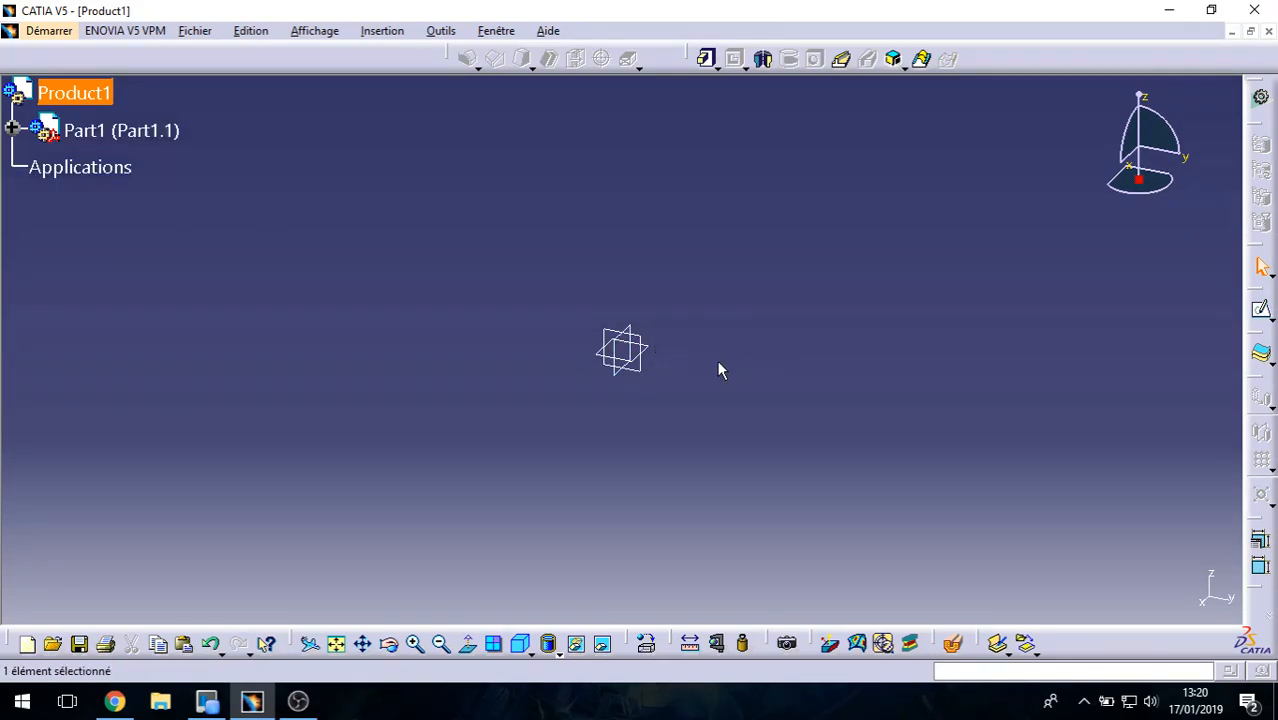
Step: Sketch a centred rectangle around the origin on the XY plane
click(660, 356)
click(1261, 314)
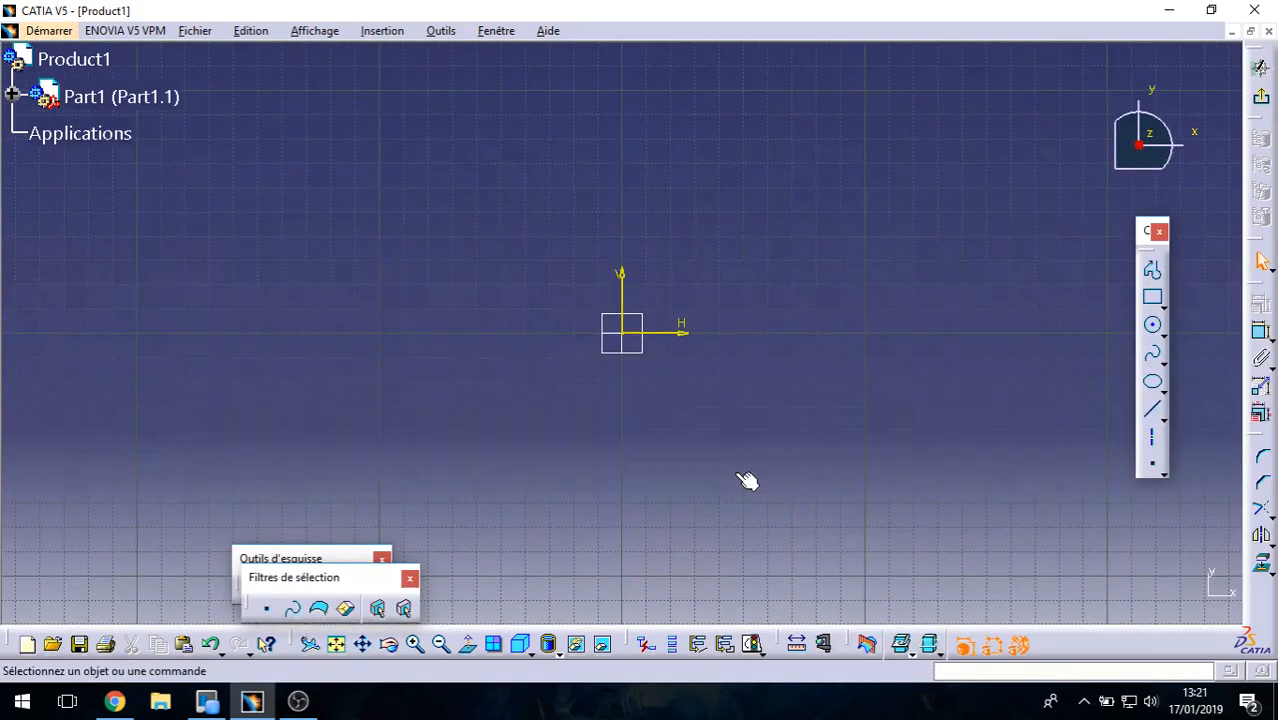
click(1163, 305)
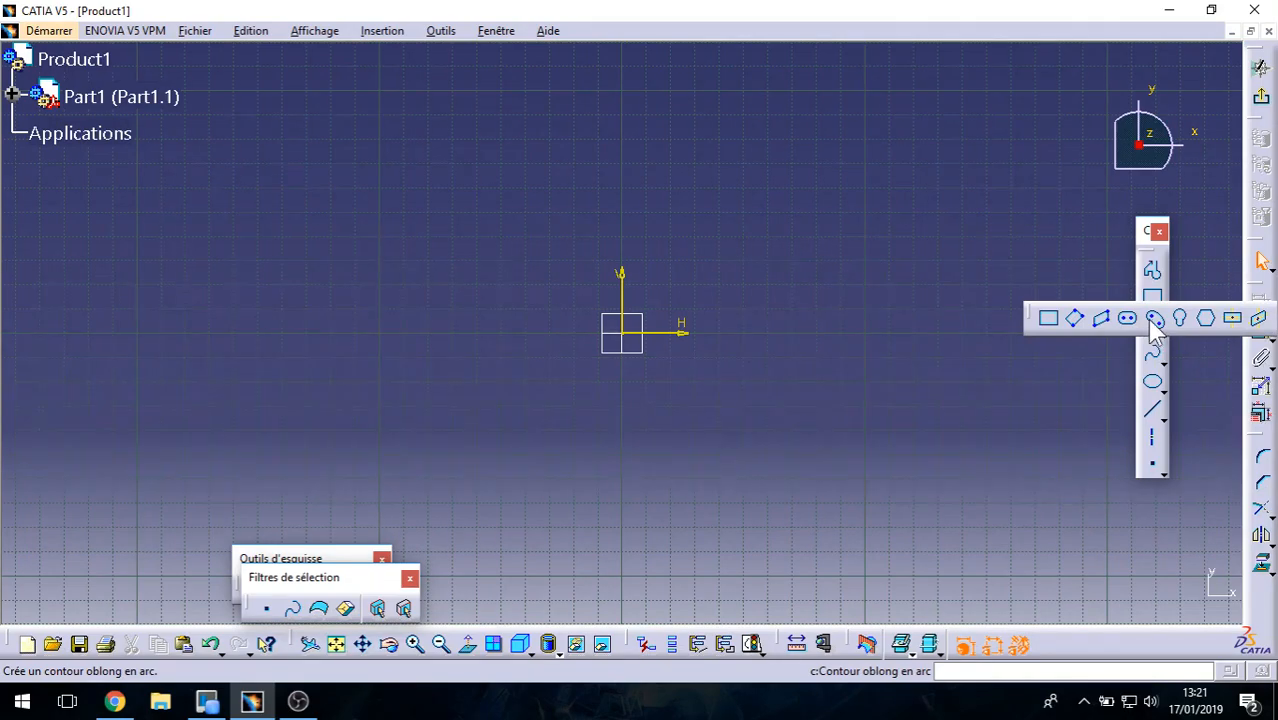
click(1232, 318)
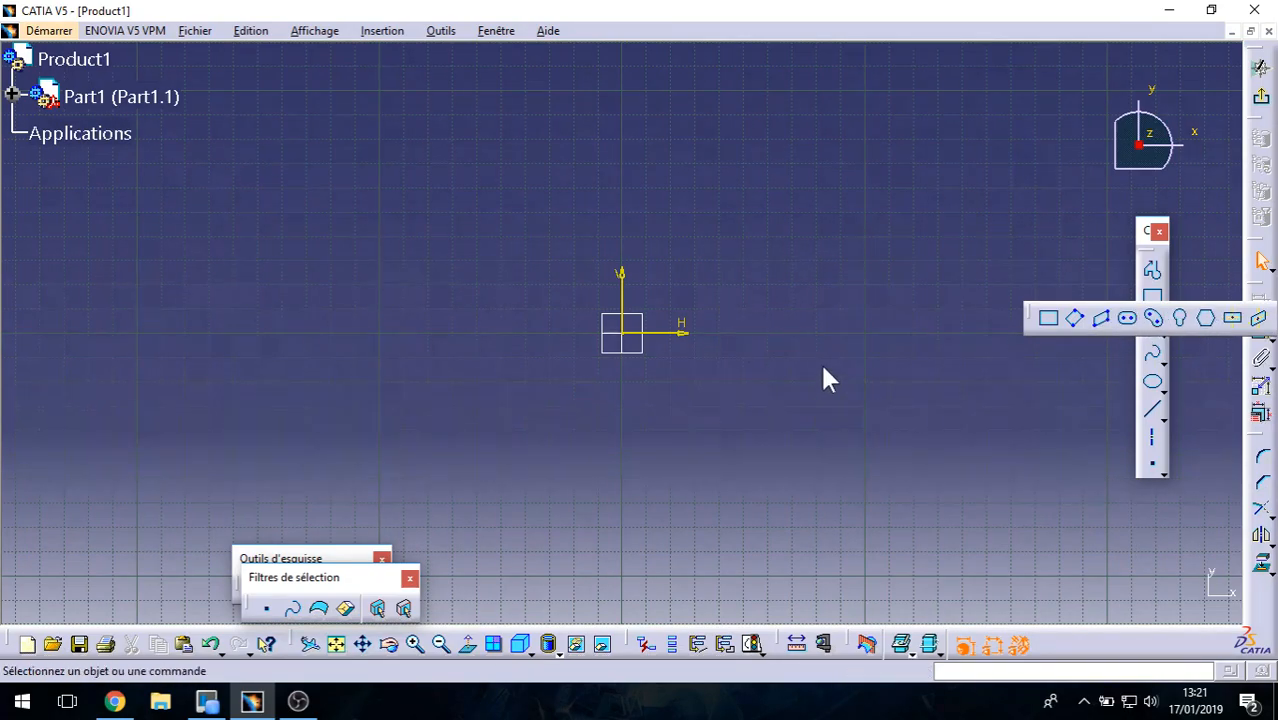
click(640, 330)
click(812, 222)
Step: Exit the sketch and extrude the rectangle 41 mm to form a block
click(1261, 67)
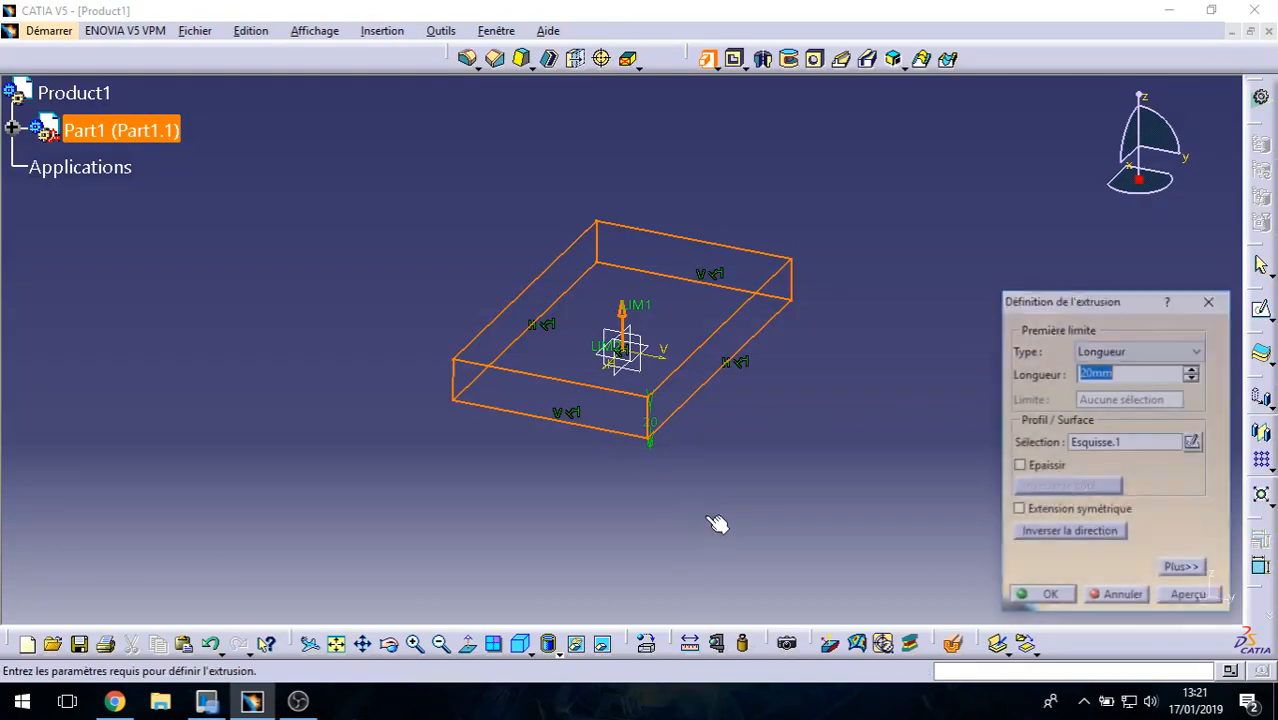
drag(632, 315, 640, 266)
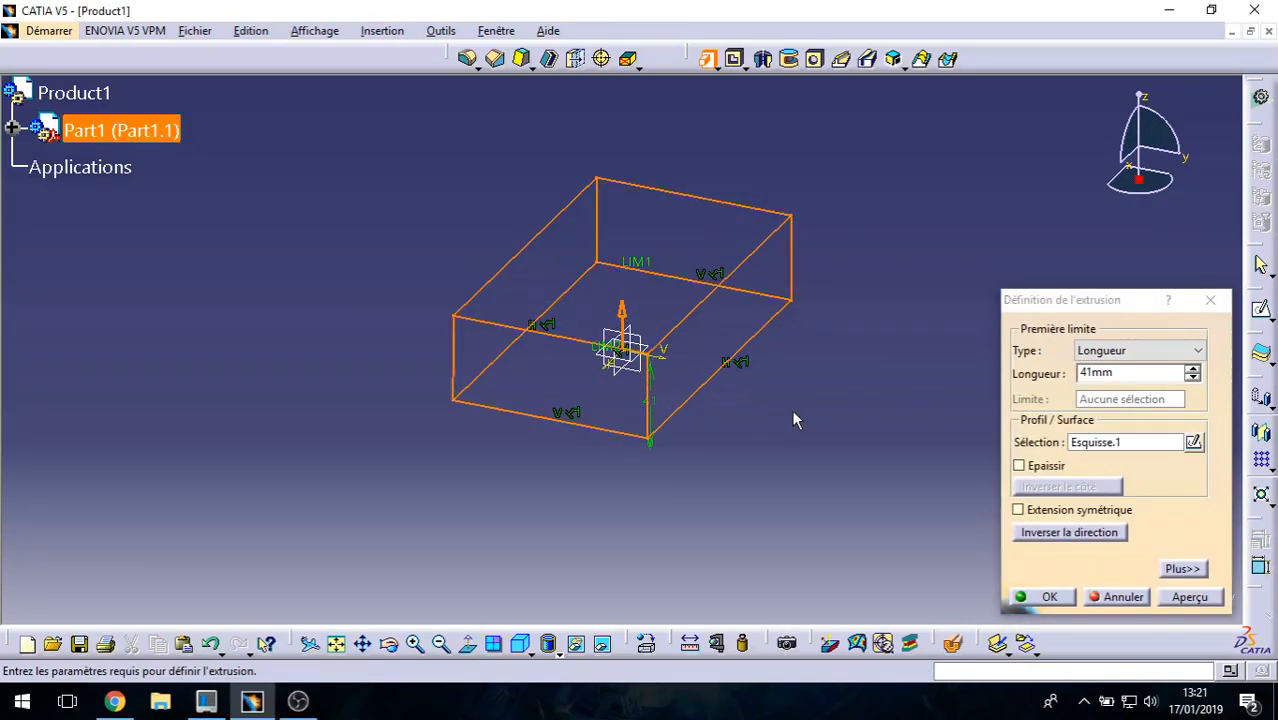
click(1039, 596)
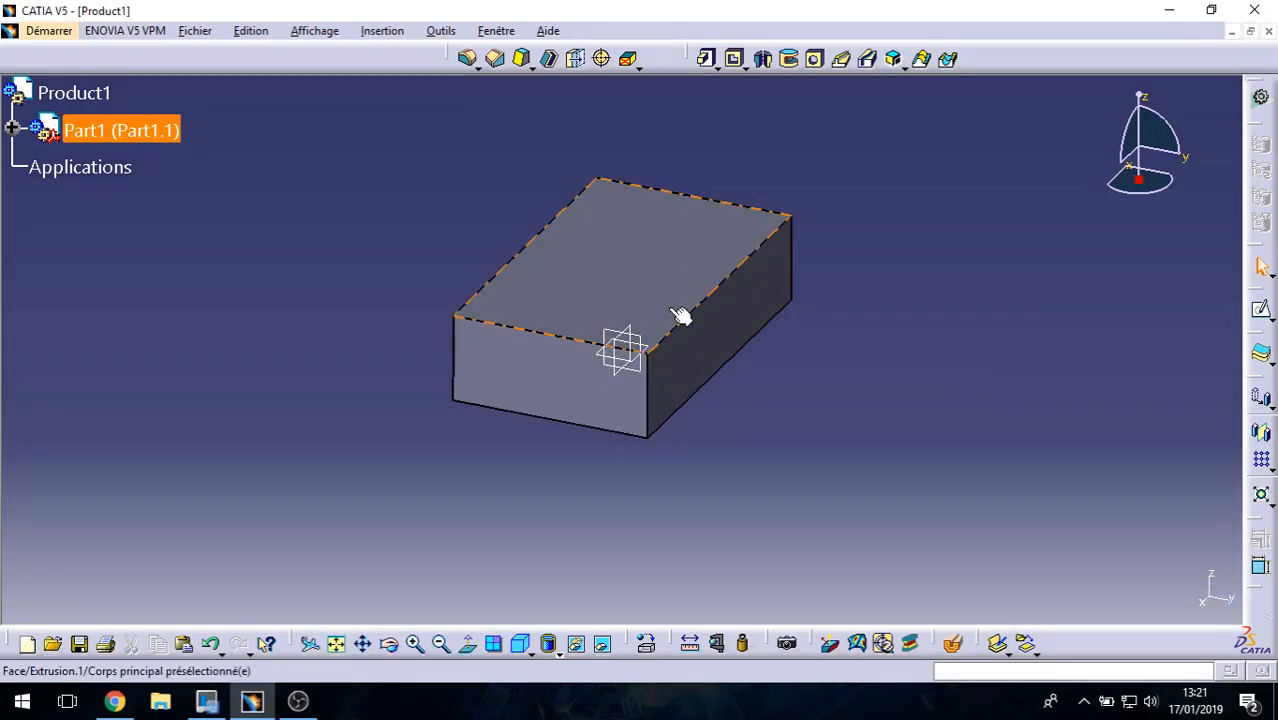
Step: Open a sketch on the block's top face and draw a smaller centred rectangle near its upper-left corner
click(685, 263)
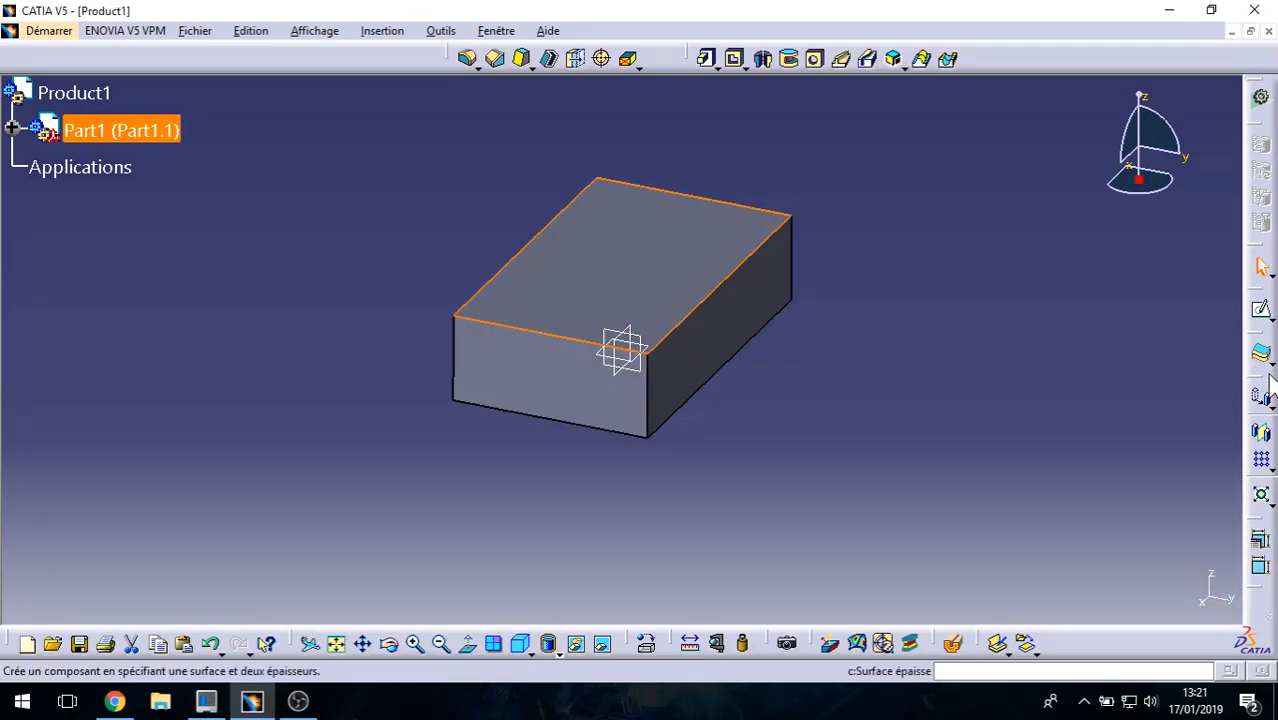
click(1259, 313)
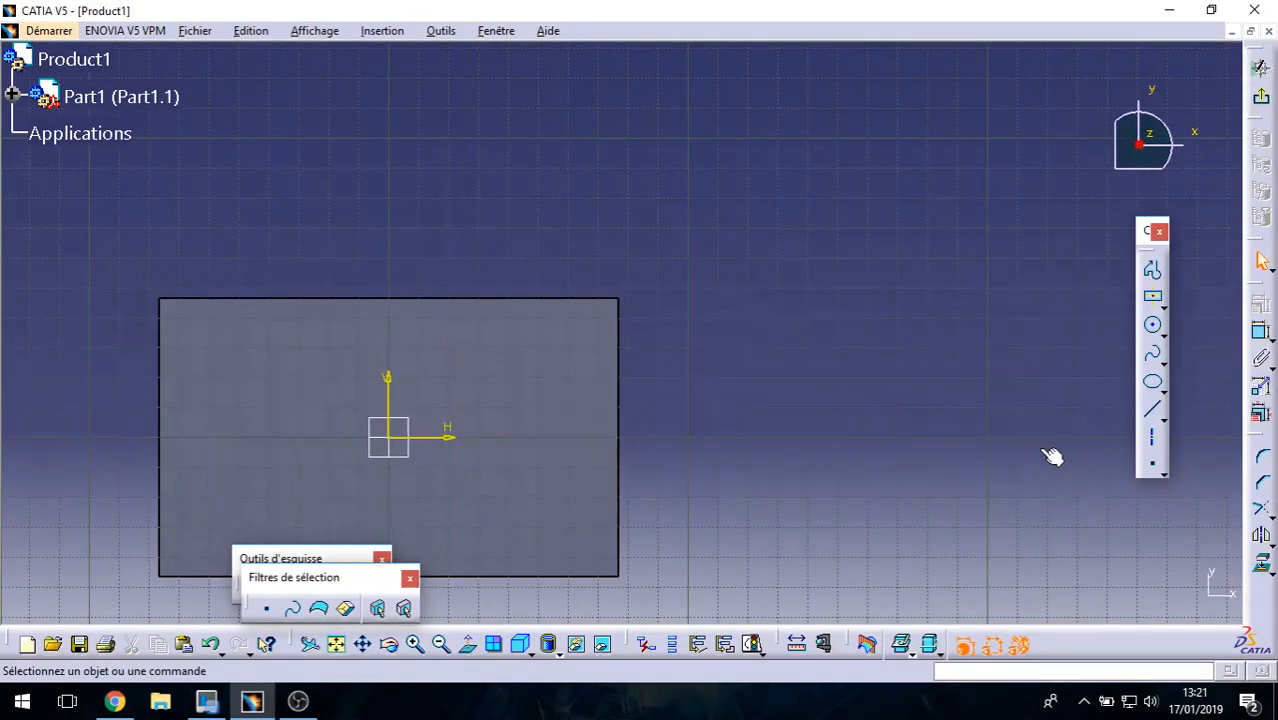
click(1162, 307)
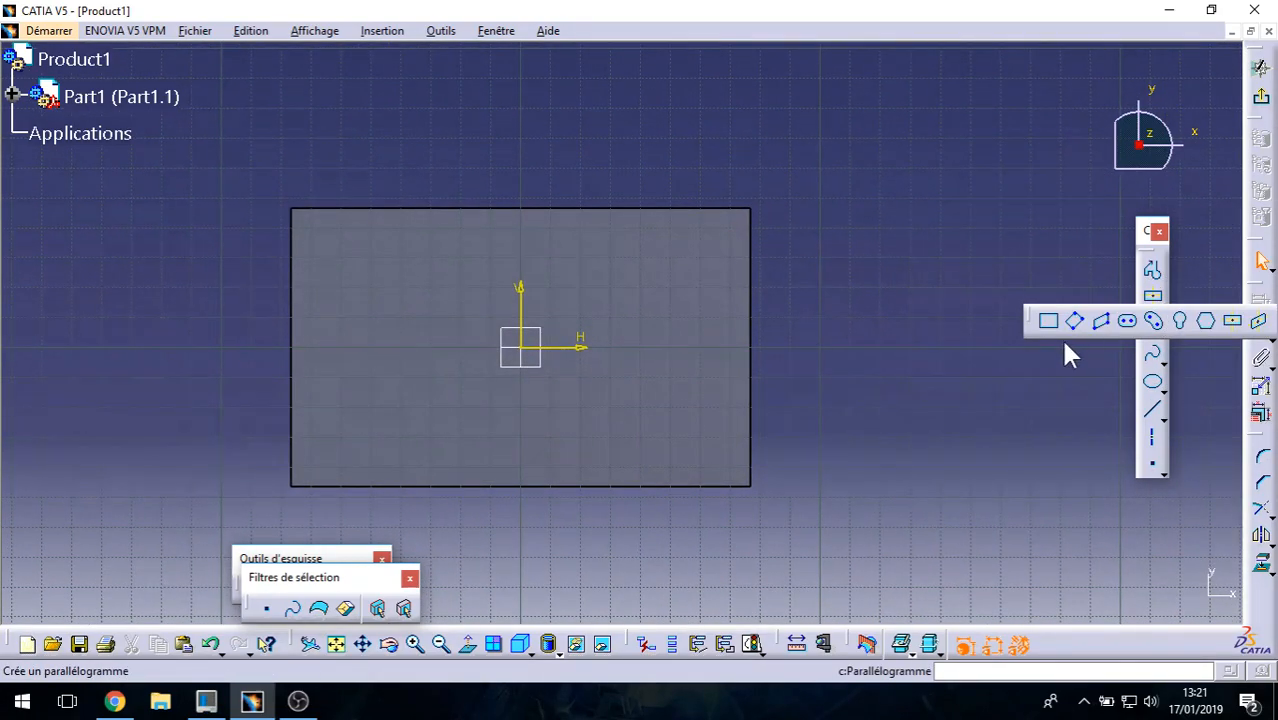
click(1154, 302)
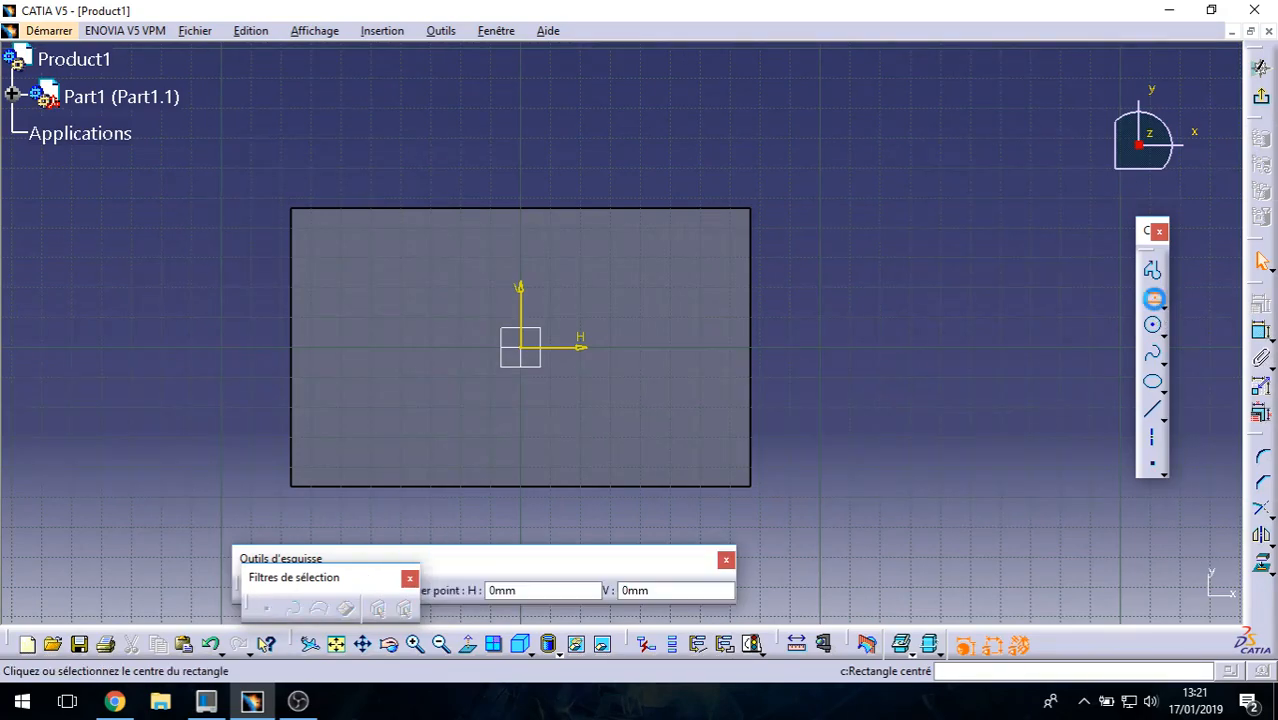
click(370, 276)
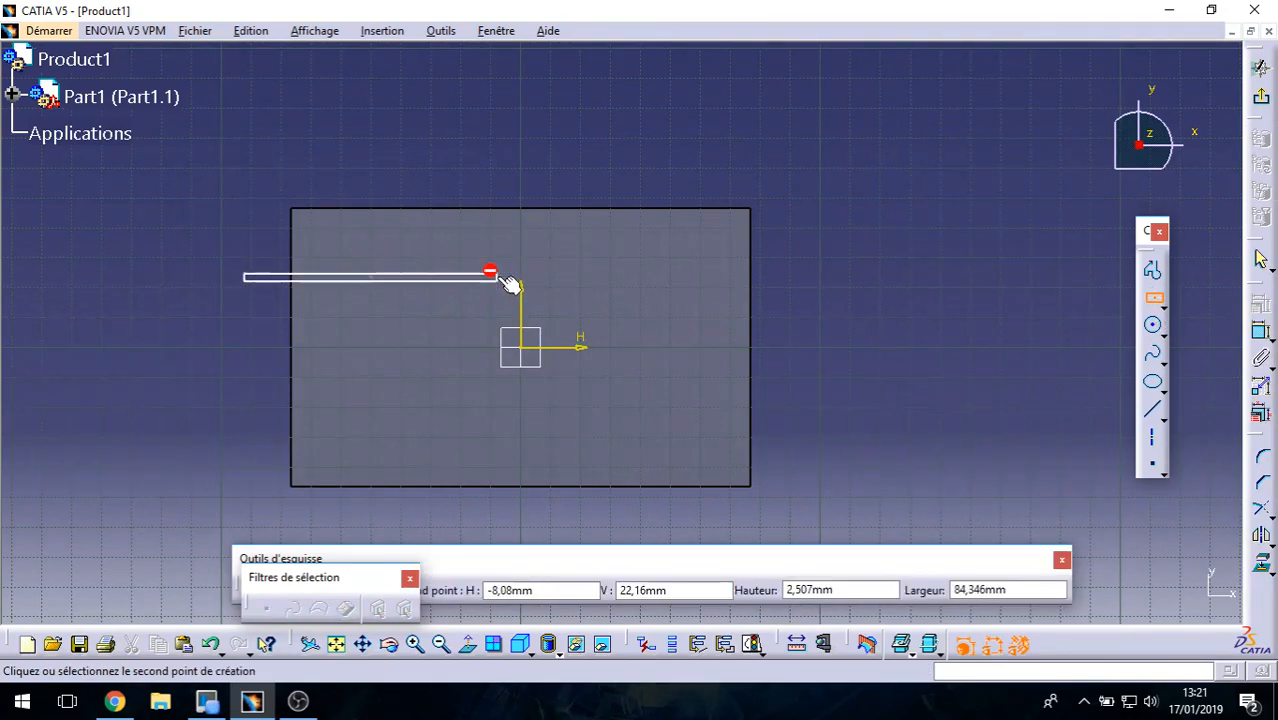
click(437, 245)
drag(413, 247, 452, 258)
mouse_move(475, 312)
mouse_down()
mouse_move(502, 344)
mouse_move(462, 304)
mouse_move(493, 332)
mouse_up()
click(504, 247)
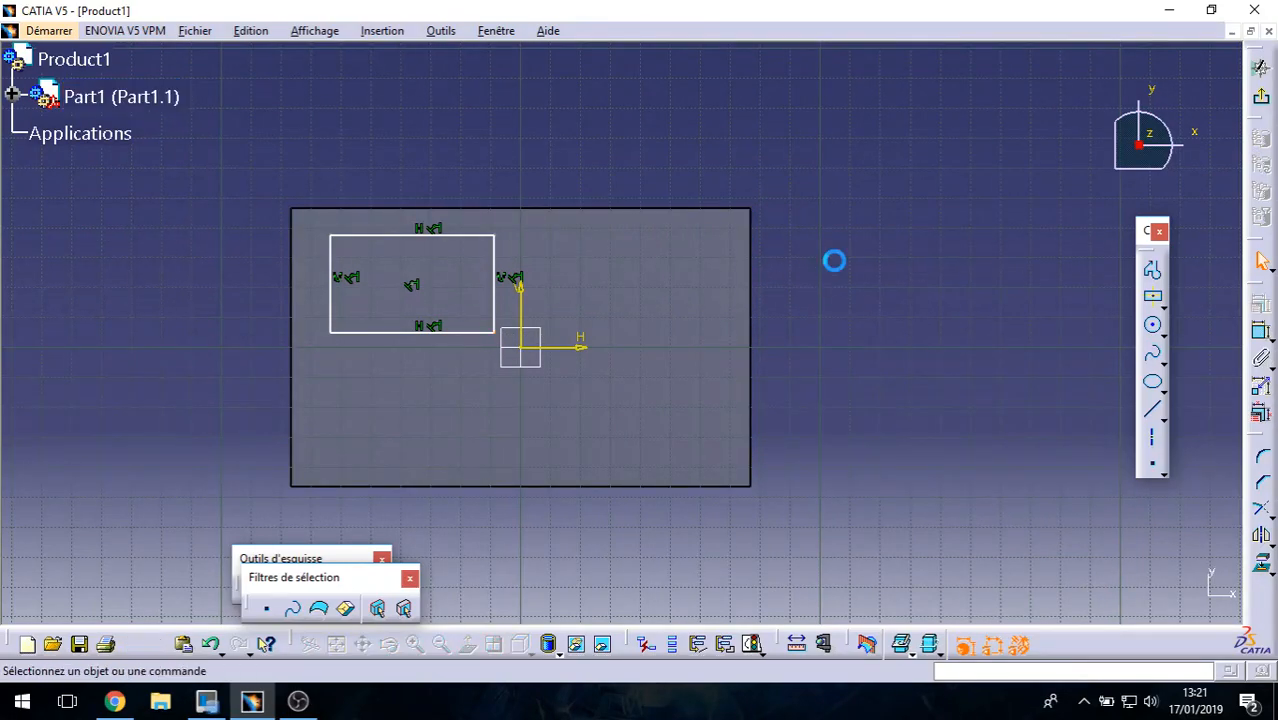
Step: Add a circle beside the rectangle, near the right end of the top face, and exit the sketch
click(1152, 324)
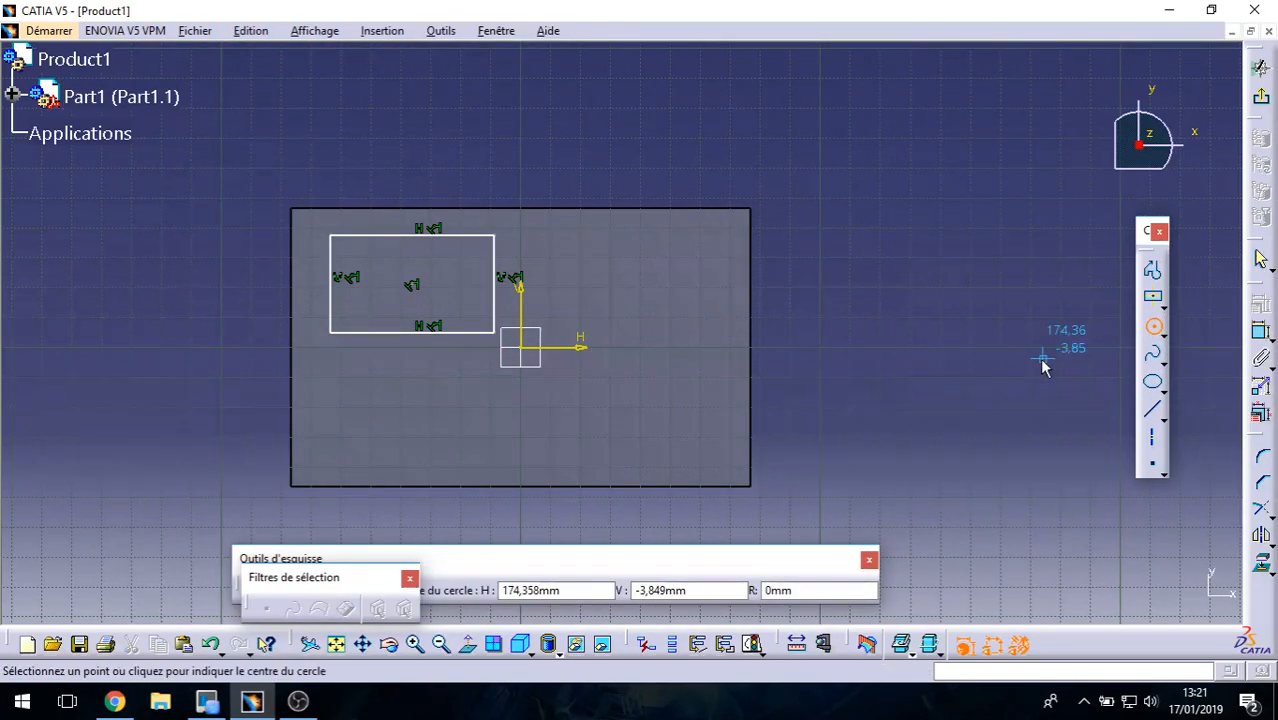
click(646, 297)
click(681, 257)
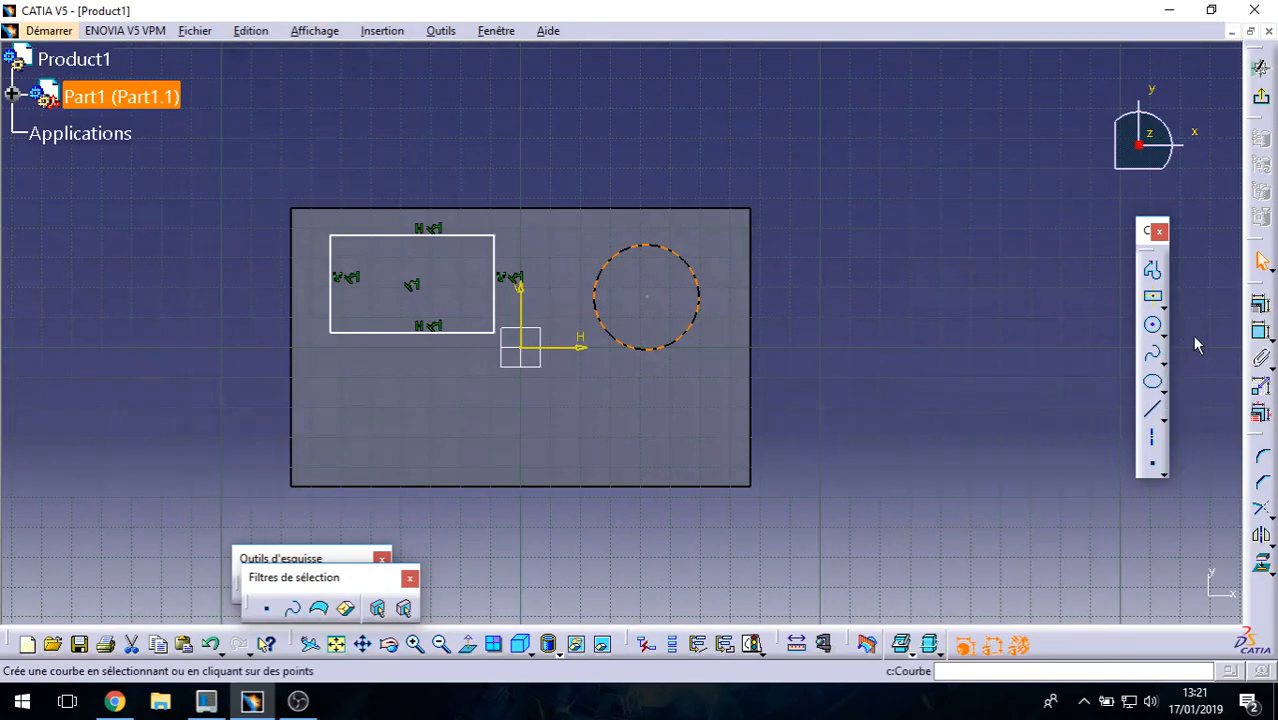
click(1158, 231)
click(1261, 96)
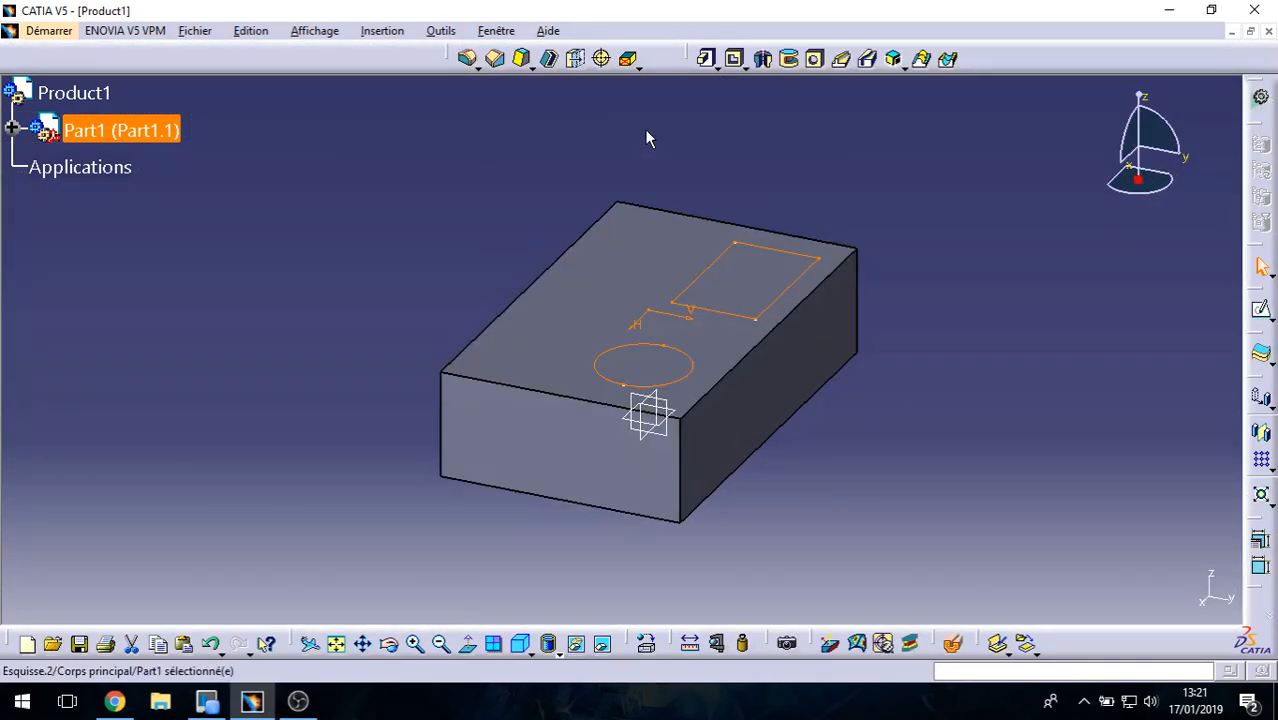
Step: Extrude the rectangle and circle sketch 18 mm upward from the block's top face
click(706, 59)
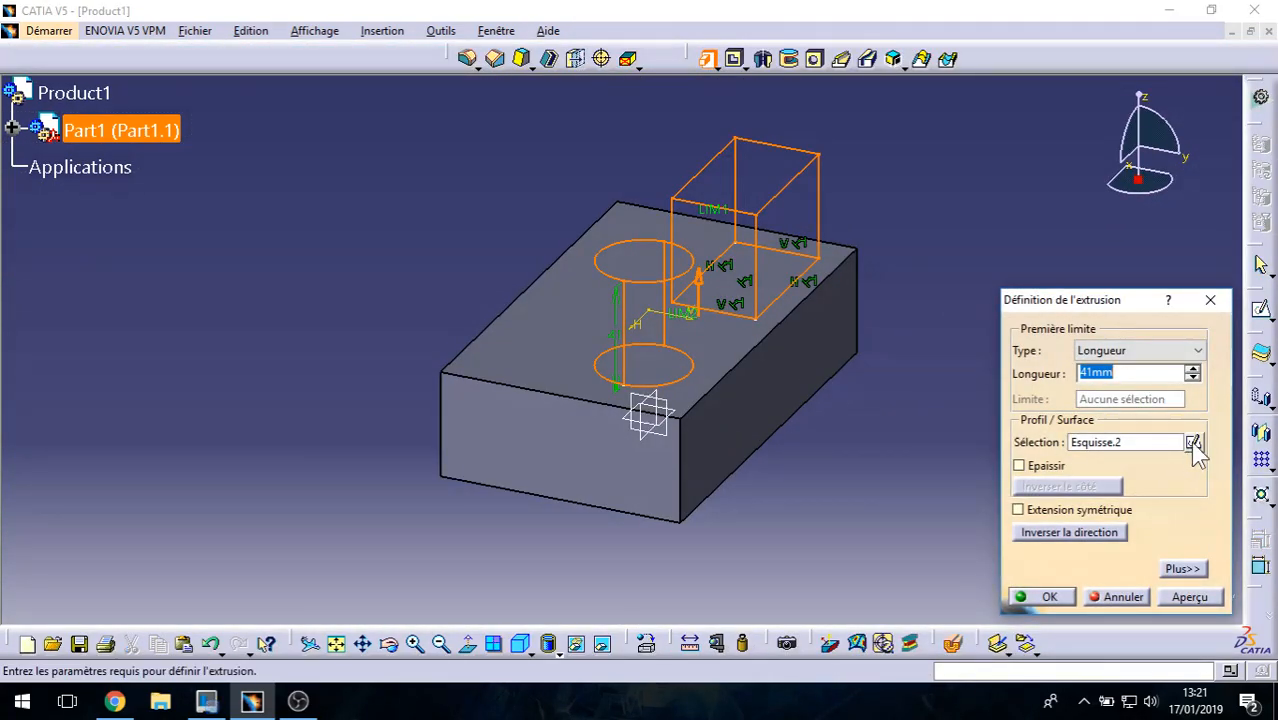
click(1193, 443)
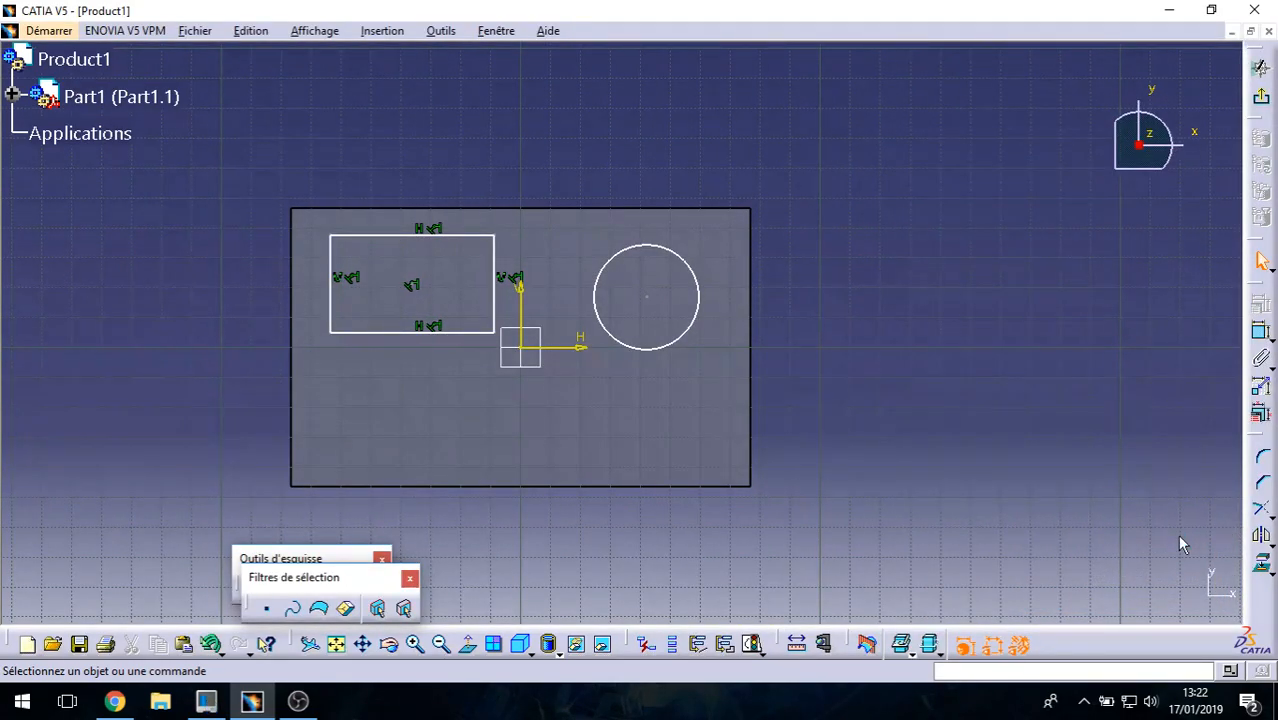
click(1261, 67)
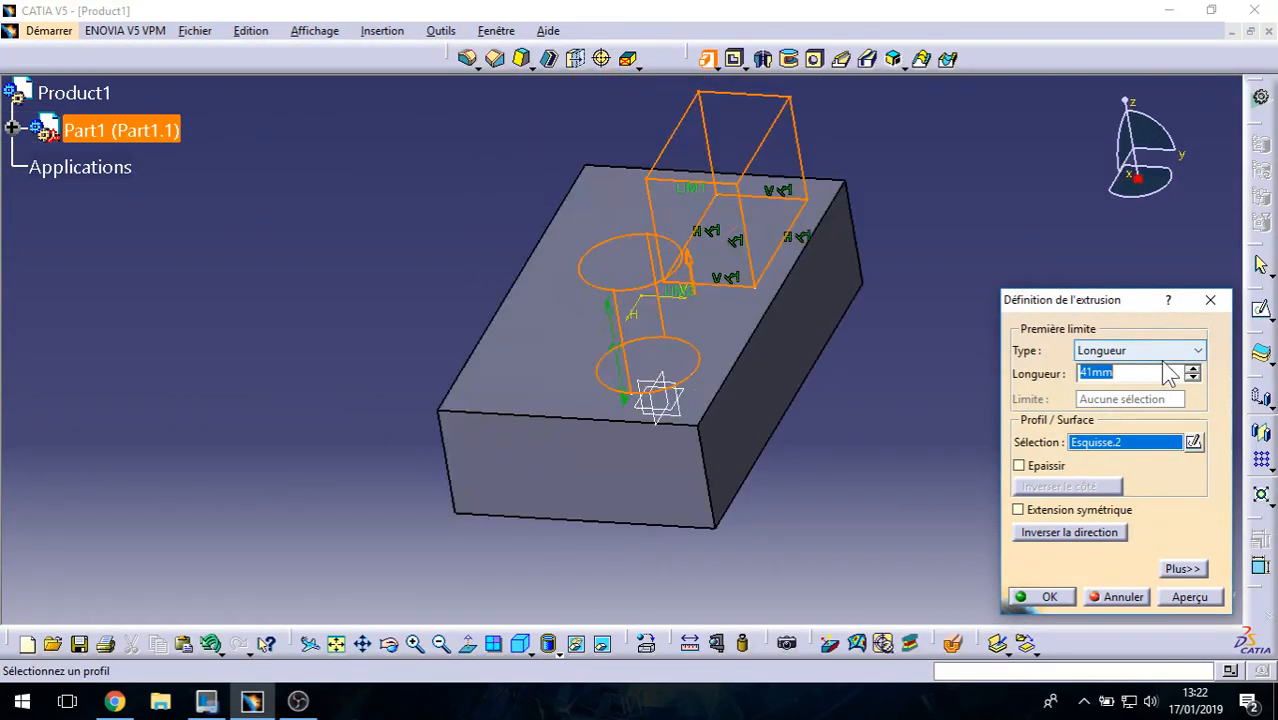
drag(1192, 379, 1193, 381)
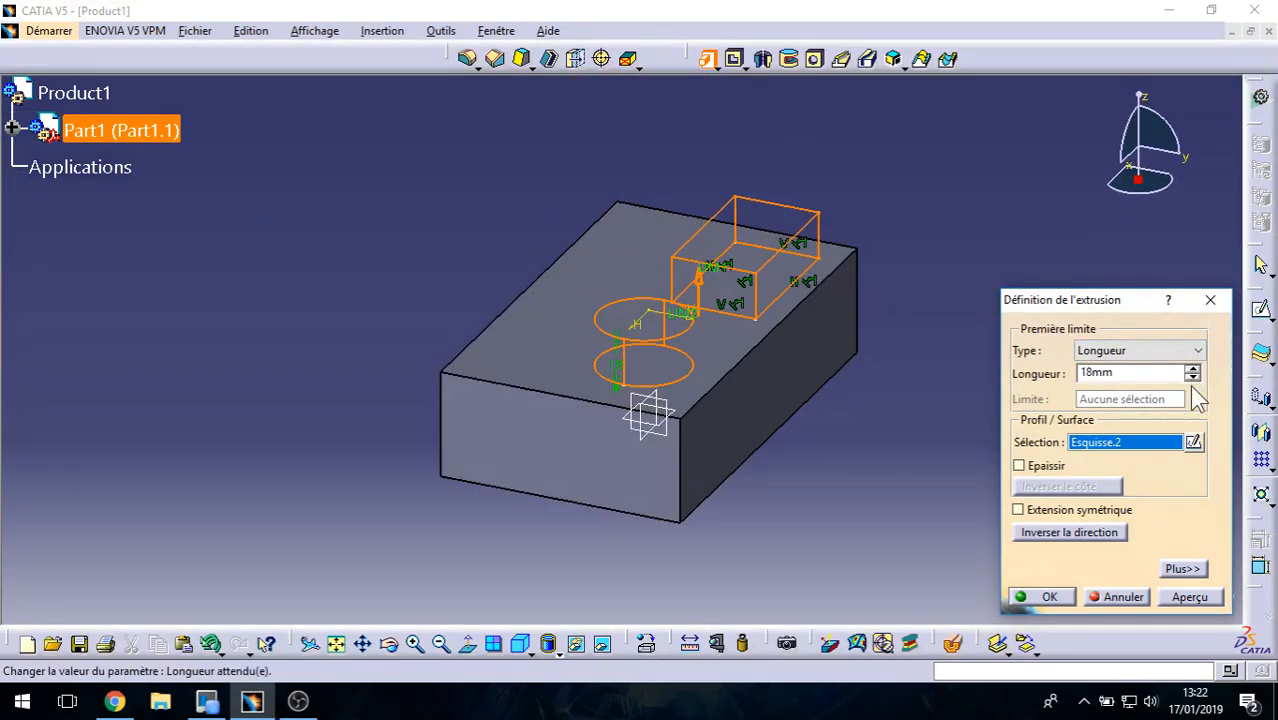
click(1042, 597)
click(909, 544)
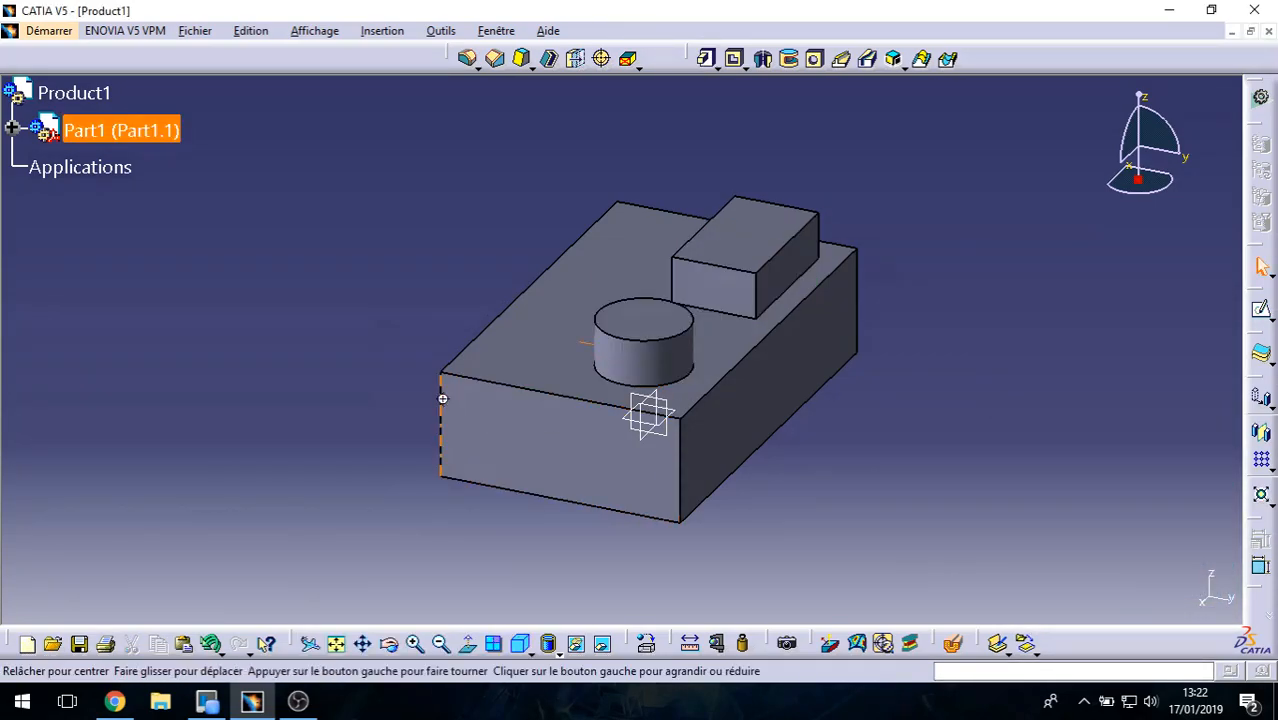
Step: Open a new sketch on the block's top face around the two bosses
middle_drag(442, 397, 510, 468)
click(498, 266)
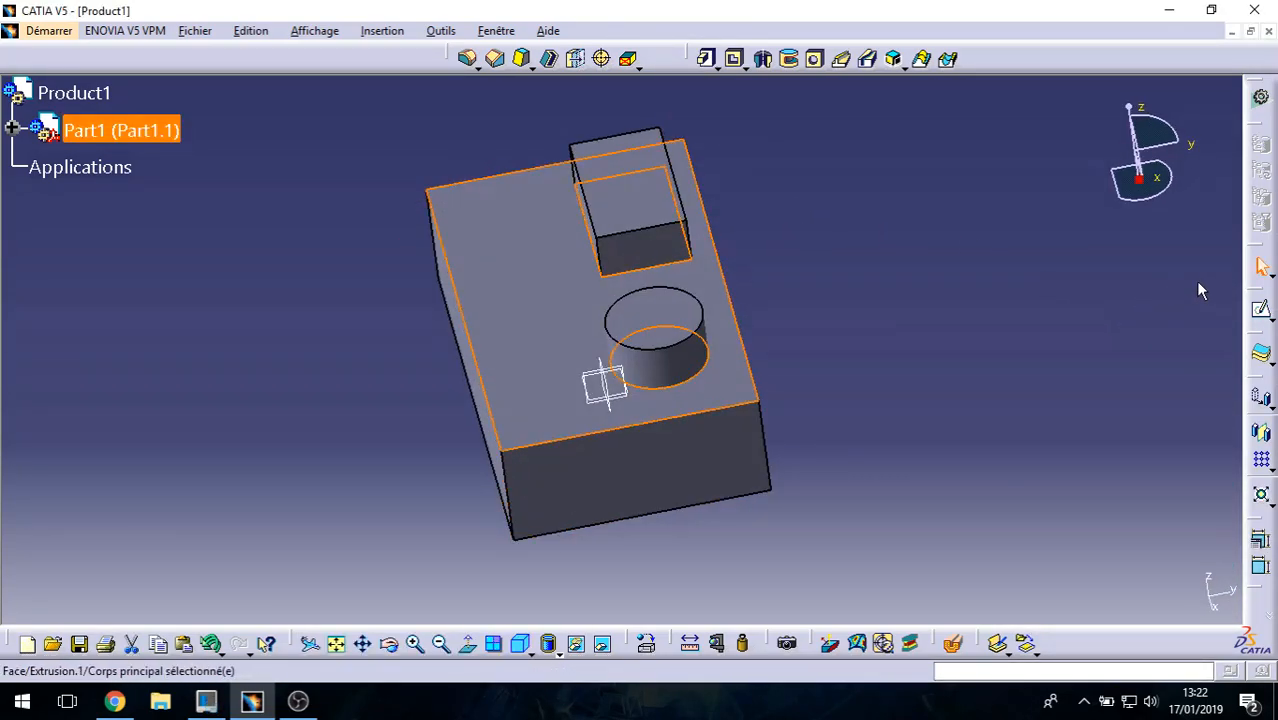
click(1261, 309)
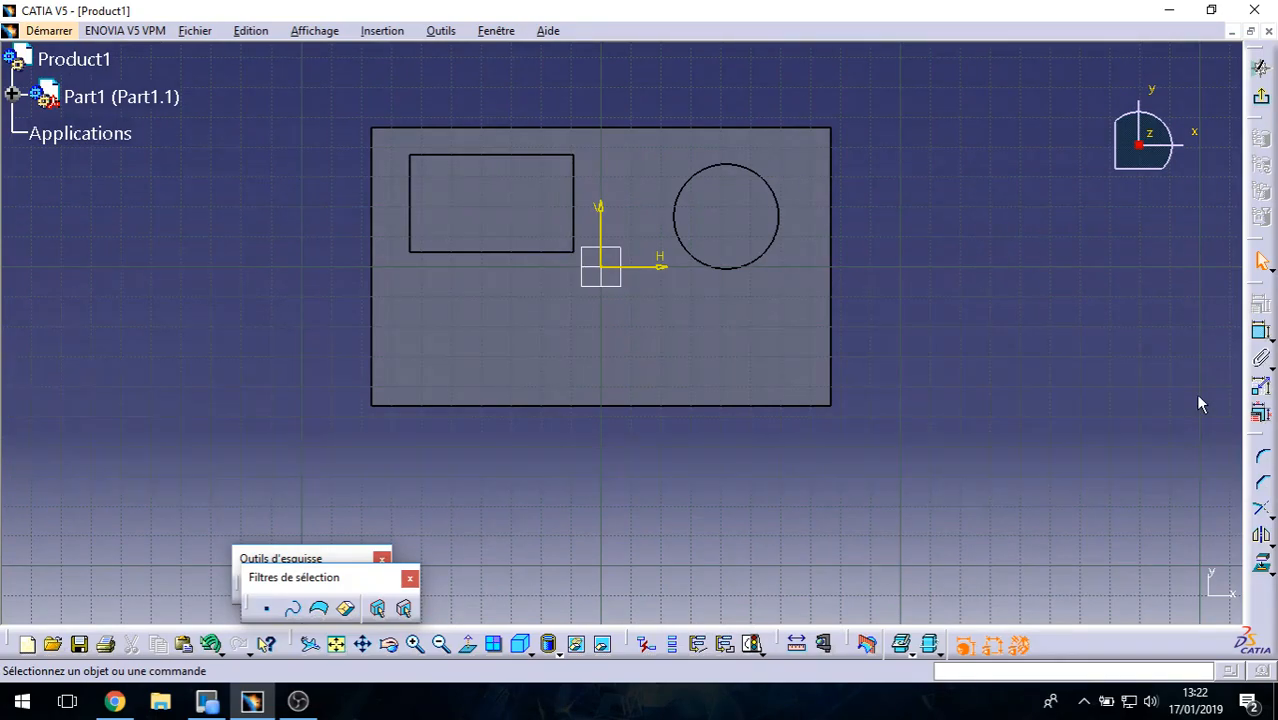
Step: Rearrange the sketch toolbars: hide Filtres de sélection, undock Opération, and display Contour docked beside the sketch tools
click(410, 580)
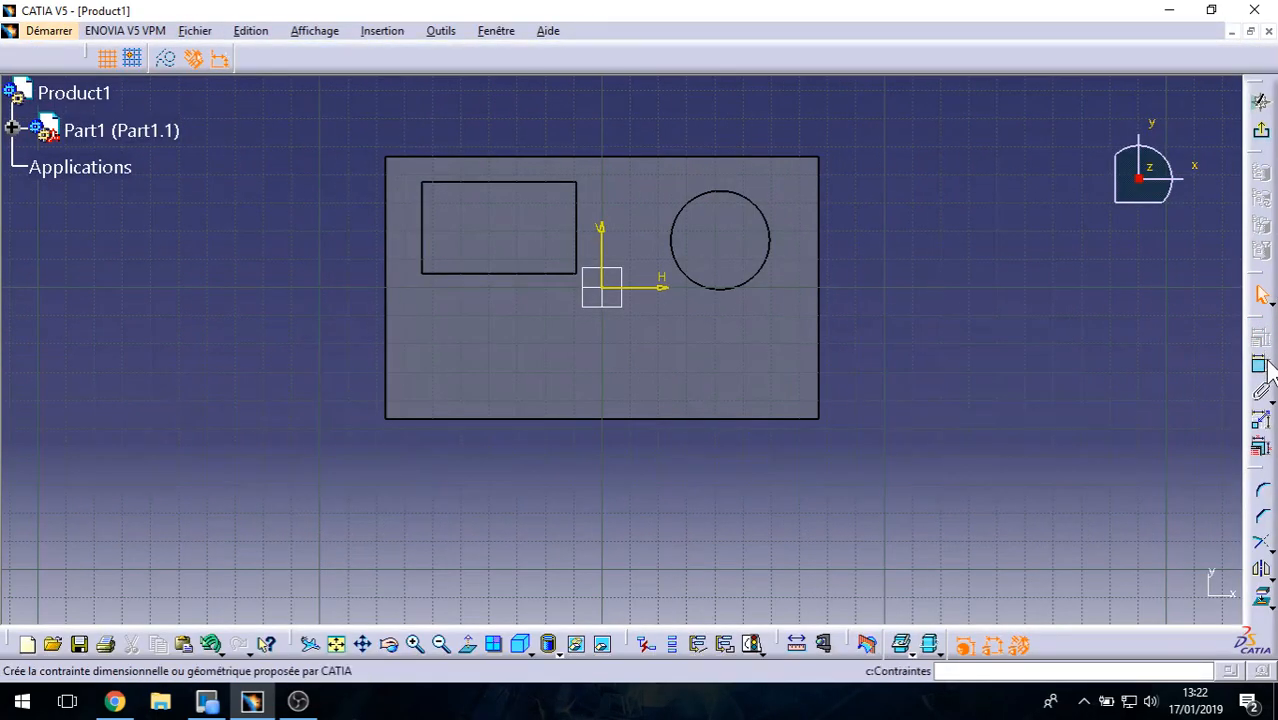
mouse_move(1258, 468)
mouse_down()
mouse_move(1194, 390)
mouse_move(1151, 292)
mouse_up()
right_click(846, 53)
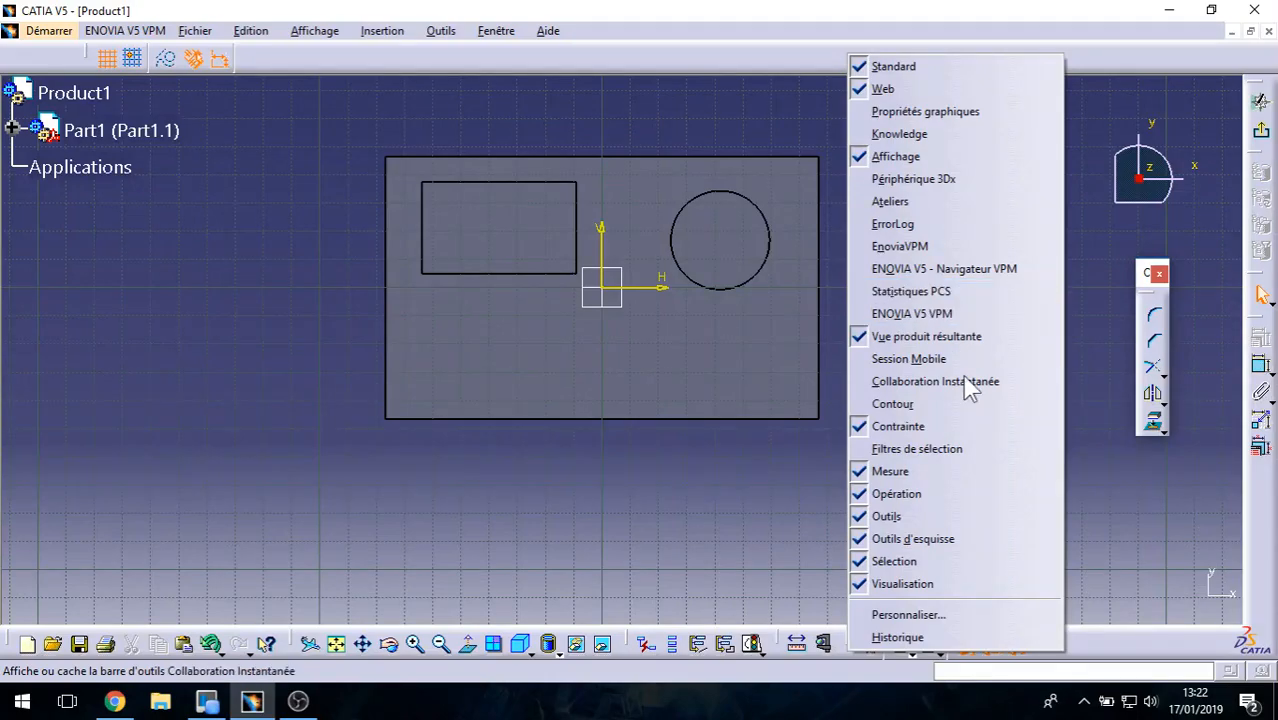
click(955, 404)
drag(1148, 290, 965, 248)
drag(1148, 230, 745, 30)
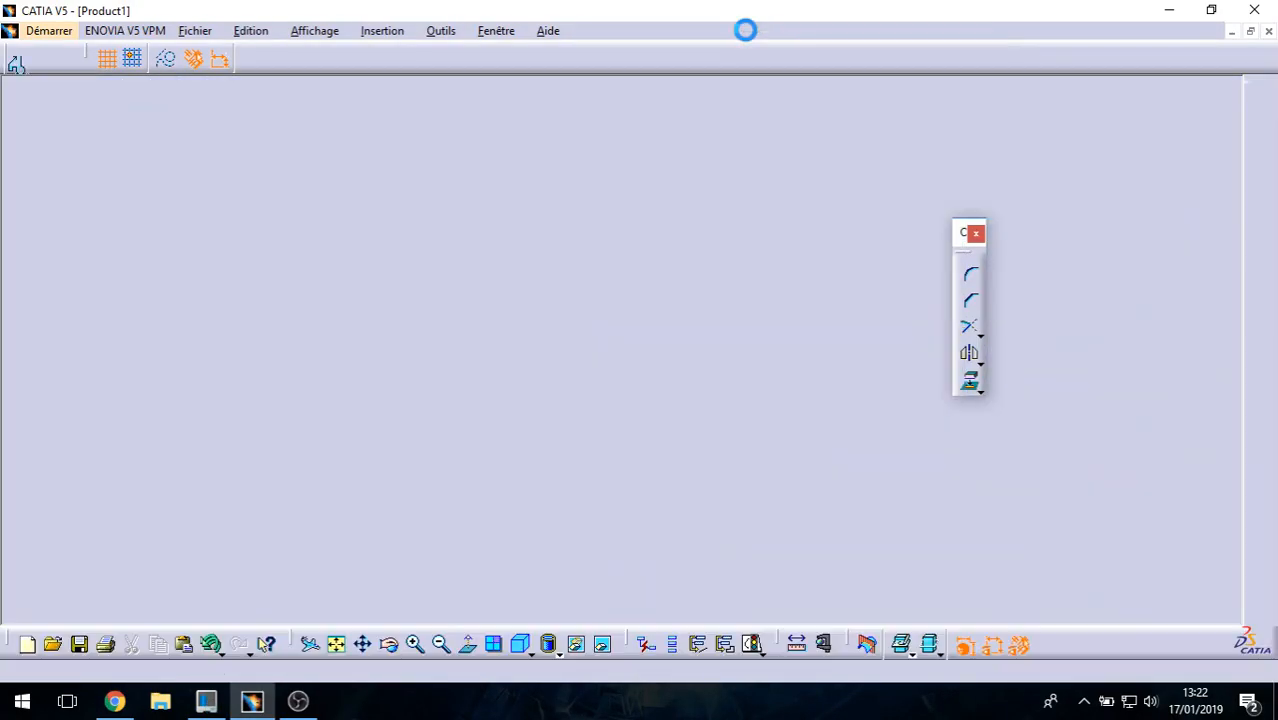
Step: Draw a horizontal elongated slot profile below the rectangular boss on the top face and exit the sketch
click(800, 63)
click(825, 170)
click(500, 371)
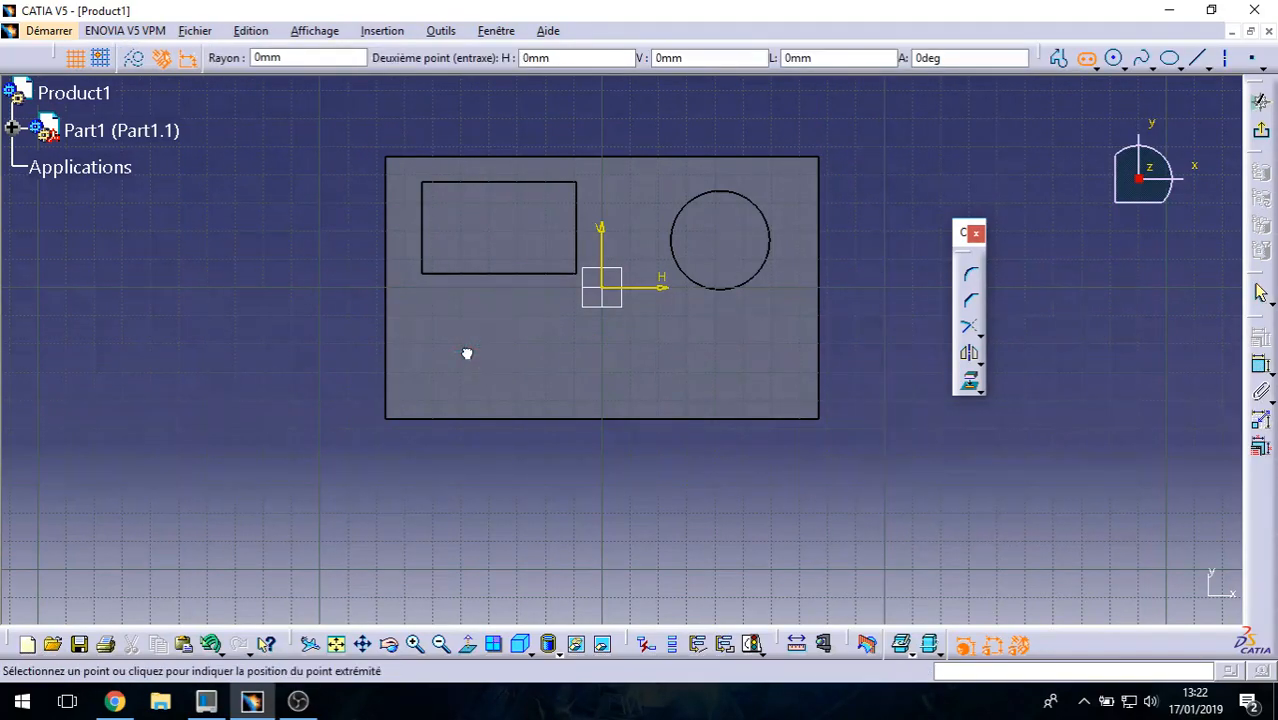
click(572, 352)
click(582, 320)
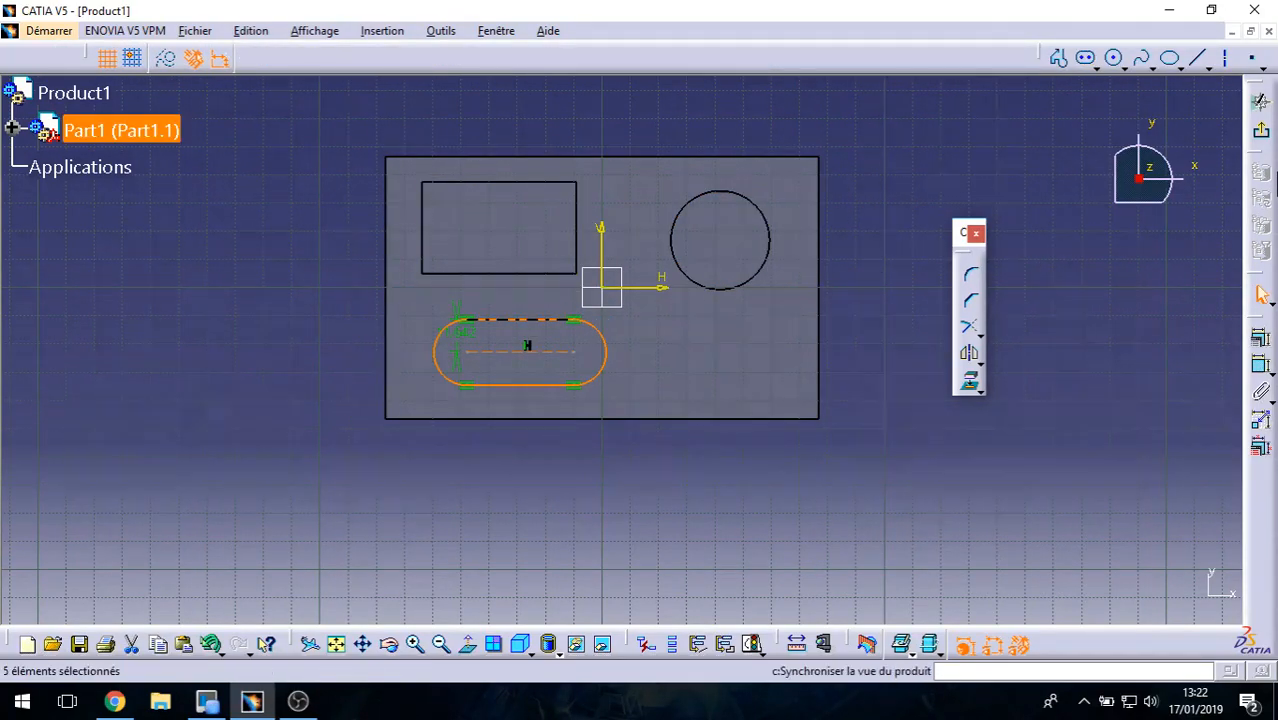
click(1262, 138)
Step: Cut the slot profile into the block as a pocket 14 mm deep
click(736, 58)
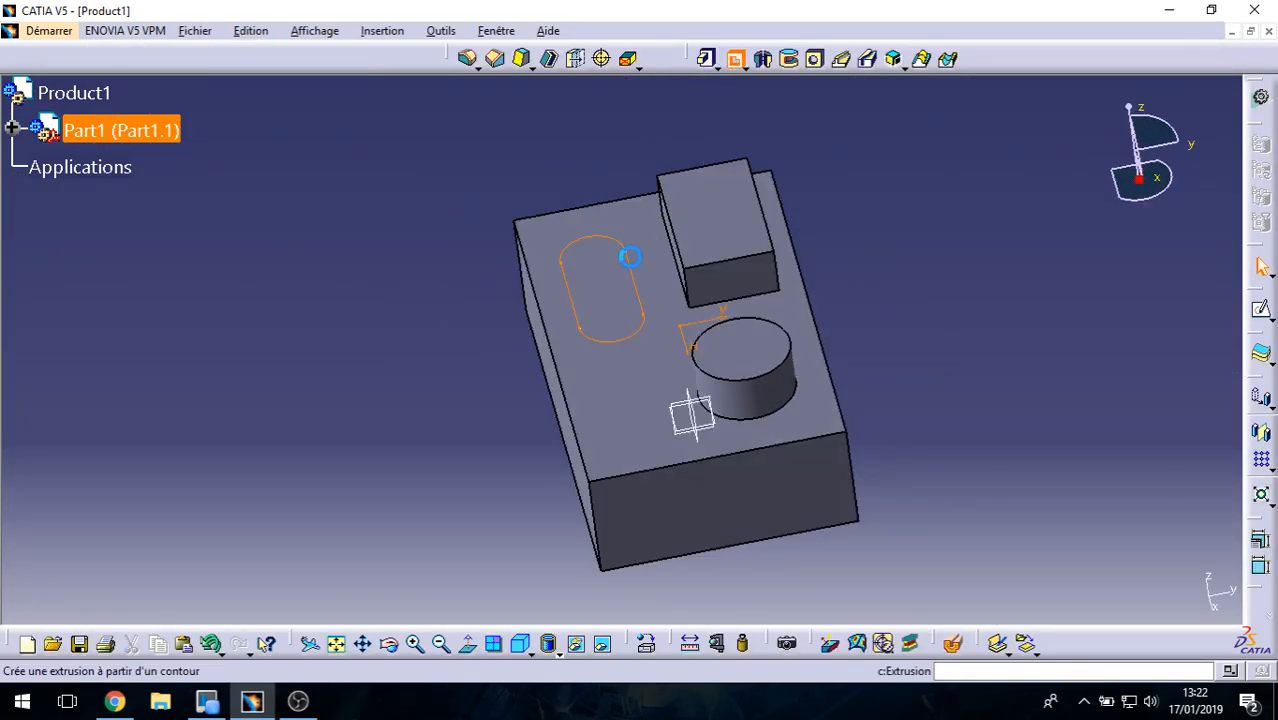
middle_drag(473, 340, 656, 255)
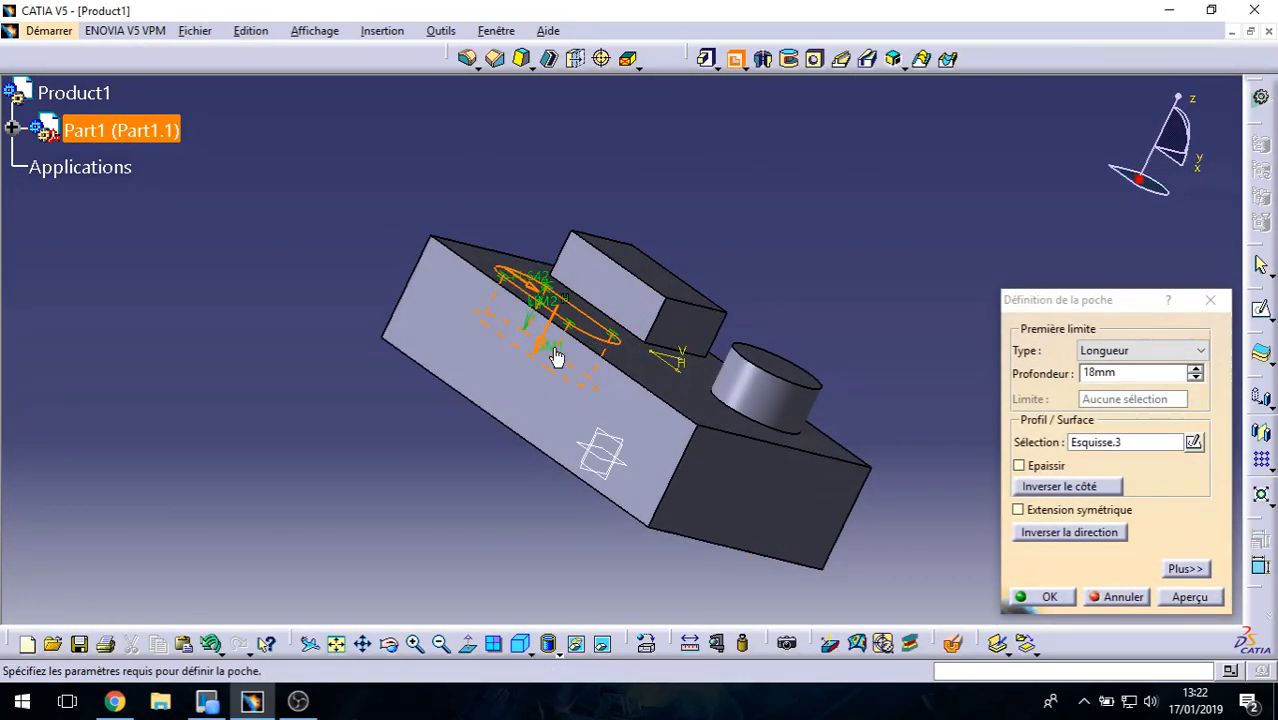
middle_drag(620, 380, 553, 479)
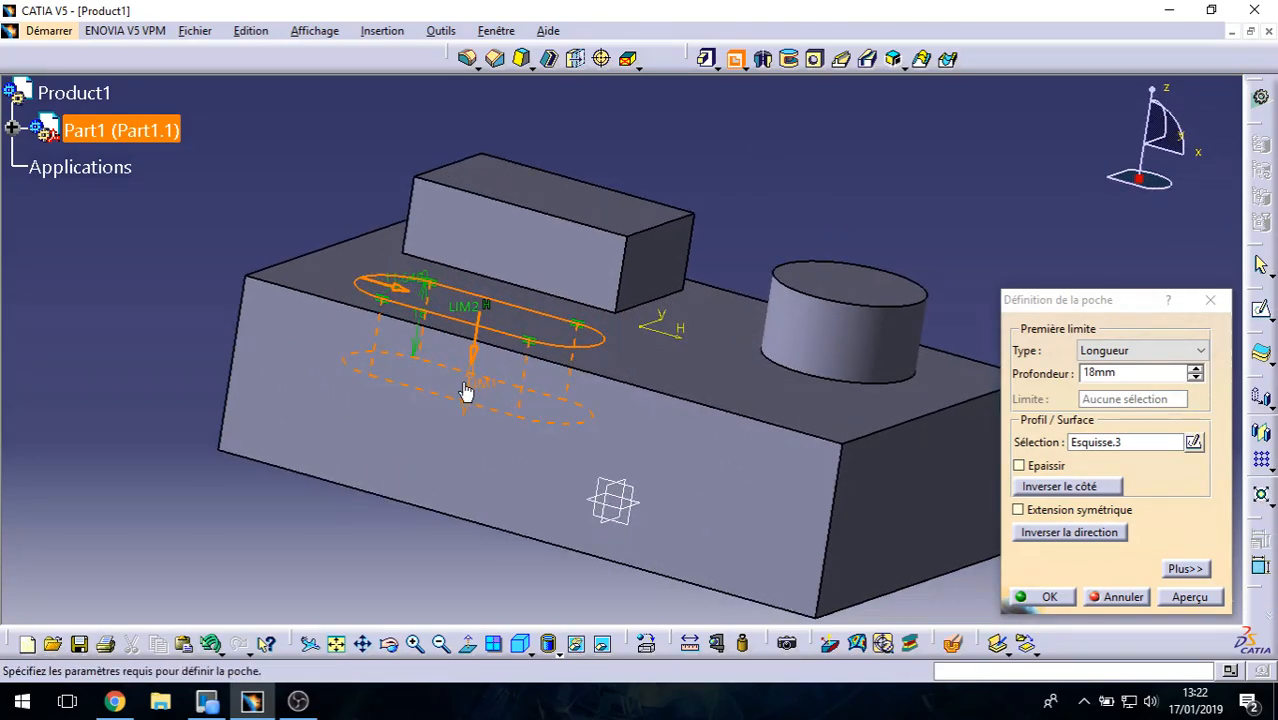
drag(481, 397, 496, 366)
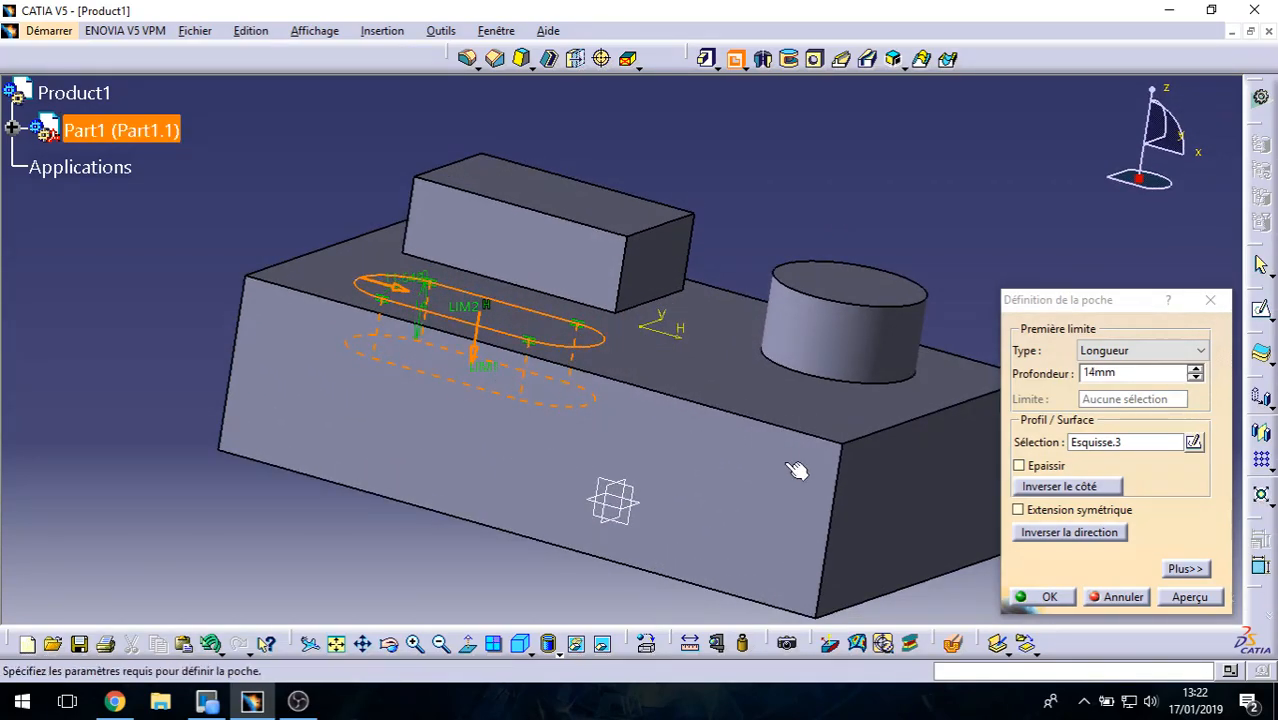
click(1045, 598)
middle_drag(856, 200, 685, 465)
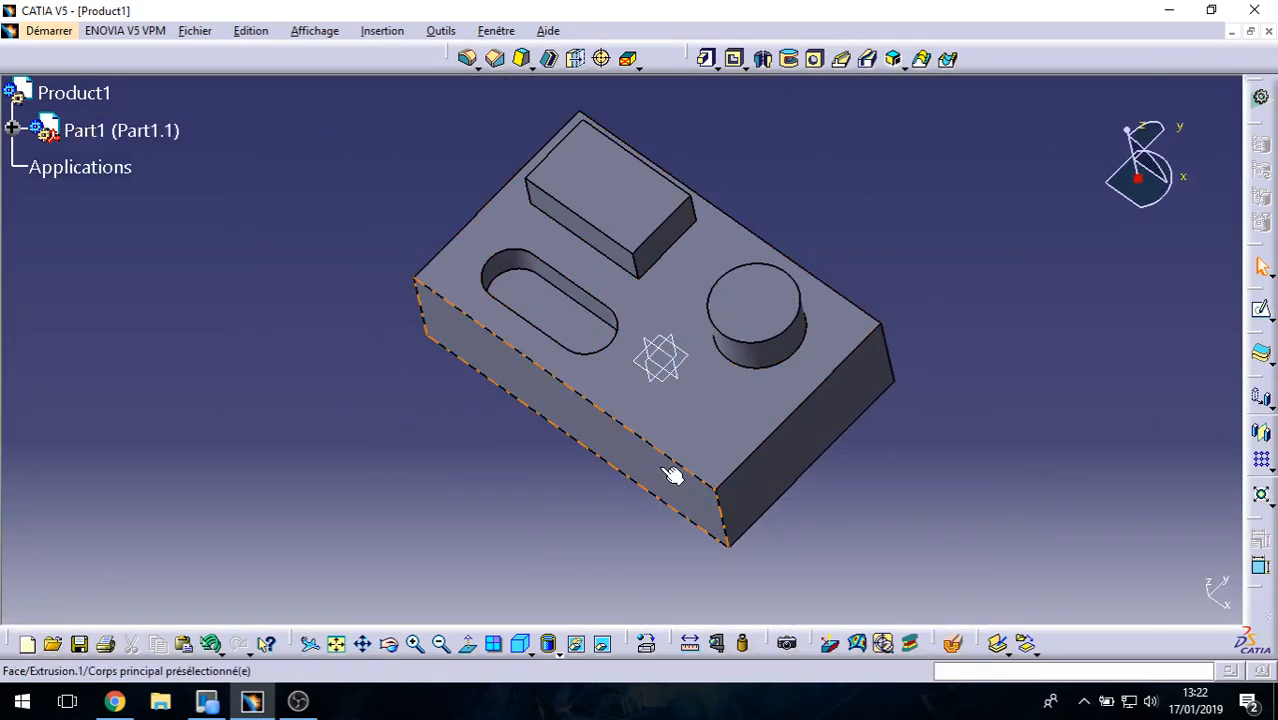
Step: Switch to the surface design workbench in the Forme category and display its circle and corner tools
click(60, 32)
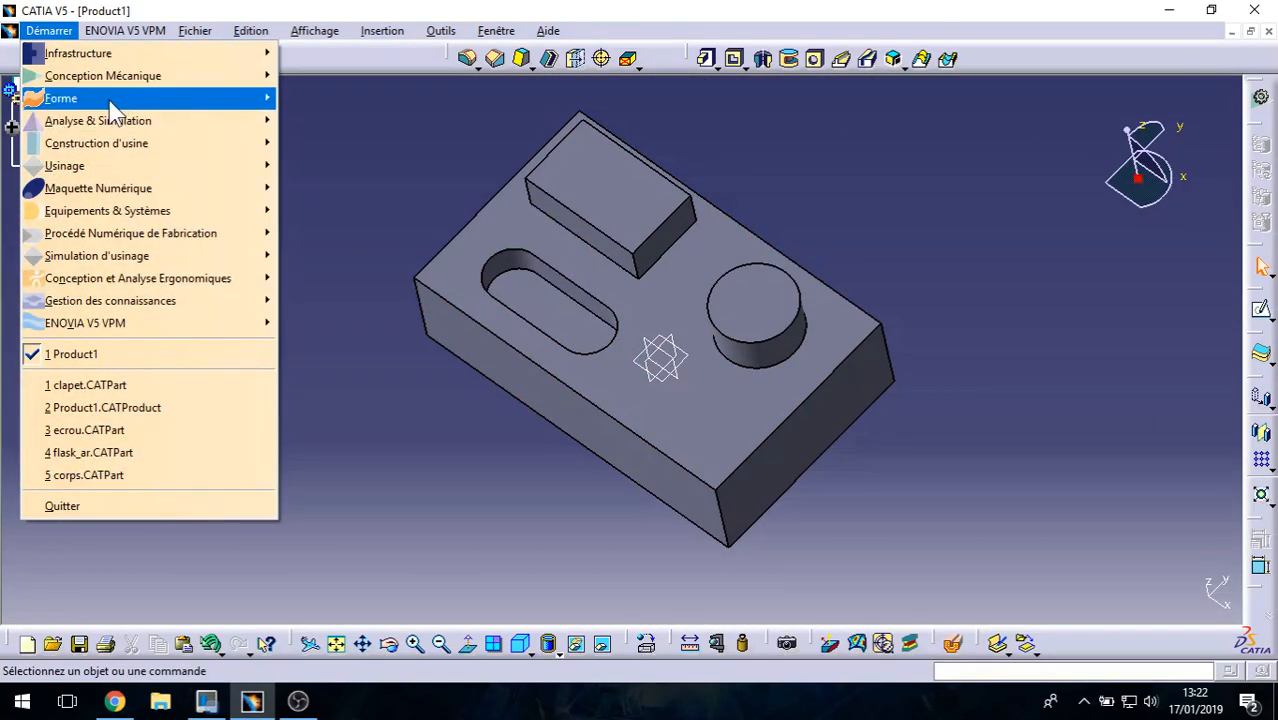
mouse_move(115, 98)
click(398, 187)
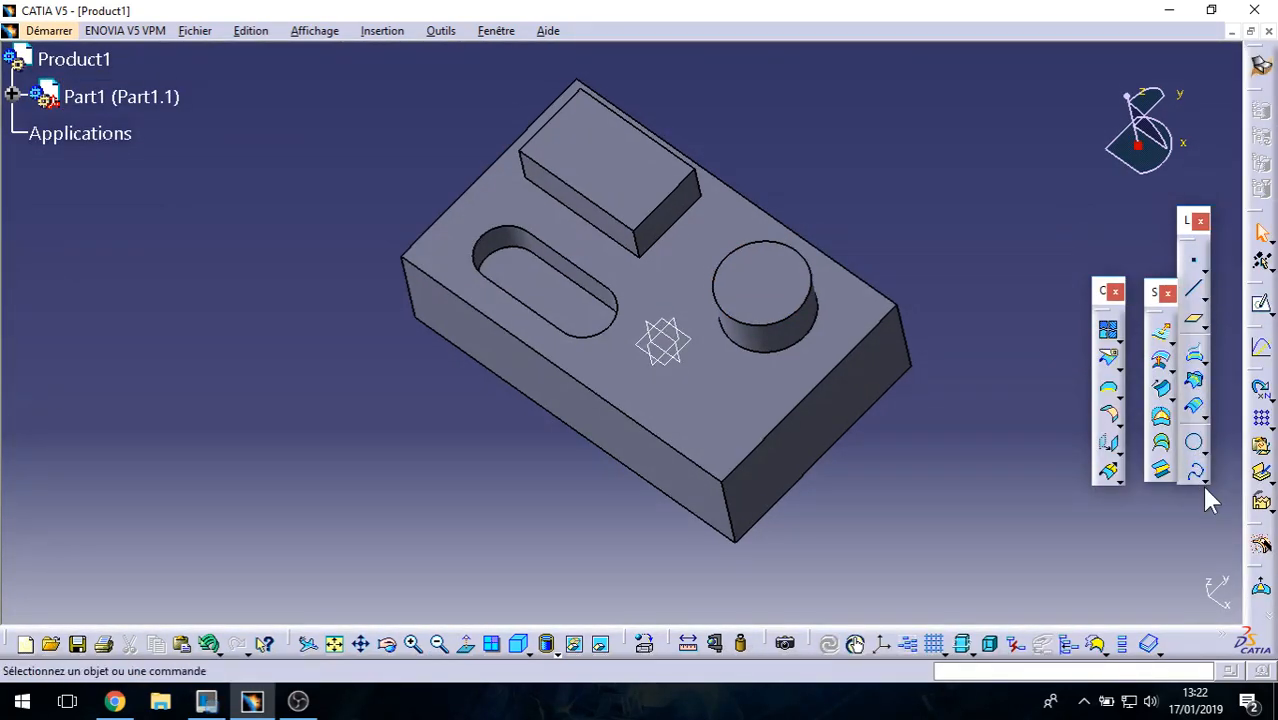
click(1204, 454)
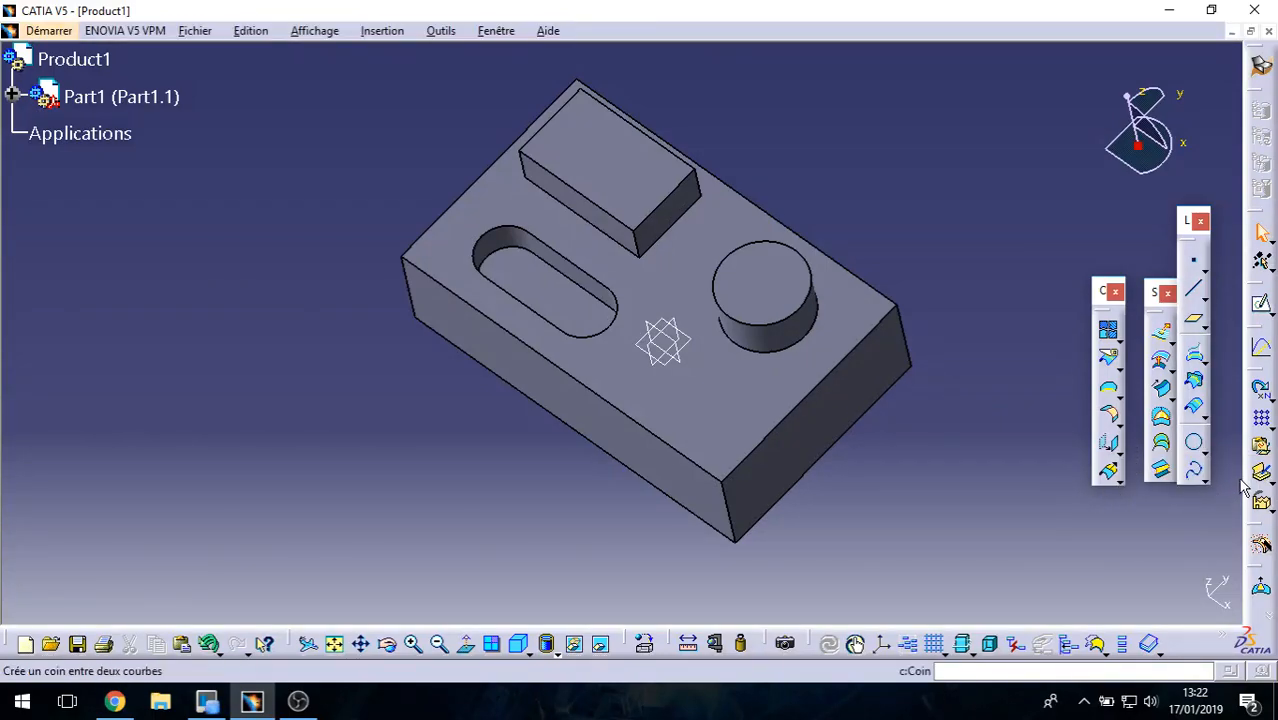
Step: Start a spiral on the block's top face and create its centre point on that face at about H 42 mm, V -25 mm
click(1204, 479)
click(1181, 499)
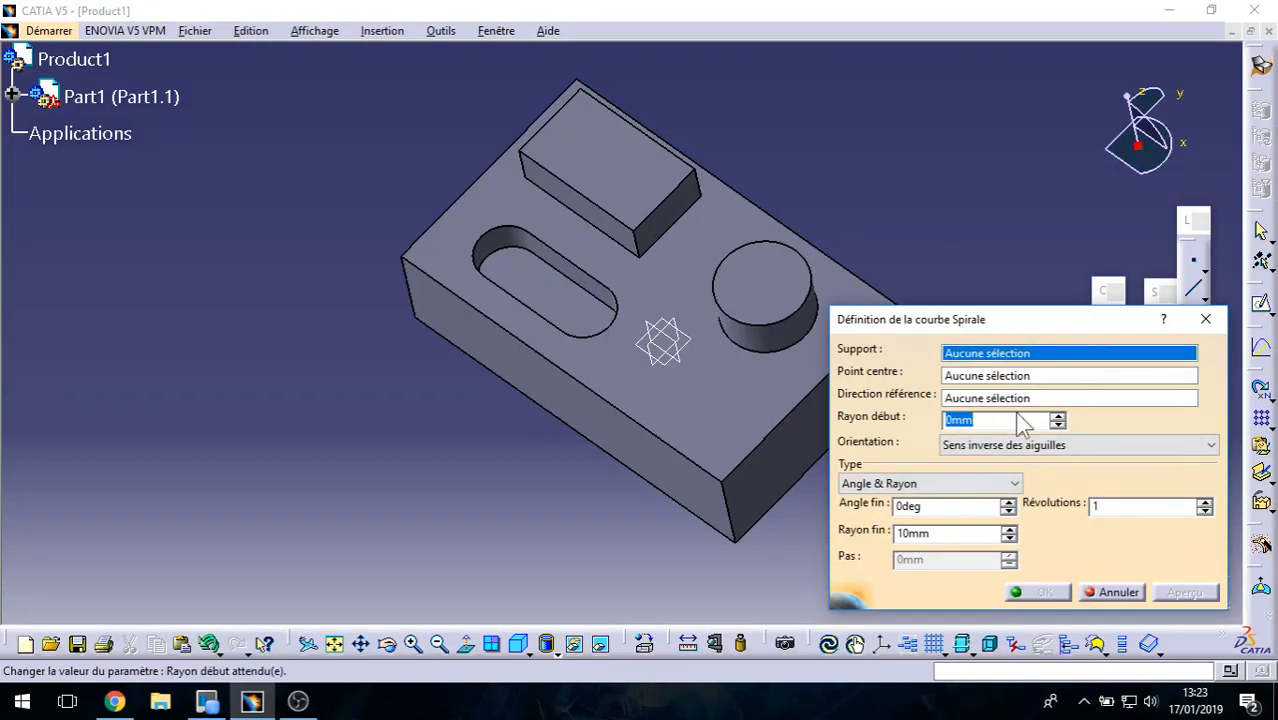
click(700, 425)
right_click(972, 377)
click(1020, 390)
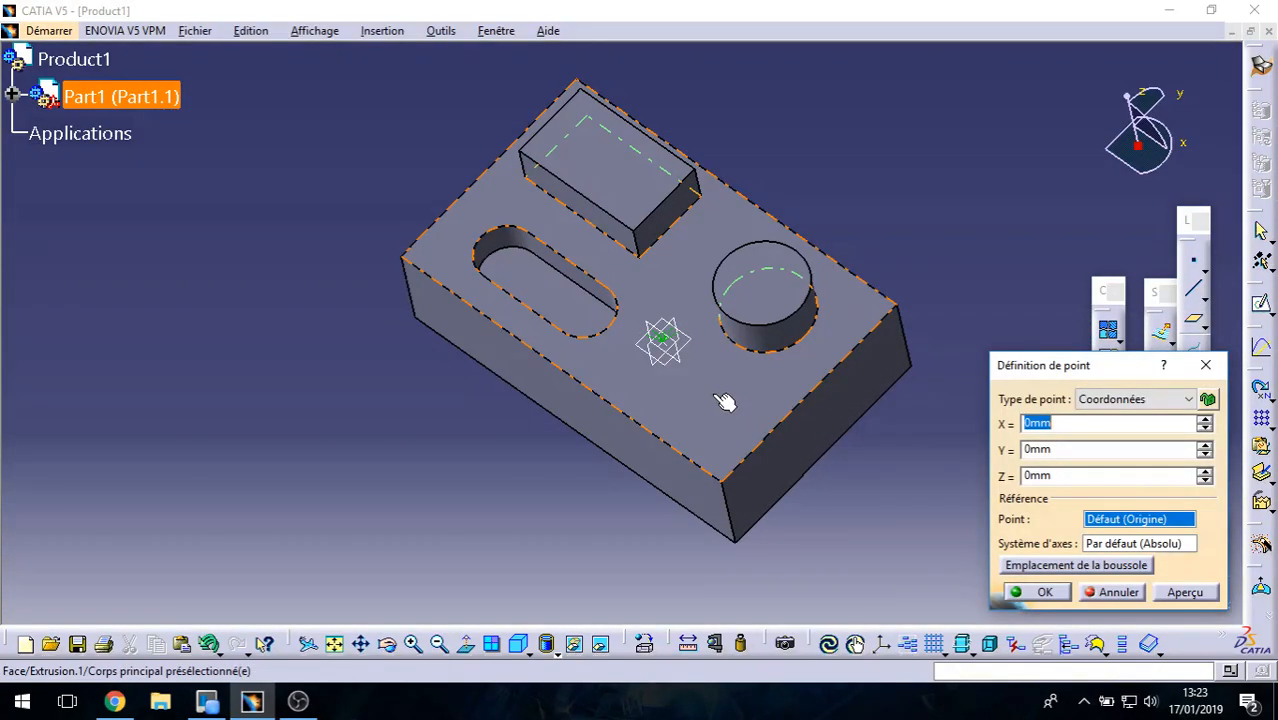
click(722, 400)
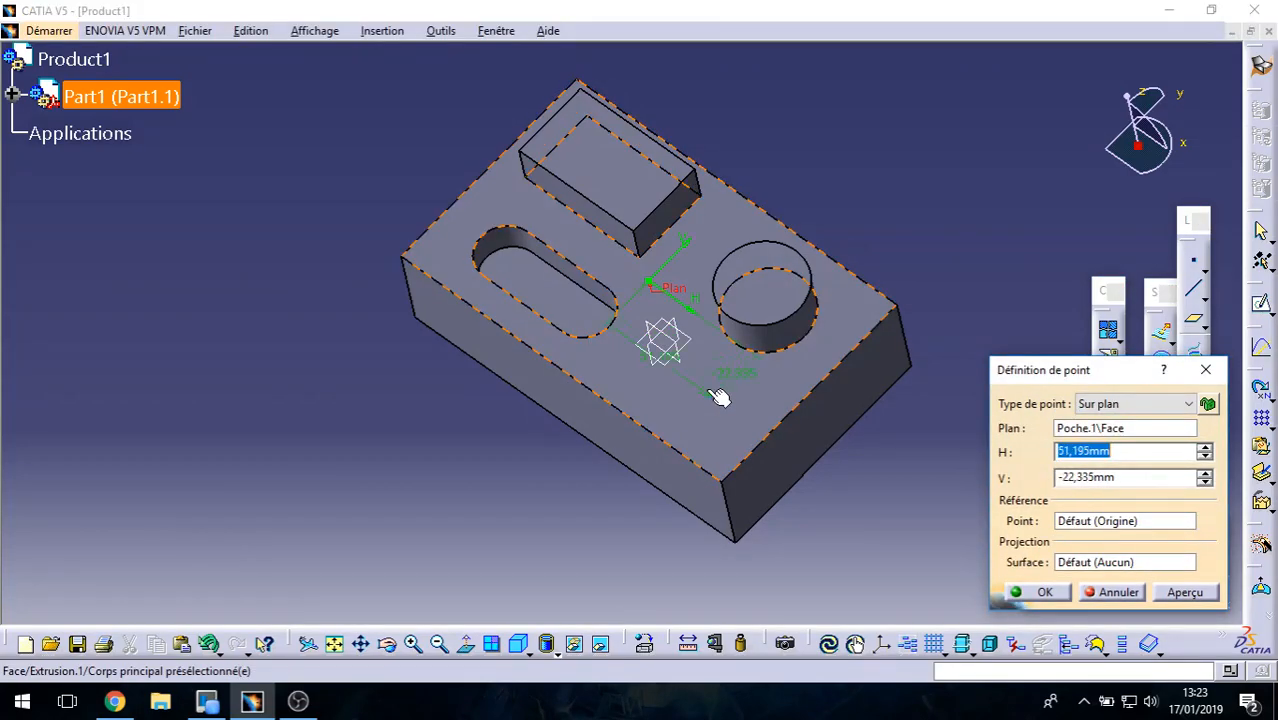
click(690, 391)
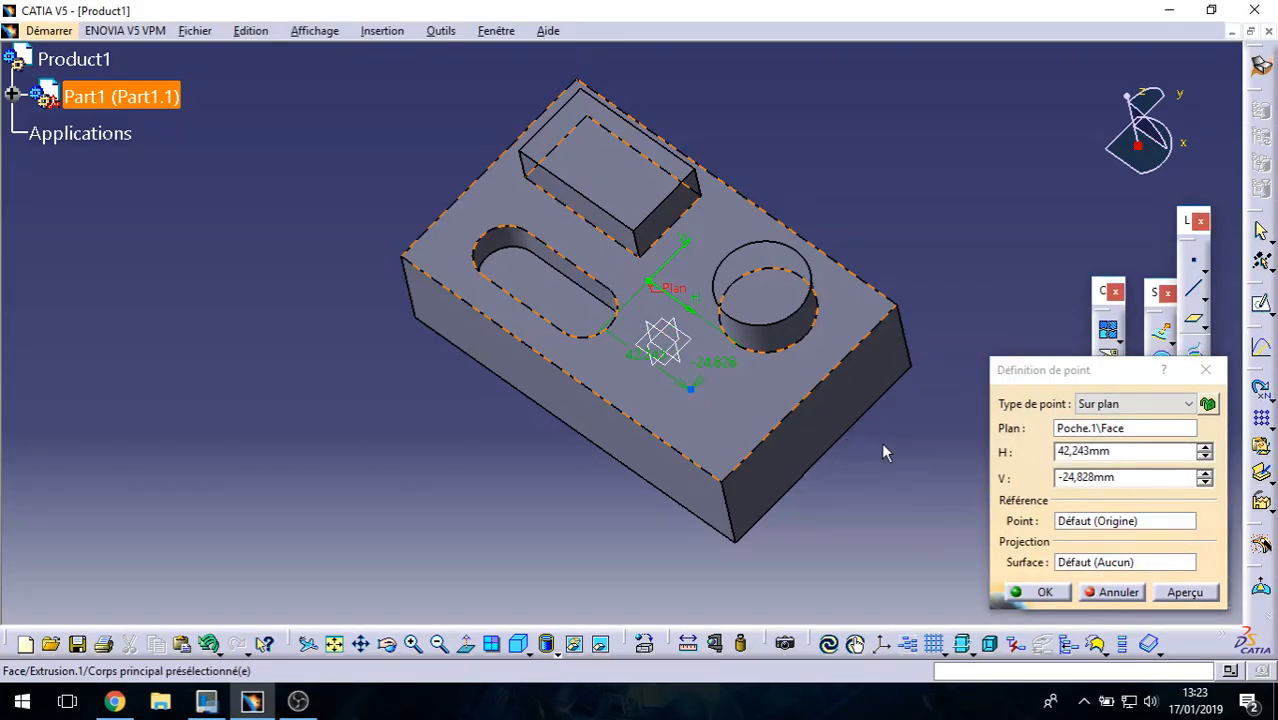
click(1045, 595)
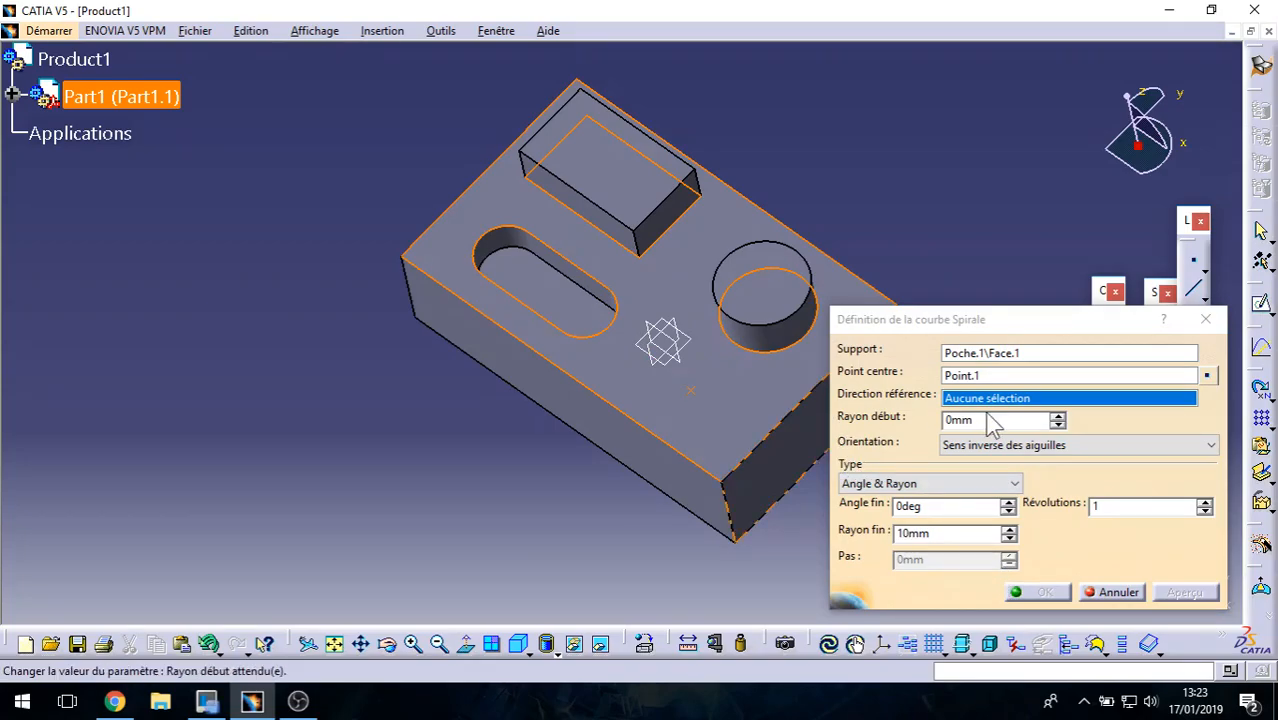
Step: Try the Z component as the spiral's reference direction
middle_drag(727, 448, 755, 410)
mouse_move(640, 424)
middle_down()
mouse_move(702, 320)
mouse_move(625, 433)
middle_up()
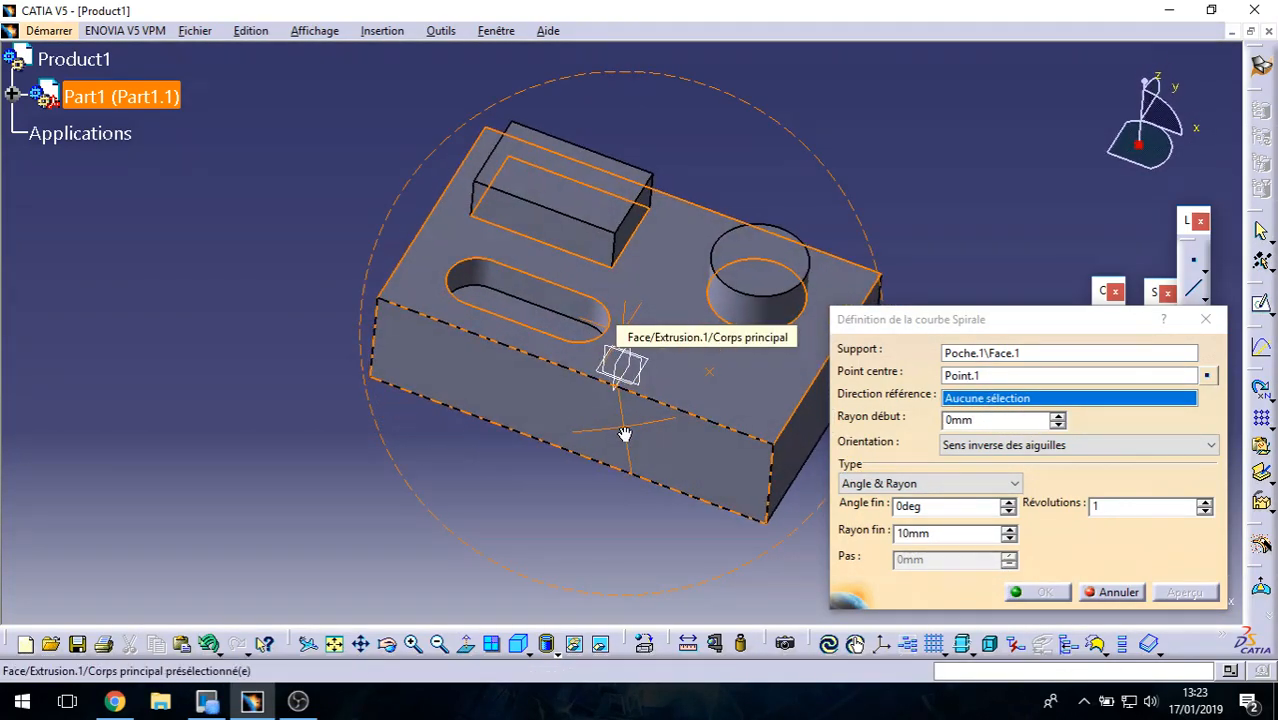
right_click(993, 400)
click(1045, 535)
click(805, 398)
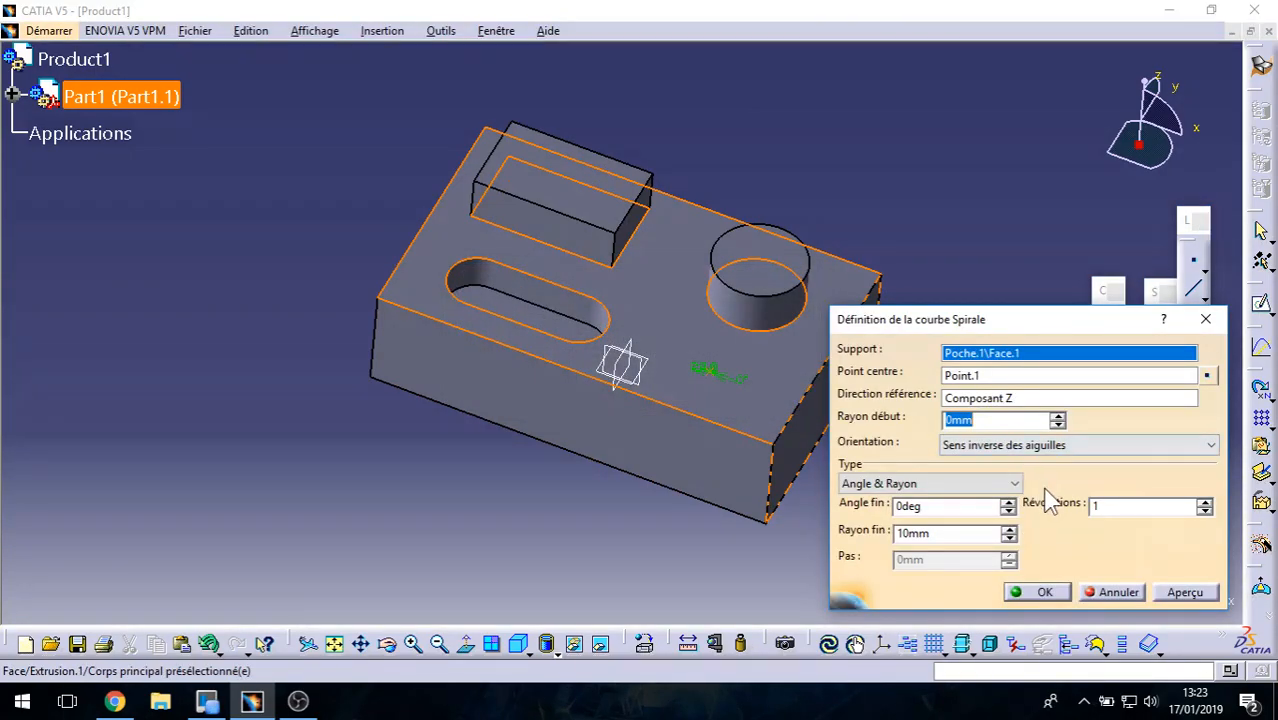
right_click(1029, 402)
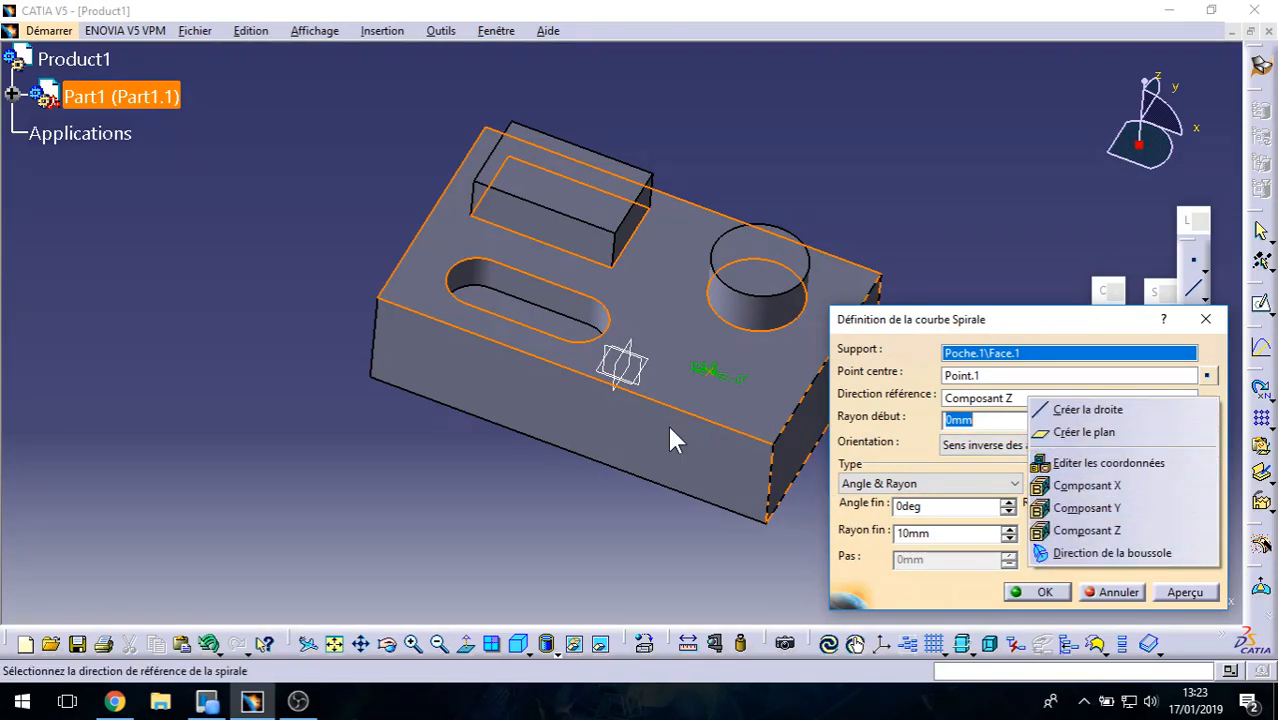
key(Escape)
mouse_move(719, 440)
middle_down()
mouse_move(751, 308)
mouse_move(586, 279)
middle_up()
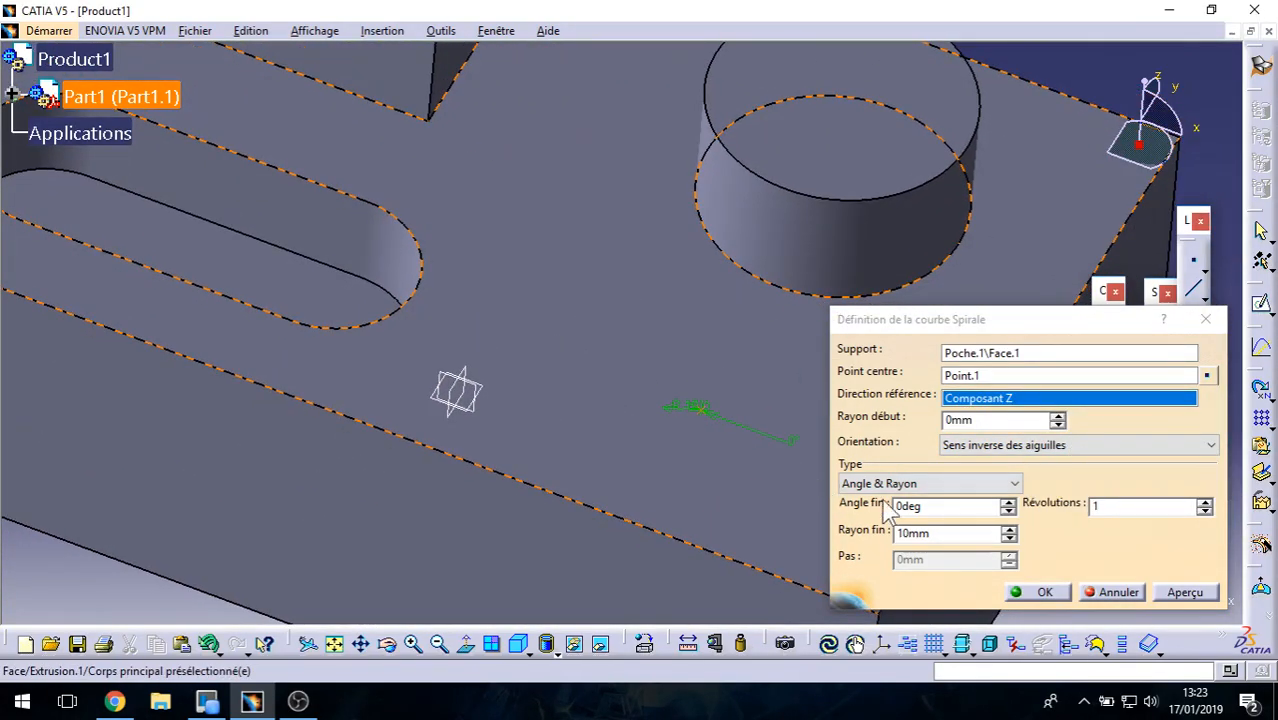
Step: Set the spiral's reference direction to the Y component
right_click(1031, 399)
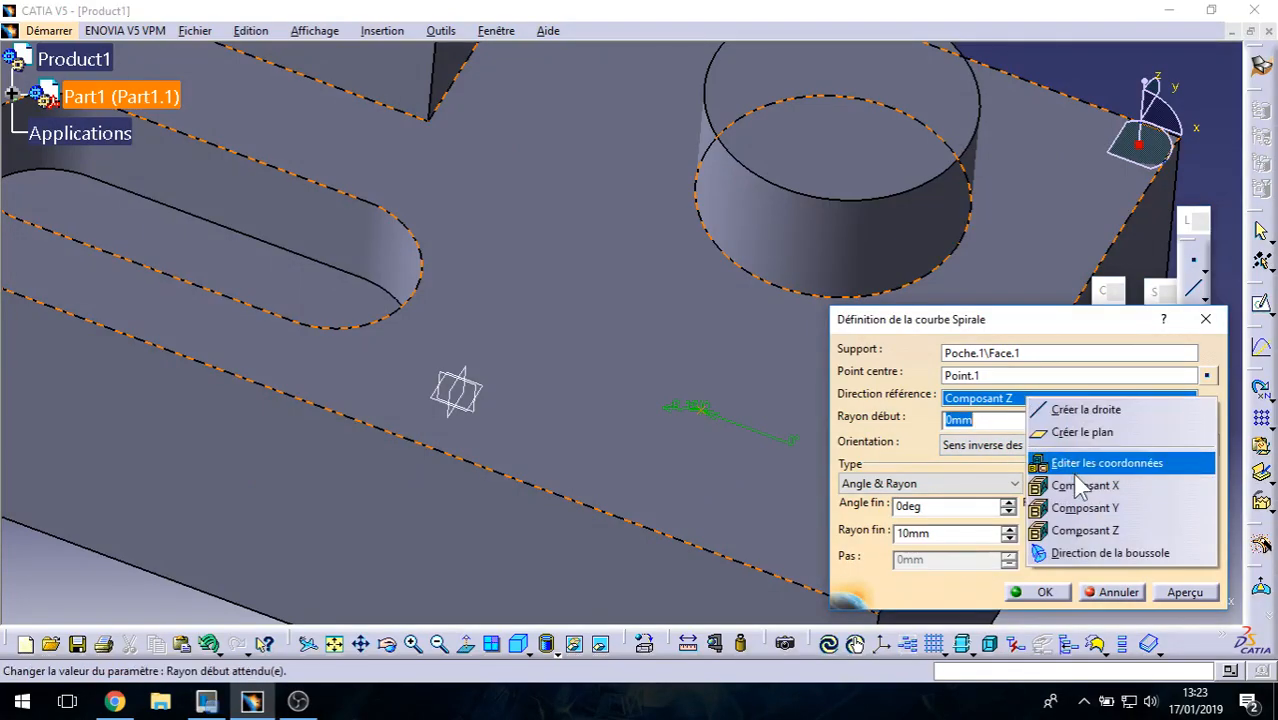
click(1083, 508)
middle_drag(636, 374, 1049, 551)
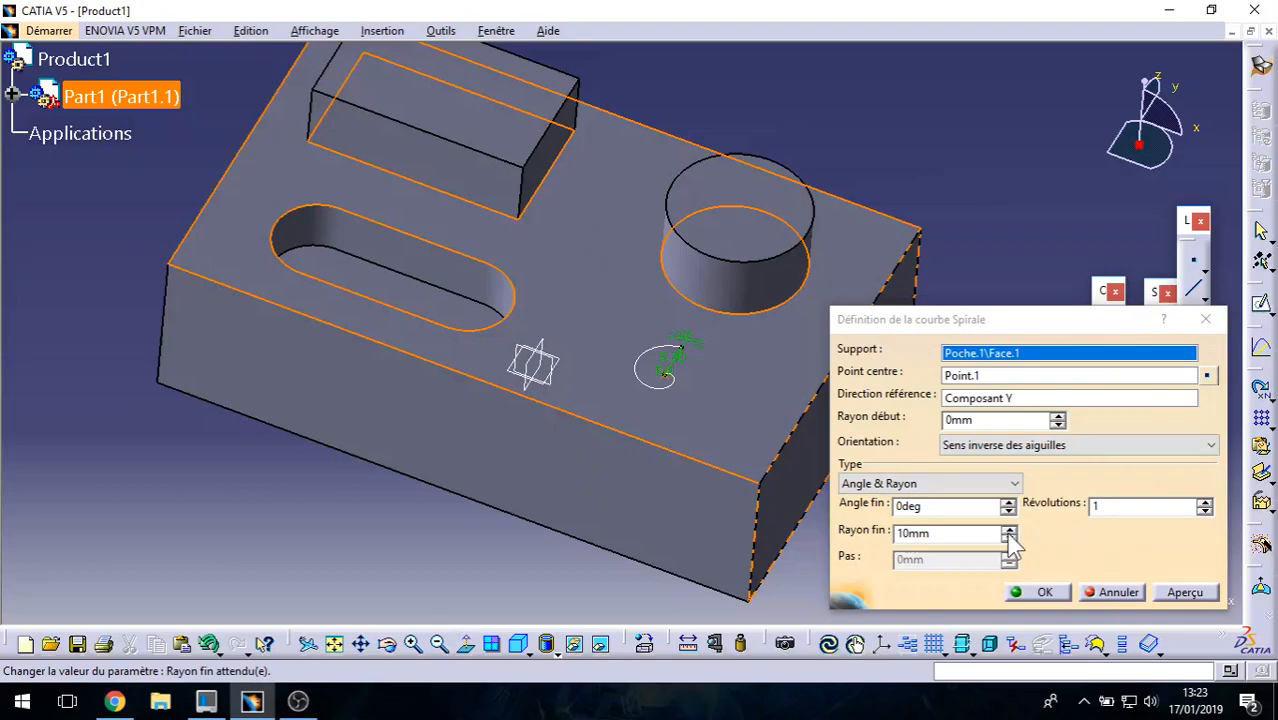
Step: Give the spiral 4 revolutions and an end radius of 16 mm, and create it
click(1009, 539)
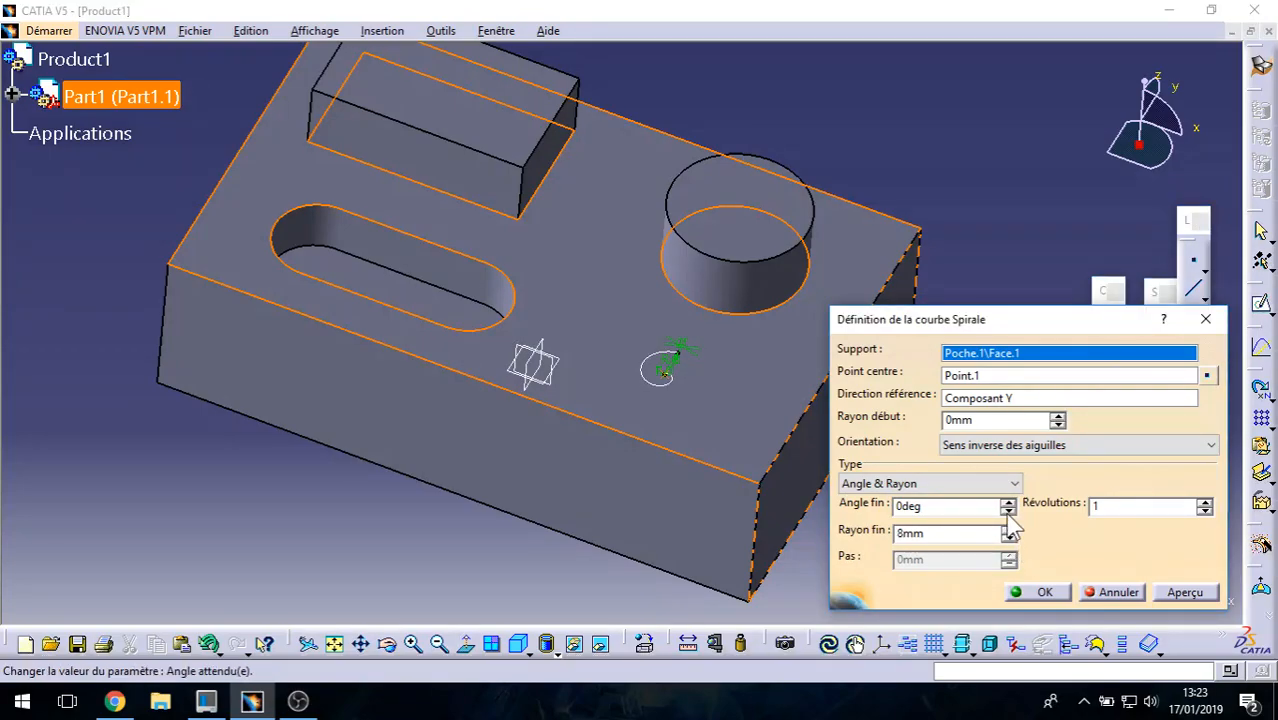
click(1204, 501)
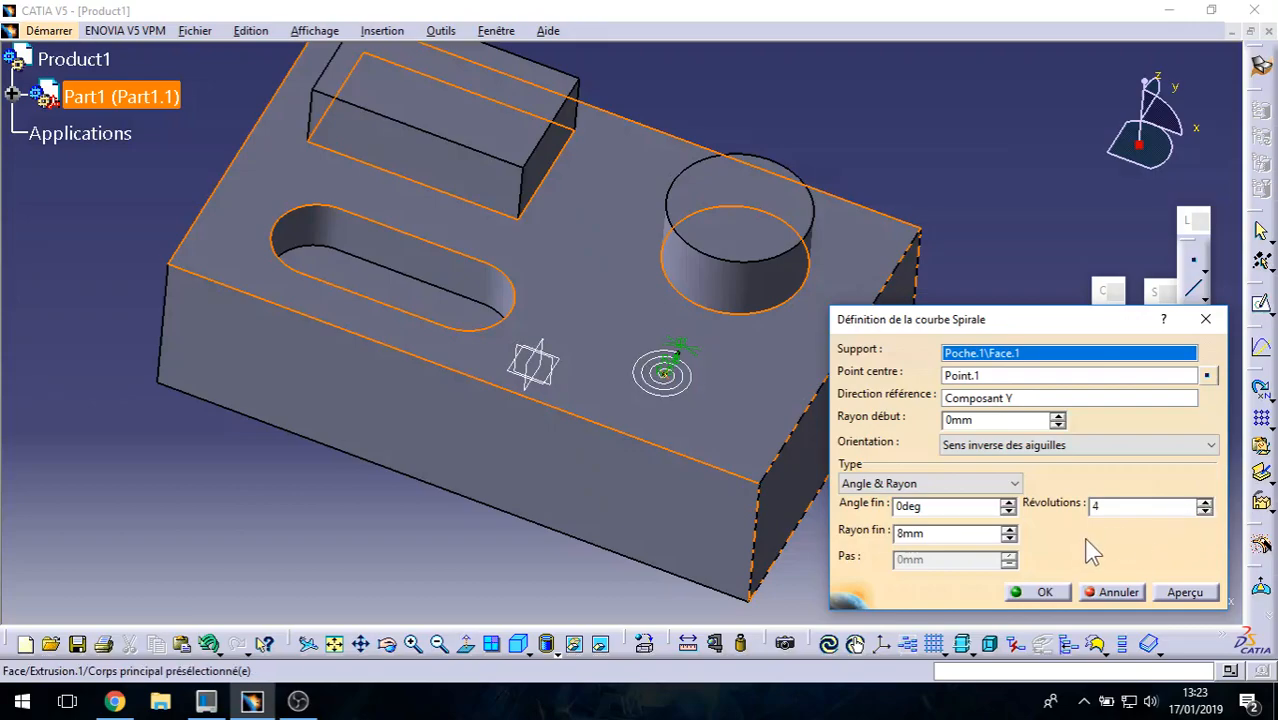
click(1009, 531)
click(1009, 531)
click(1009, 531)
click(1009, 531)
click(1009, 531)
click(1009, 531)
click(1009, 531)
click(1009, 531)
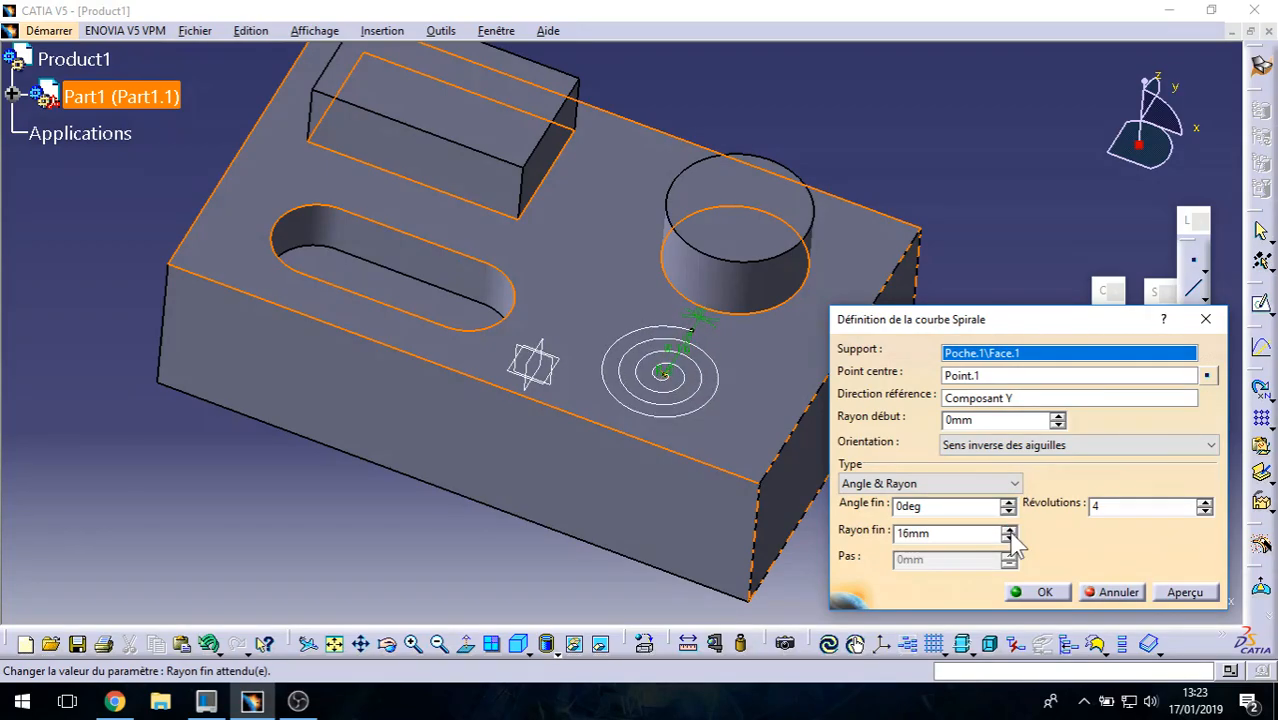
click(1030, 592)
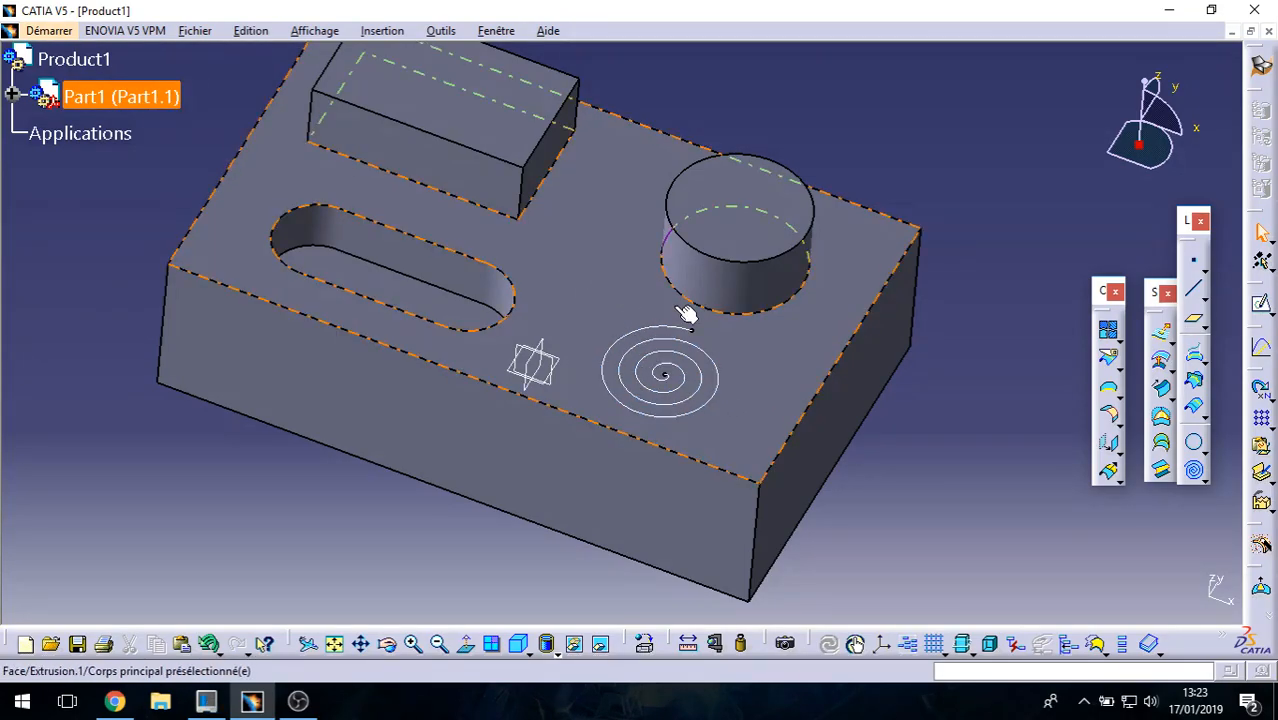
Step: Set the postprocessor to IMS in the Usinage output options and apply the settings
middle_drag(579, 365, 616, 505)
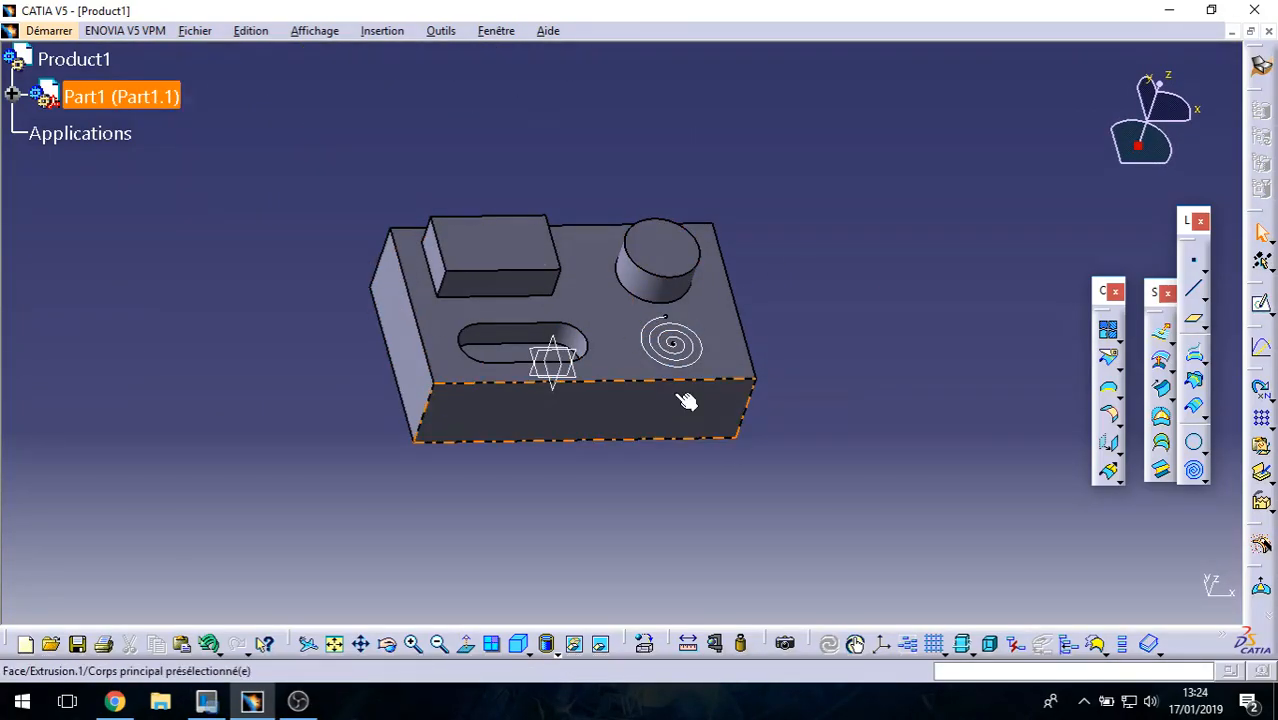
click(446, 34)
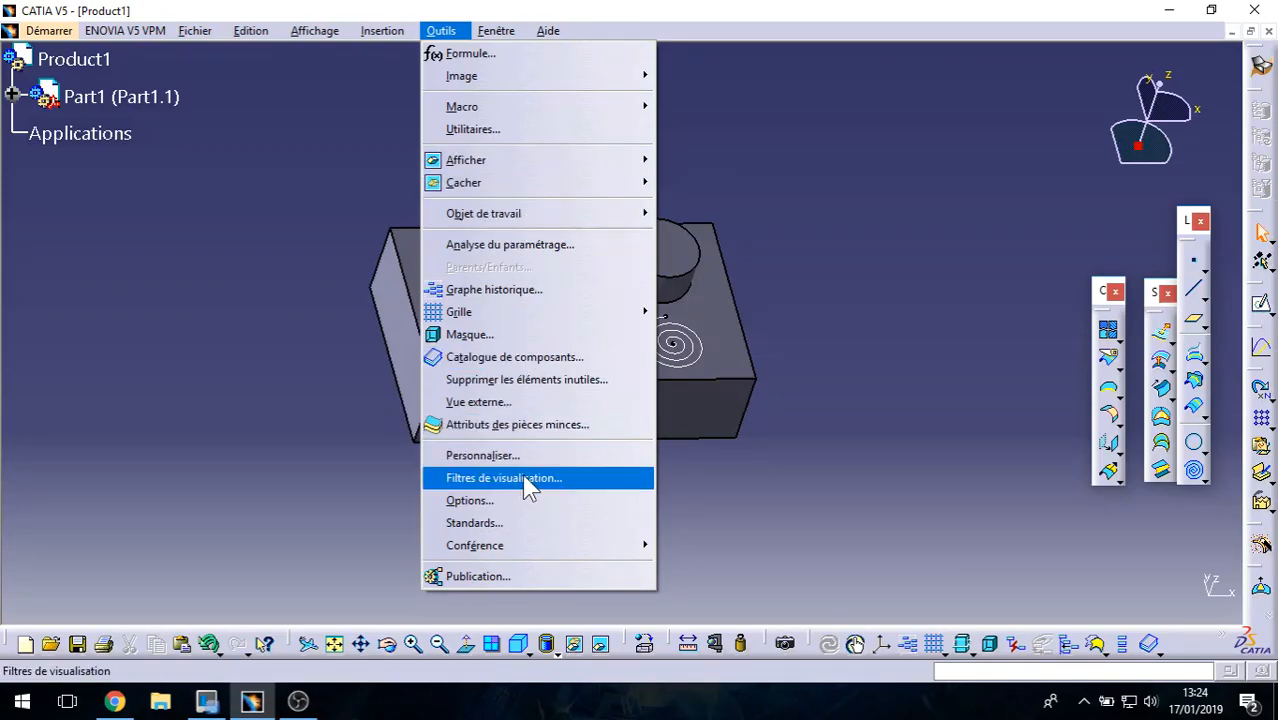
click(509, 502)
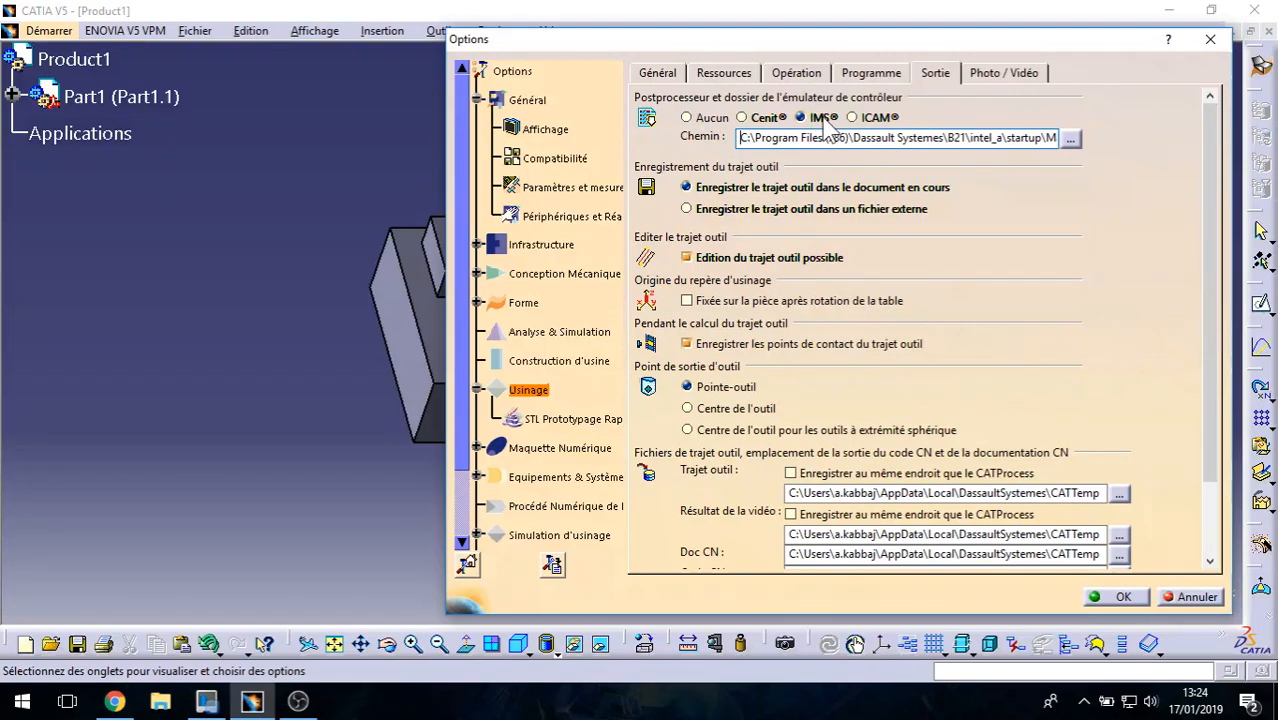
click(1115, 596)
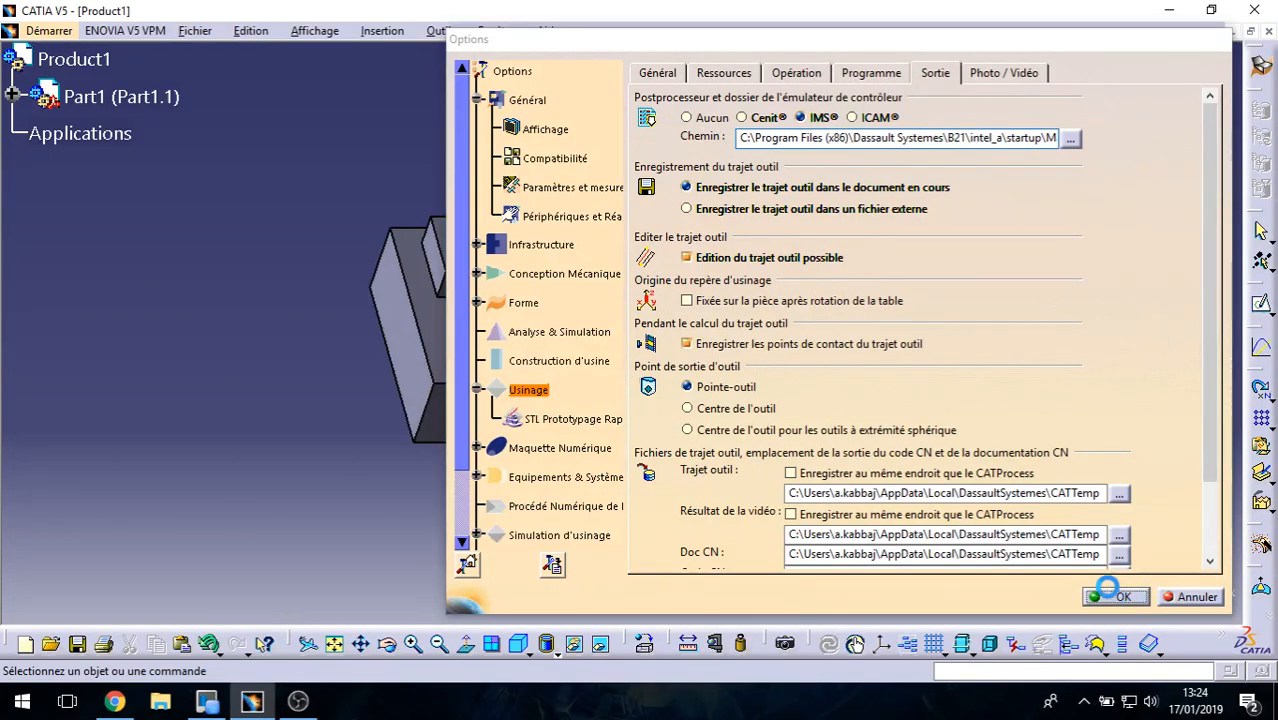
Step: Switch to the Prismatic Machining workbench in the Usinage category
click(33, 26)
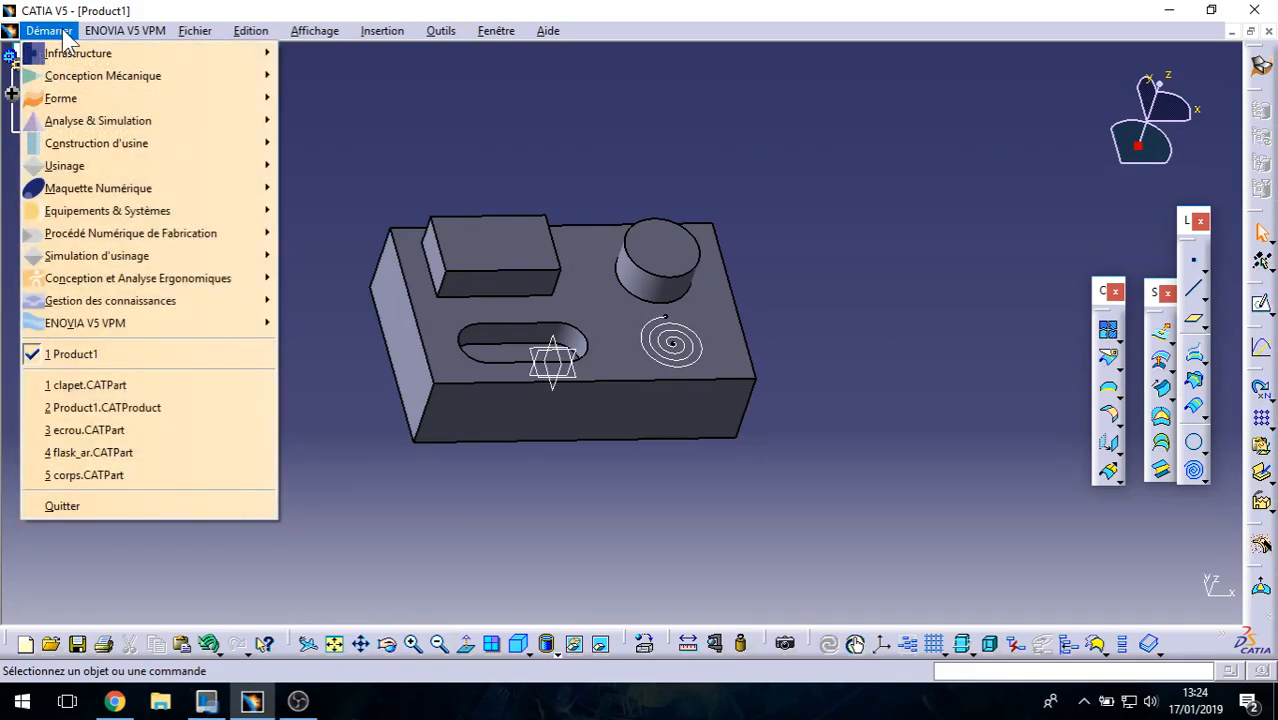
mouse_move(112, 168)
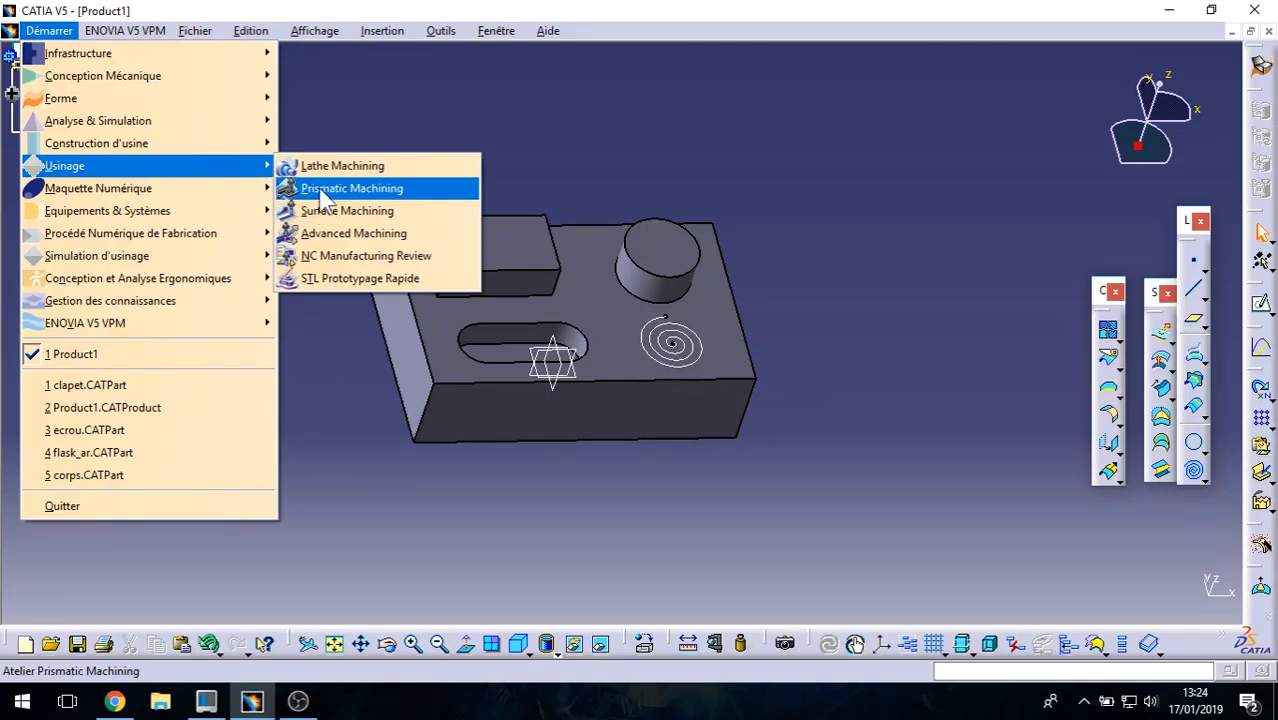
click(325, 190)
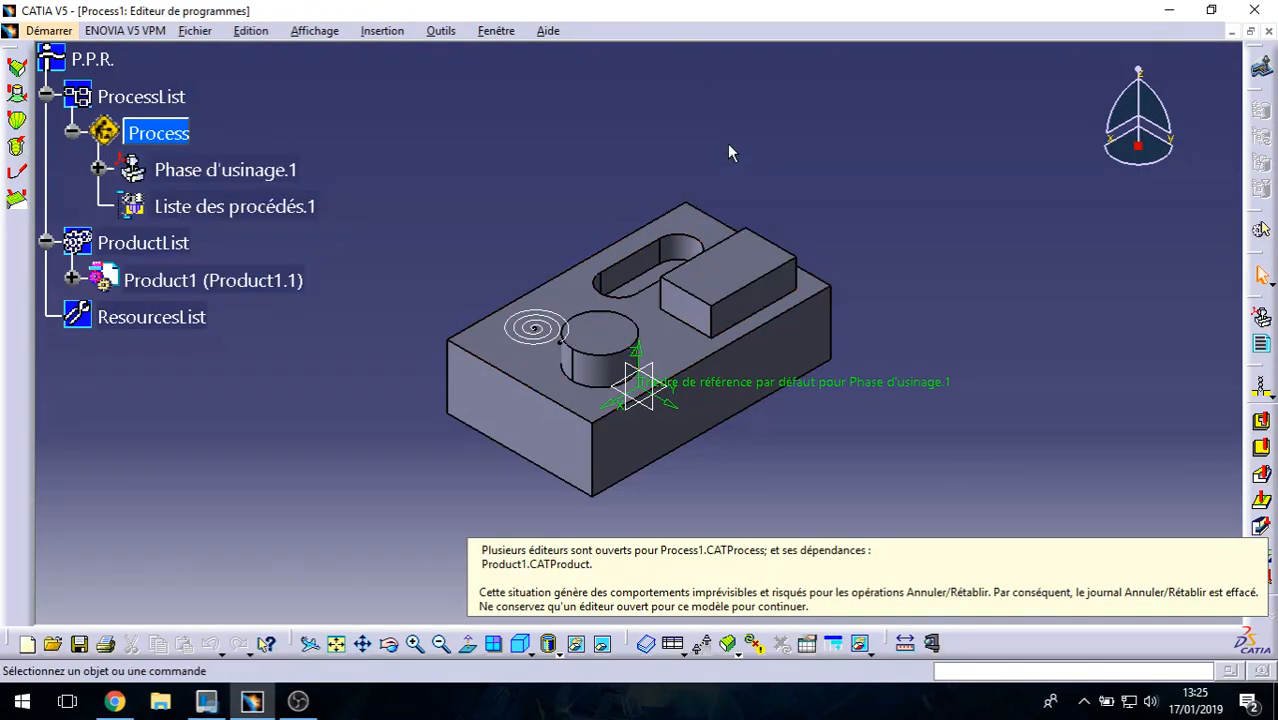
middle_drag(545, 396, 613, 402)
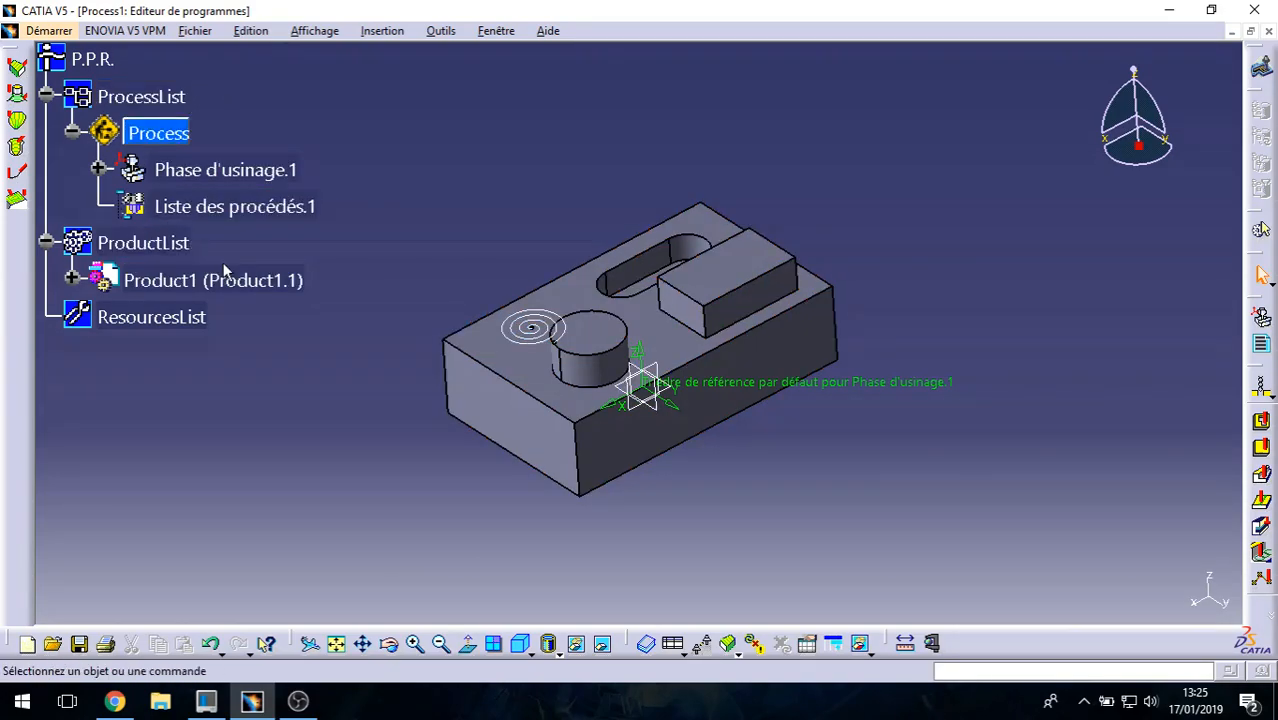
Step: Expand Product1 in the tree down to the planes and main body of Part1
click(73, 280)
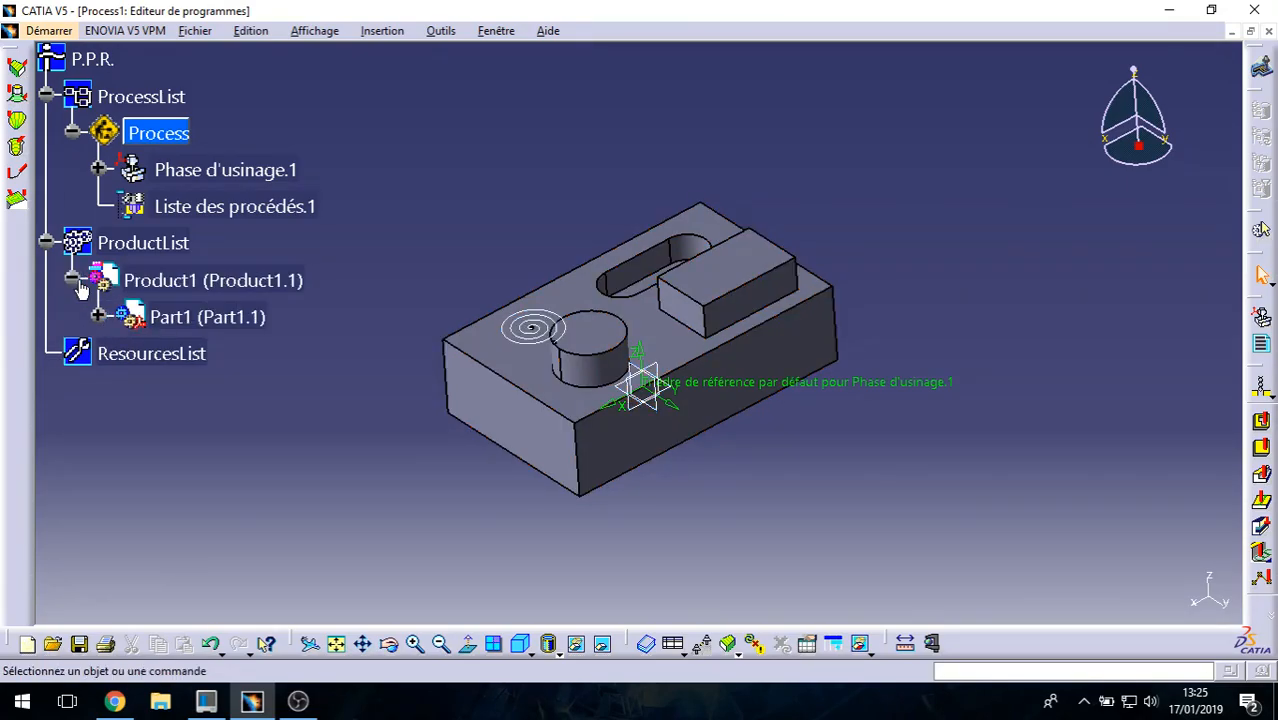
click(94, 315)
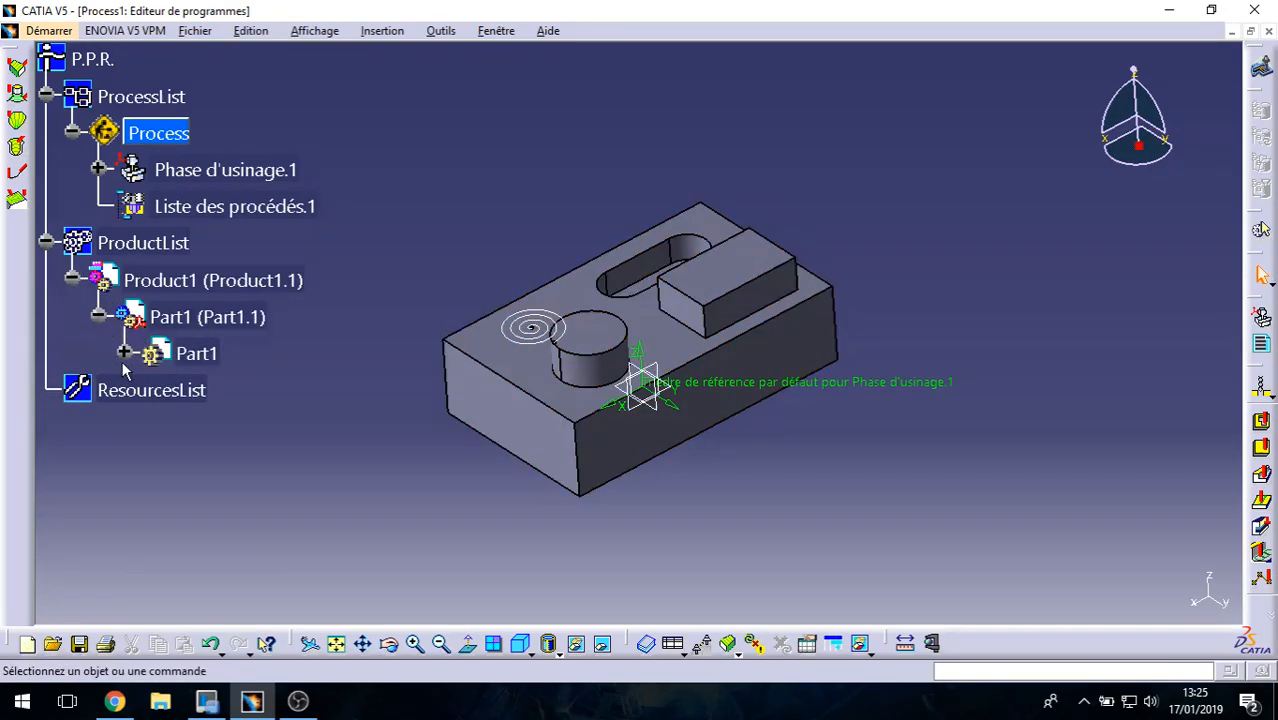
click(123, 353)
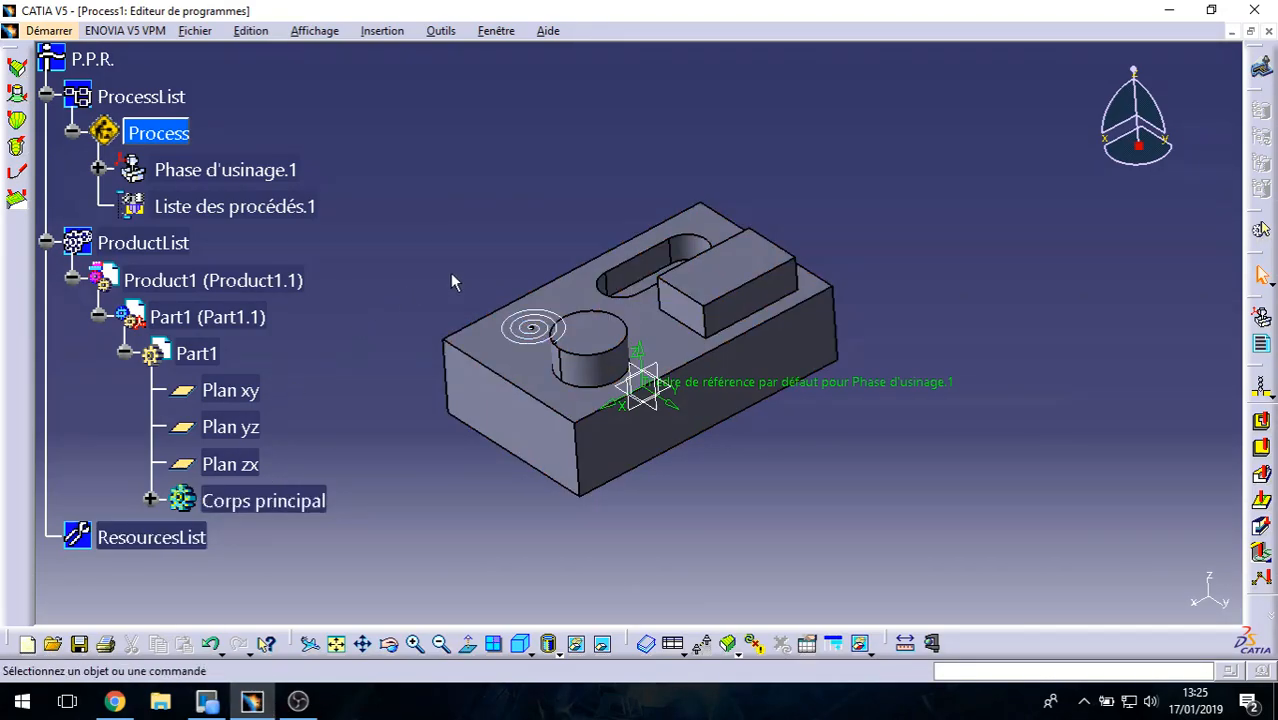
double_click(224, 175)
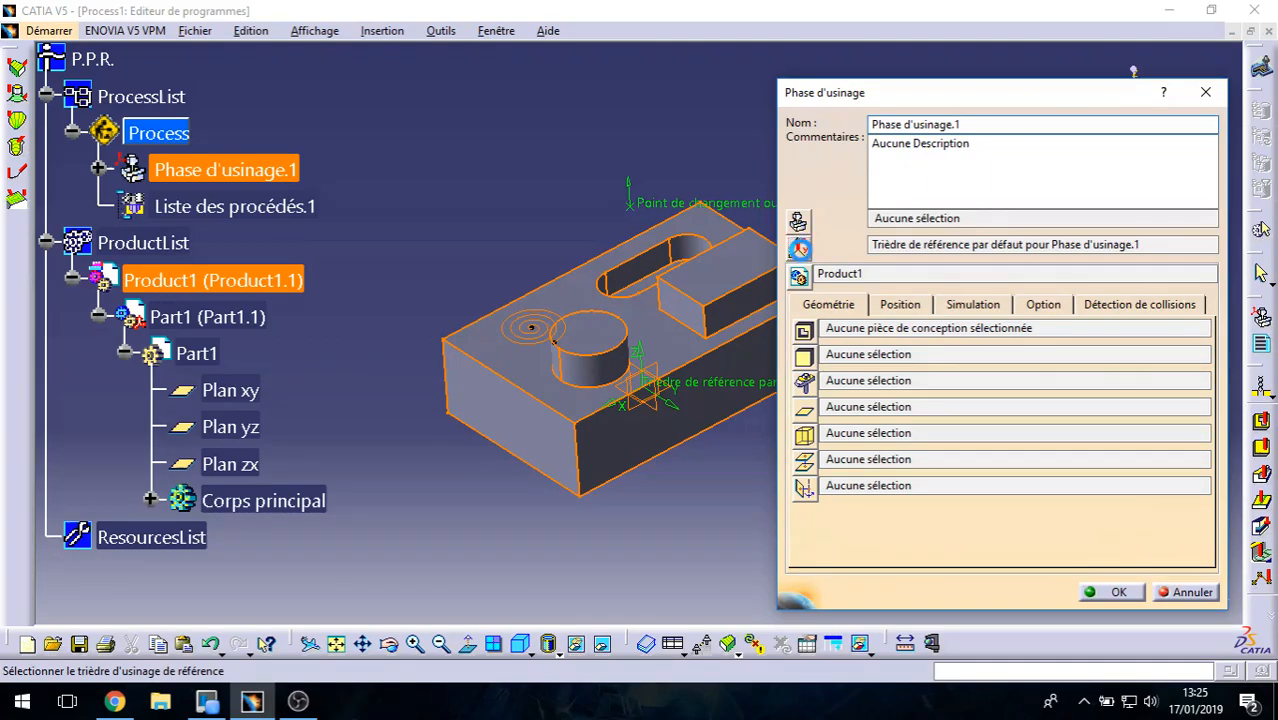
click(790, 249)
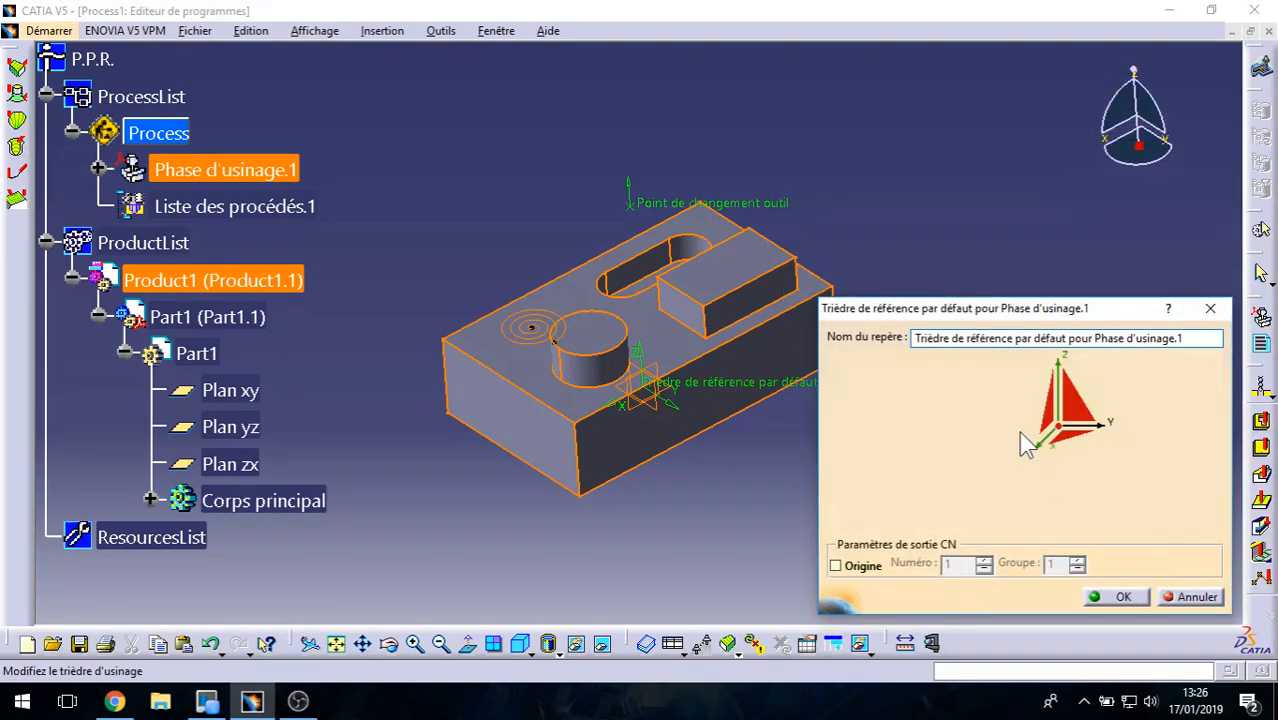
click(1058, 427)
middle_drag(436, 470, 827, 436)
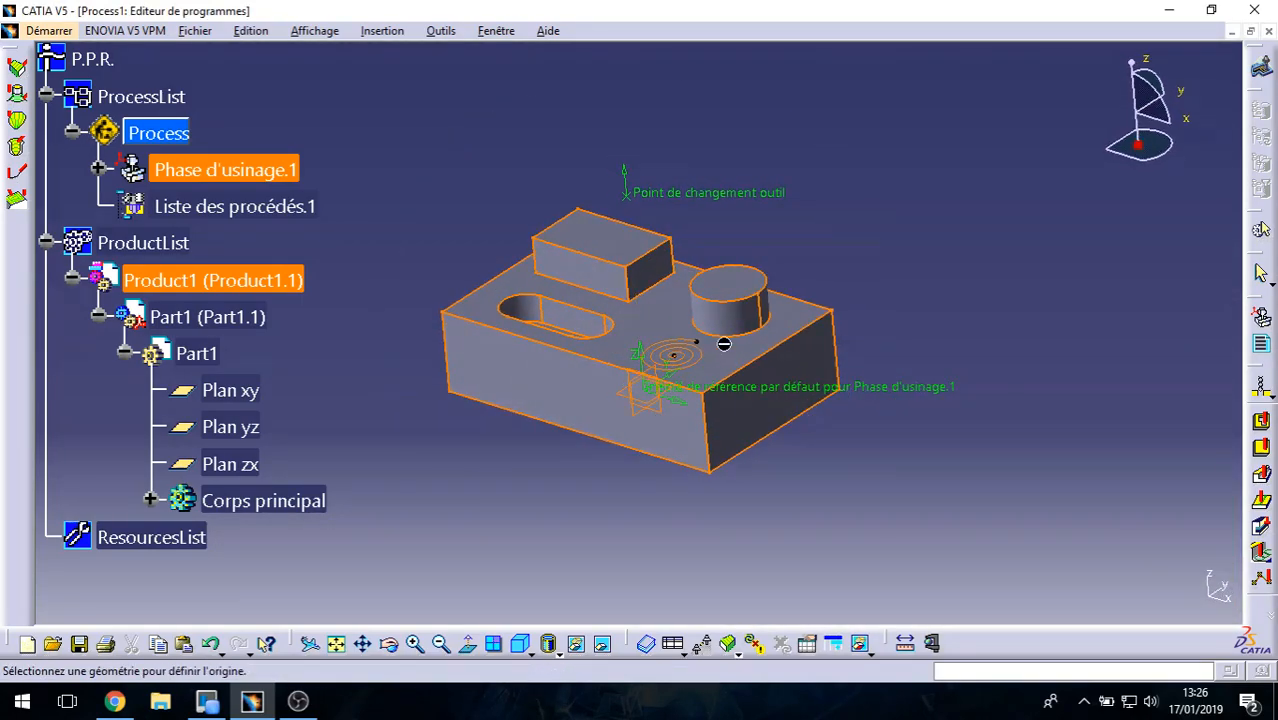
click(443, 312)
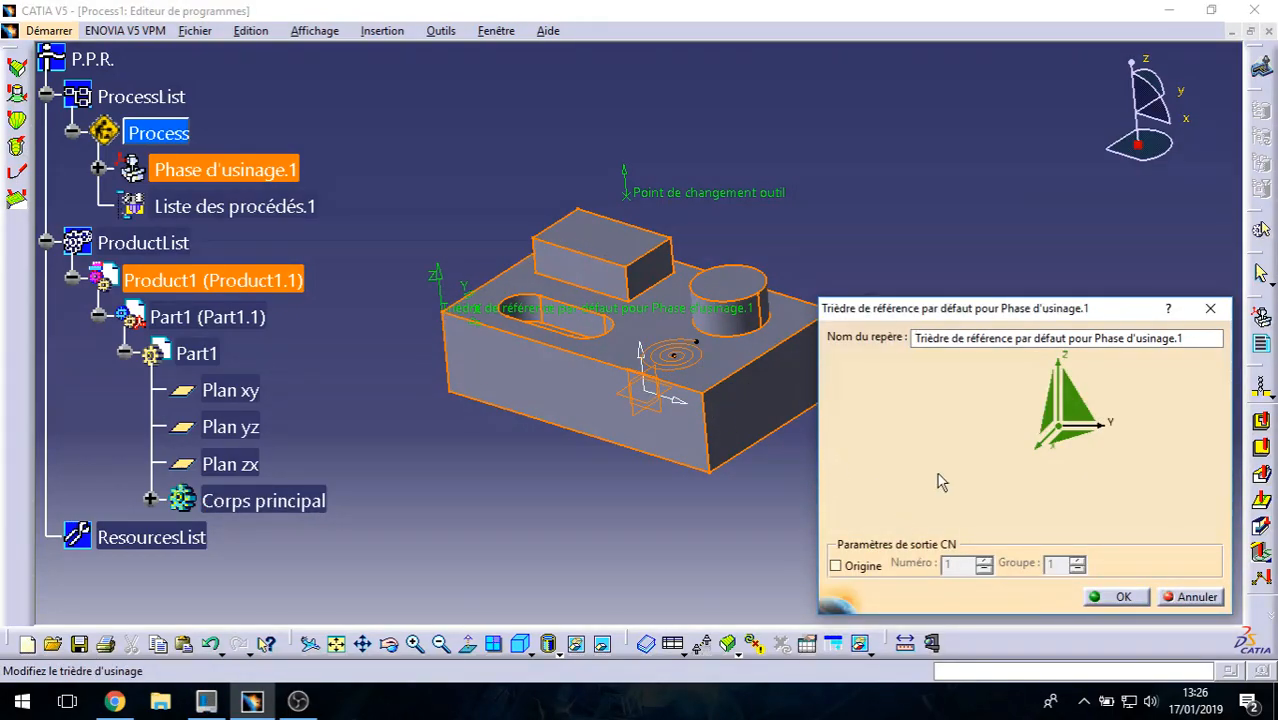
click(1190, 600)
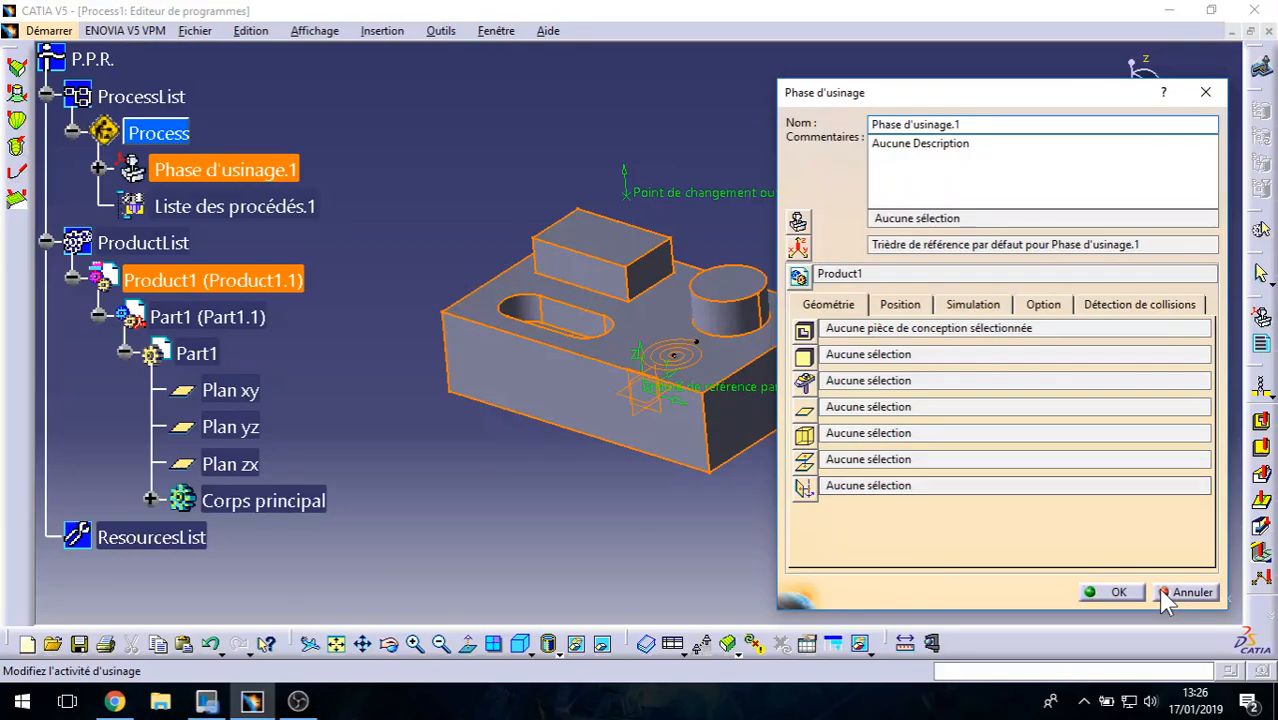
click(1180, 593)
Step: Open the main body of Part1 for editing in the surface design workbench and insert a new body into the part
click(252, 500)
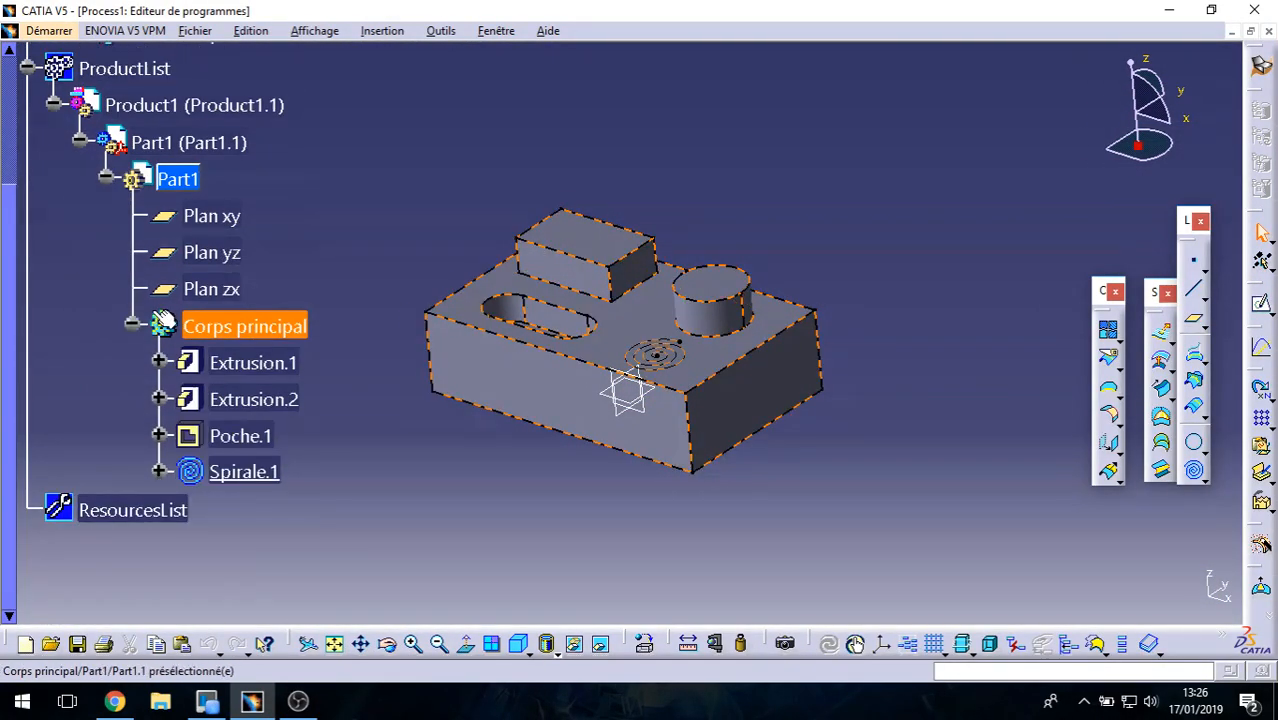
click(131, 326)
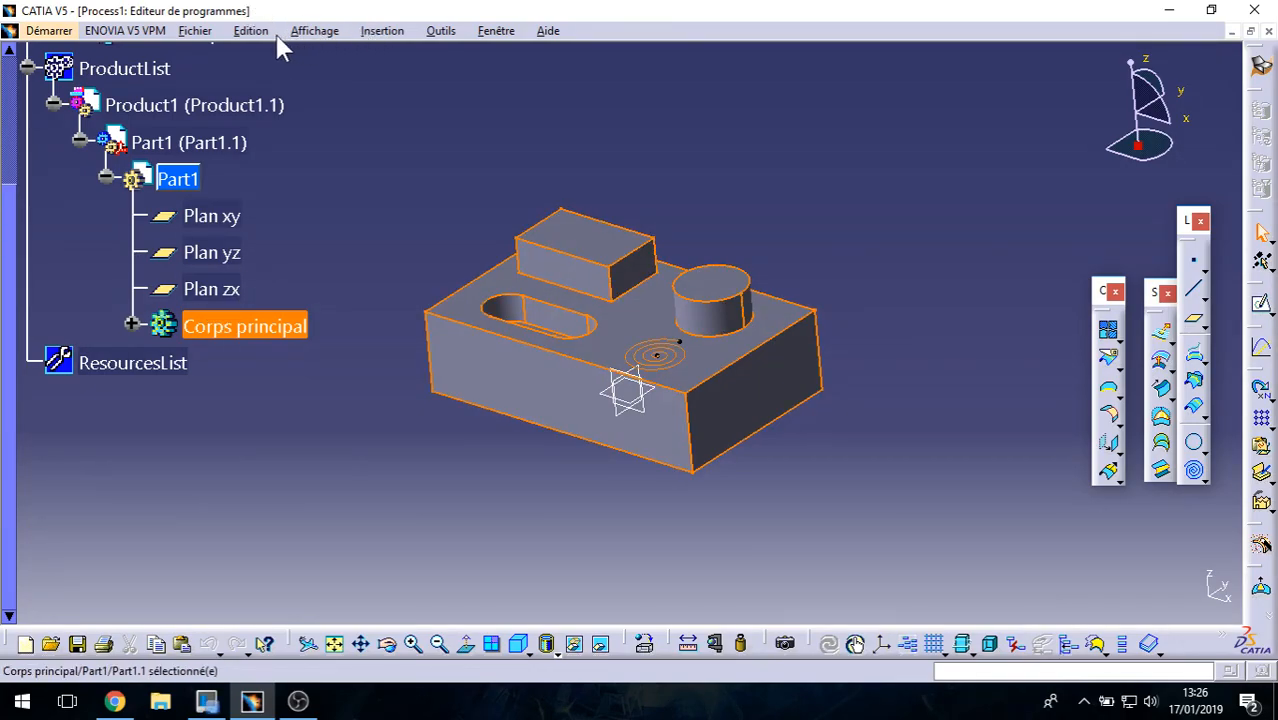
click(380, 31)
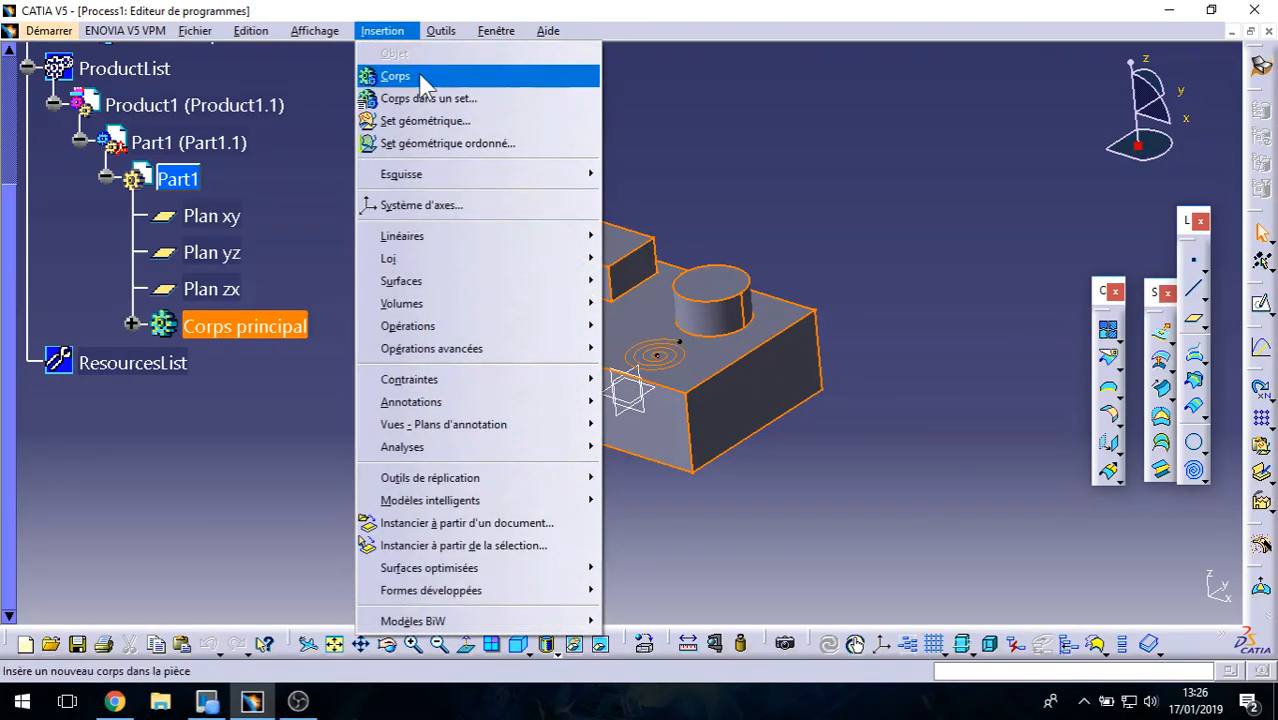
click(392, 114)
click(756, 392)
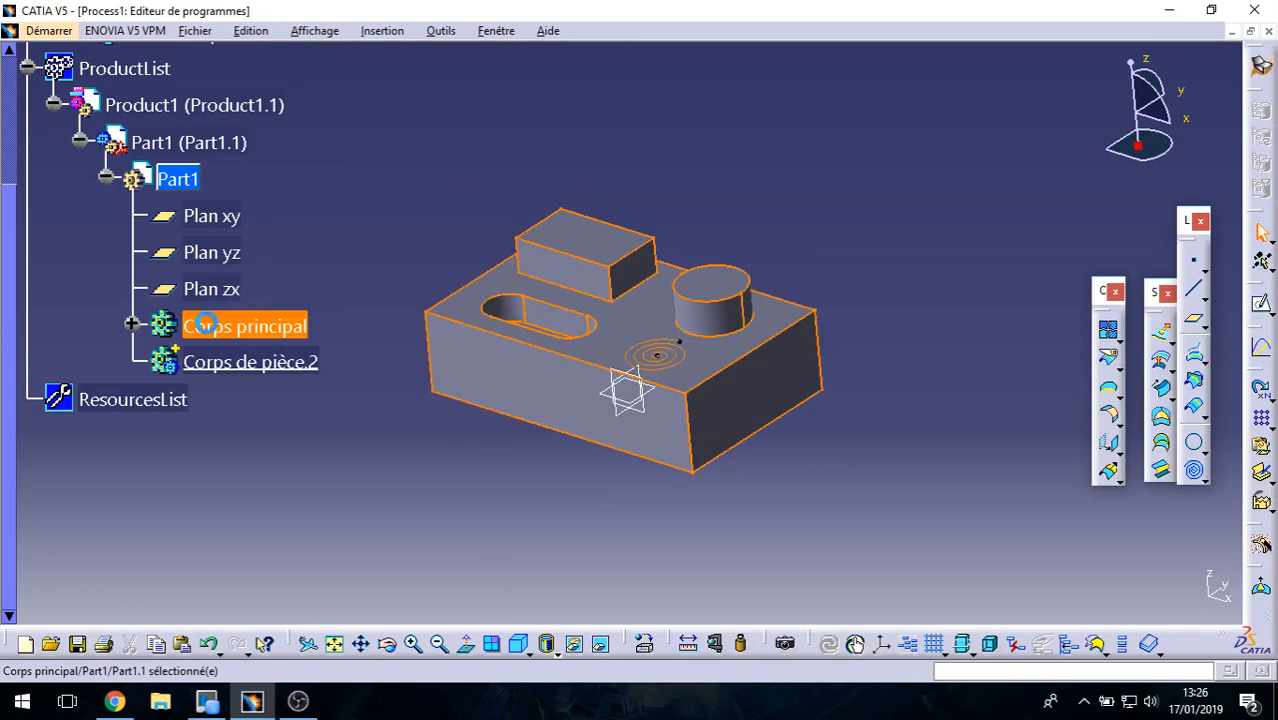
Step: Sketch on the xy plane in the new body and project the outline of the block's underside into the sketch
middle_drag(713, 505, 653, 391)
click(650, 392)
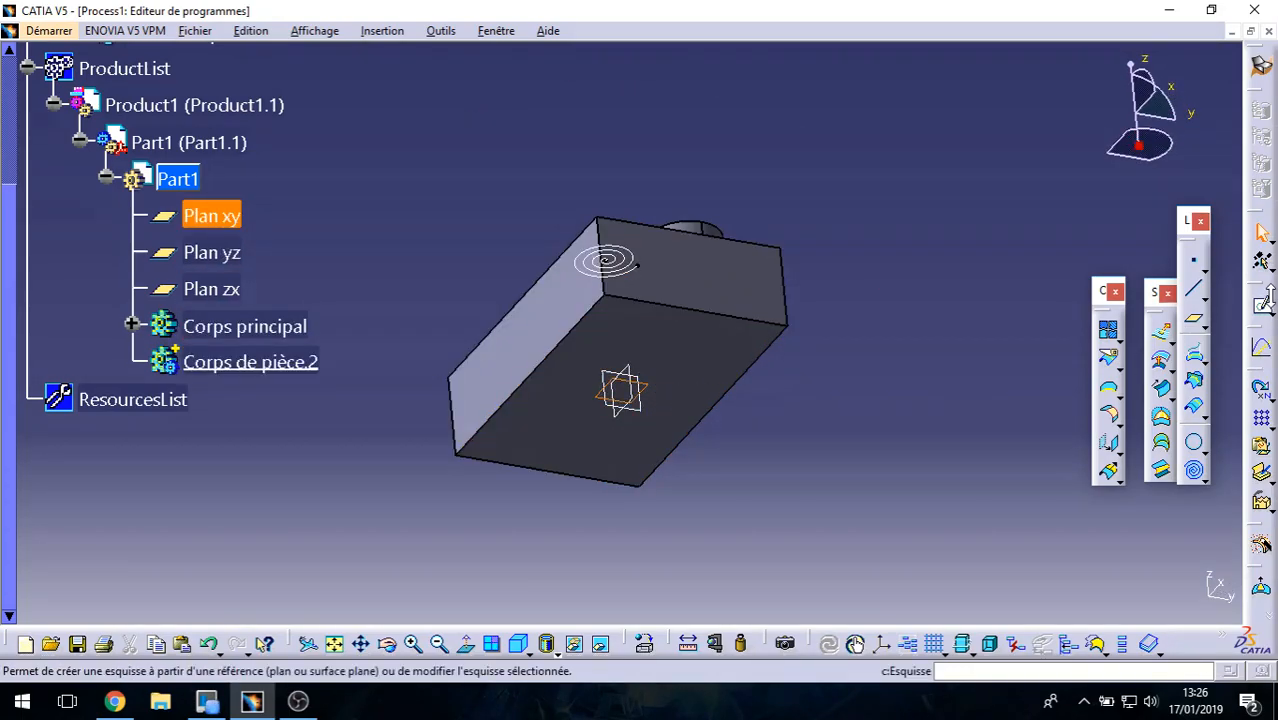
click(1261, 303)
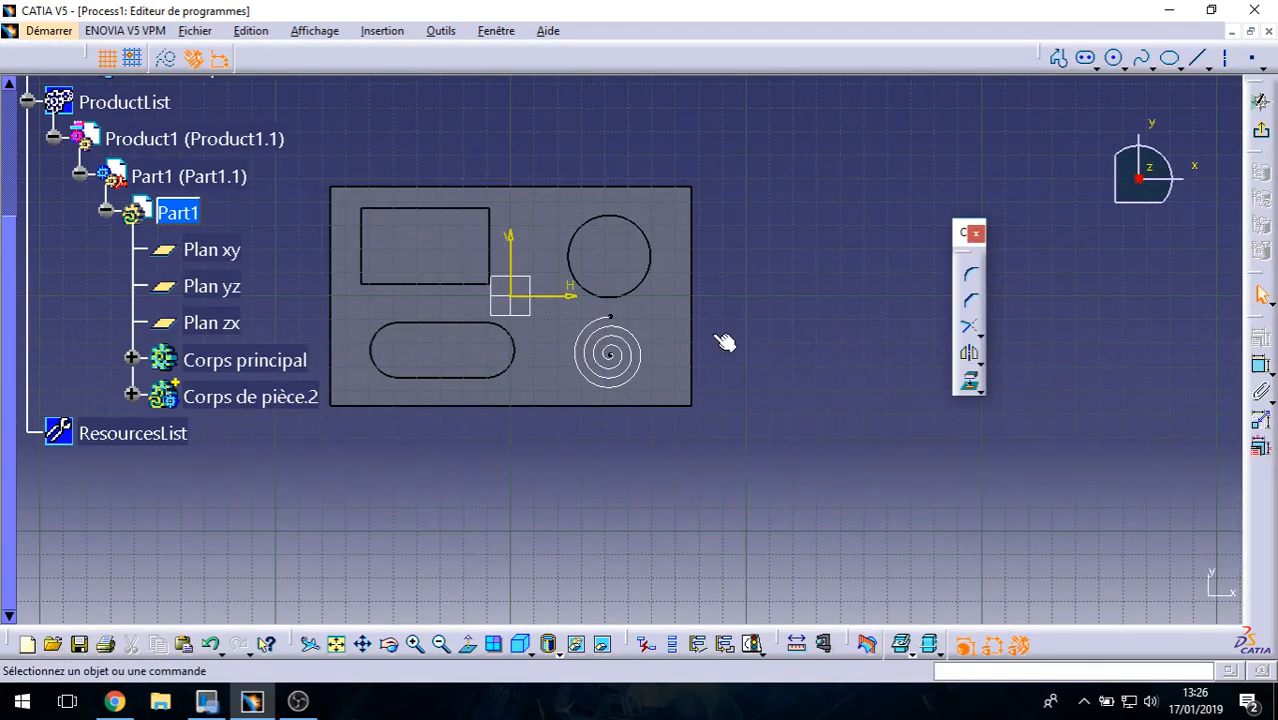
middle_drag(698, 328, 296, 338)
click(624, 254)
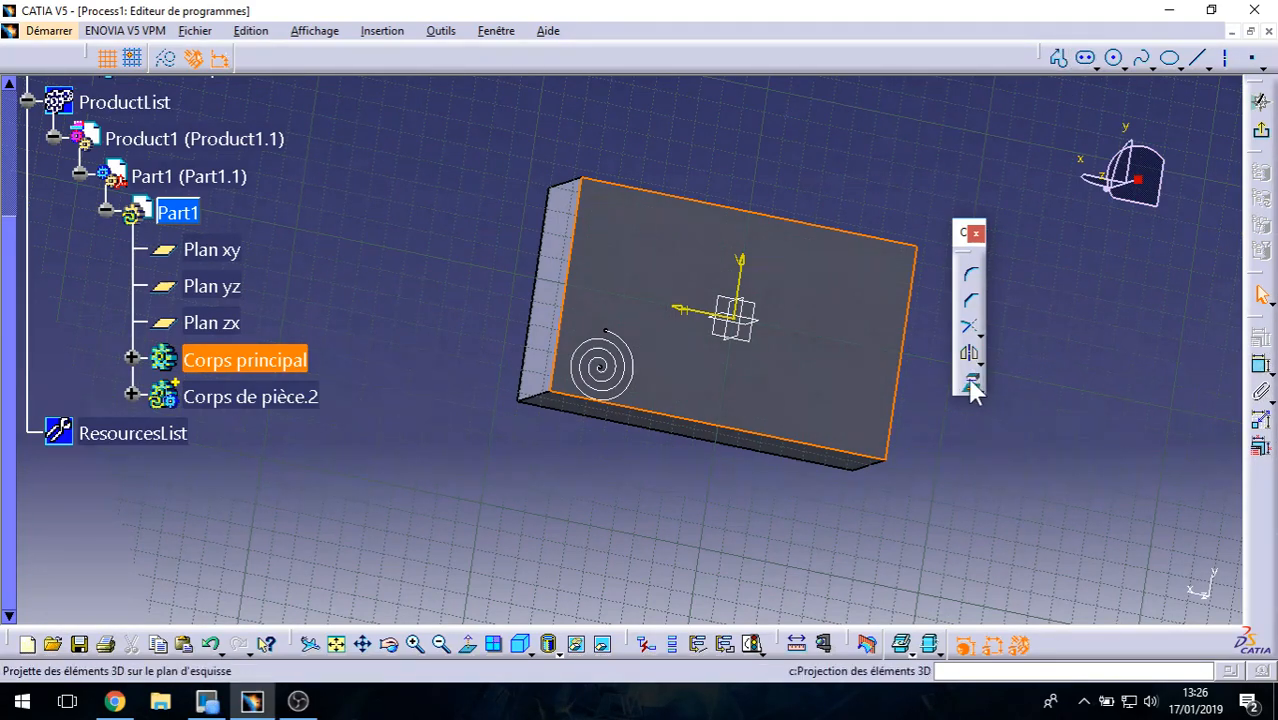
click(762, 434)
middle_drag(762, 434, 1018, 338)
click(1260, 131)
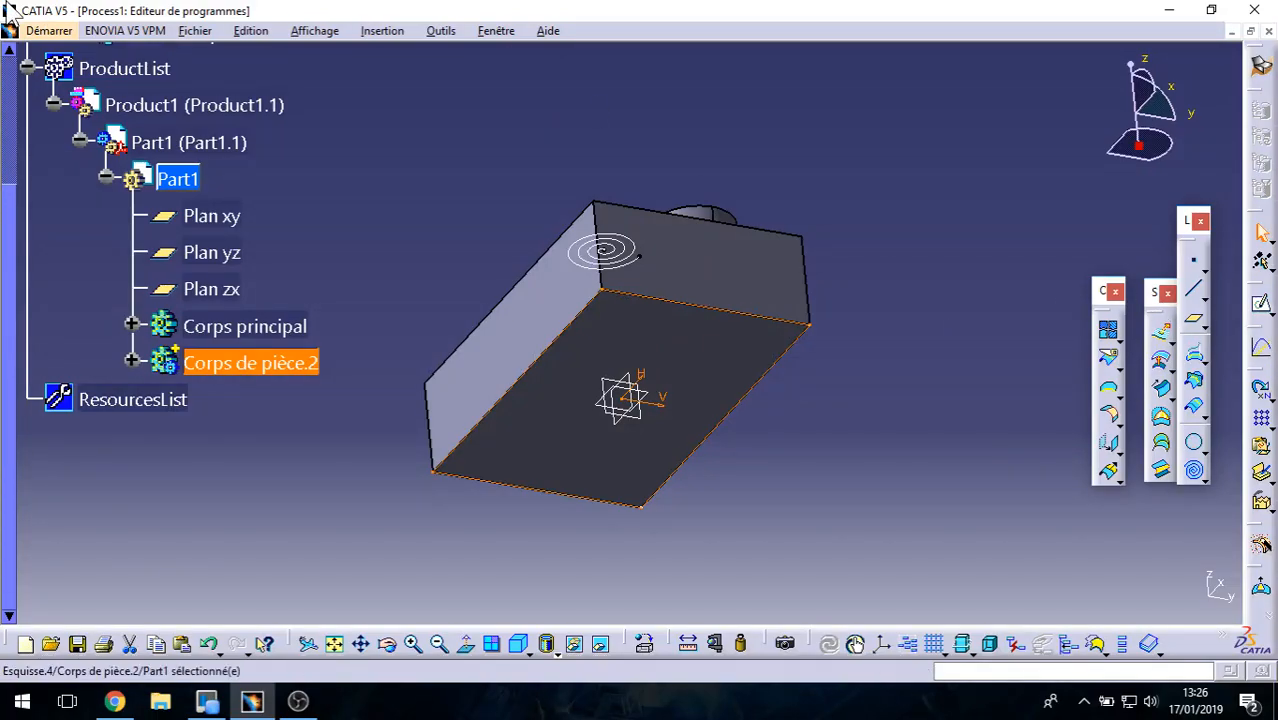
Step: Switch to the part design workbench and extrude the projected outline 66 mm upward so it encloses both bosses
click(49, 30)
mouse_move(265, 75)
click(330, 74)
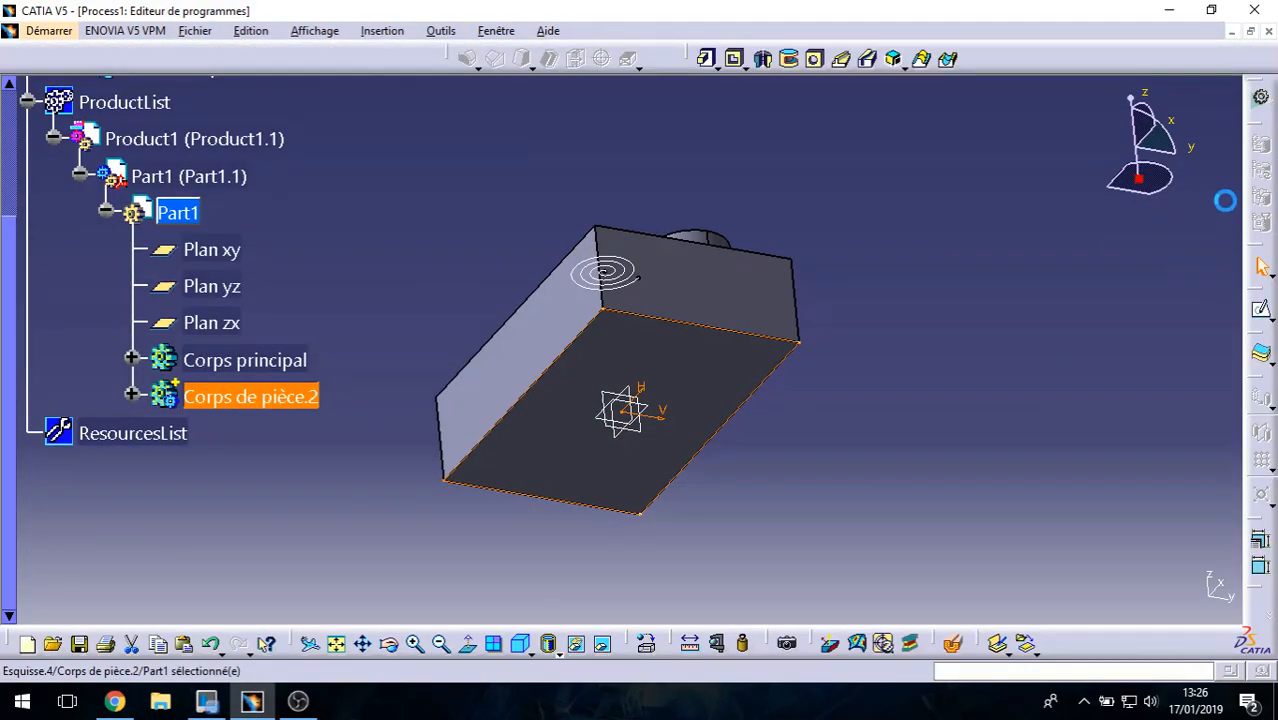
click(706, 58)
middle_drag(562, 200, 617, 320)
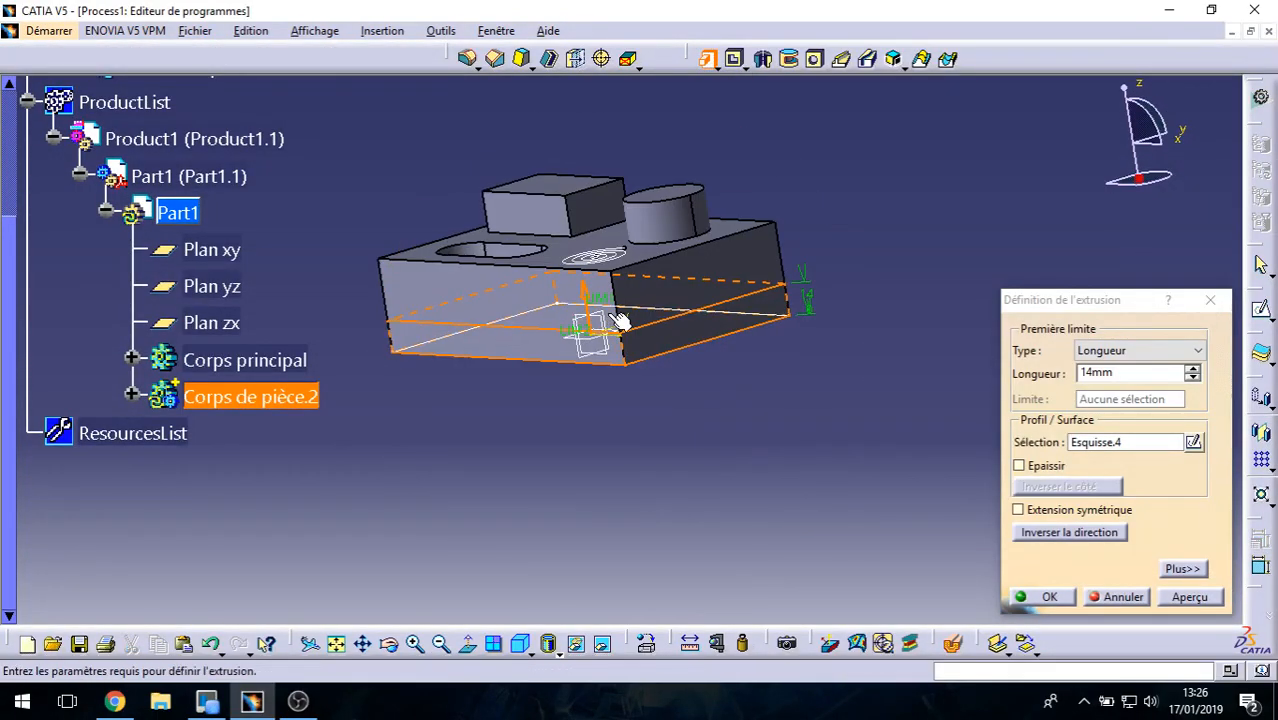
drag(611, 303, 605, 180)
middle_drag(605, 180, 562, 277)
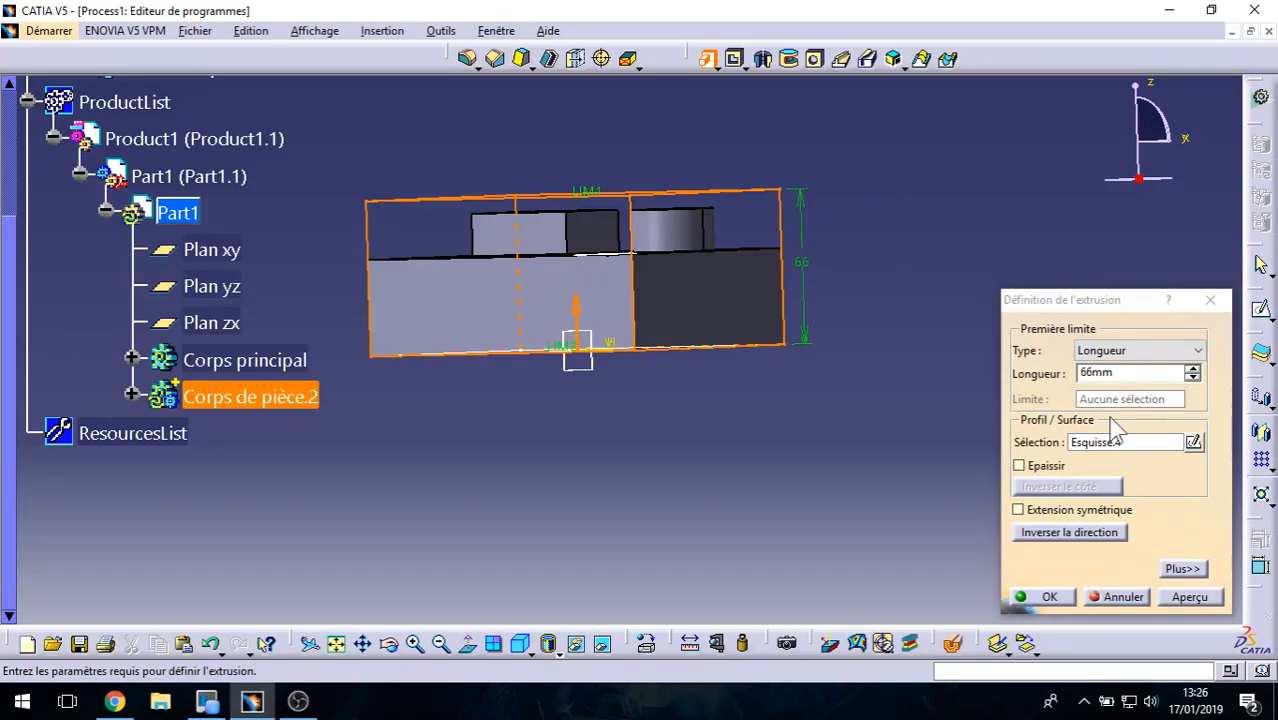
click(1058, 597)
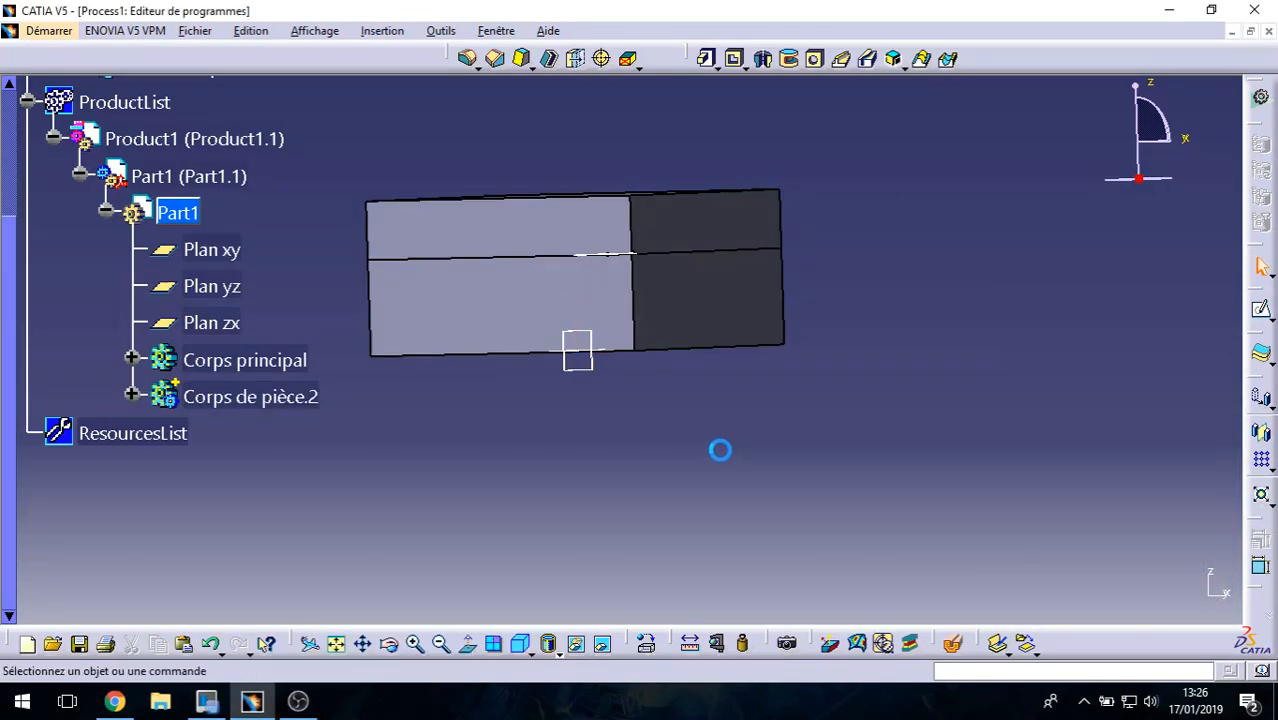
Step: Give Corps de pièce.2 a cyan fill with a transparency of 217
click(297, 400)
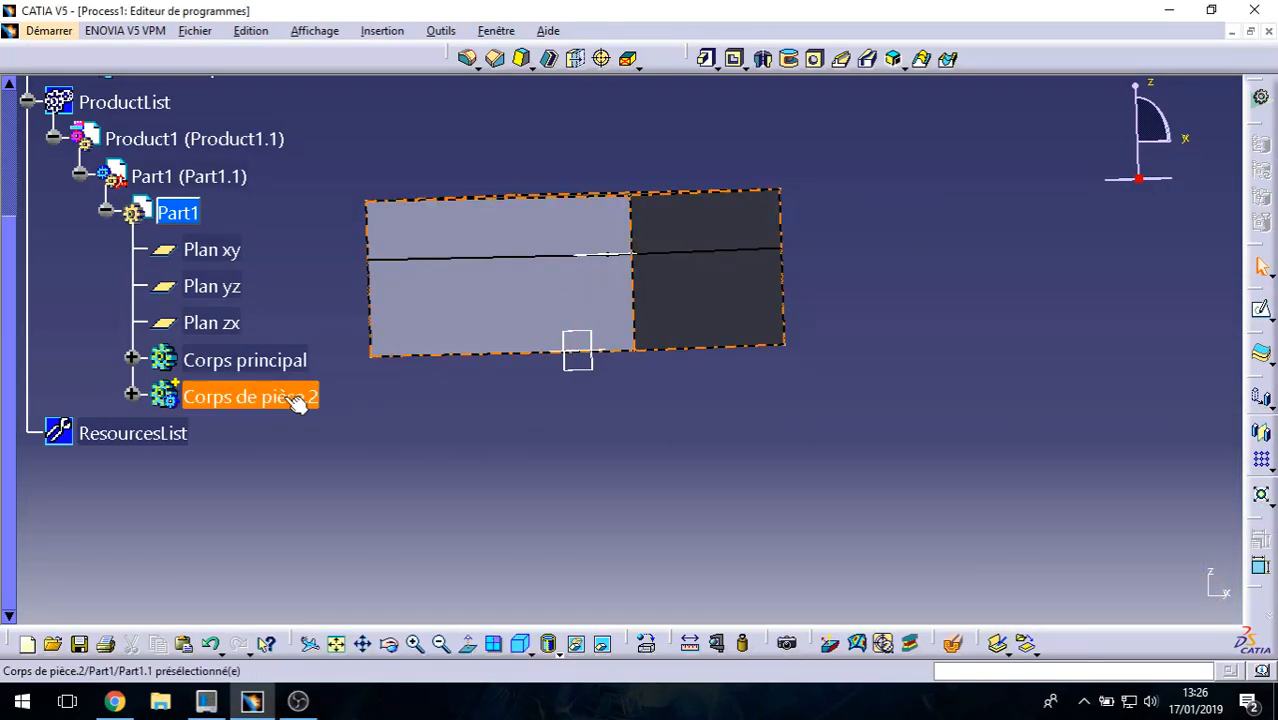
right_click(292, 402)
click(376, 97)
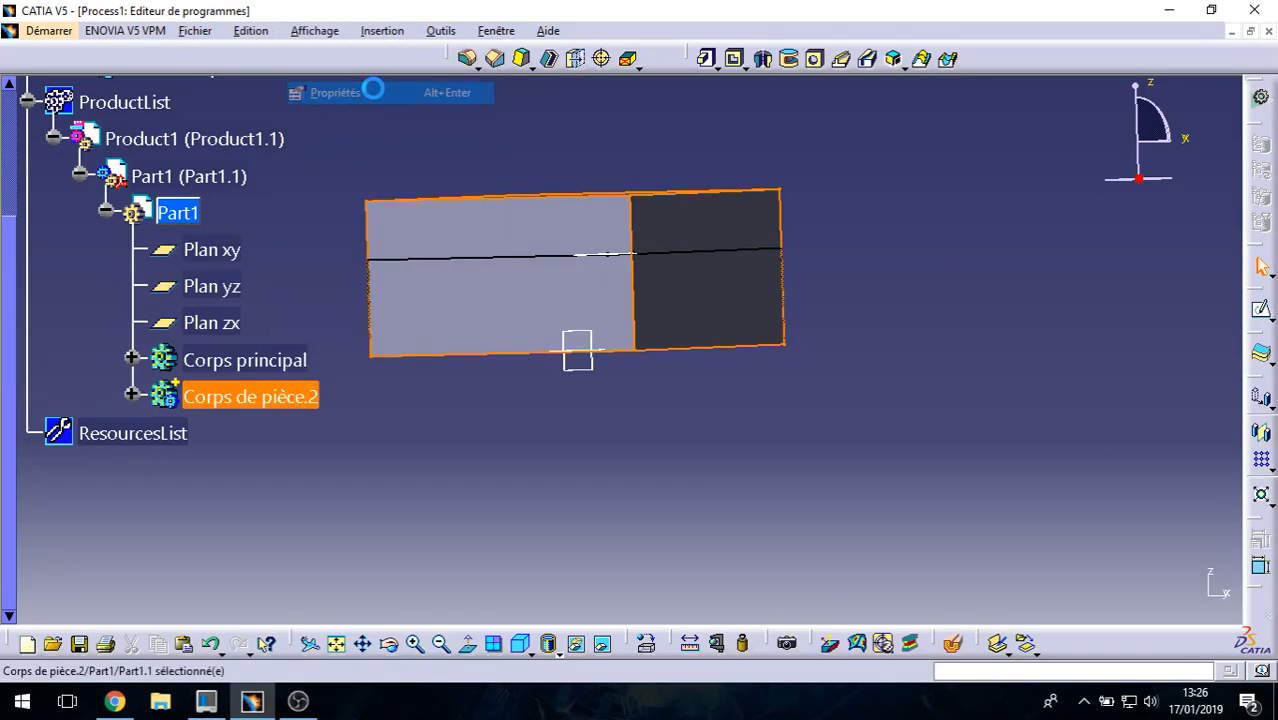
click(985, 208)
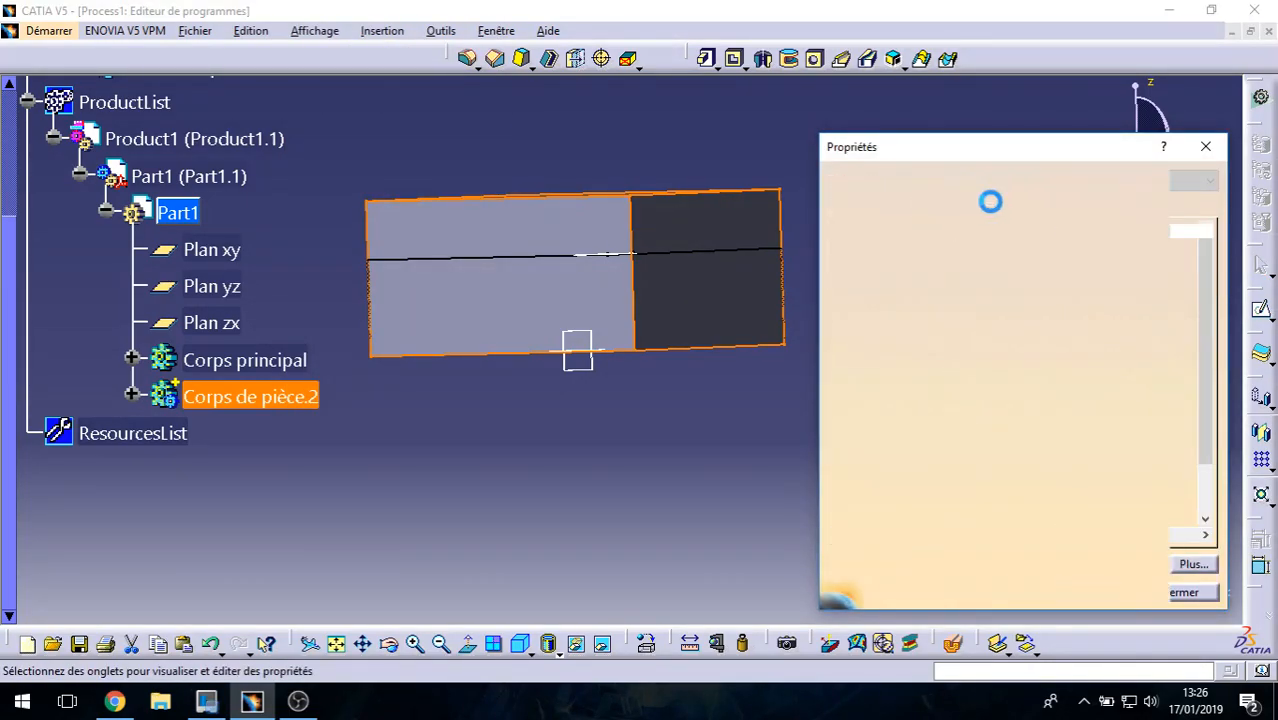
click(1072, 207)
drag(964, 270, 1167, 271)
click(951, 266)
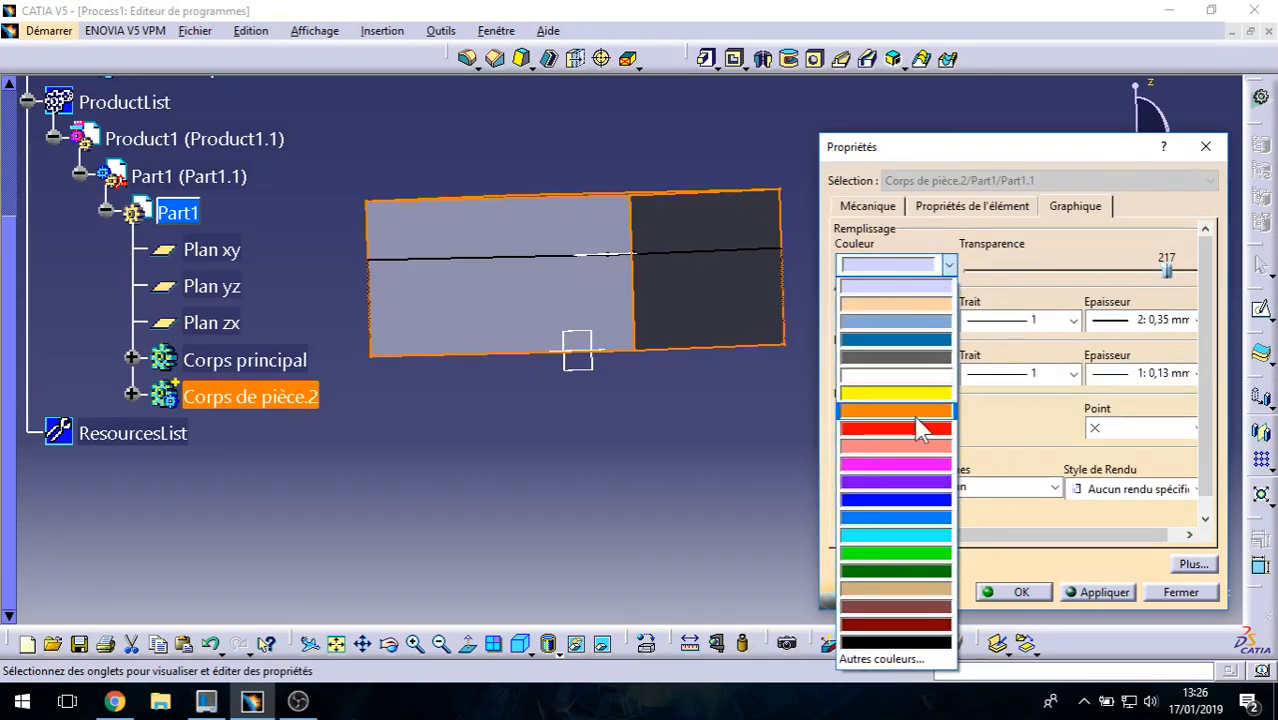
click(913, 548)
click(1100, 594)
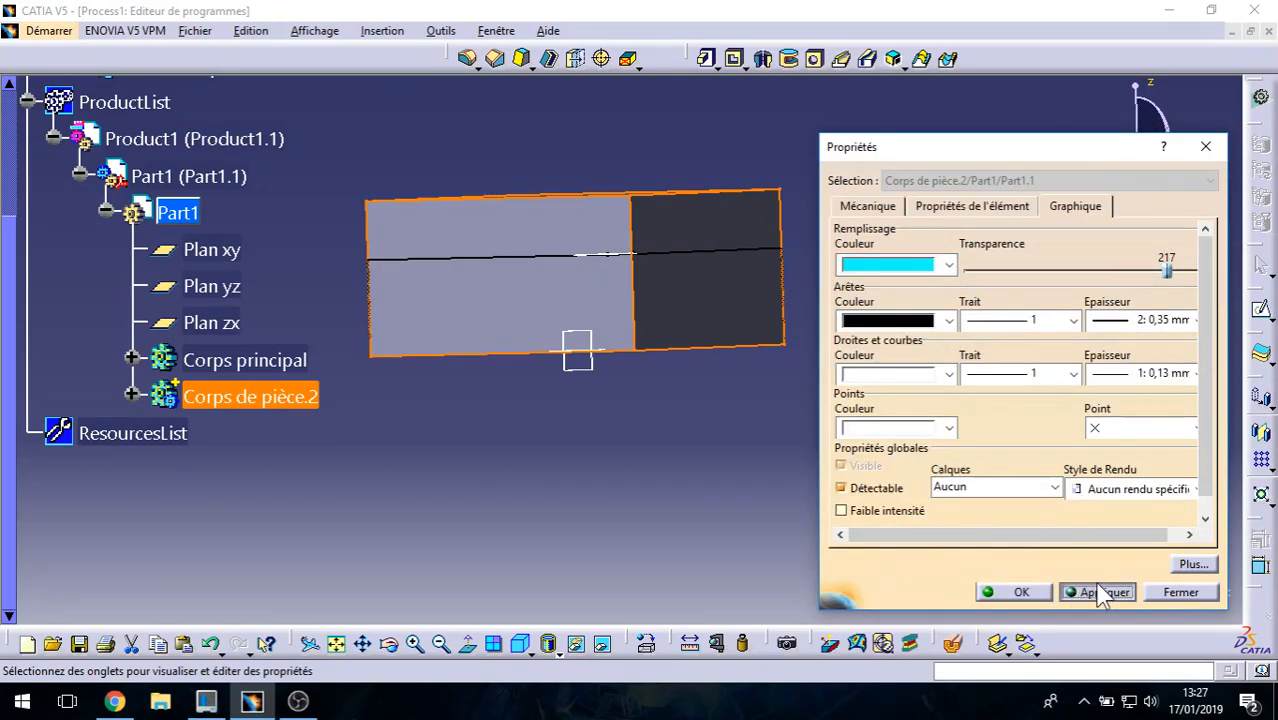
click(1021, 594)
middle_drag(716, 507, 820, 512)
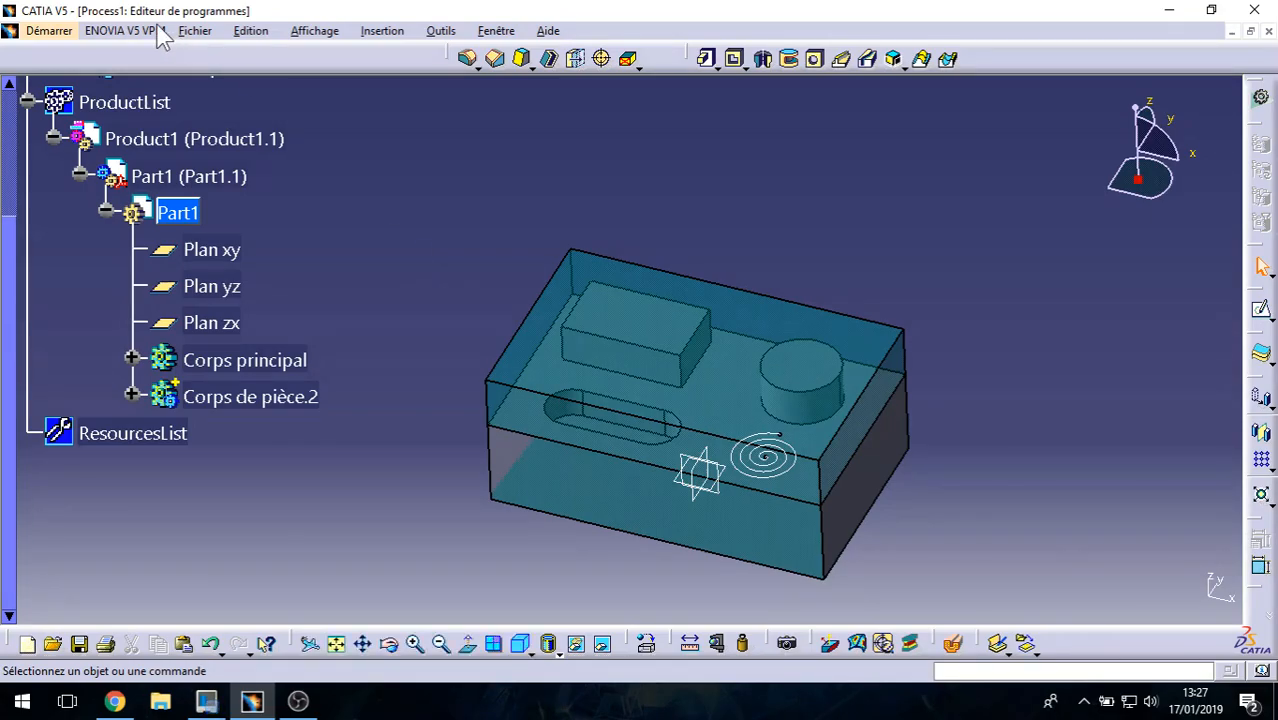
Step: Return to the machining process and open the definition of Phase d'usinage.1
click(83, 34)
click(533, 226)
scroll(290, 252, up, 3)
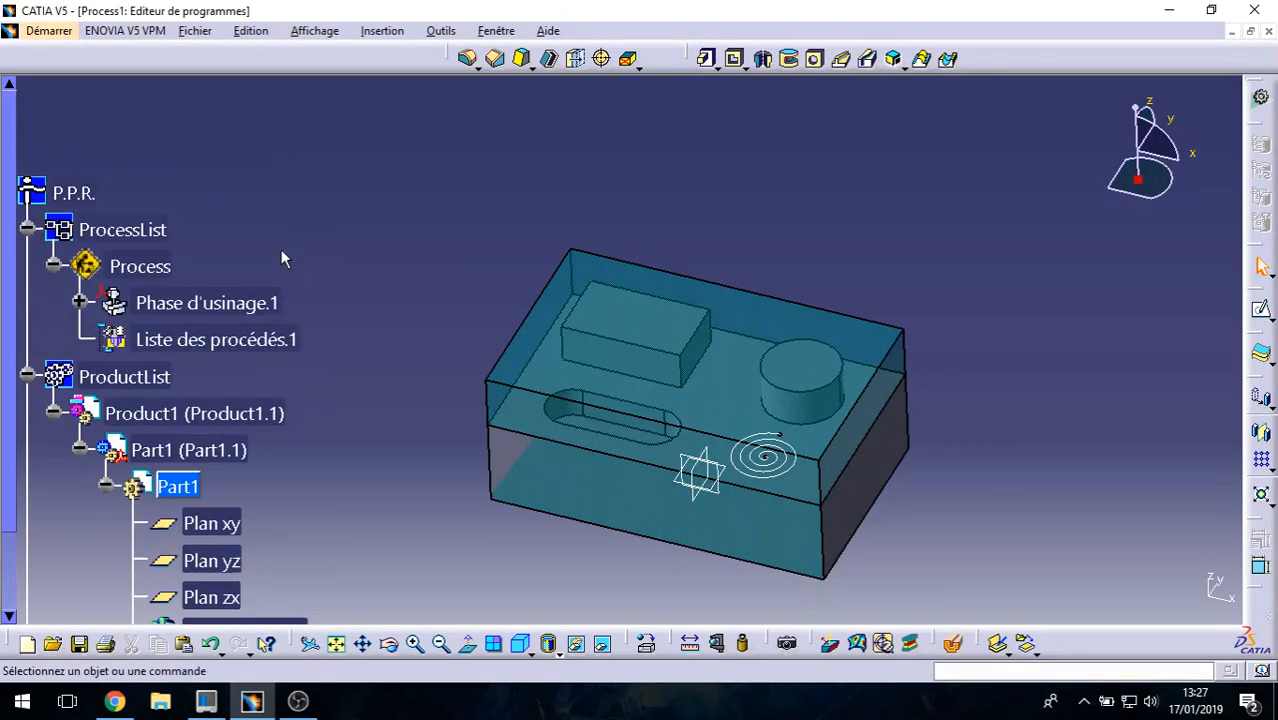
double_click(214, 308)
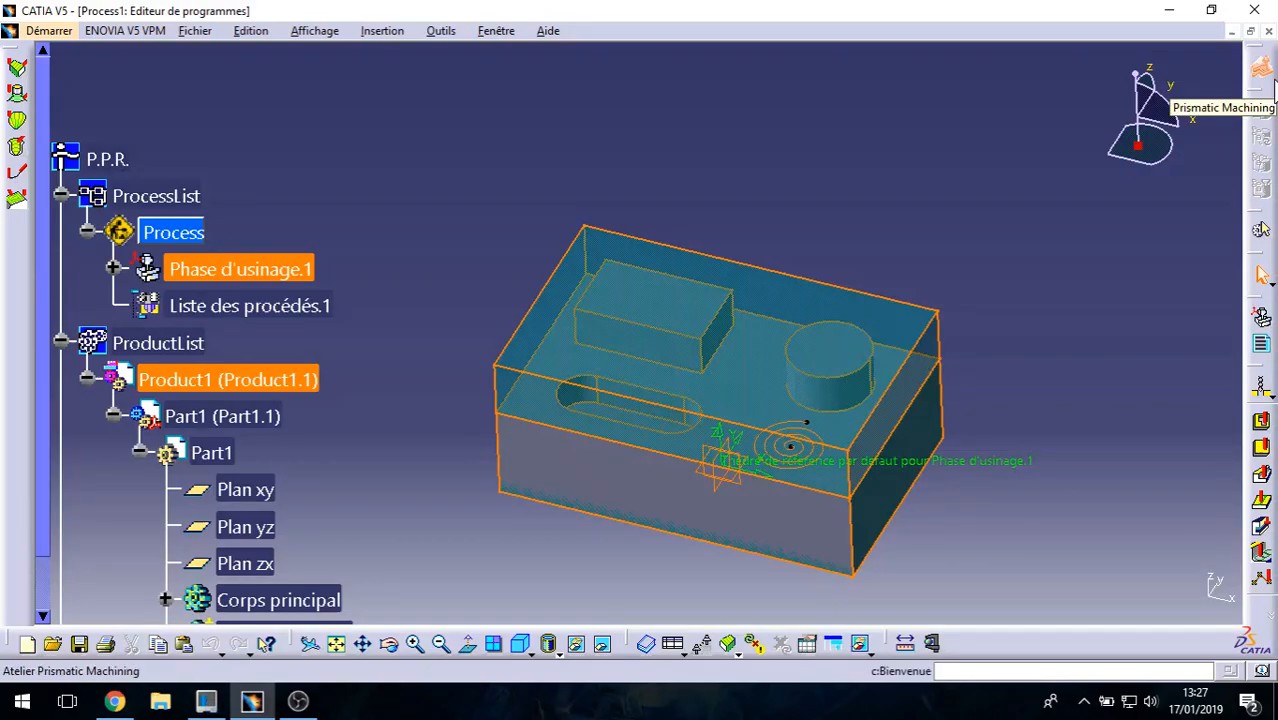
double_click(295, 279)
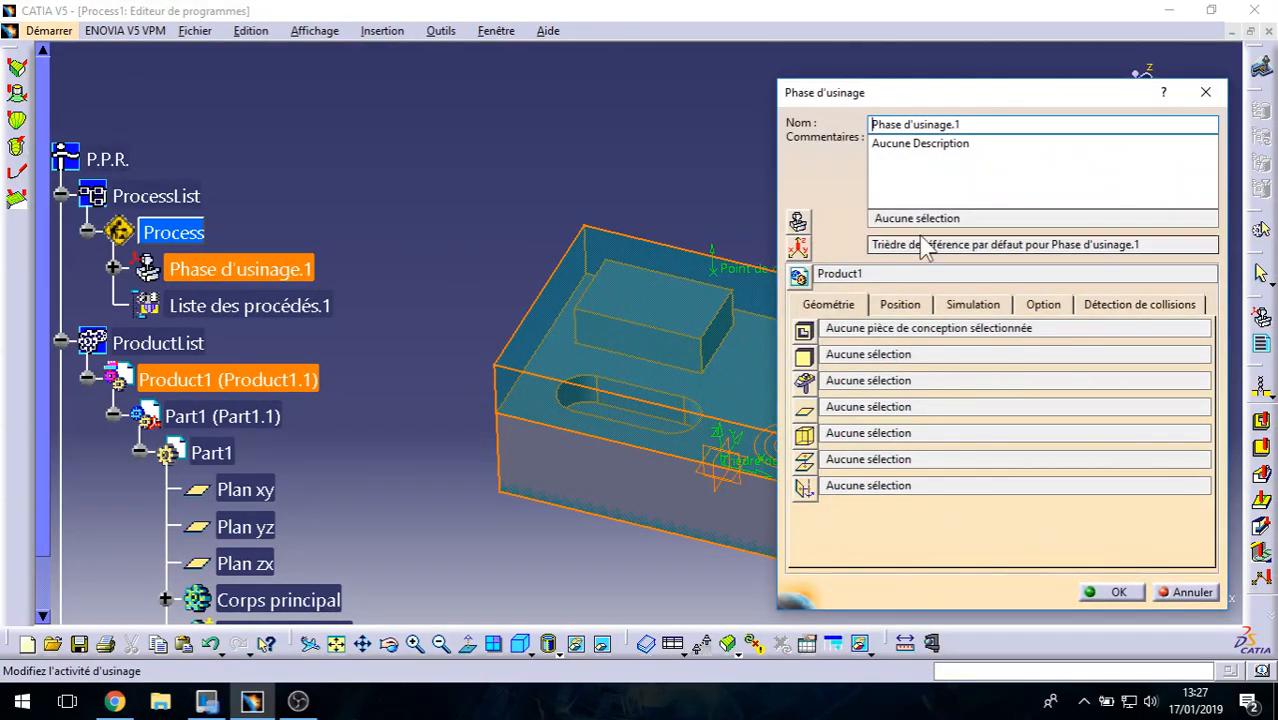
Step: Place the origin of the machining phase's reference axis system on an upper corner of the transparent stock body
click(924, 248)
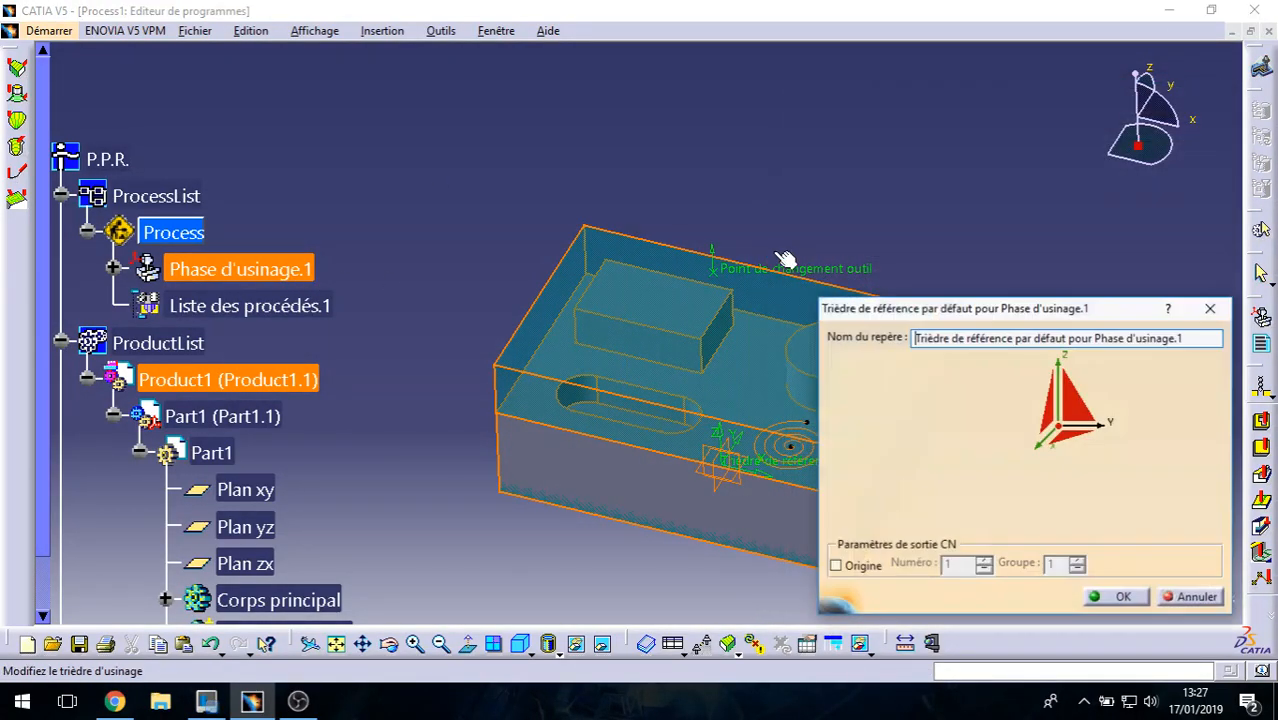
click(1063, 432)
middle_drag(636, 514, 456, 476)
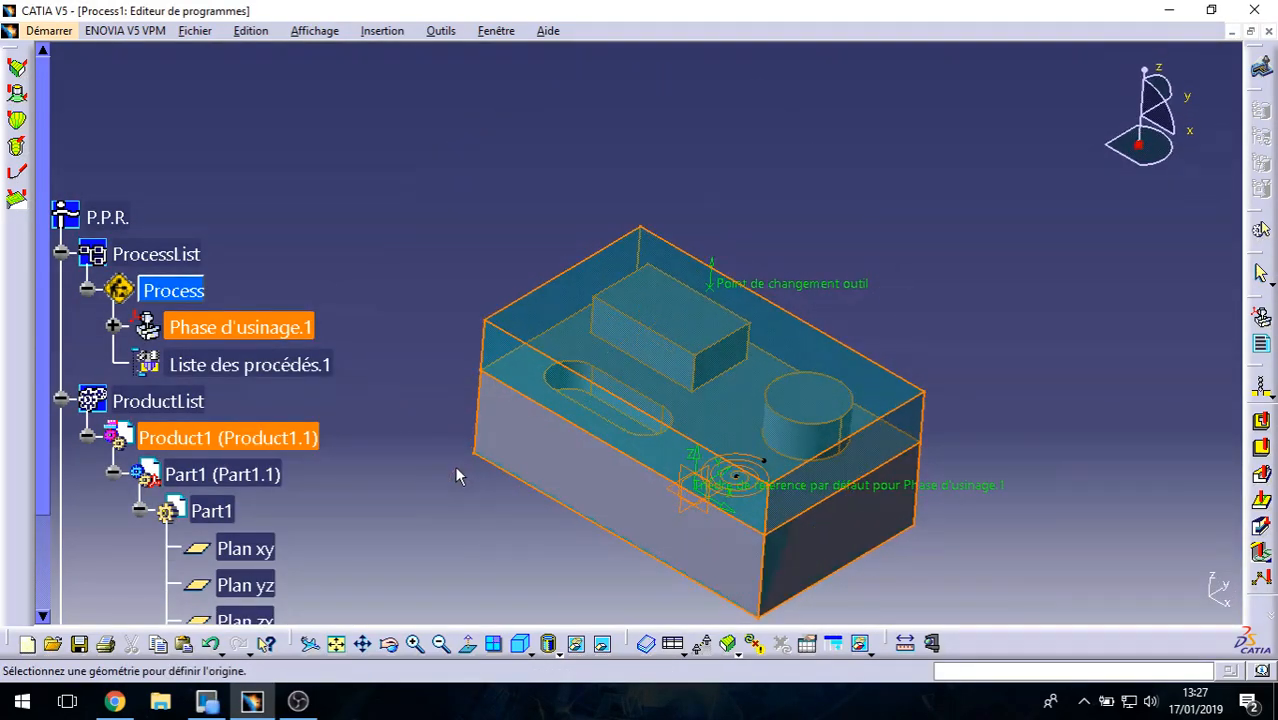
click(486, 321)
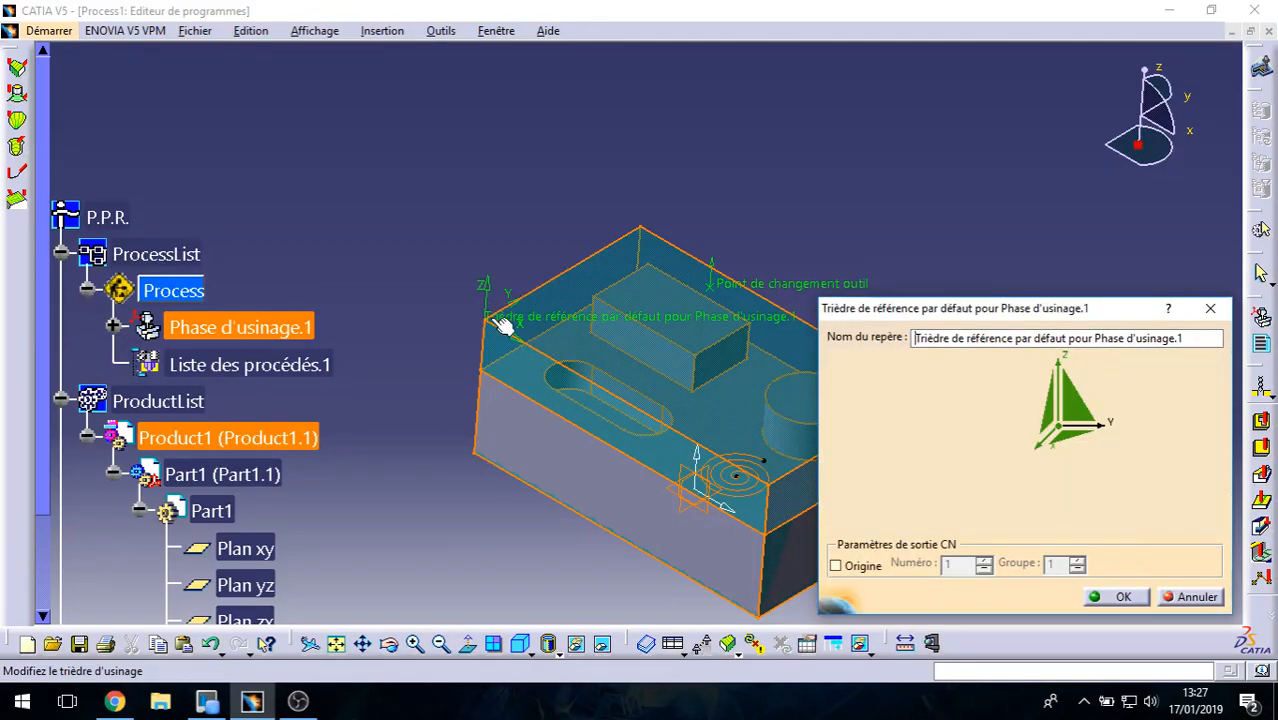
click(1100, 597)
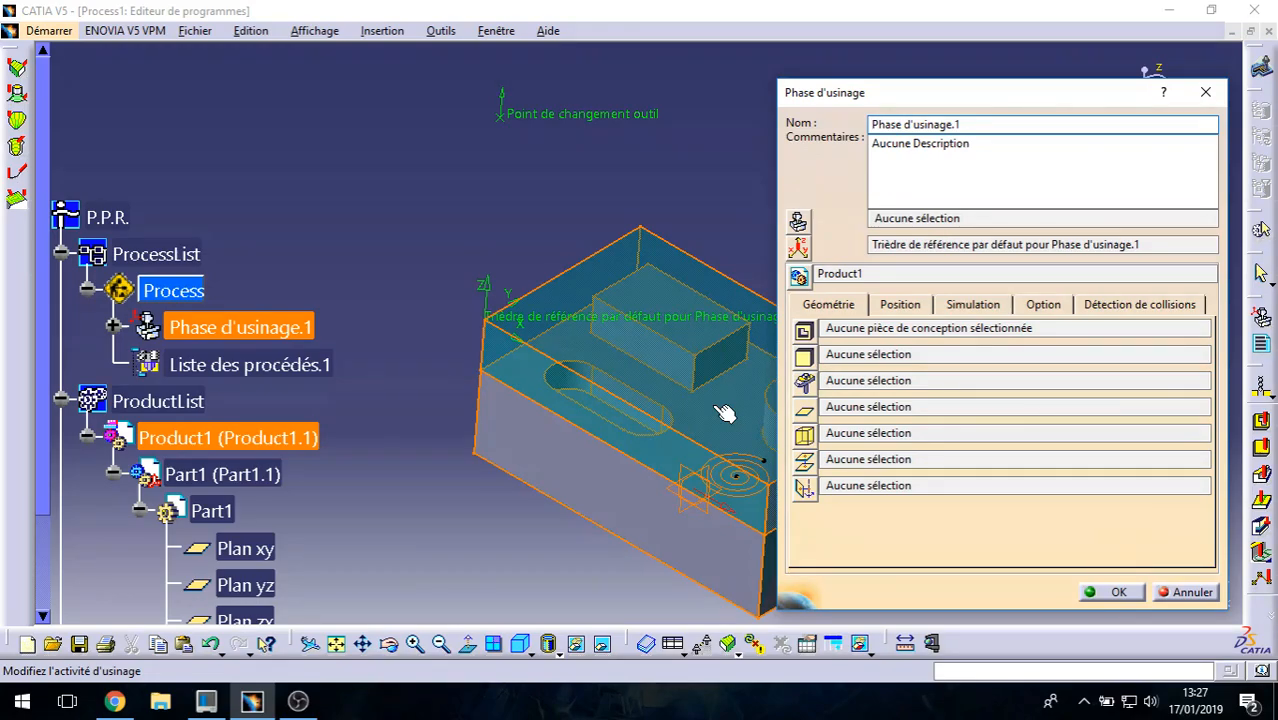
Step: Hide the transparent stock body and assign Corps principal as the design part of the machining phase
middle_drag(699, 366, 686, 401)
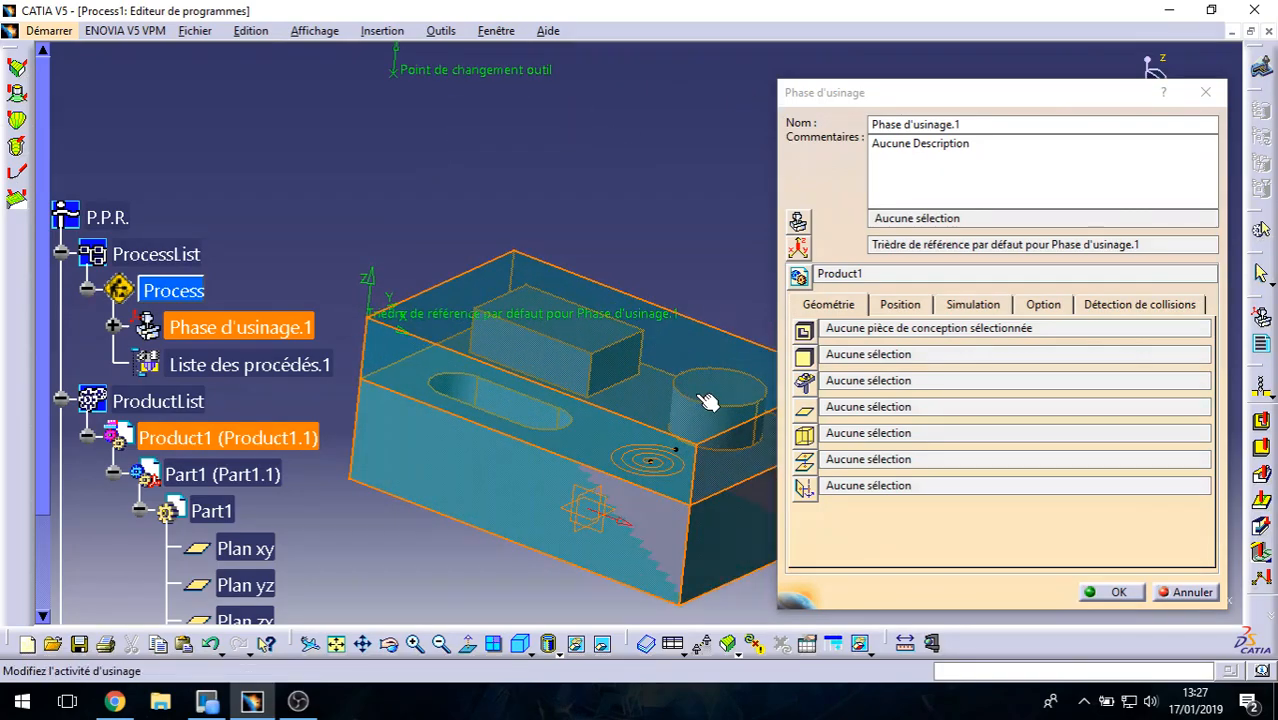
click(804, 358)
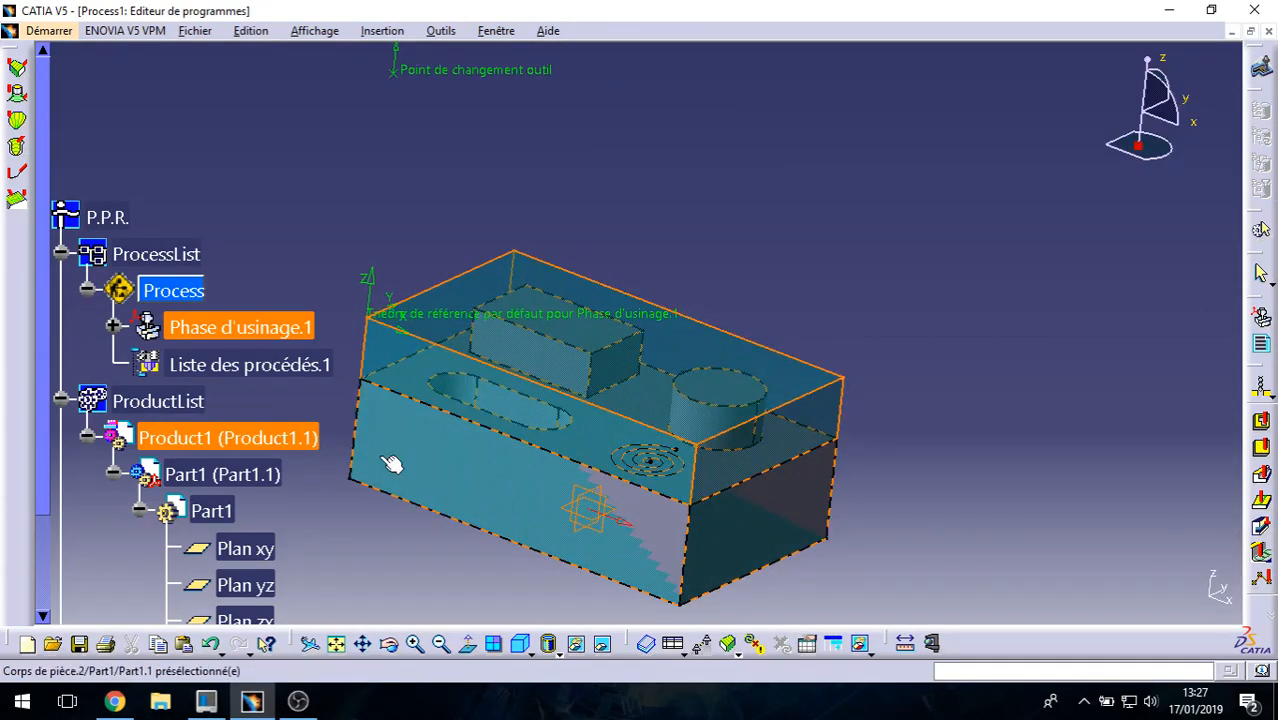
right_click(782, 448)
click(785, 496)
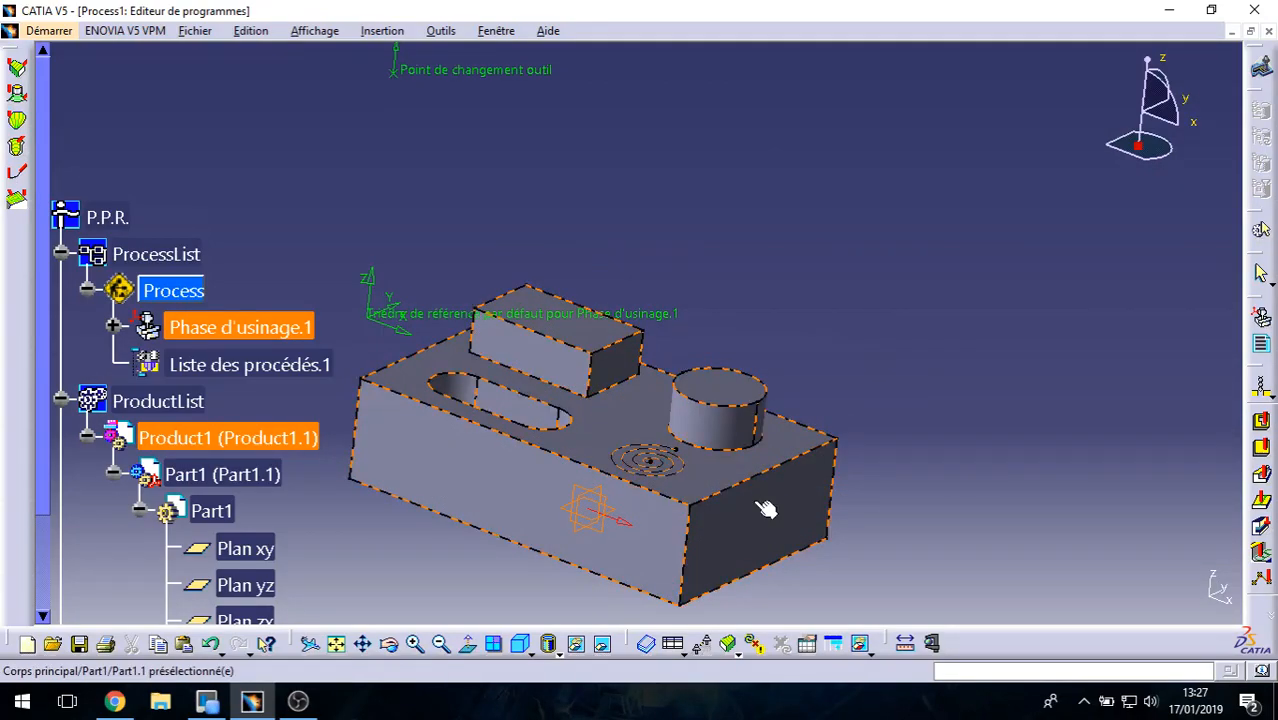
double_click(765, 510)
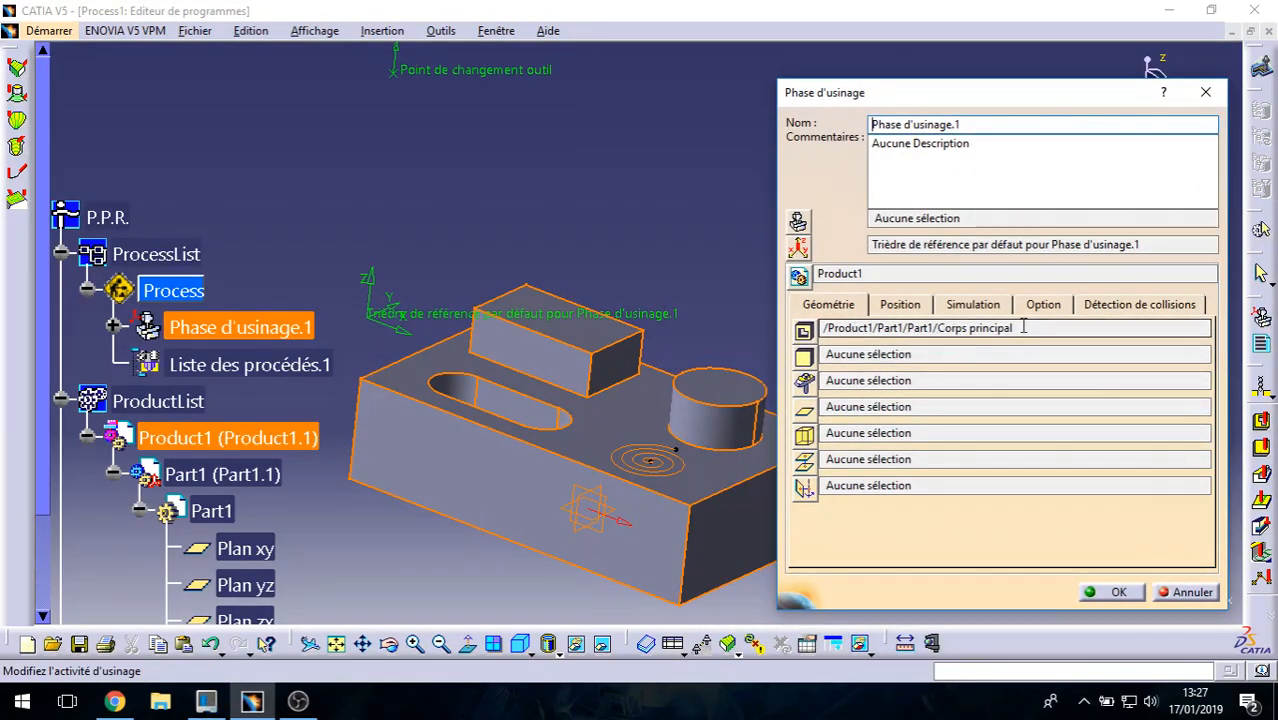
Step: Assign the hidden Corps de pièce.2 as the stock of the machining phase and make that body visible again
click(1118, 592)
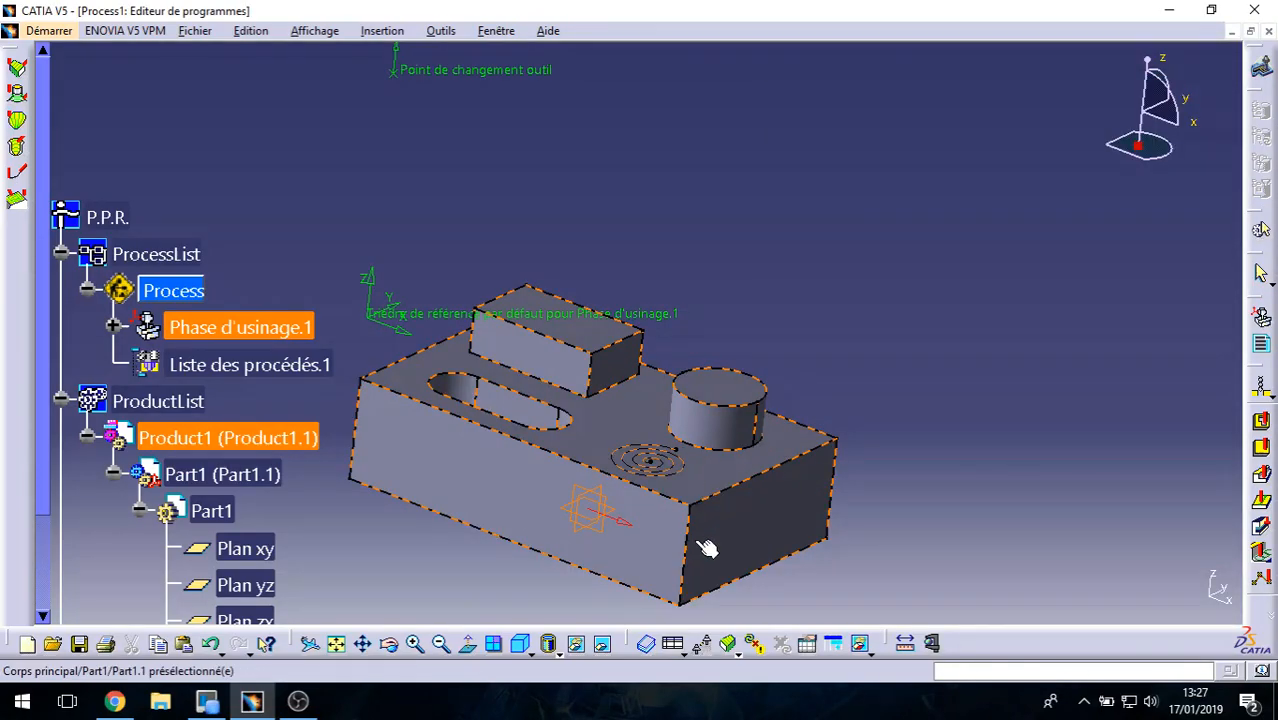
click(604, 645)
click(692, 546)
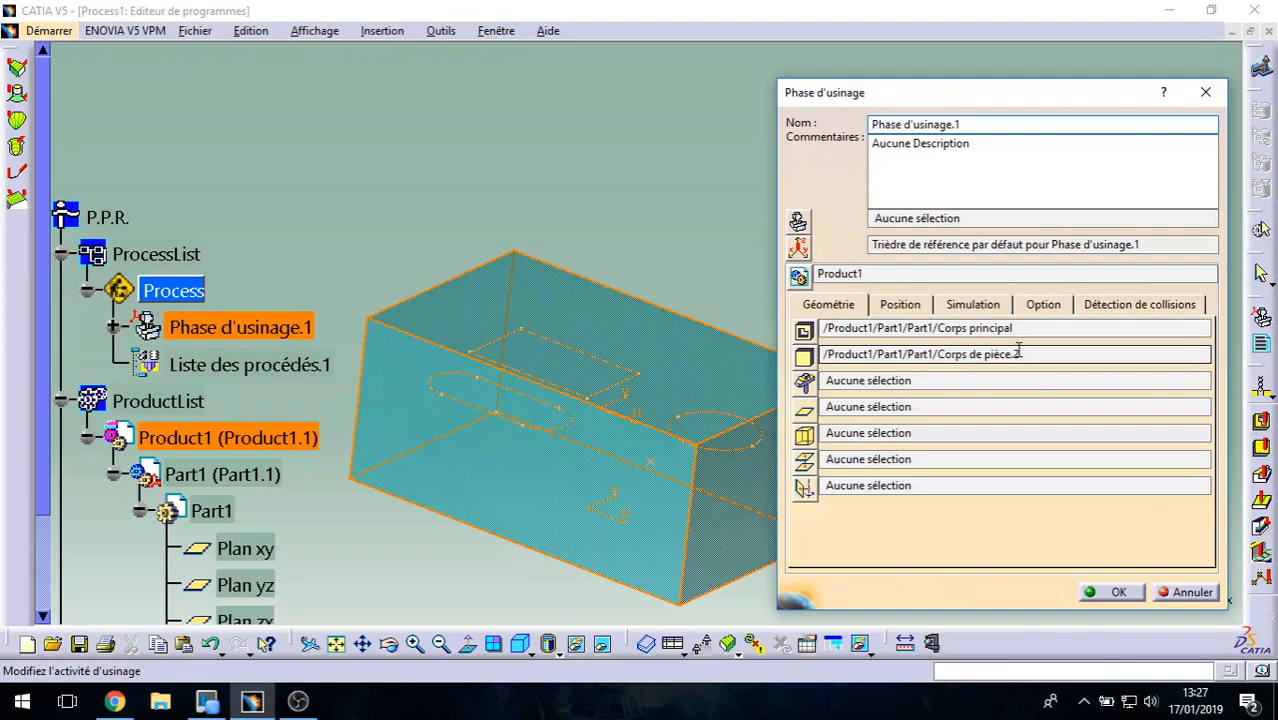
right_click(664, 542)
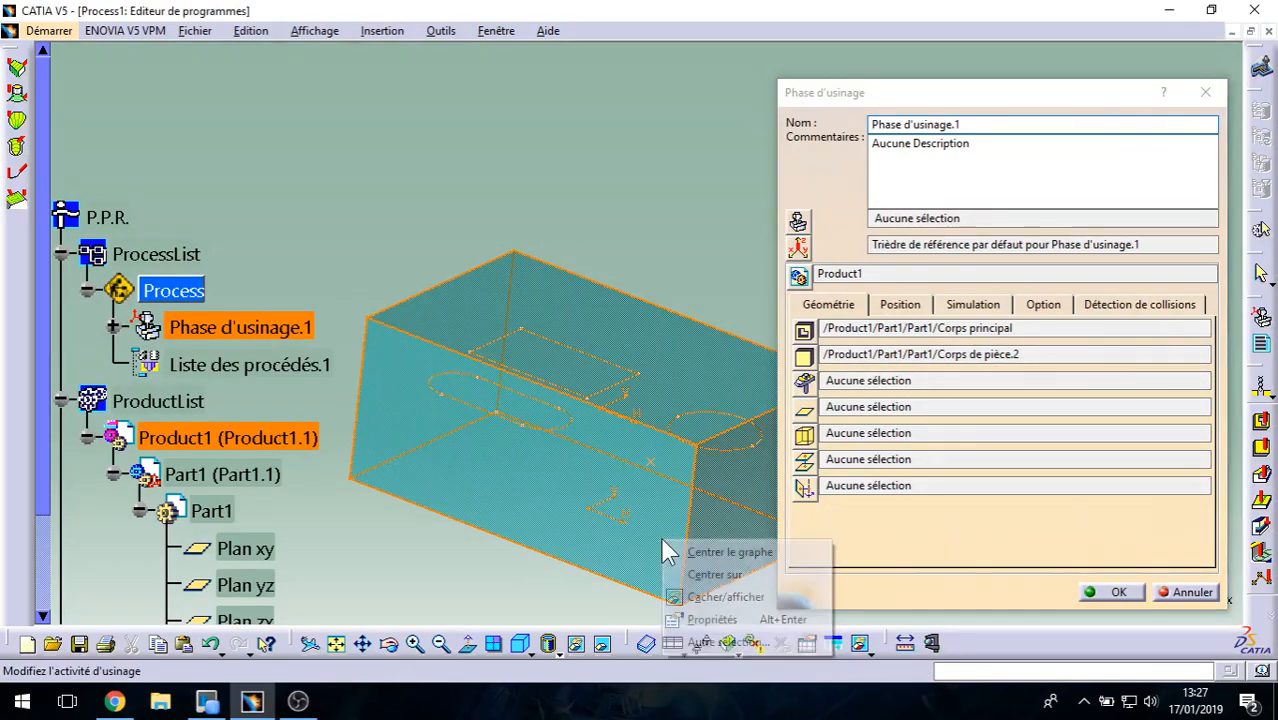
click(725, 597)
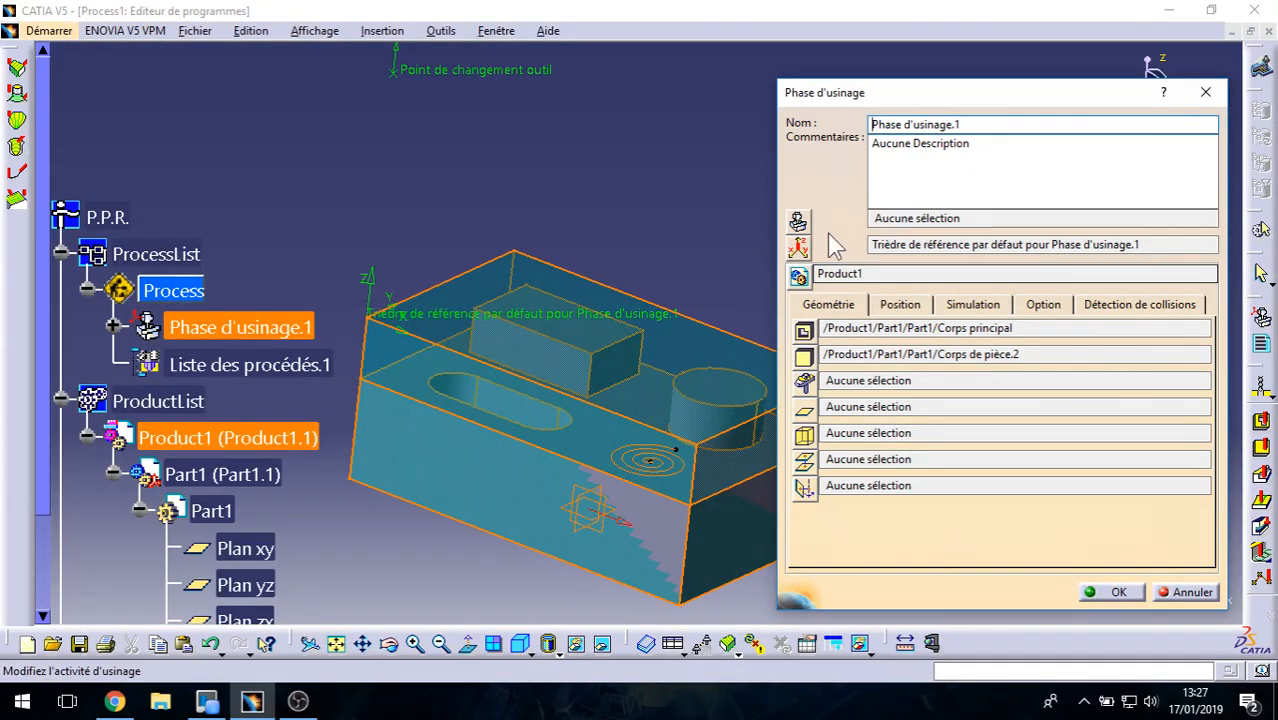
Step: Set the 3-axis machine's controller emulator to fanuc5x_abtable.ce and its postprocessor to fanuc0.lib in the numerical control settings
click(800, 218)
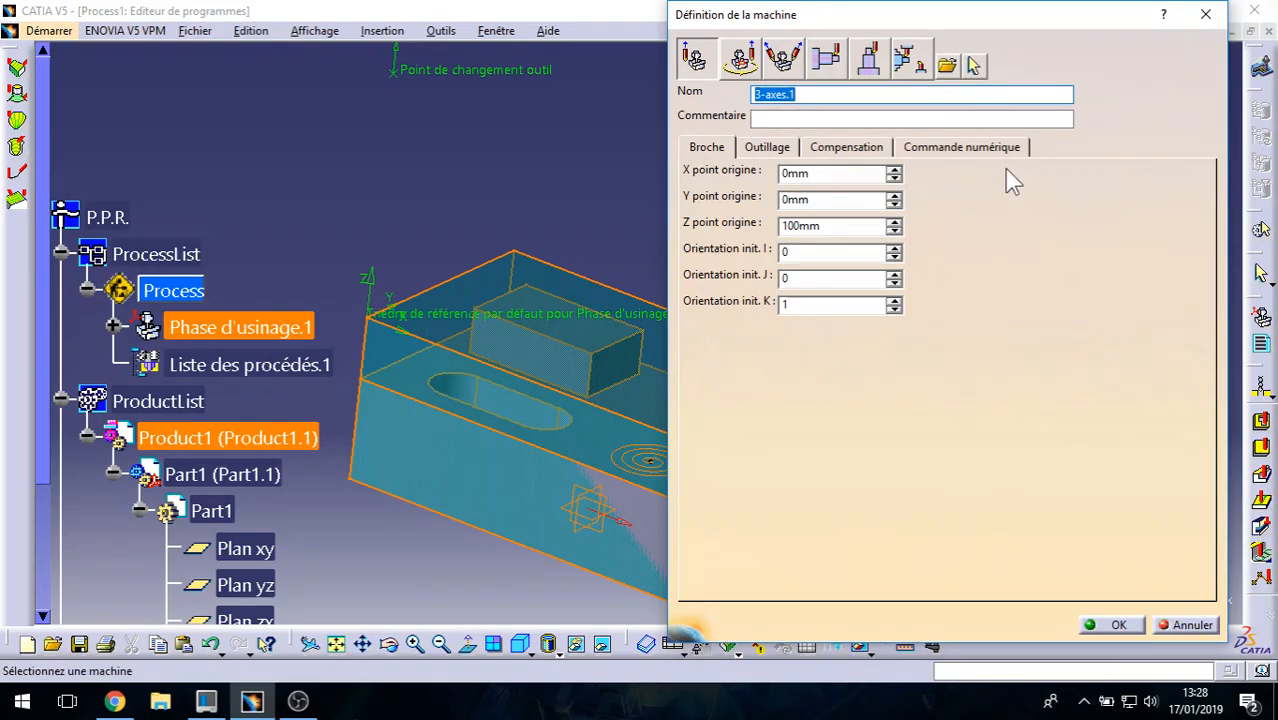
click(985, 148)
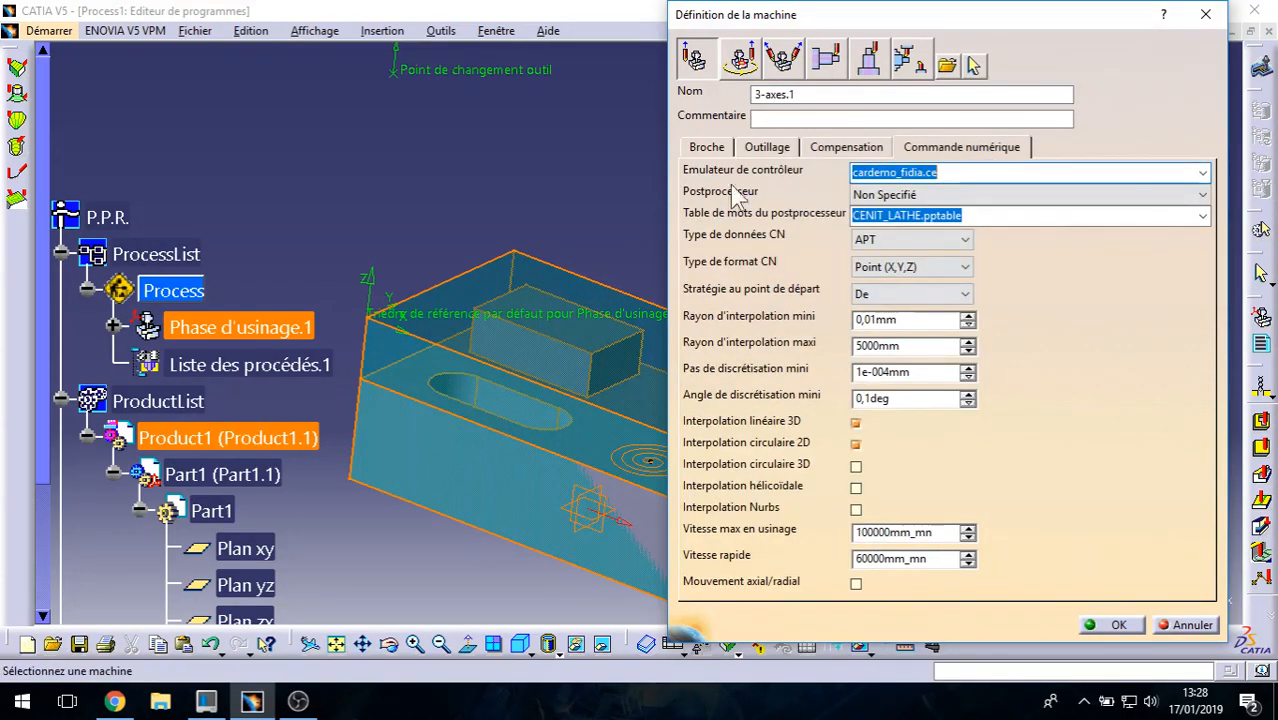
click(1203, 173)
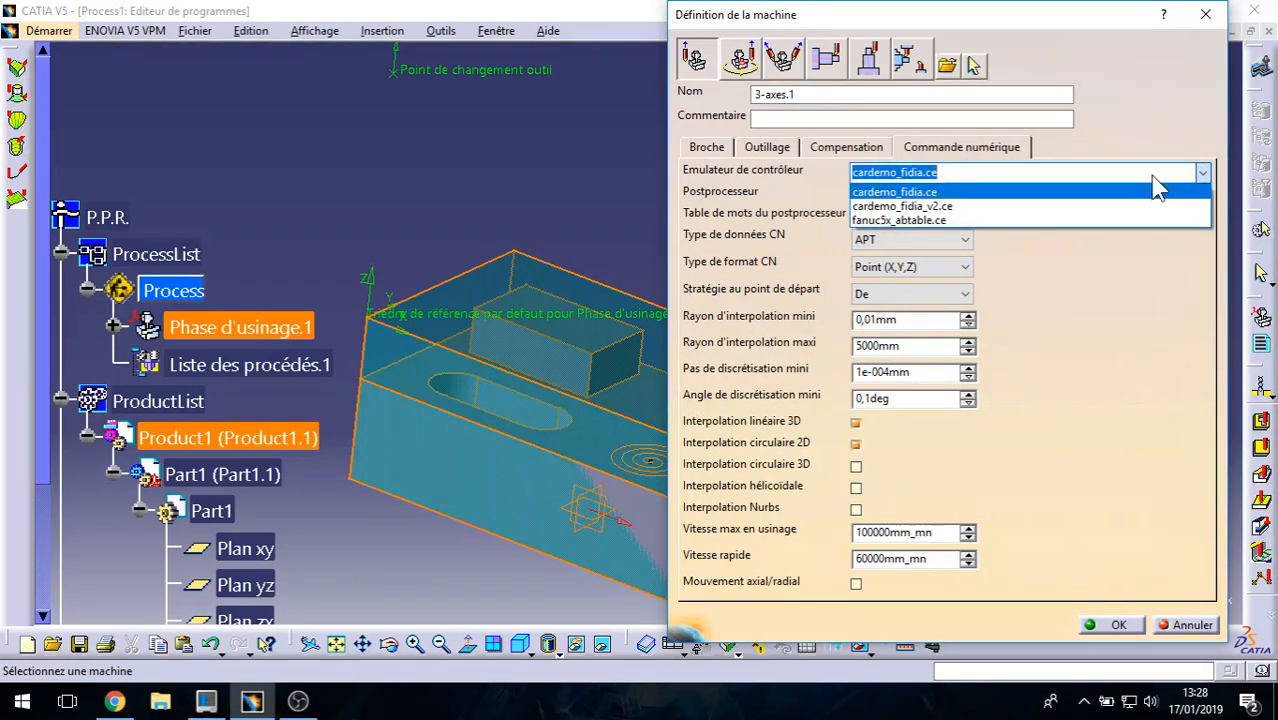
click(1005, 220)
click(1205, 200)
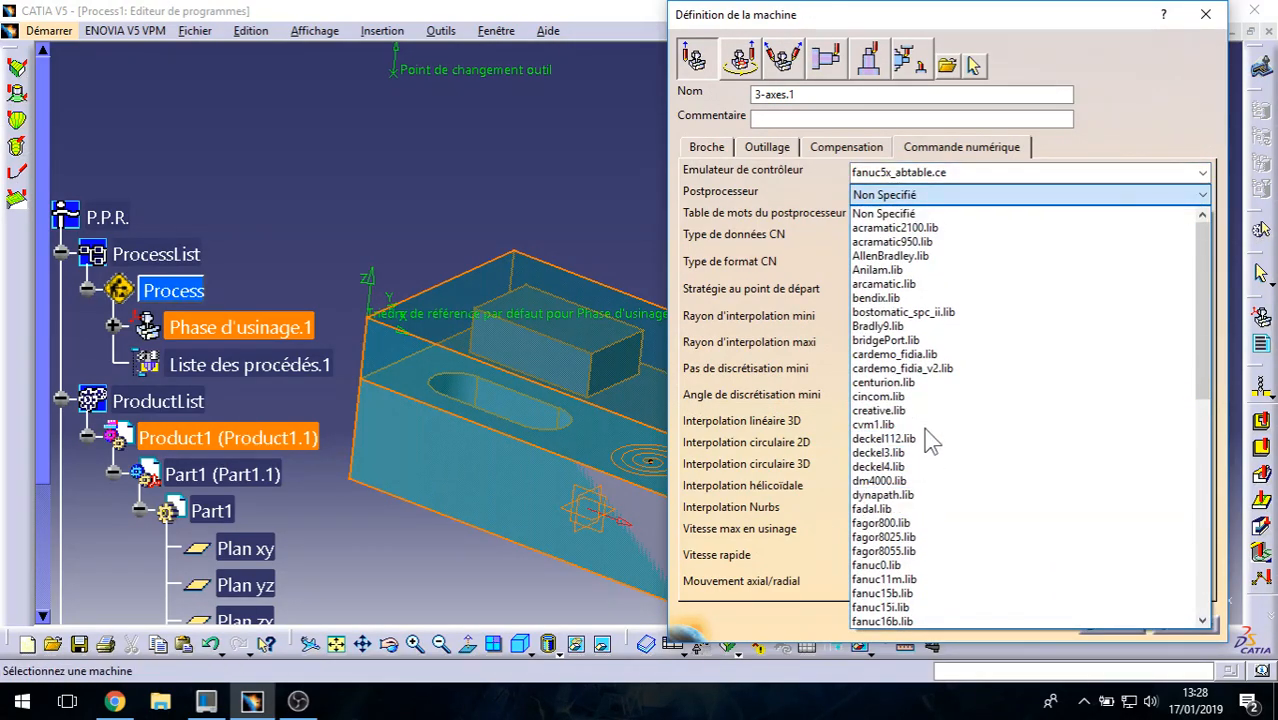
scroll(905, 515, down, 1)
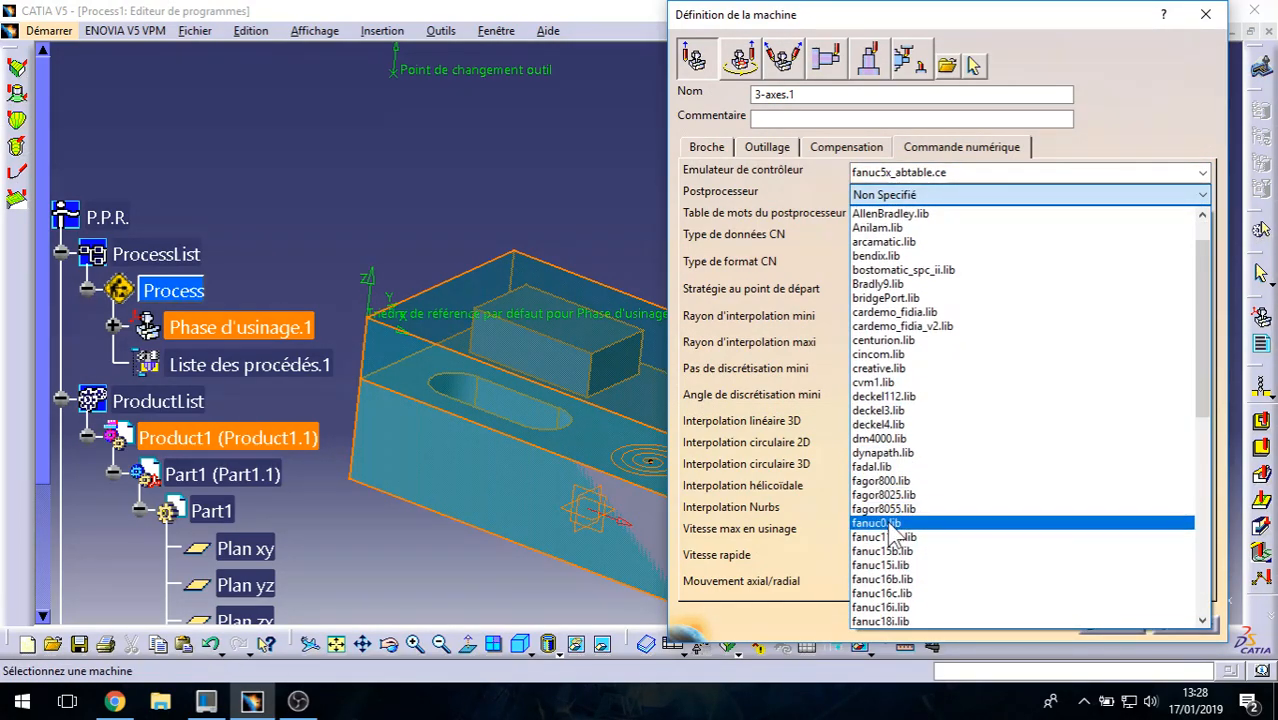
click(888, 523)
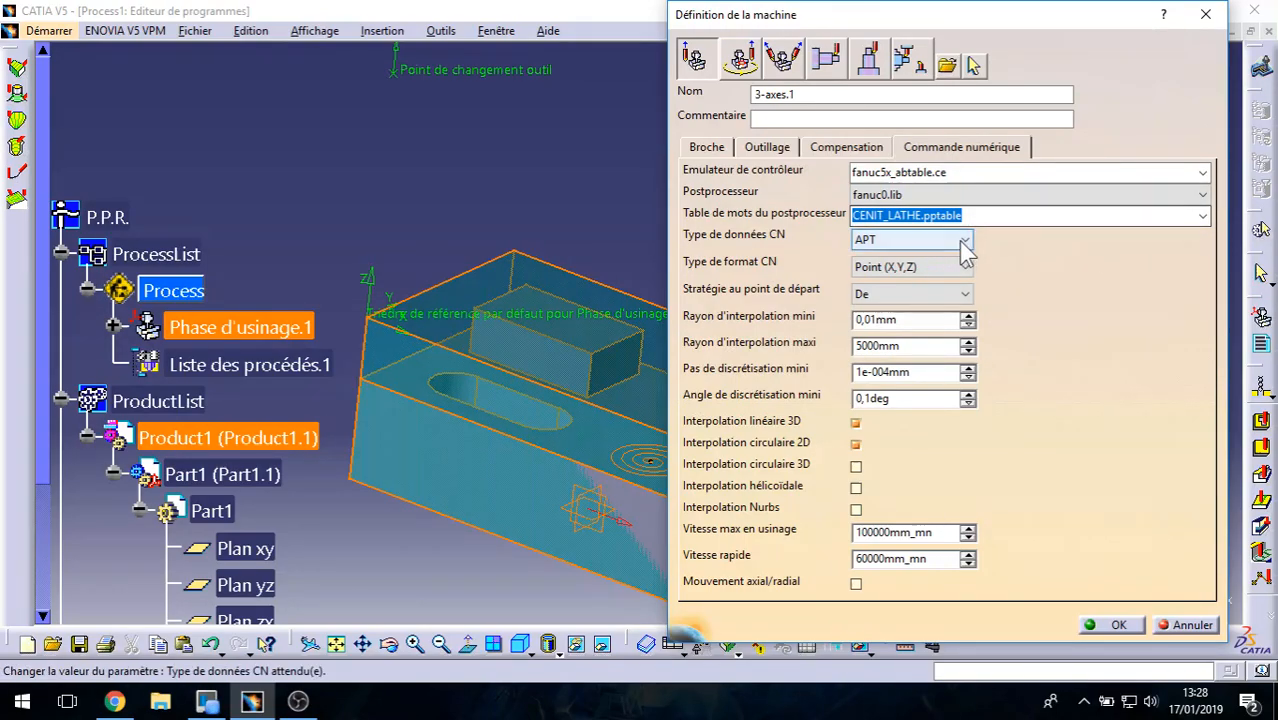
Step: Set the machine's NC data type to ISO and its postprocessor word table to IMS.pptable, and validate the machine and machining phase
click(961, 243)
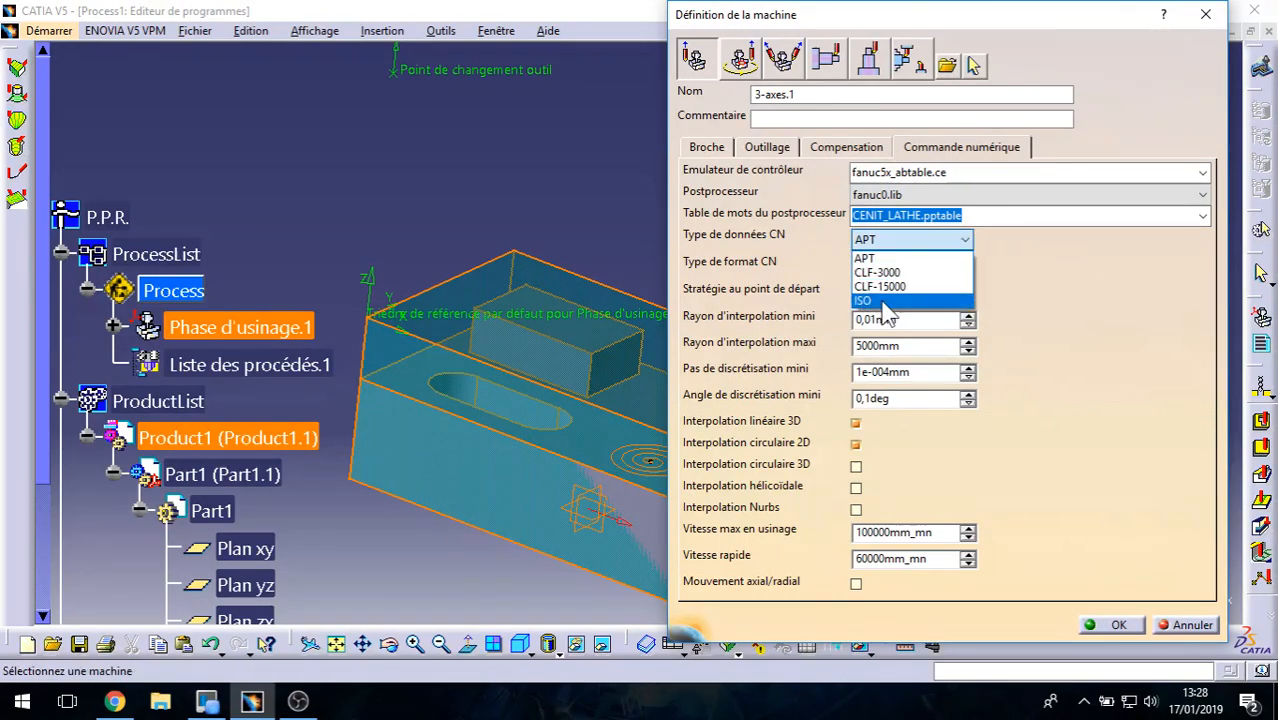
click(885, 302)
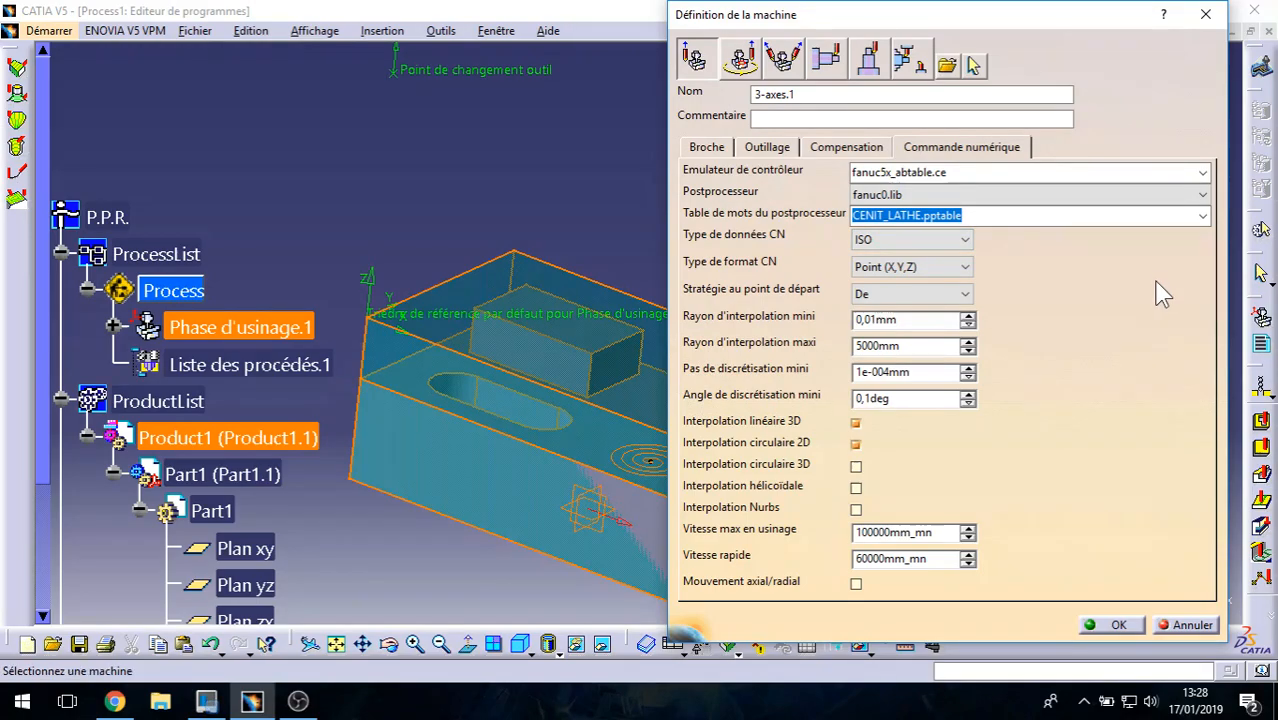
click(1201, 218)
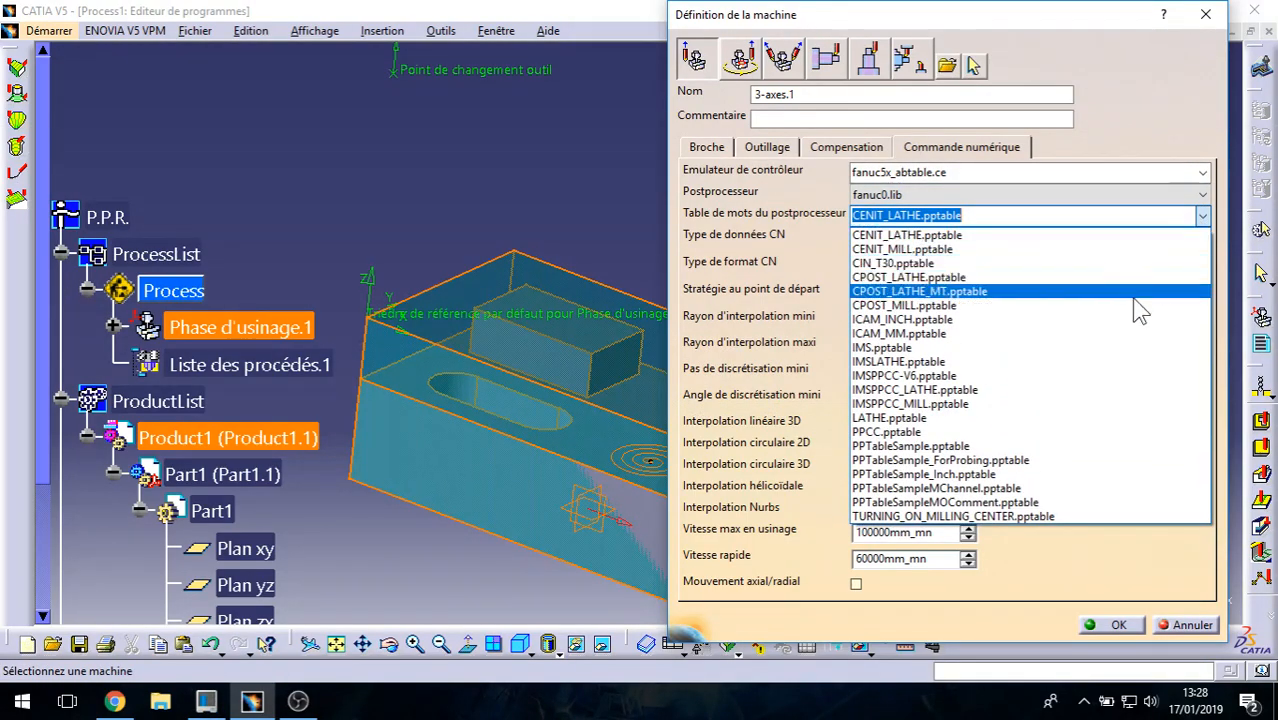
click(929, 404)
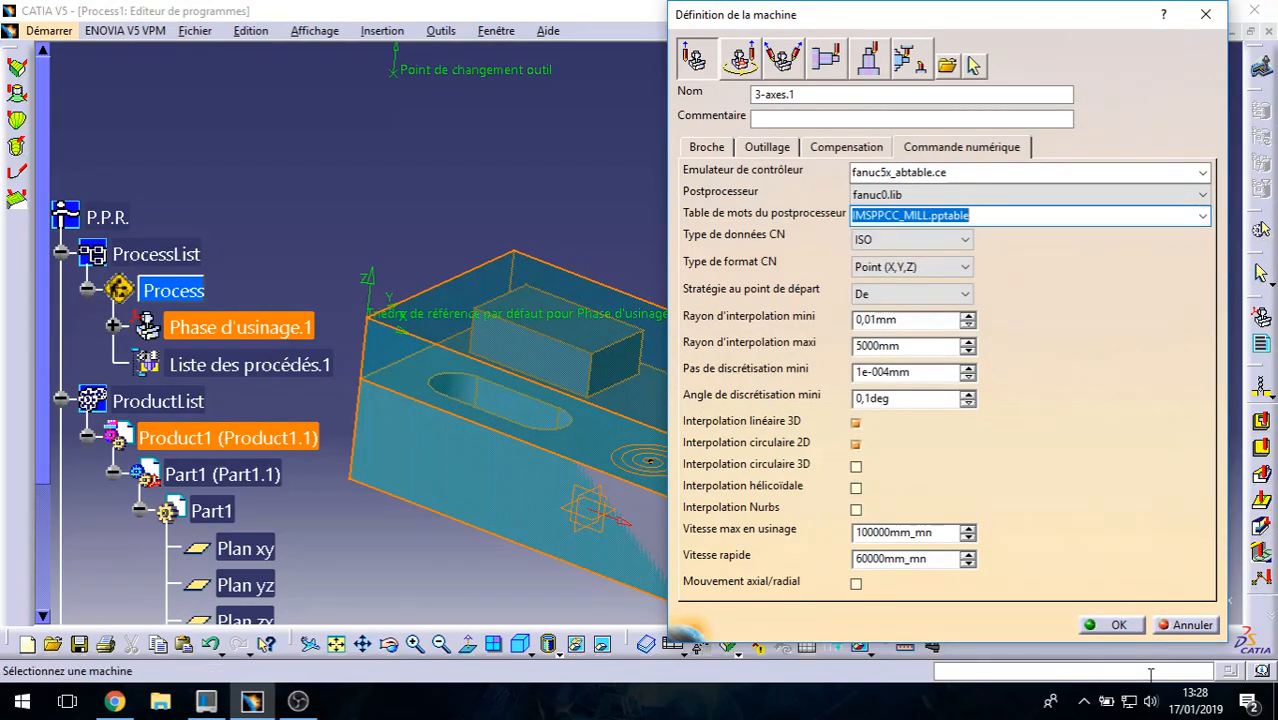
click(1203, 218)
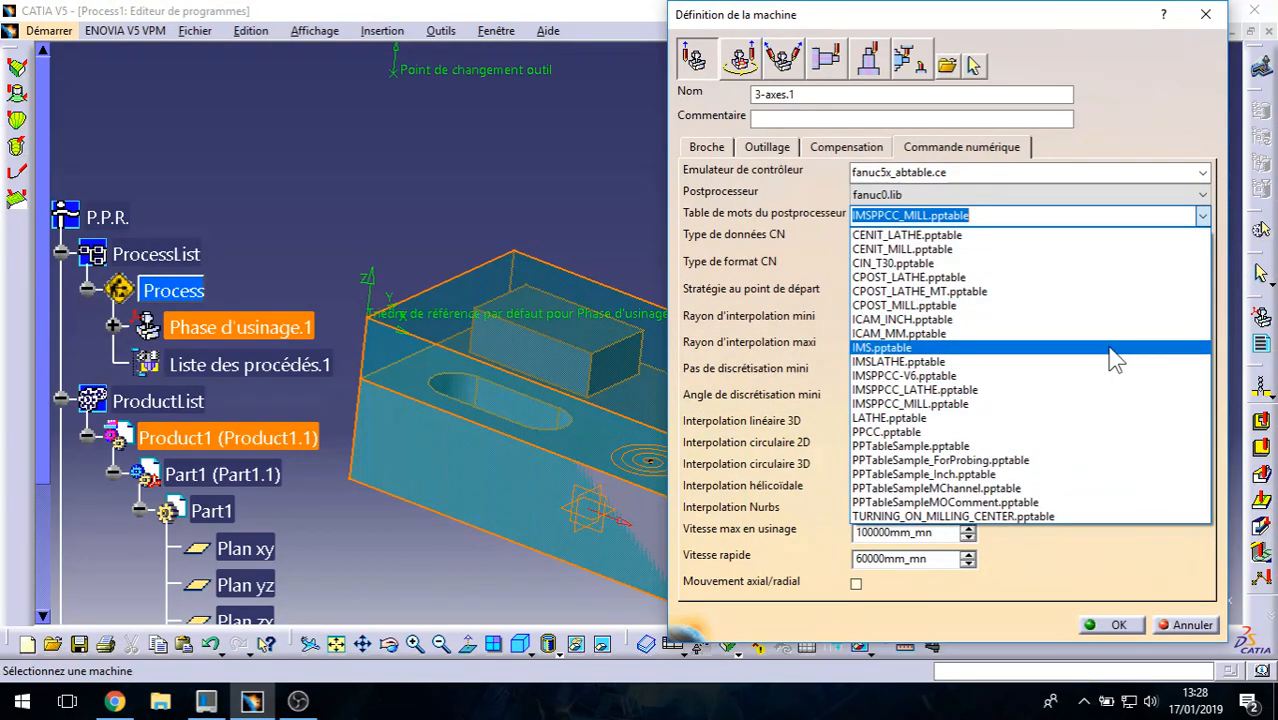
click(1114, 348)
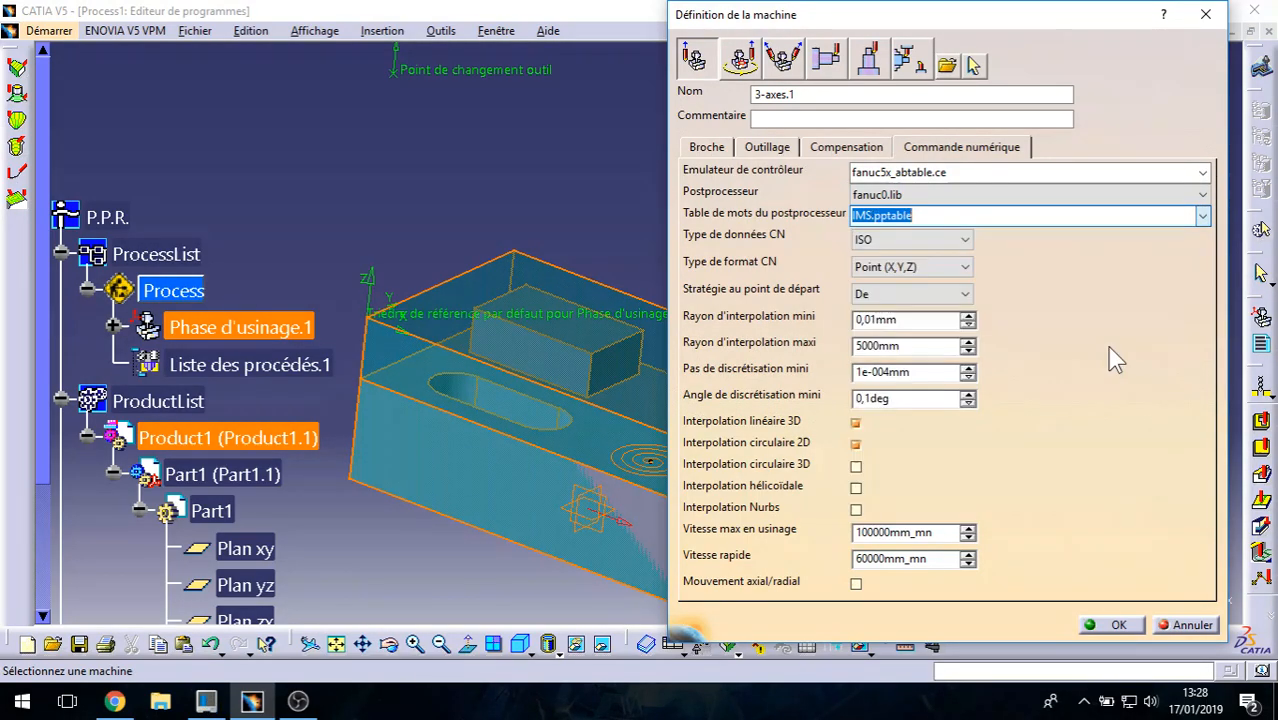
click(1129, 628)
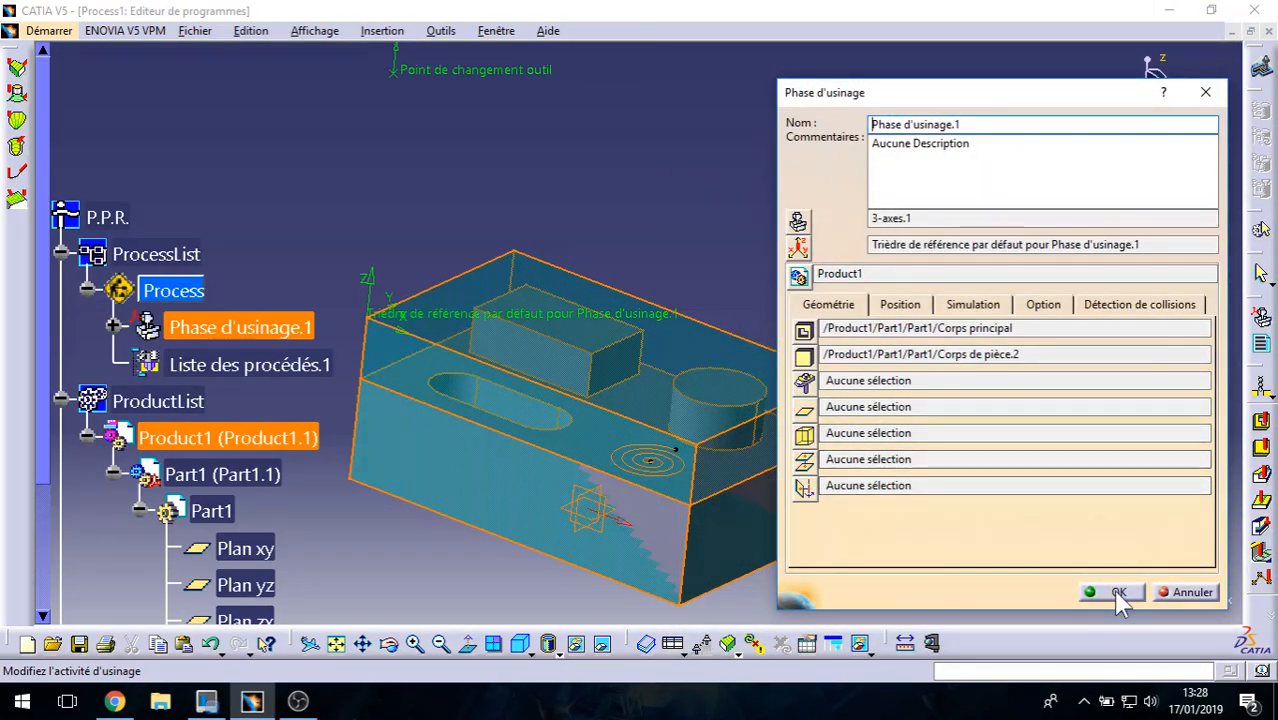
click(1118, 593)
Step: Expand Phase d'usinage.1 to show its manufacturing program and dock the machining operations toolbar horizontally above the 3D view
middle_drag(729, 302, 700, 400)
scroll(508, 414, down, 2)
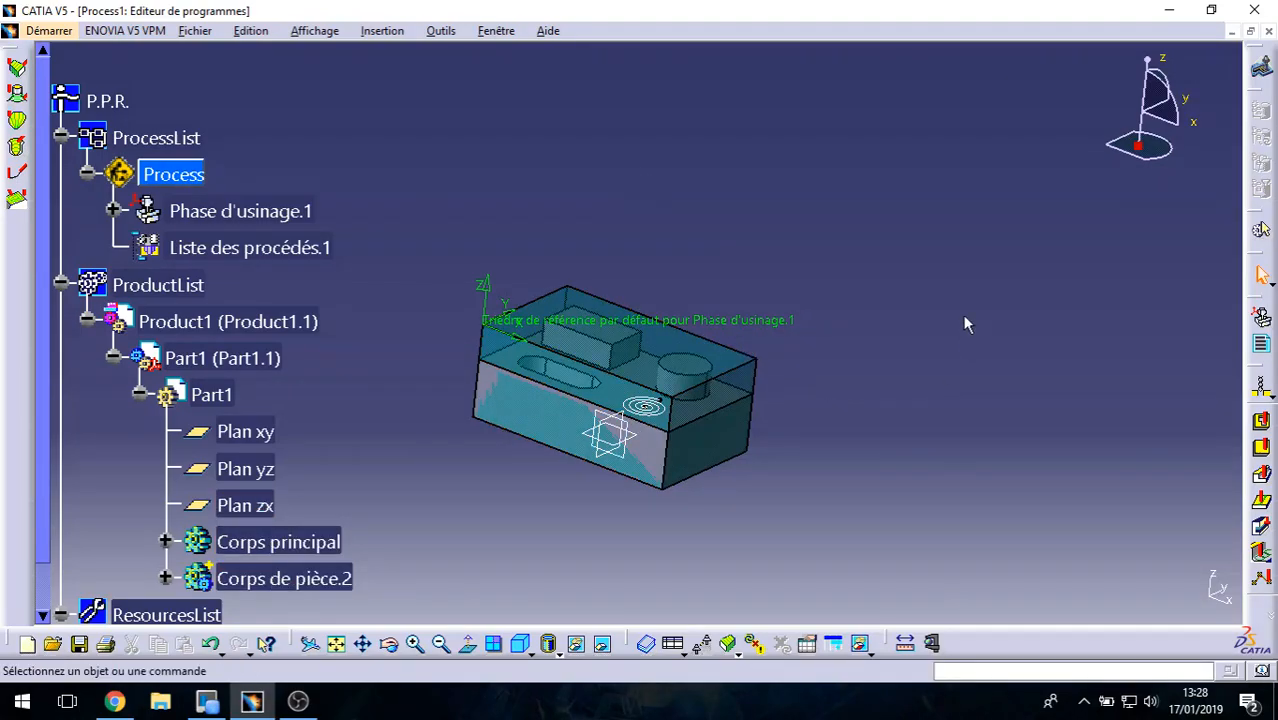
middle_drag(618, 442, 750, 425)
middle_drag(836, 440, 800, 378)
middle_drag(875, 410, 397, 371)
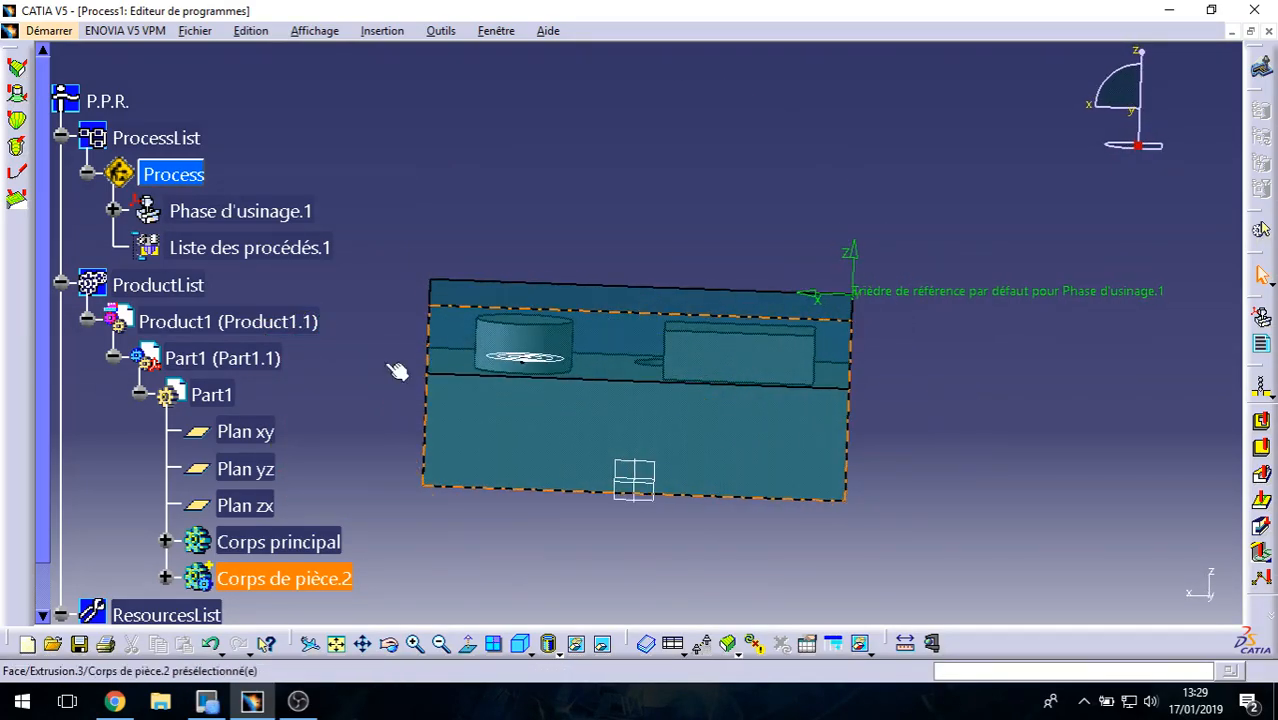
click(113, 210)
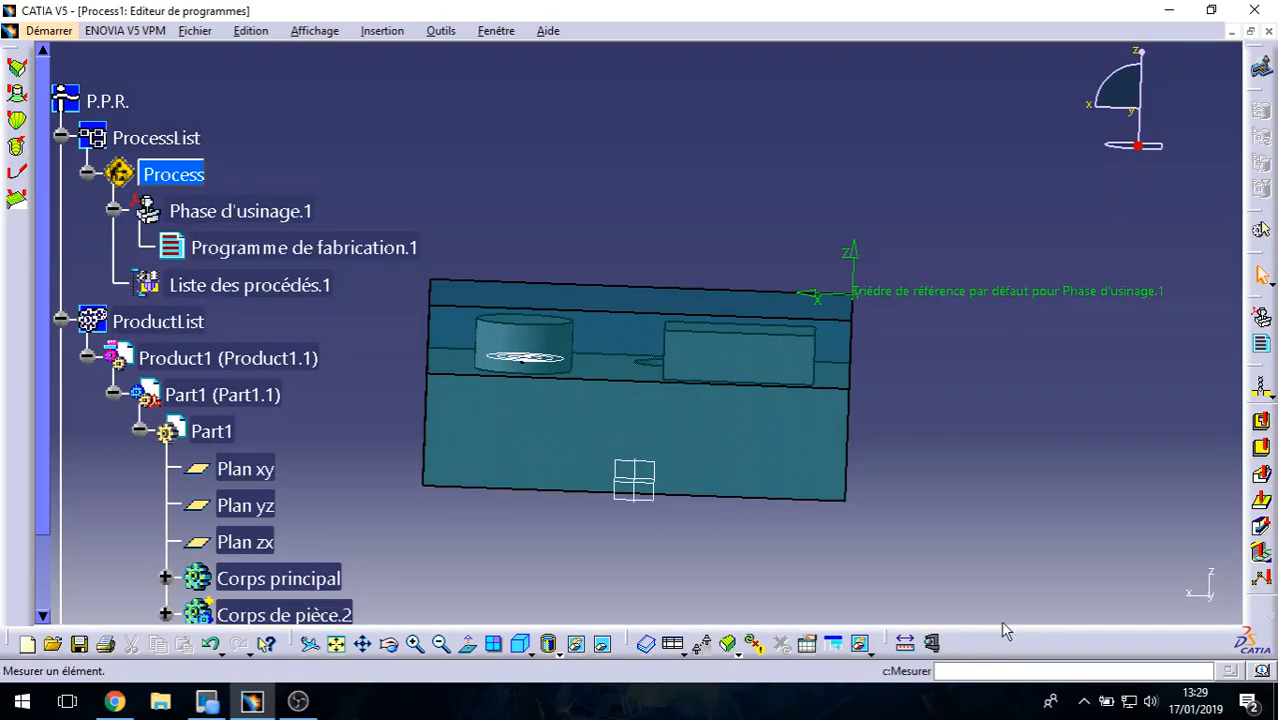
drag(1262, 382, 790, 45)
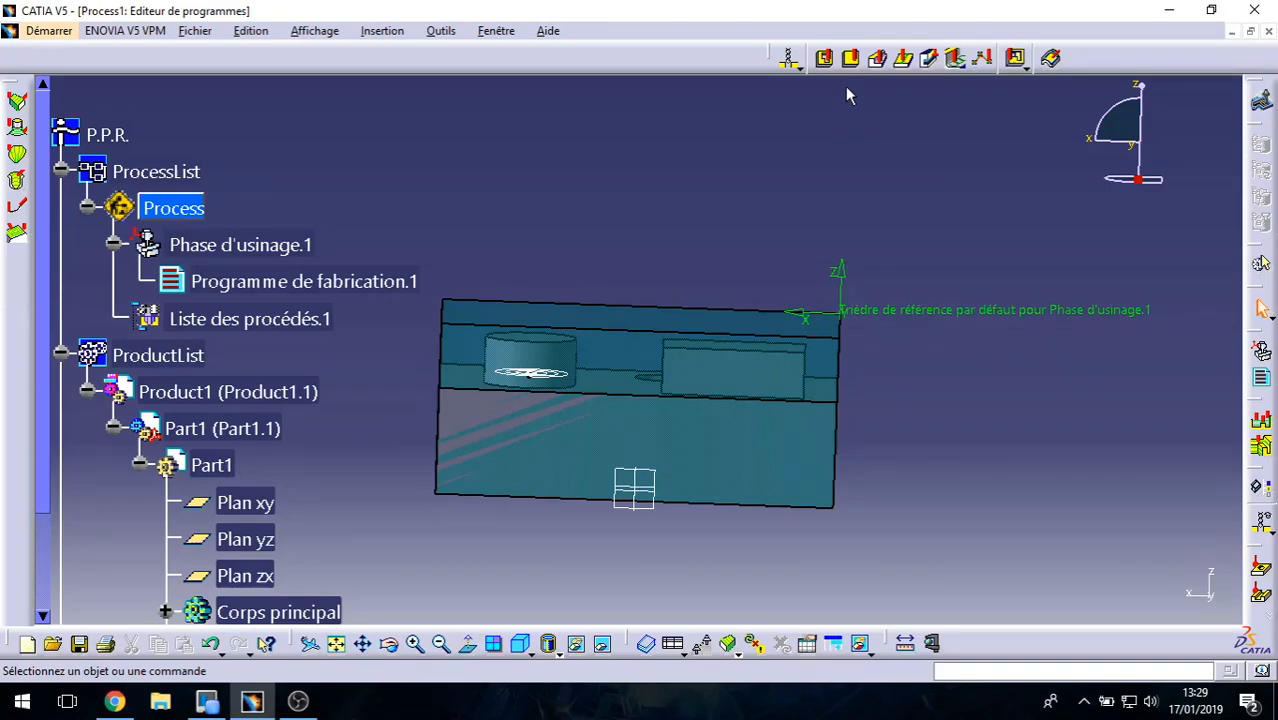
Step: Create a Surfaçage operation in the manufacturing program and hide the transparent stock body Corps de pièce.2
click(851, 58)
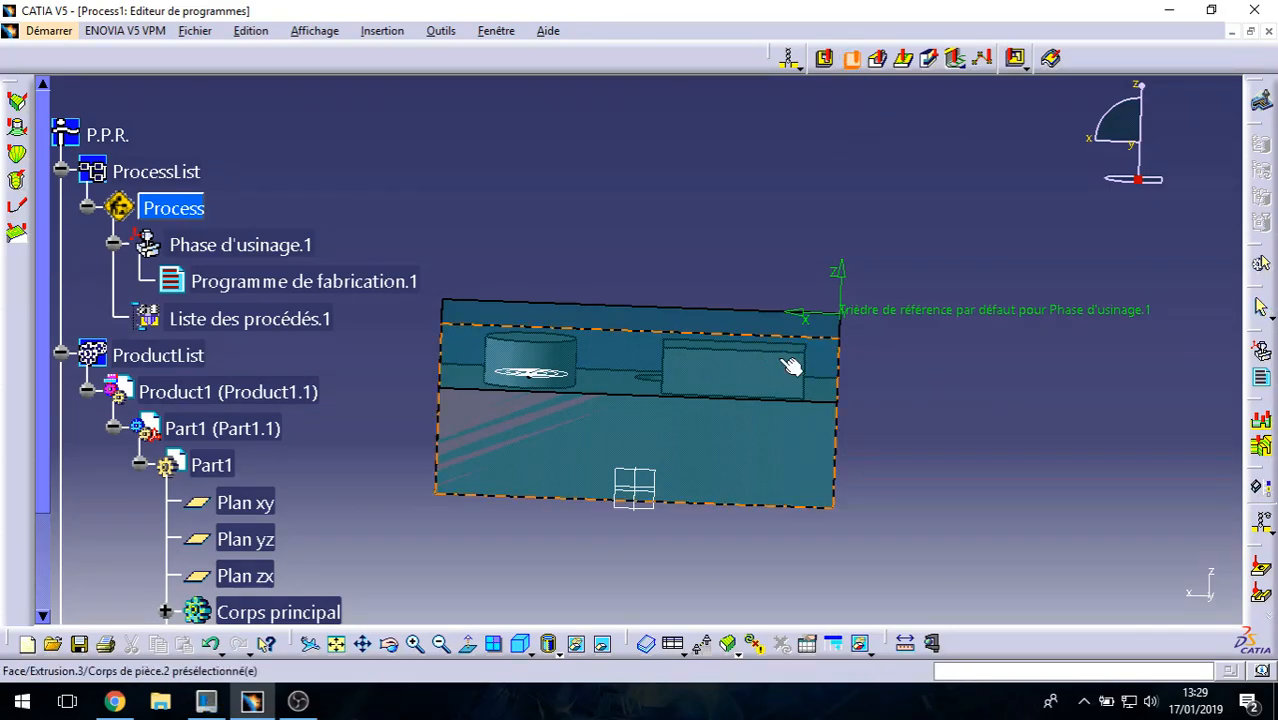
right_click(691, 372)
click(713, 400)
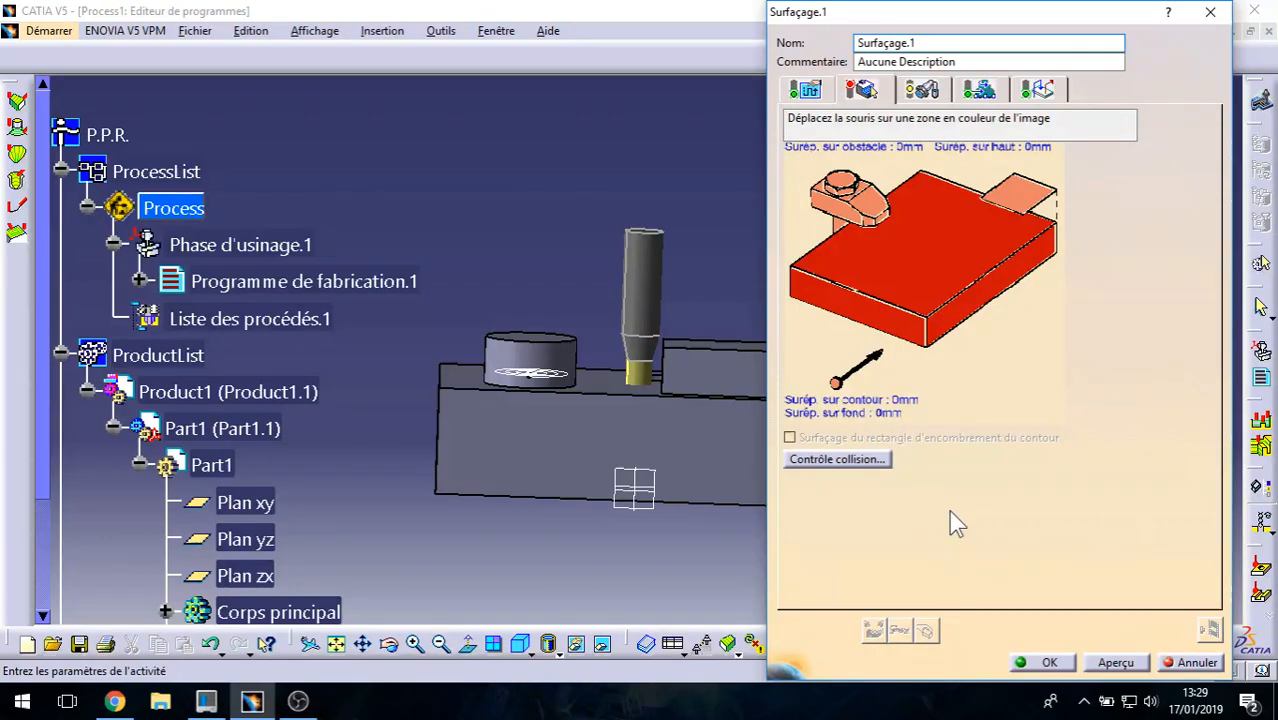
middle_drag(745, 327, 520, 385)
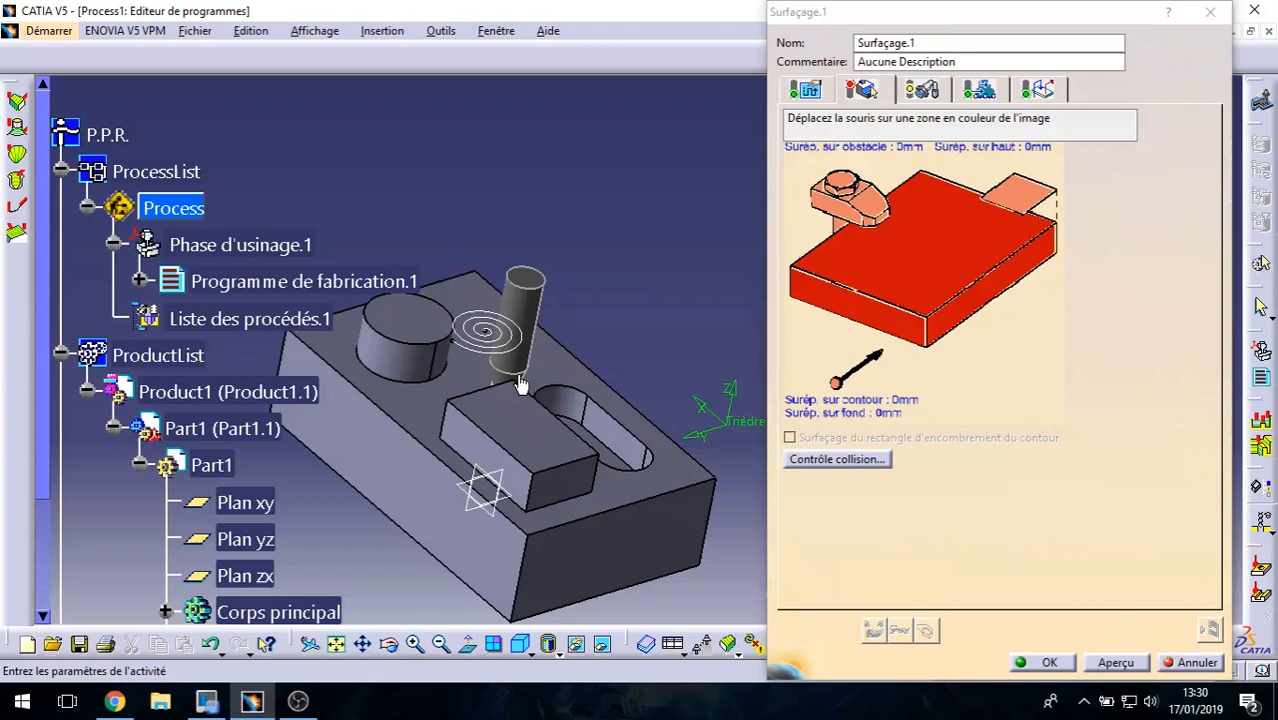
Step: Try the Aller-retour and Aller simple machining modes in the facing strategy and return to Spirale vers l'intérieur
click(805, 90)
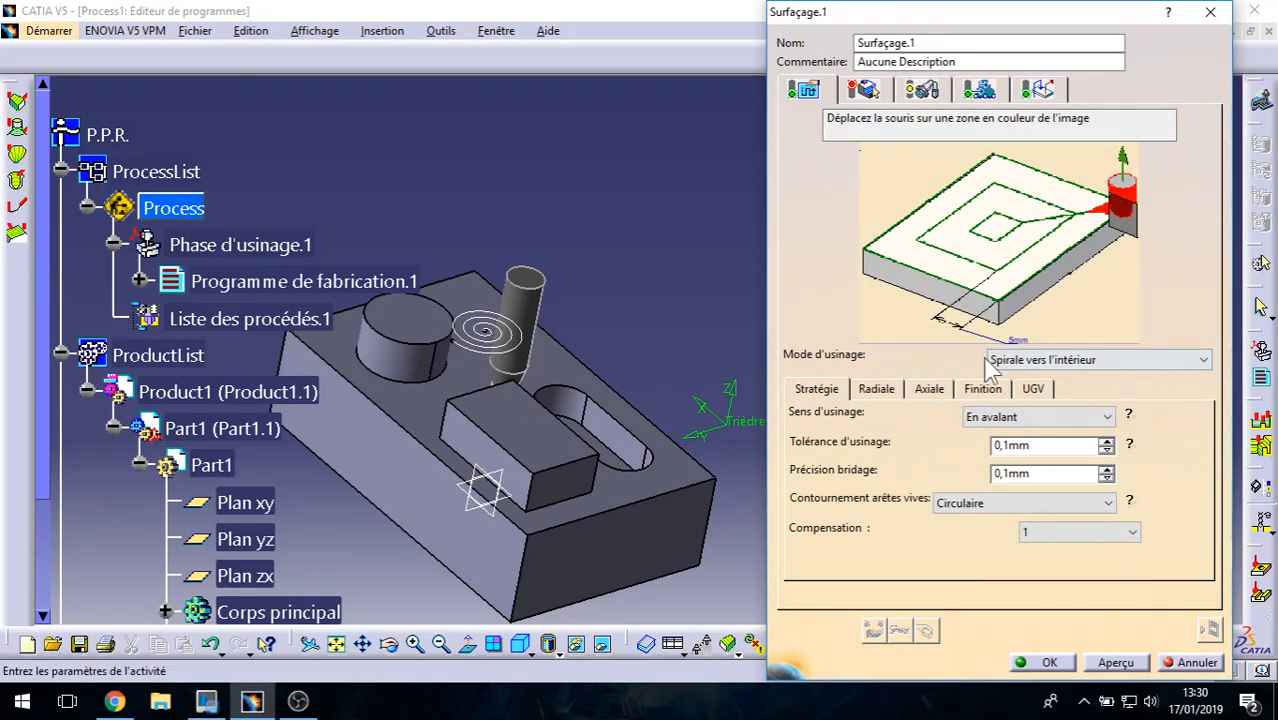
click(1167, 357)
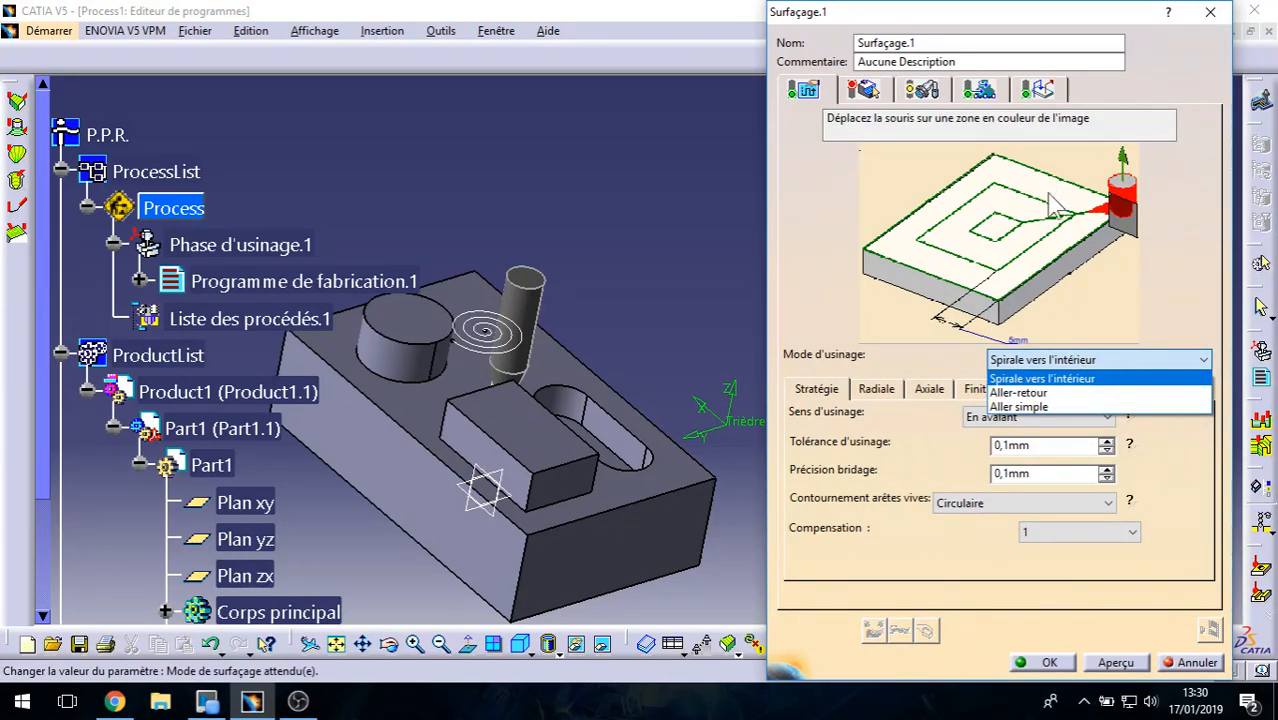
click(1053, 393)
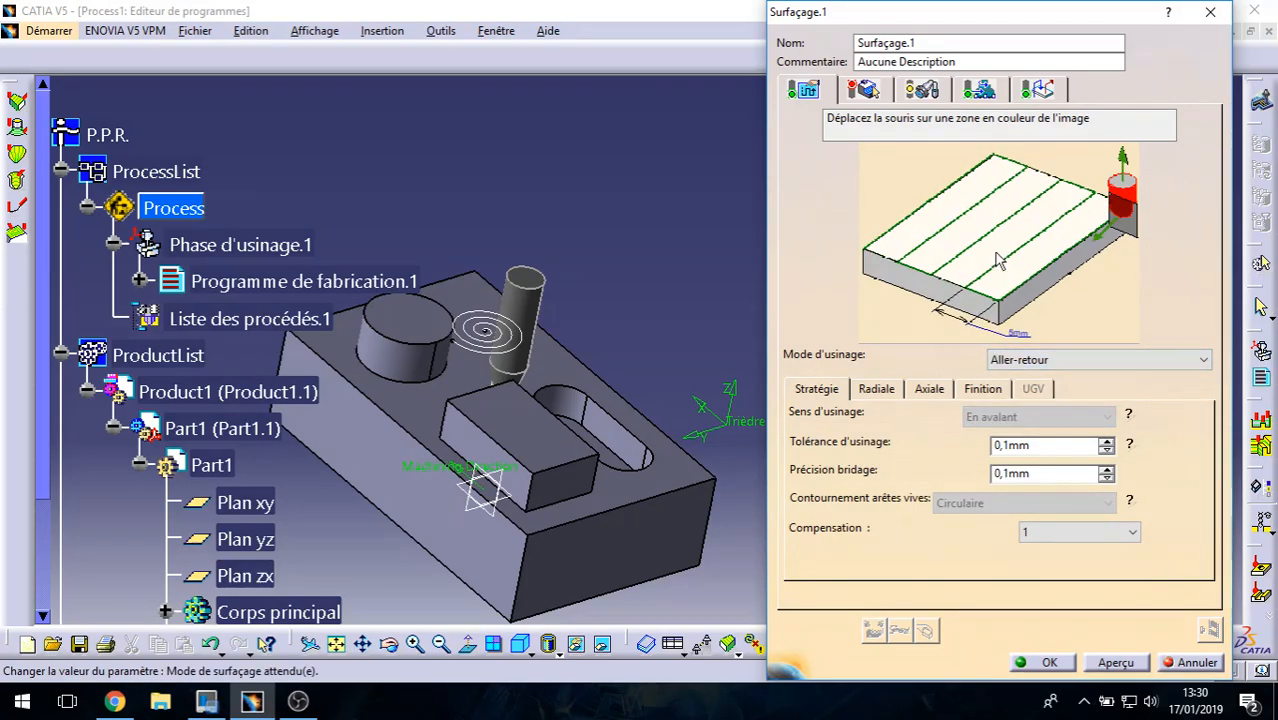
click(1150, 360)
click(1062, 379)
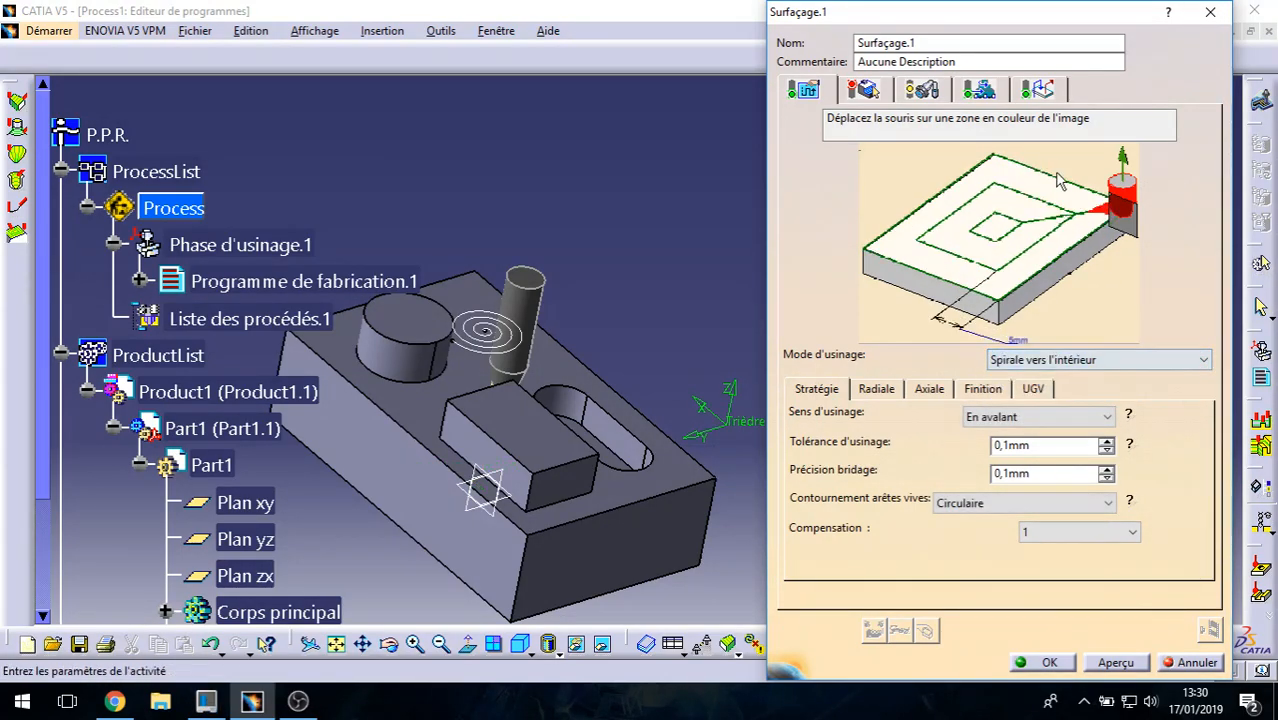
click(1157, 352)
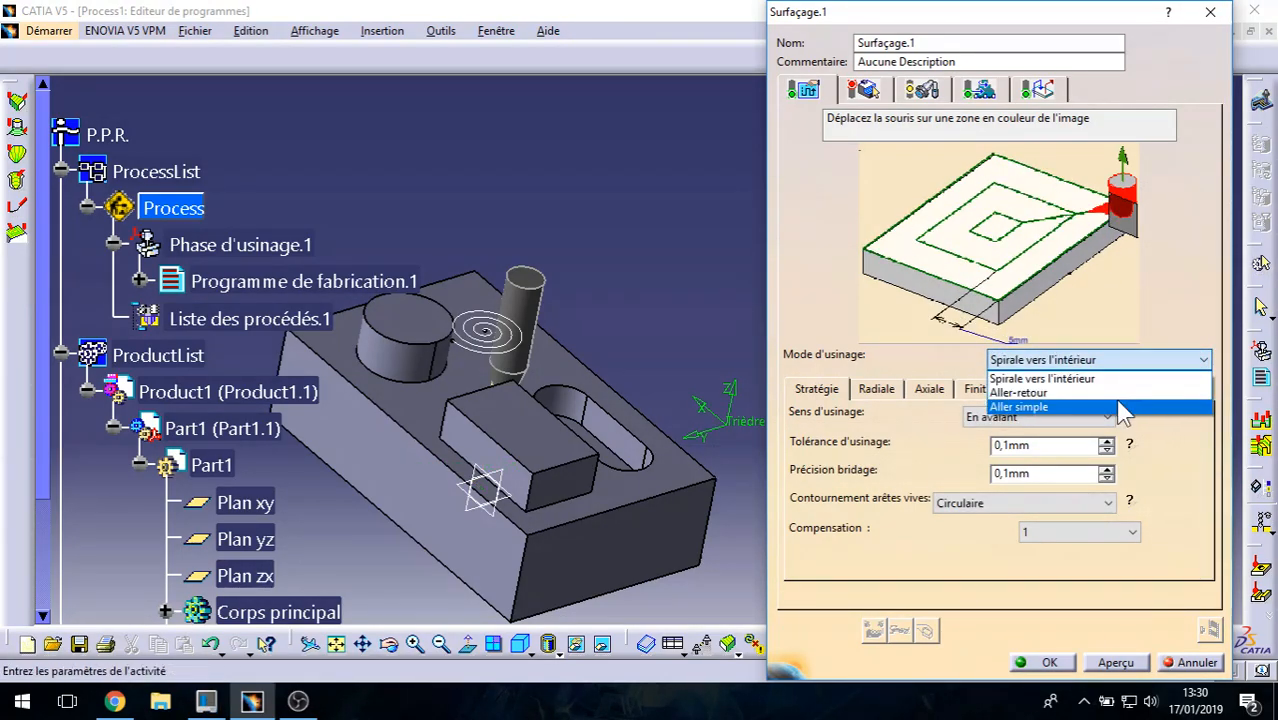
click(1125, 407)
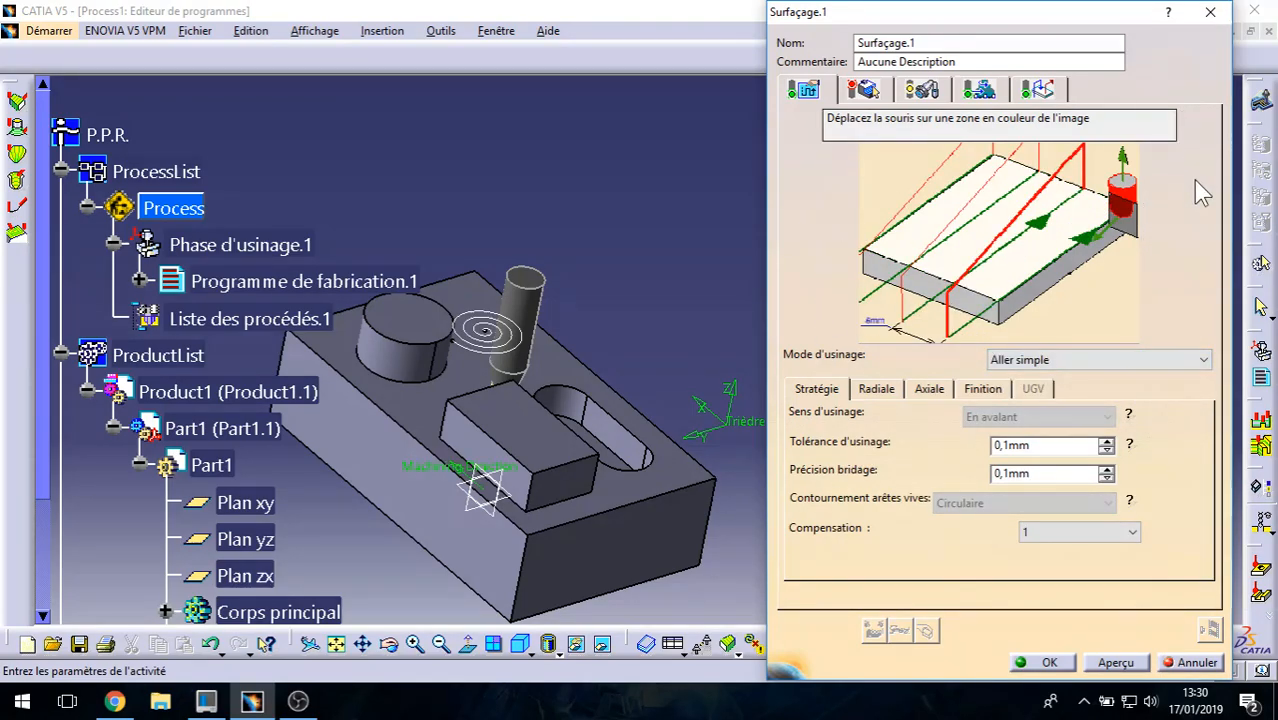
click(1157, 362)
click(1086, 380)
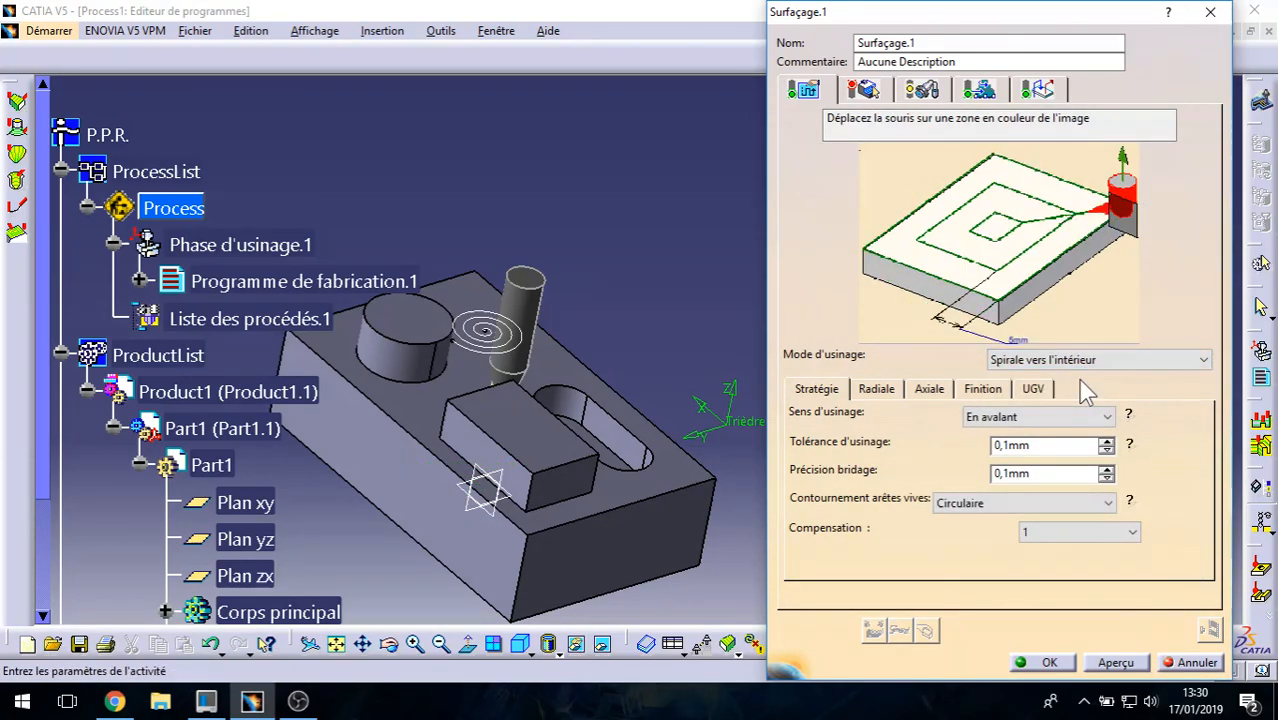
Step: Keep the radial mode of the facing strategy on Ratio de recouvrement and set the tool diameter percentage to 80
click(879, 392)
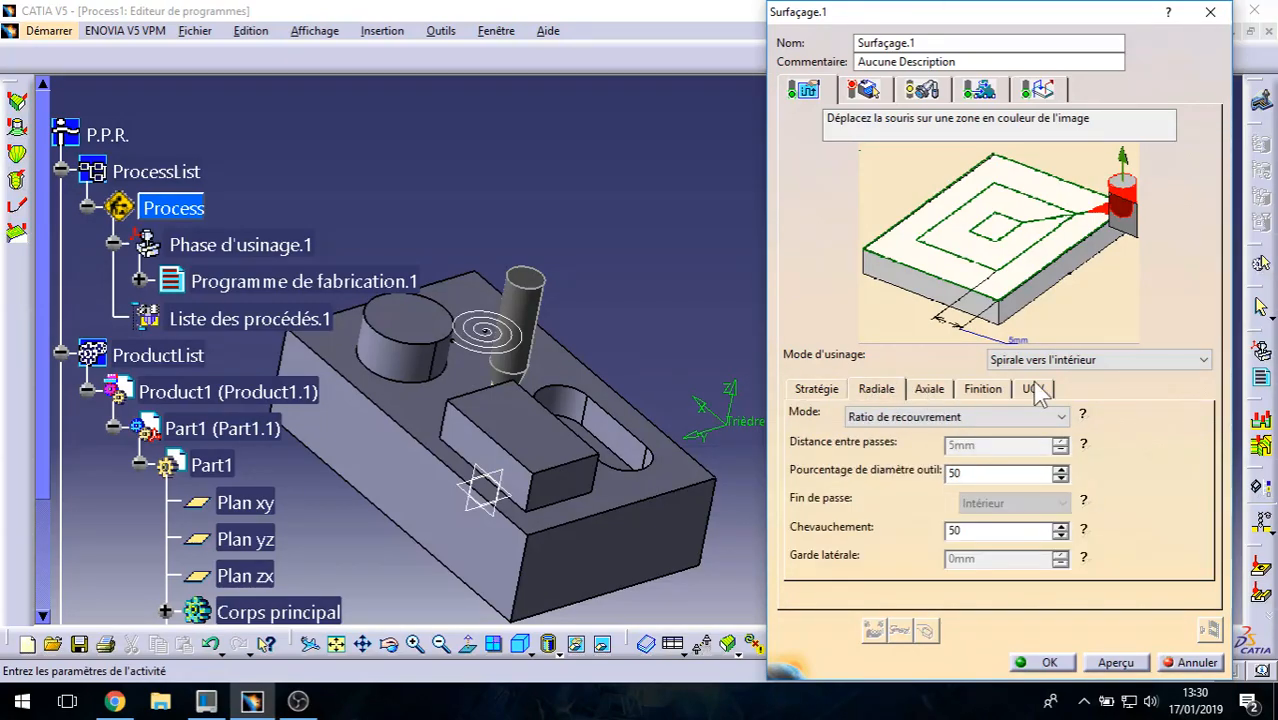
click(1060, 417)
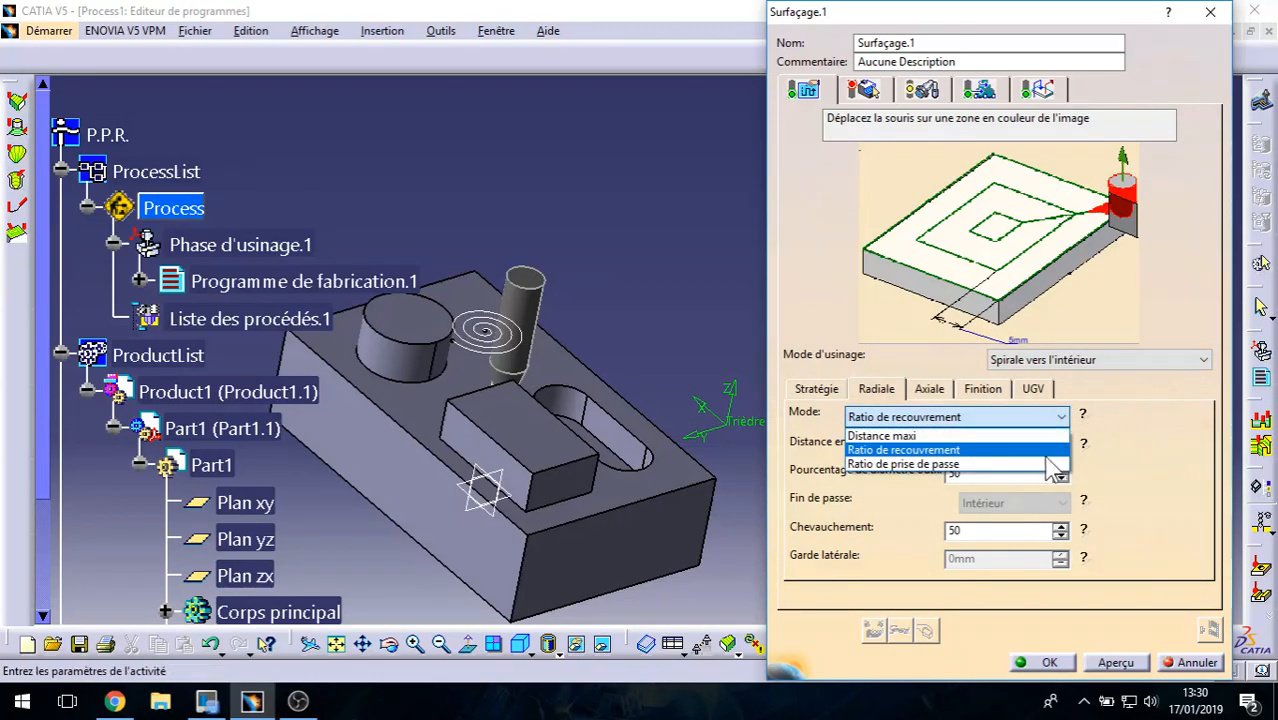
click(1015, 451)
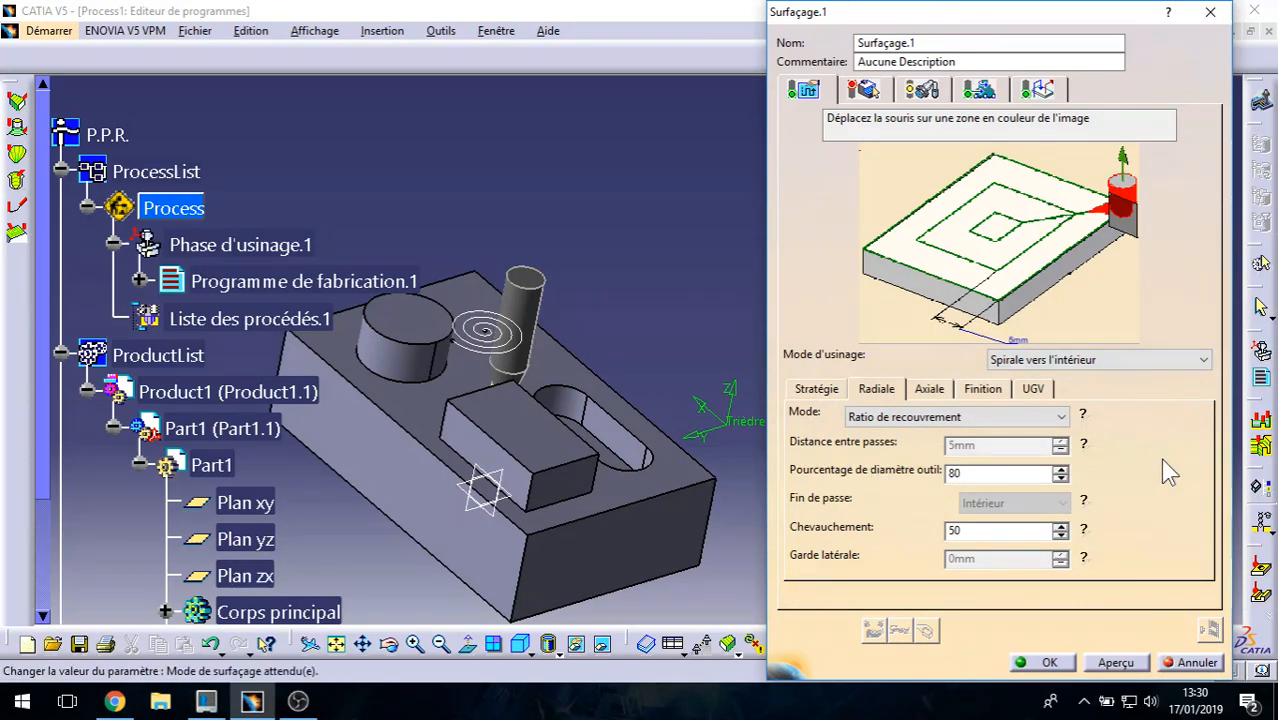
Step: Replace the end mill of the facing operation with a face mill (Fraise à surfacer) and set its outer diameter to 60 mm
click(923, 90)
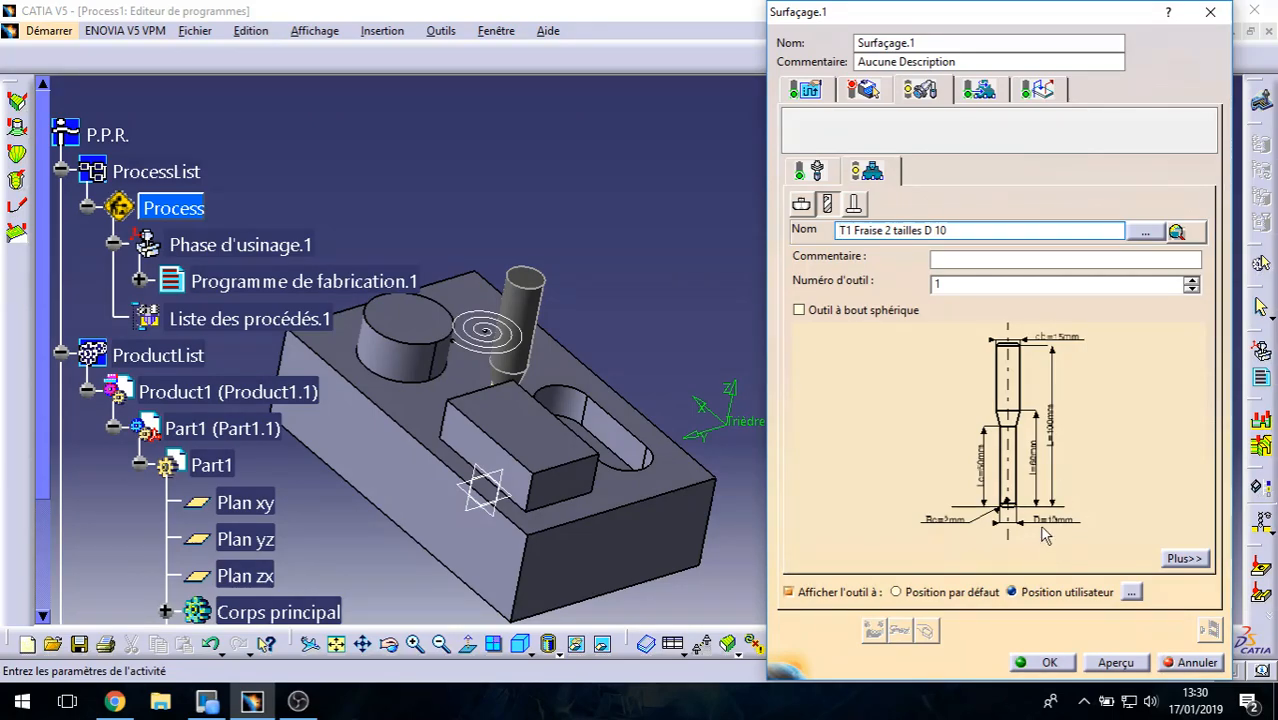
mouse_move(1051, 531)
ctrl+middle_down()
mouse_move(1034, 412)
mouse_move(1037, 507)
ctrl+middle_up()
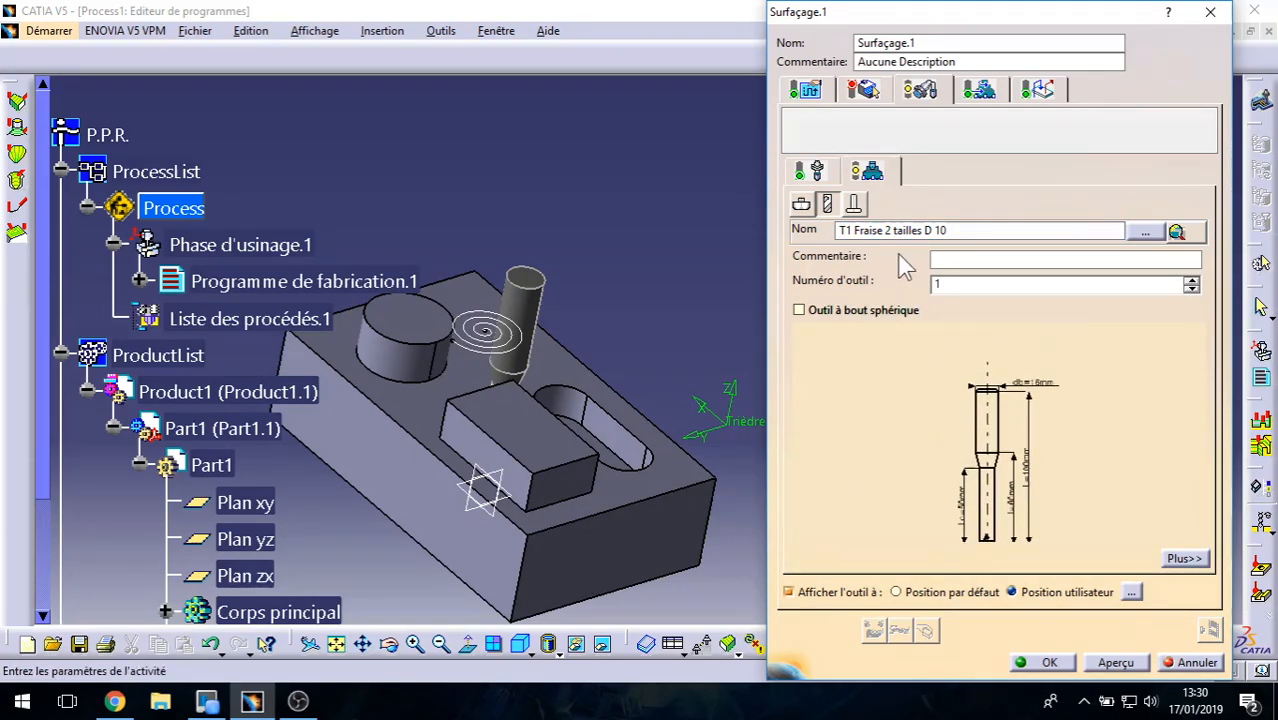
click(801, 203)
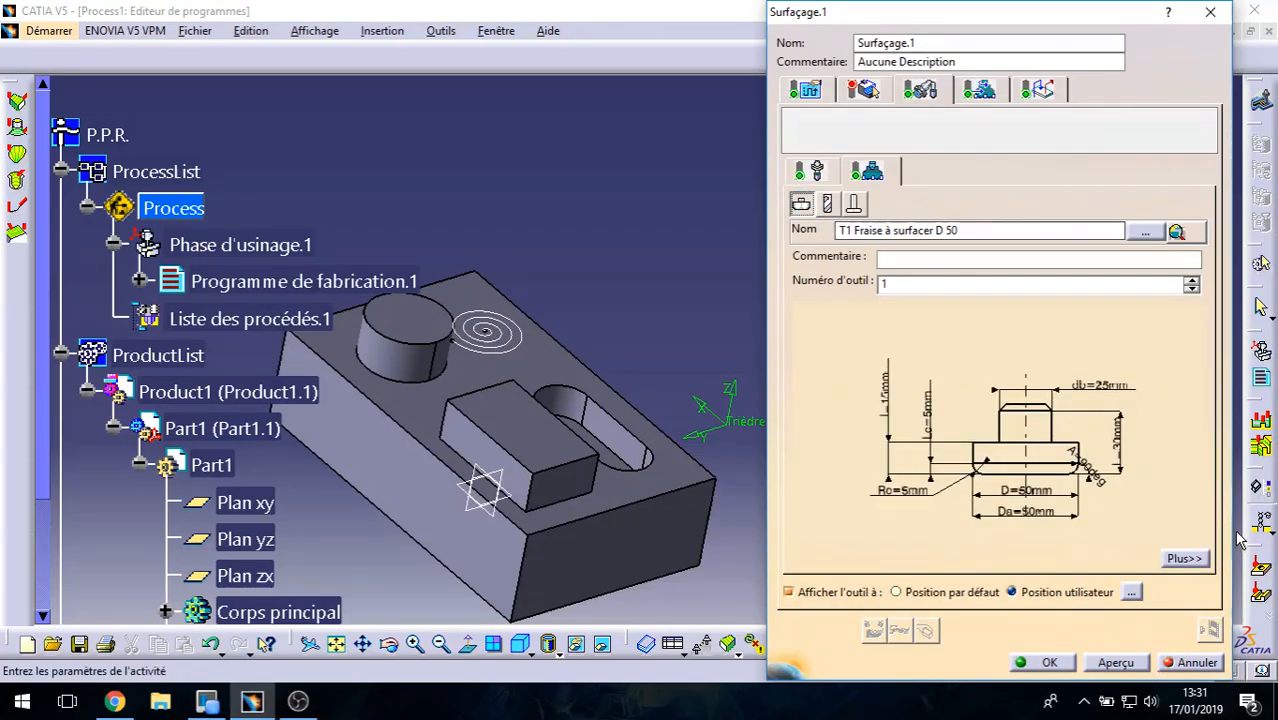
mouse_move(1044, 537)
ctrl+middle_down()
mouse_move(1012, 395)
mouse_move(1000, 420)
ctrl+middle_up()
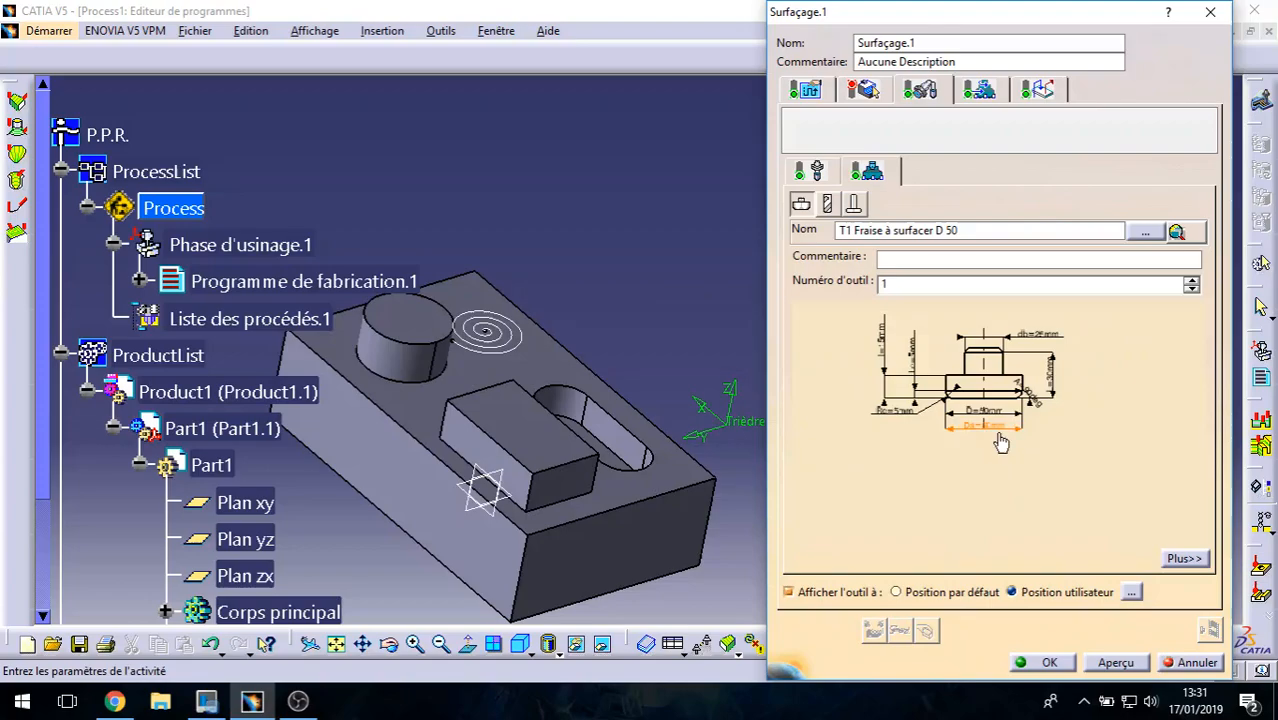
double_click(996, 424)
text(60)
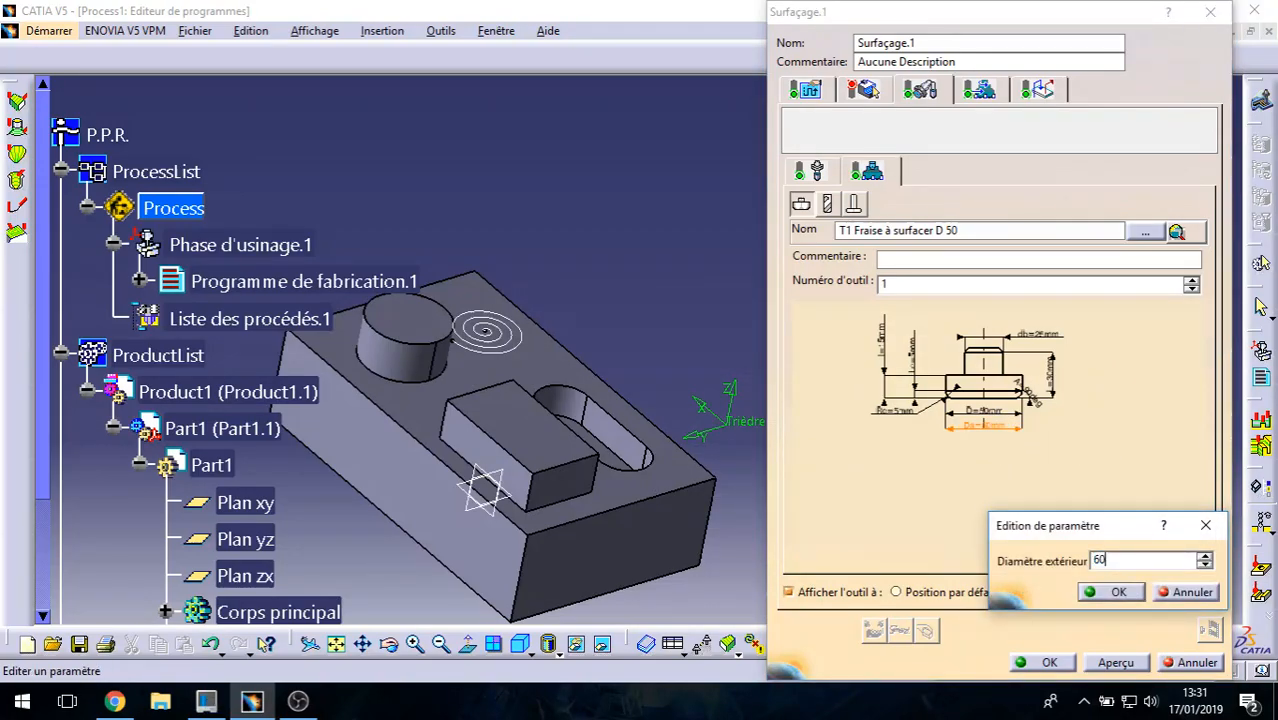
key(Return)
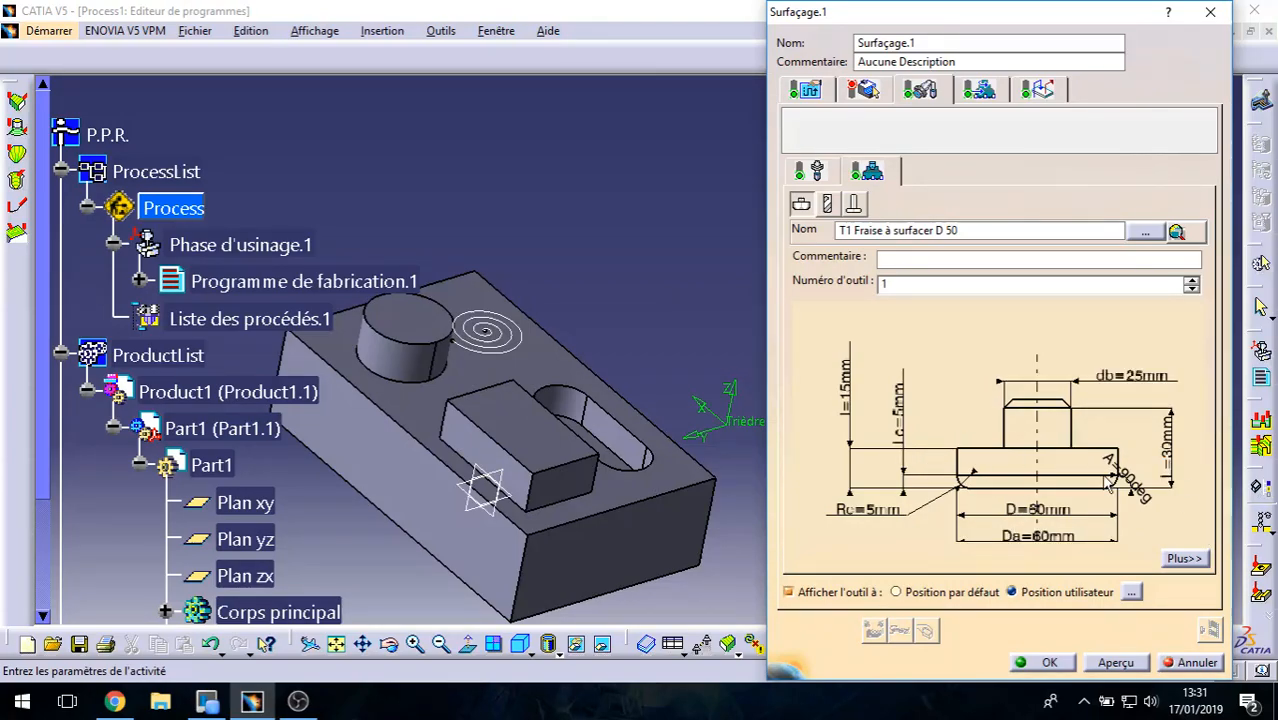
Step: Check the facing operation's radial overlap settings against the face mill's dimensions and look over the axial parameters
click(806, 90)
double_click(991, 472)
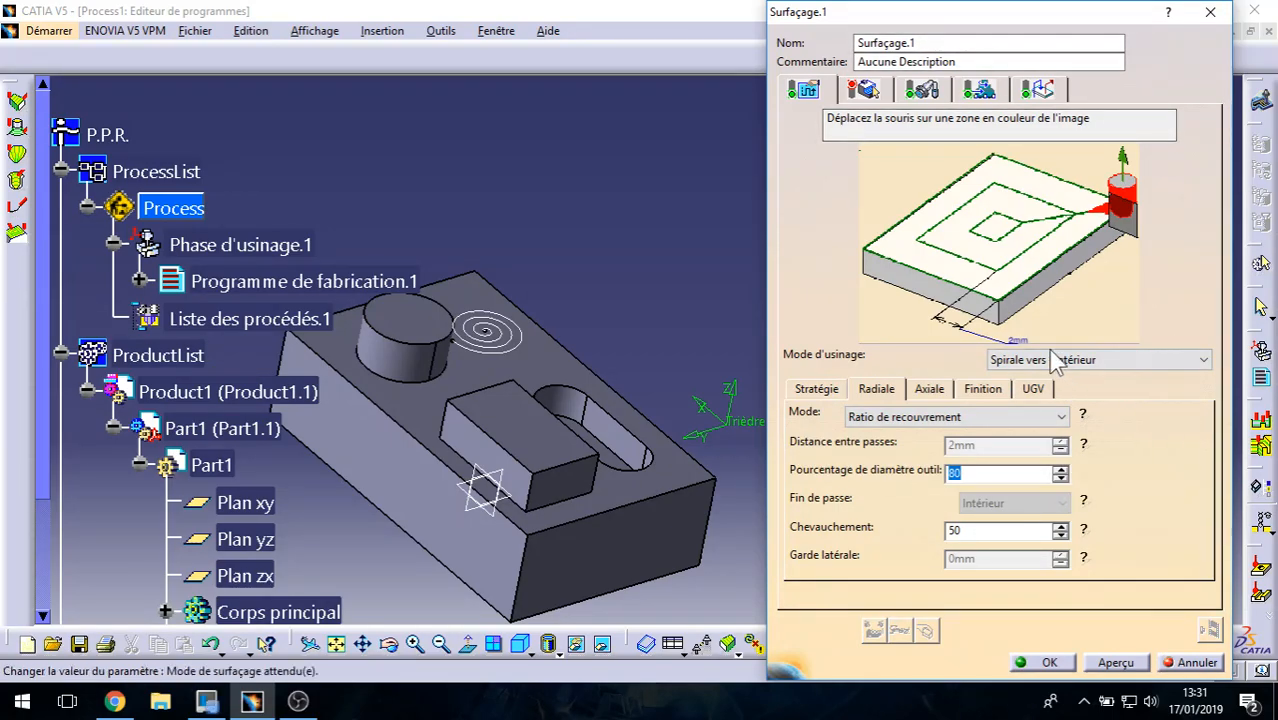
click(921, 90)
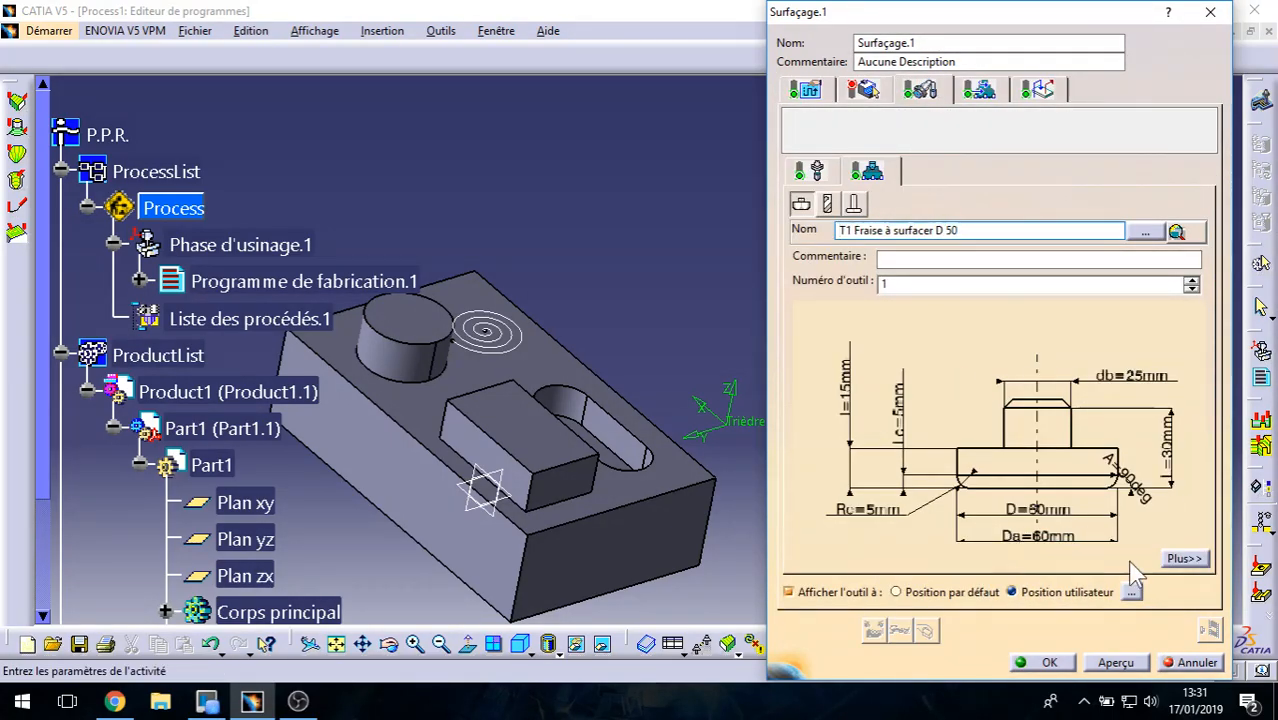
click(805, 90)
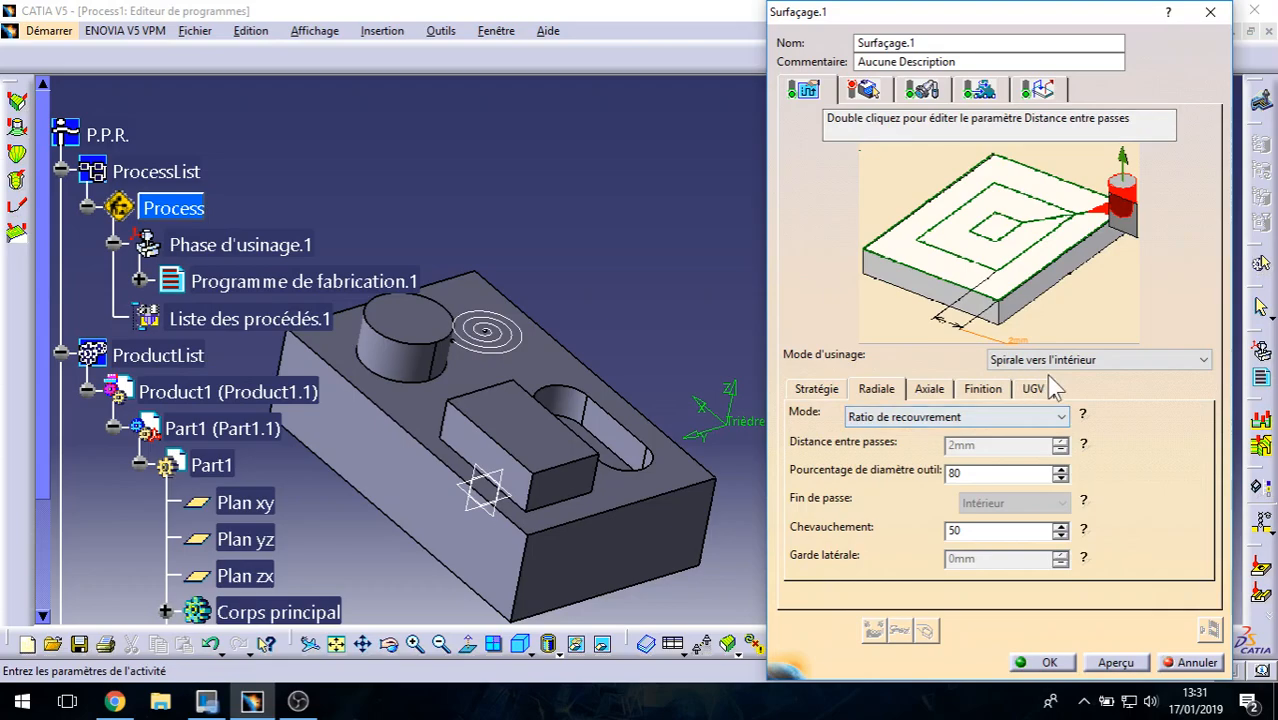
click(922, 389)
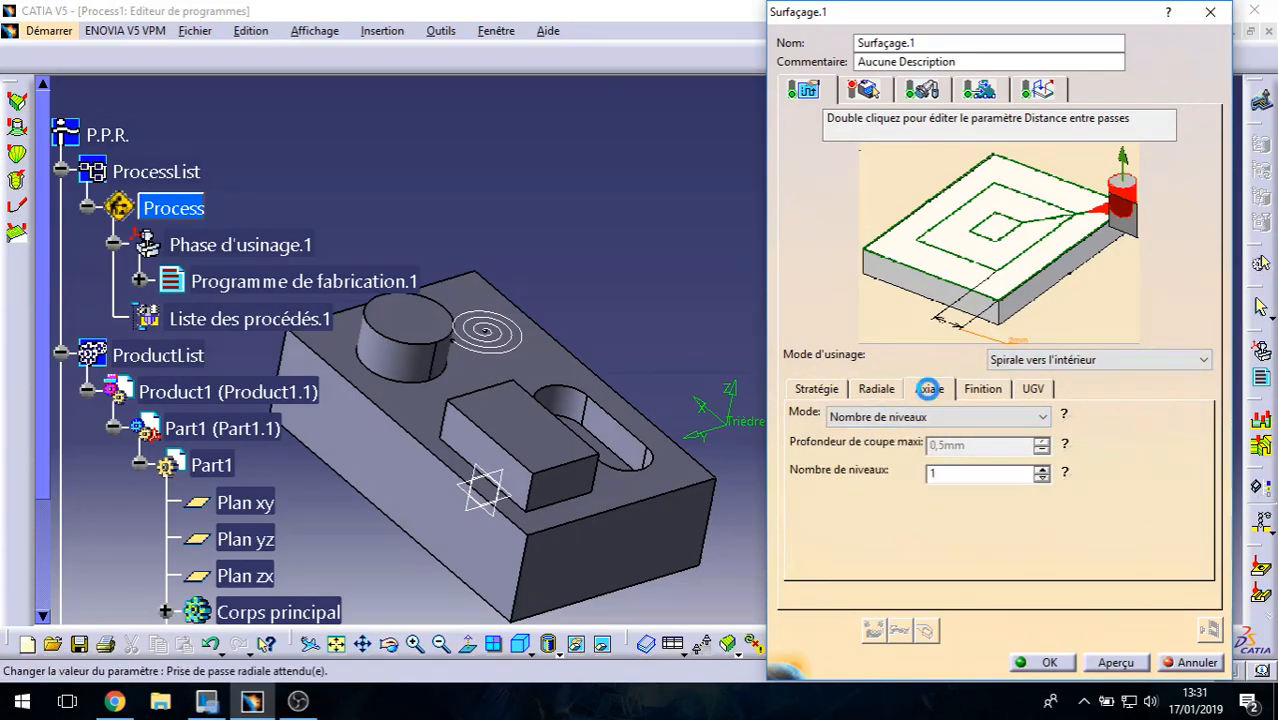
click(877, 390)
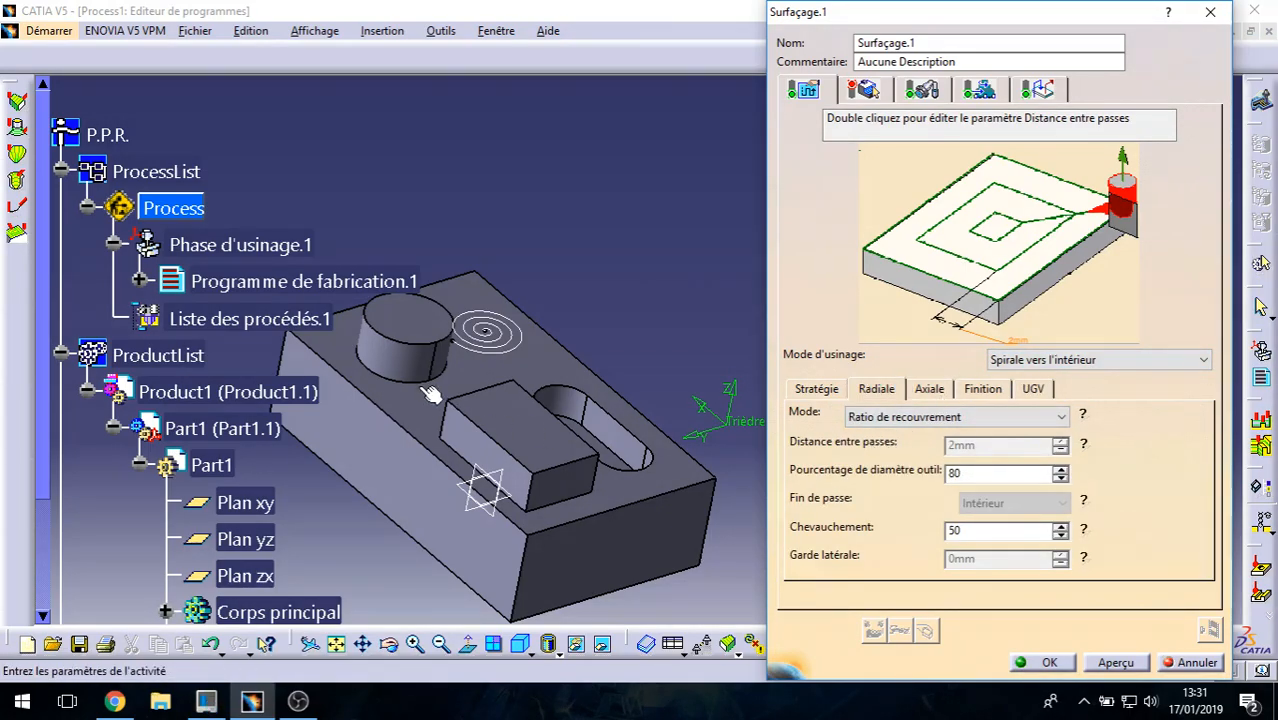
Step: Set the facing operation's axial mode to Profondeur de coupe maxi with a maximum depth of cut of 2 mm
click(940, 396)
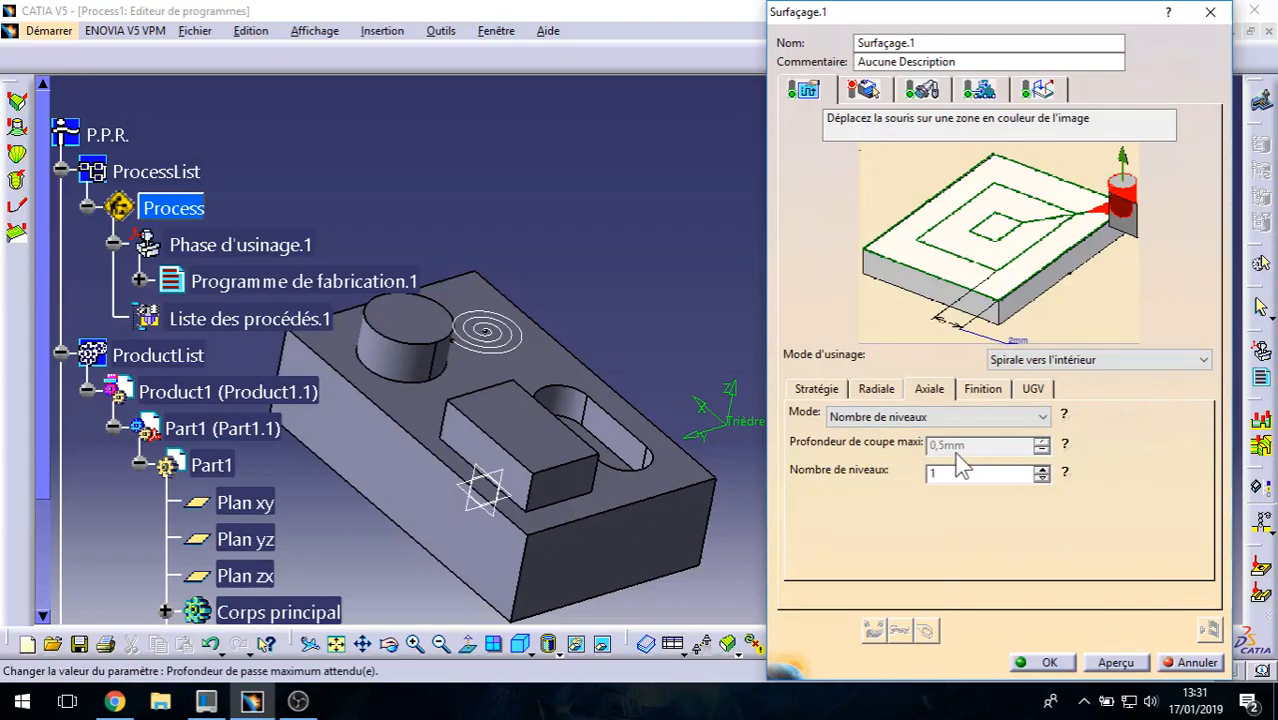
click(1041, 414)
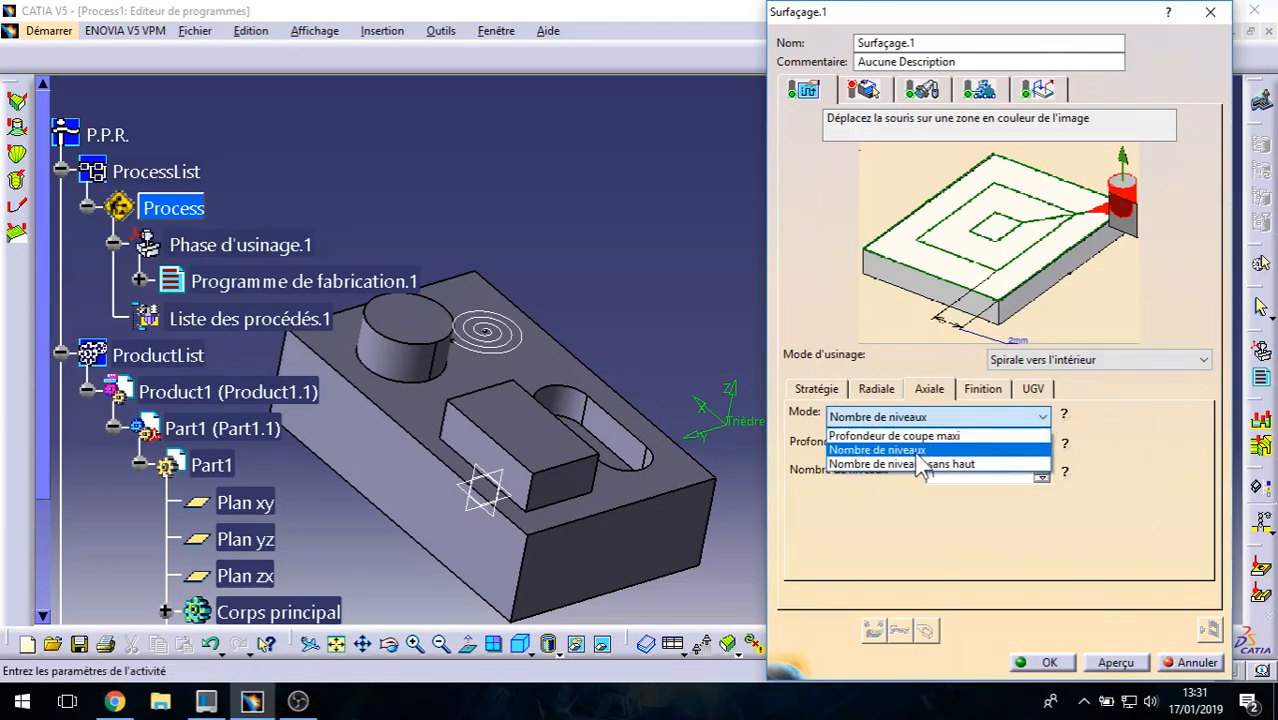
click(927, 436)
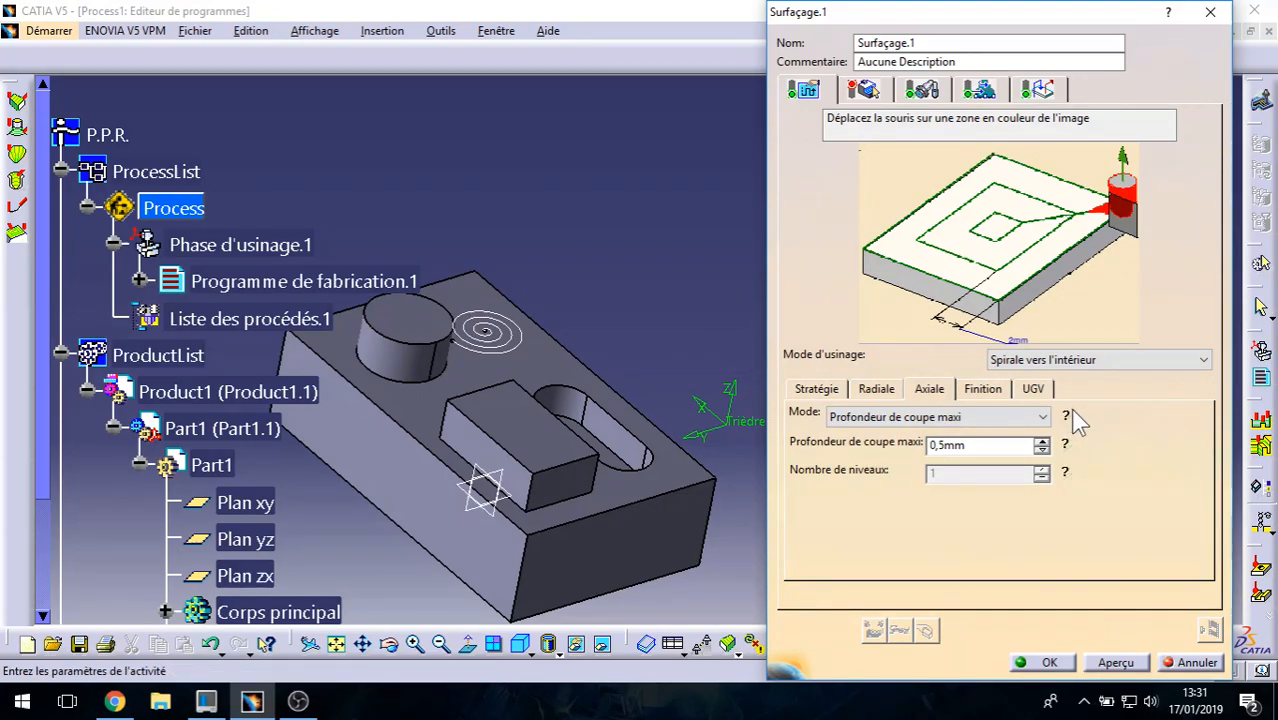
mouse_move(1068, 414)
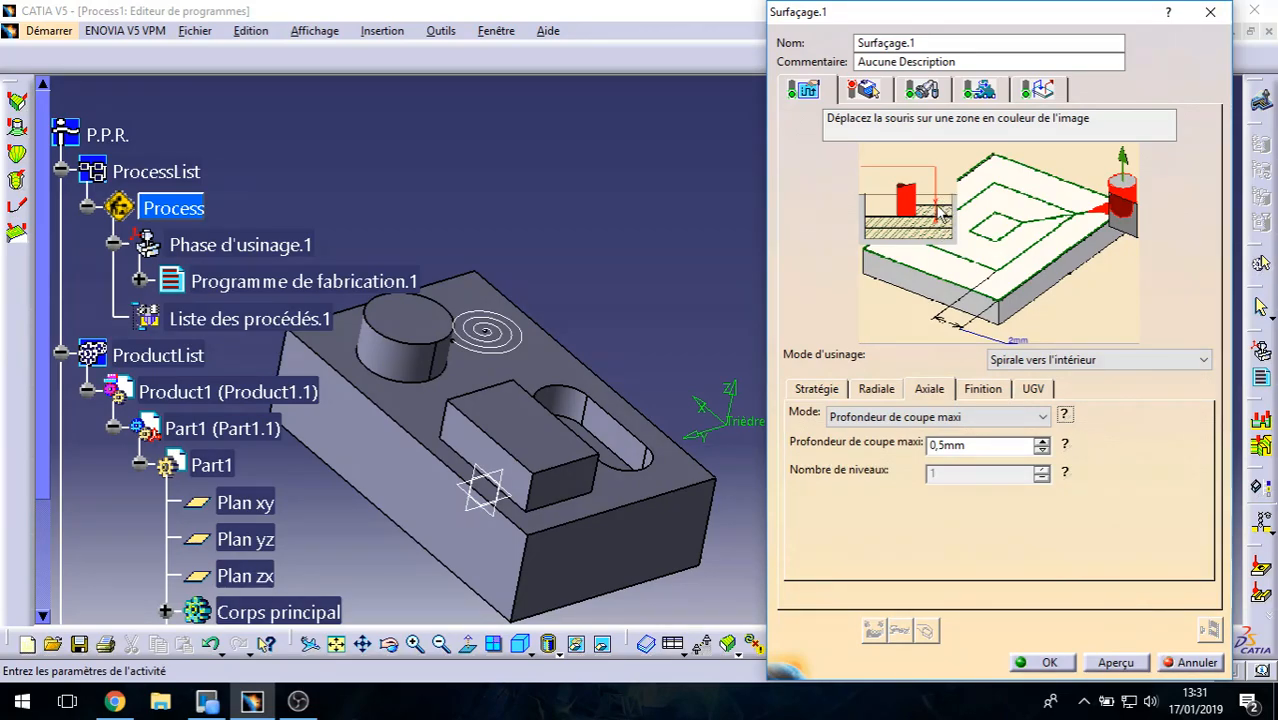
double_click(941, 446)
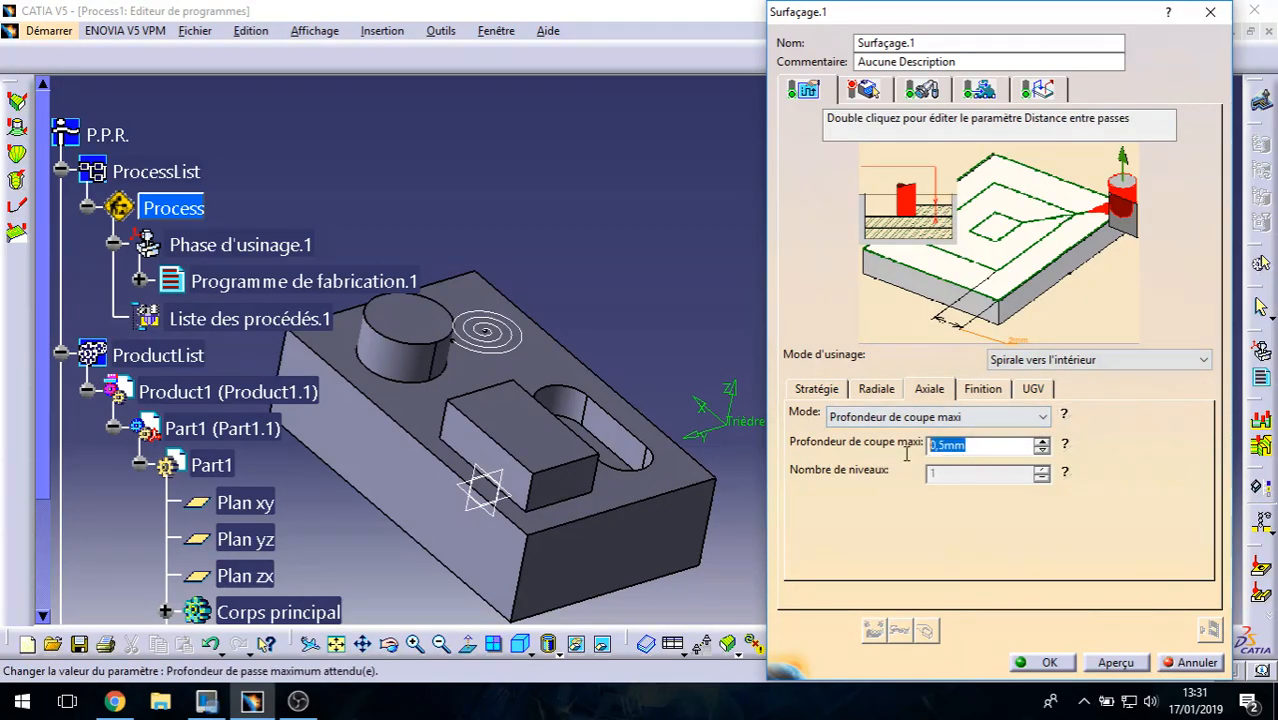
key(Return)
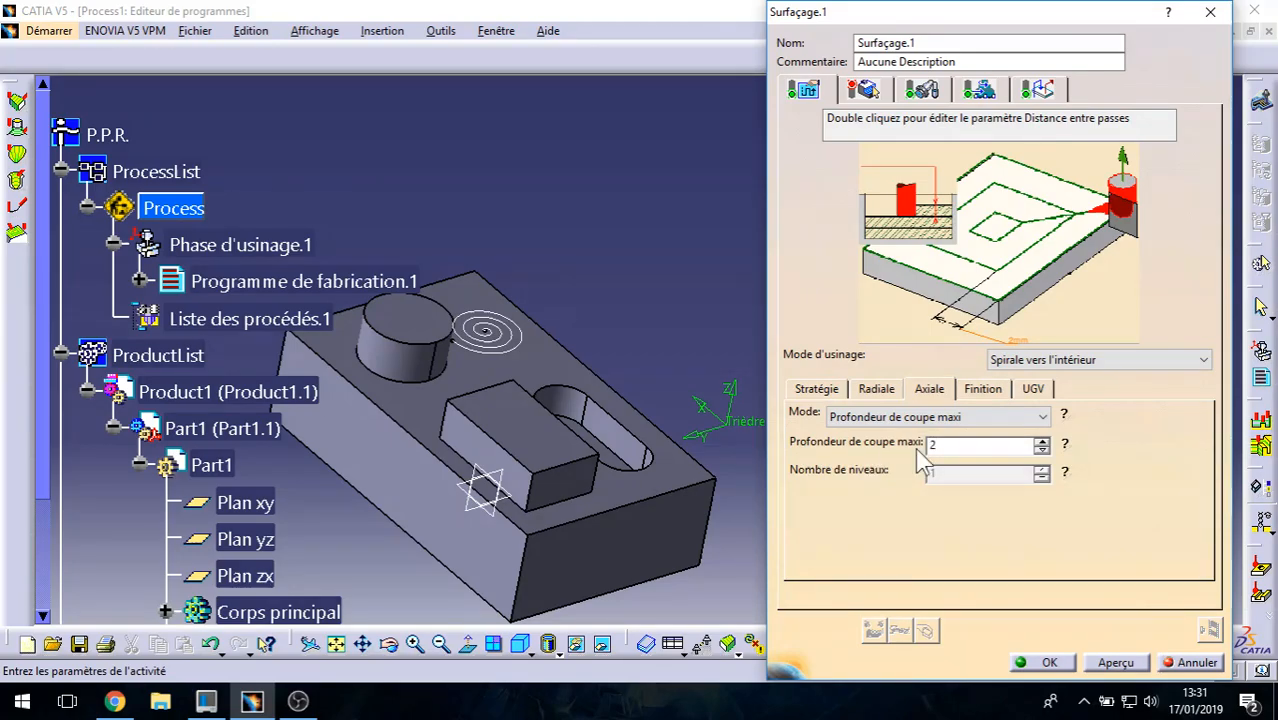
Step: Try the axial modes Nombre de niveaux and Nombre de niveaux sans haut, return to Profondeur de coupe maxi, and check the finishing and radial settings
click(1042, 416)
click(915, 449)
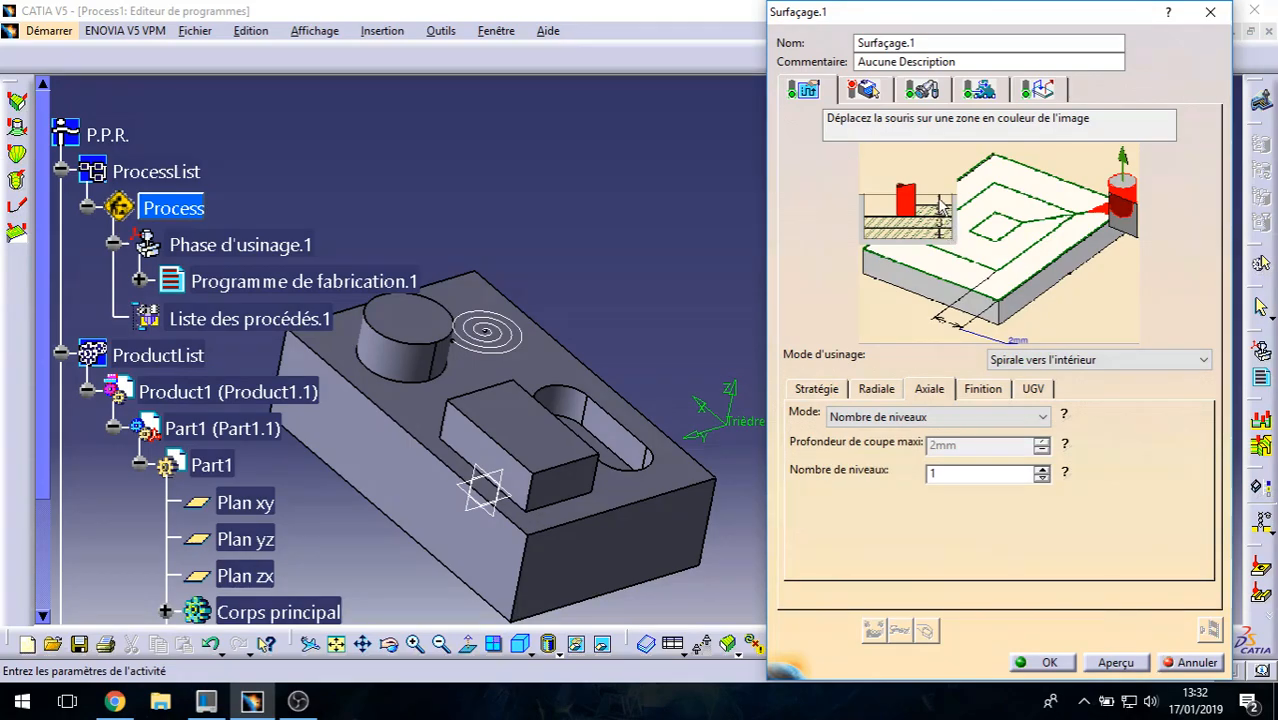
click(927, 416)
click(922, 461)
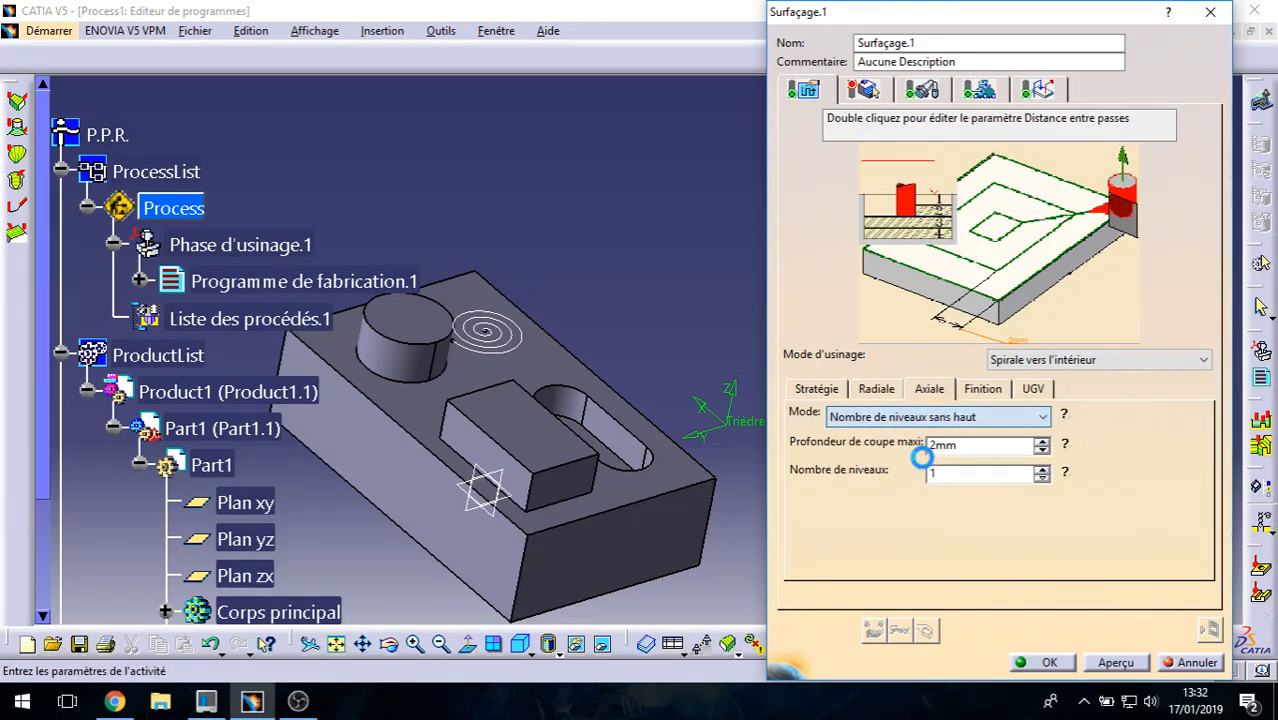
click(965, 417)
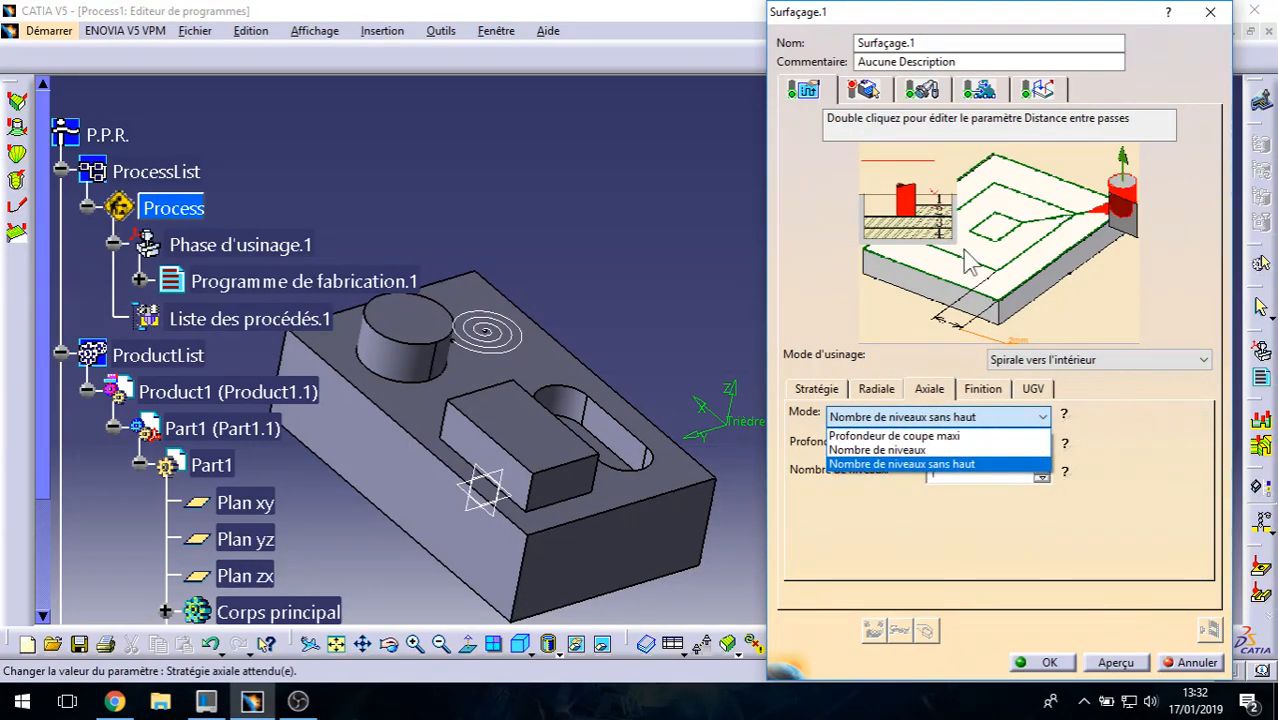
click(920, 438)
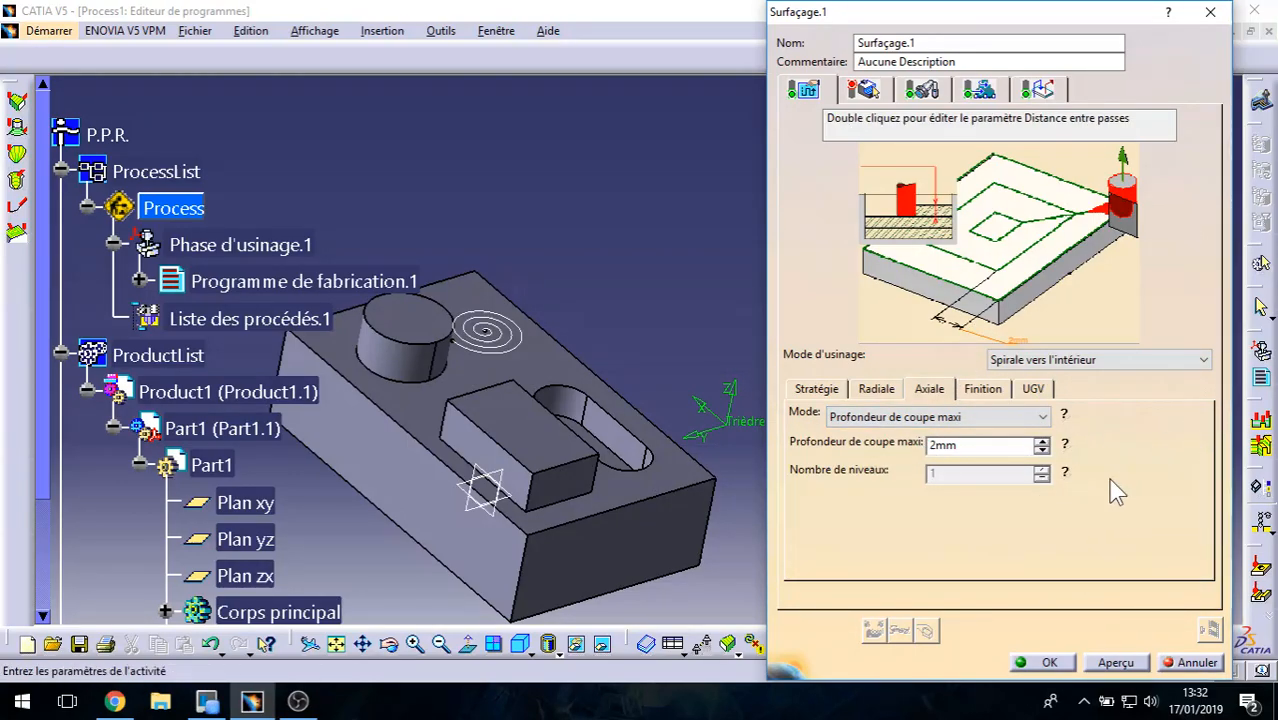
click(983, 388)
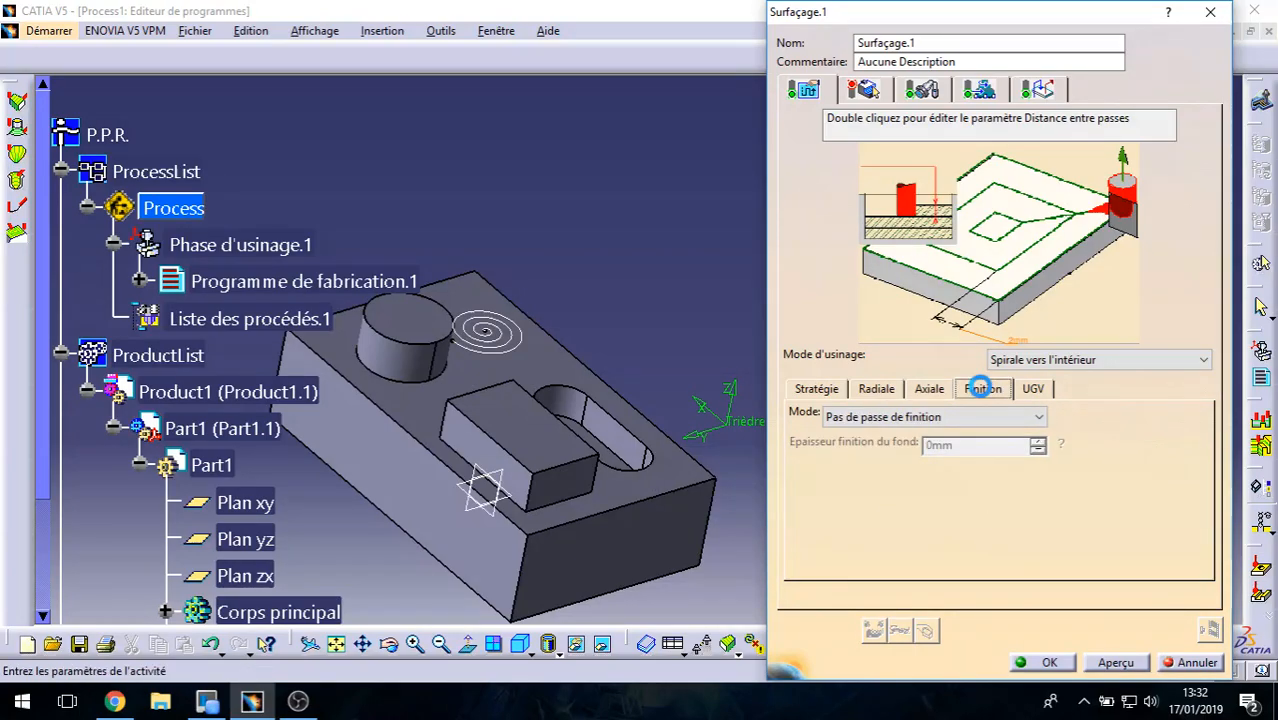
click(874, 390)
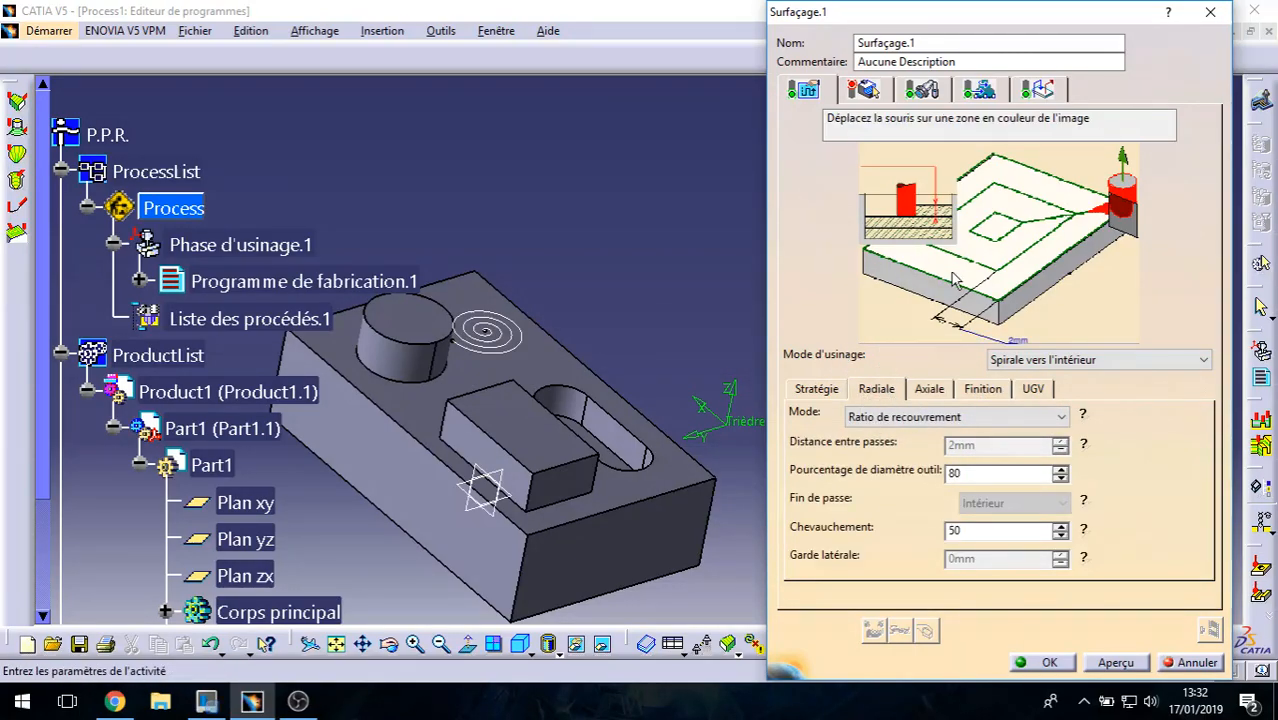
Step: Bring the hidden stock block back into view around the part for the facing operation's geometry selection
click(878, 92)
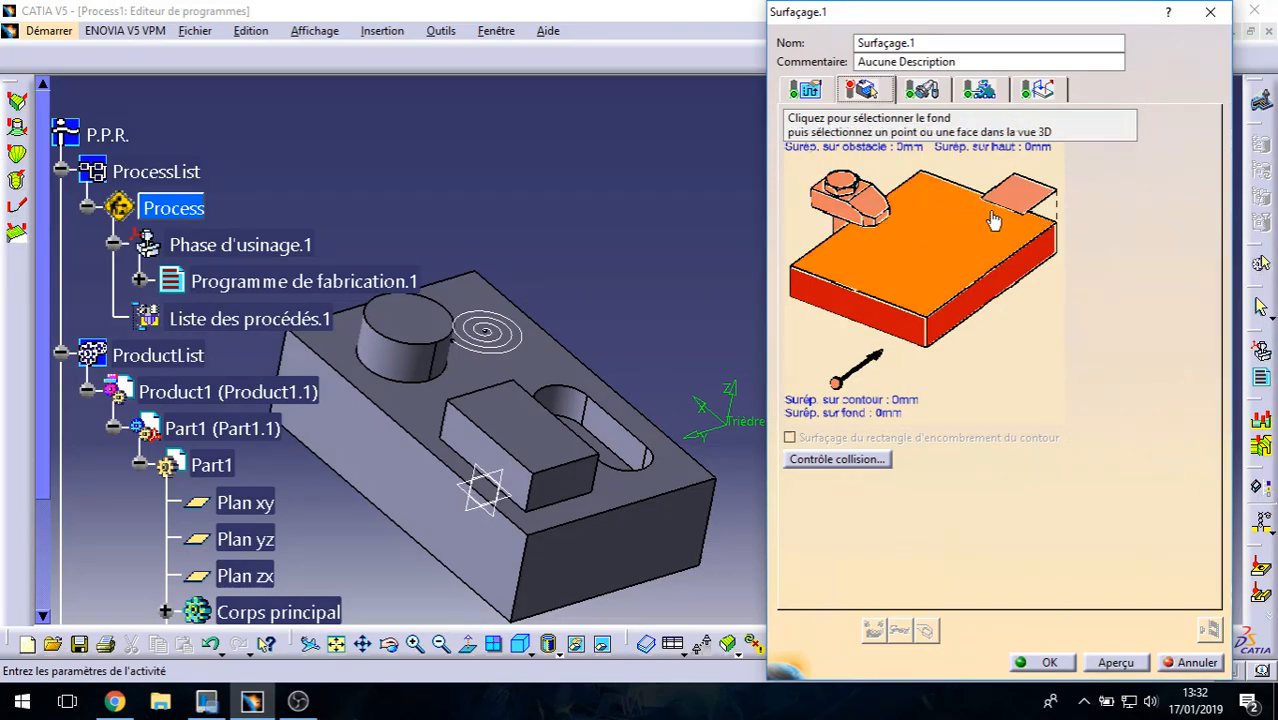
middle_drag(407, 400, 647, 445)
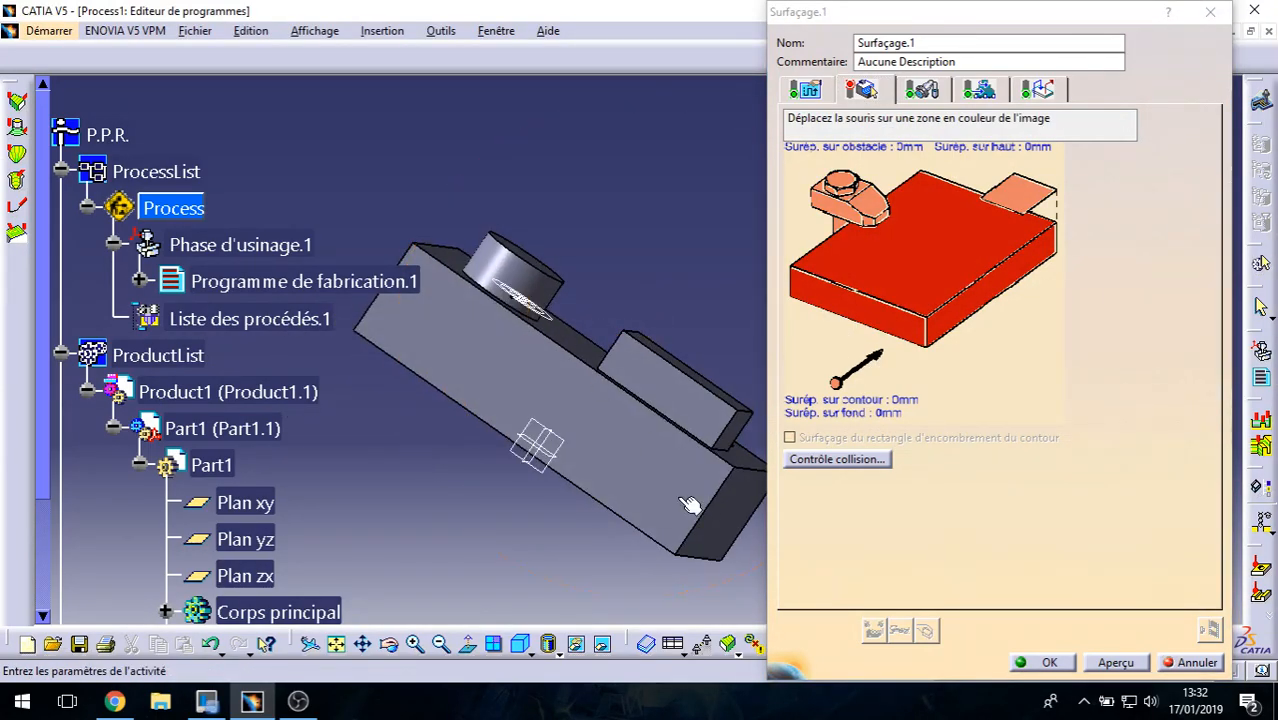
click(602, 644)
right_click(609, 330)
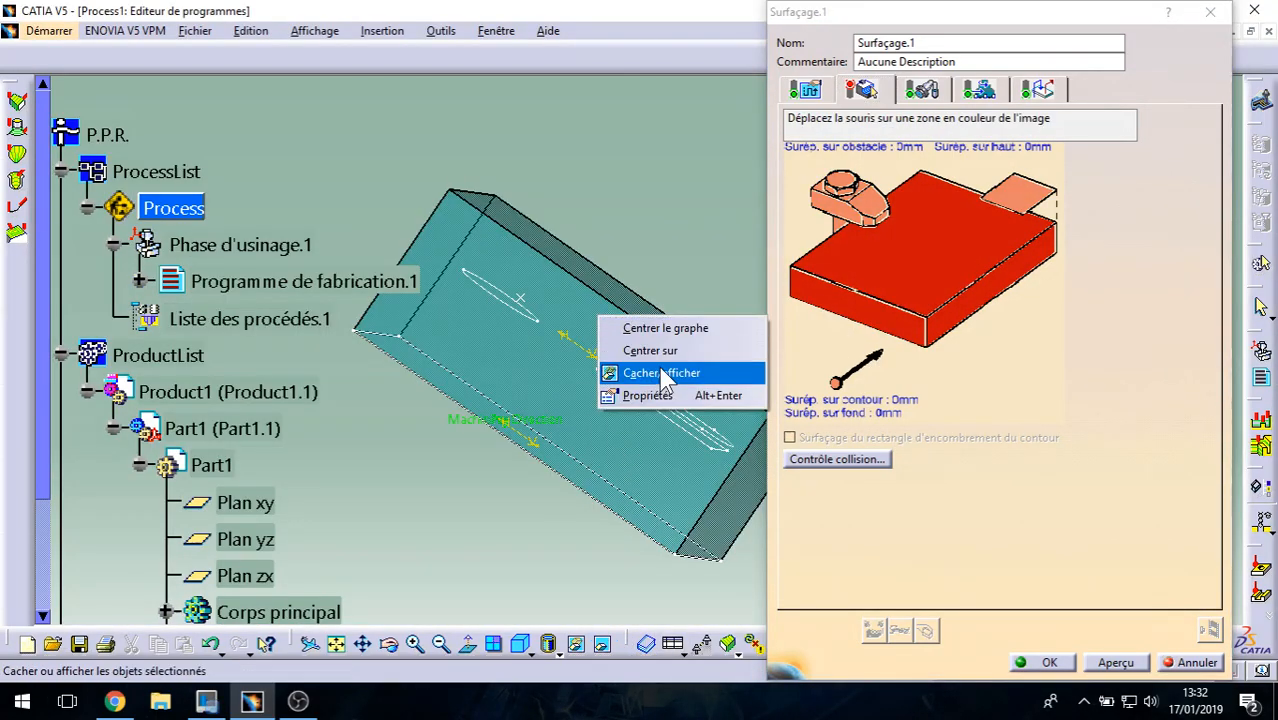
click(642, 370)
click(604, 651)
Step: Select the top face of the stock block as the facing operation's top plane (Haut)
mouse_move(571, 394)
middle_down()
mouse_move(541, 345)
mouse_move(471, 405)
mouse_move(535, 318)
mouse_move(565, 365)
mouse_move(628, 412)
mouse_move(601, 459)
middle_up()
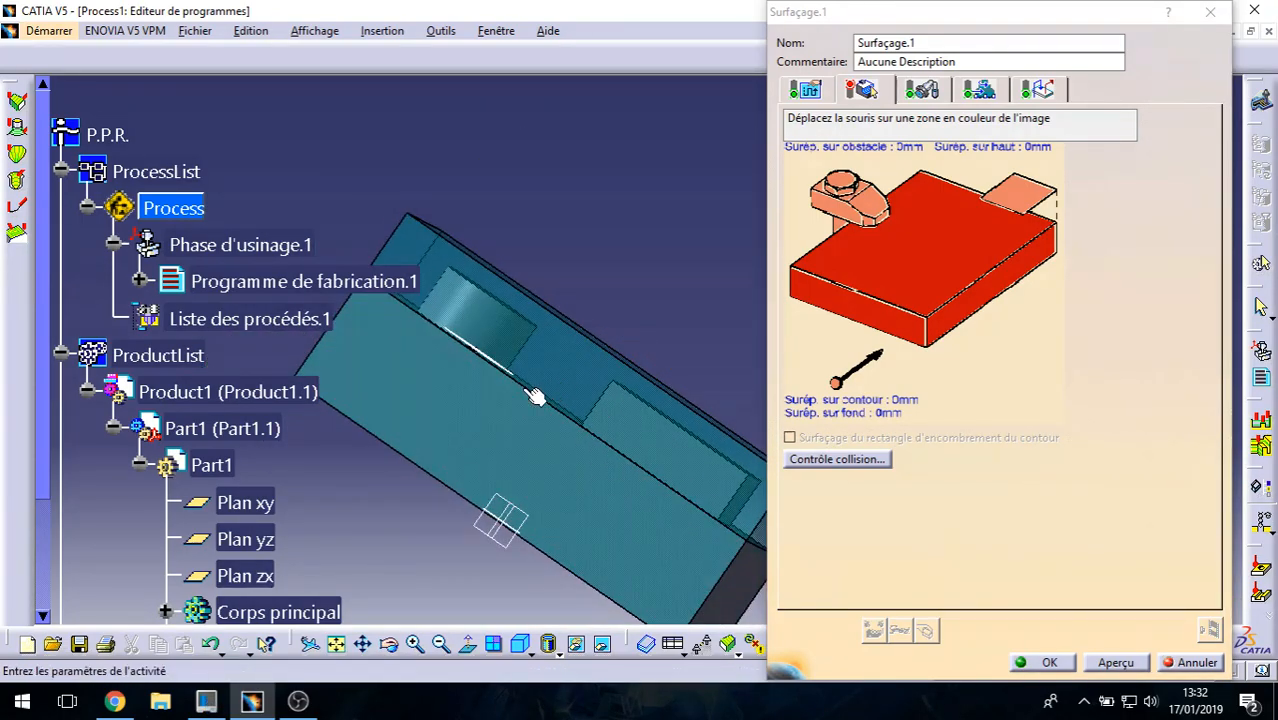
mouse_move(592, 378)
middle_down()
mouse_move(502, 379)
mouse_move(571, 379)
middle_up()
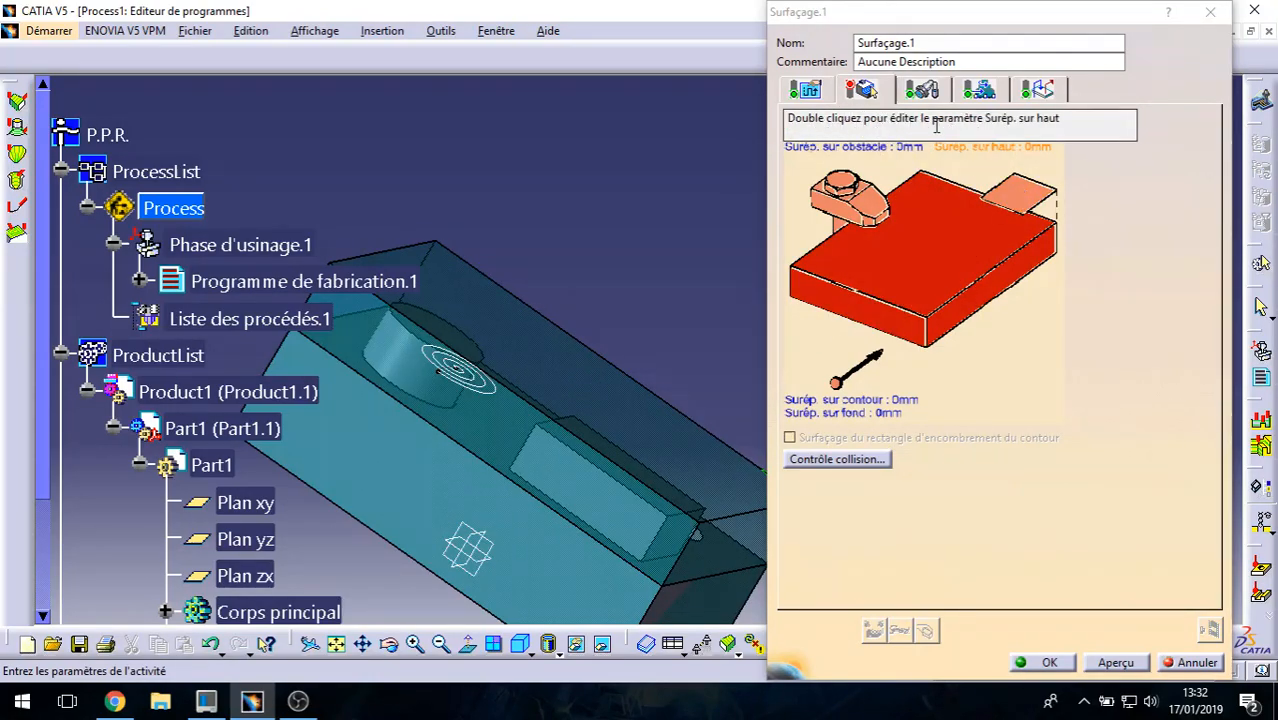
click(1022, 193)
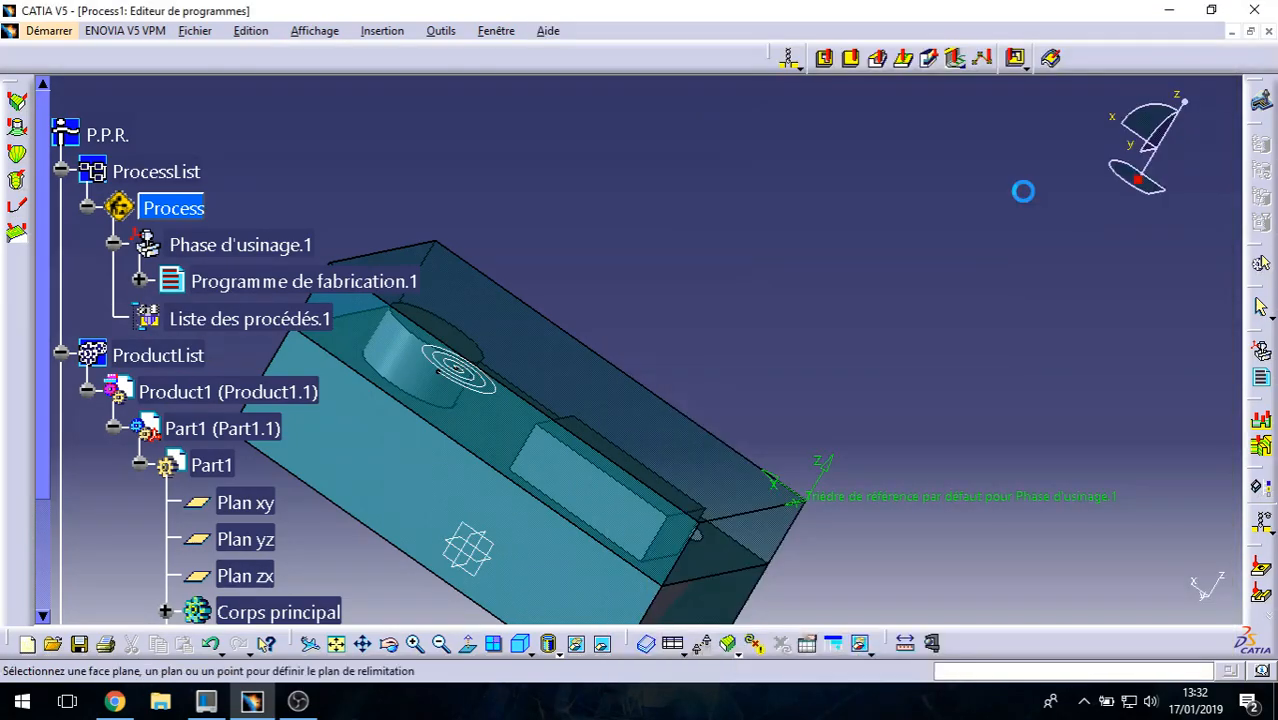
click(573, 386)
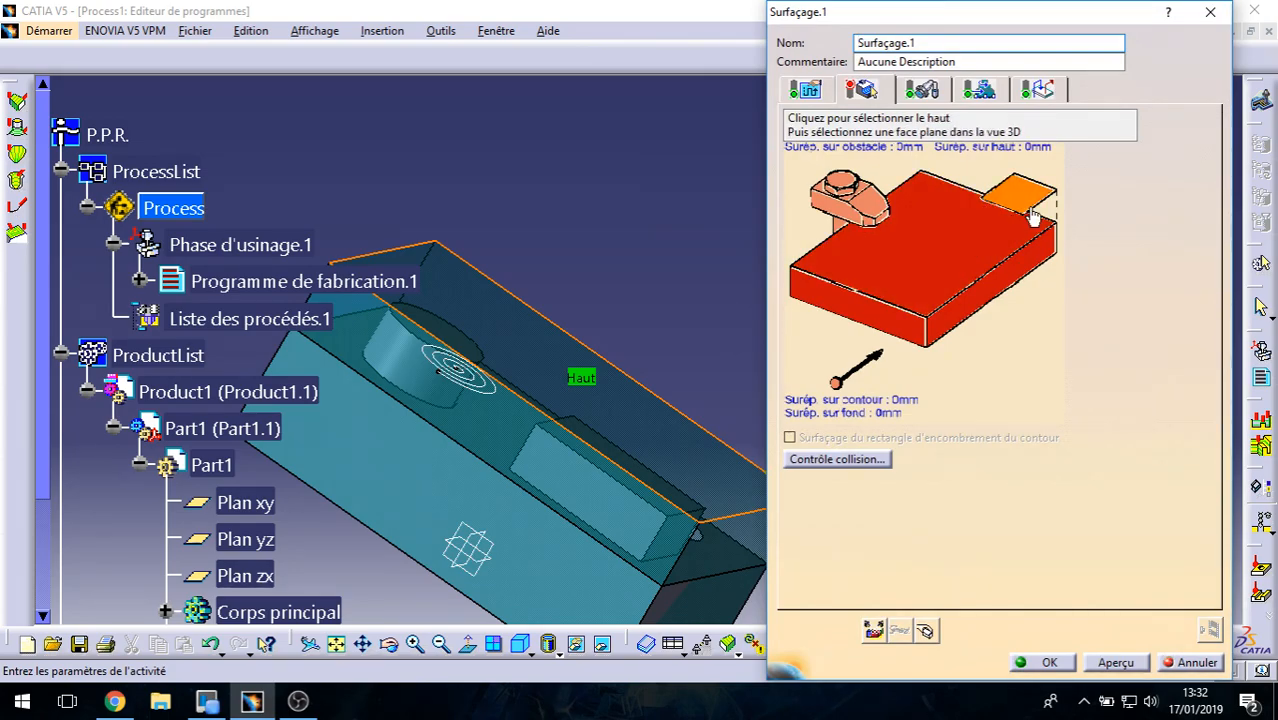
Step: Hide the stock block and define the facing contour (Flanc) from the four outer edges of the part's underside
click(980, 307)
right_click(686, 453)
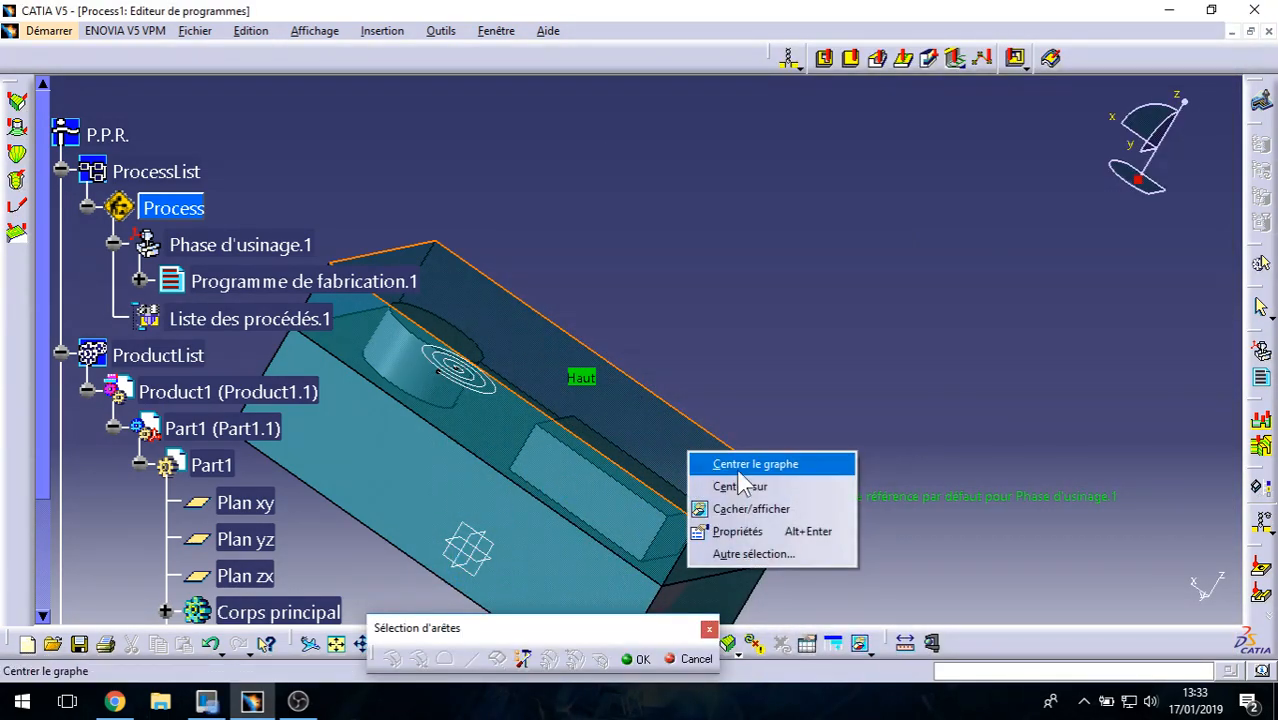
click(755, 509)
middle_drag(425, 528, 656, 383)
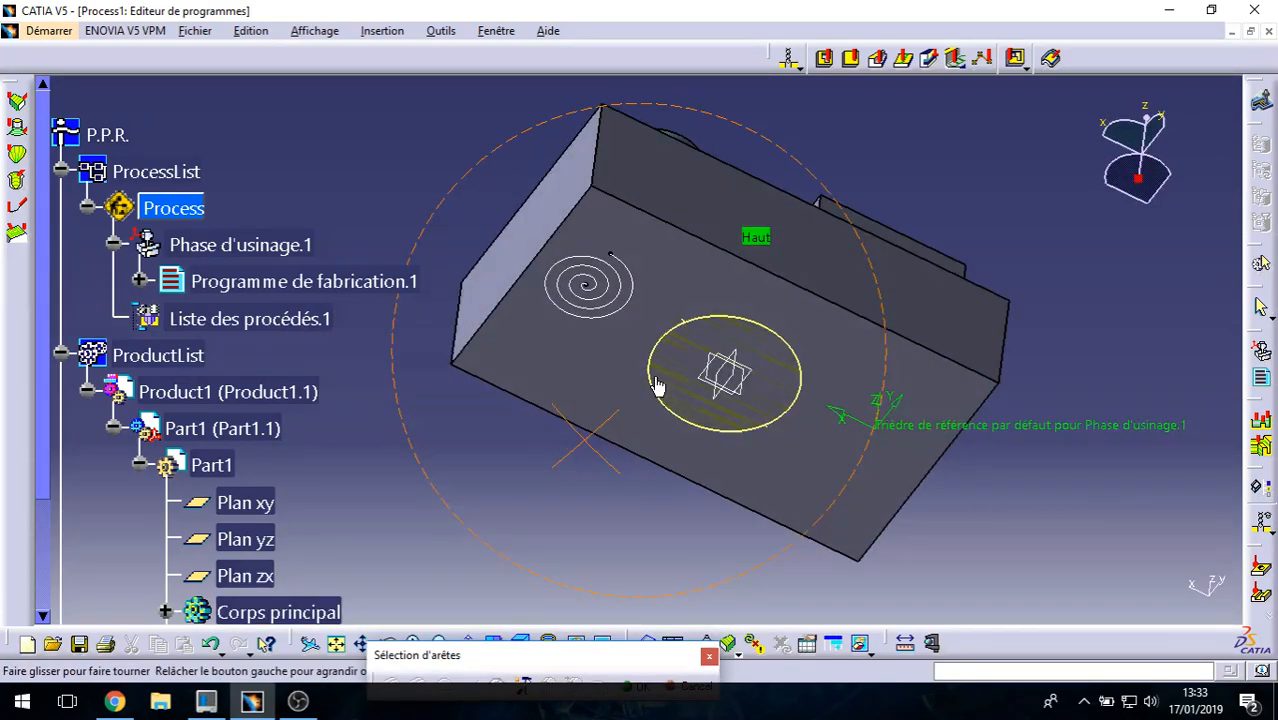
click(700, 241)
click(911, 493)
click(663, 470)
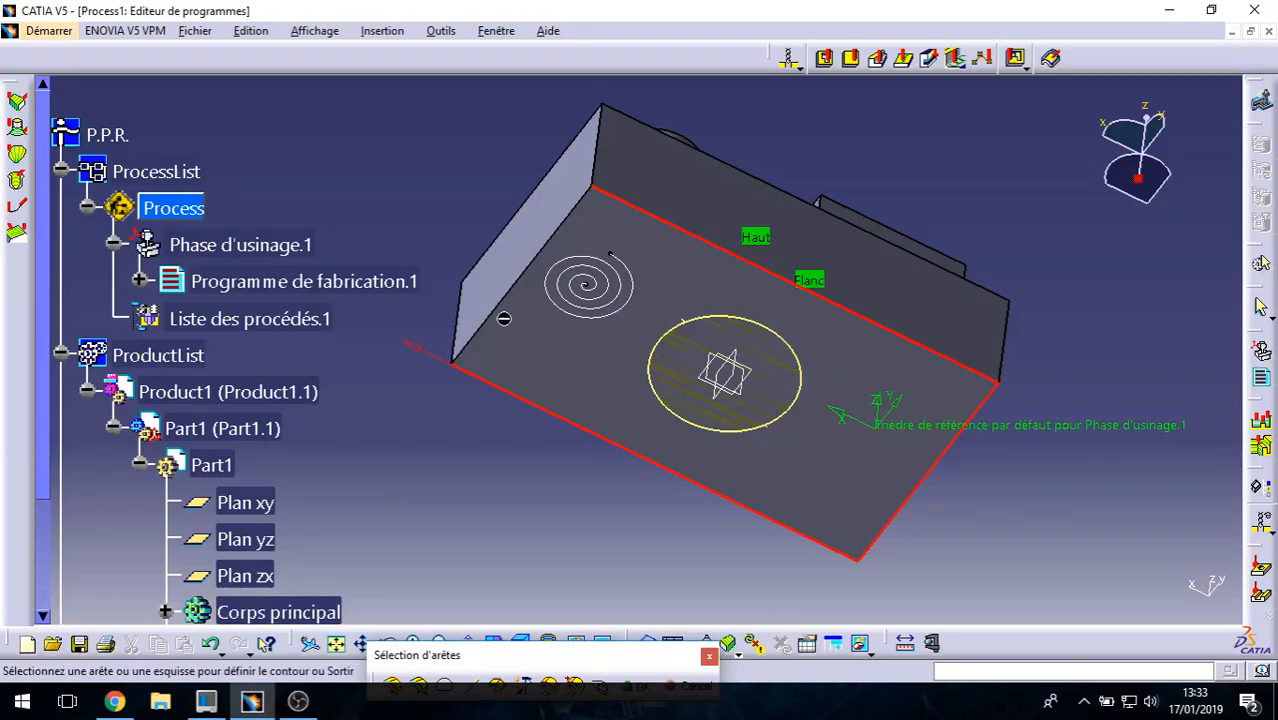
click(508, 310)
middle_drag(556, 248, 520, 371)
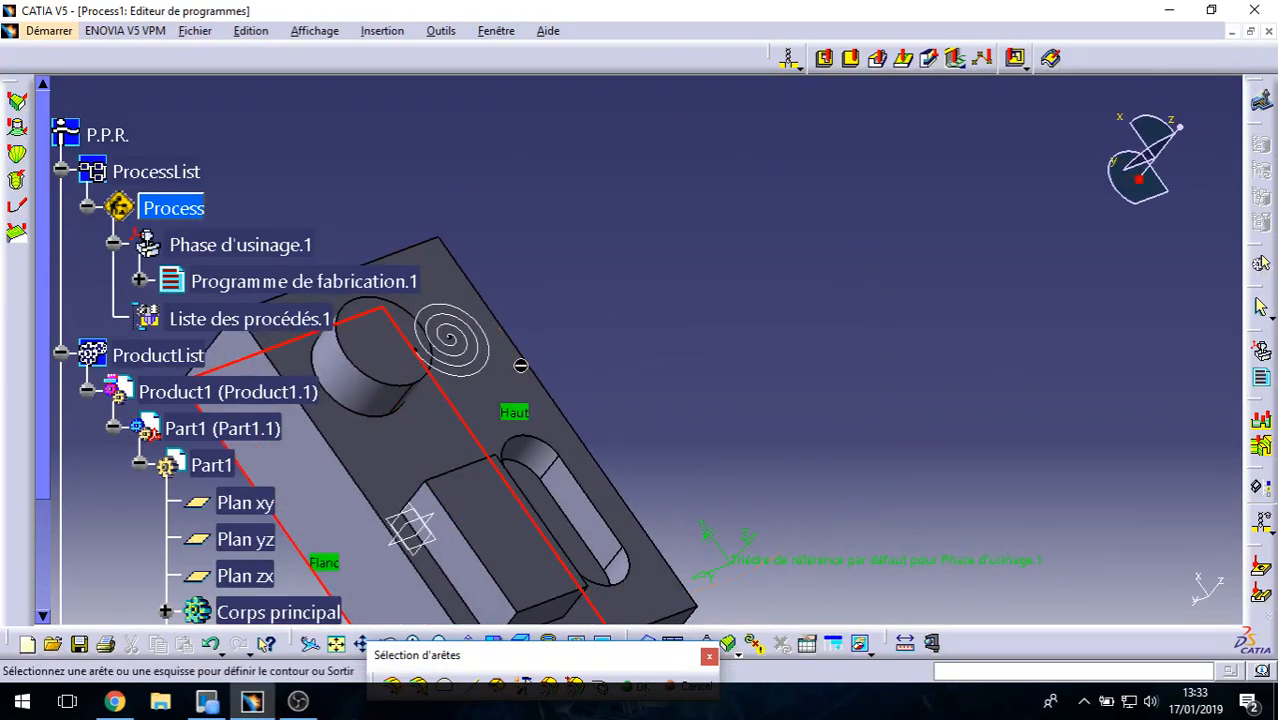
middle_drag(713, 460, 895, 330)
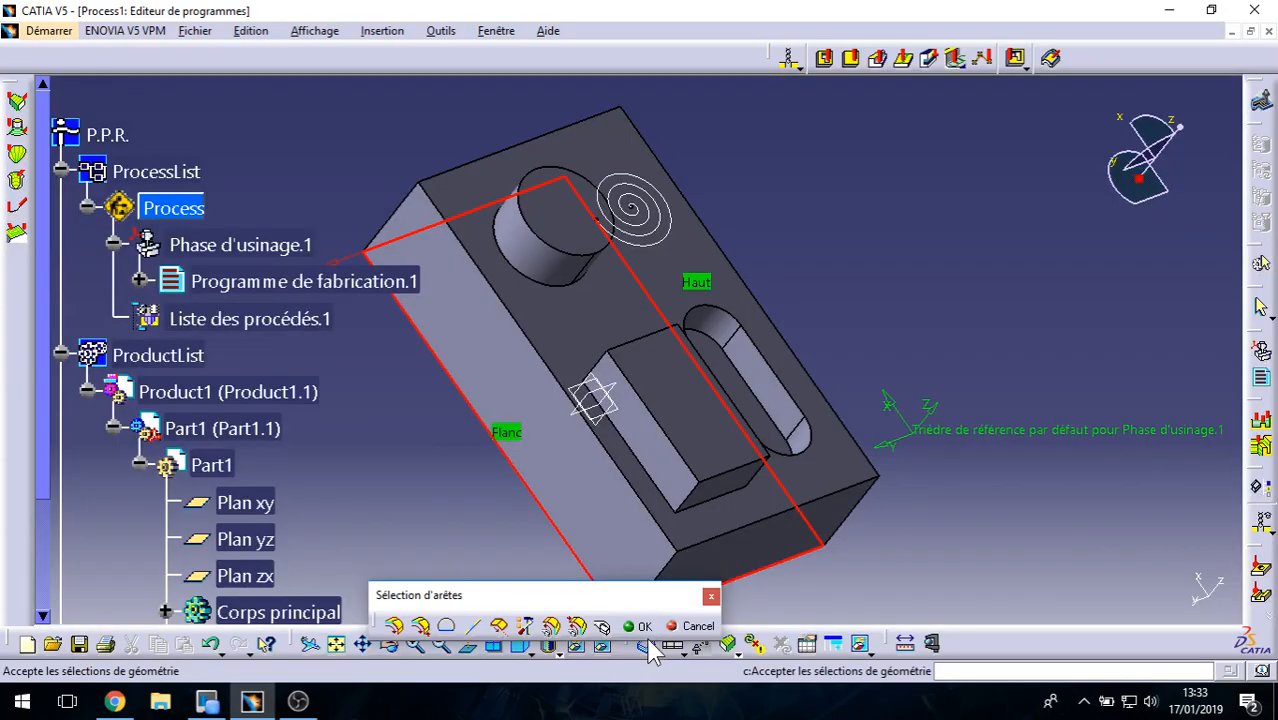
click(651, 622)
Step: Select the top face of the rectangular boss as the facing operation's bottom (Fond)
click(957, 263)
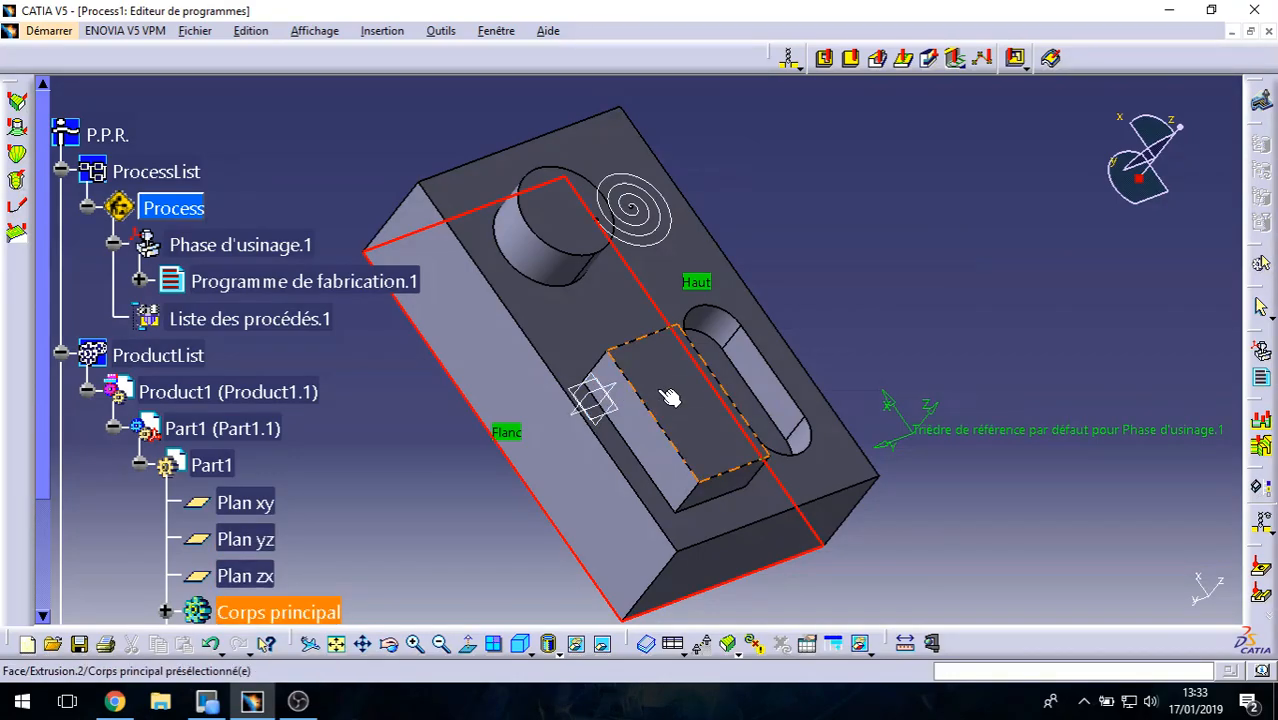
click(669, 397)
middle_drag(668, 425, 655, 303)
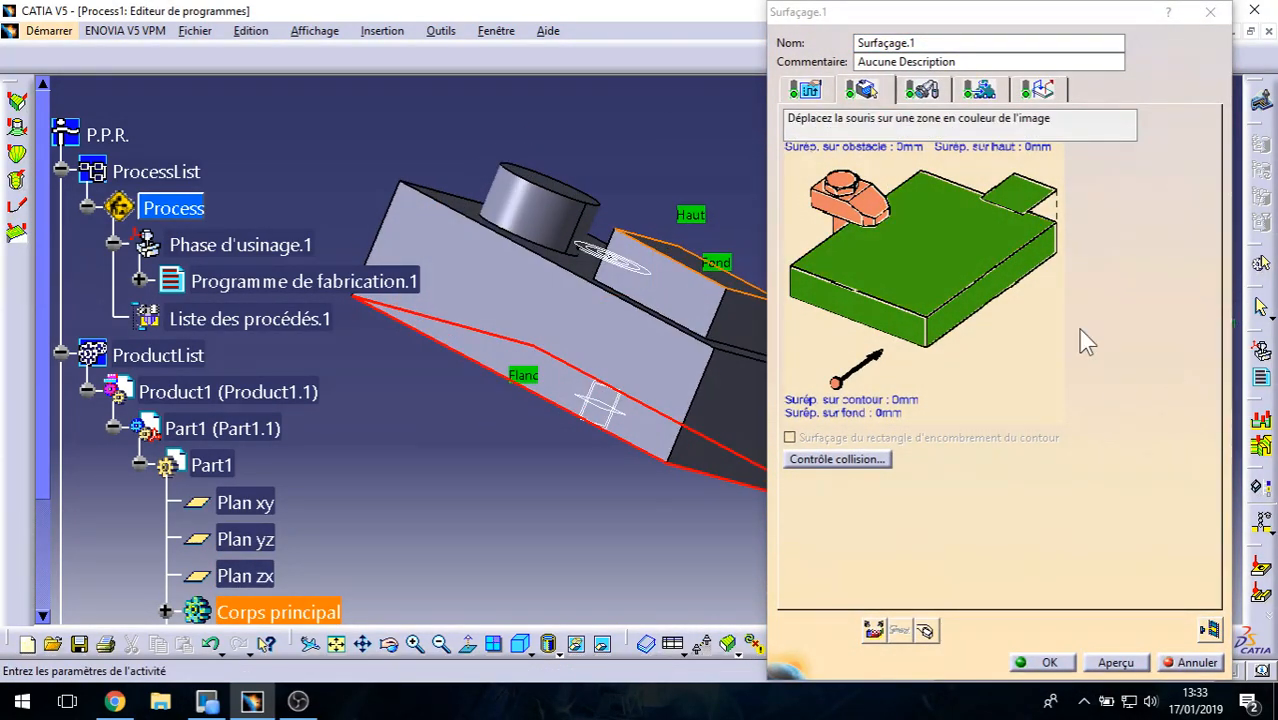
Step: Compute the facing toolpath and examine its depth levels above the bosses from the side
click(1210, 632)
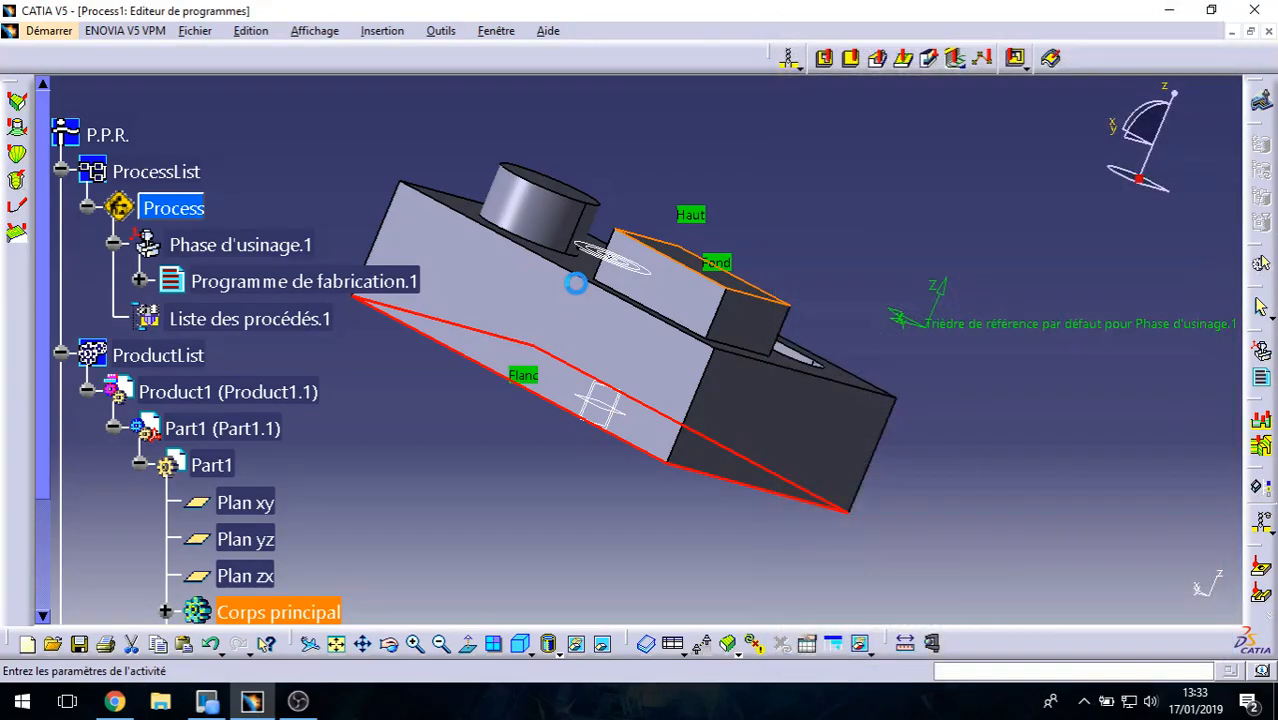
middle_drag(577, 345, 757, 219)
middle_drag(829, 260, 799, 277)
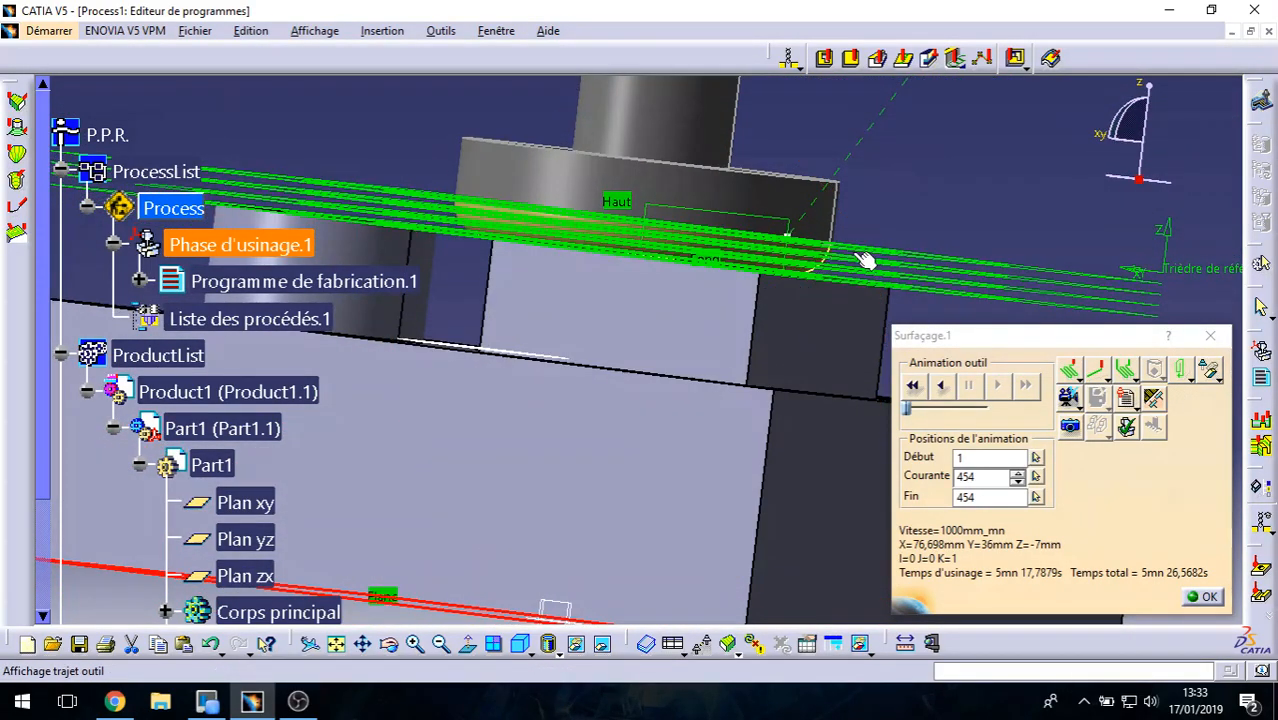
middle_drag(862, 334, 790, 445)
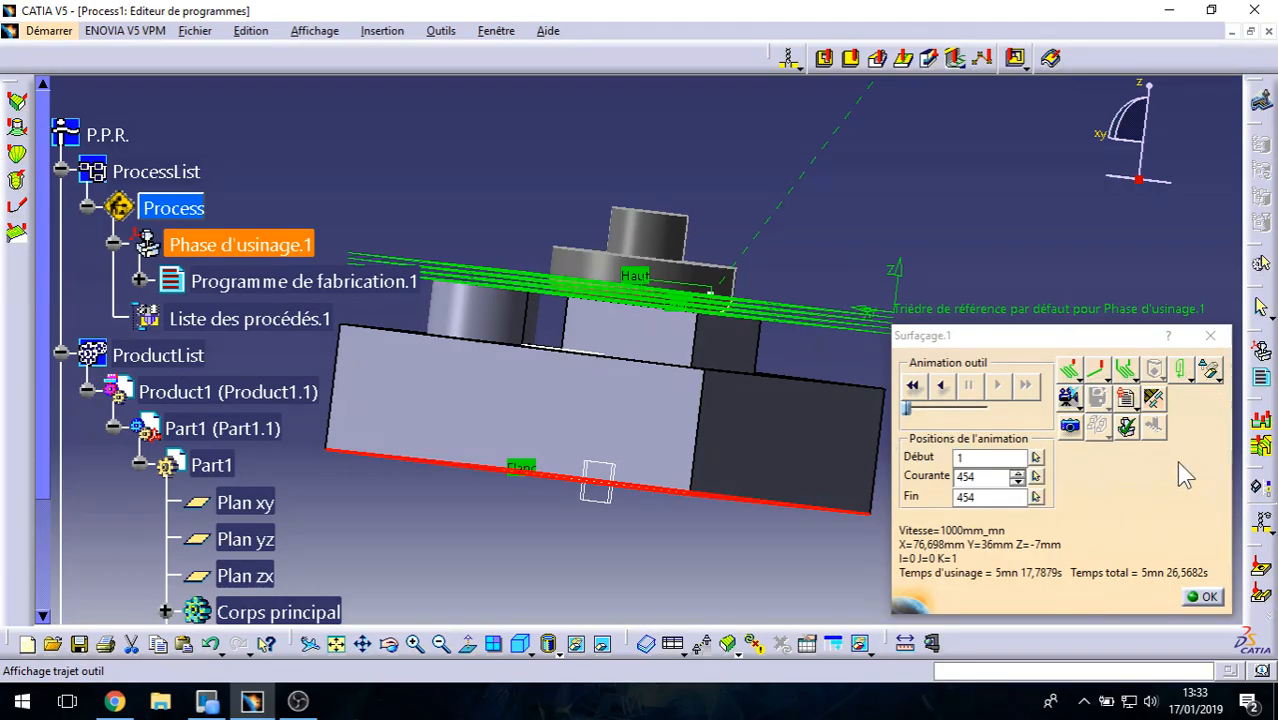
click(1207, 597)
Step: Try a tool diameter percentage of 100 in the radial settings, change it to 99, and compute and examine the facing toolpath
click(810, 91)
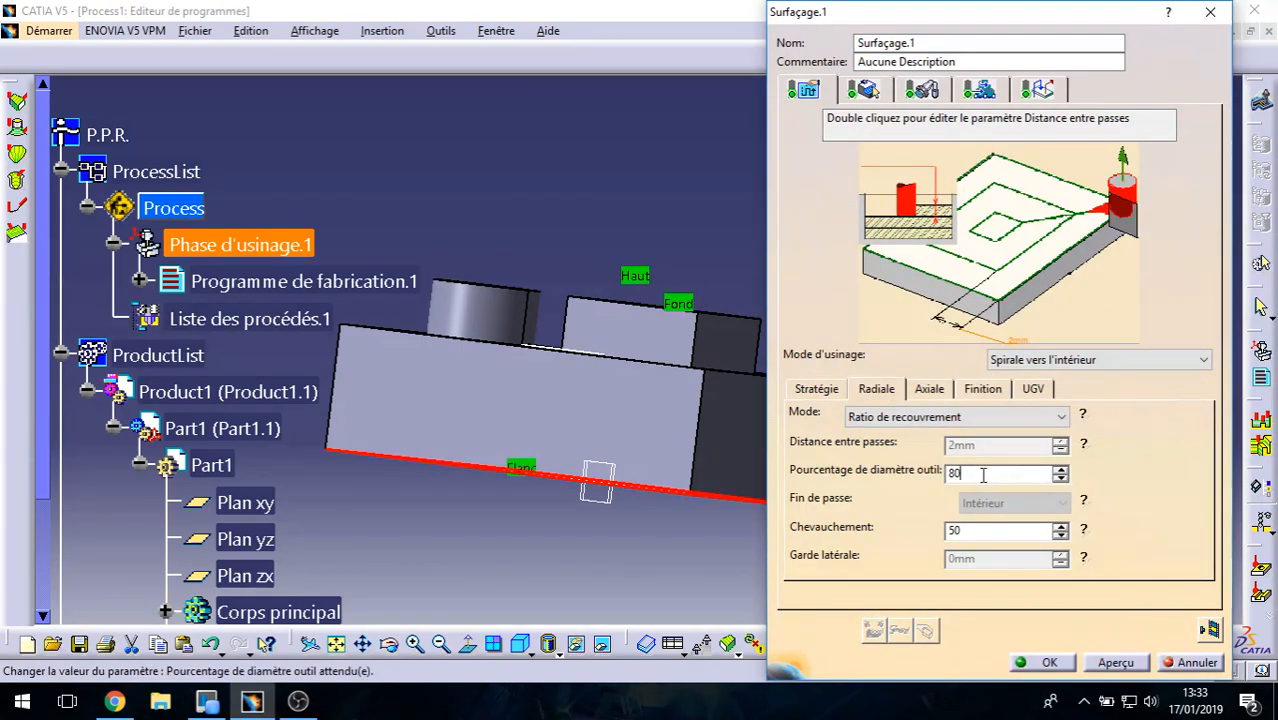
key(Return)
text(100)
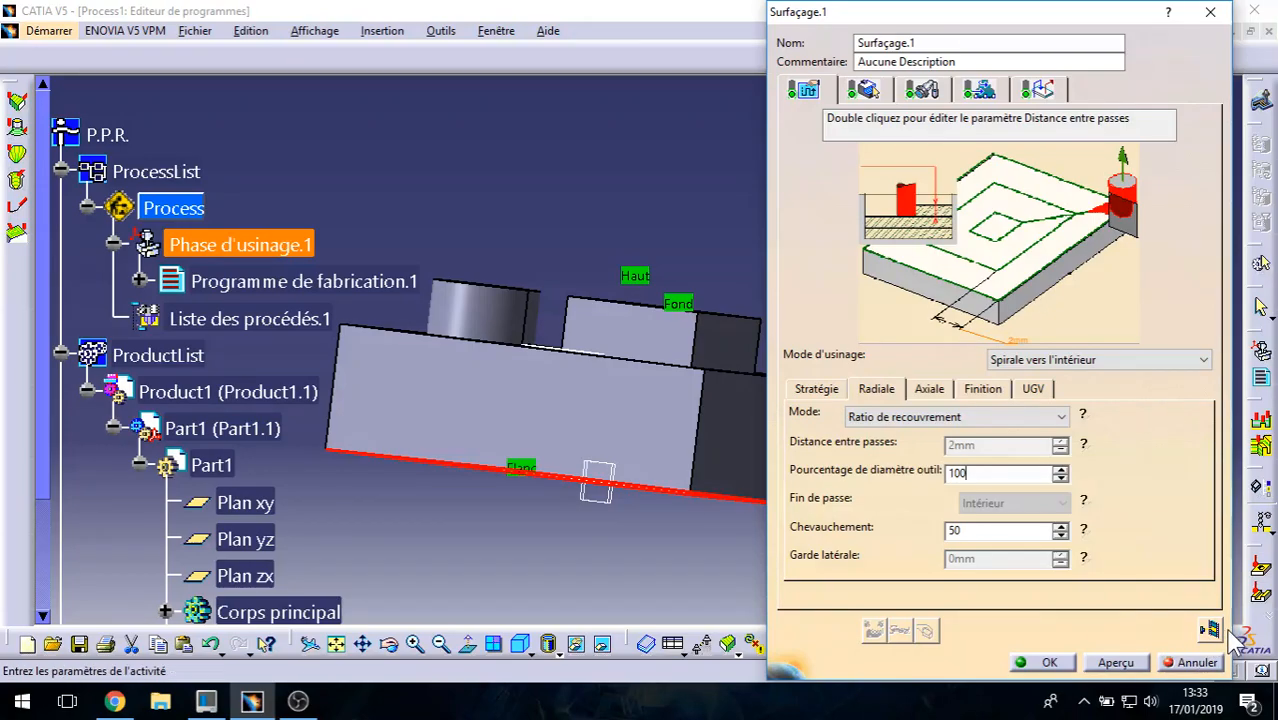
key(Return)
click(777, 398)
click(1197, 617)
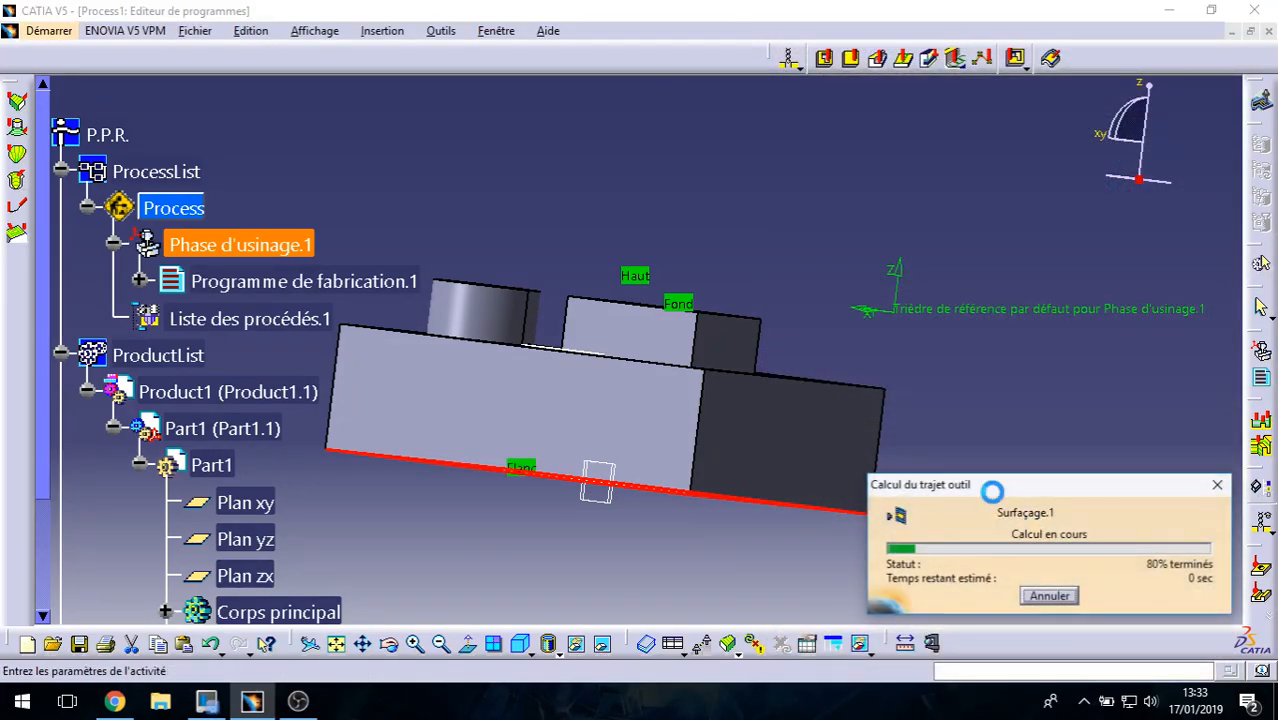
middle_drag(736, 343, 629, 486)
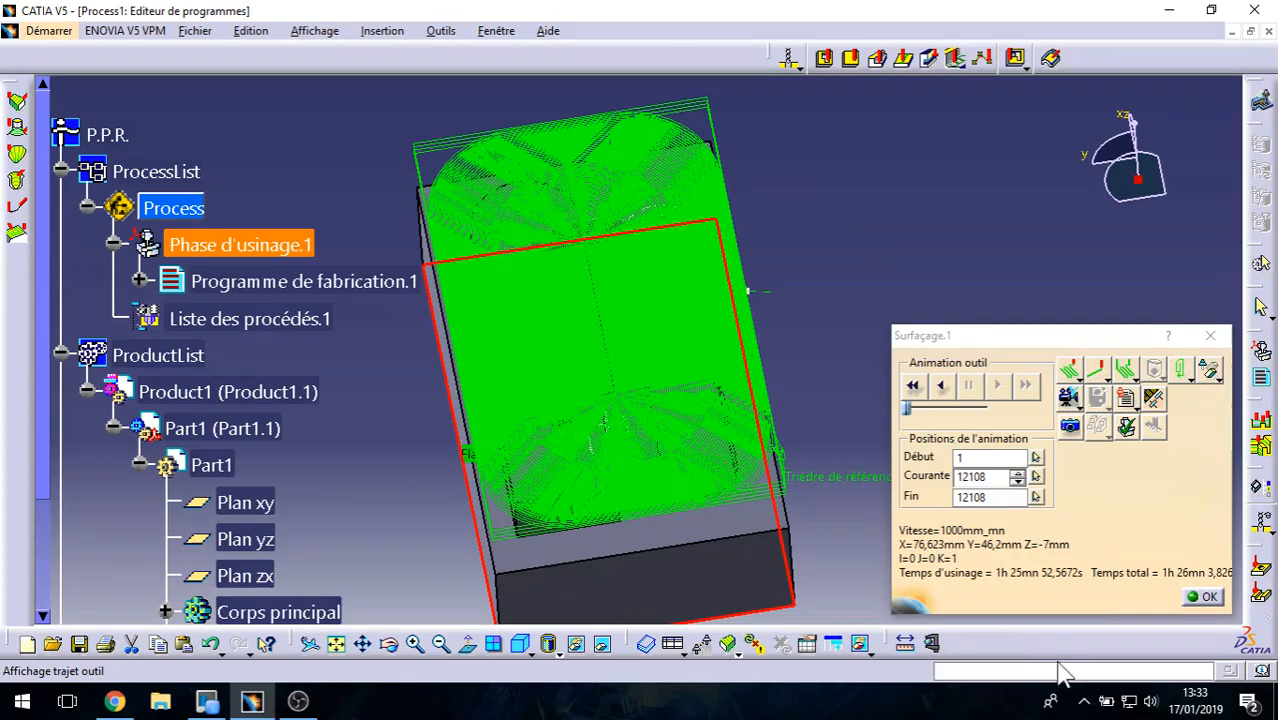
click(1205, 597)
Step: Try a tool diameter percentage of 10 in the radial settings, and compute and examine the facing toolpath
drag(984, 470, 944, 478)
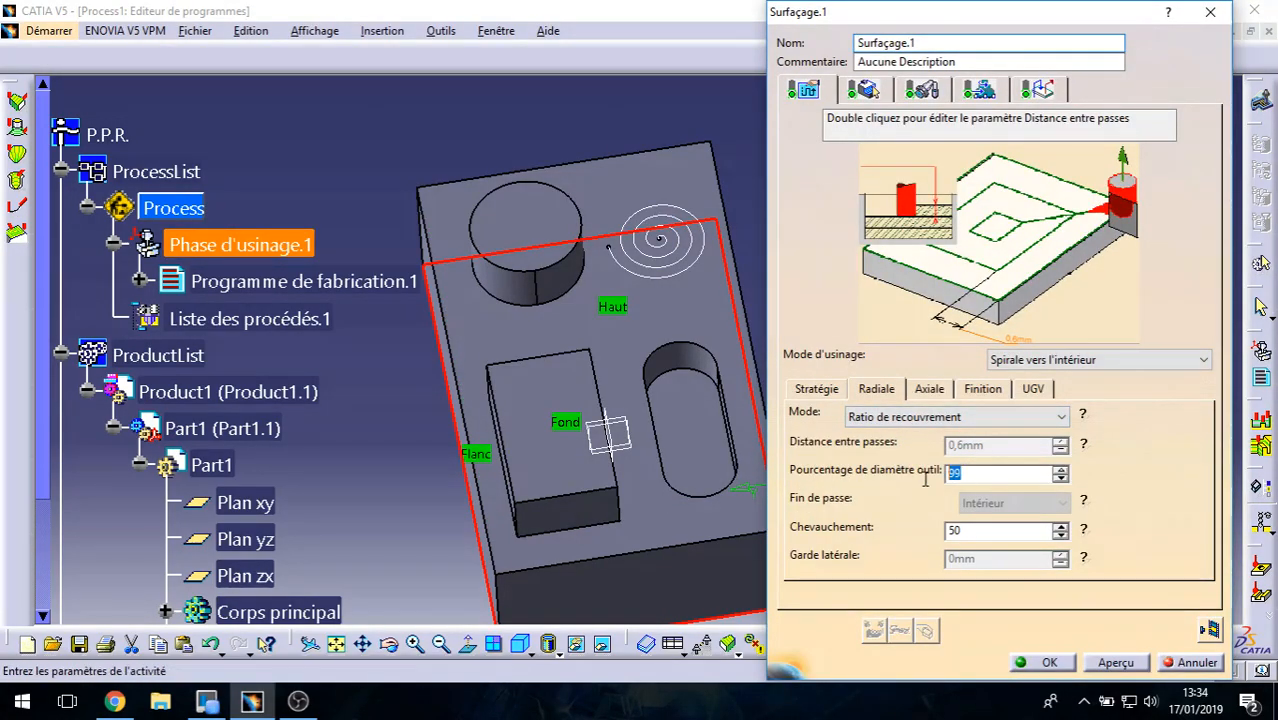
text(10)
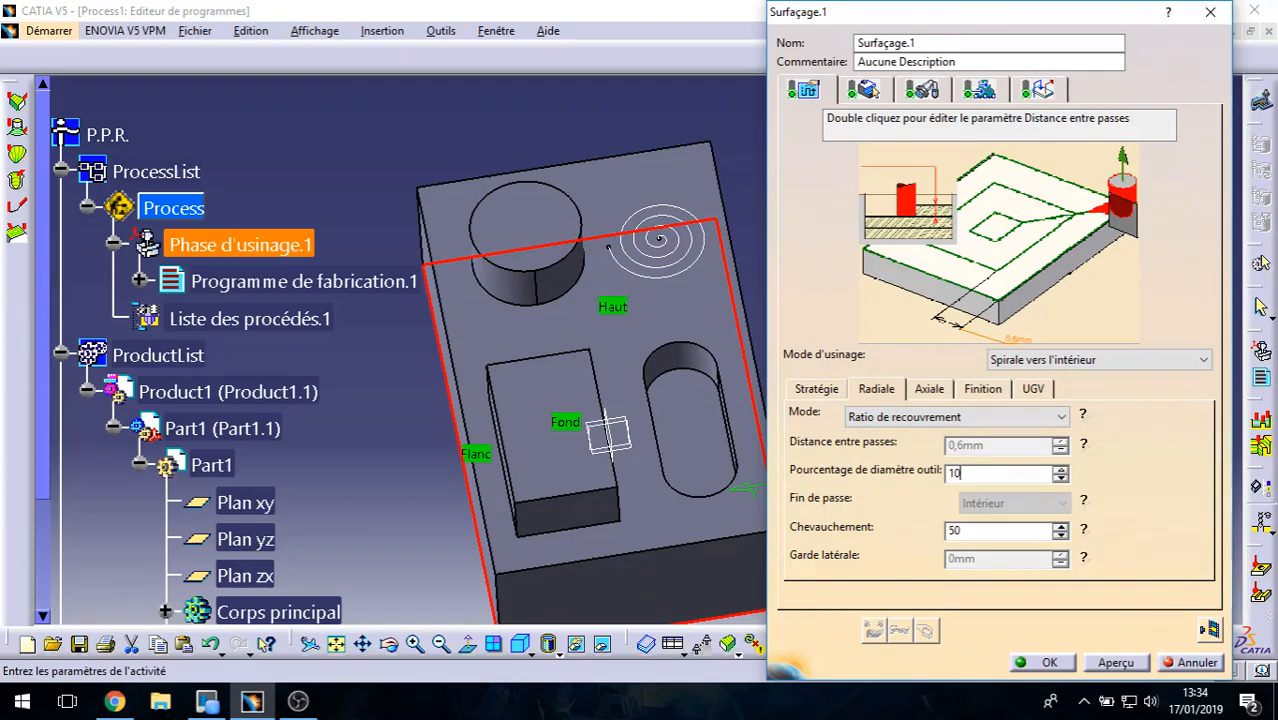
click(1207, 628)
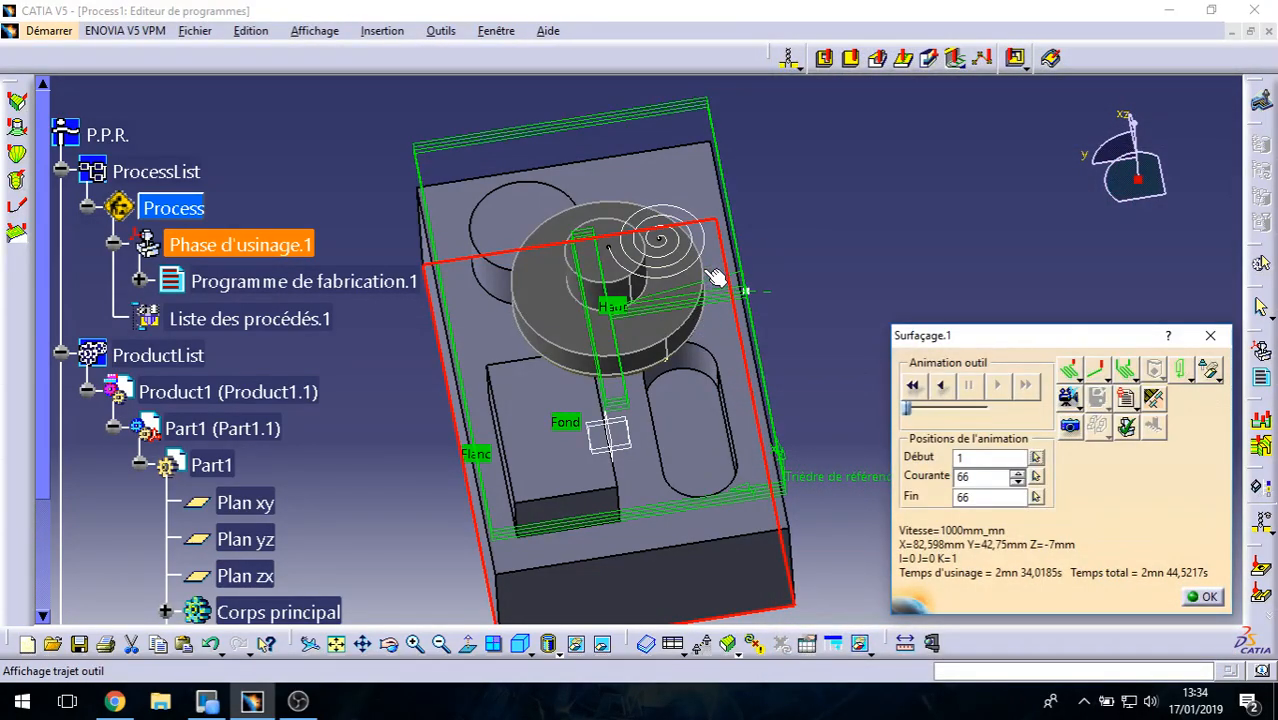
middle_drag(578, 328, 610, 370)
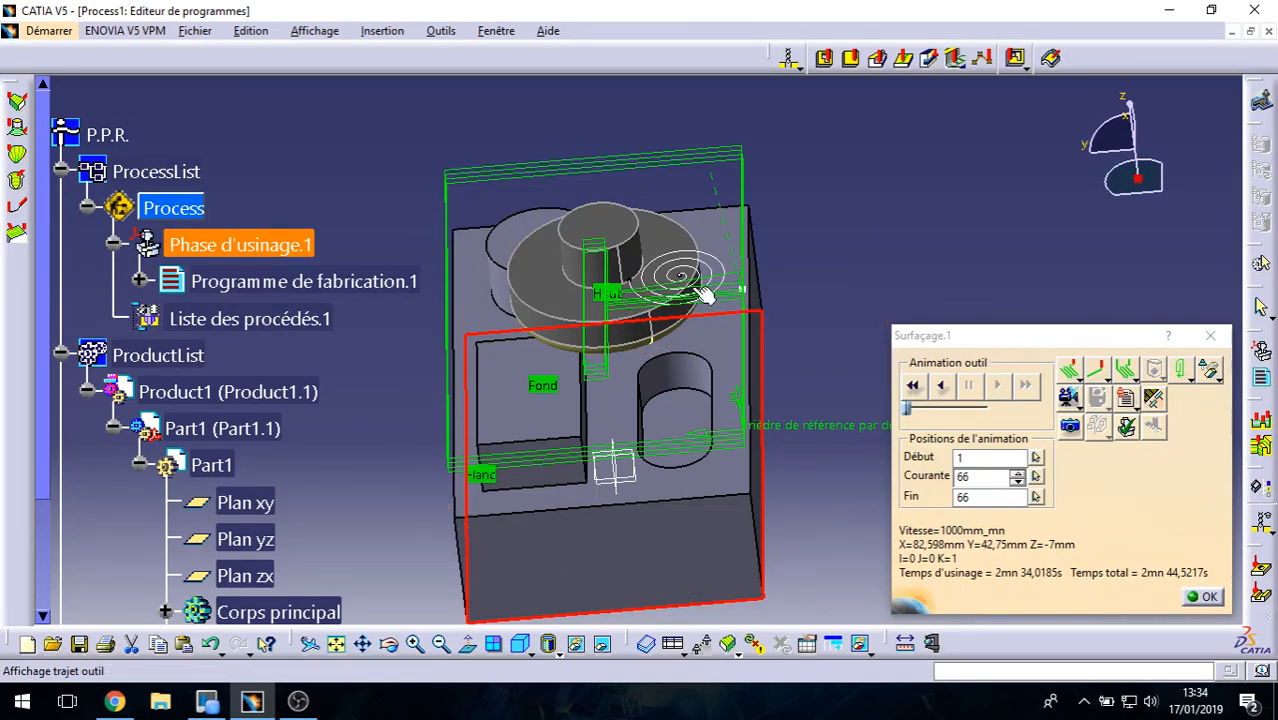
click(1203, 596)
Step: Try a tool diameter percentage of 20 for the facing operation, and compute and examine its toolpath
click(895, 470)
text(20)
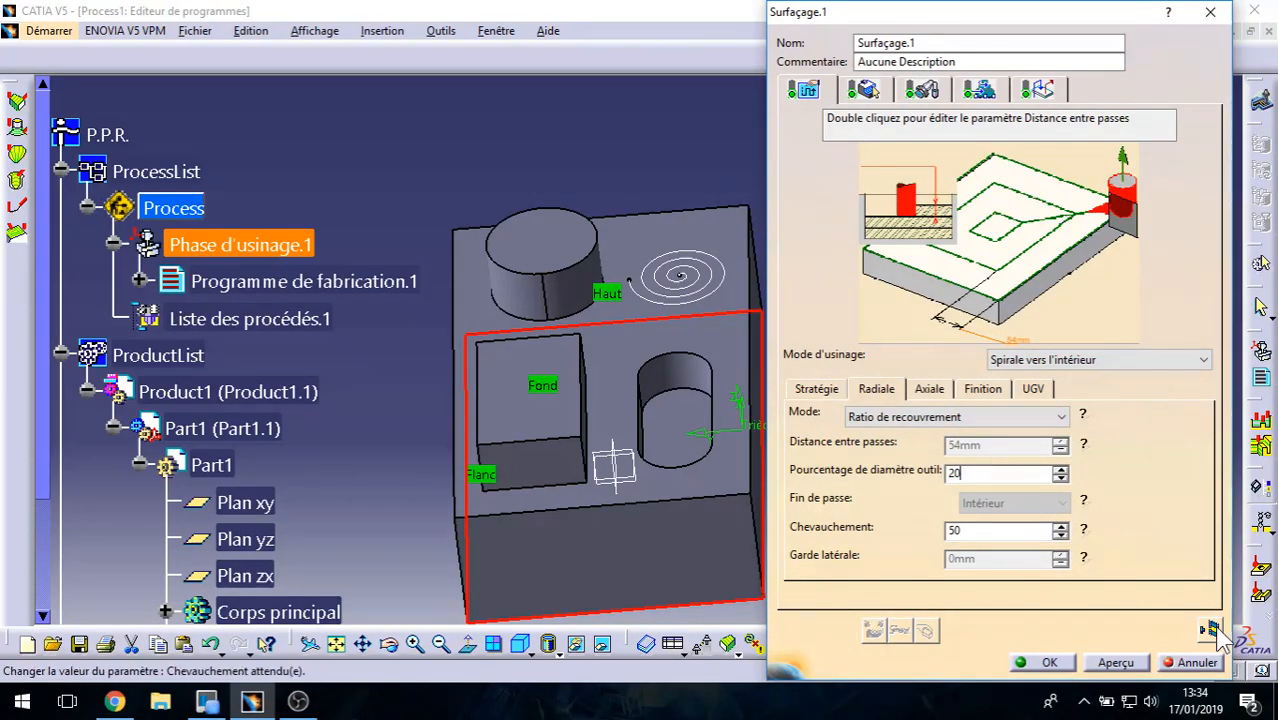
click(1209, 628)
middle_drag(612, 354, 815, 414)
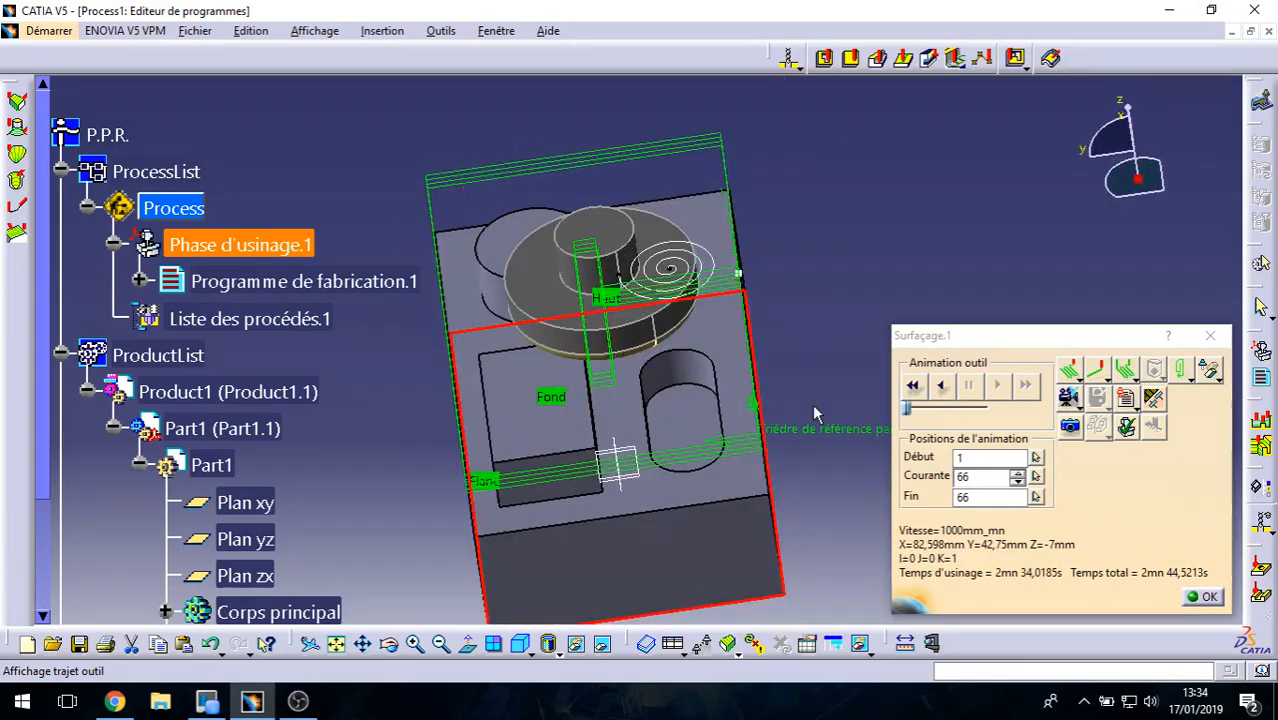
click(1203, 600)
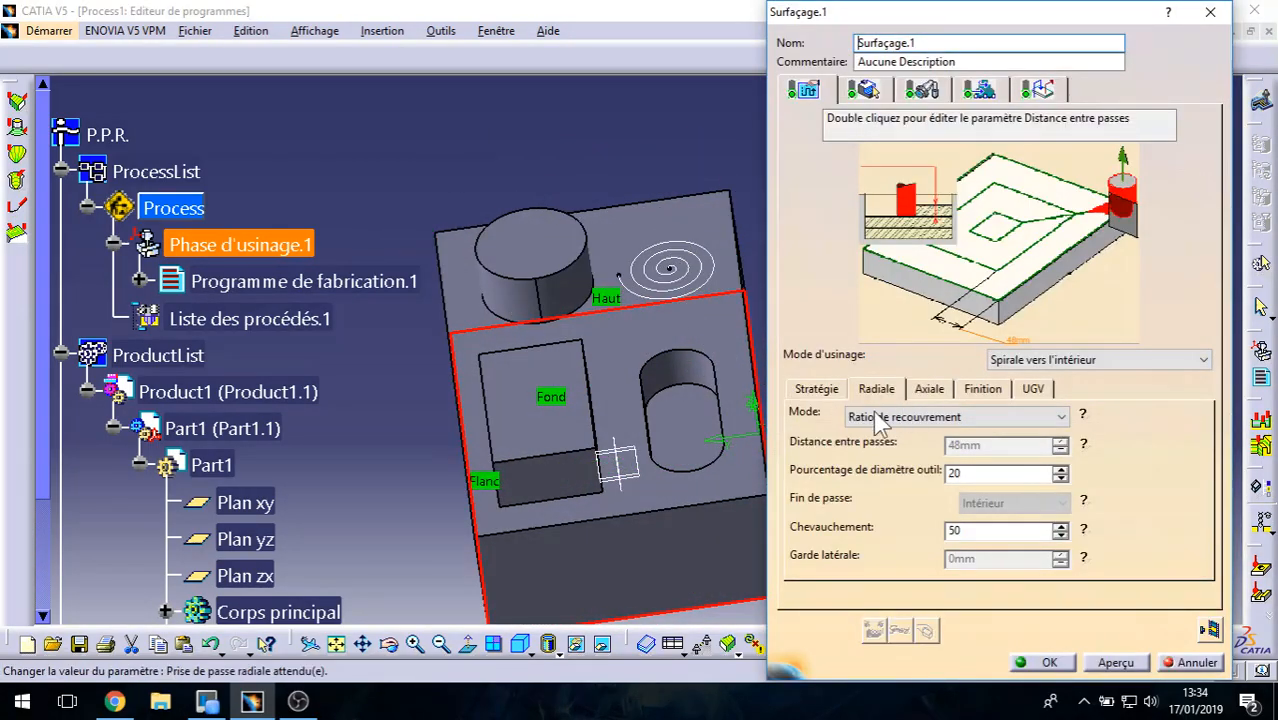
Step: Try an outside diameter (Diamètre extérieur) of 40 mm for the face mill
click(908, 92)
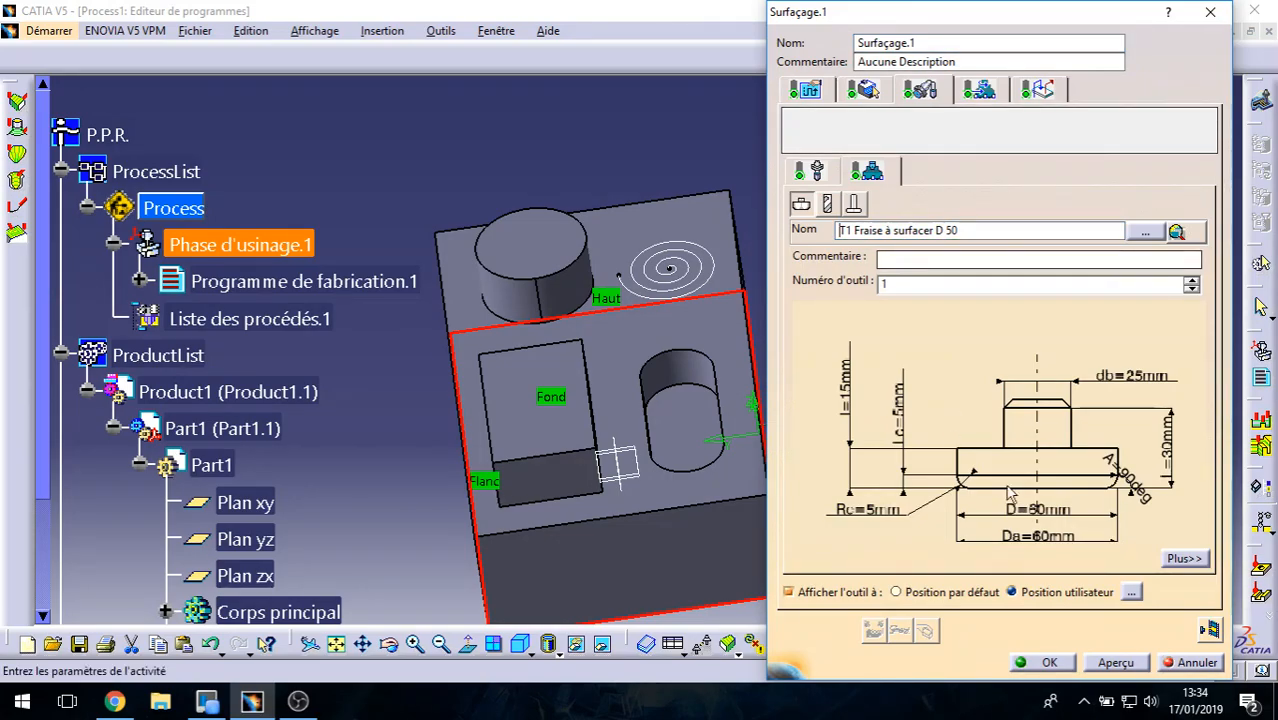
double_click(1062, 540)
text(4)
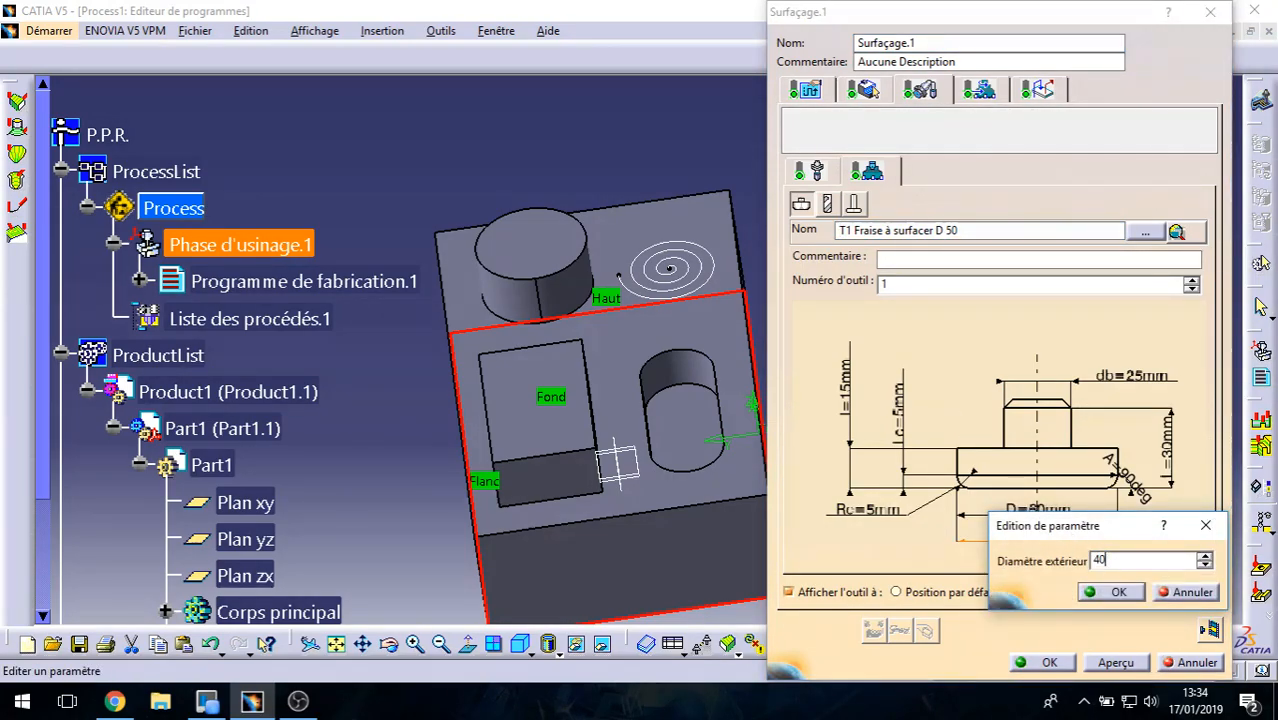
text(0)
key(Return)
Step: Compute the toolpath with the 40 mm cutter and play the material removal simulation
click(1209, 630)
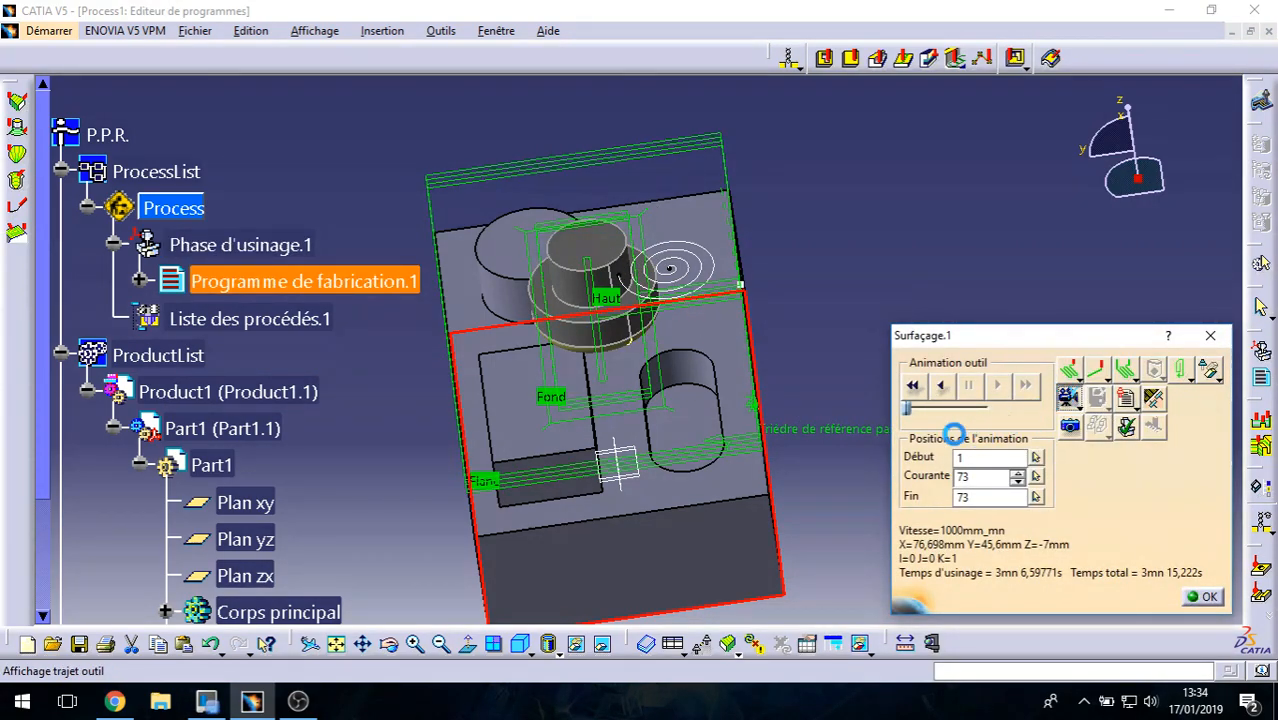
click(1068, 397)
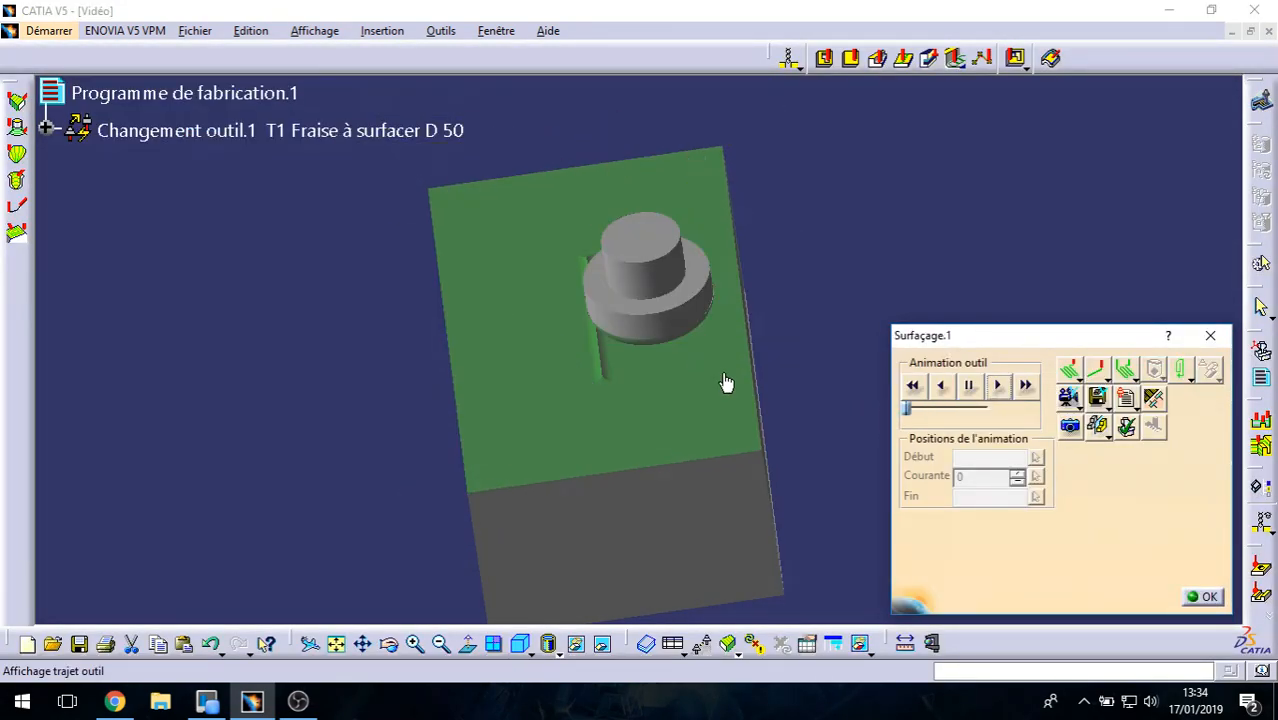
middle_drag(660, 446, 630, 330)
click(1212, 597)
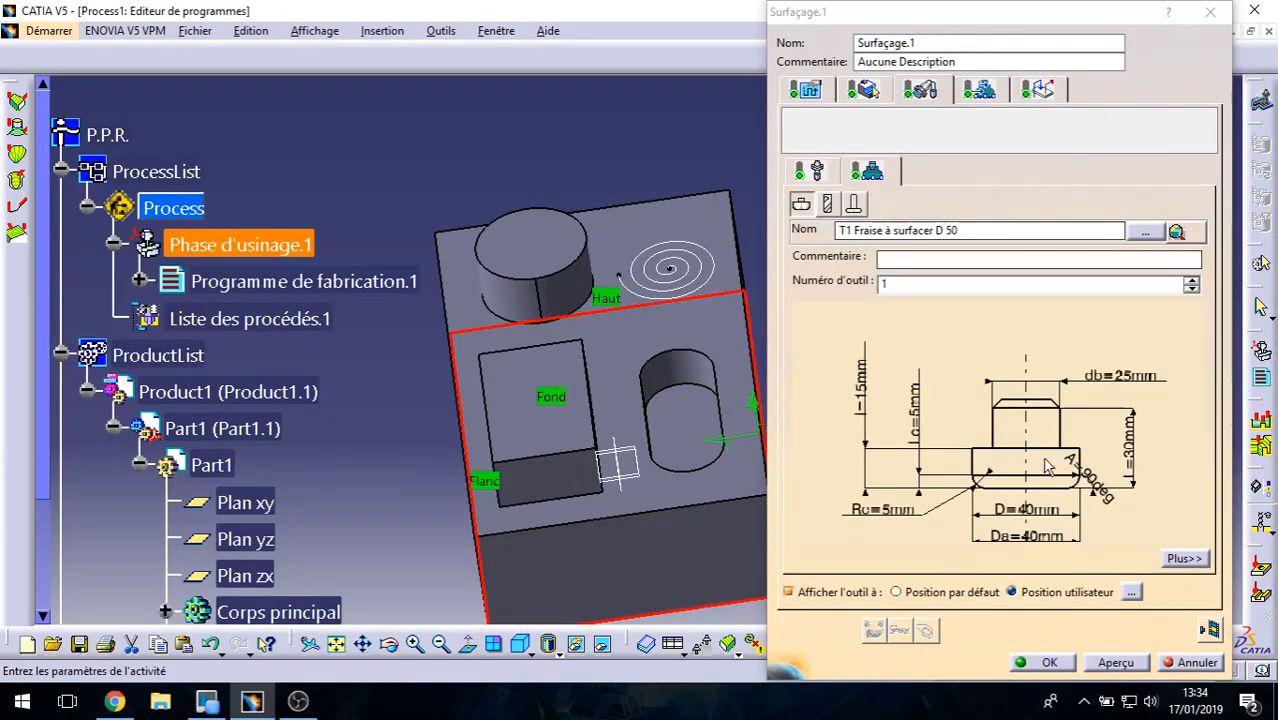
Step: Set the face mill's outside diameter to 50 mm
double_click(1058, 540)
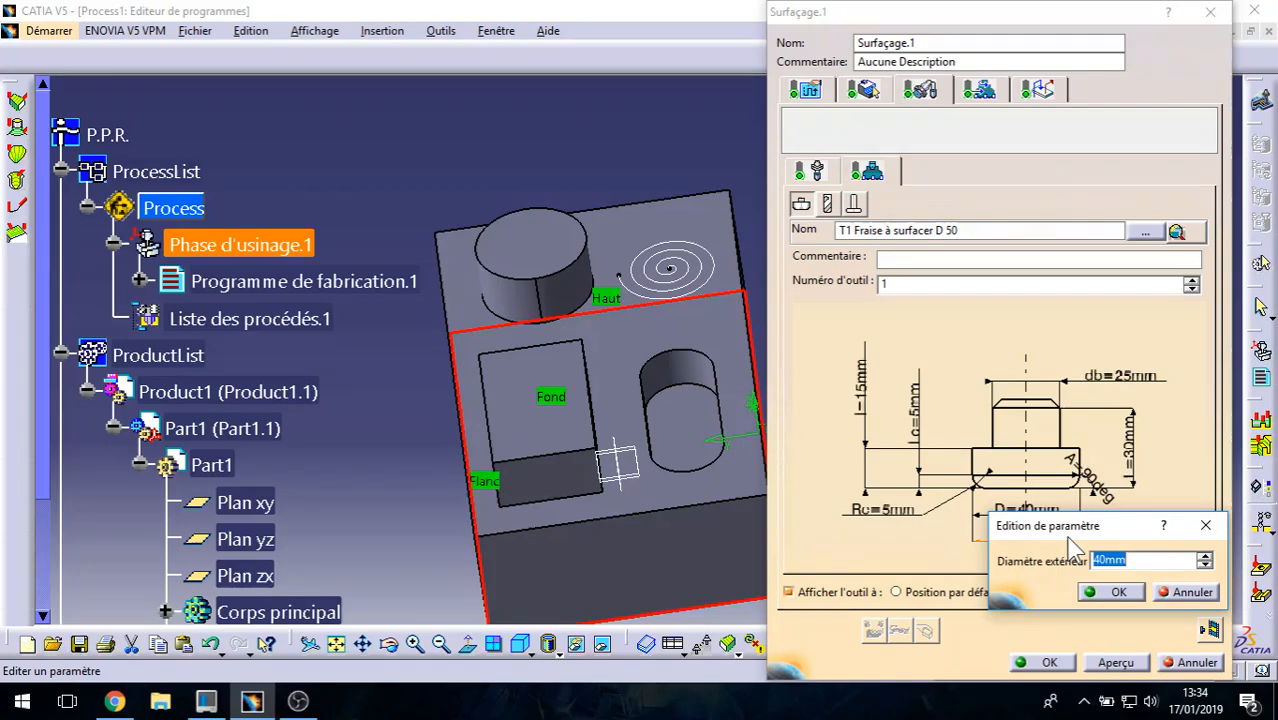
text(50)
key(Return)
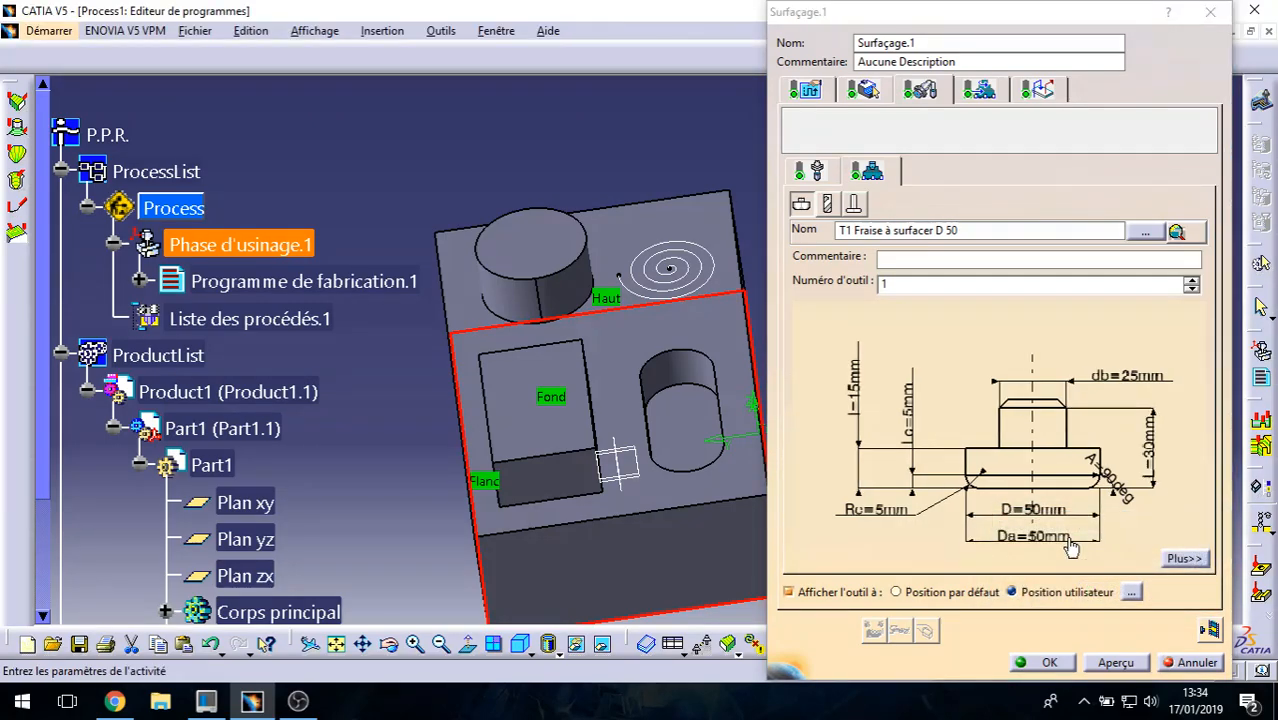
Step: Switch the facing operation's radial mode to Distance maxi and enter 30 mm as the distance between passes
click(864, 91)
click(805, 91)
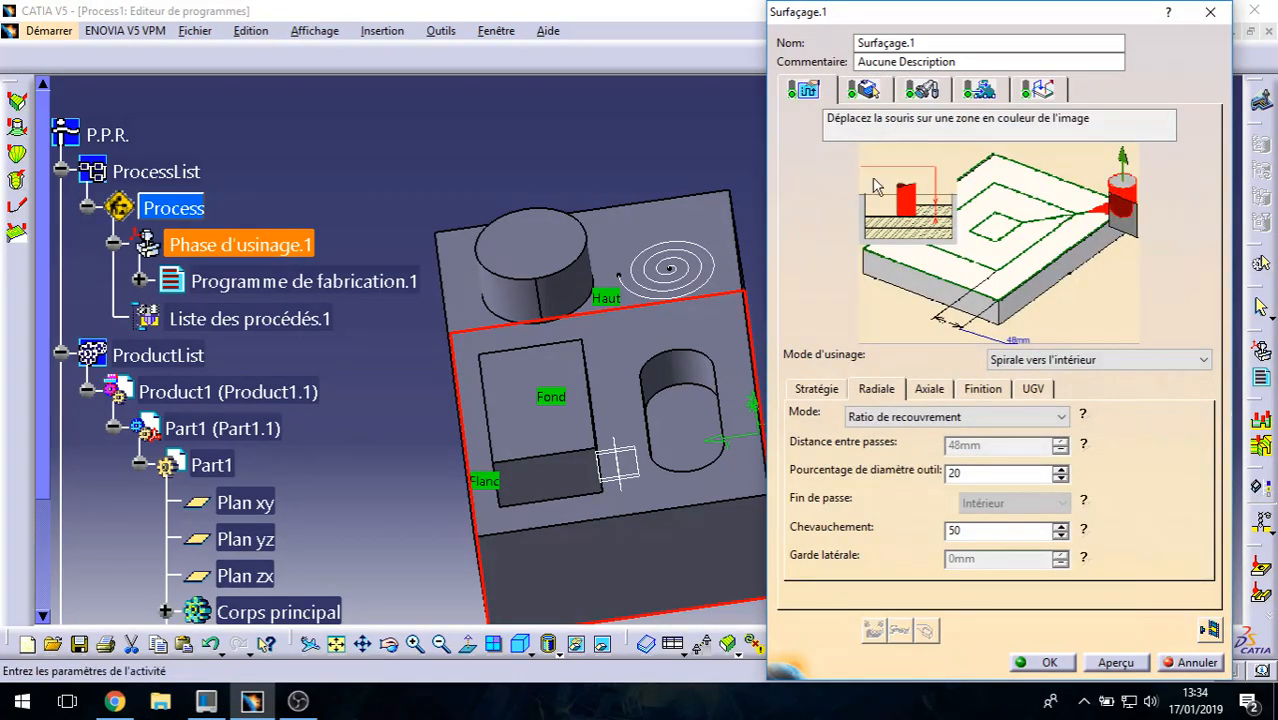
click(1030, 419)
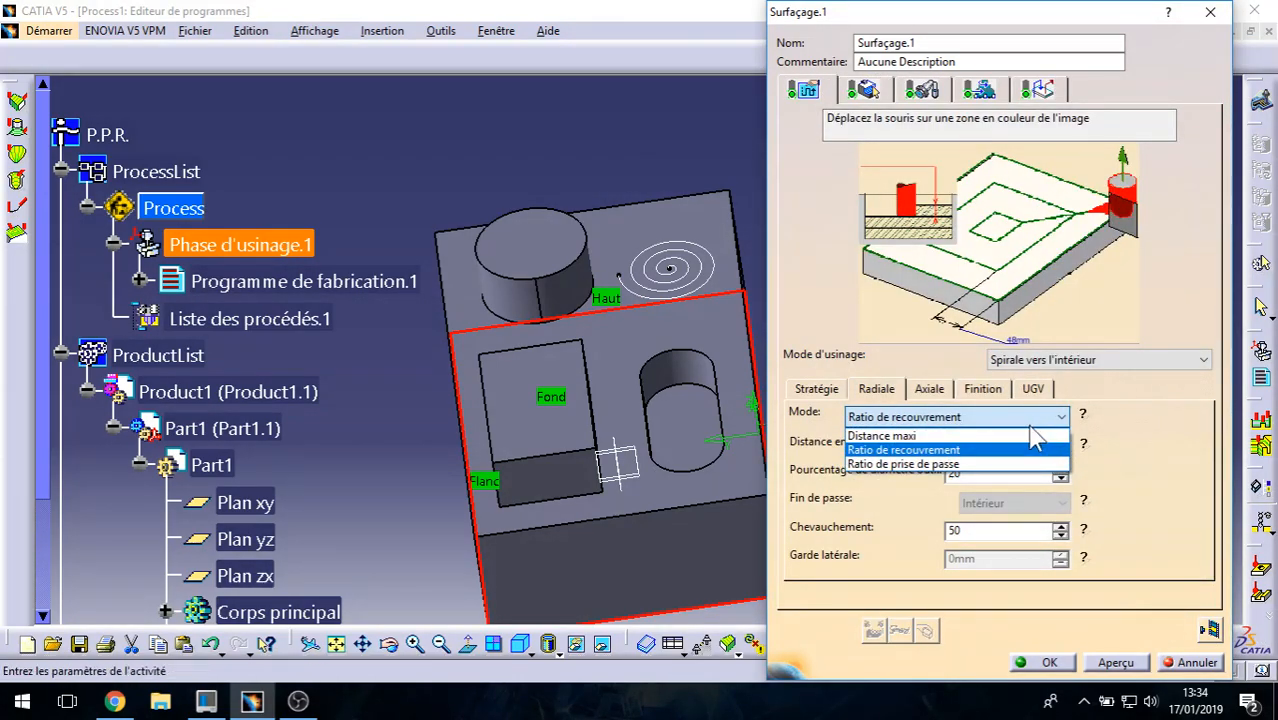
click(954, 437)
double_click(992, 445)
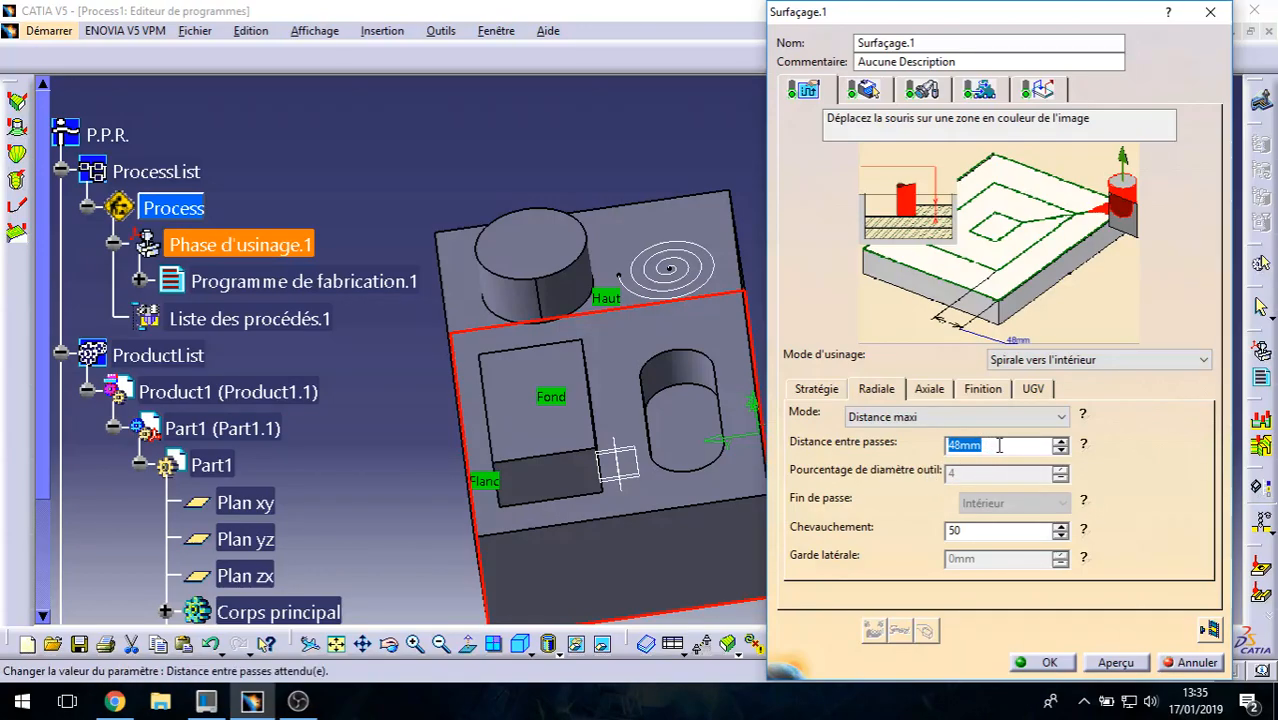
text(30)
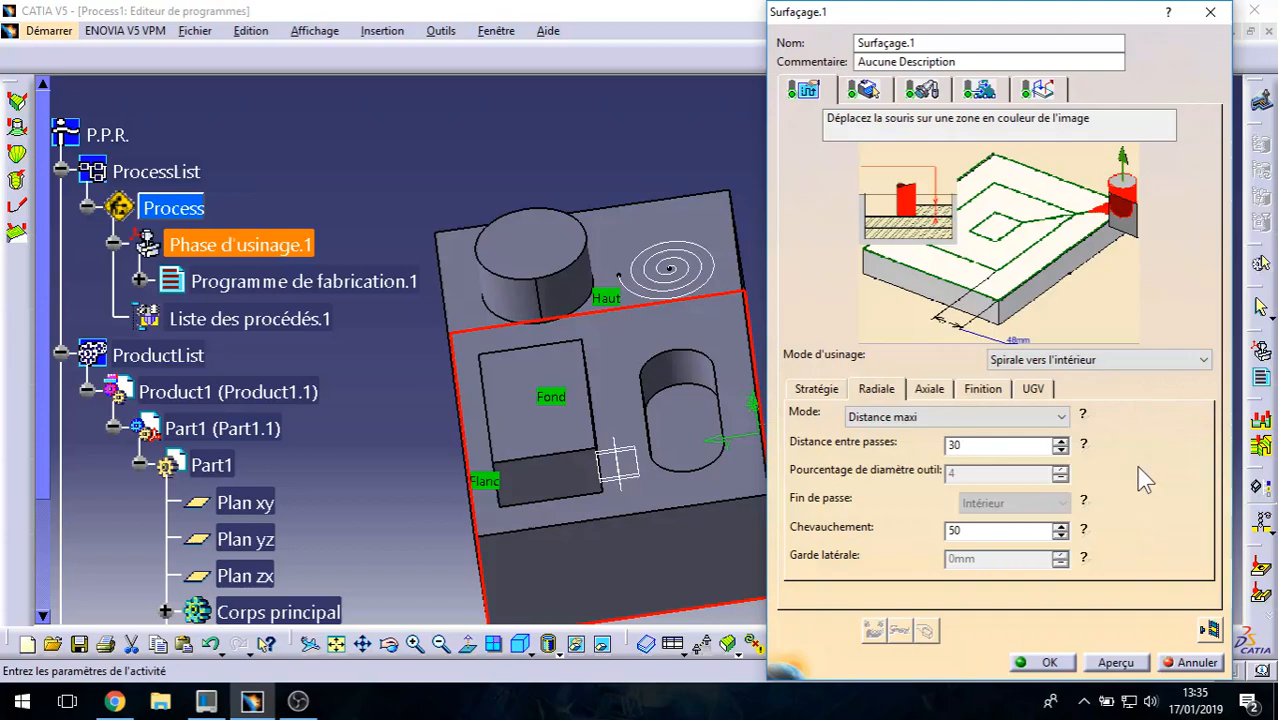
Step: Check the face mill's dimensions and set the distance between passes to 20 mm
drag(1017, 445, 931, 442)
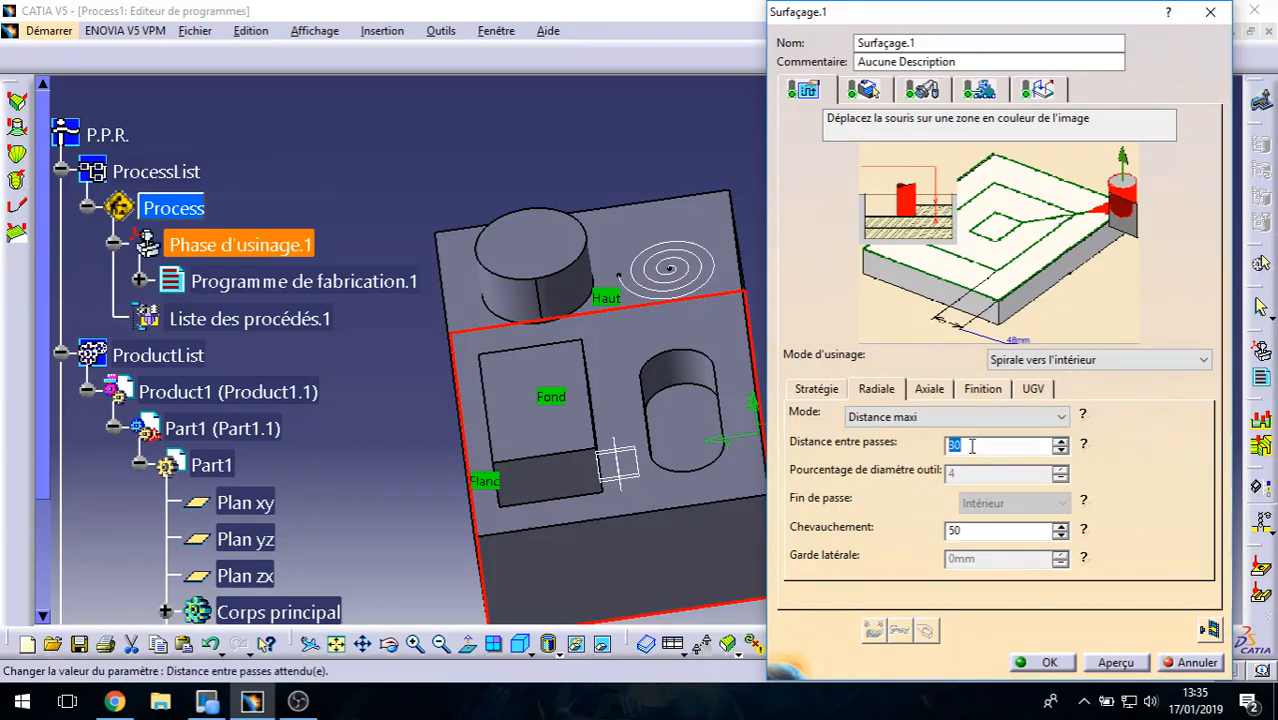
click(928, 93)
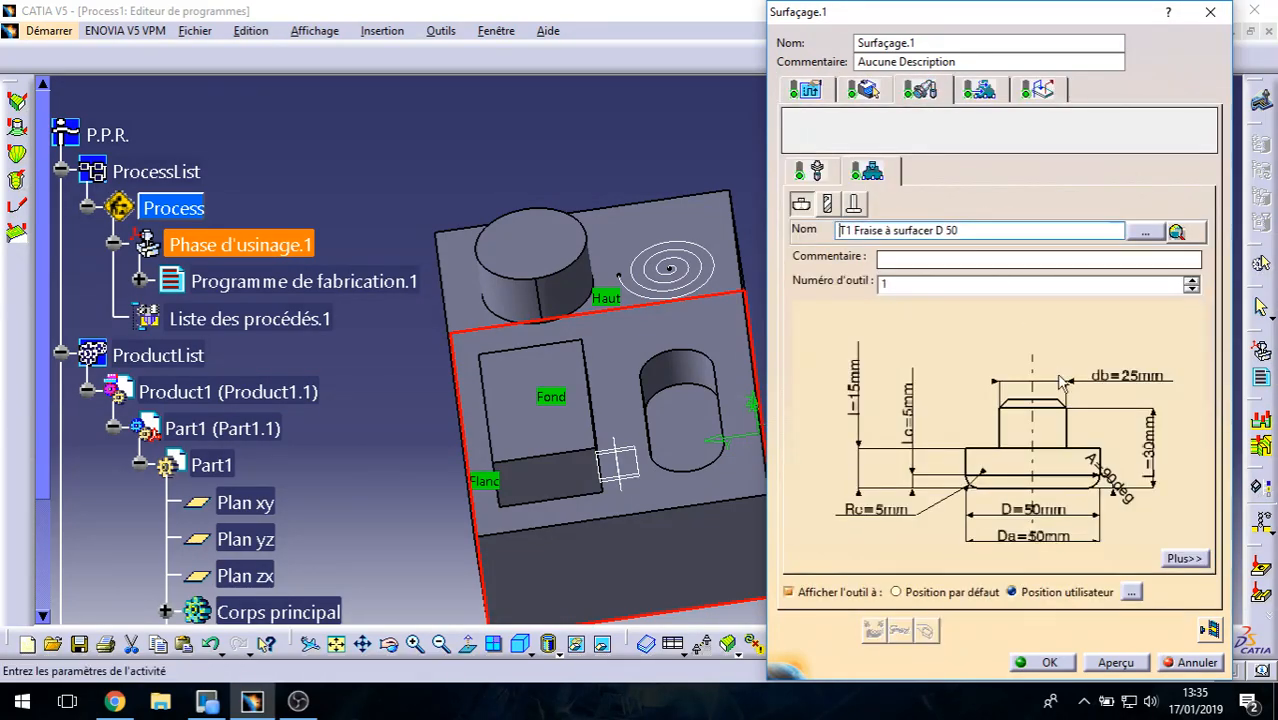
click(806, 90)
double_click(975, 445)
text(20)
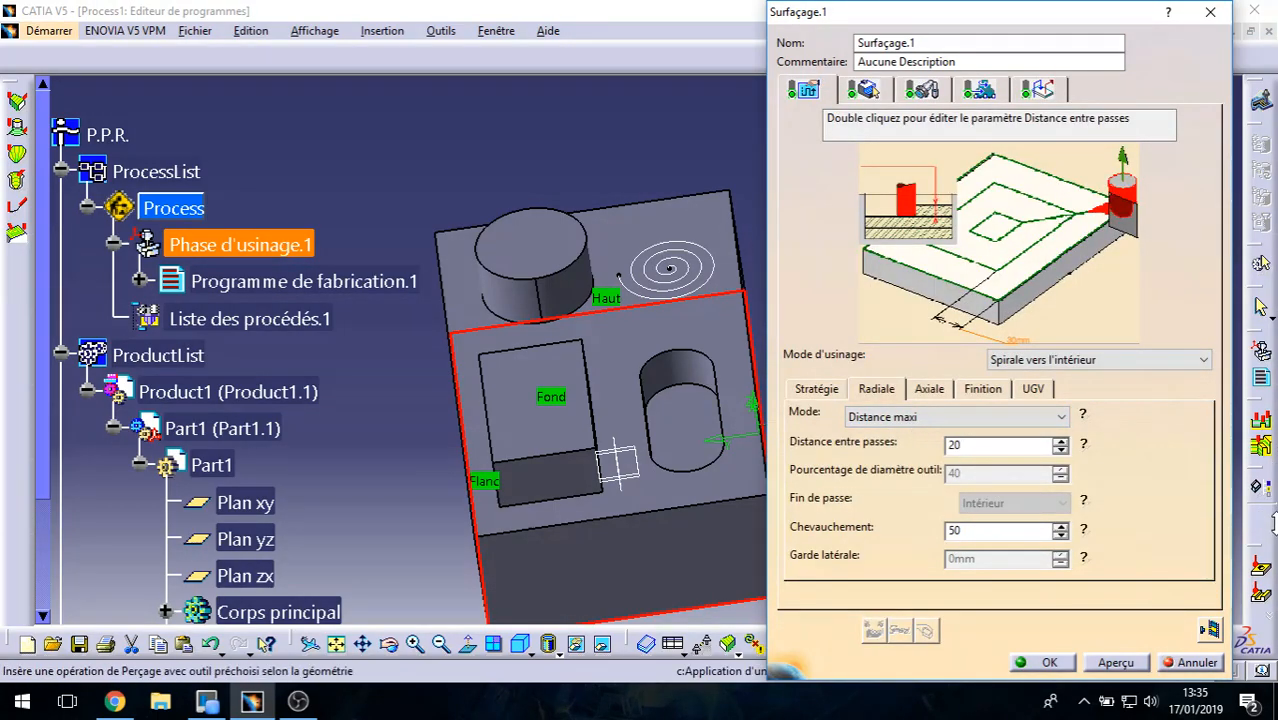
Step: Compute the facing toolpath with the 20 mm pass spacing and play the material removal simulation
click(1210, 629)
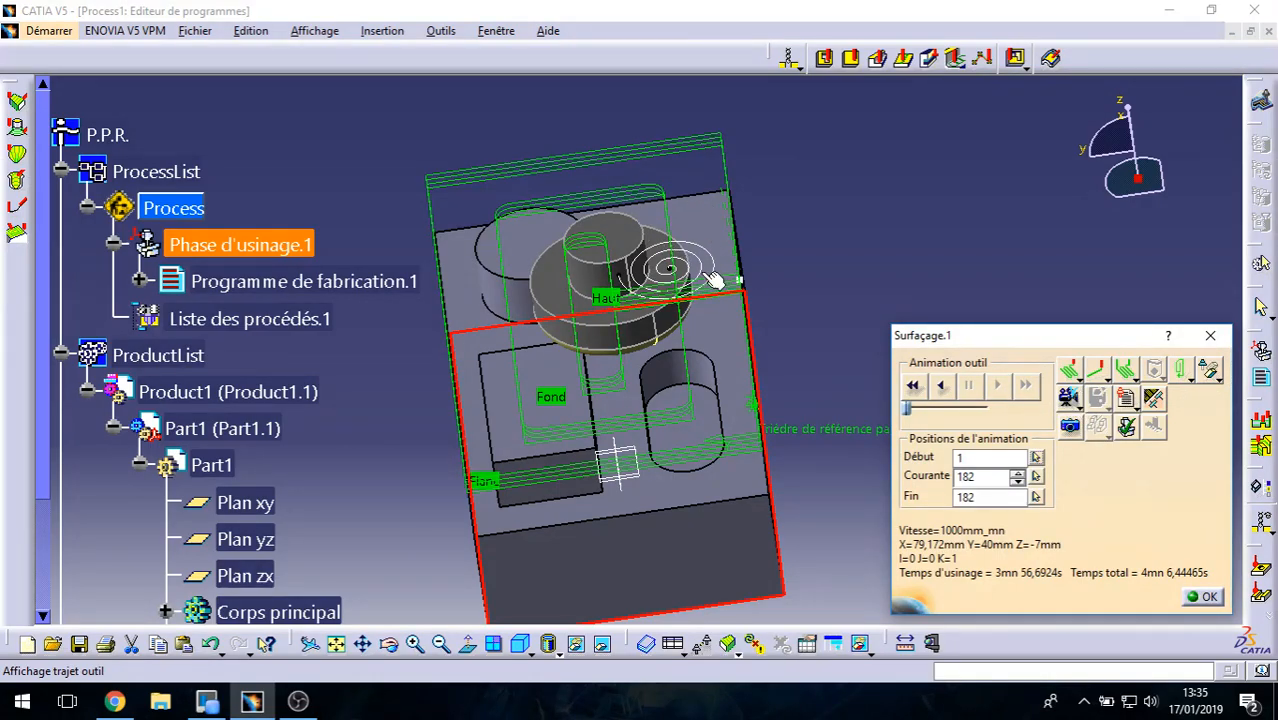
click(1068, 397)
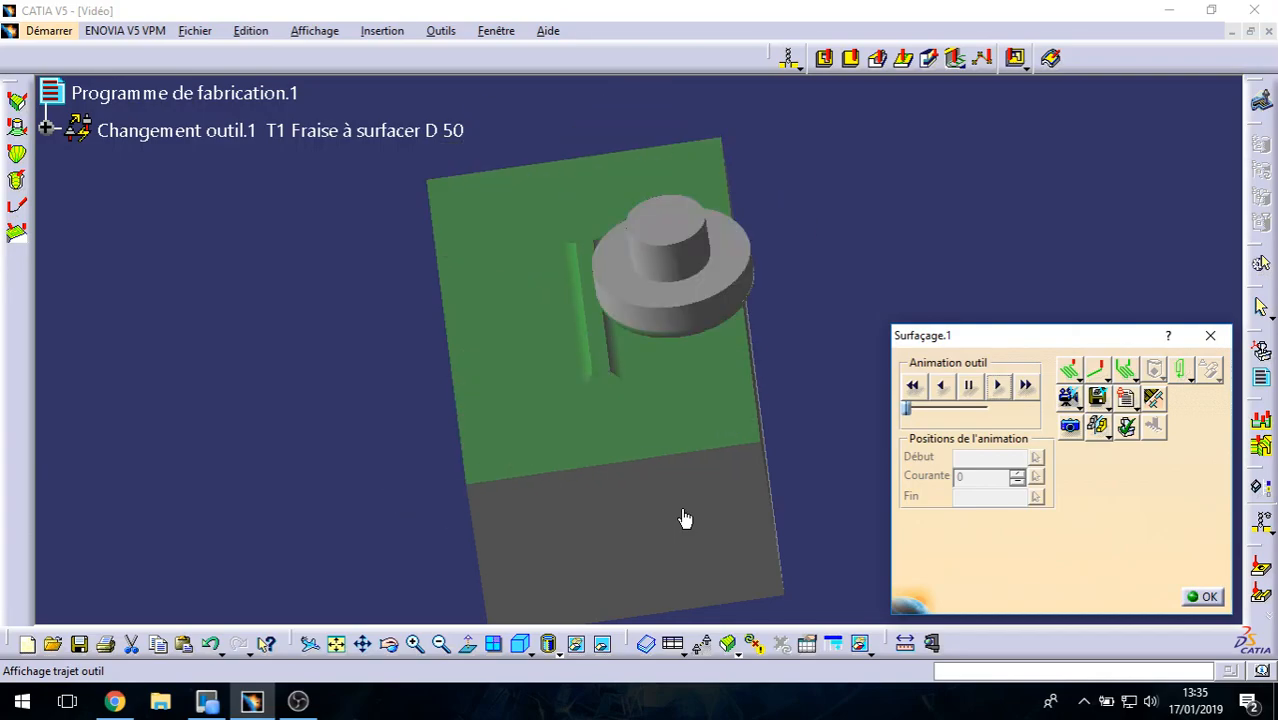
middle_drag(505, 502, 588, 431)
click(1203, 596)
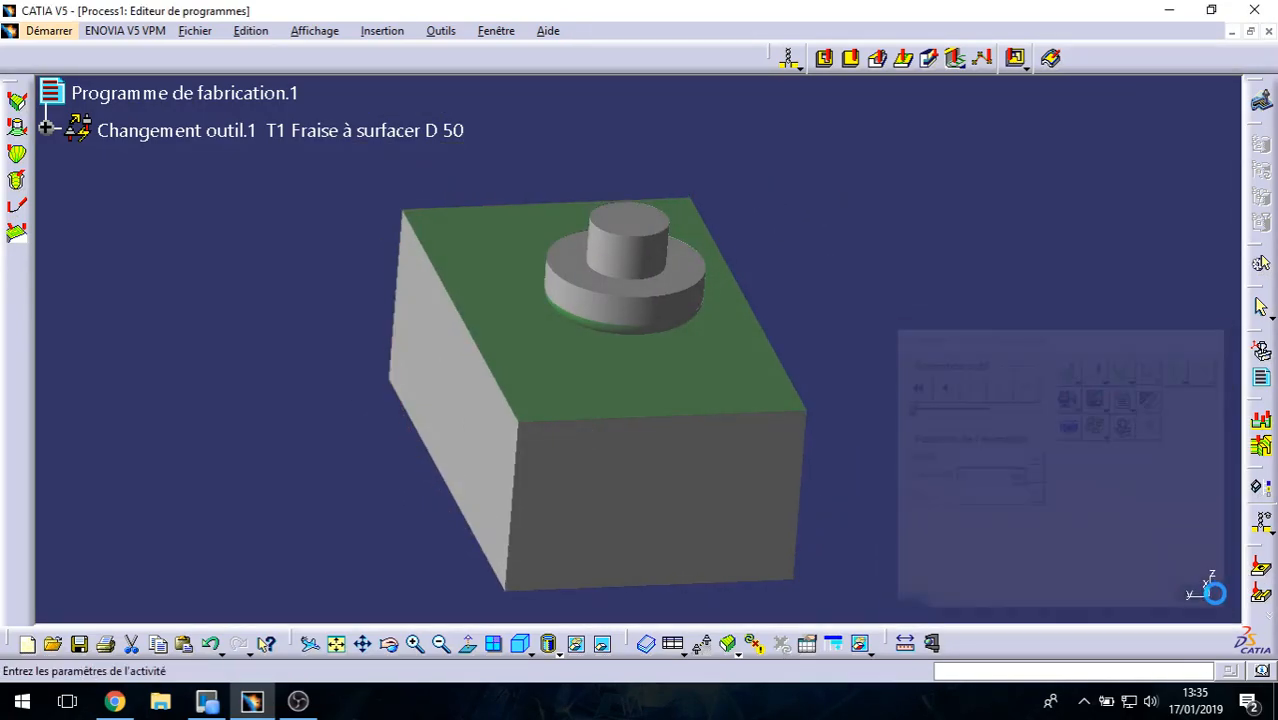
Step: Accept the facing operation and expand its tool change in the manufacturing program tree
click(1066, 663)
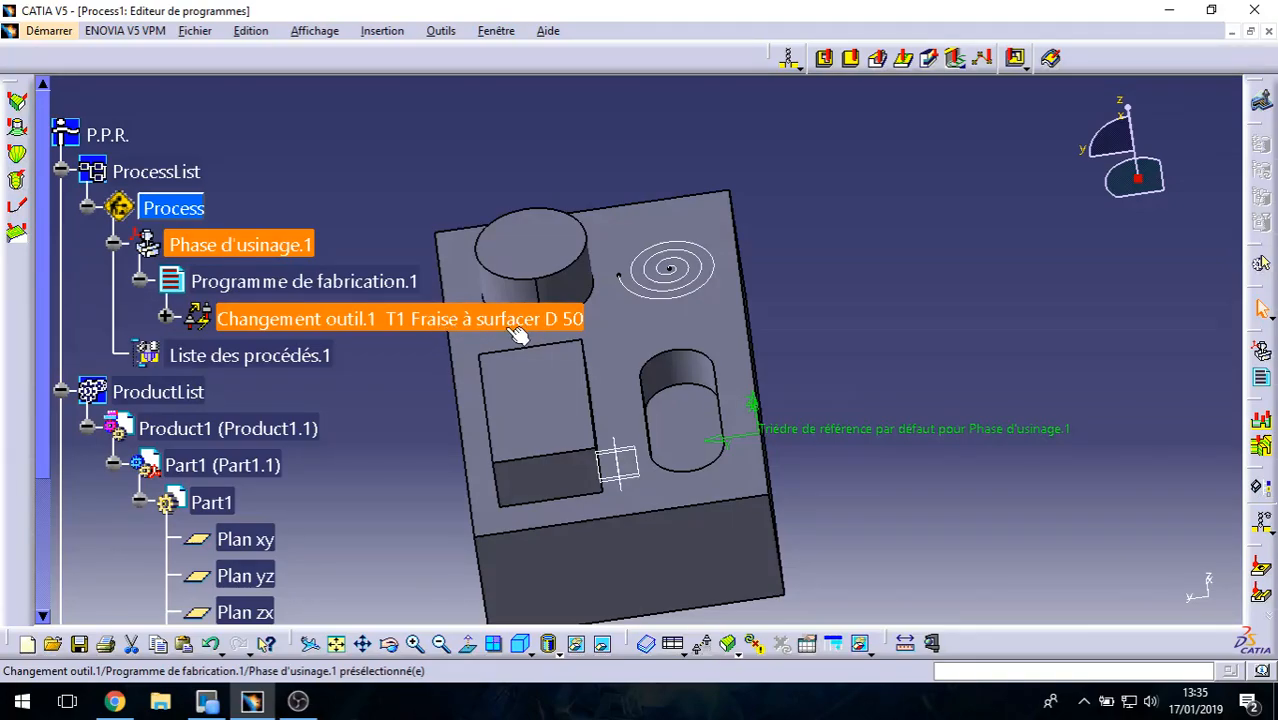
click(167, 318)
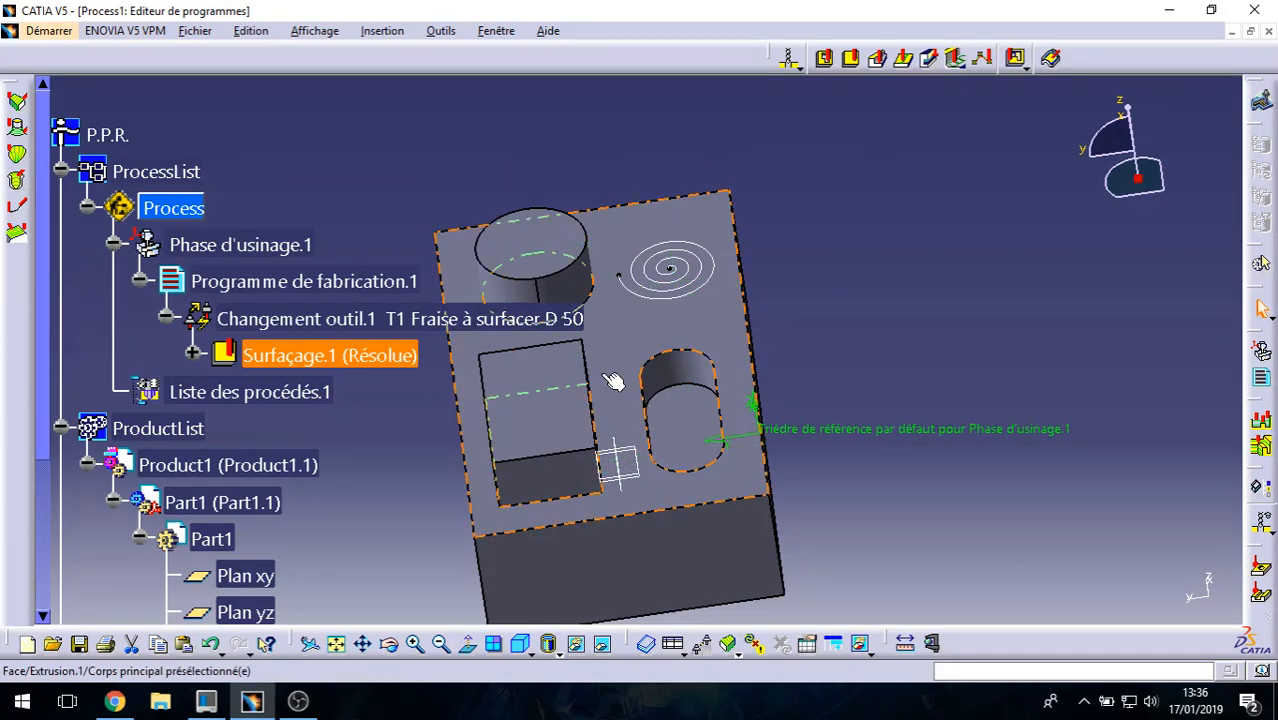
click(936, 275)
Step: Insert a profile contouring operation (Contournage) after the facing operation in the manufacturing program
middle_drag(821, 333, 740, 332)
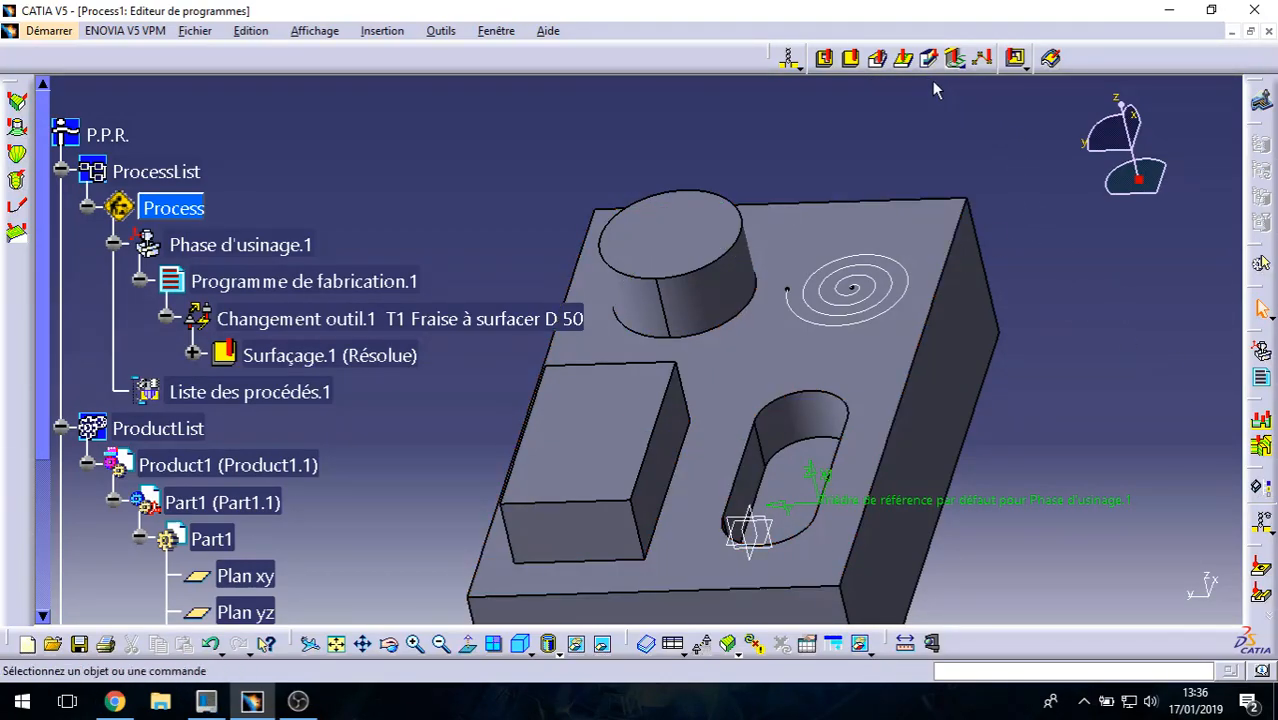
click(877, 58)
click(894, 229)
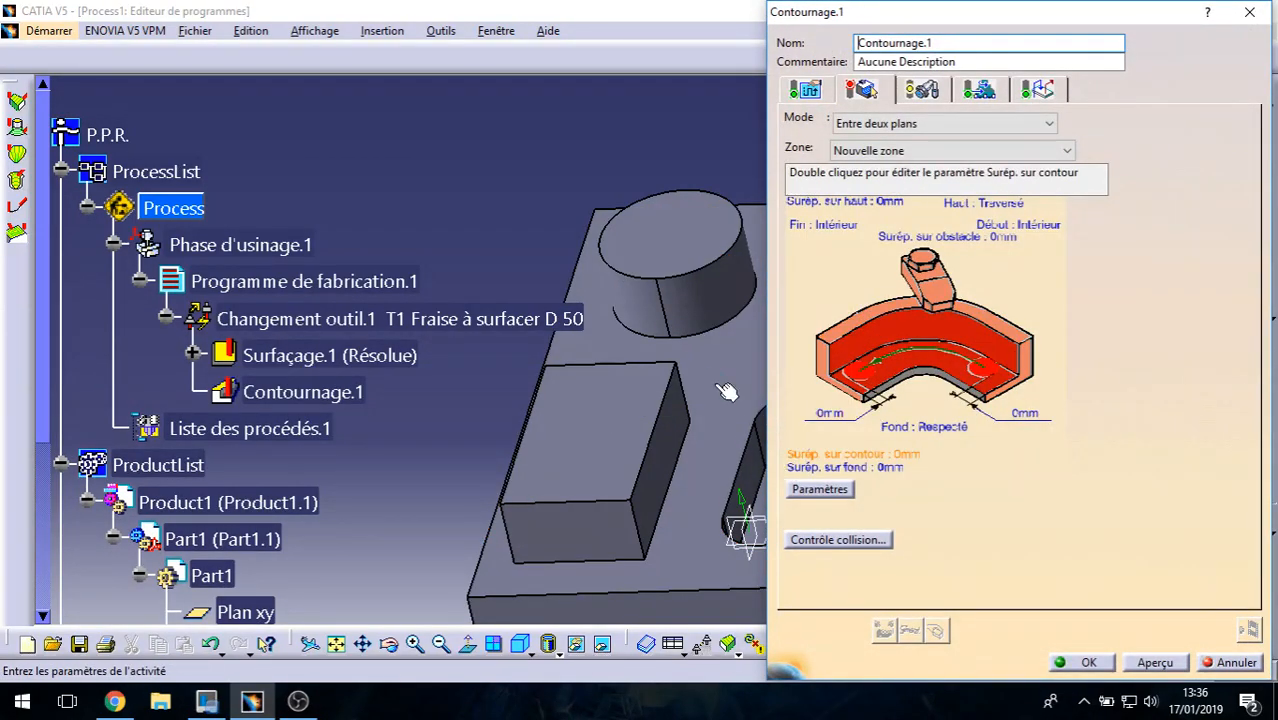
Step: Define the contouring operation's guide from the four outer edges of the part's underside
middle_drag(727, 392, 750, 345)
click(886, 340)
middle_drag(565, 468, 706, 294)
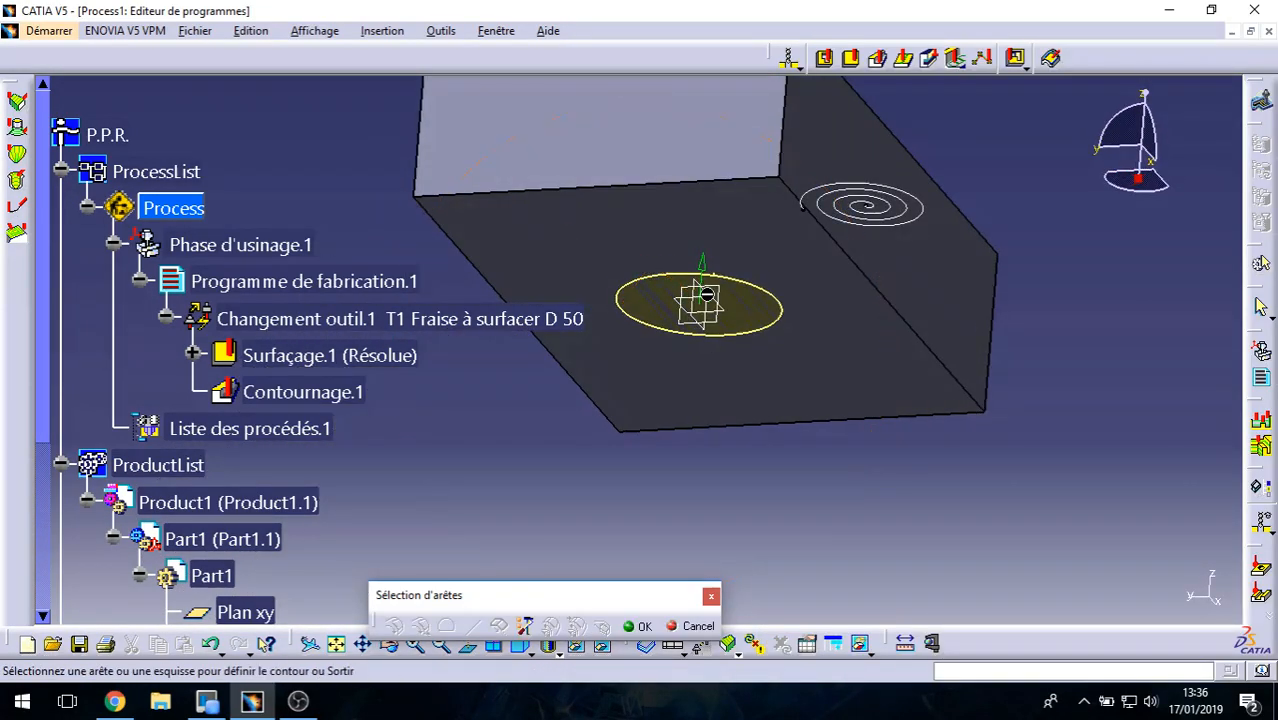
click(855, 258)
click(914, 418)
click(584, 388)
click(616, 188)
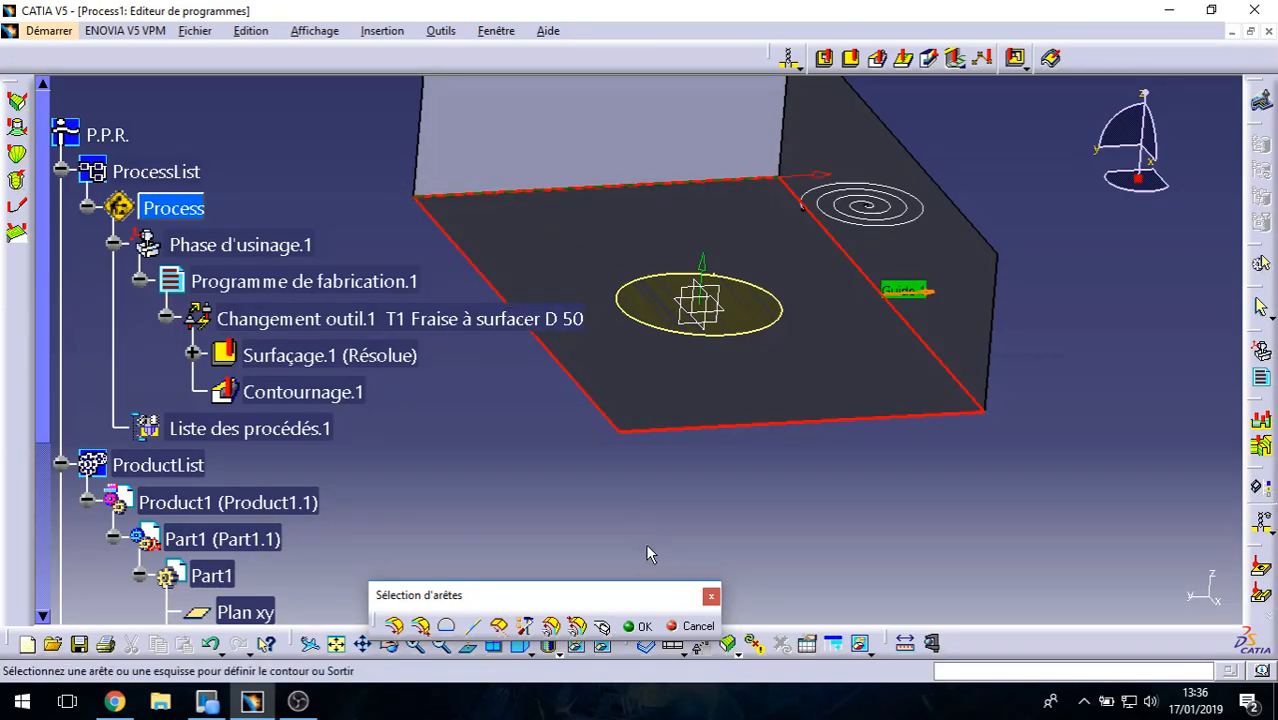
click(637, 626)
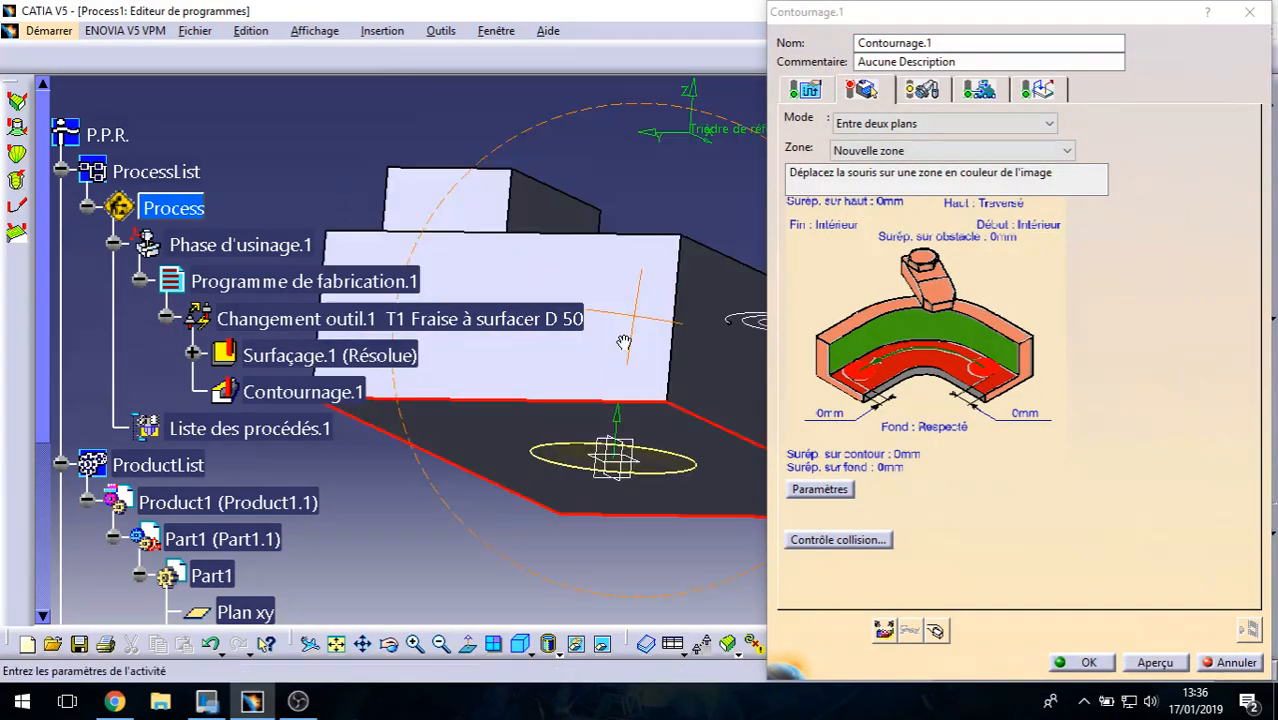
Step: Select the block's face around the bosses as the contouring bottom (Fond) and the cylindrical boss's top face as the top (Haut)
click(902, 372)
click(678, 400)
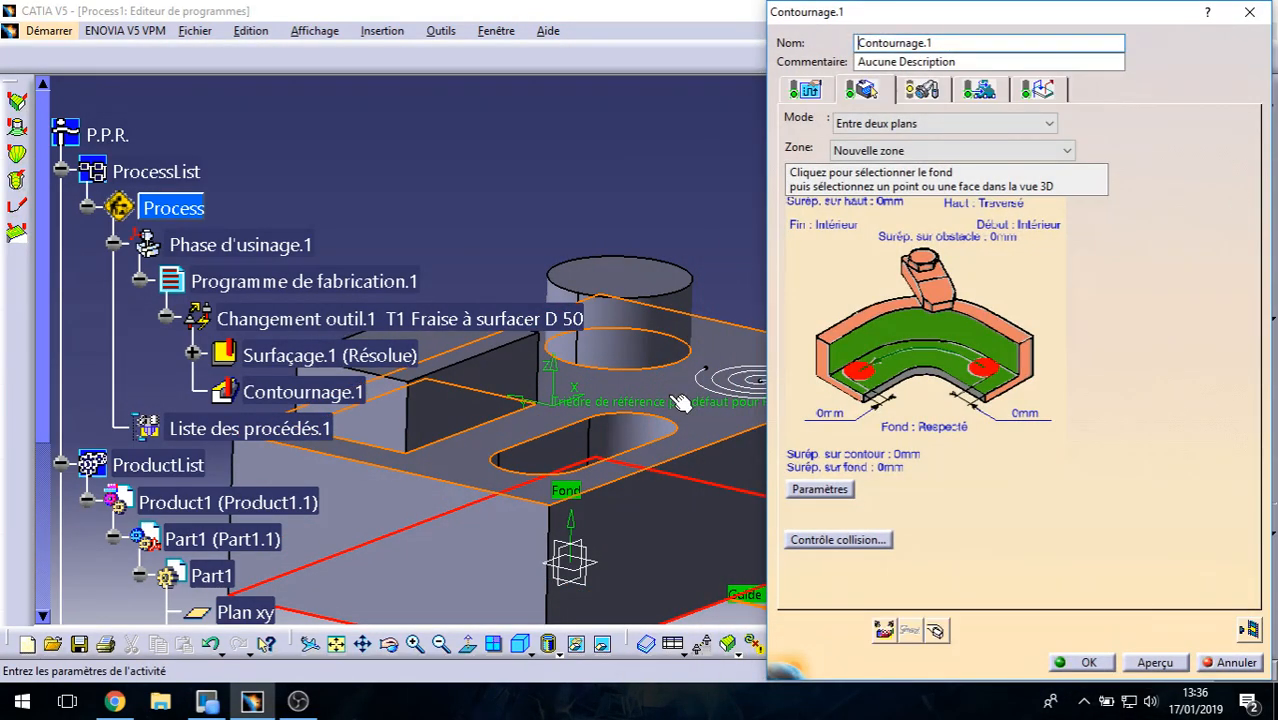
click(865, 325)
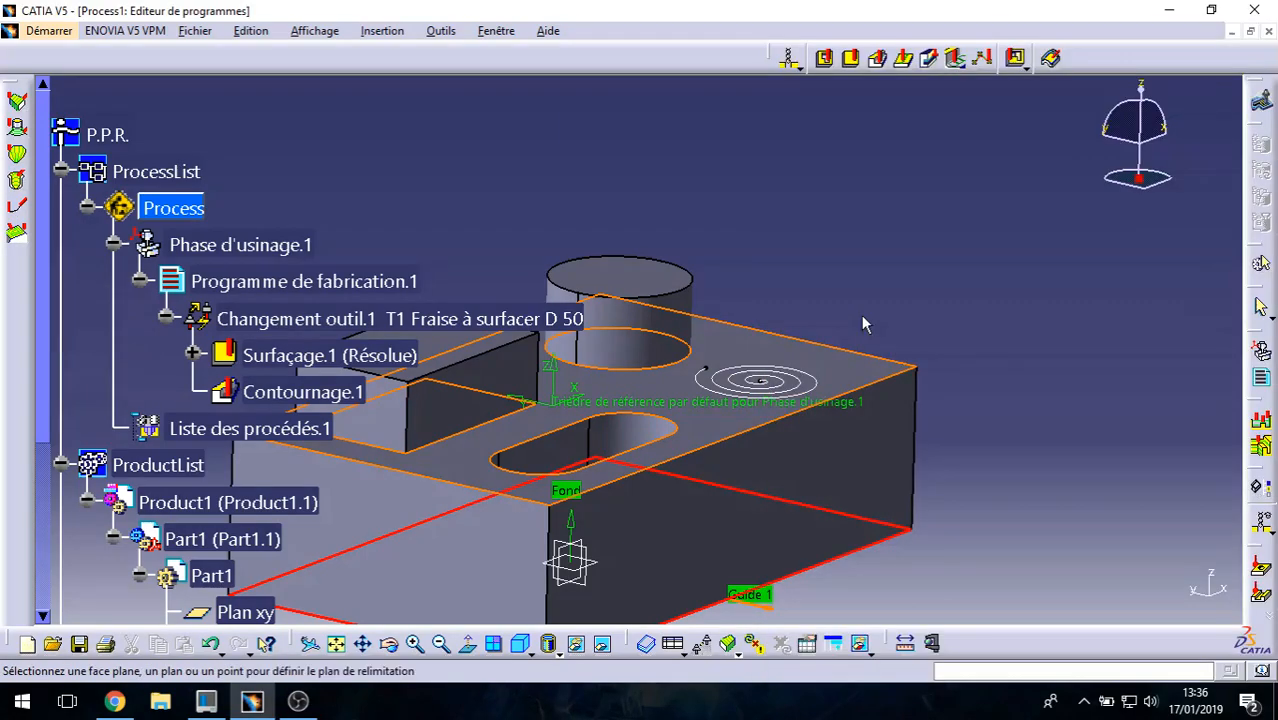
click(652, 285)
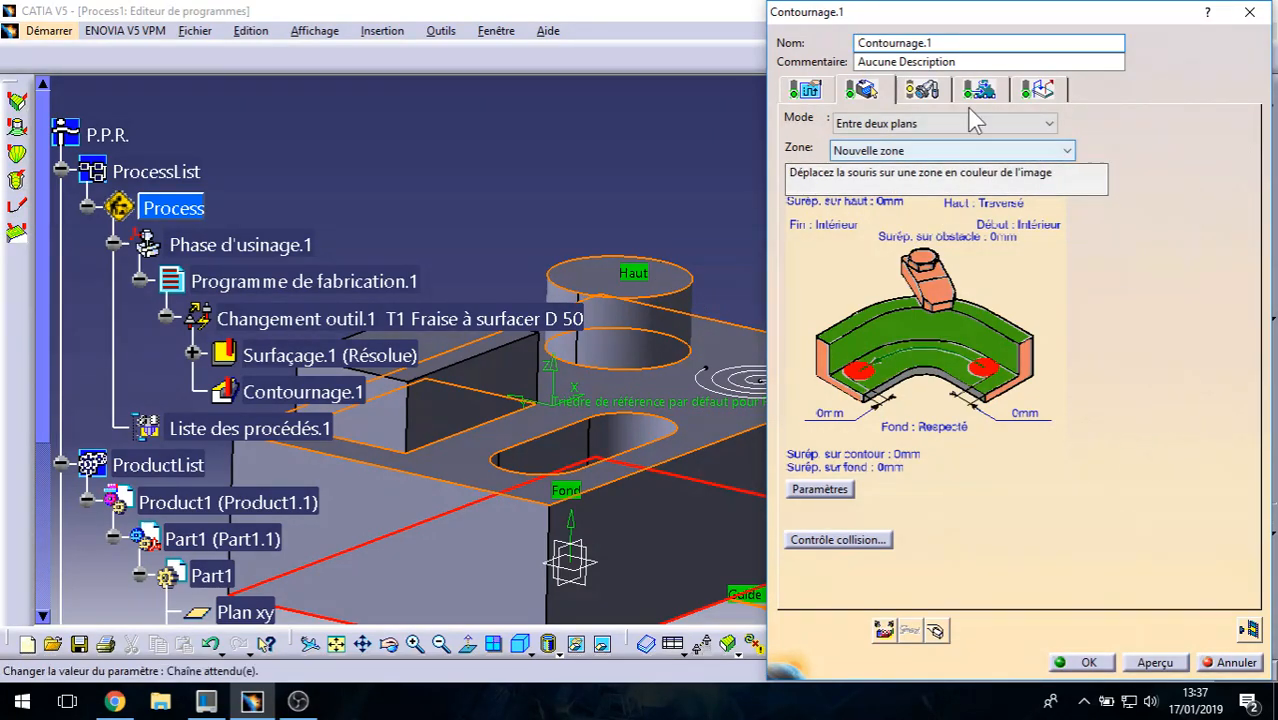
Step: Assign an end mill (Fraise 2 tailles) as the contouring tool and set its nominal diameter to 20 mm
click(929, 92)
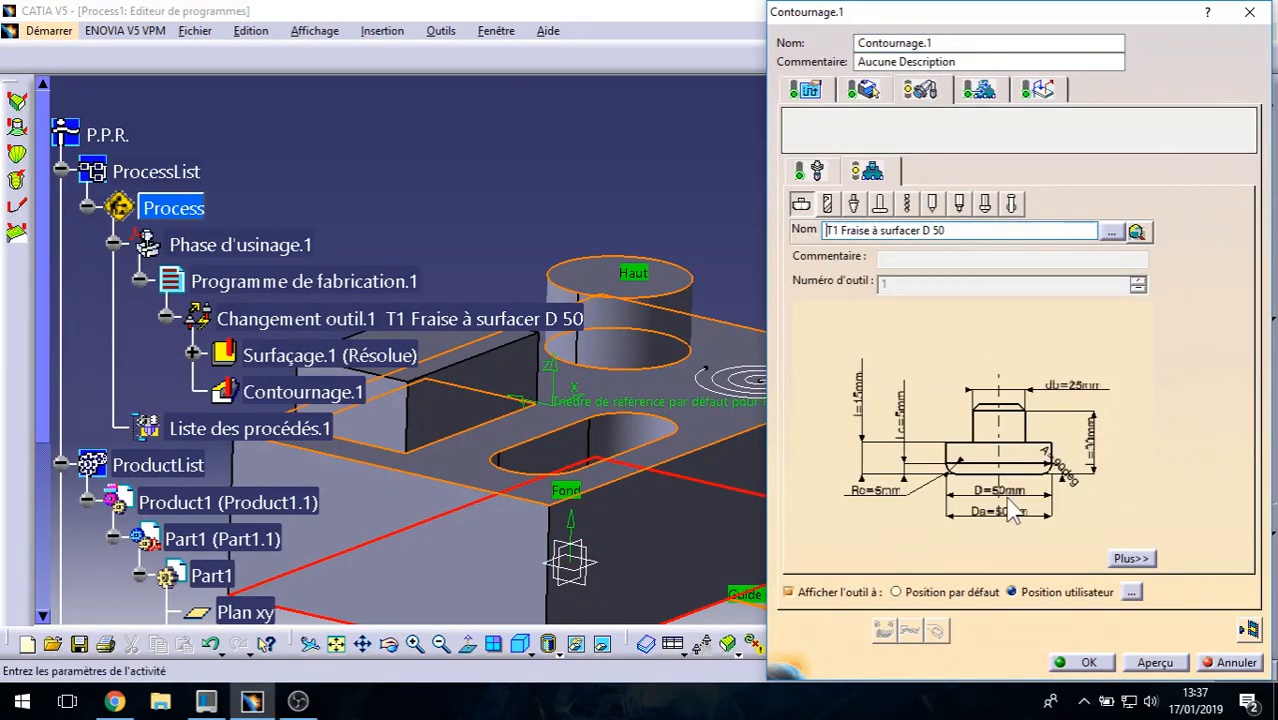
click(828, 205)
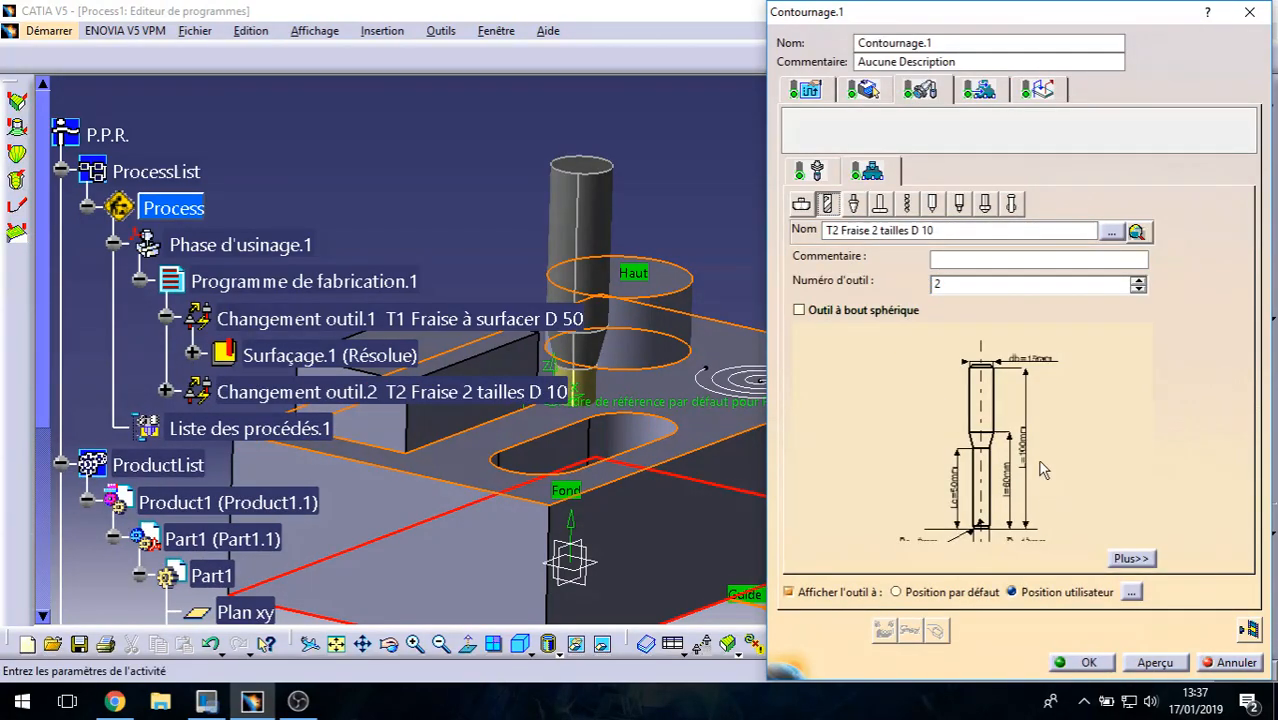
click(818, 592)
click(818, 592)
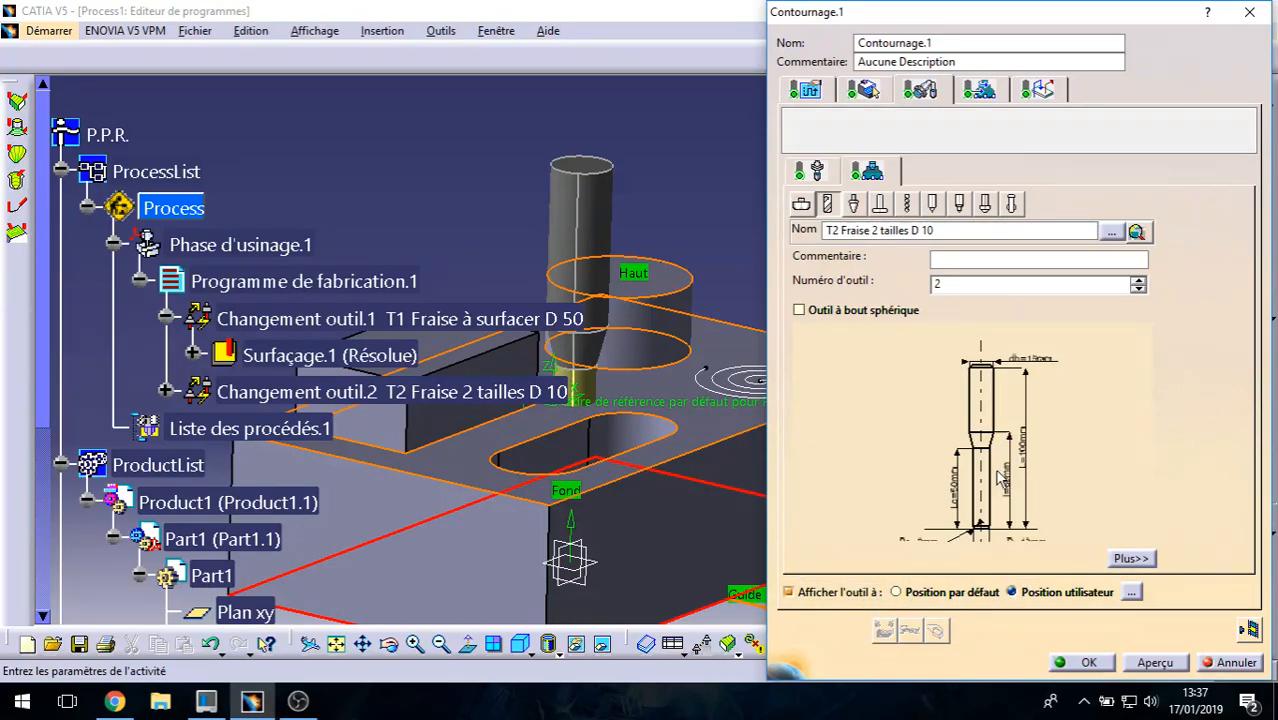
scroll(1005, 512, down, 2)
middle_drag(623, 417, 464, 462)
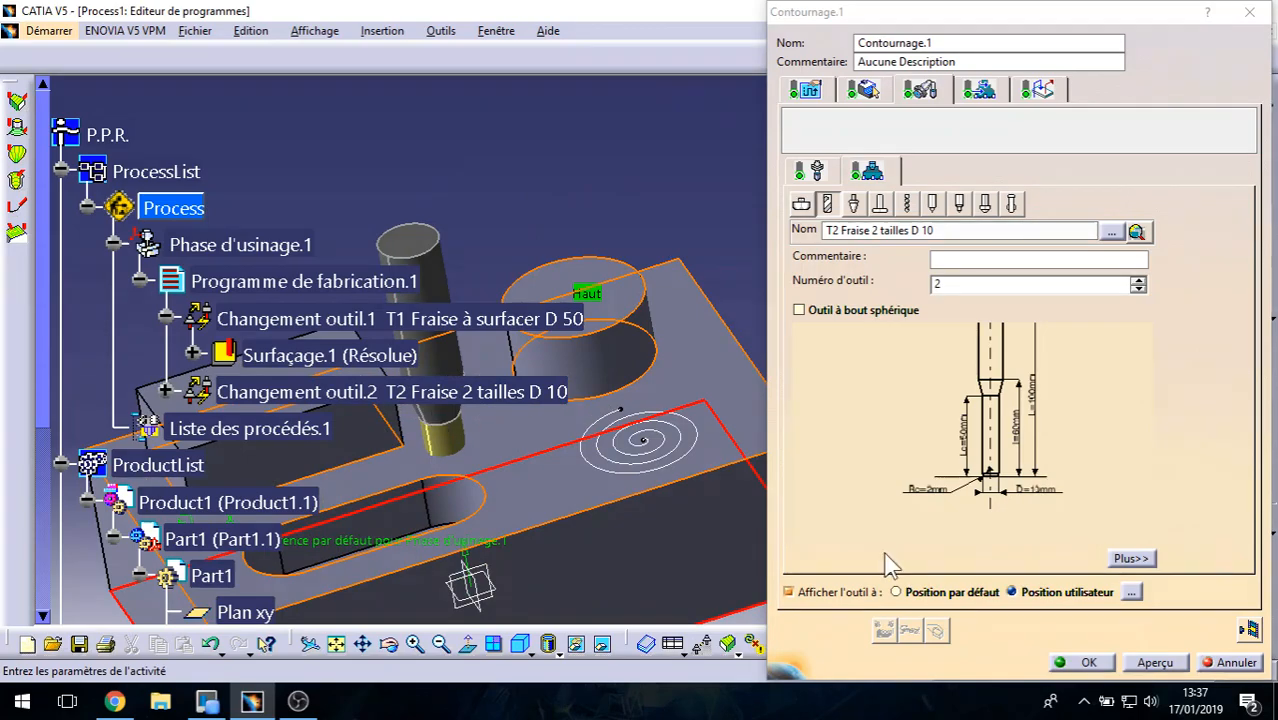
double_click(1052, 494)
text(20)
click(1113, 592)
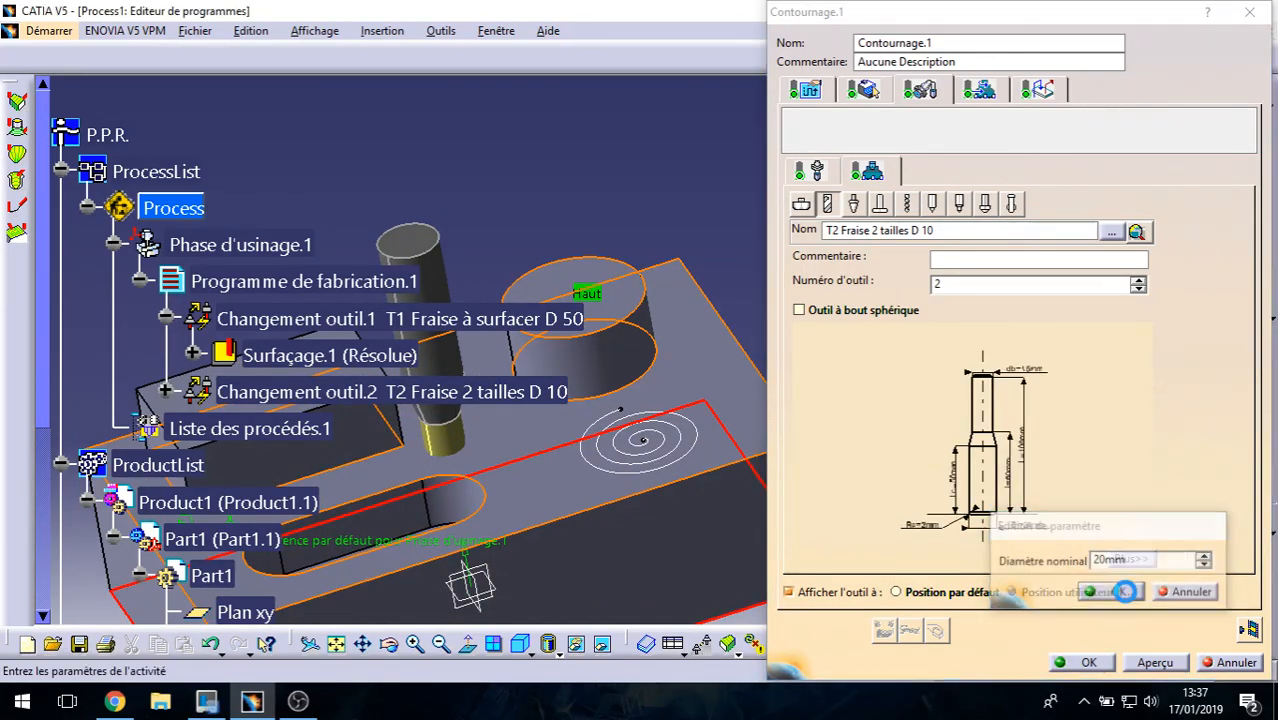
Step: Compute and examine the contouring tool path around the block's outer edges
click(1248, 629)
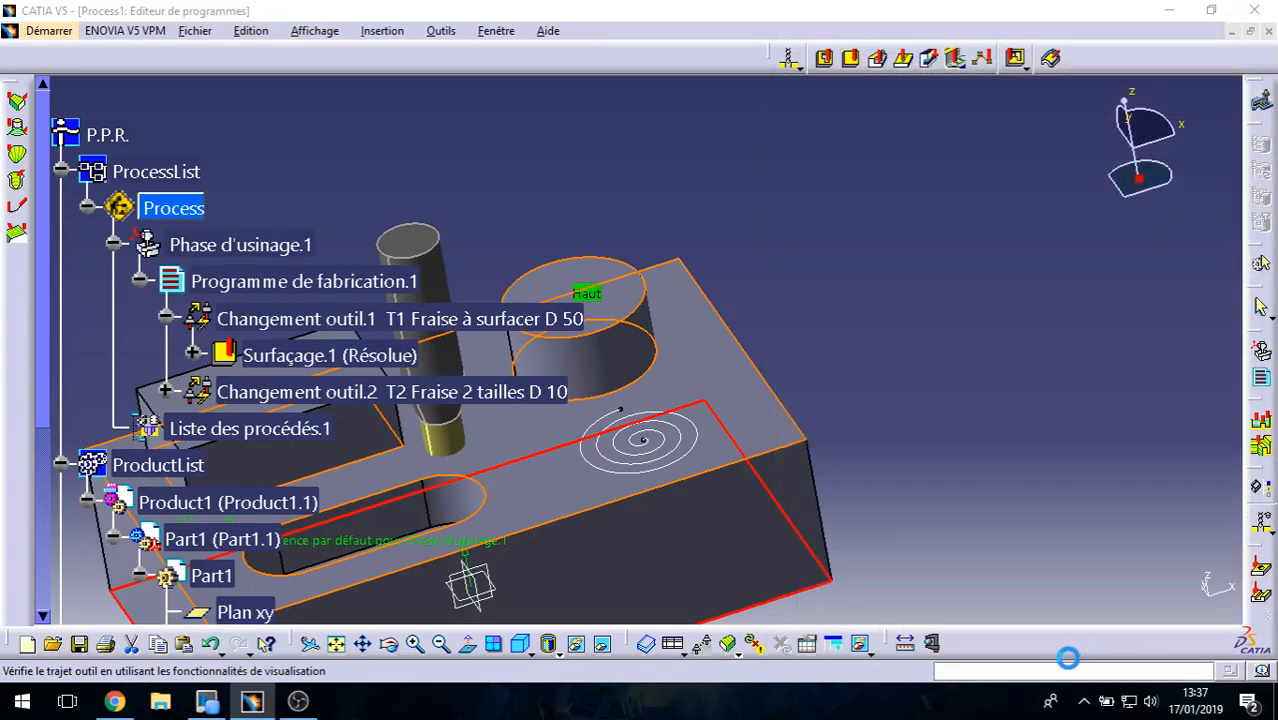
middle_drag(858, 595, 684, 366)
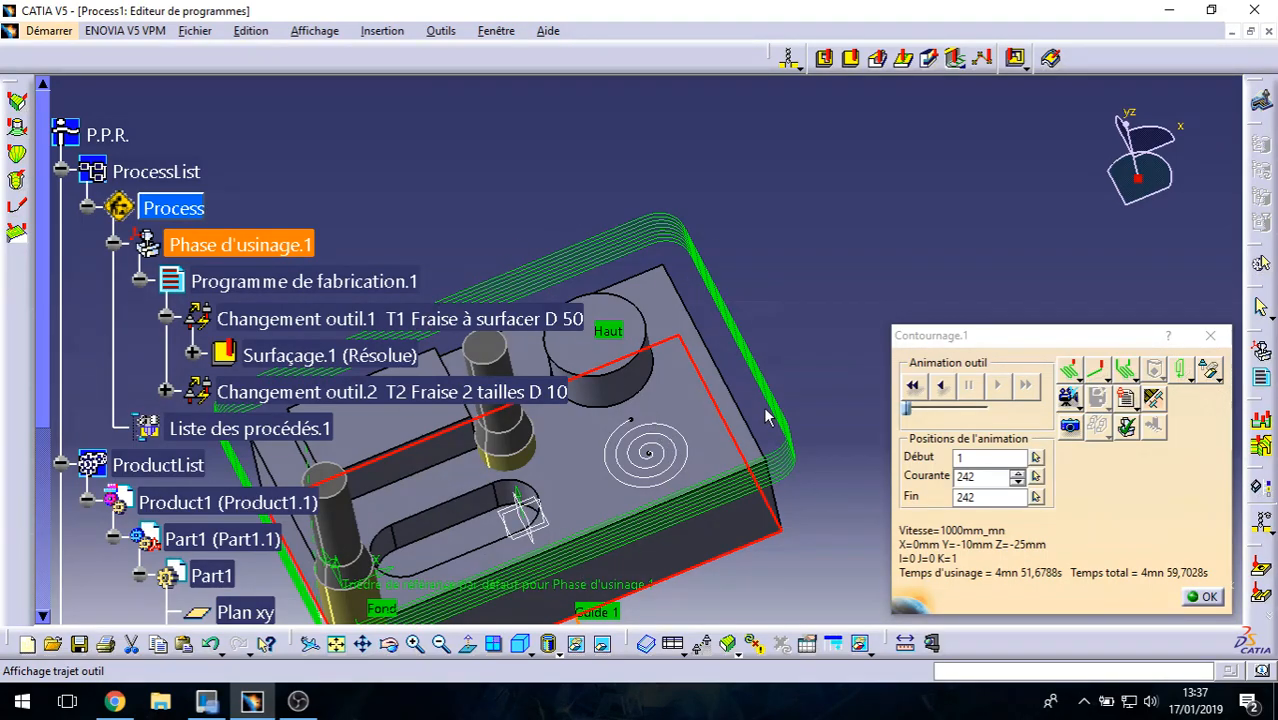
click(1204, 597)
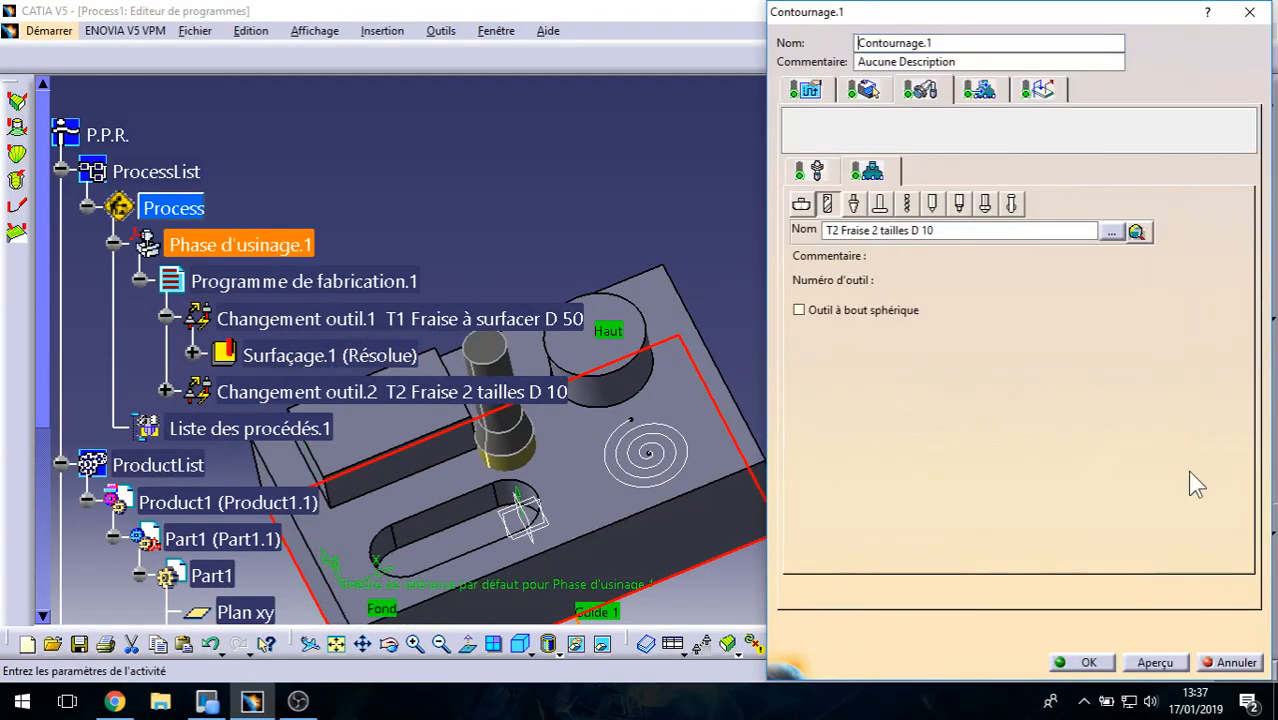
Step: Replace the contouring guide's outer edges with the circular base edge of the cylindrical boss
click(866, 90)
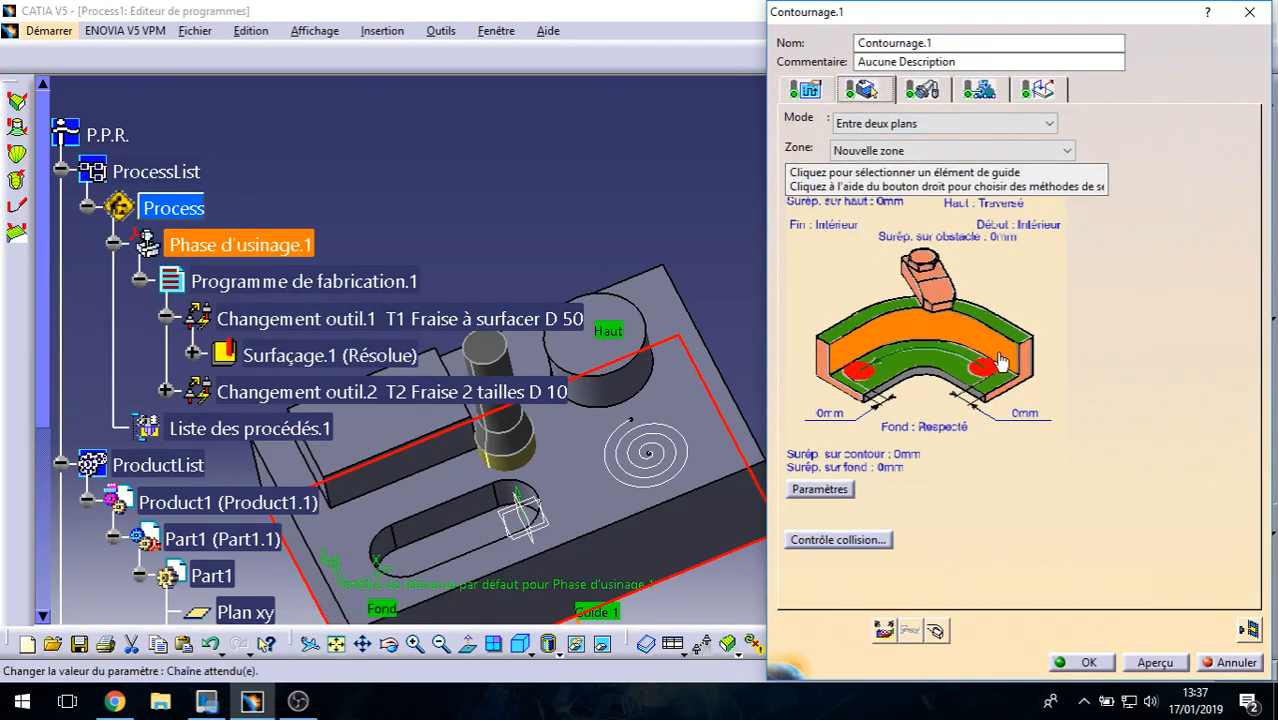
click(999, 356)
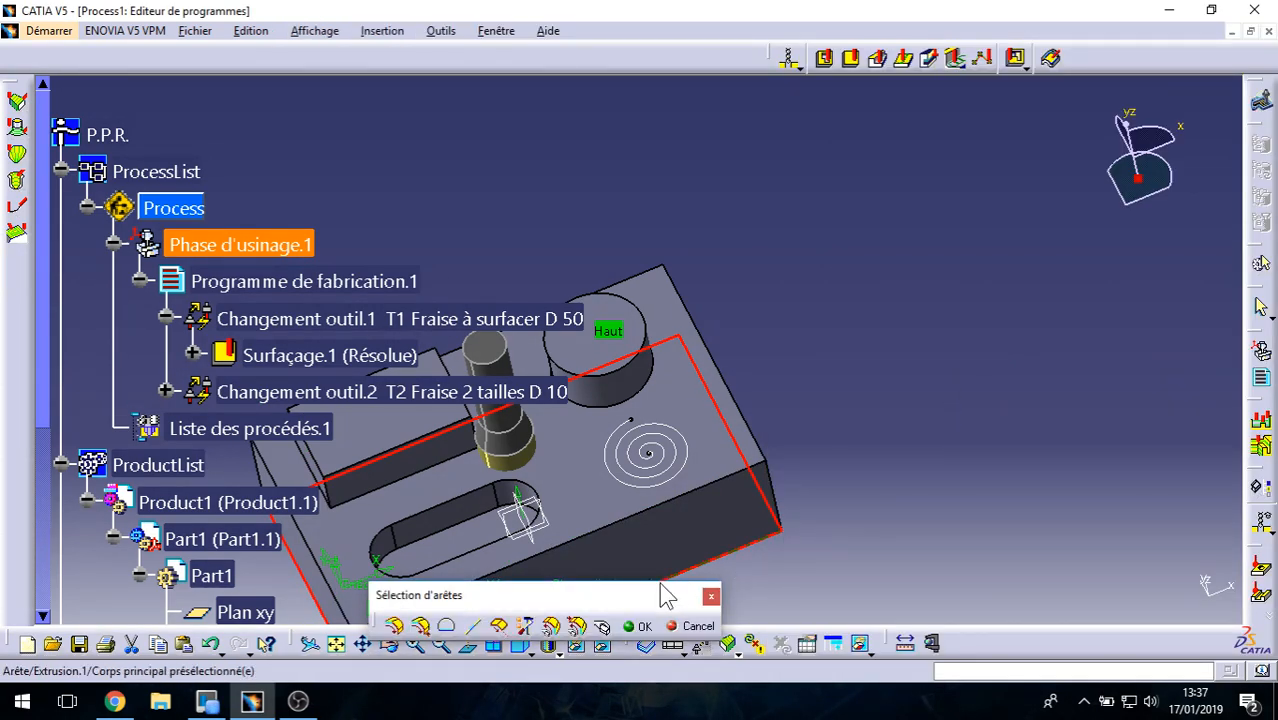
click(601, 626)
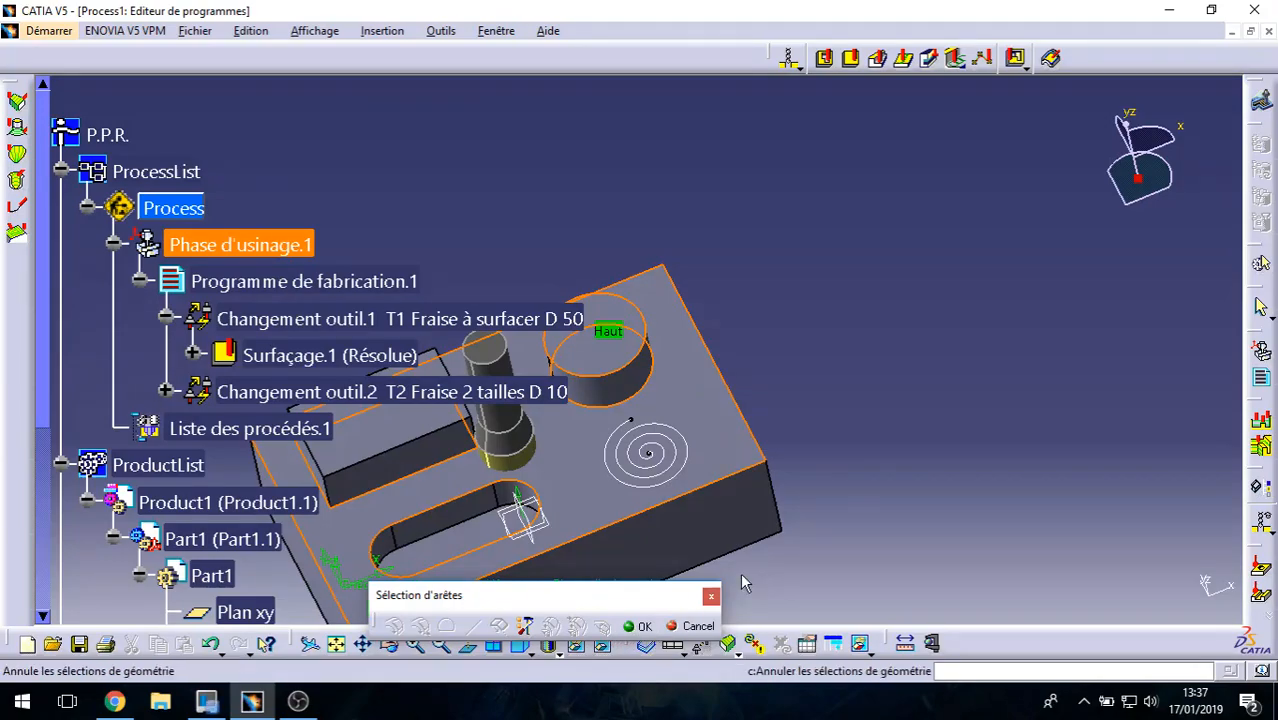
click(640, 396)
click(638, 626)
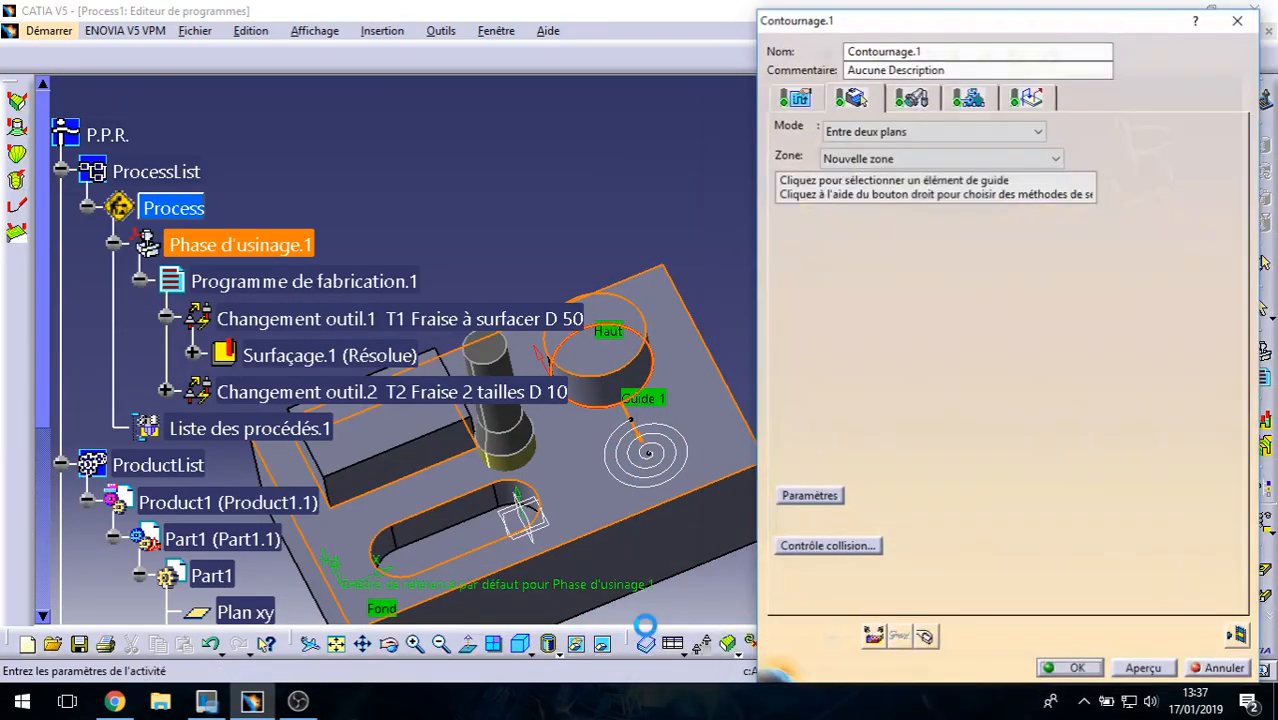
Step: Compute and examine the contouring tool path around the cylindrical boss
click(1249, 630)
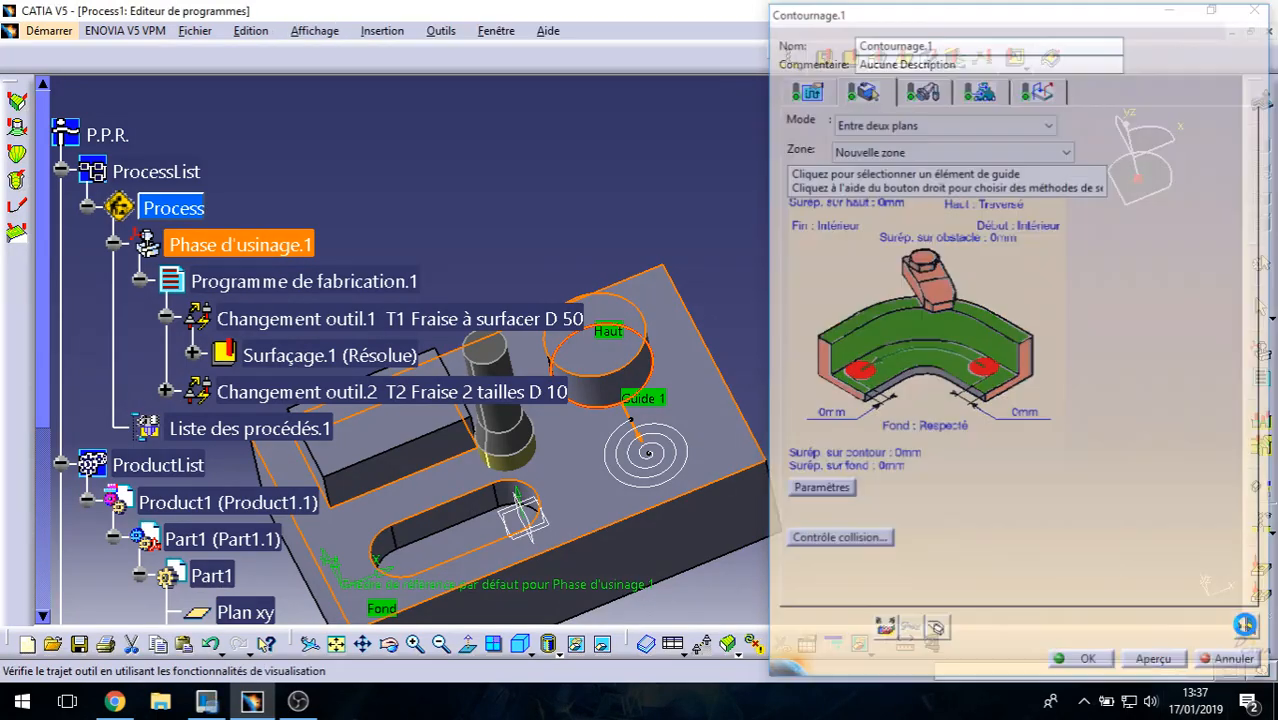
middle_drag(684, 387, 659, 471)
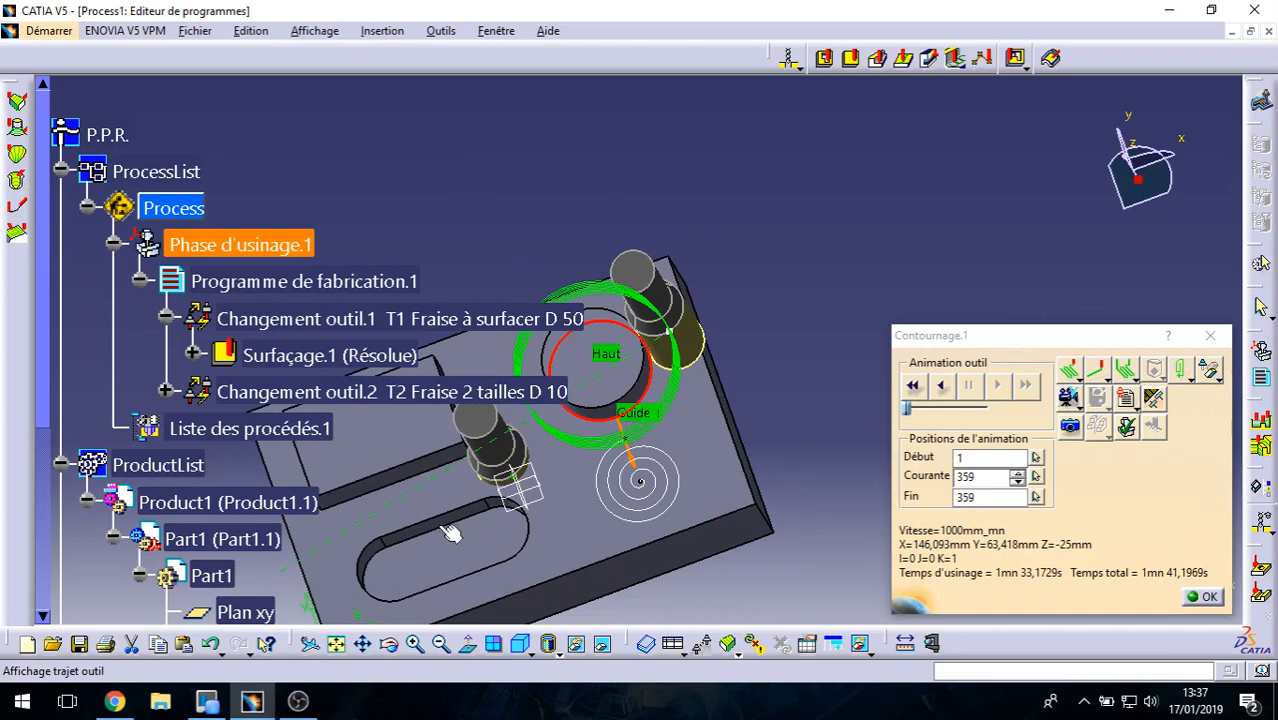
click(1203, 597)
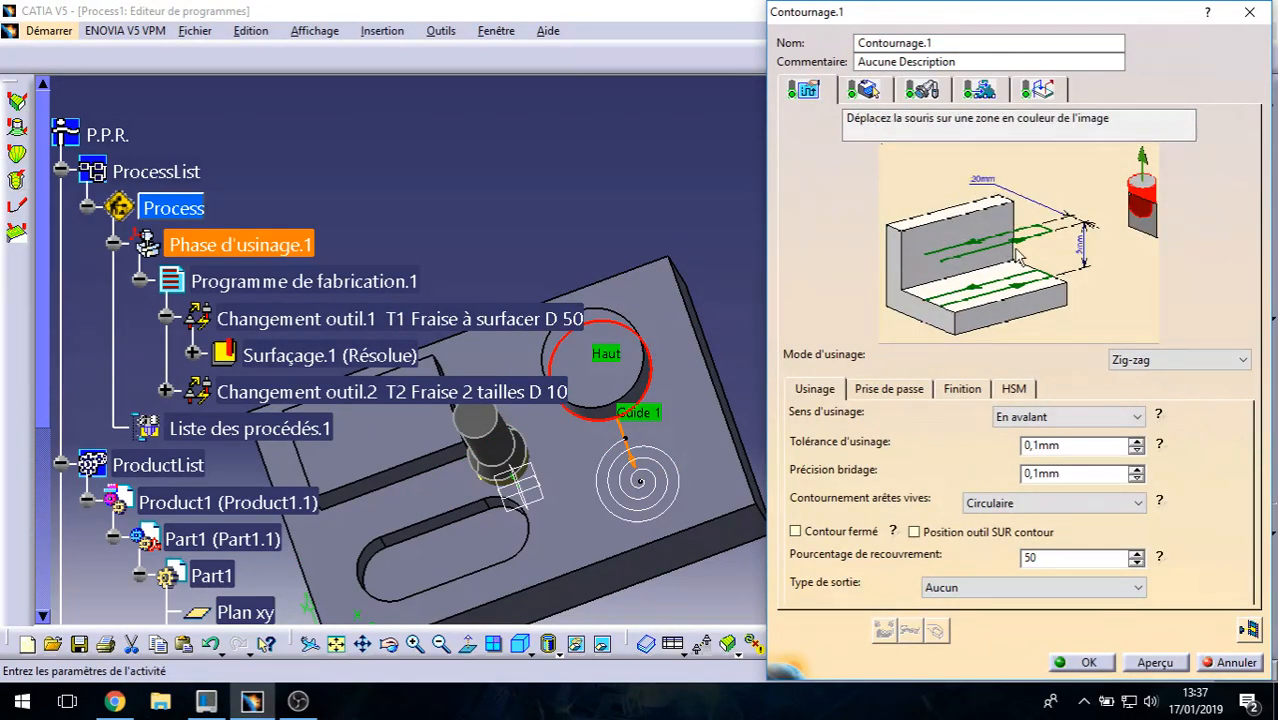
Step: Set the contouring operation's machining mode (Mode d'usinage) to Hélice
click(1203, 359)
click(1195, 388)
click(1213, 358)
click(1185, 407)
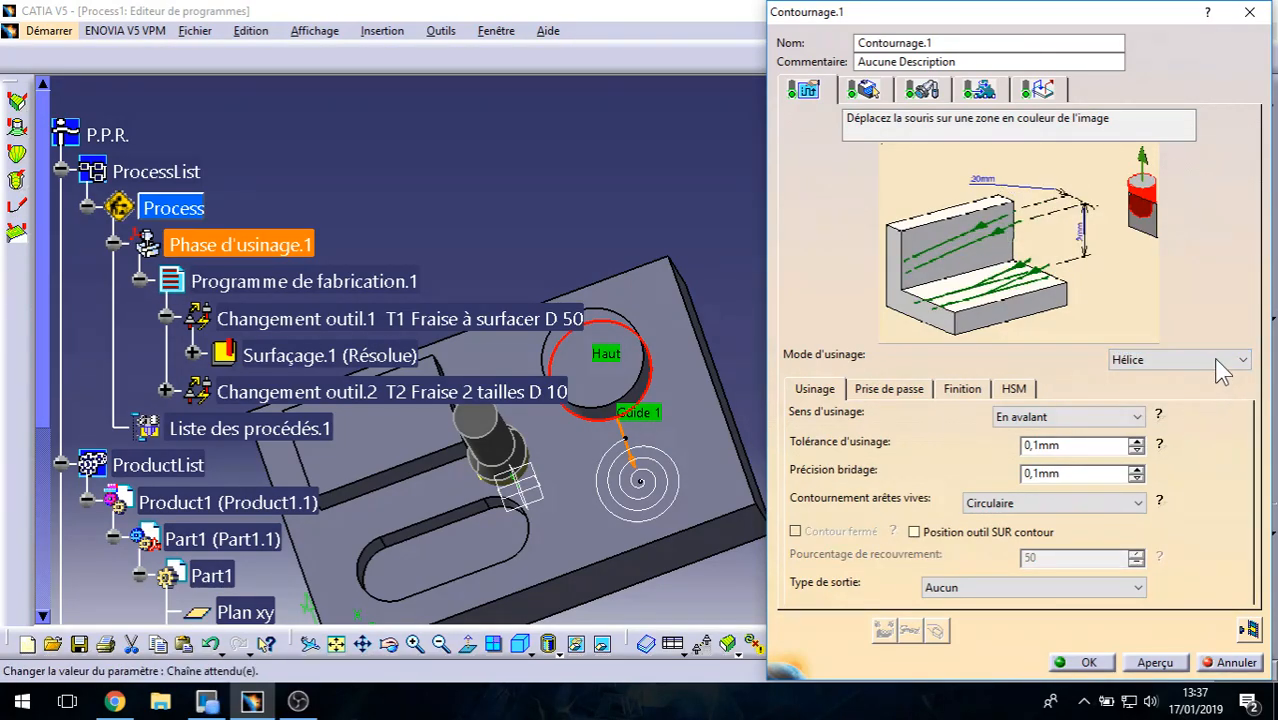
click(1219, 361)
click(1180, 407)
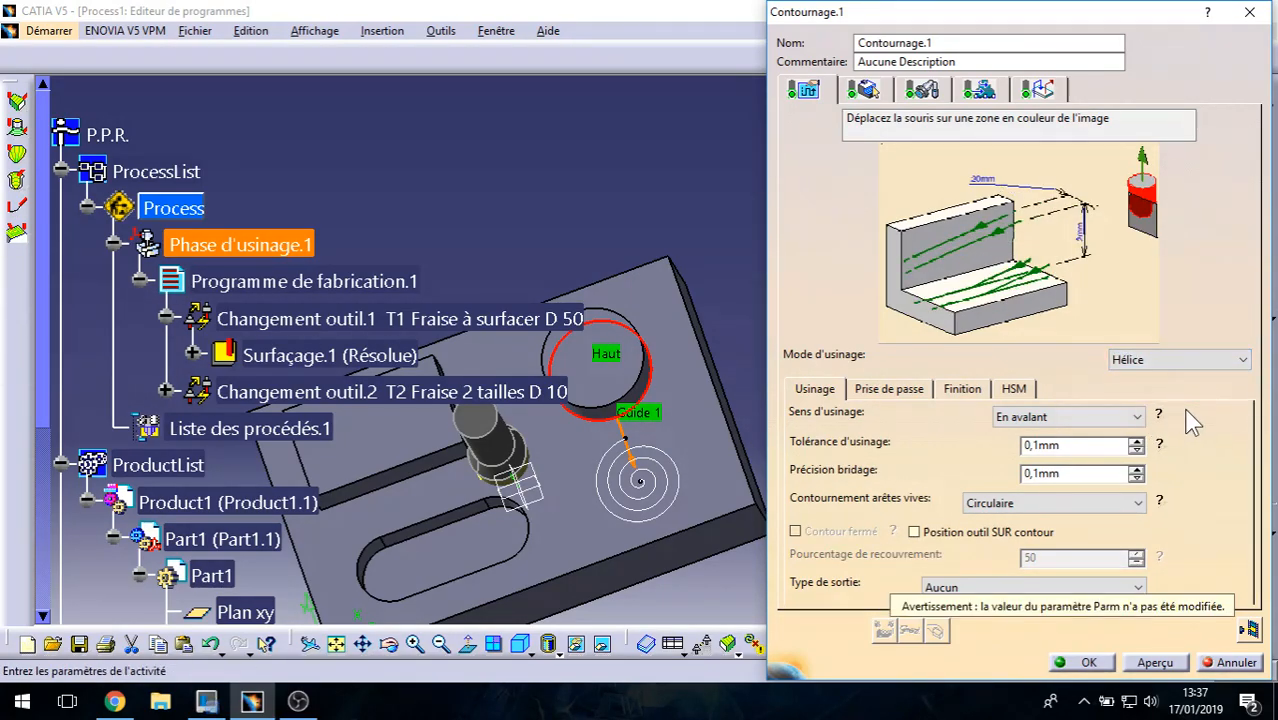
Step: Compute the helical tool path and run the video material-removal simulation of the facing and contouring operations
click(1247, 626)
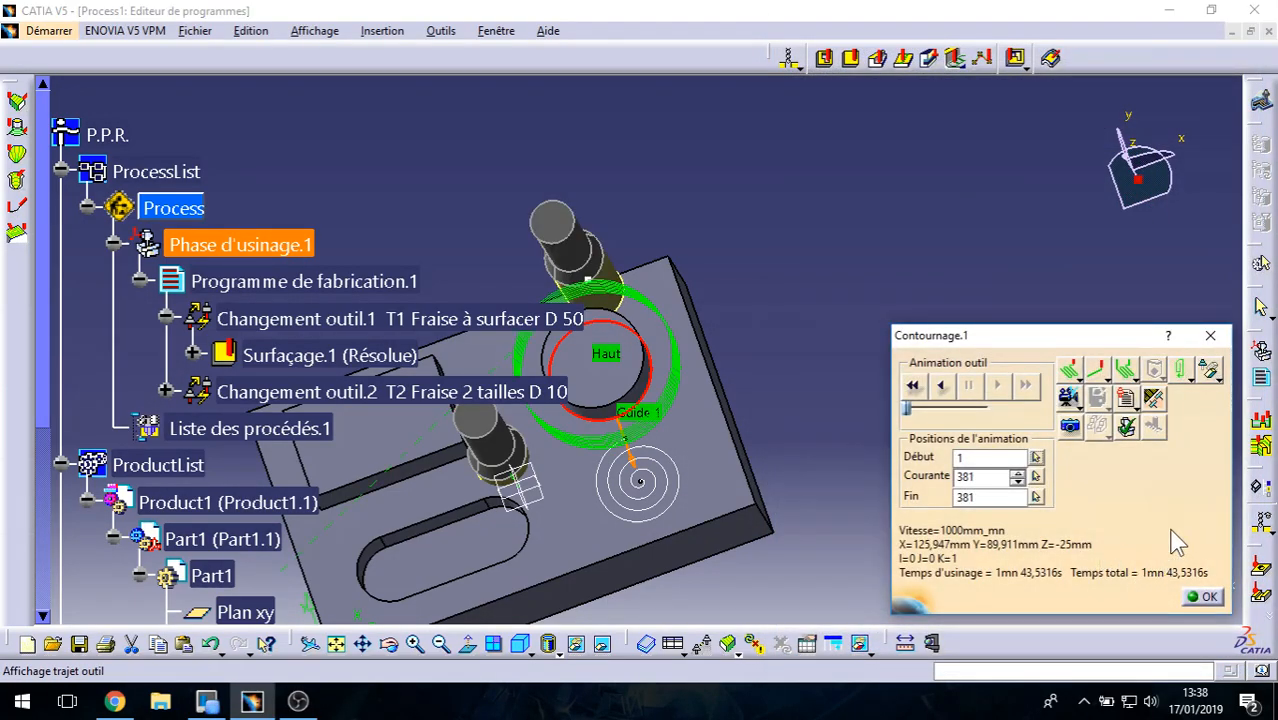
click(1068, 400)
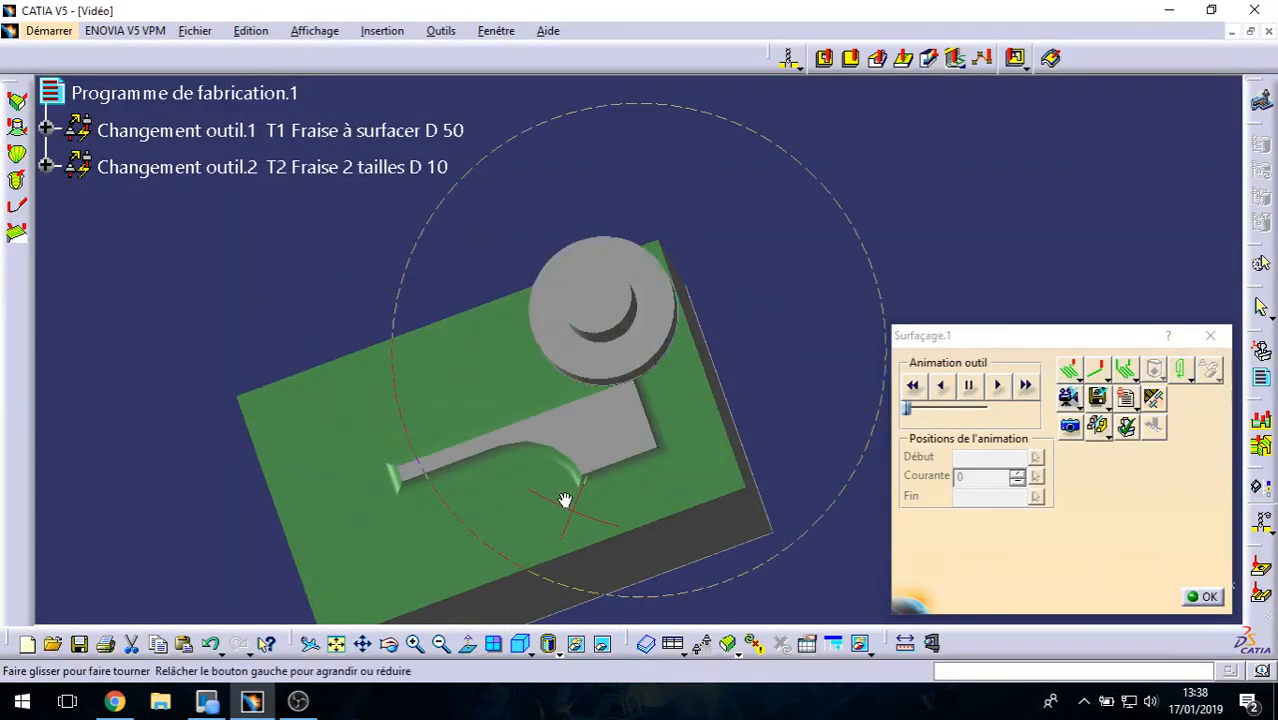
middle_drag(565, 499, 646, 460)
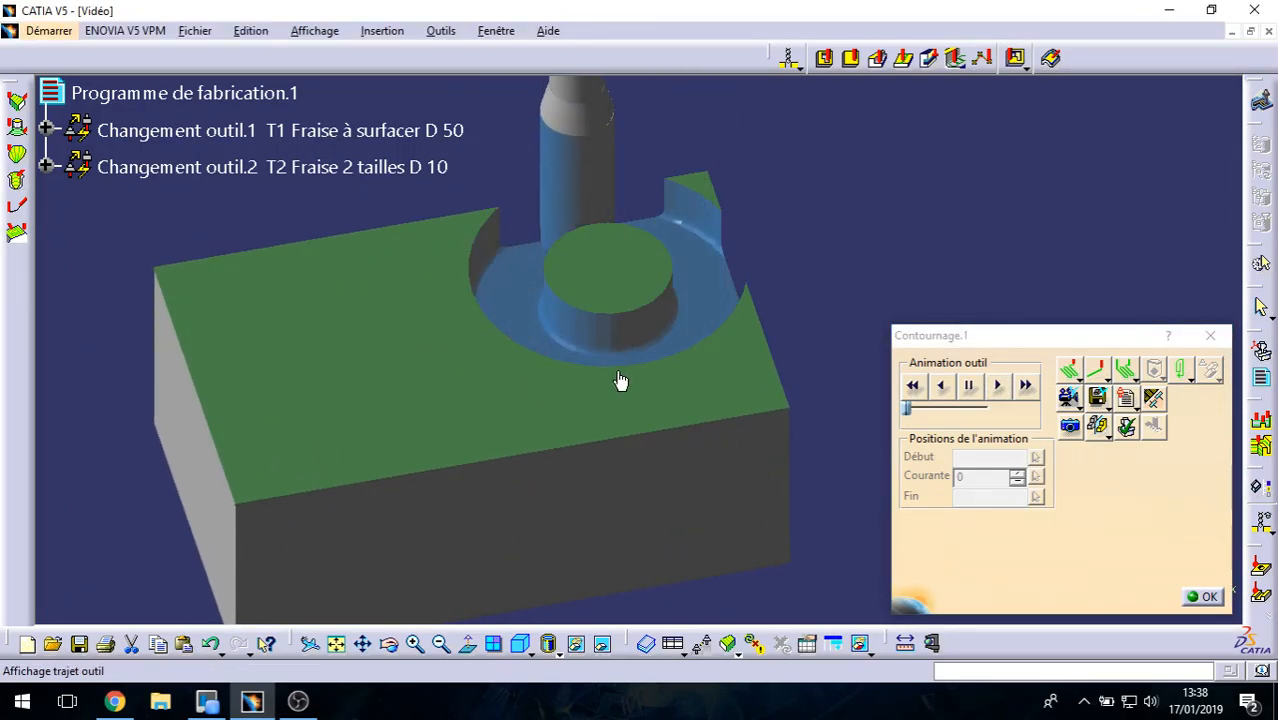
middle_drag(713, 297, 625, 428)
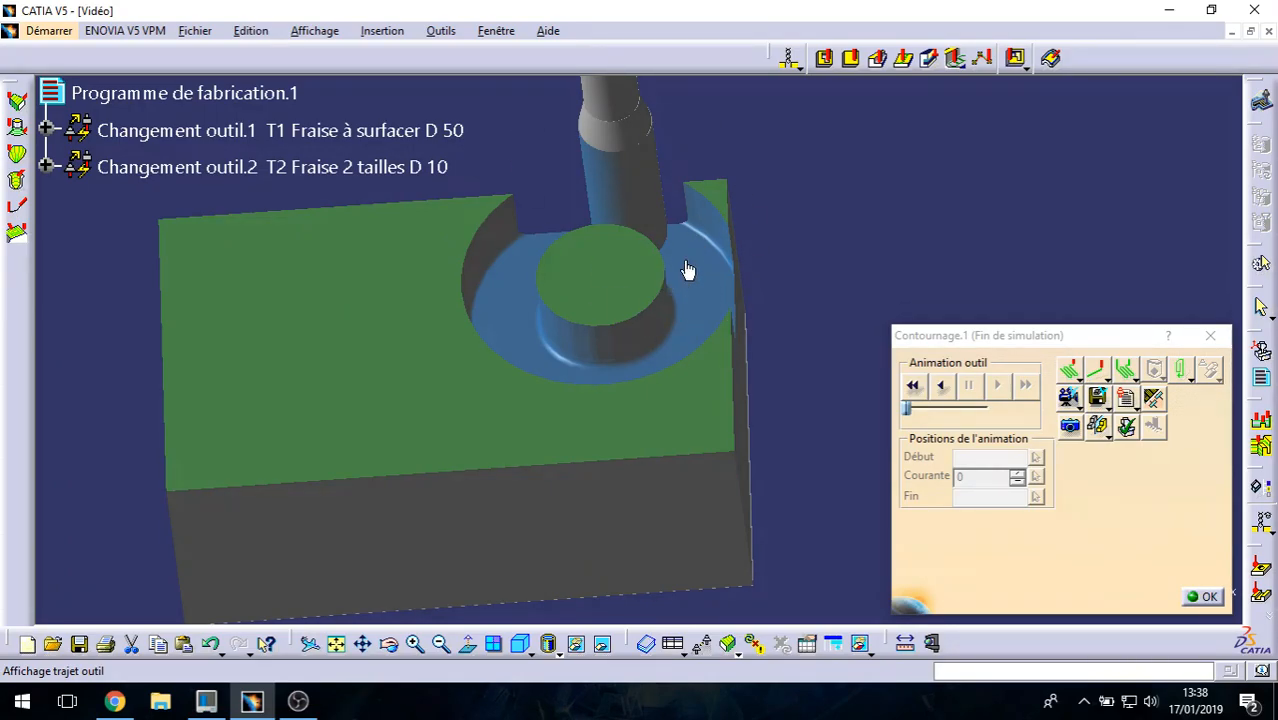
click(1203, 596)
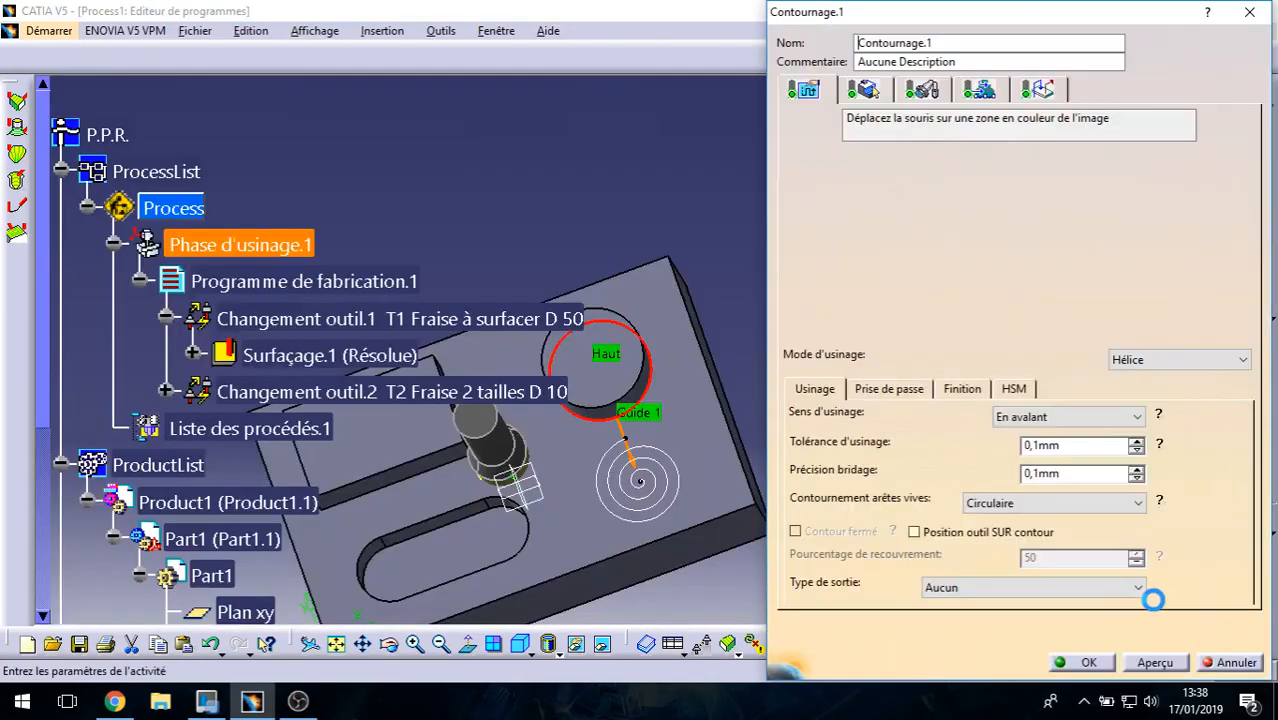
Step: Set the contouring operation's number of radial passes to 2 and replay its tool path
middle_drag(593, 494, 580, 432)
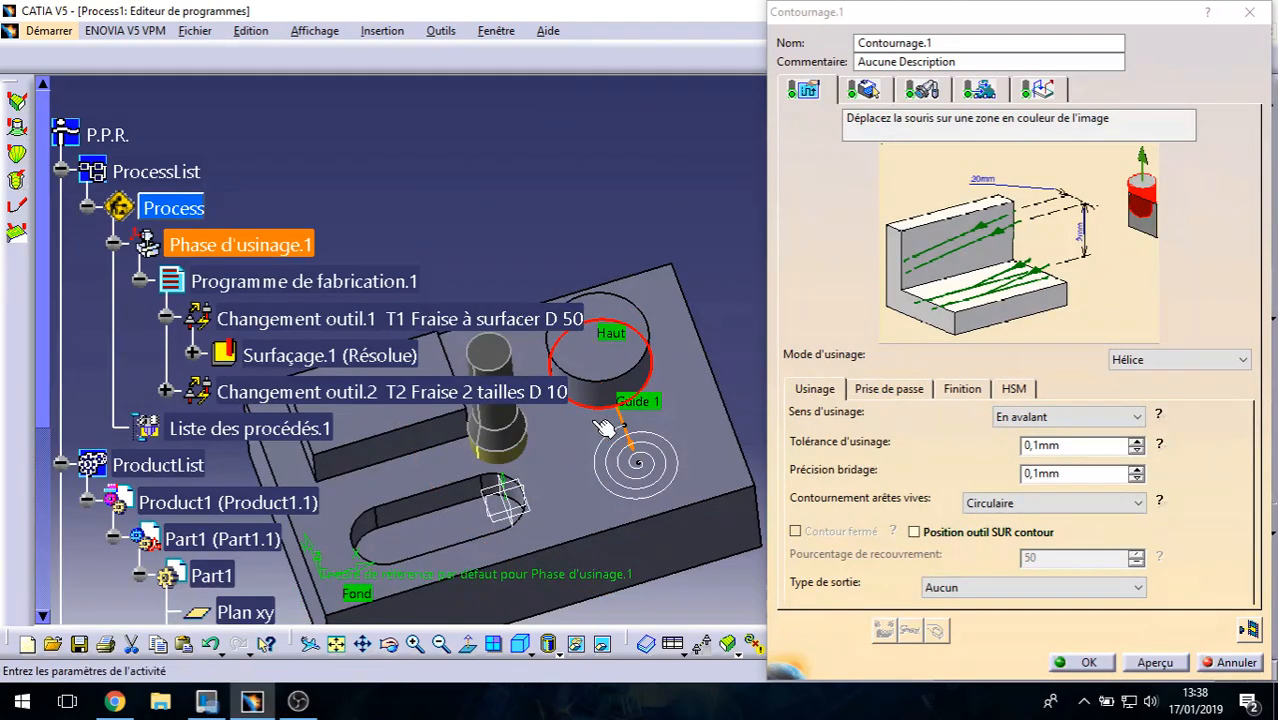
click(889, 389)
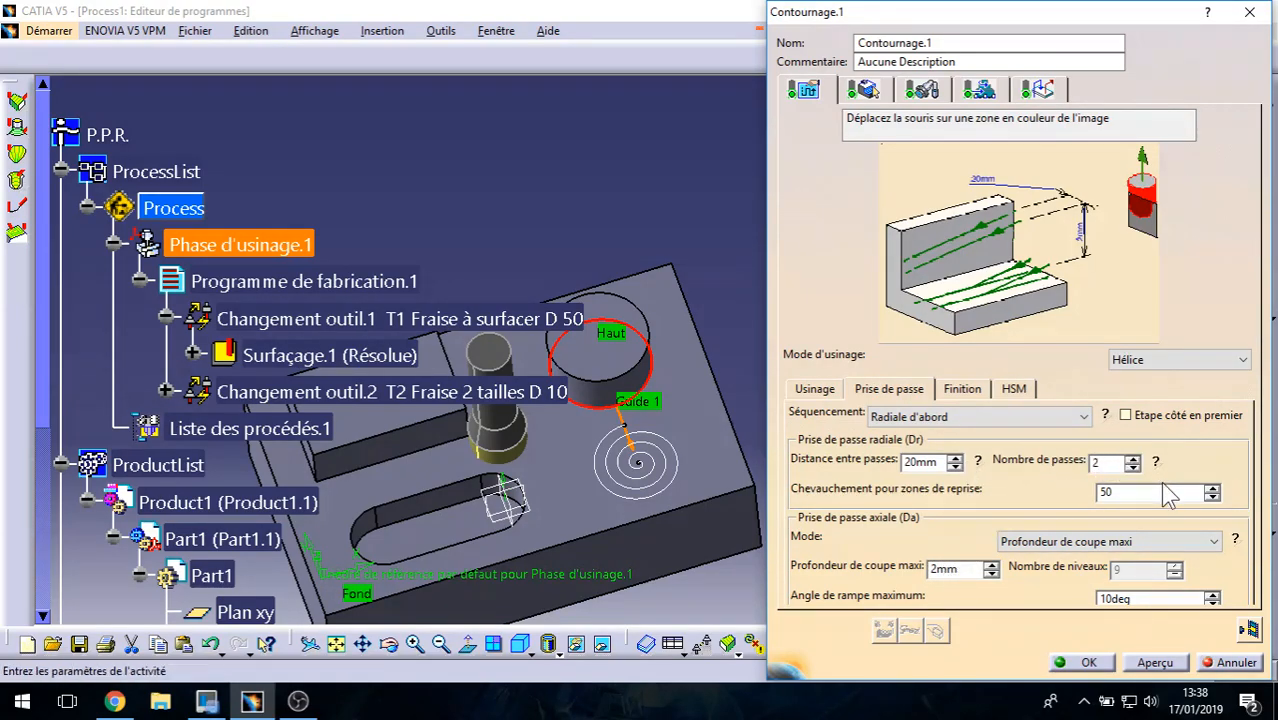
click(1232, 662)
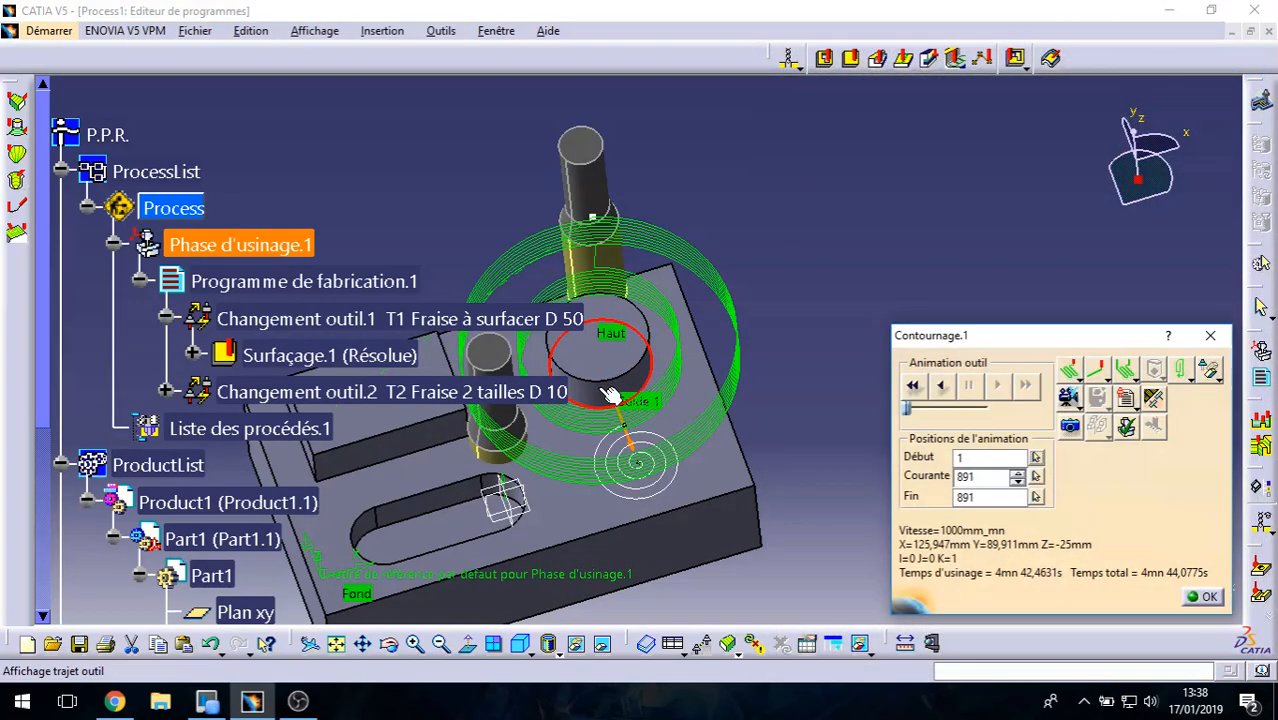
Step: Close the tool path animation and discard the Contournage.1 operation
middle_drag(776, 401, 680, 433)
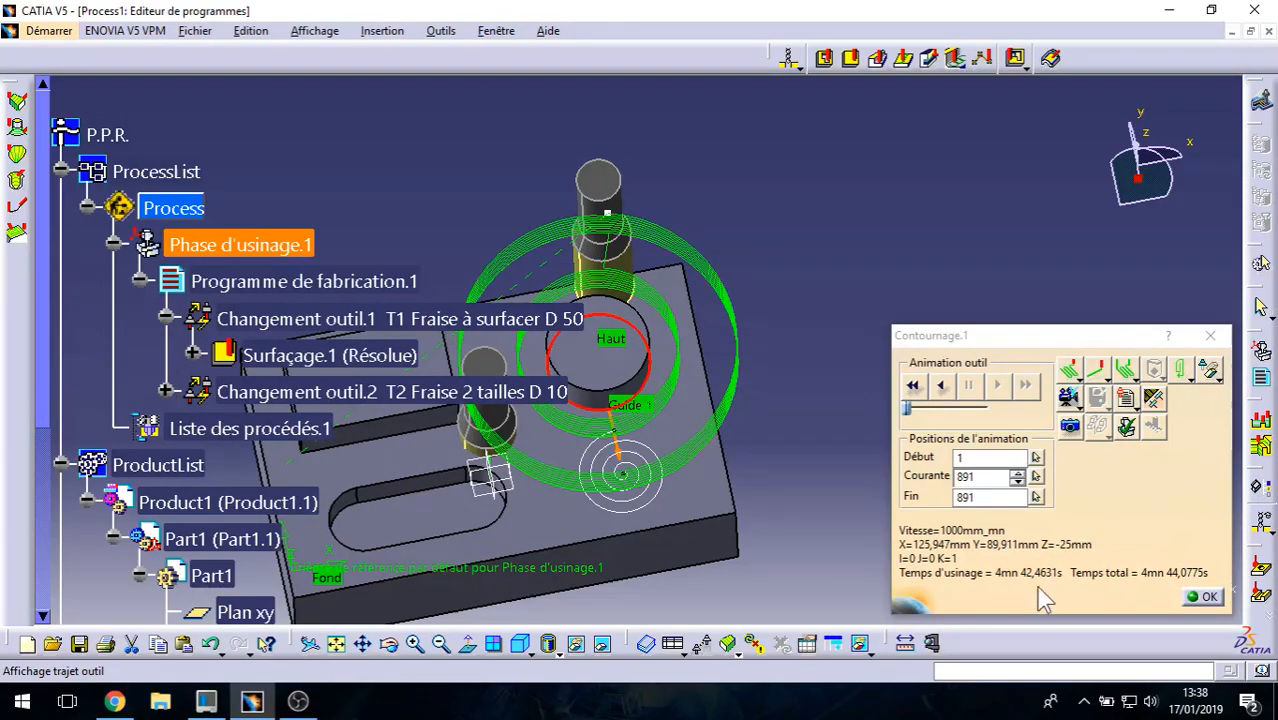
click(1202, 598)
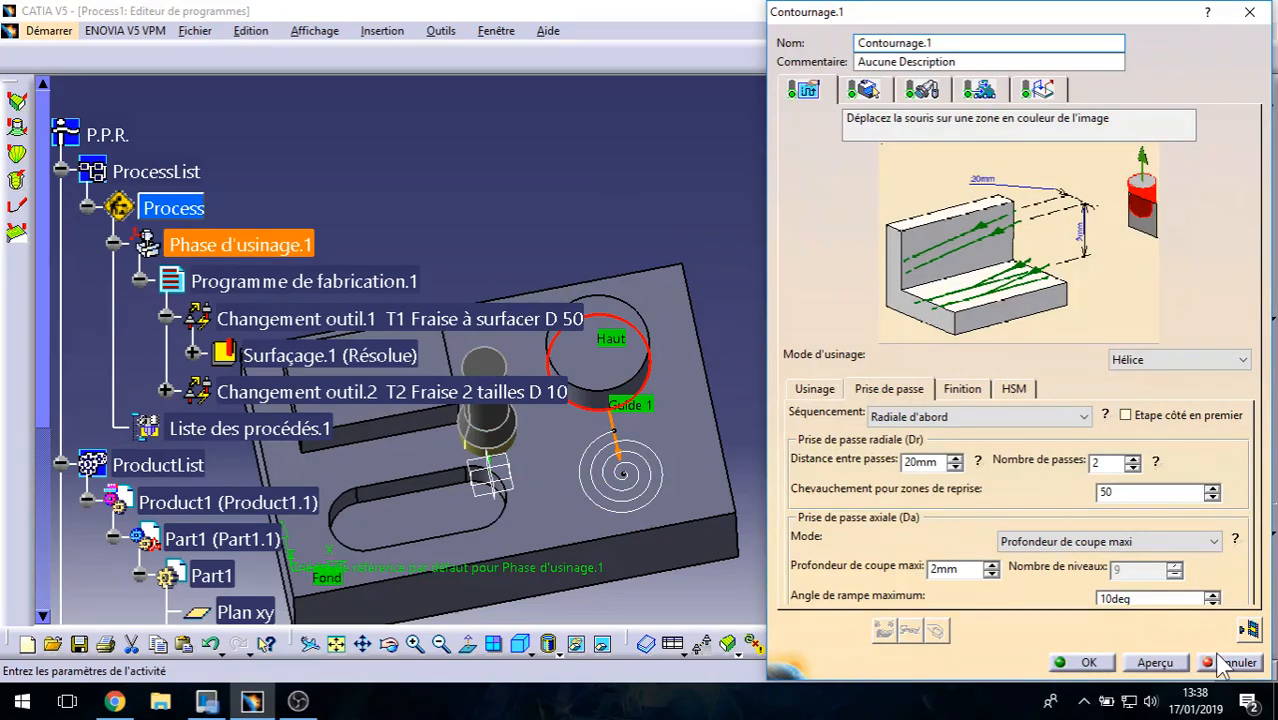
click(1233, 662)
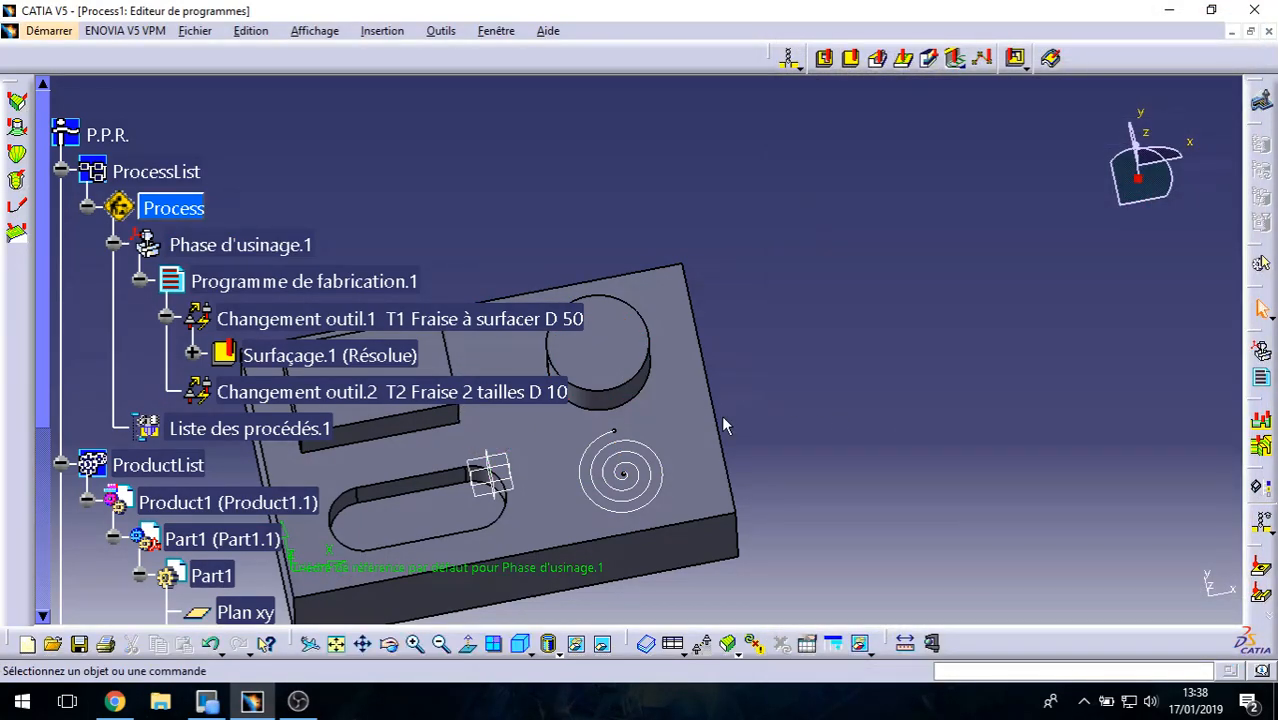
Step: Insert a pocketing operation under the T2 Fraise 2 tailles D 10 tool change and set its bottom to the plate's upper face
click(826, 60)
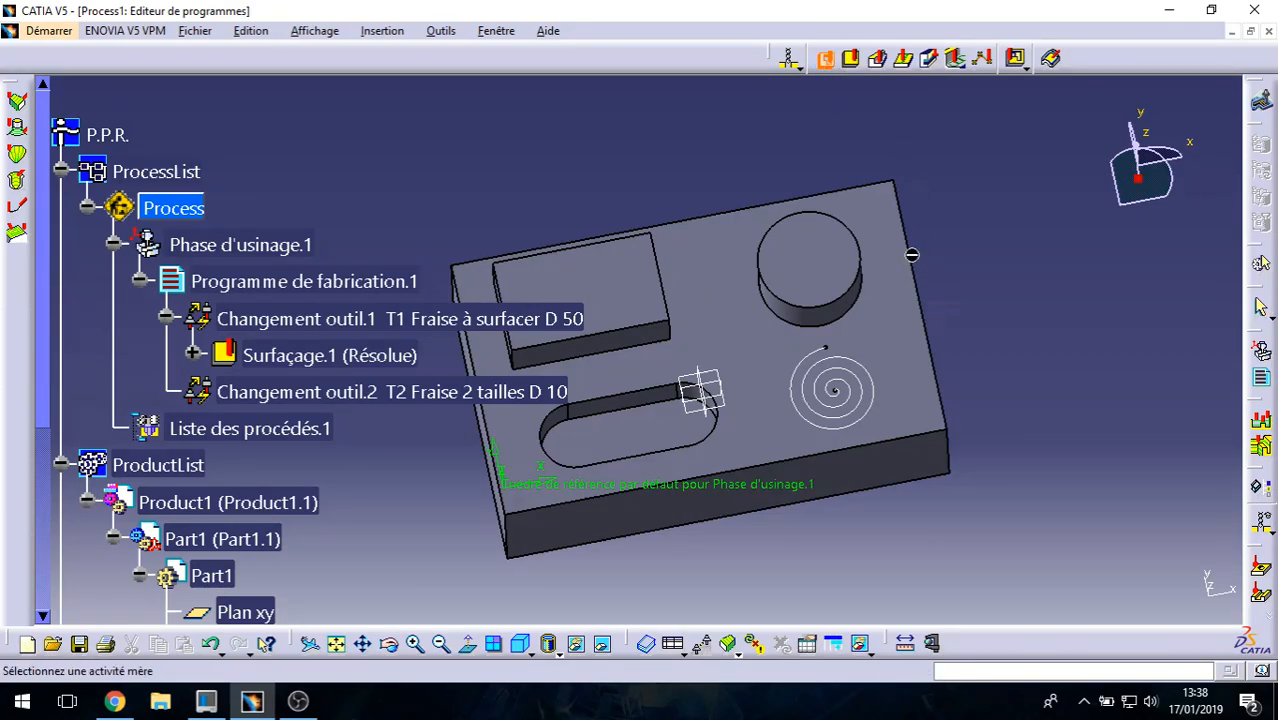
click(881, 316)
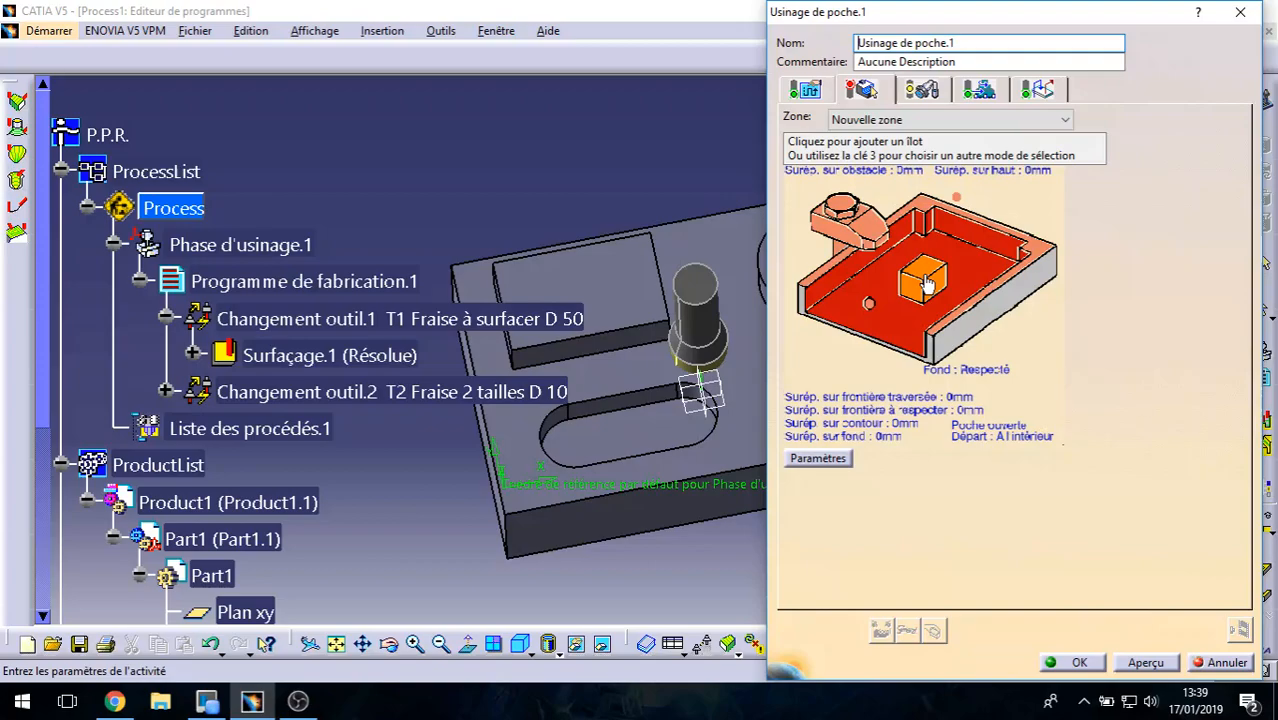
middle_drag(659, 419, 616, 455)
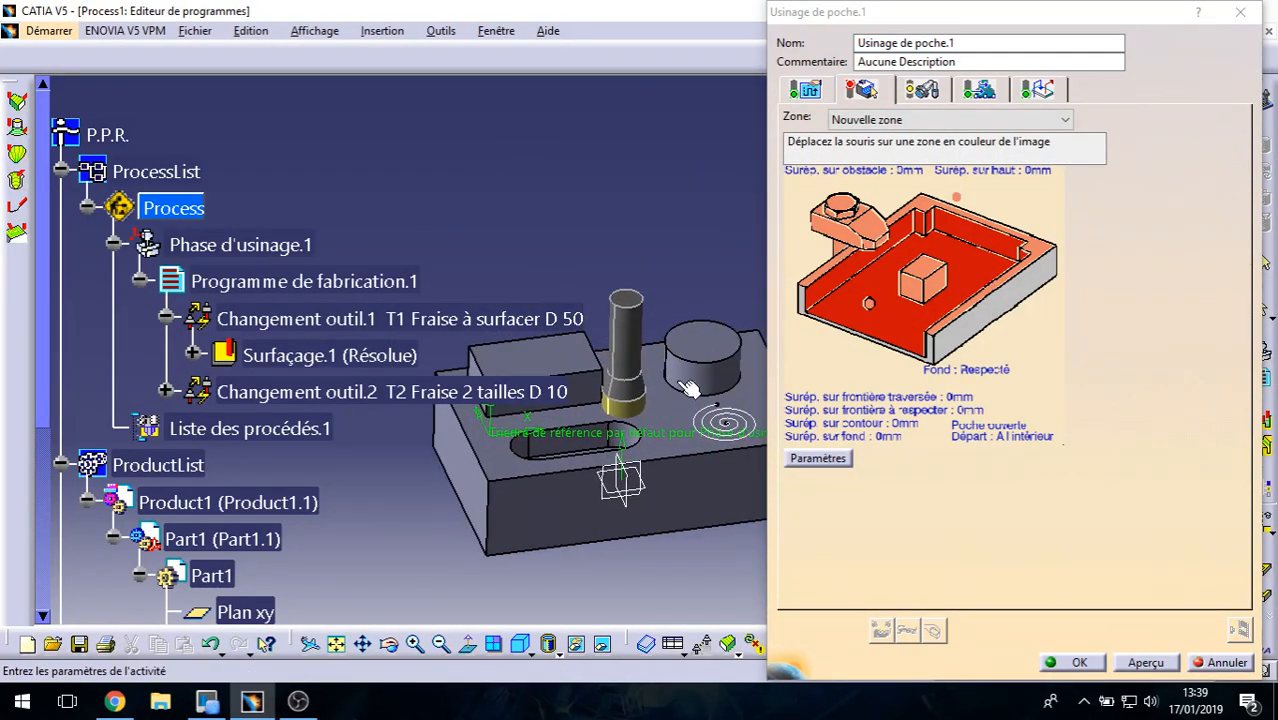
scroll(580, 465, down, 6)
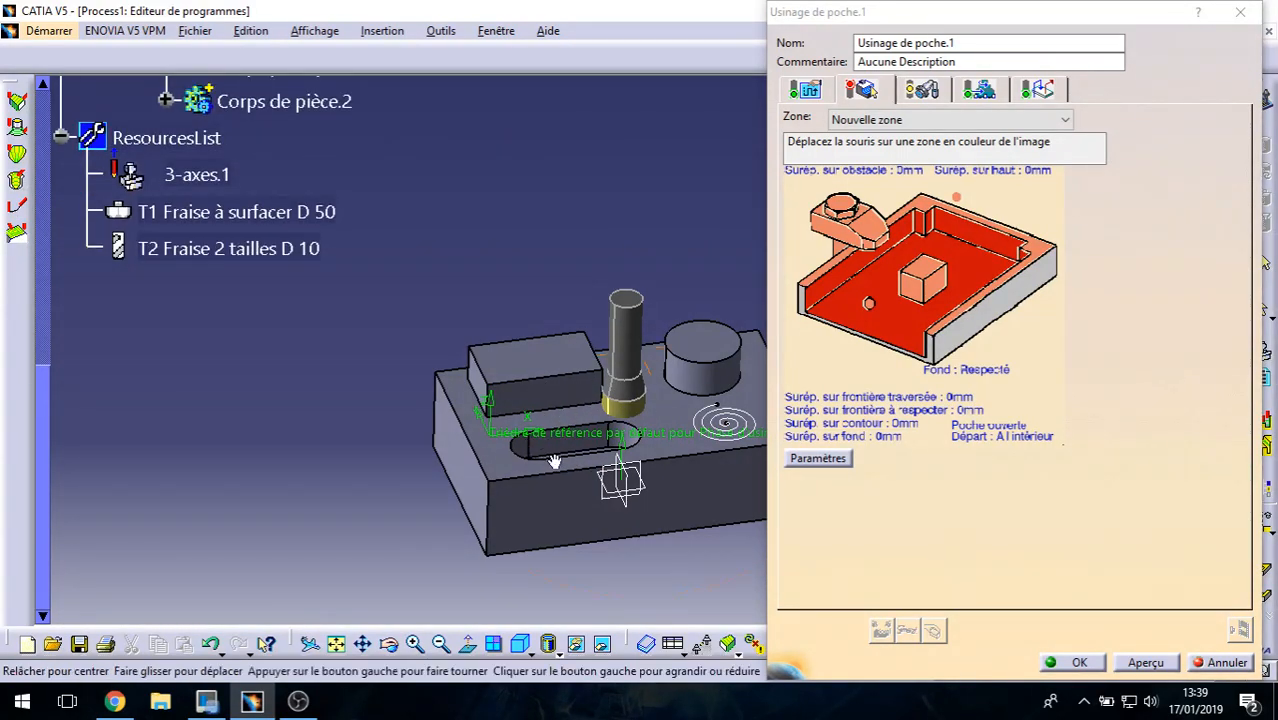
middle_drag(553, 454, 560, 467)
click(972, 273)
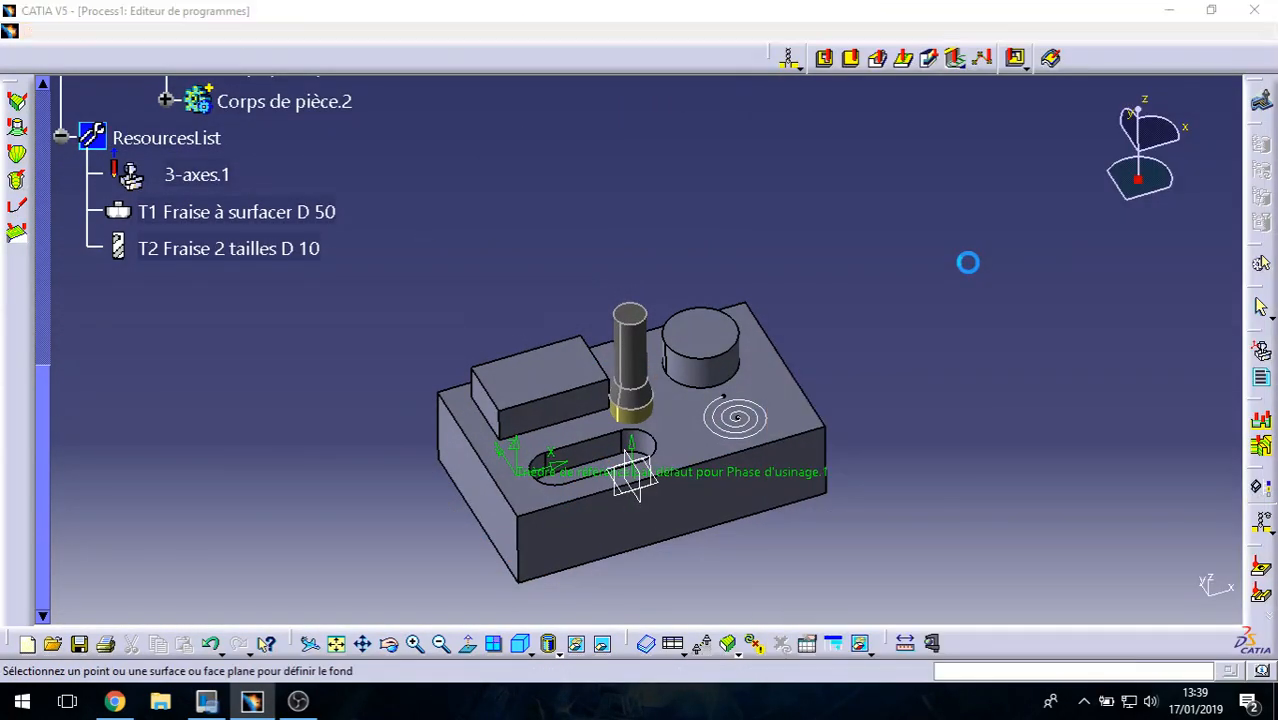
click(776, 384)
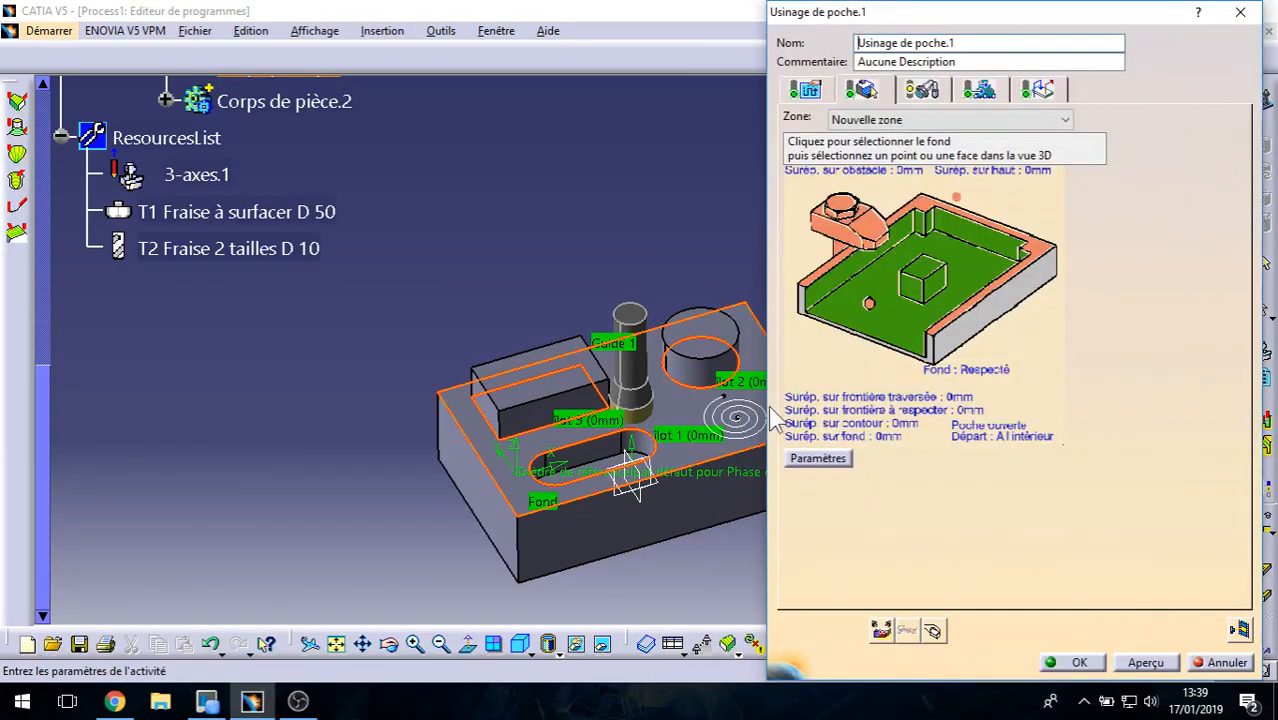
middle_drag(608, 490, 586, 452)
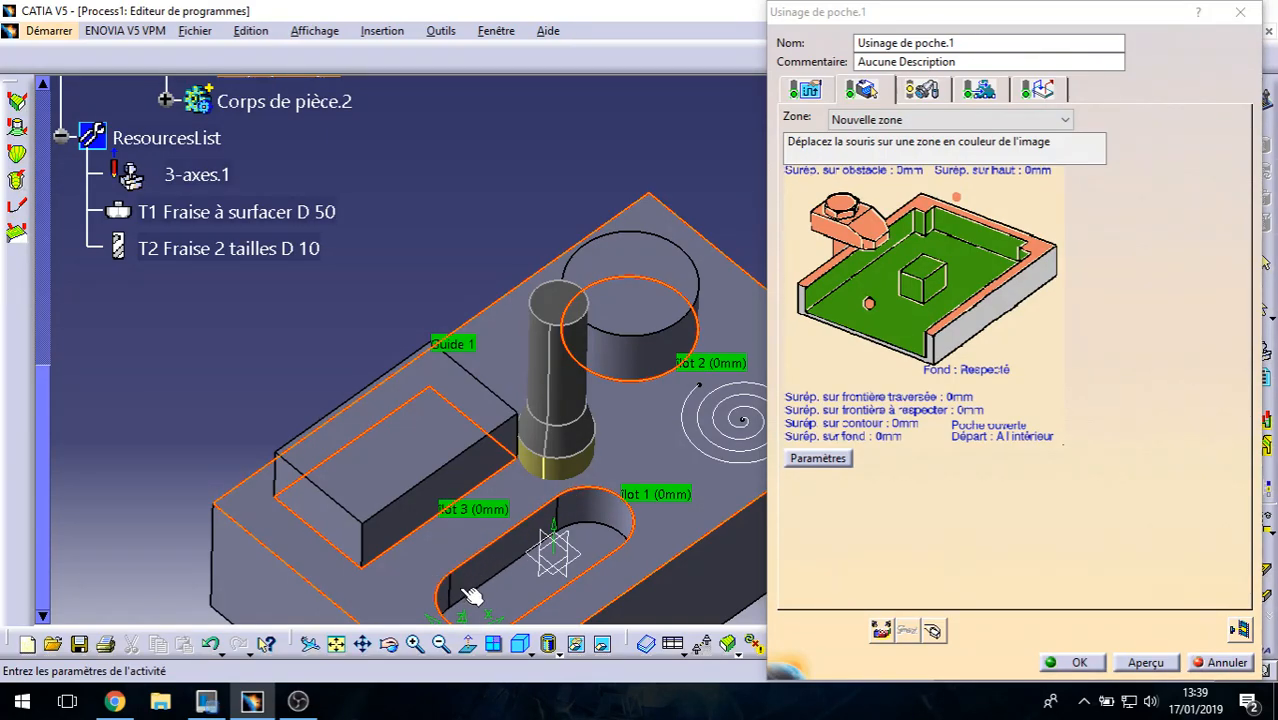
Step: Try to add an edge of the oblong slot as another island, and abandon the edge selection
click(936, 285)
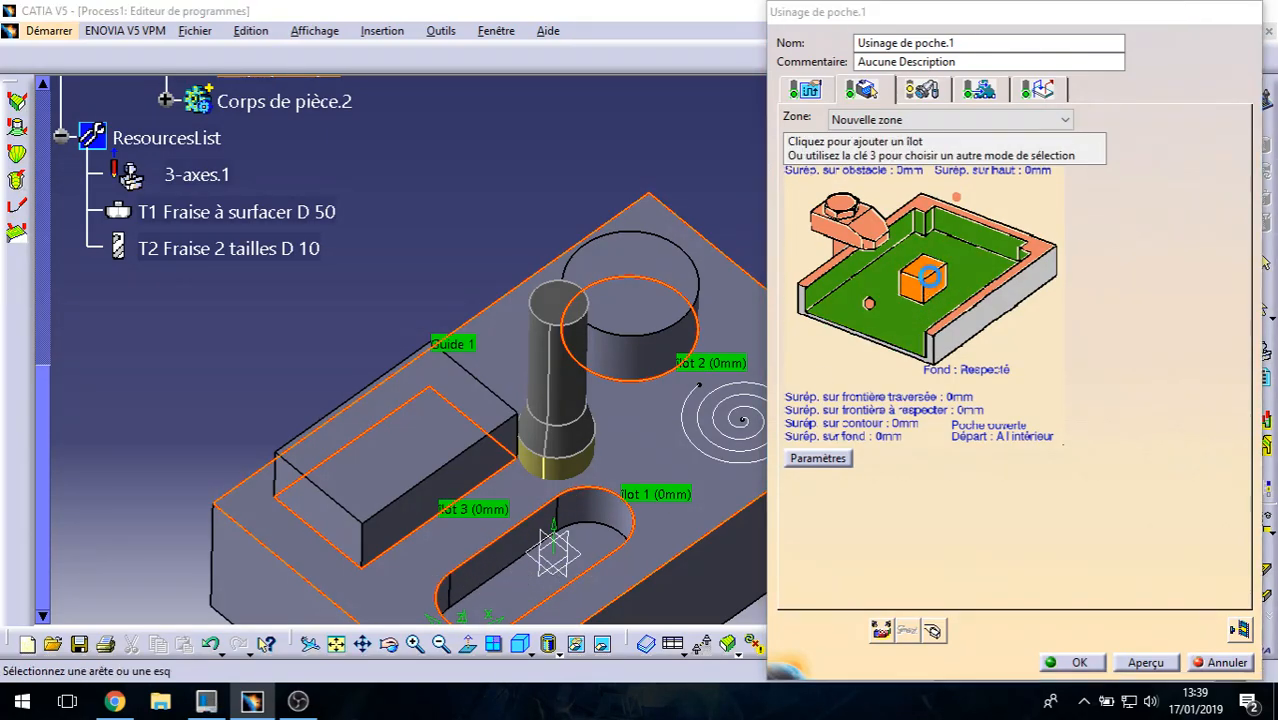
middle_drag(881, 494, 952, 320)
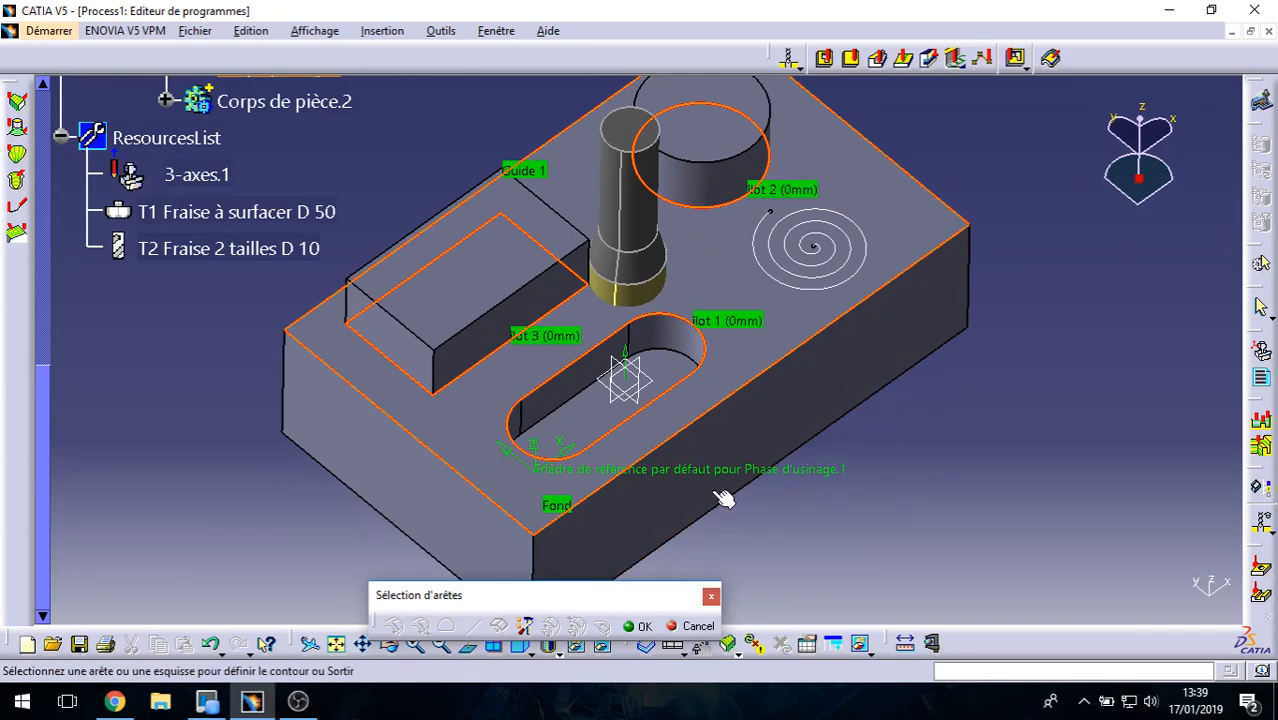
click(675, 389)
right_click(666, 395)
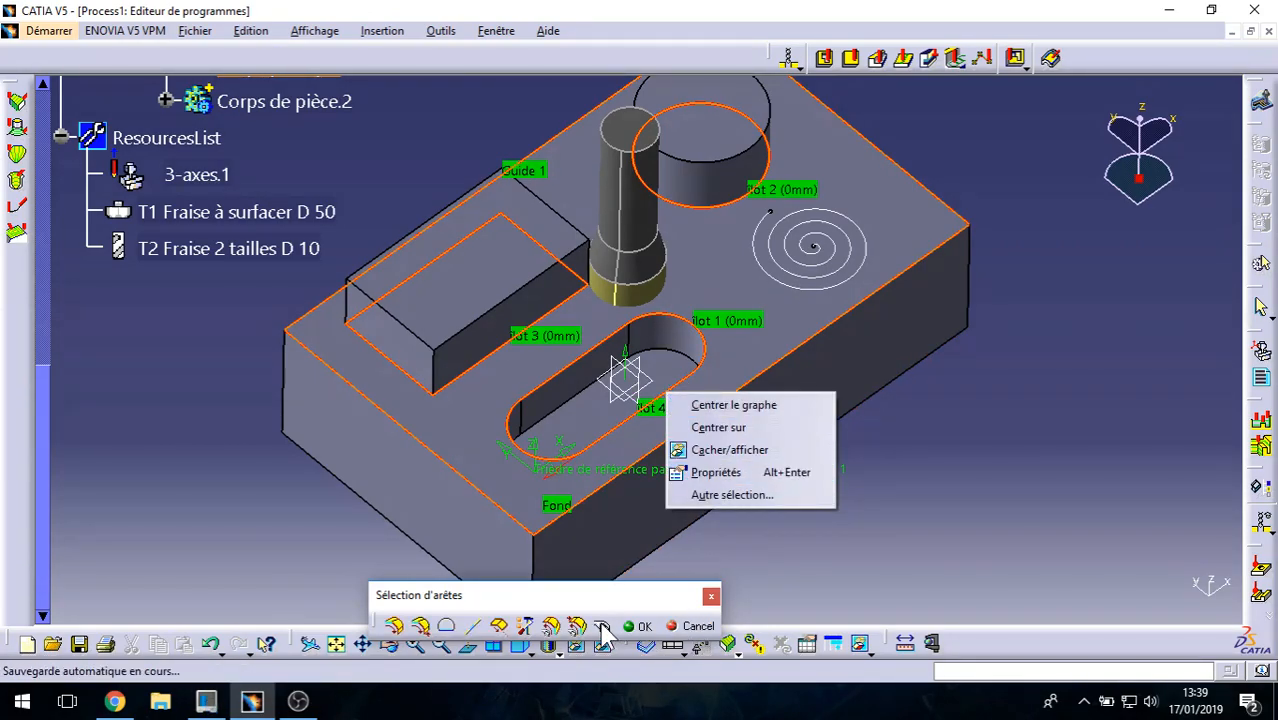
click(686, 628)
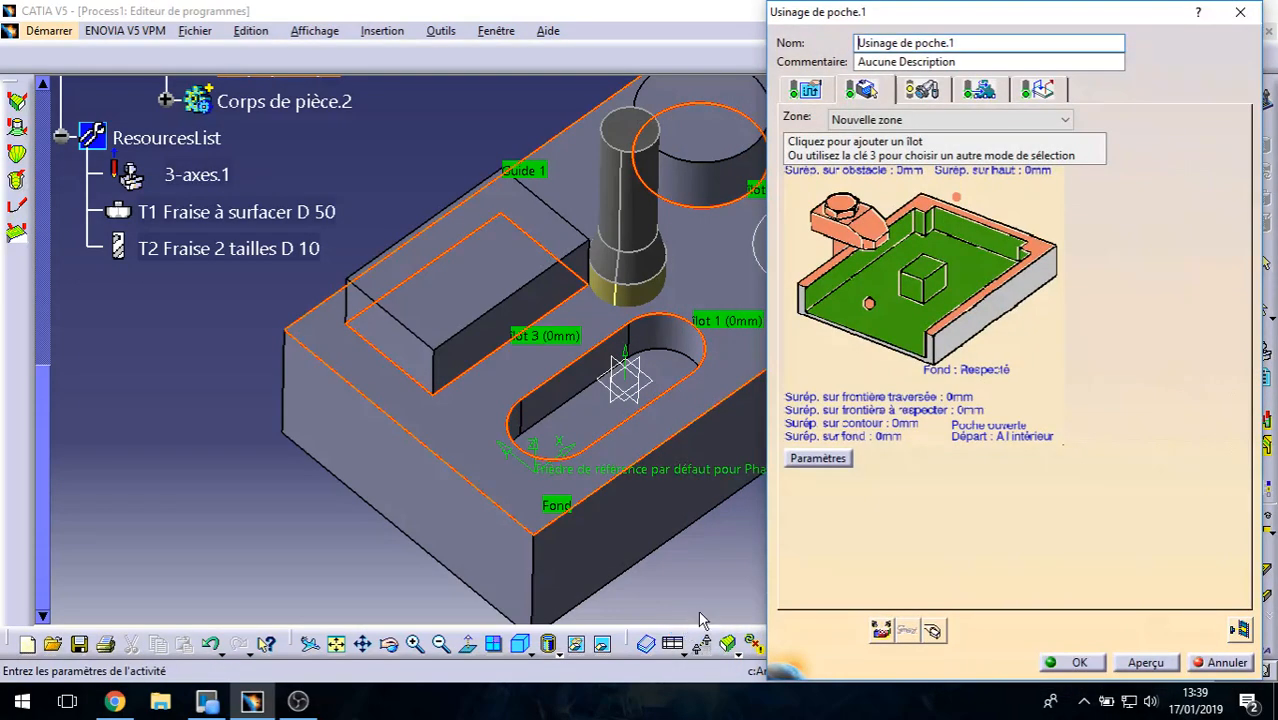
Step: Clear the pocket's guide contours, try to select a new guide edge at the rectangular boss, and discard the pocketing operation
right_click(969, 238)
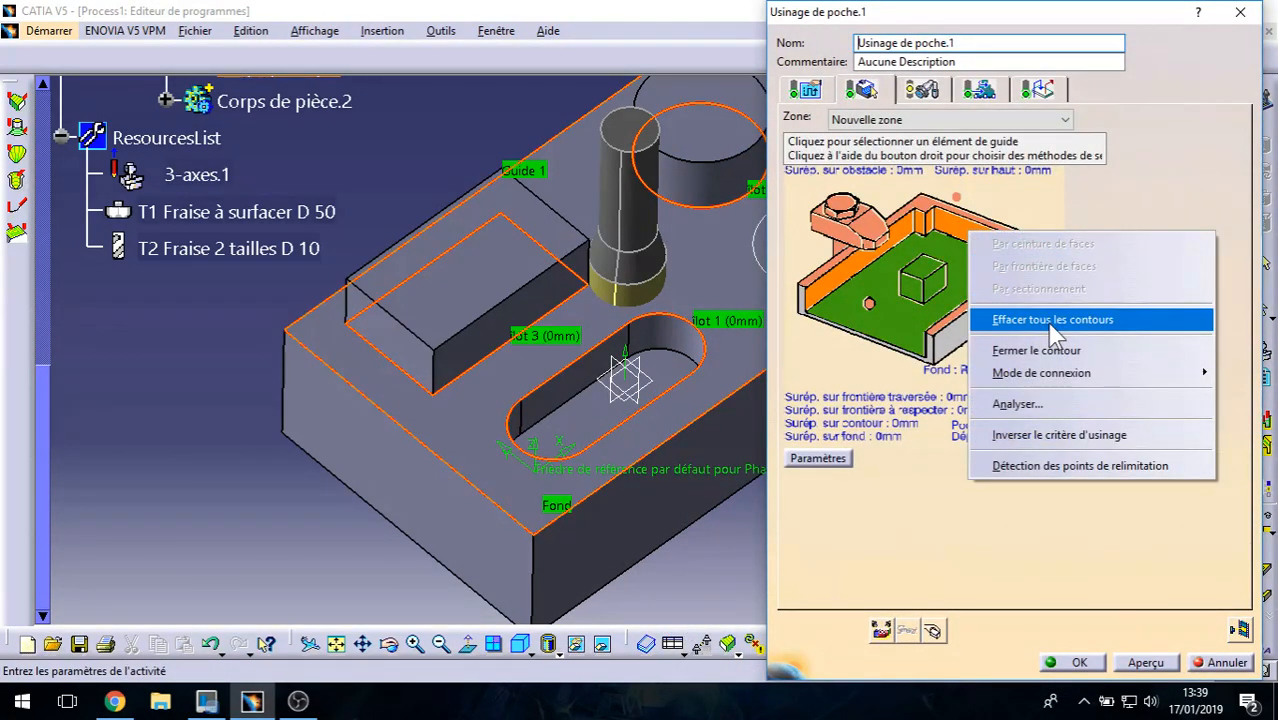
click(1049, 322)
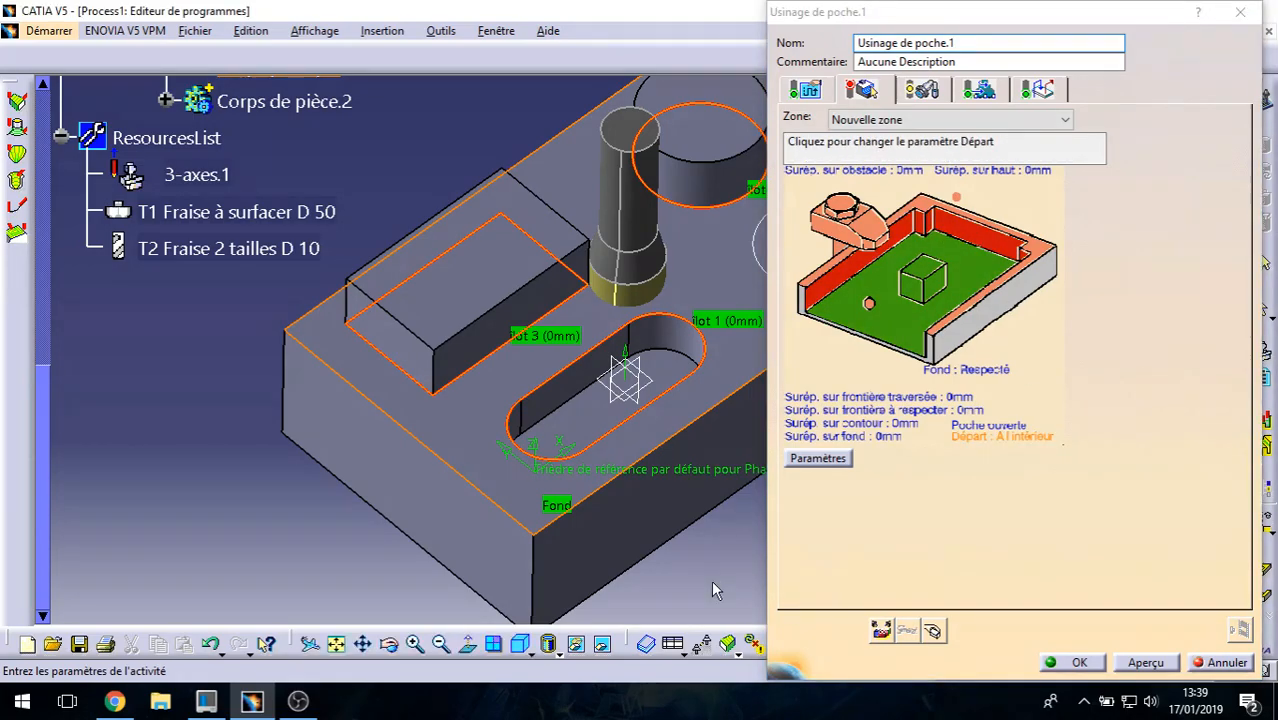
click(865, 349)
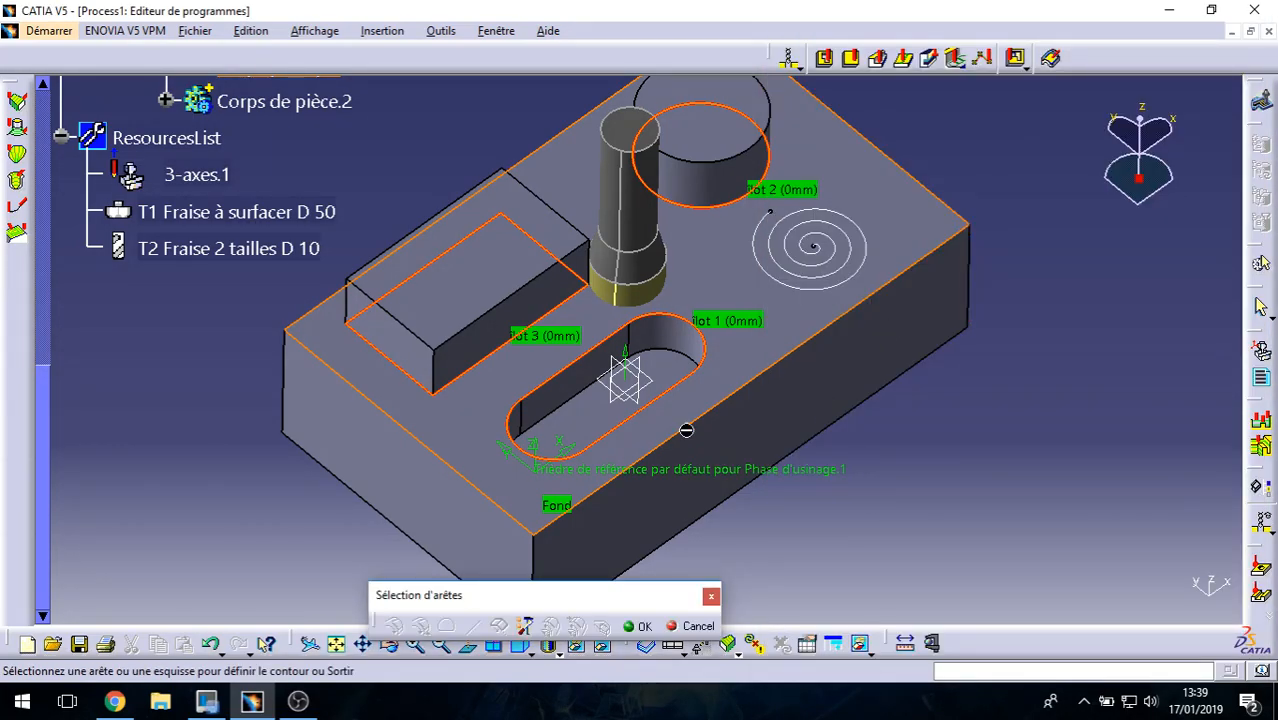
click(570, 316)
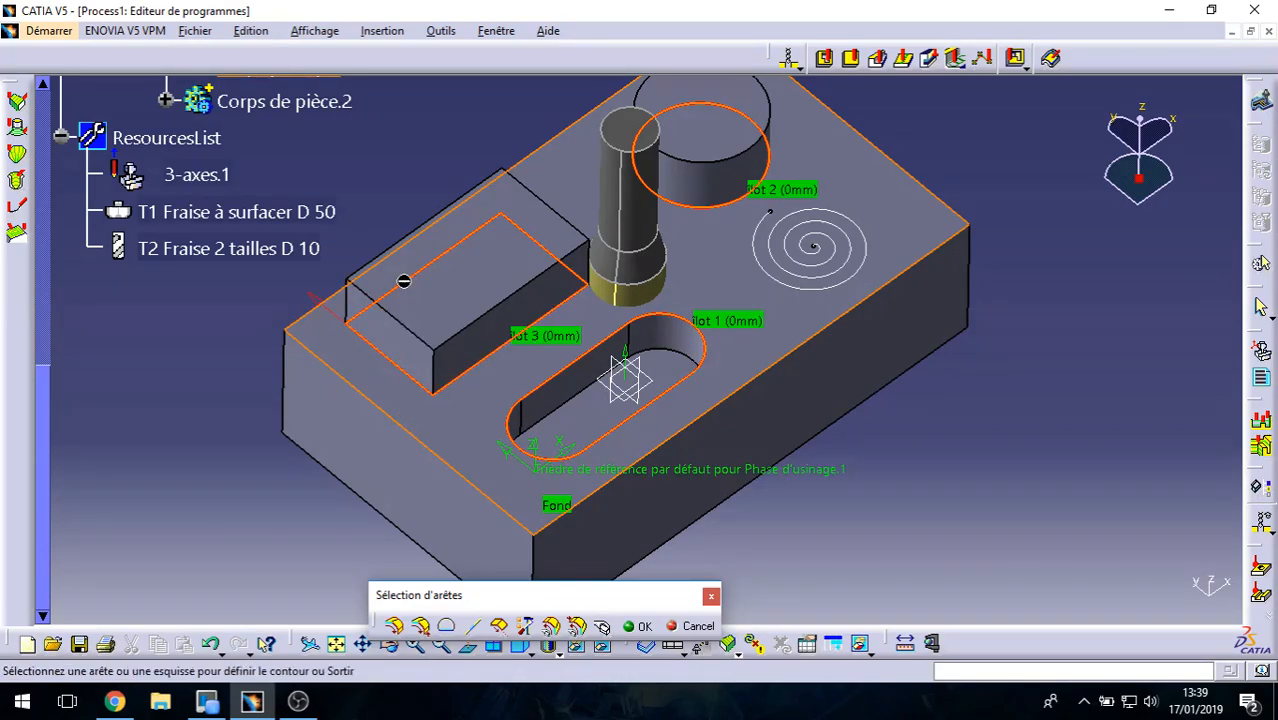
middle_drag(420, 338, 485, 342)
click(699, 628)
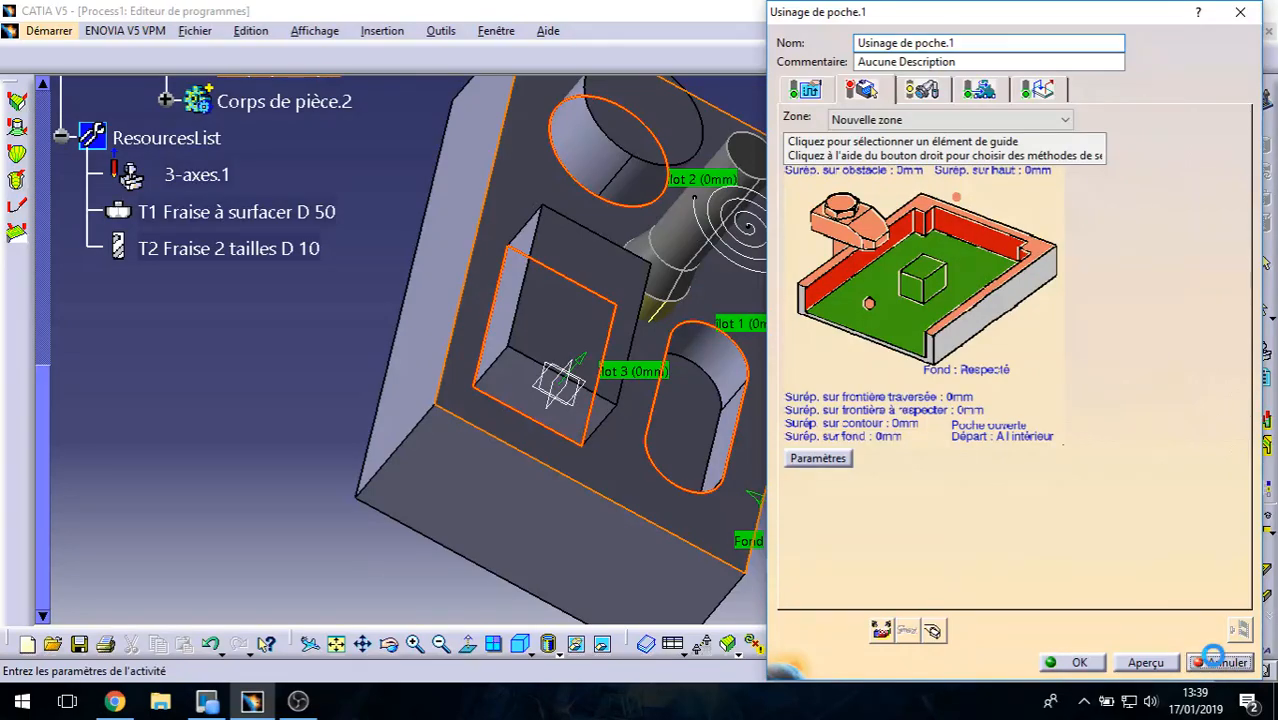
click(1213, 656)
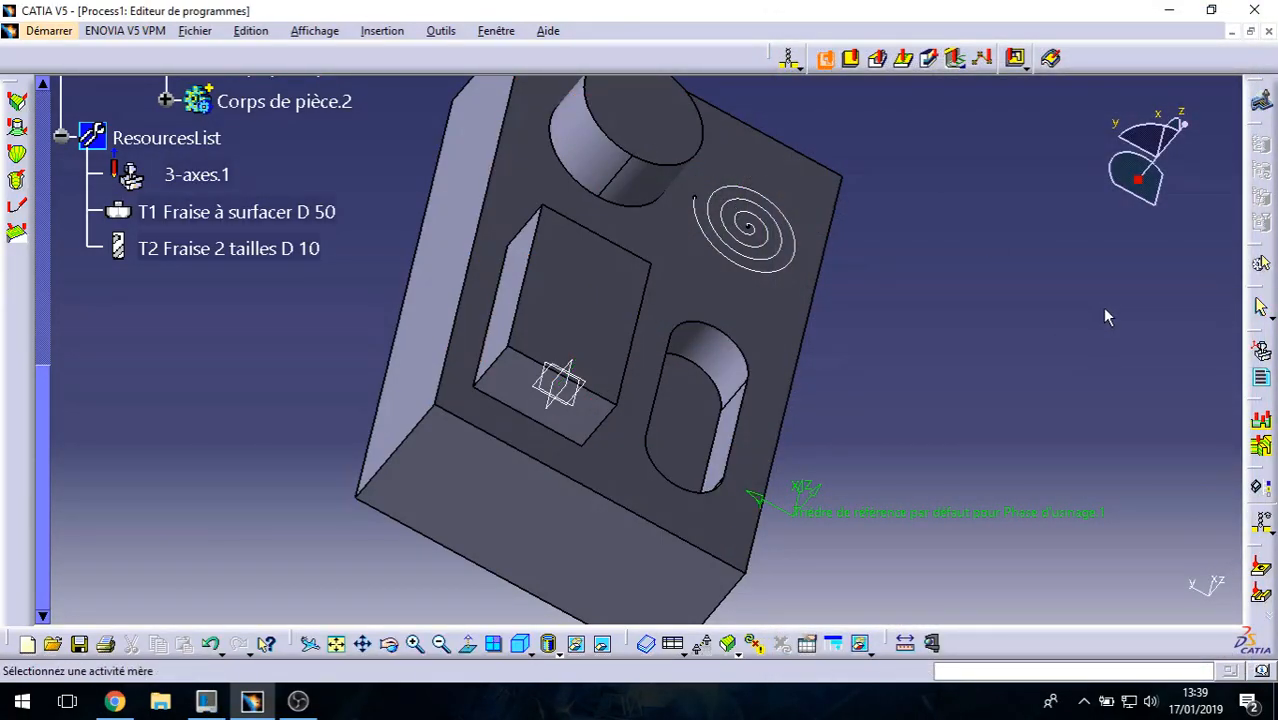
Step: Insert a new pocketing operation and select the four base edges of the rectangular boss as its guide contour
click(696, 282)
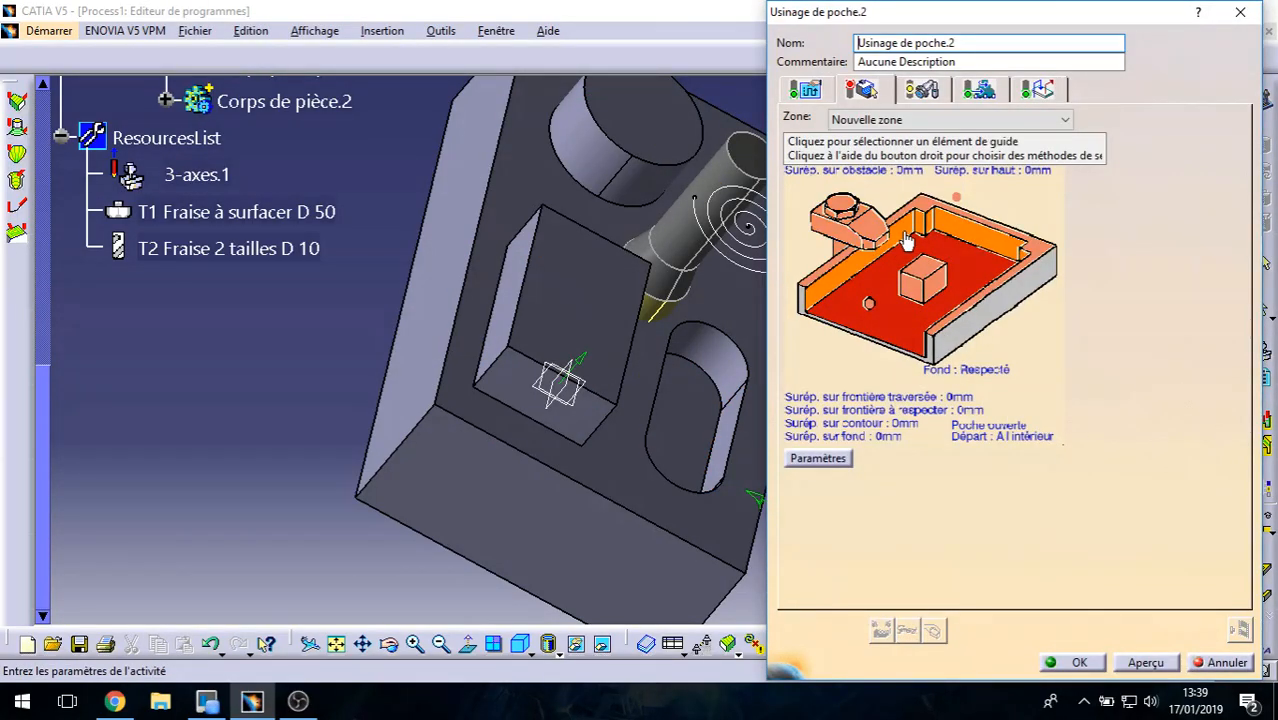
click(906, 240)
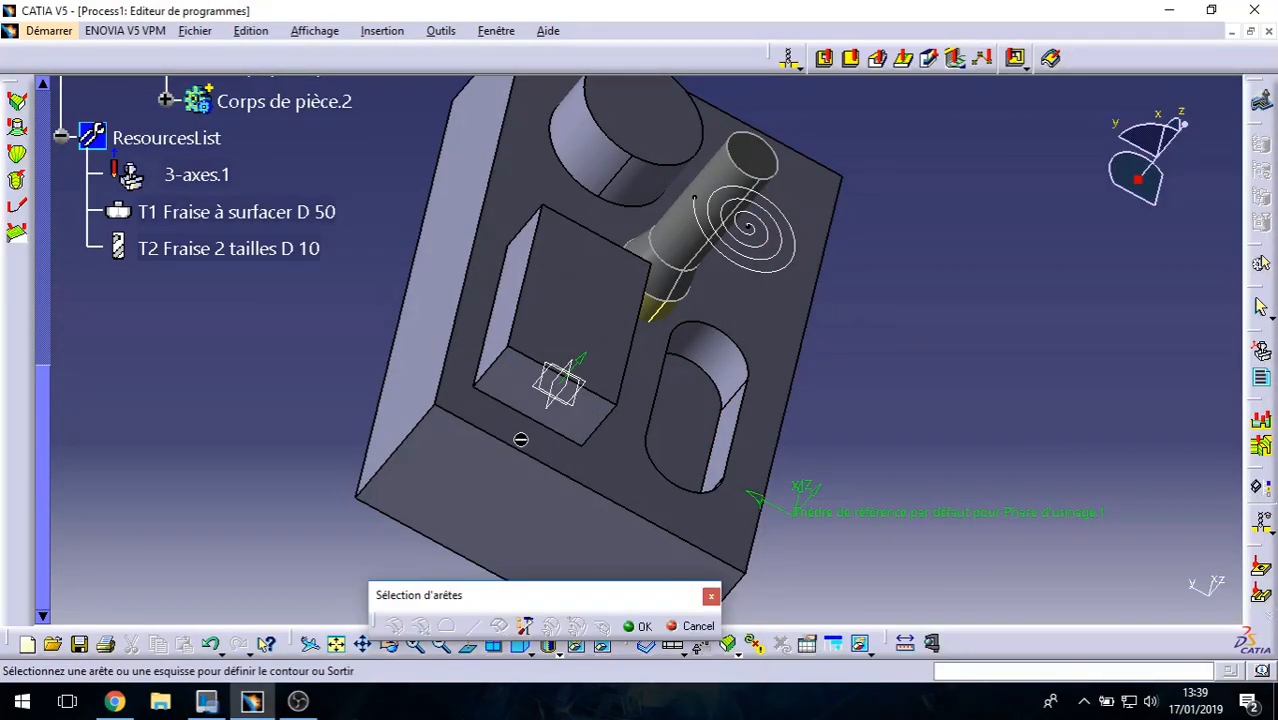
click(533, 422)
click(497, 338)
middle_drag(497, 338, 545, 261)
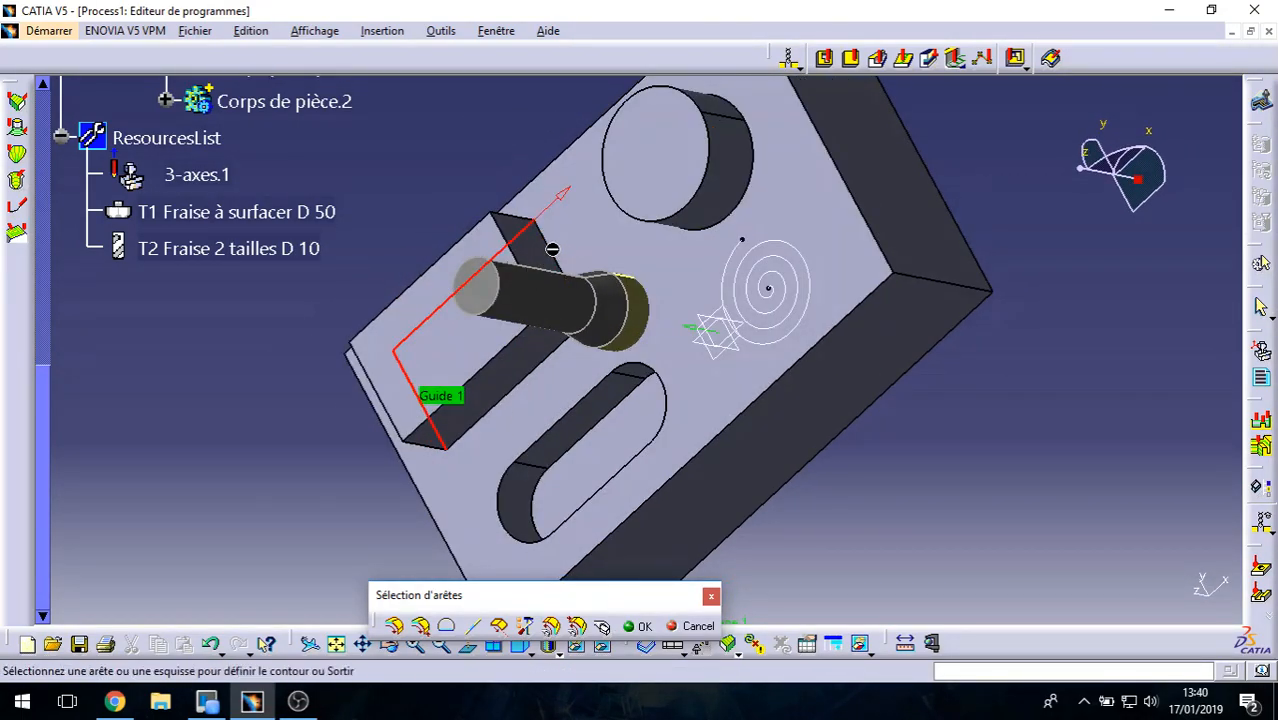
click(560, 260)
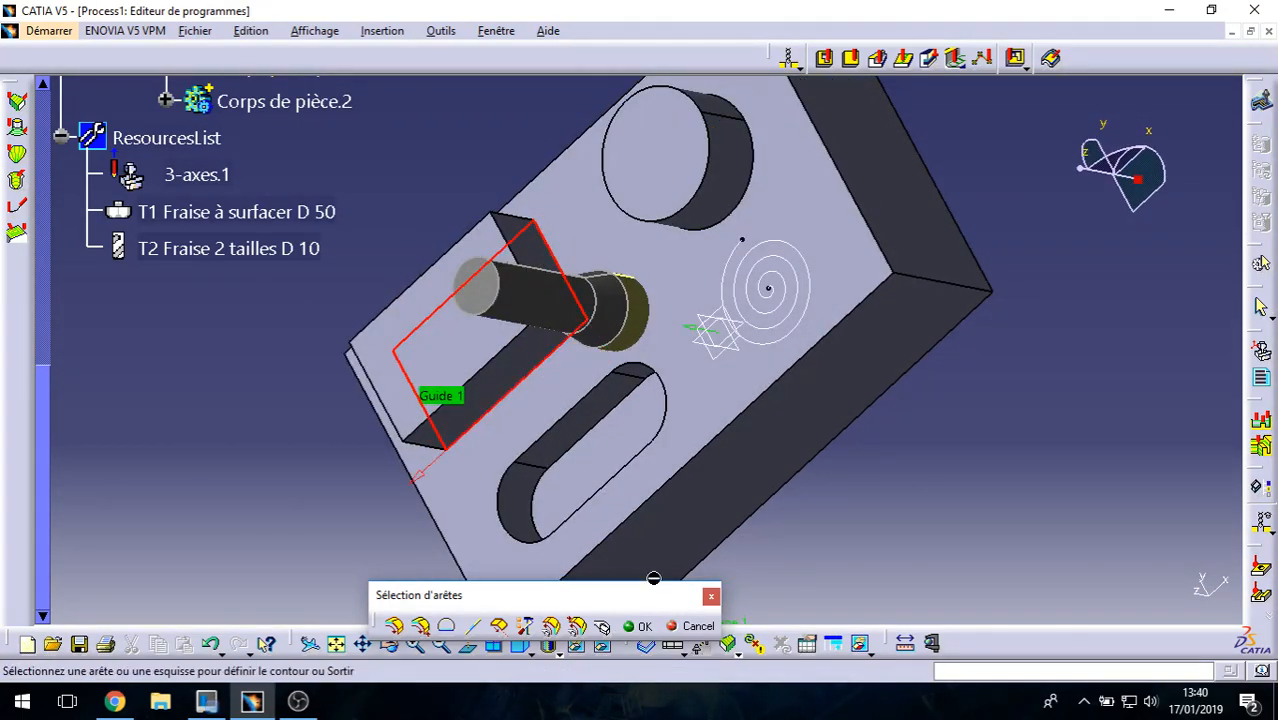
click(638, 626)
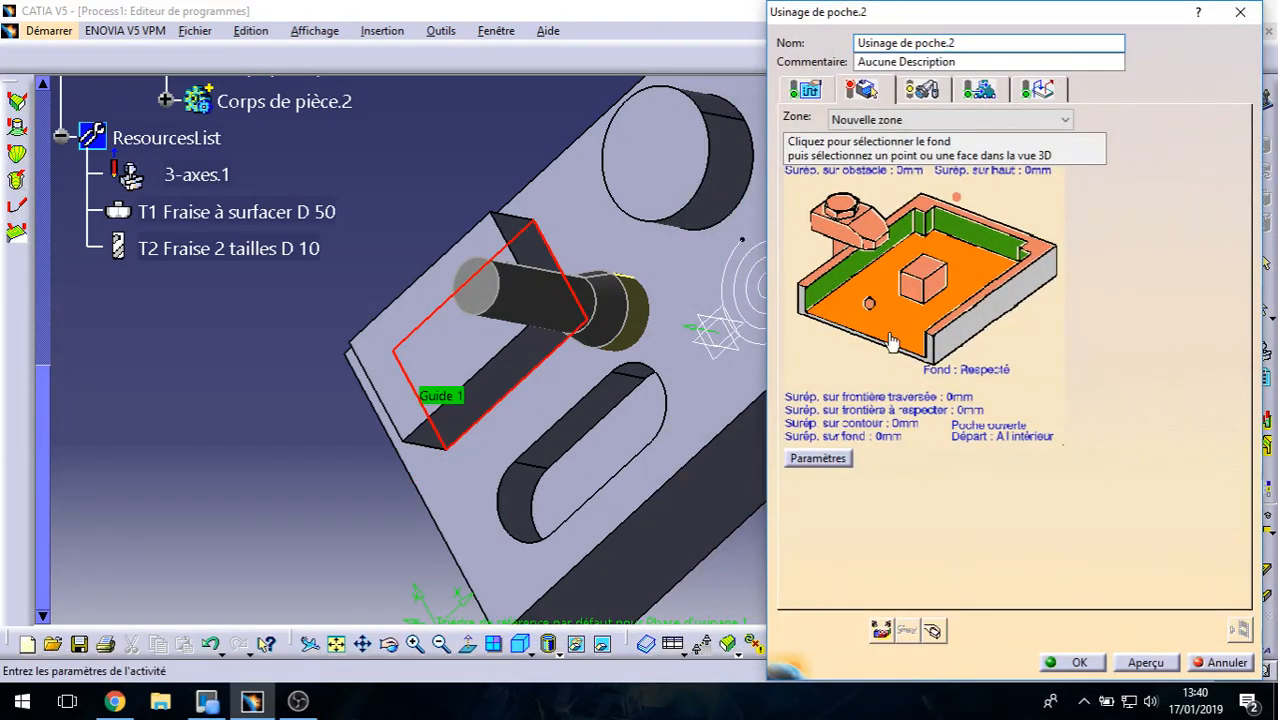
Step: Clear all guide contours and define the four base edges of the rectangular boss as an island
right_click(970, 227)
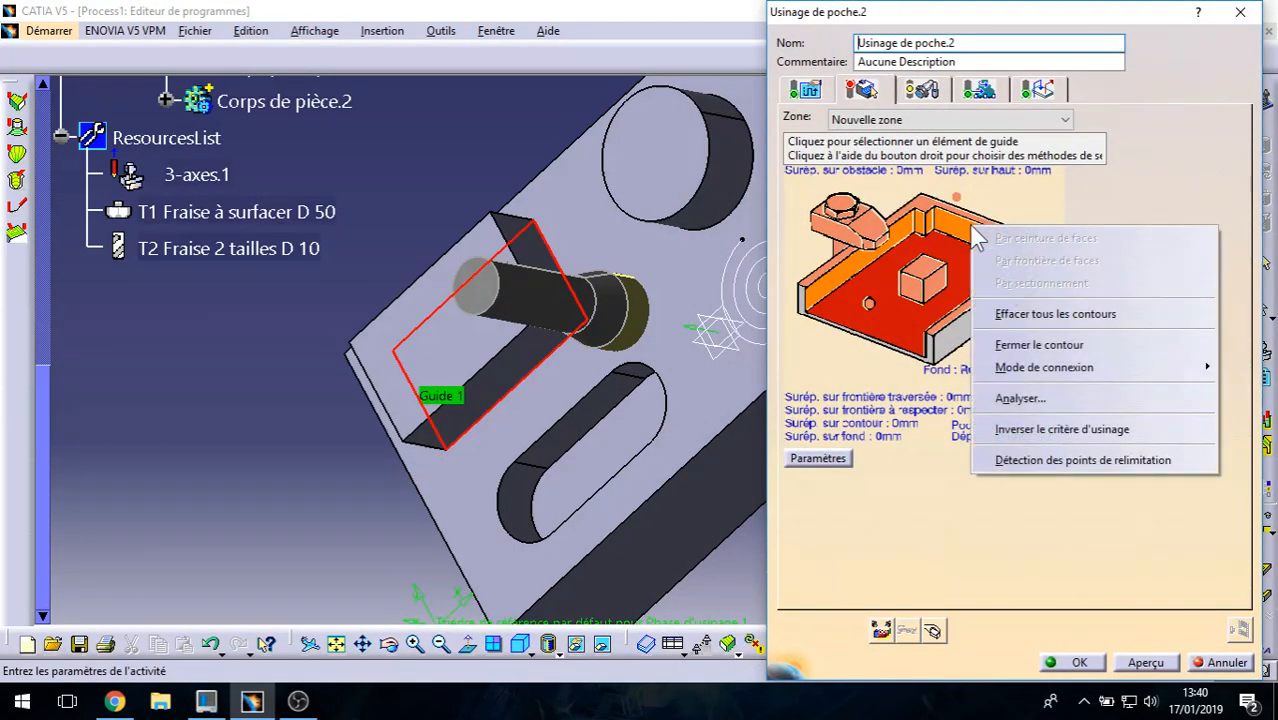
click(1047, 318)
click(980, 292)
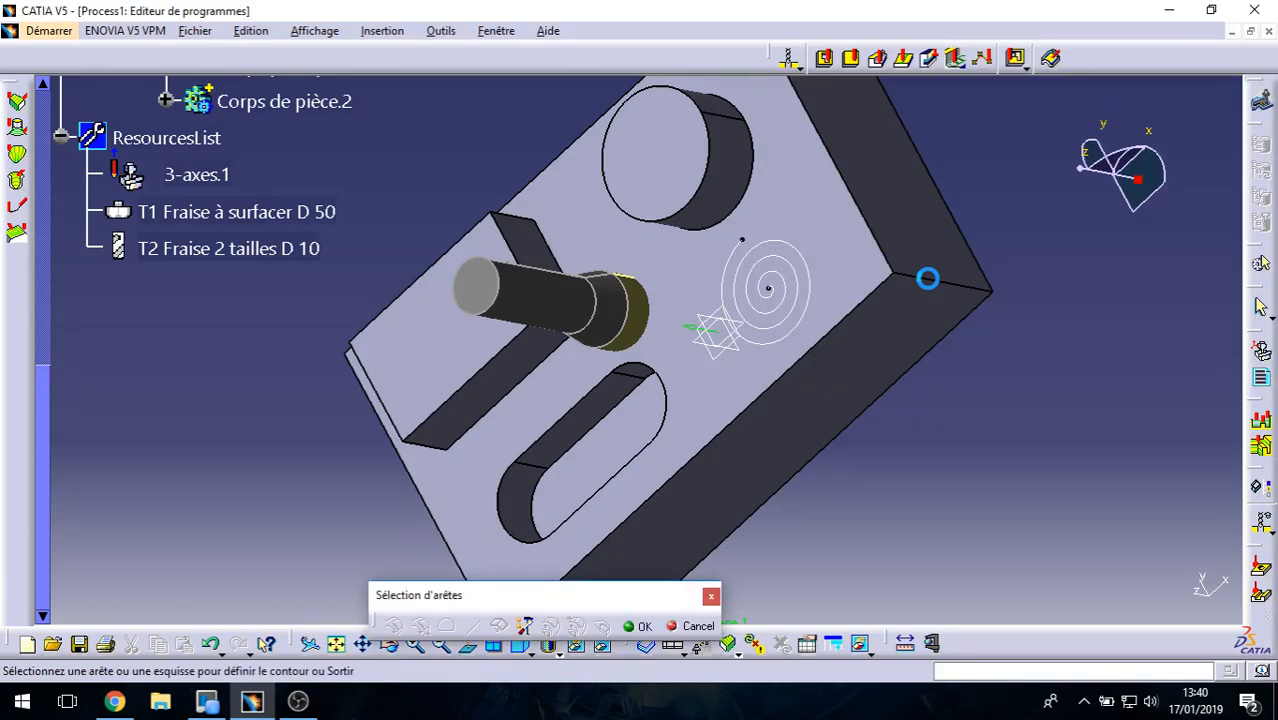
middle_drag(490, 412, 500, 462)
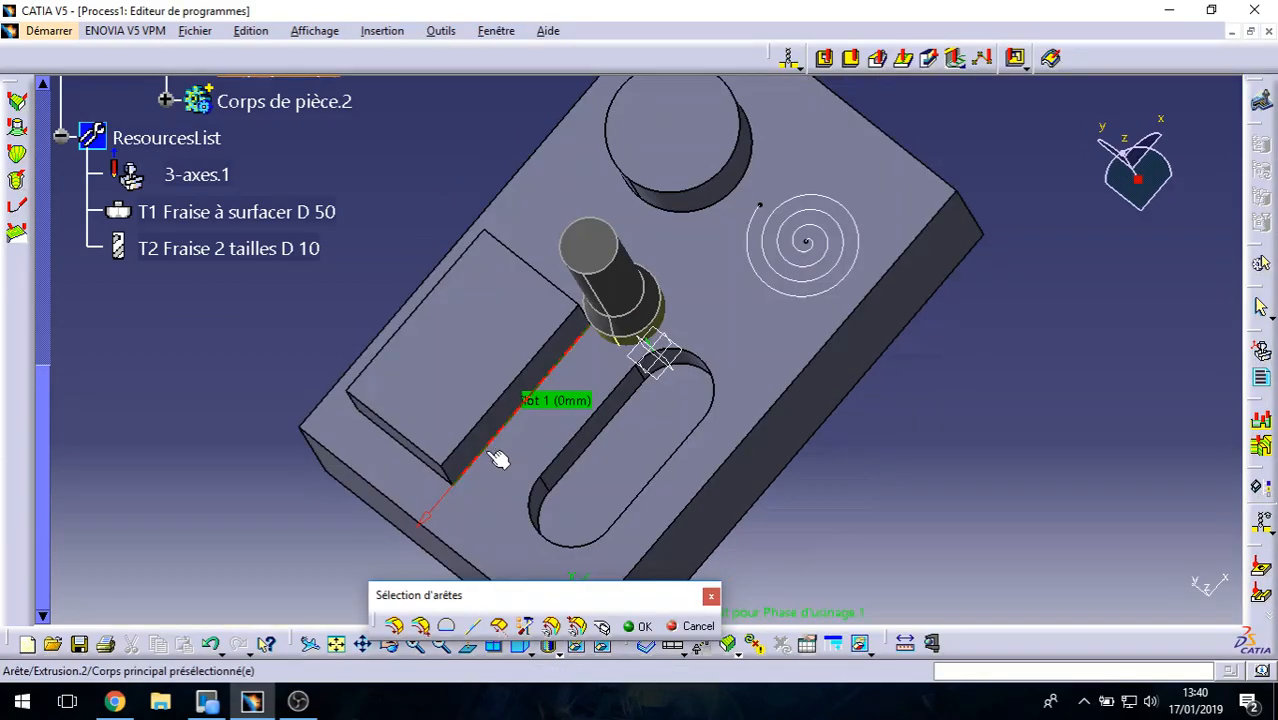
click(425, 466)
middle_drag(374, 397, 568, 459)
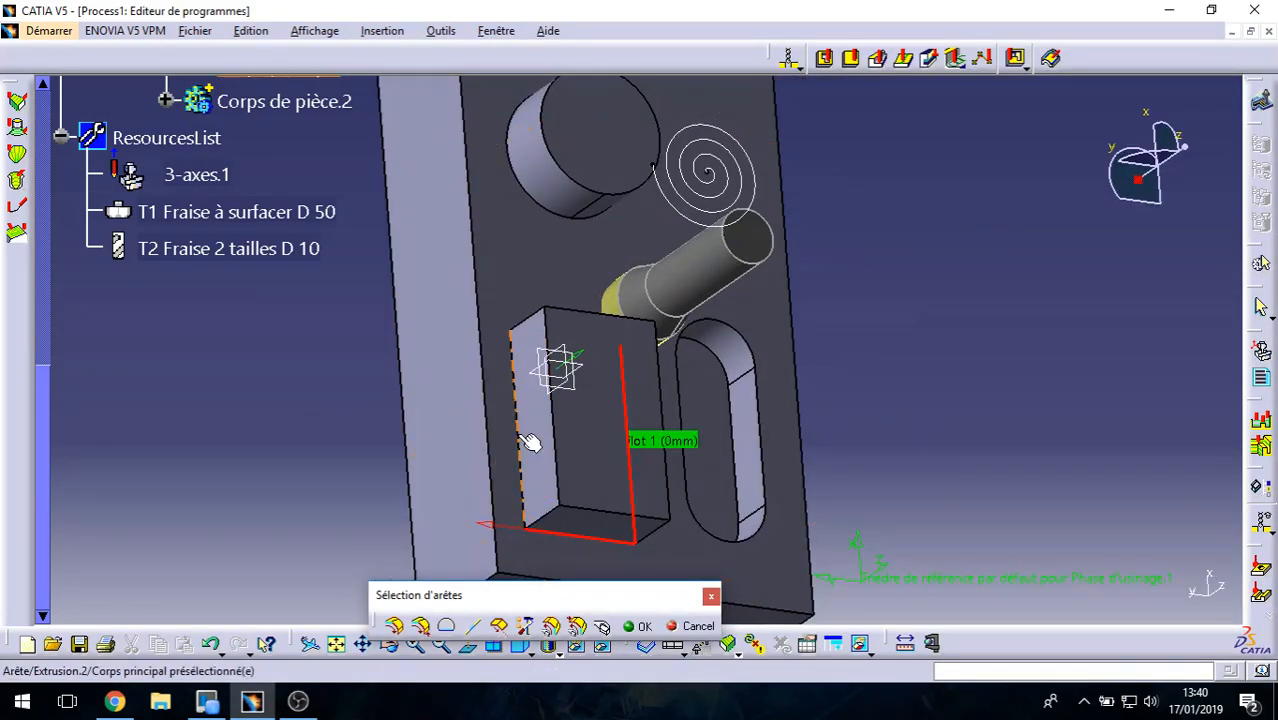
middle_drag(556, 330, 536, 456)
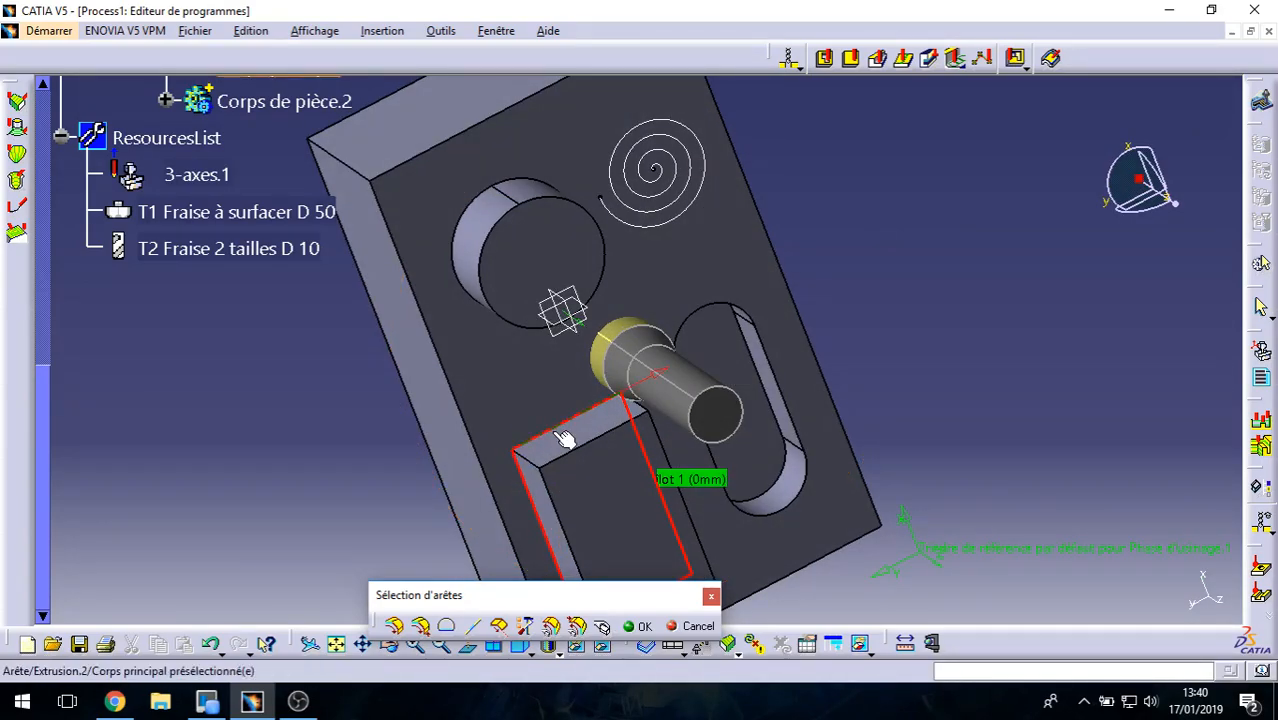
middle_drag(591, 539, 550, 381)
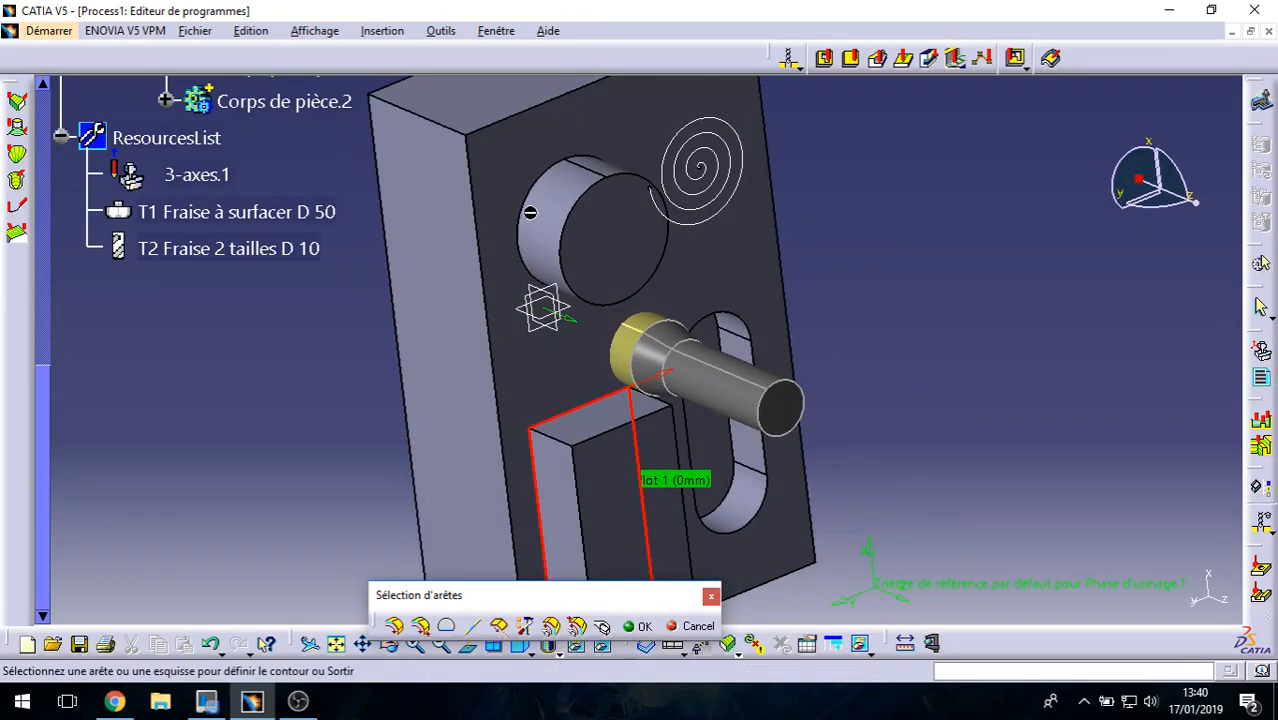
click(644, 626)
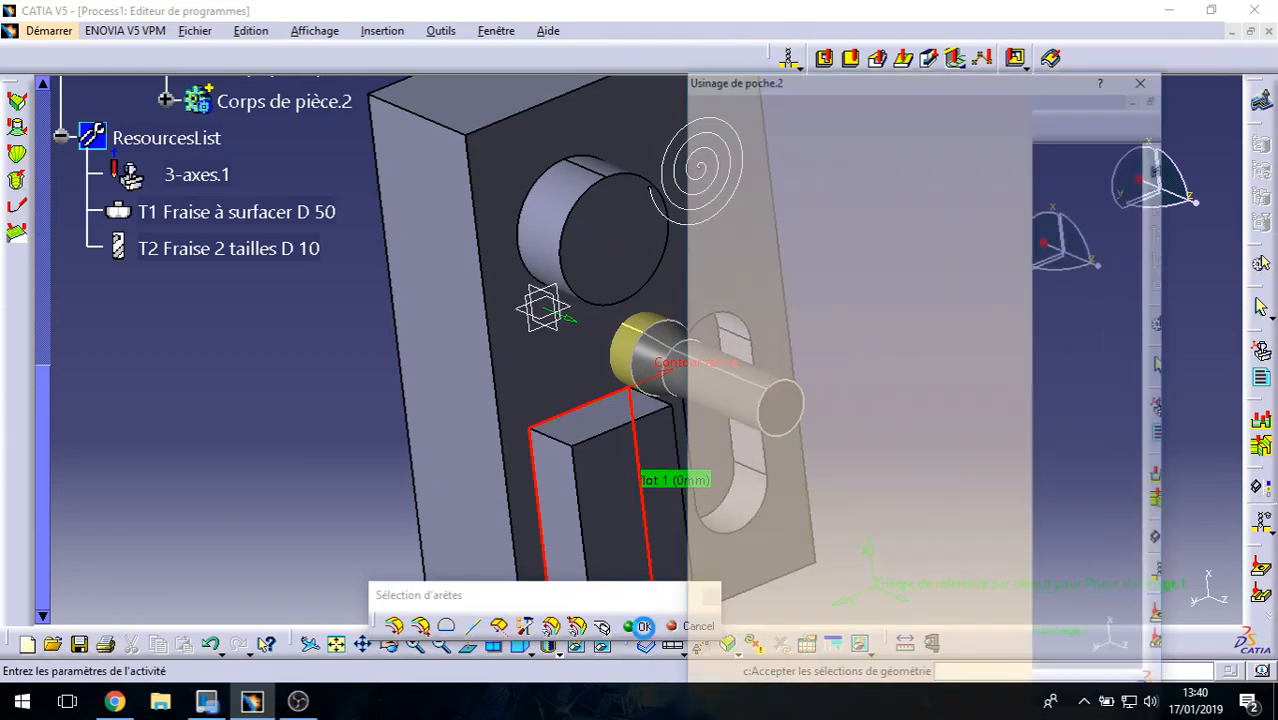
Step: Add the base circle of the cylindrical boss as a second island
click(918, 286)
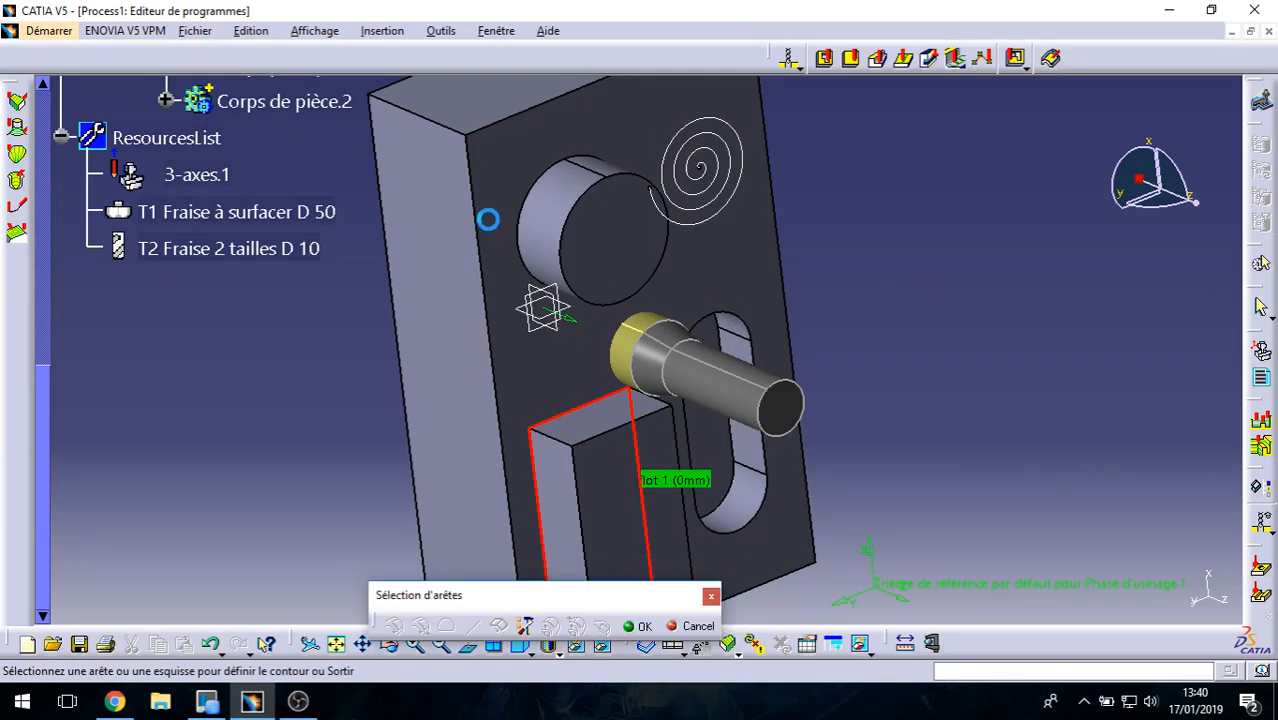
click(538, 198)
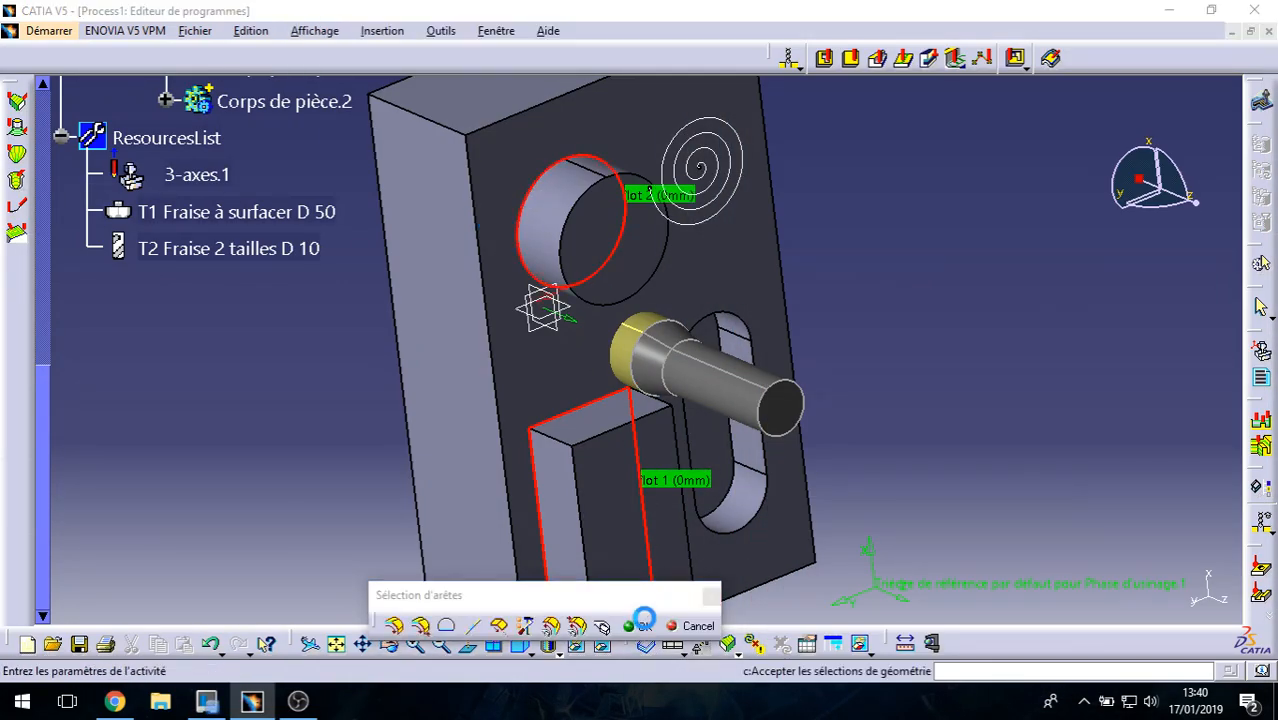
click(640, 626)
middle_drag(560, 450, 630, 233)
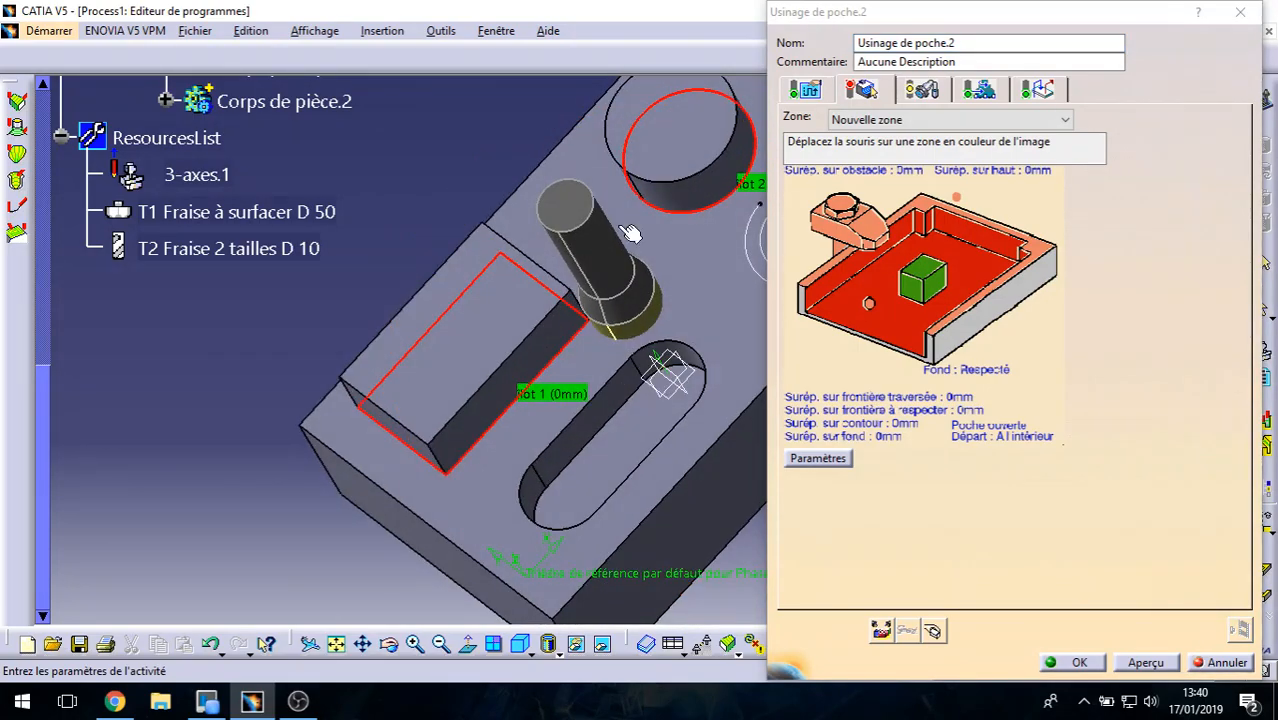
Step: Select the four edges of the plate's underside as the pocket's guide contour
click(974, 243)
middle_drag(610, 465, 430, 234)
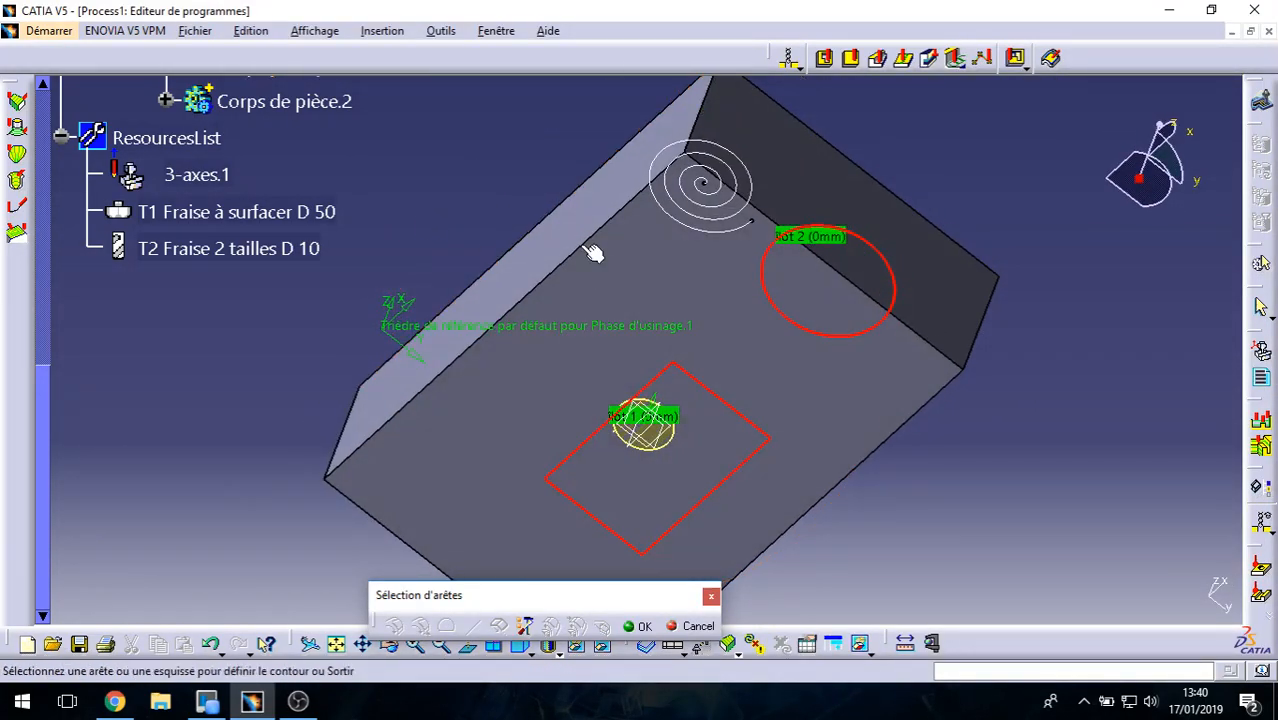
click(585, 252)
click(778, 228)
click(886, 438)
middle_drag(654, 541, 759, 407)
click(600, 477)
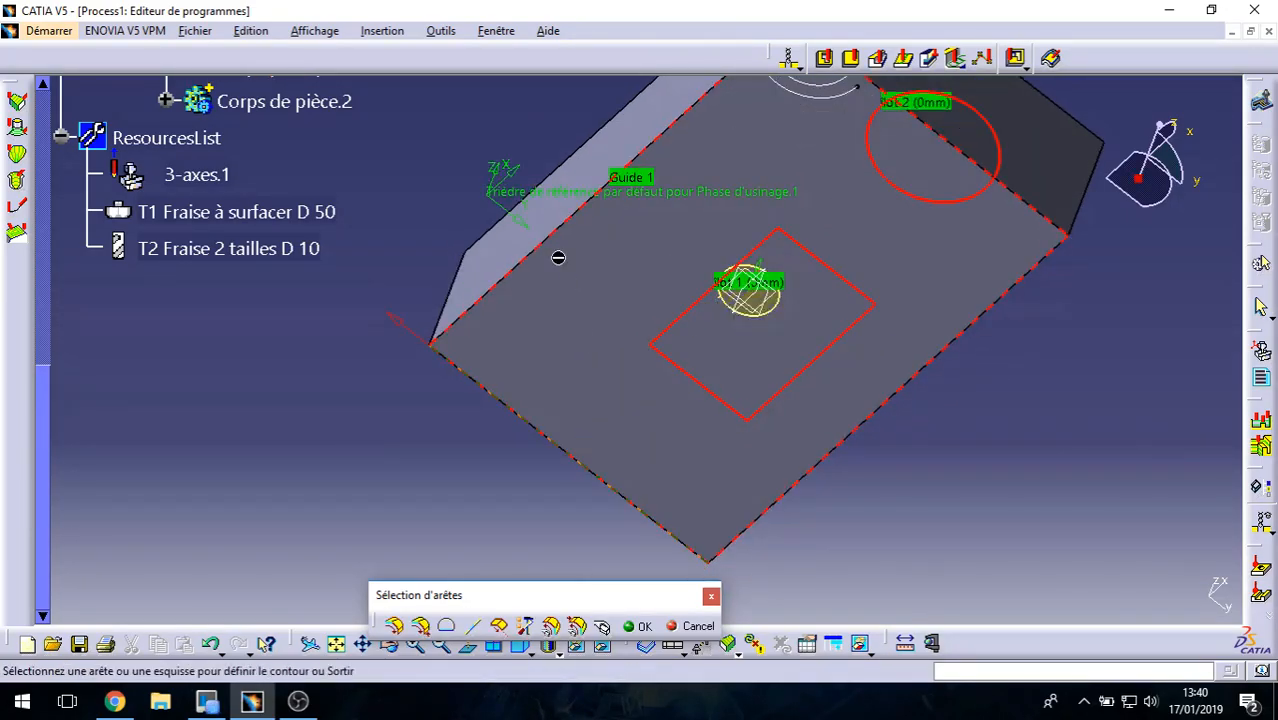
middle_drag(559, 257, 773, 514)
click(640, 626)
Step: Define the plate's upper face as the pocket bottom and the rectangular boss's upper face as the pocket top
middle_drag(512, 370, 565, 472)
click(915, 337)
middle_drag(873, 338, 613, 477)
click(640, 410)
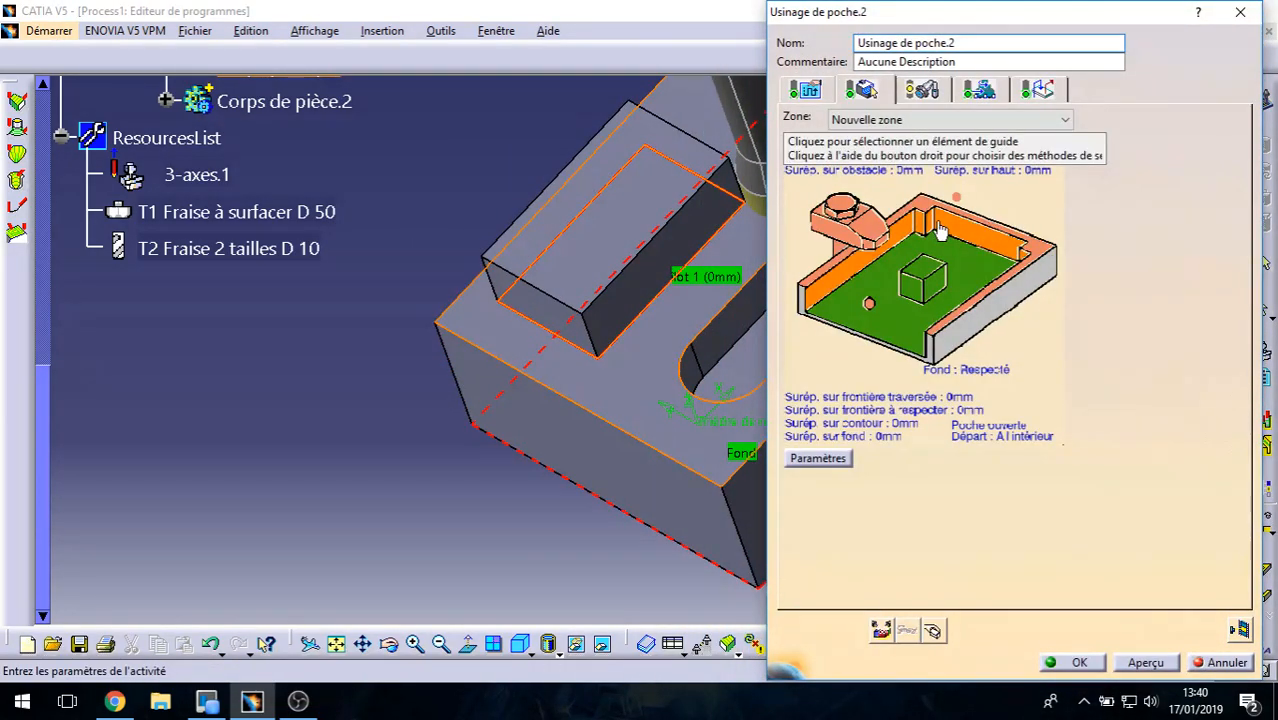
click(928, 205)
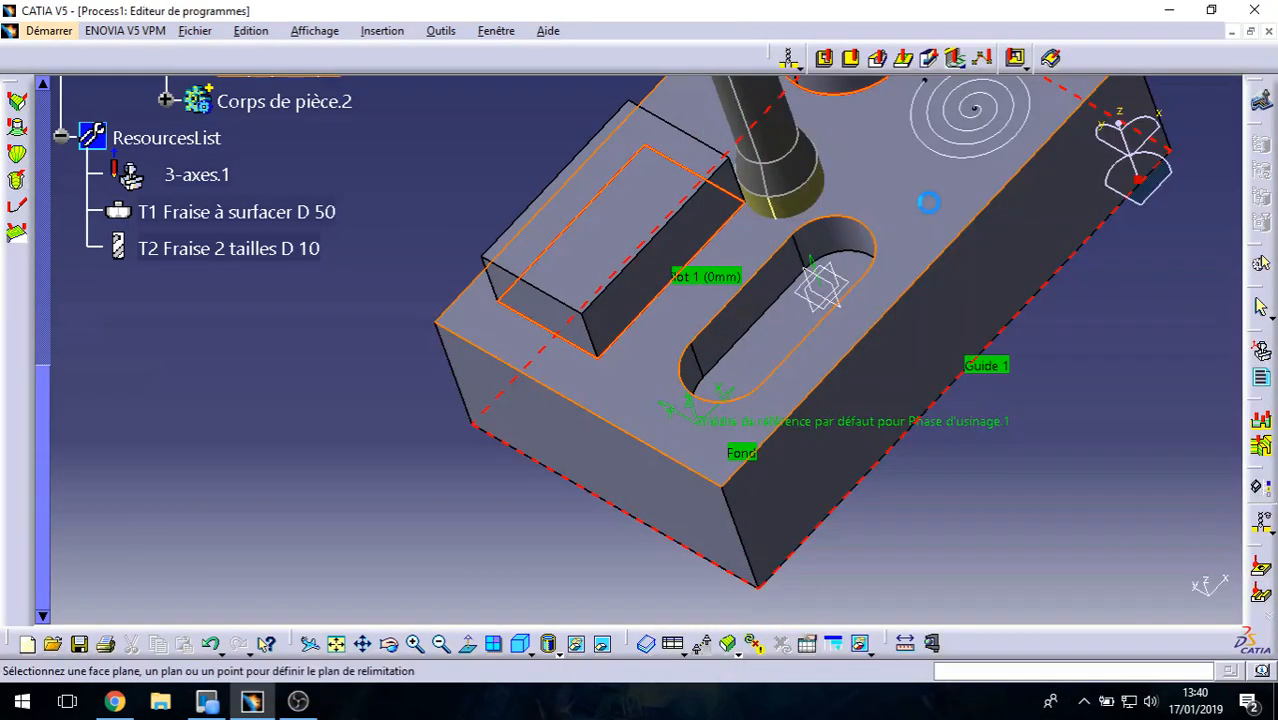
click(612, 233)
Step: Compute the tool path of Usinage de poche.2 and examine it around the two islands
middle_drag(660, 430, 448, 376)
middle_drag(503, 438, 401, 622)
click(1240, 630)
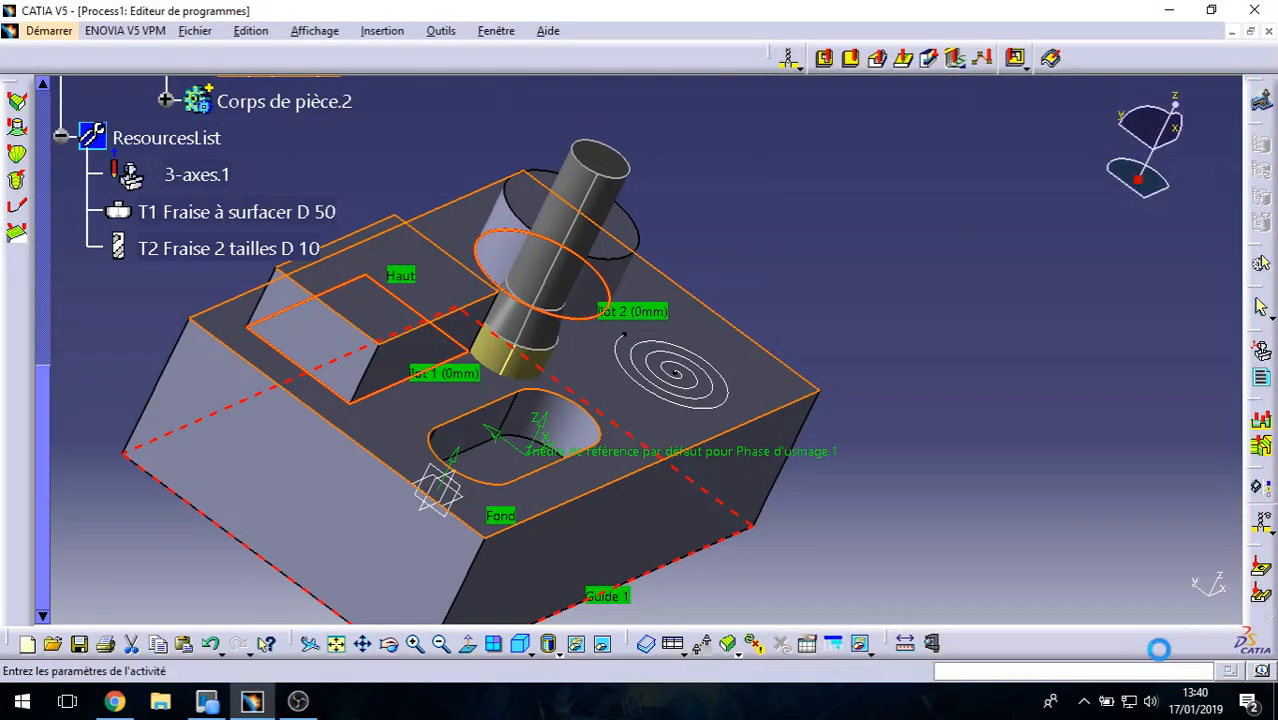
middle_drag(759, 303, 638, 331)
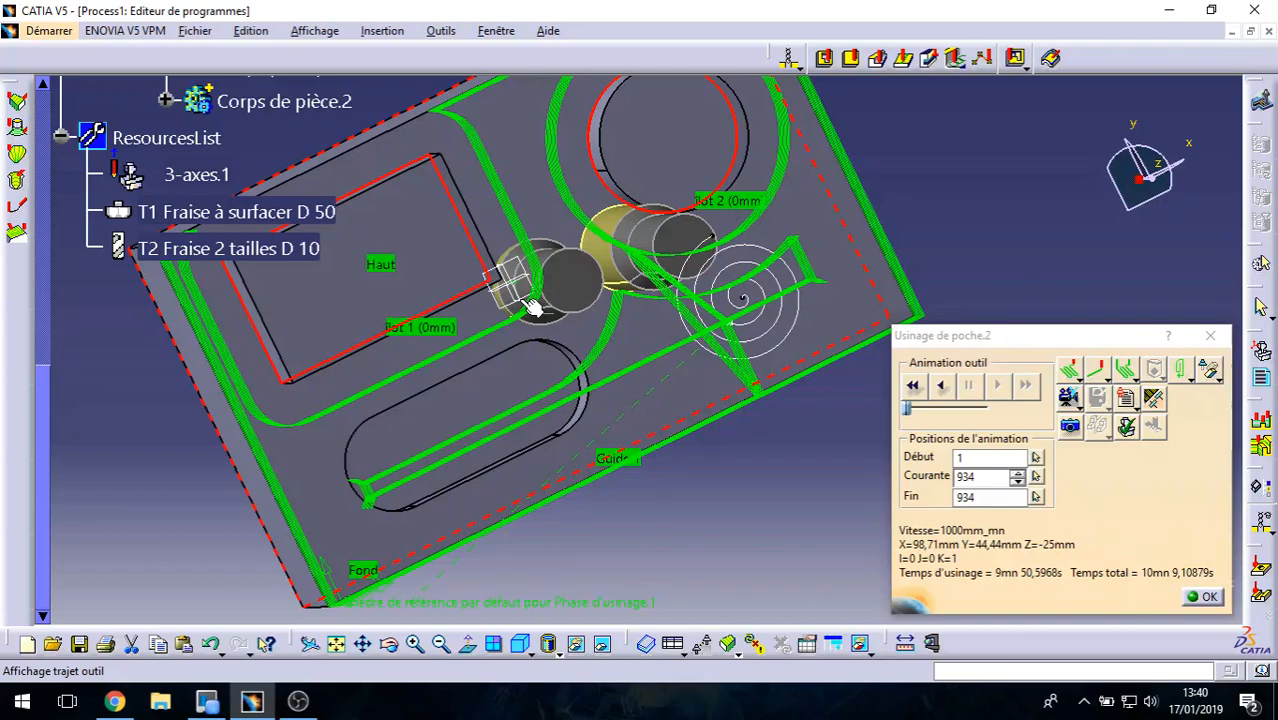
middle_drag(590, 401, 555, 351)
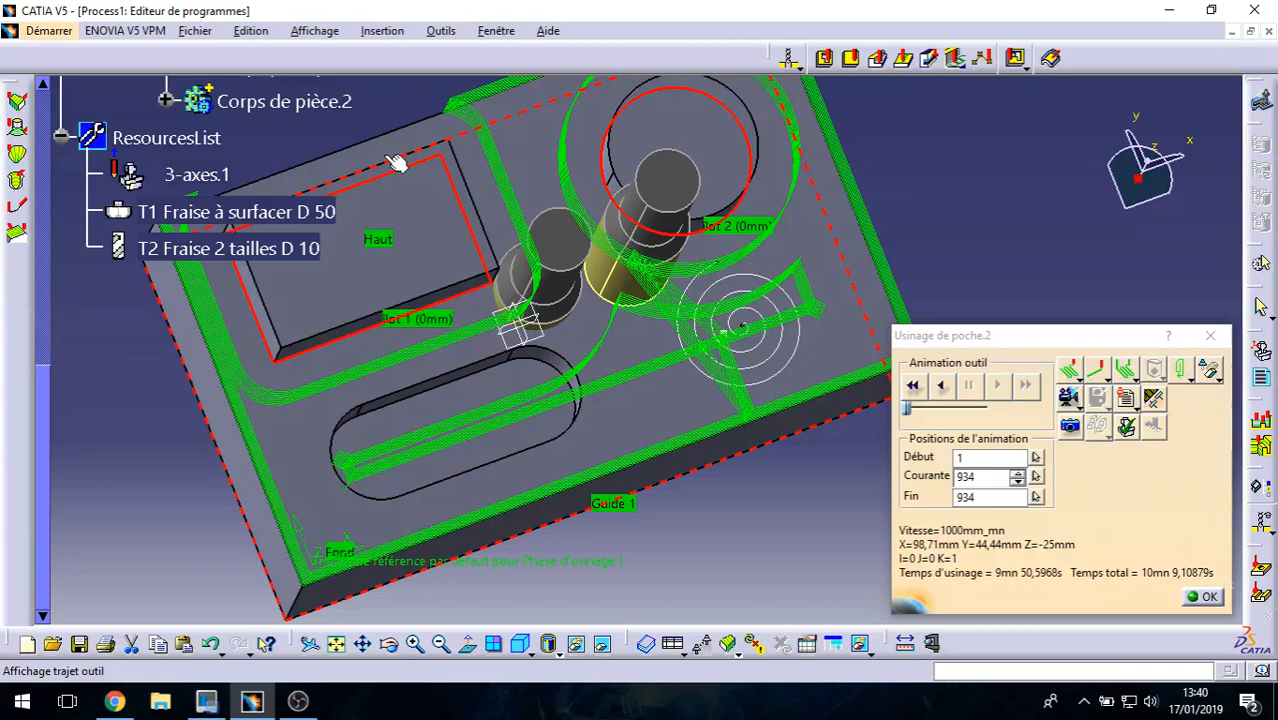
click(1204, 597)
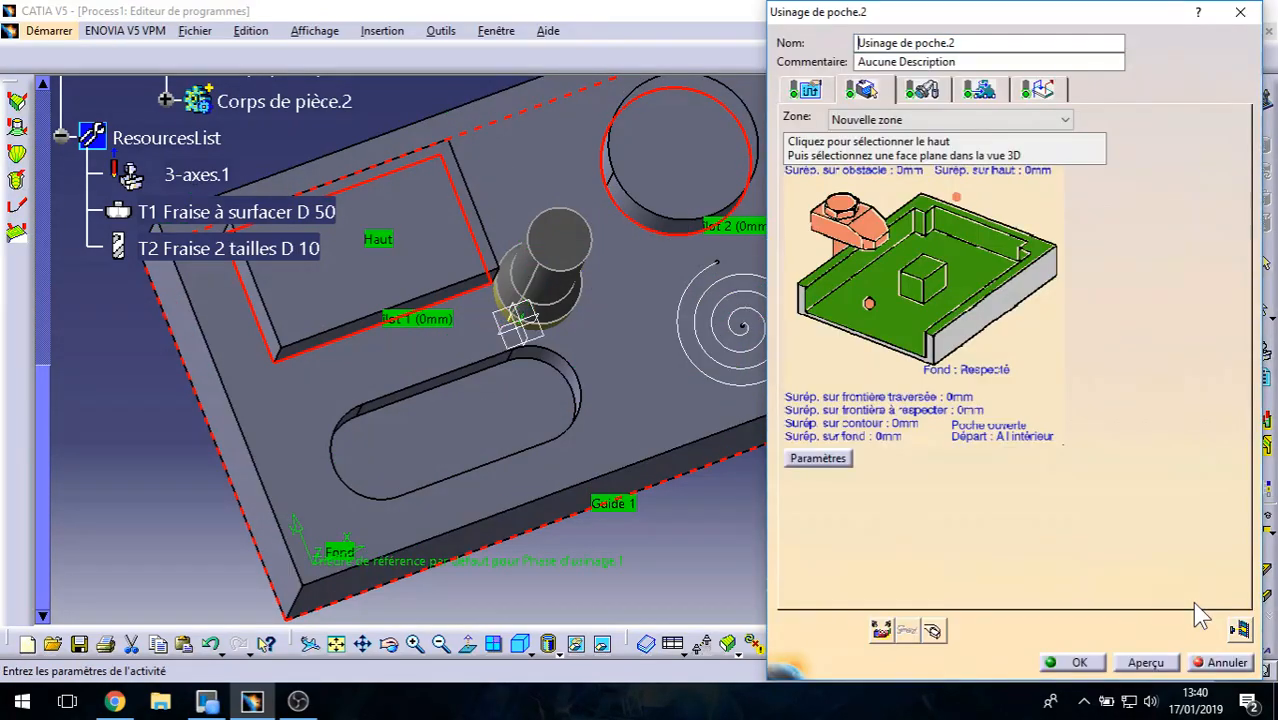
Step: Run the material removal simulation of the pocketing and inspect the machined plate for leftover material
click(1240, 628)
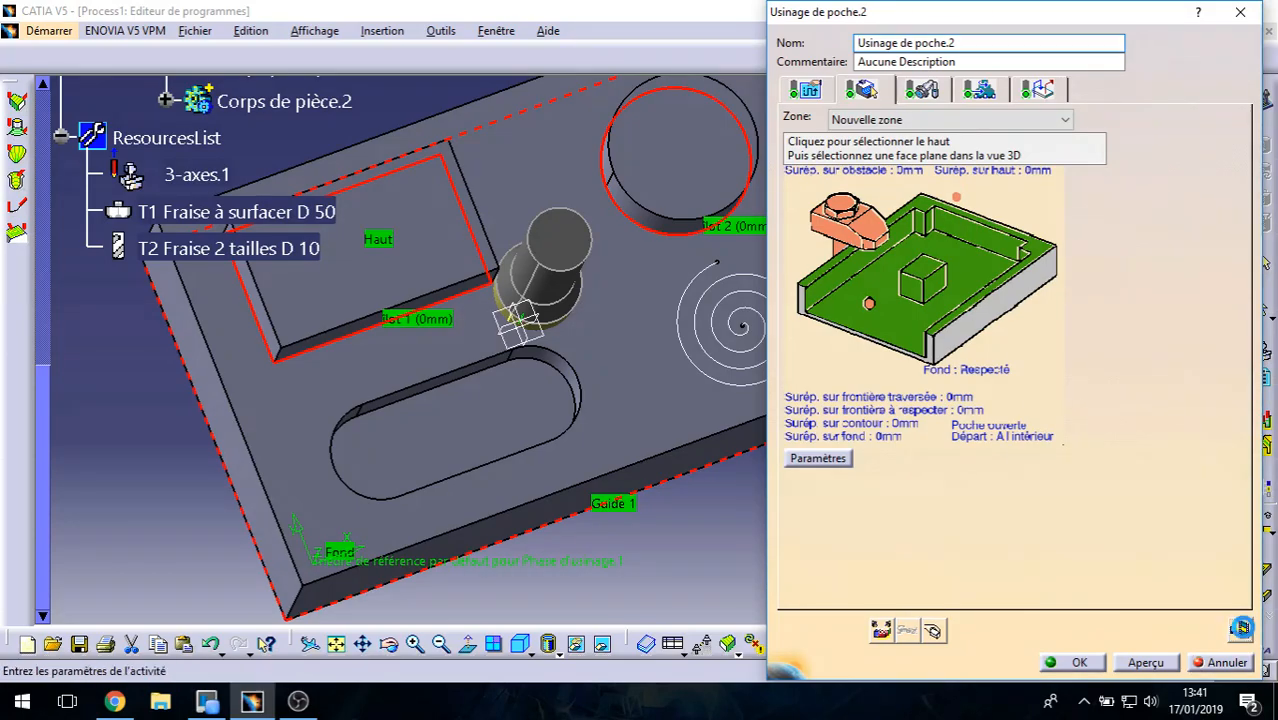
click(997, 385)
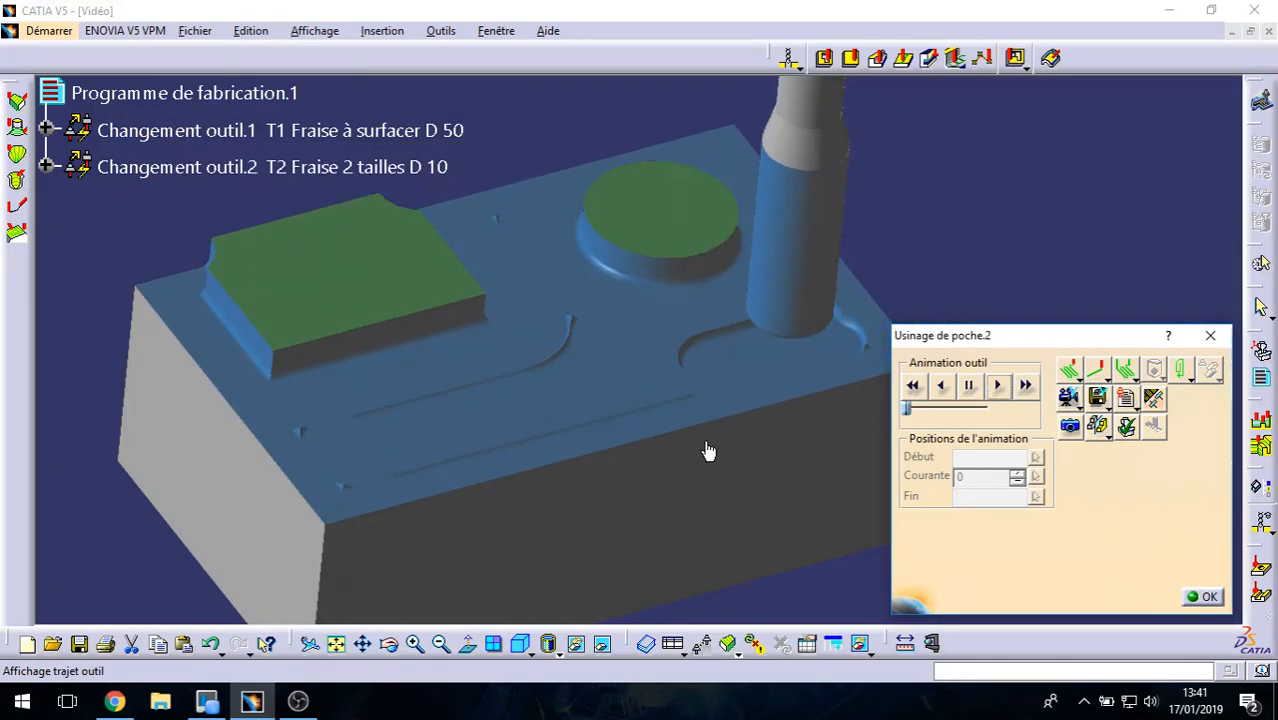
middle_drag(622, 448, 491, 424)
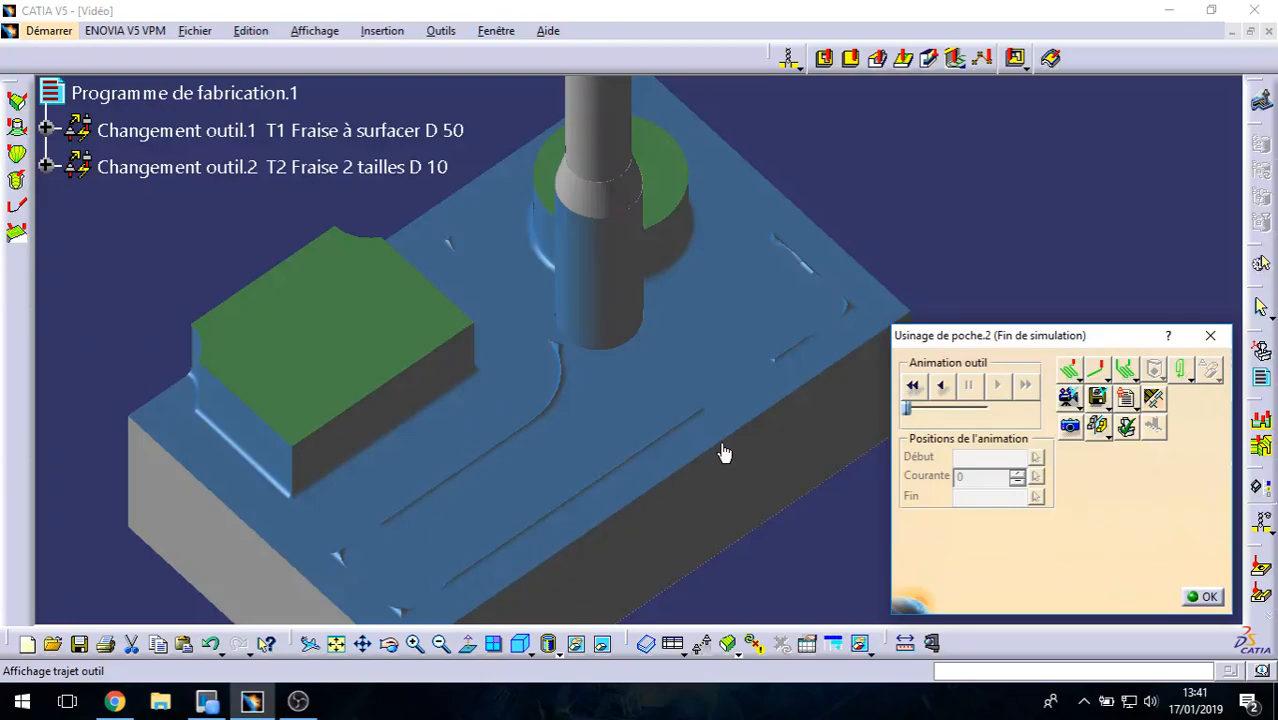
middle_drag(408, 513, 276, 345)
middle_drag(267, 416, 310, 371)
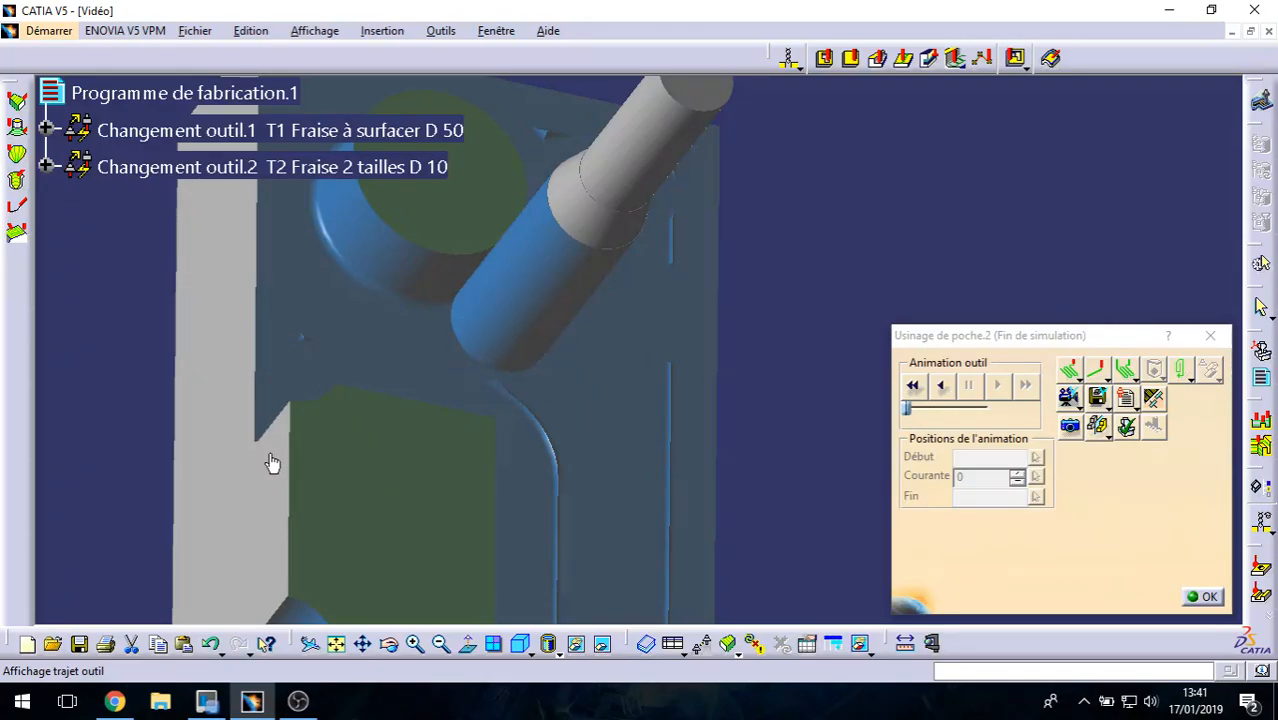
mouse_move(266, 490)
middle_down()
mouse_move(257, 465)
mouse_move(419, 456)
mouse_move(297, 409)
middle_up()
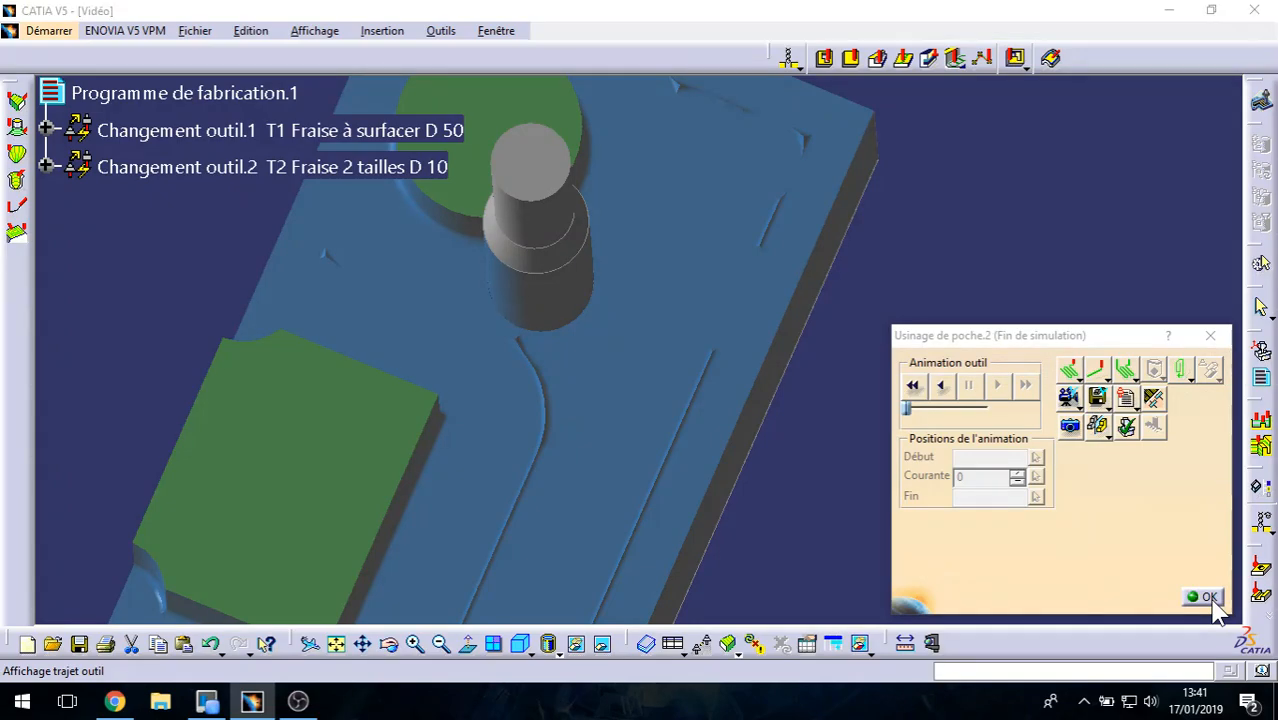
click(1205, 597)
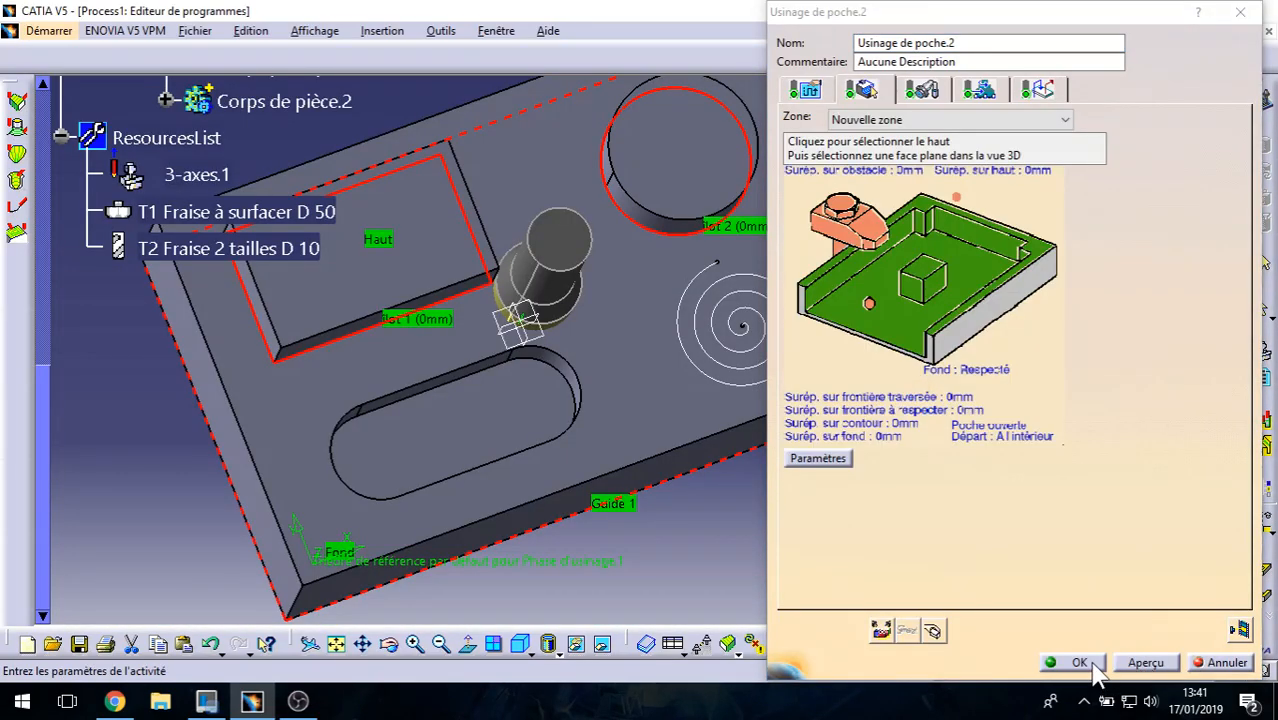
Step: Clear the pocket's guide contour and accept the operation Usinage de poche.2
click(976, 235)
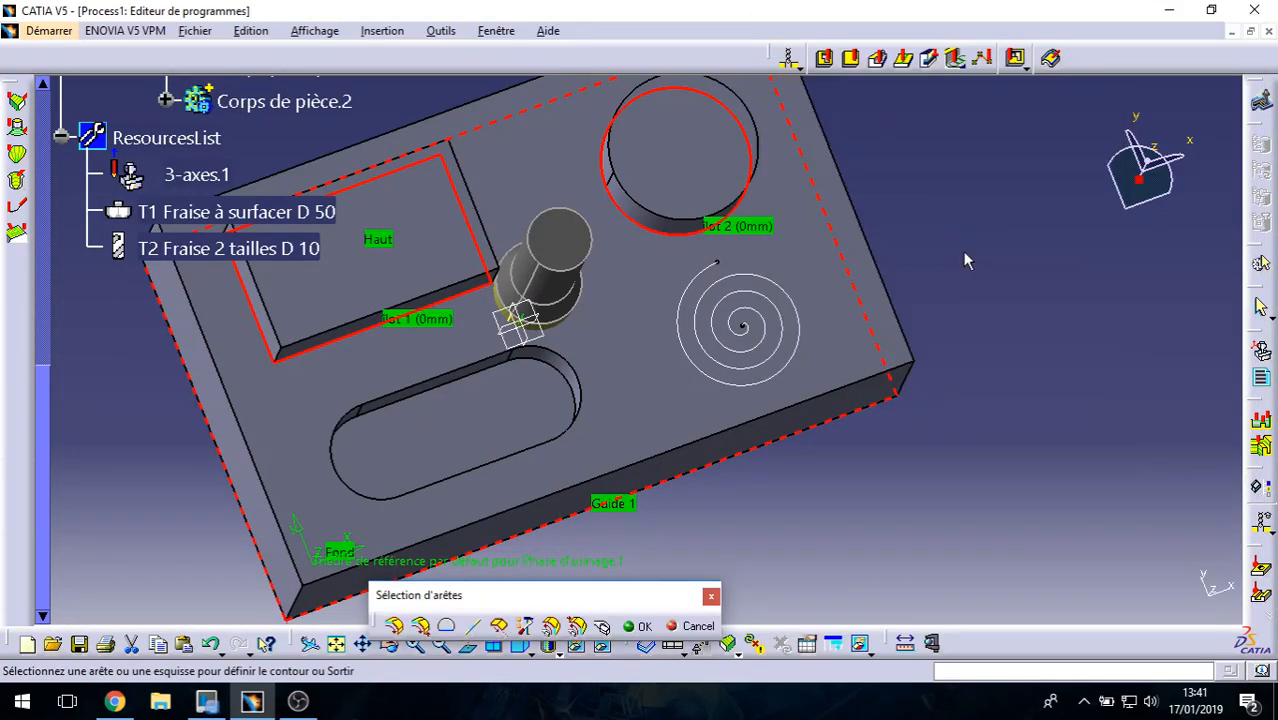
click(640, 626)
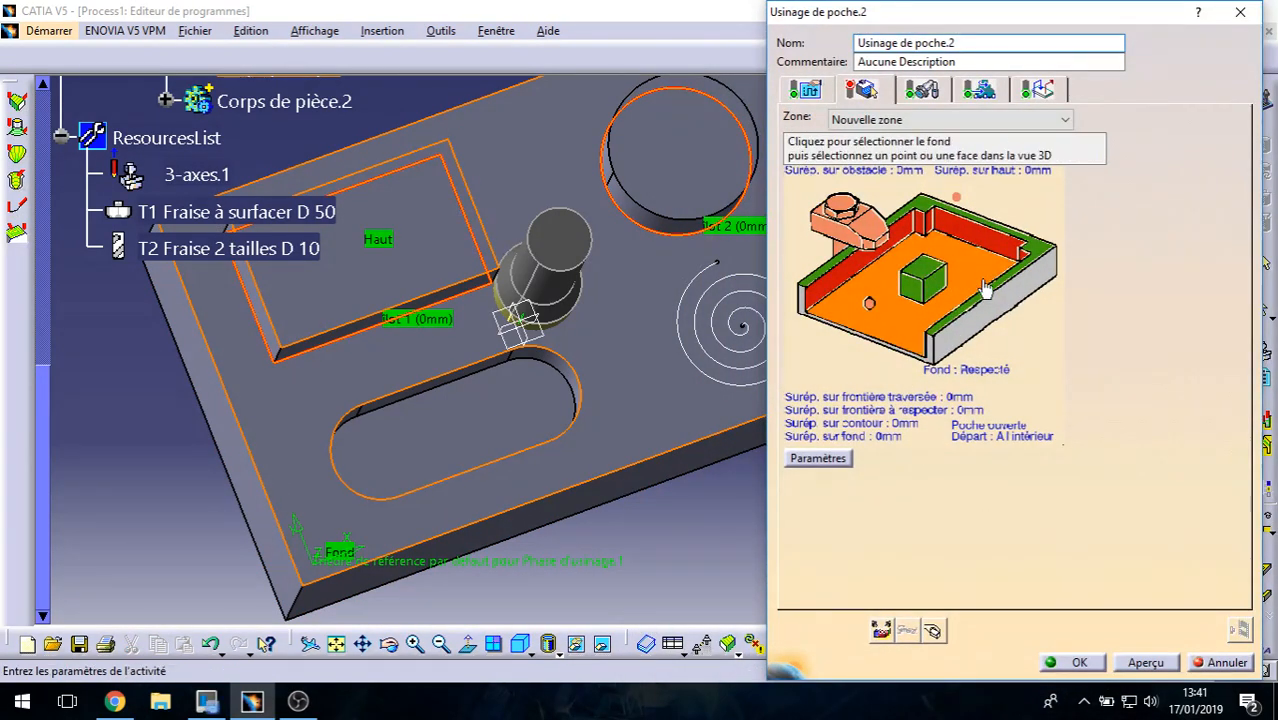
click(1093, 667)
Step: Open Part1 for editing and start a sketch on the plate's underside
scroll(172, 172, up, 4)
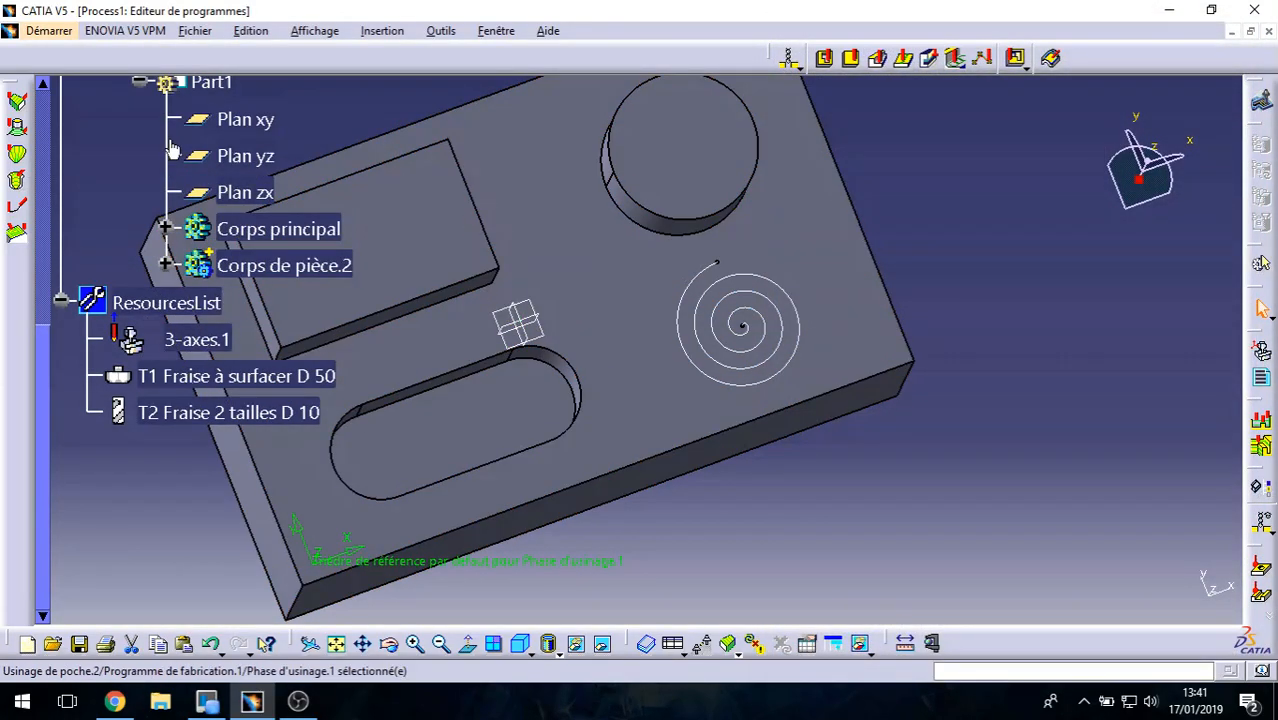
scroll(172, 172, up, 2)
click(165, 283)
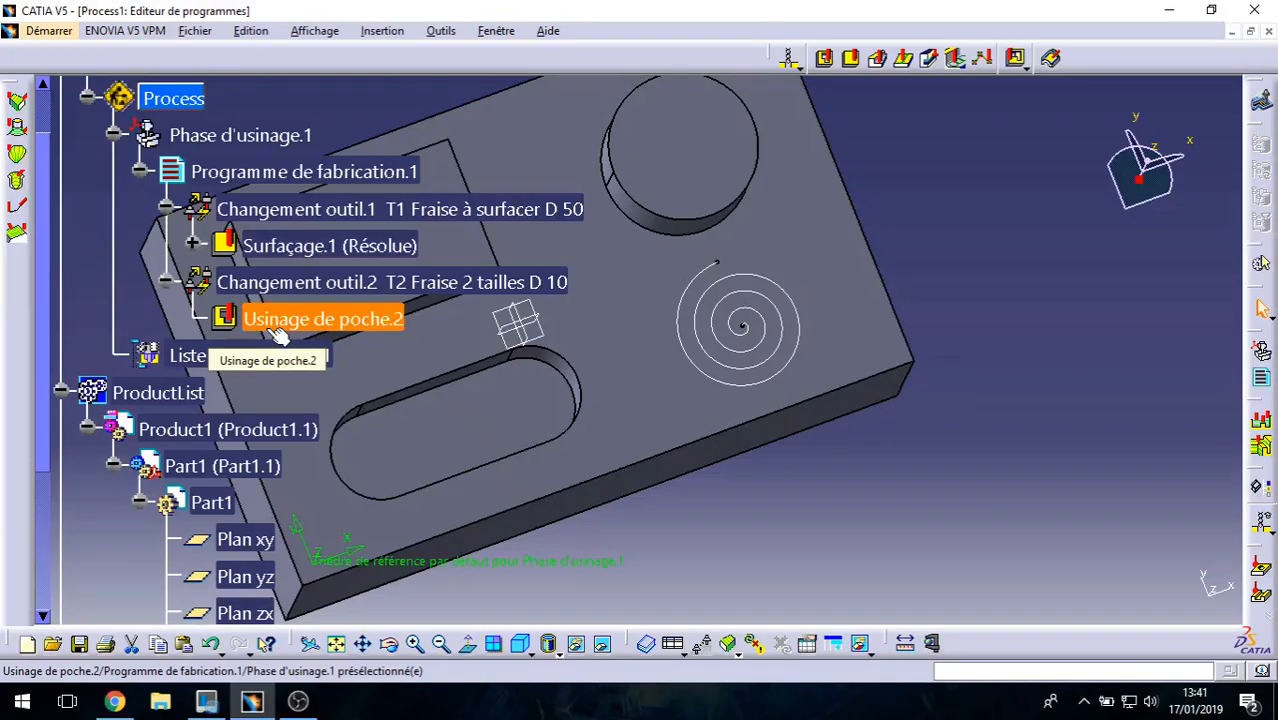
click(645, 440)
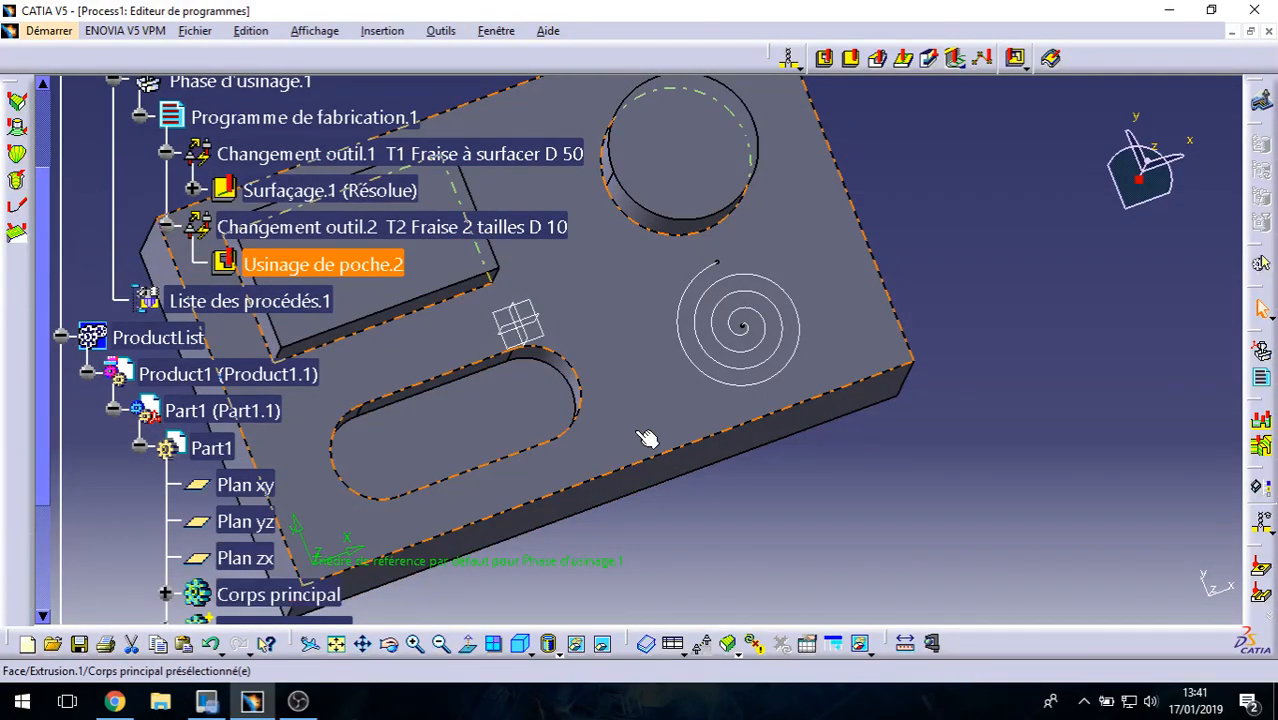
middle_drag(640, 530, 718, 458)
click(875, 540)
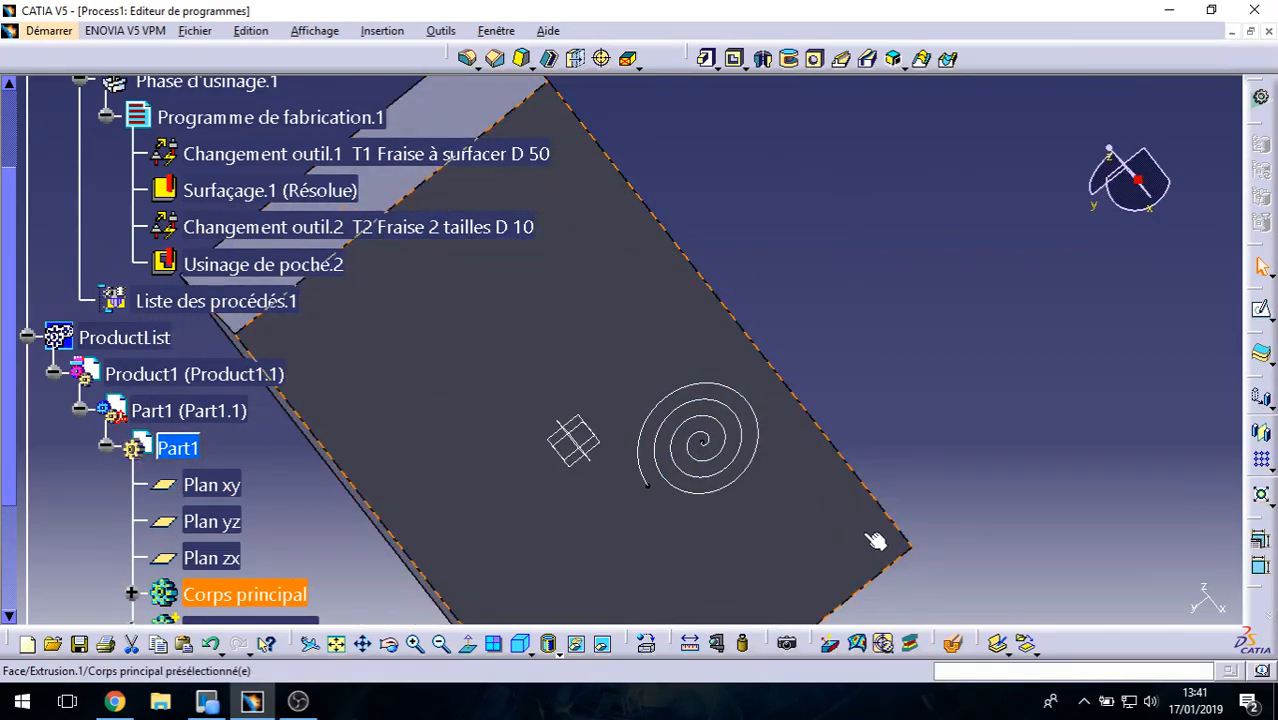
click(1261, 310)
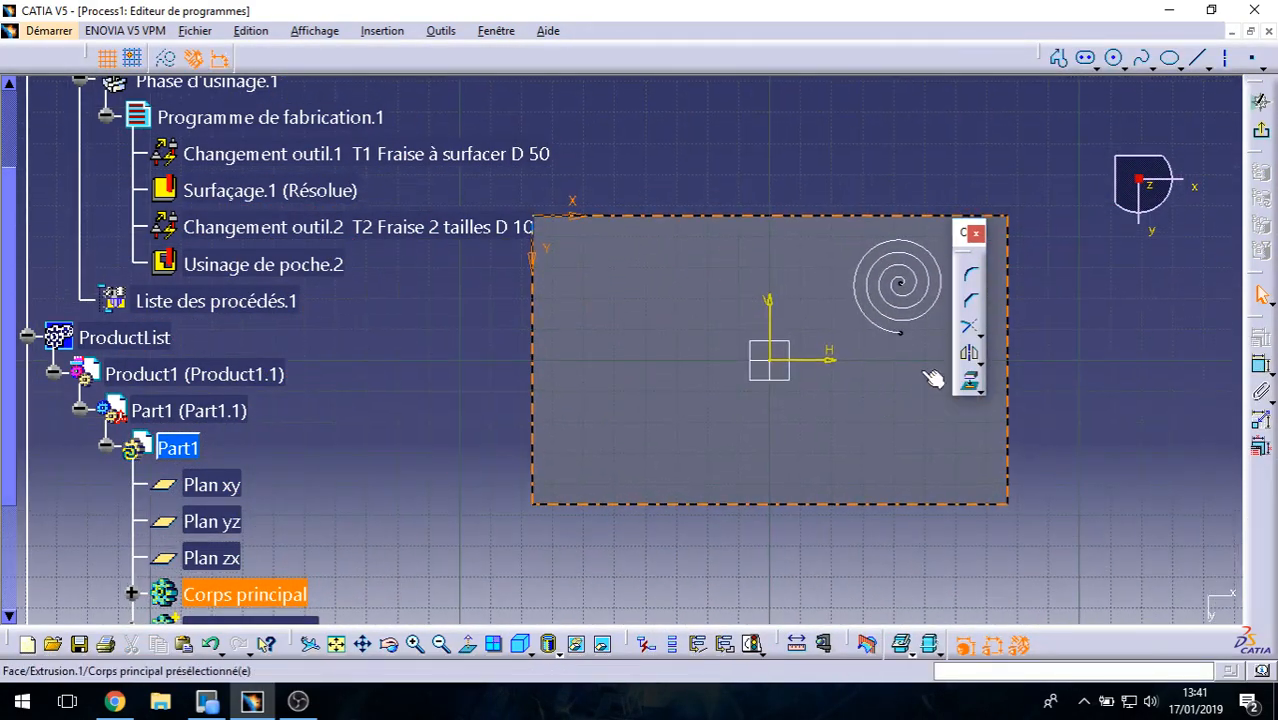
Step: Sketch a centered rectangle on the origin that extends beyond all four sides of the plate
click(1092, 67)
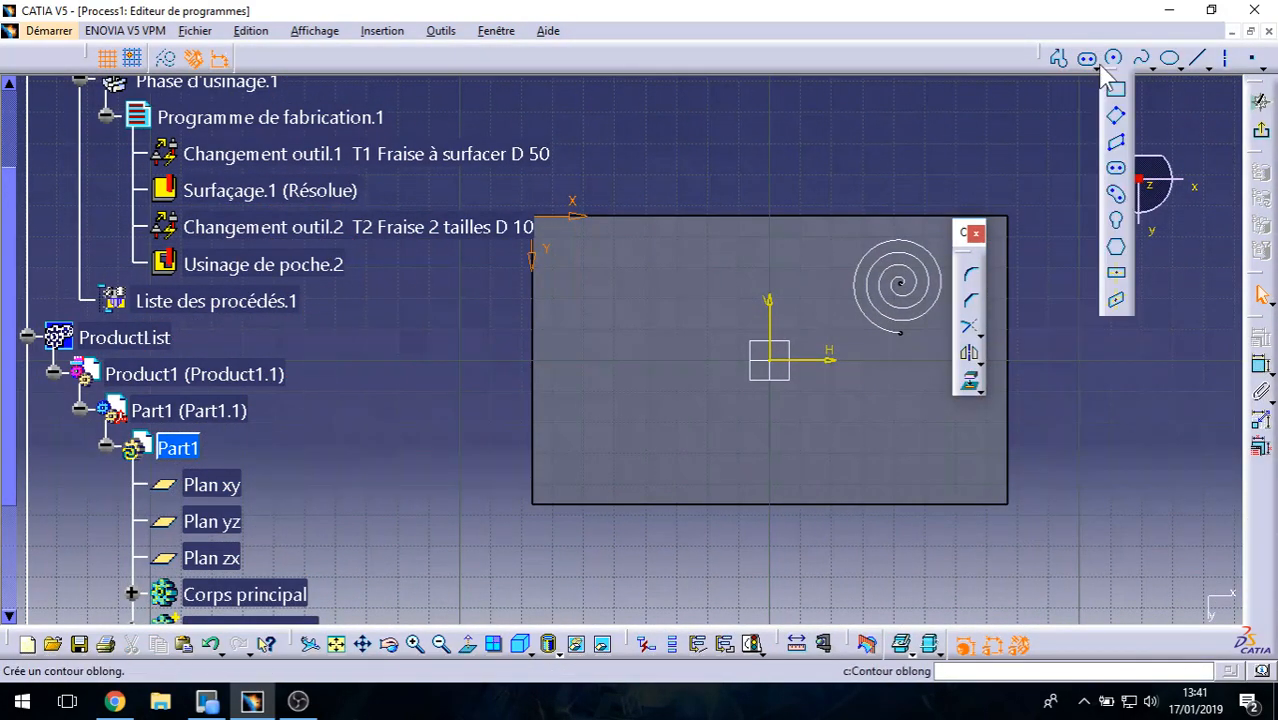
click(1116, 272)
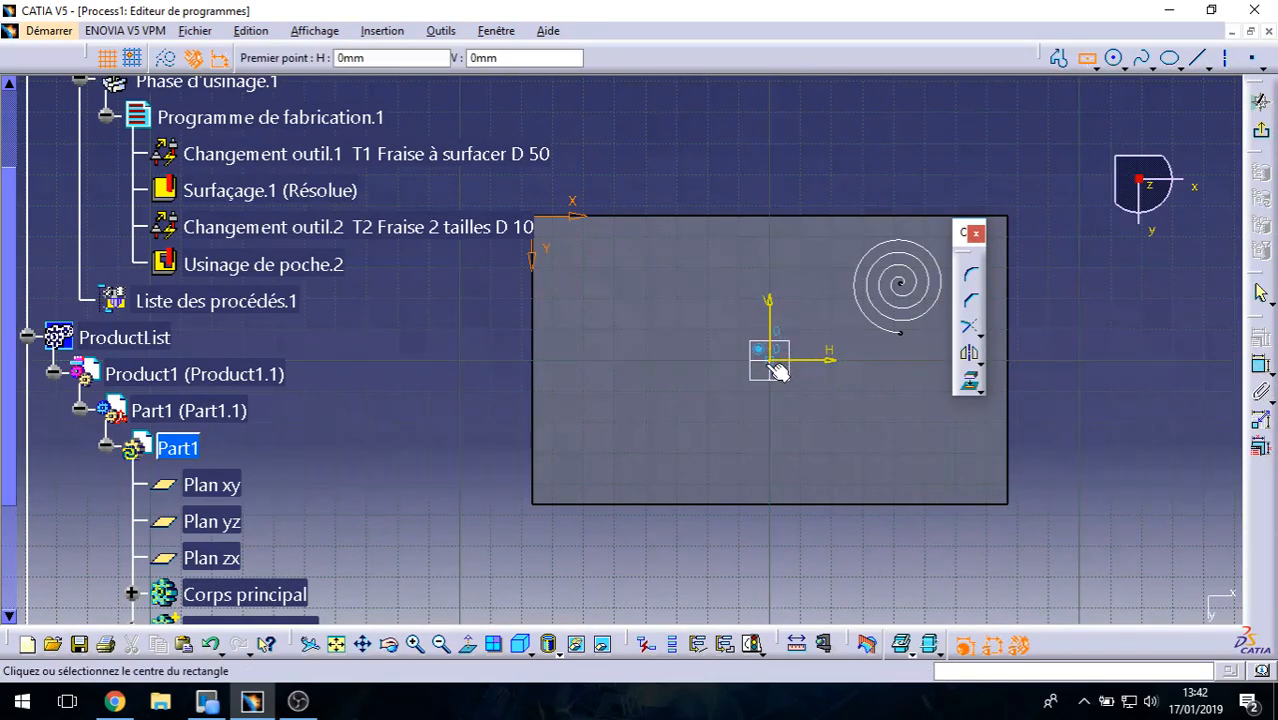
click(776, 368)
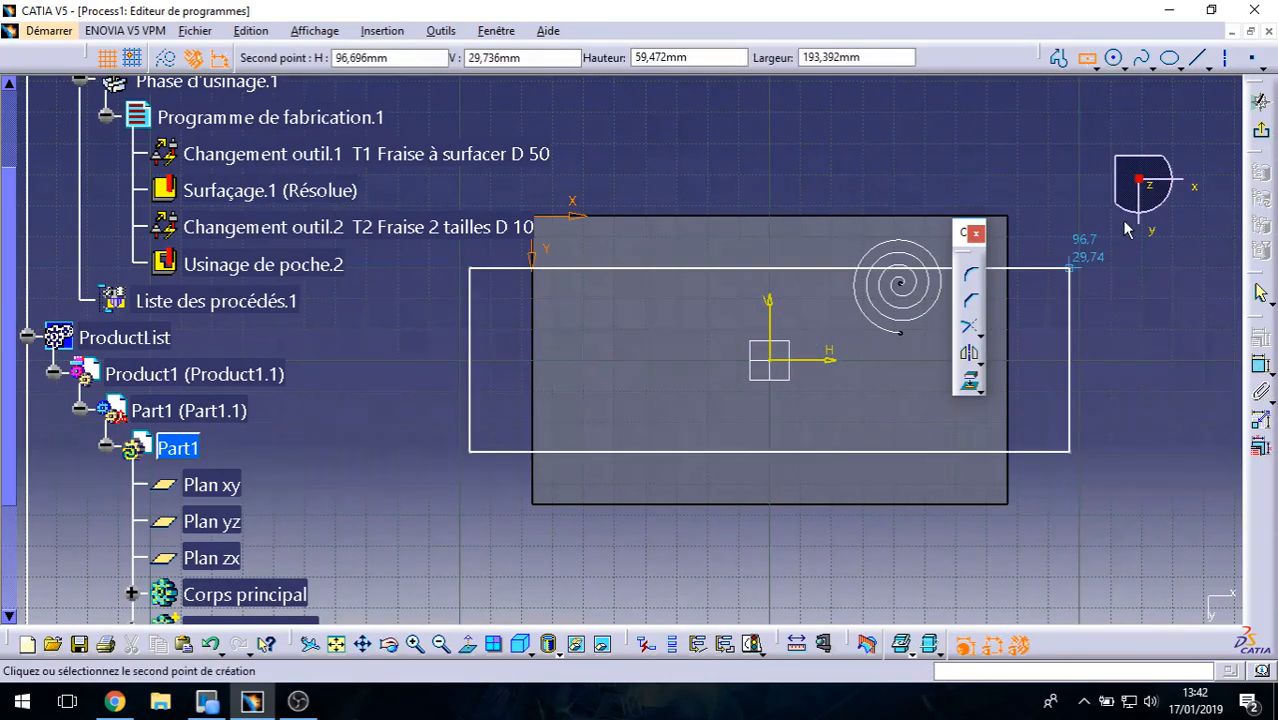
click(1046, 181)
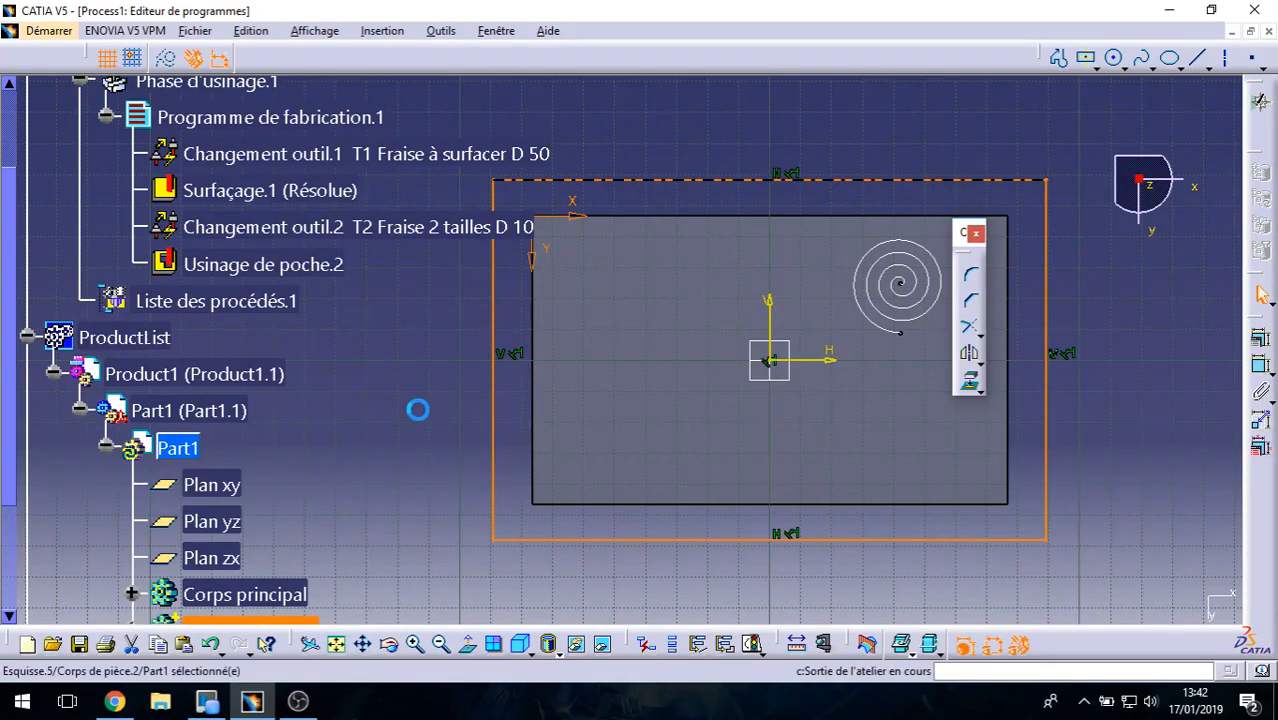
Step: Reopen Usinage de poche.2 and select the sketched rectangle's lines around the plate as its guide contour
click(265, 256)
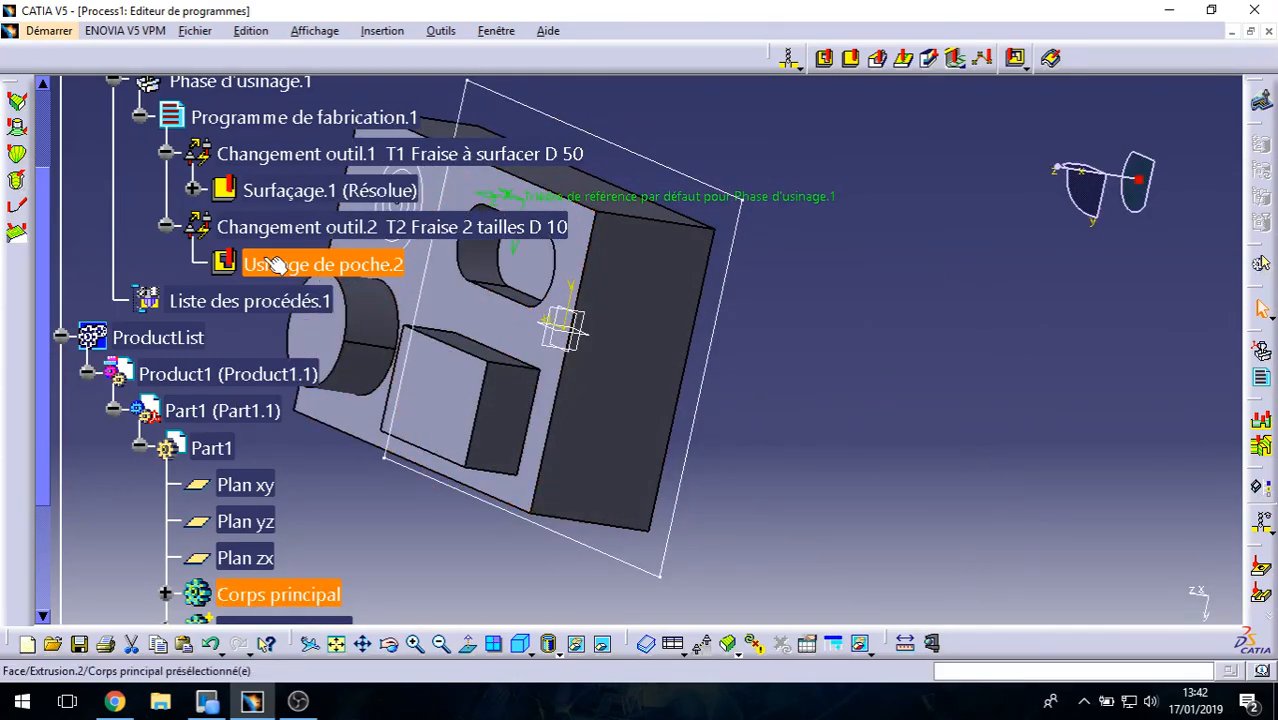
double_click(262, 262)
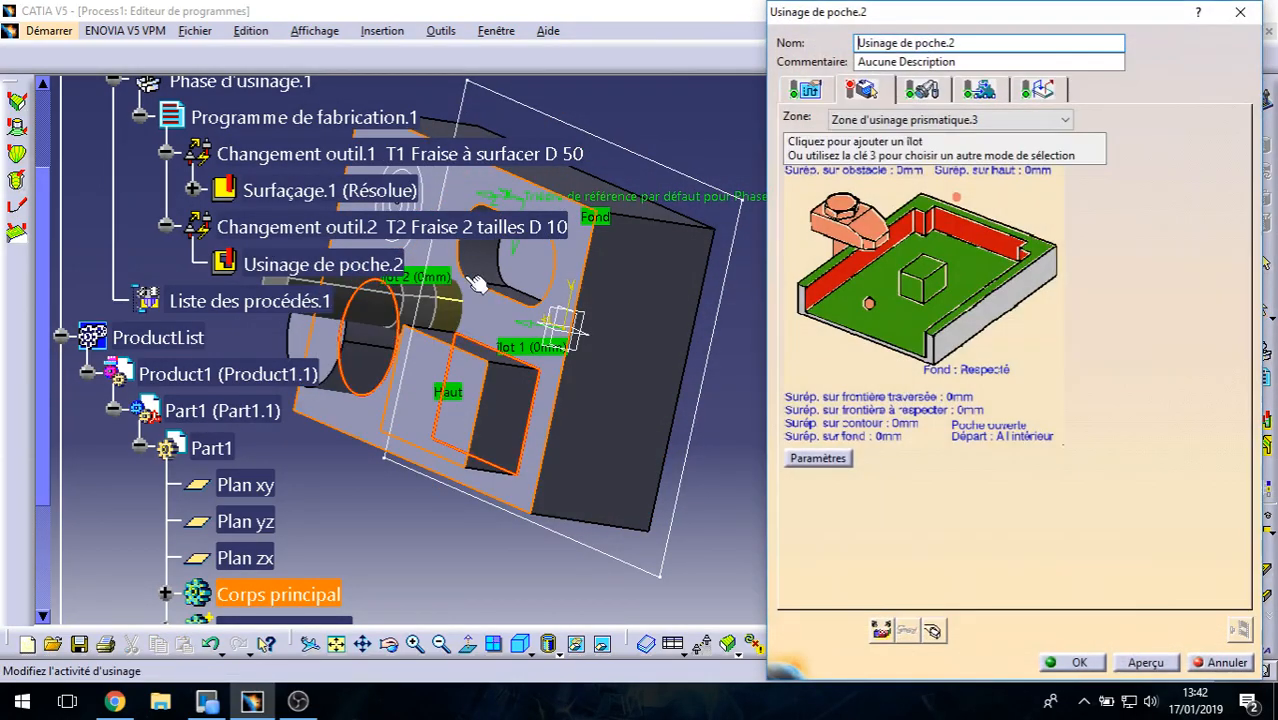
click(987, 254)
click(719, 305)
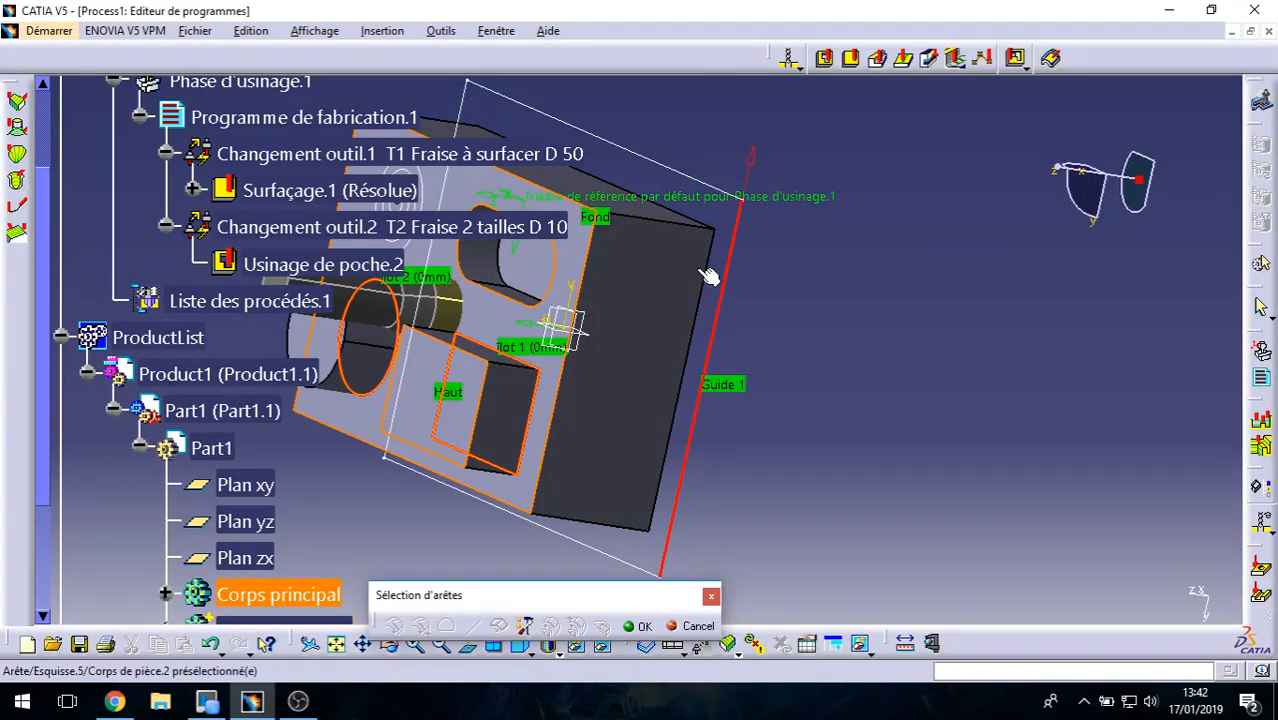
click(670, 170)
middle_drag(630, 385, 840, 263)
click(785, 424)
middle_drag(565, 180, 981, 388)
middle_drag(1141, 296, 624, 287)
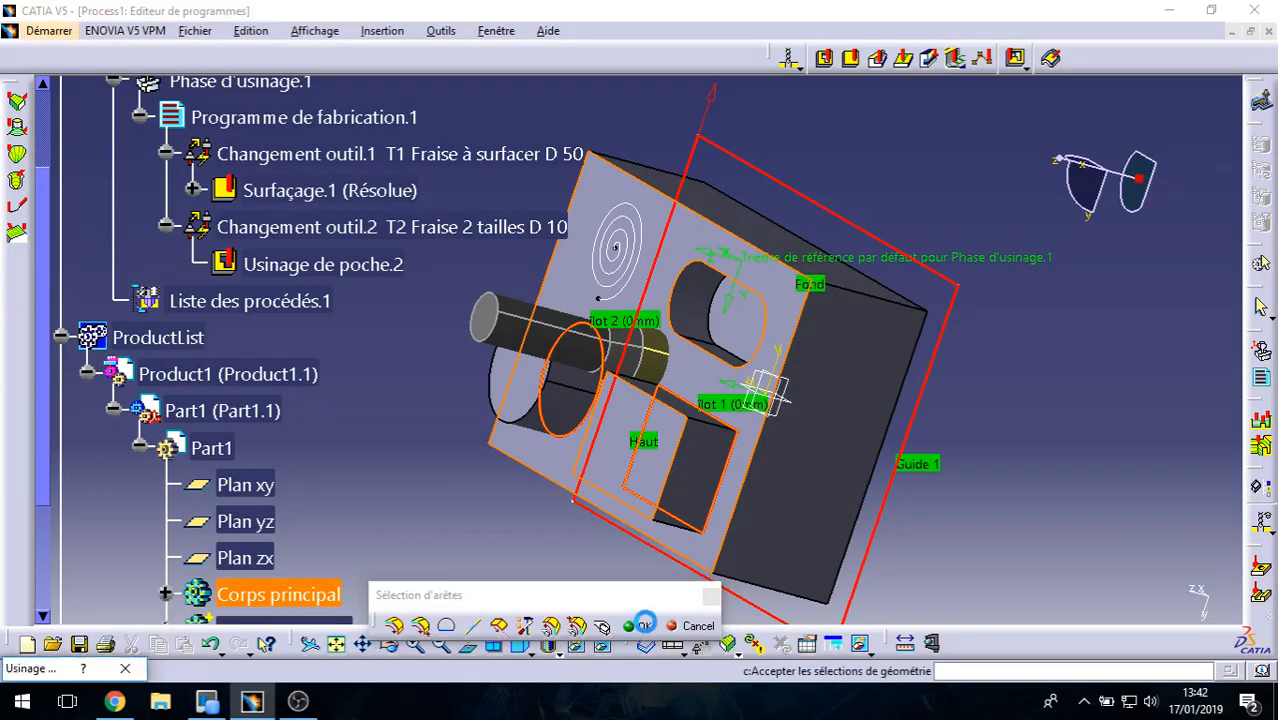
click(638, 626)
Step: Compute the tool path with the new guide contour and check its coverage of the plate's edges and bosses
click(1238, 632)
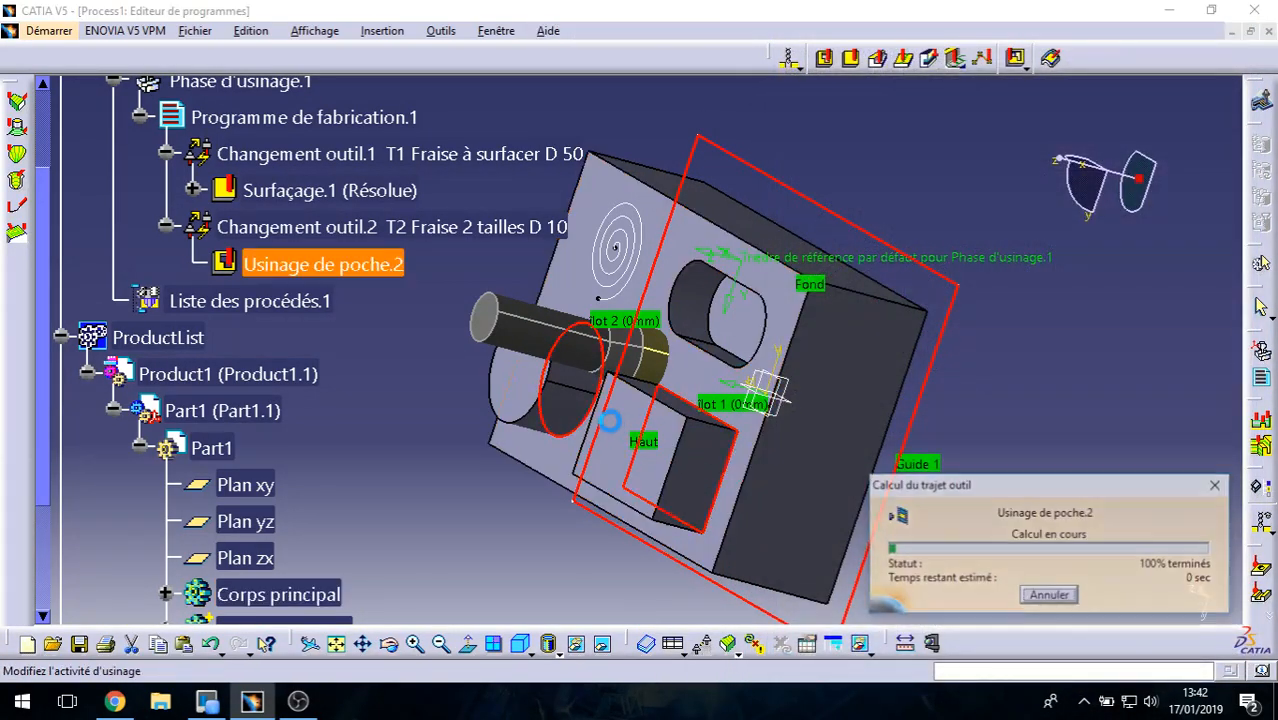
middle_drag(748, 345, 802, 462)
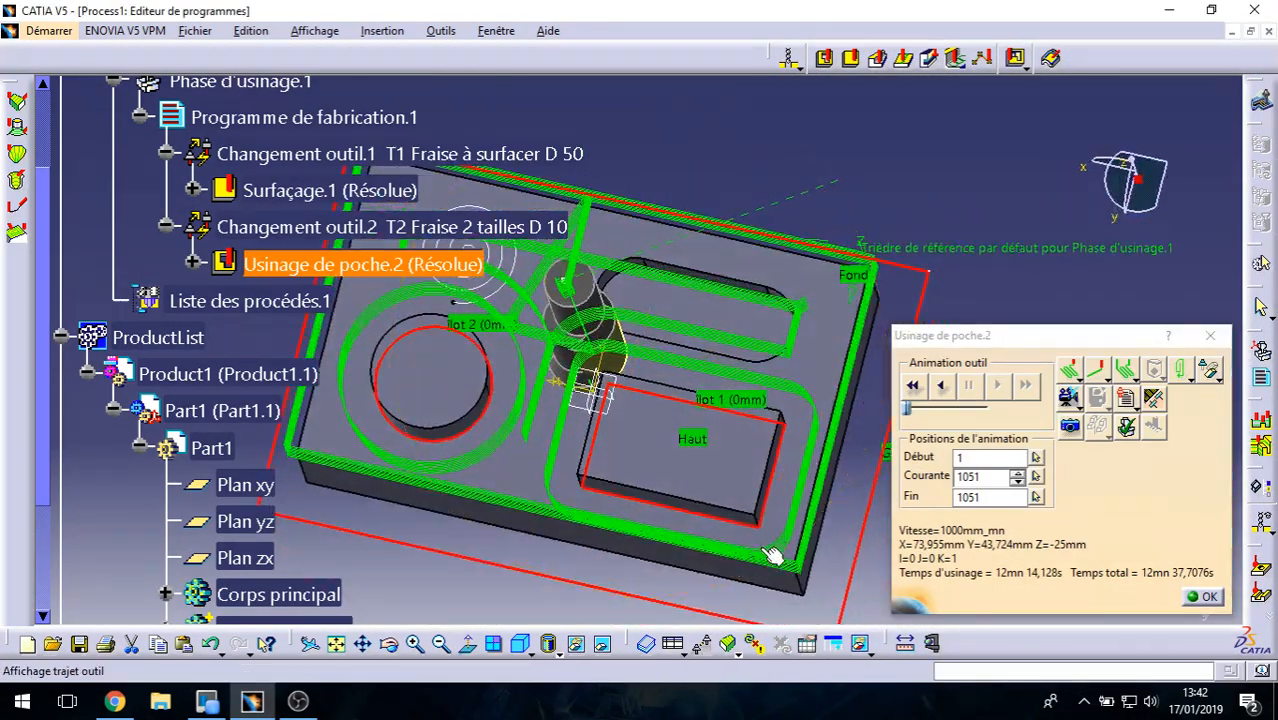
middle_drag(683, 557, 632, 325)
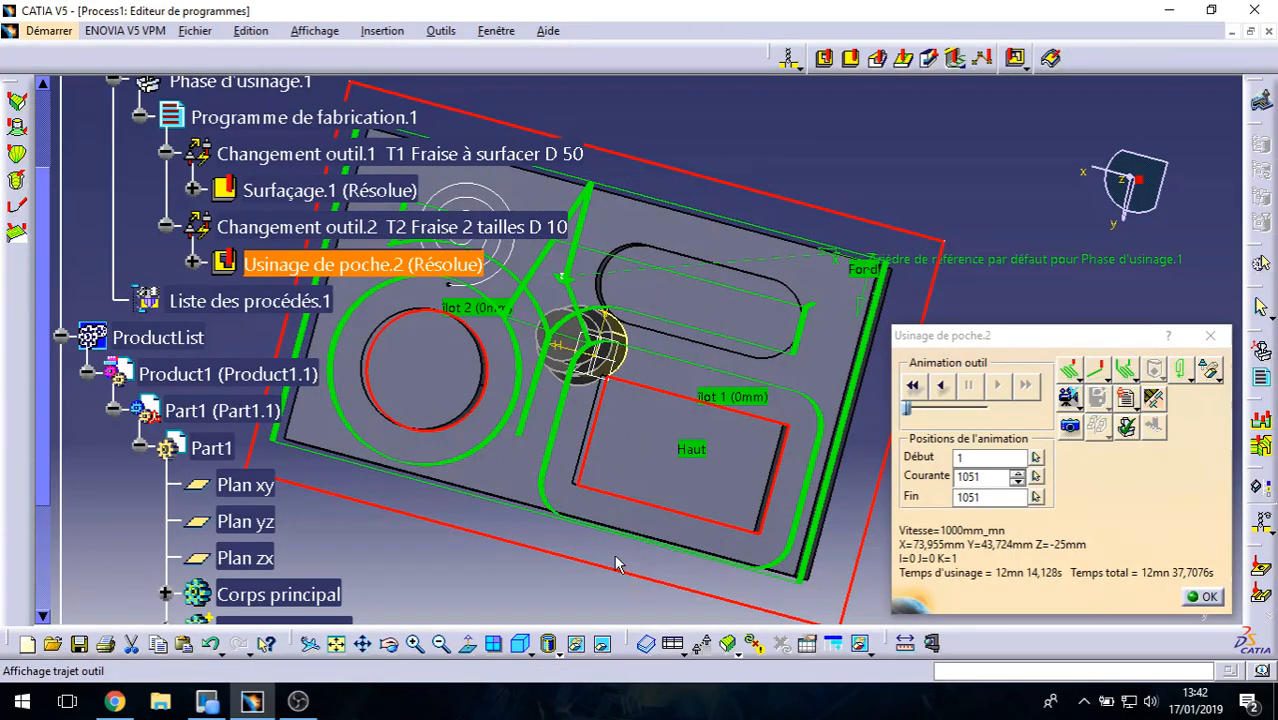
middle_drag(748, 557, 848, 373)
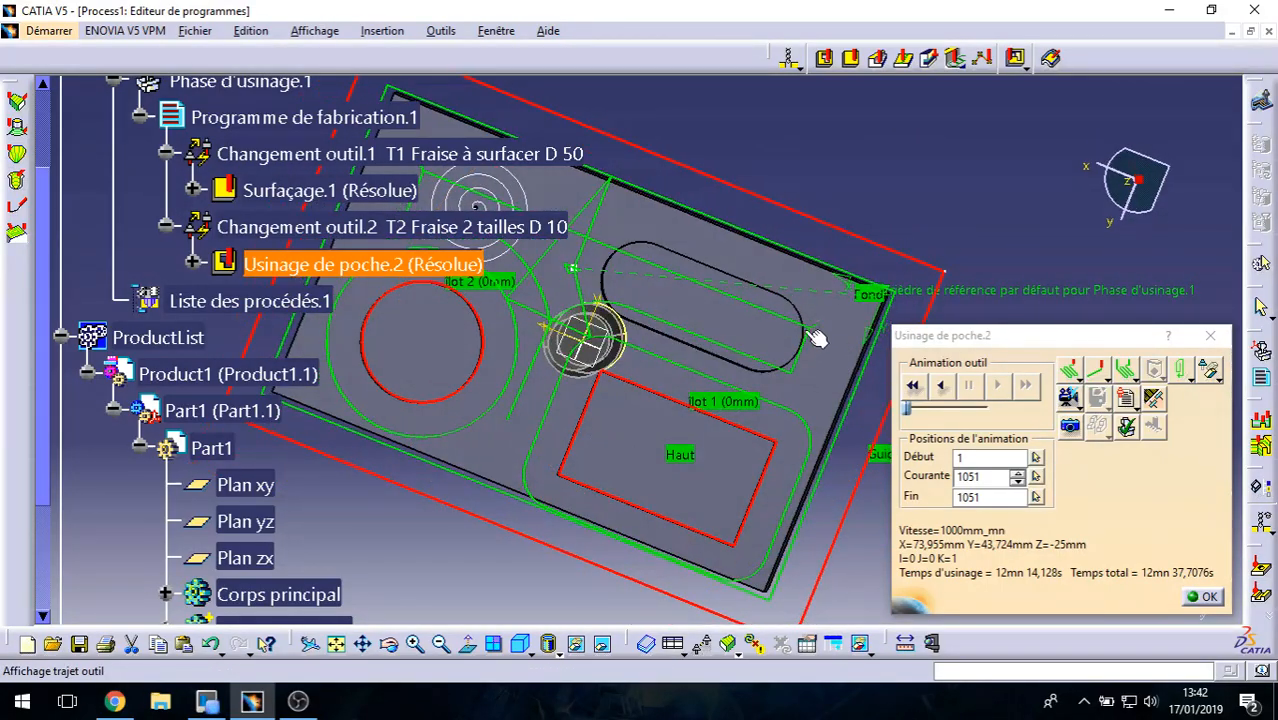
click(1208, 598)
Step: Set the corner radius of the tool T2 Fraise 2 tailles D 10 to 0 mm
click(928, 98)
mouse_move(1010, 468)
middle_down()
mouse_move(1016, 490)
mouse_move(1021, 451)
mouse_move(993, 392)
mouse_move(987, 332)
middle_up()
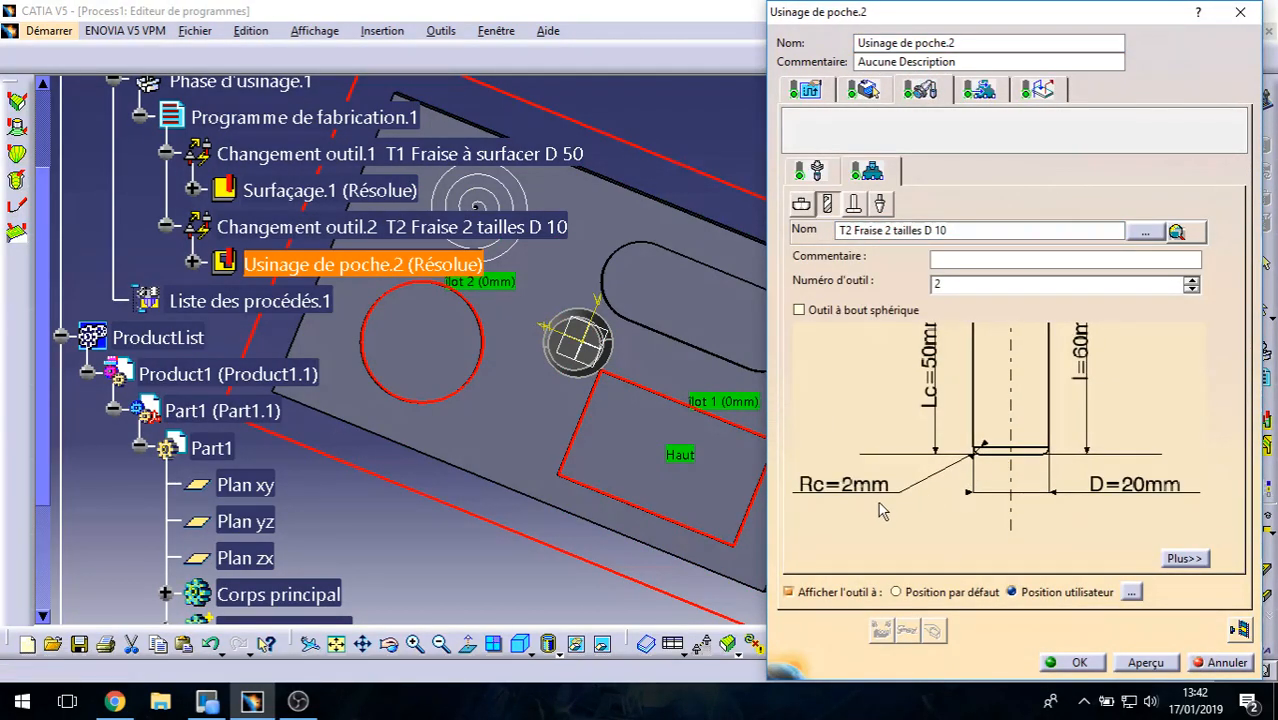
double_click(850, 486)
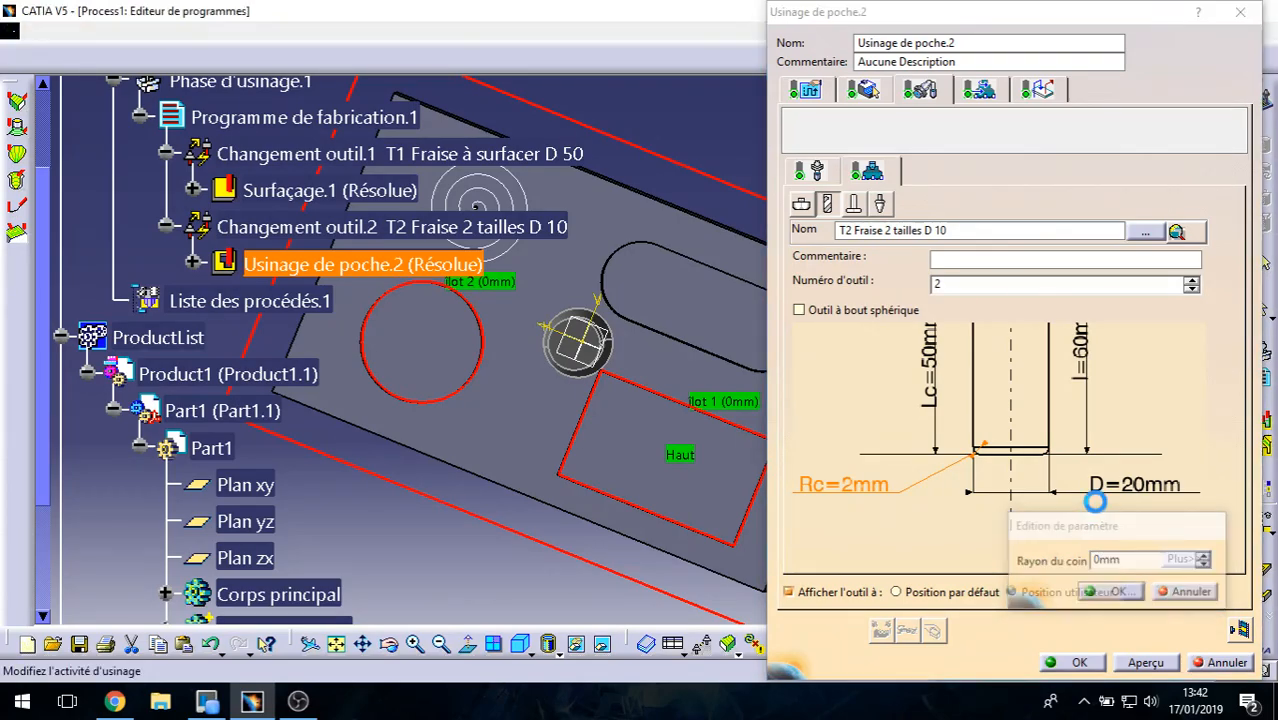
Step: Play the material-removal simulation of Usinage de poche.2 with the 0 mm corner radius, inspect the cut around both bosses, and validate the operation
key(Return)
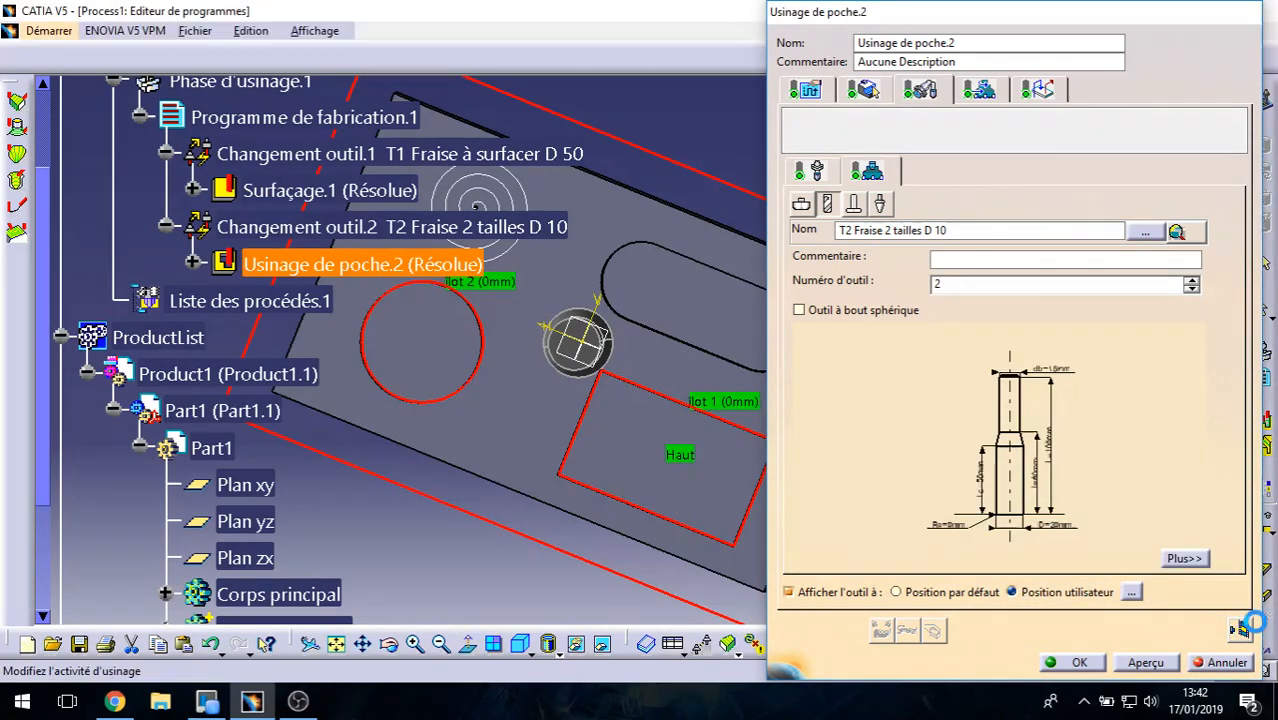
click(1145, 662)
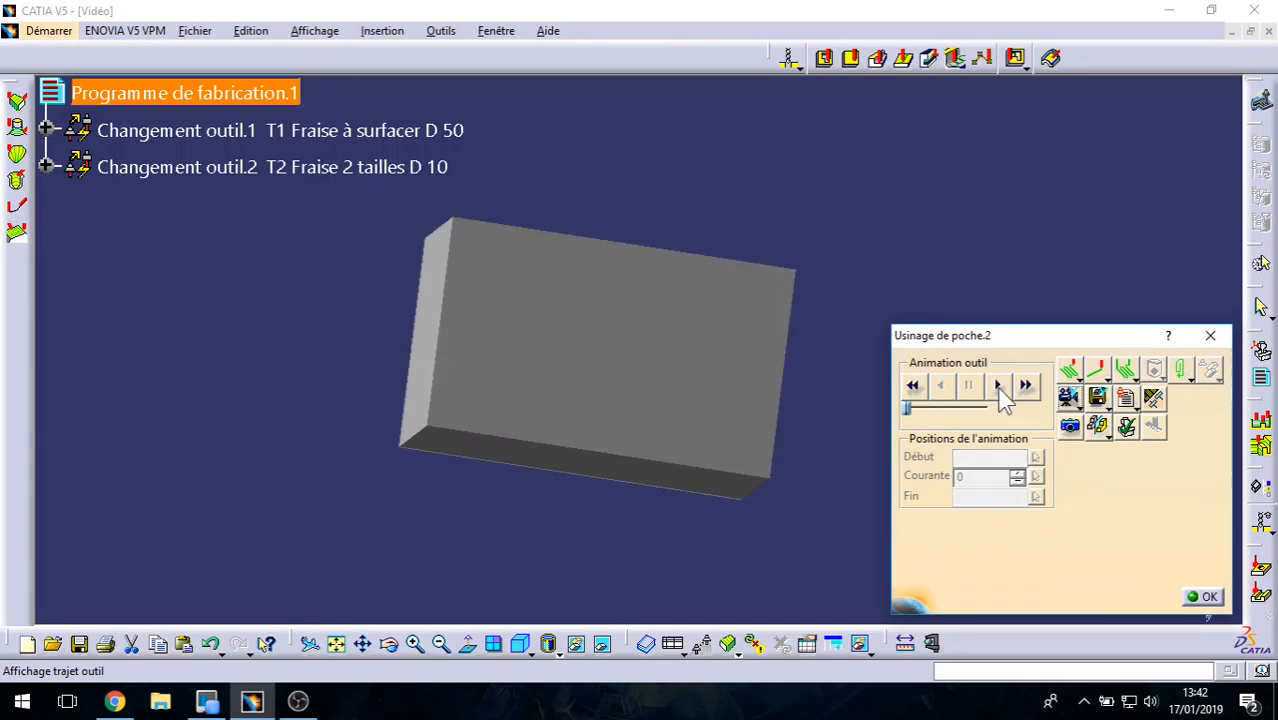
click(999, 388)
middle_drag(711, 500, 678, 281)
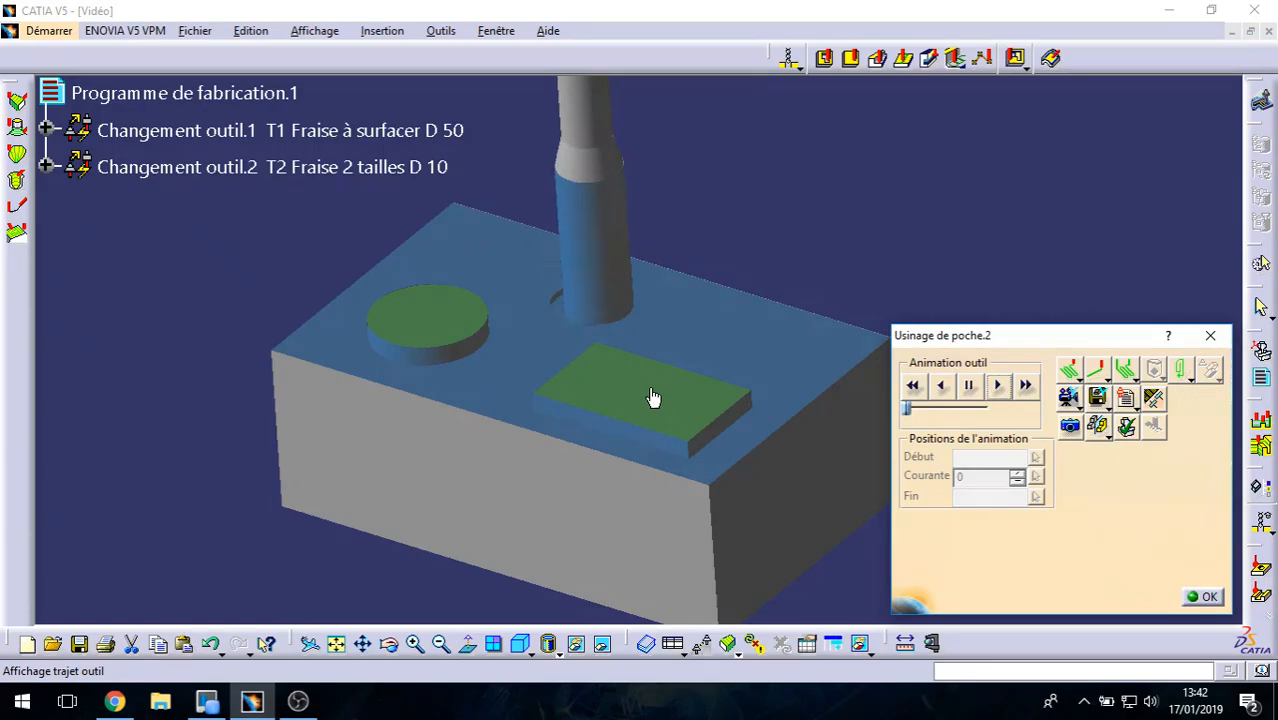
middle_drag(673, 390, 507, 375)
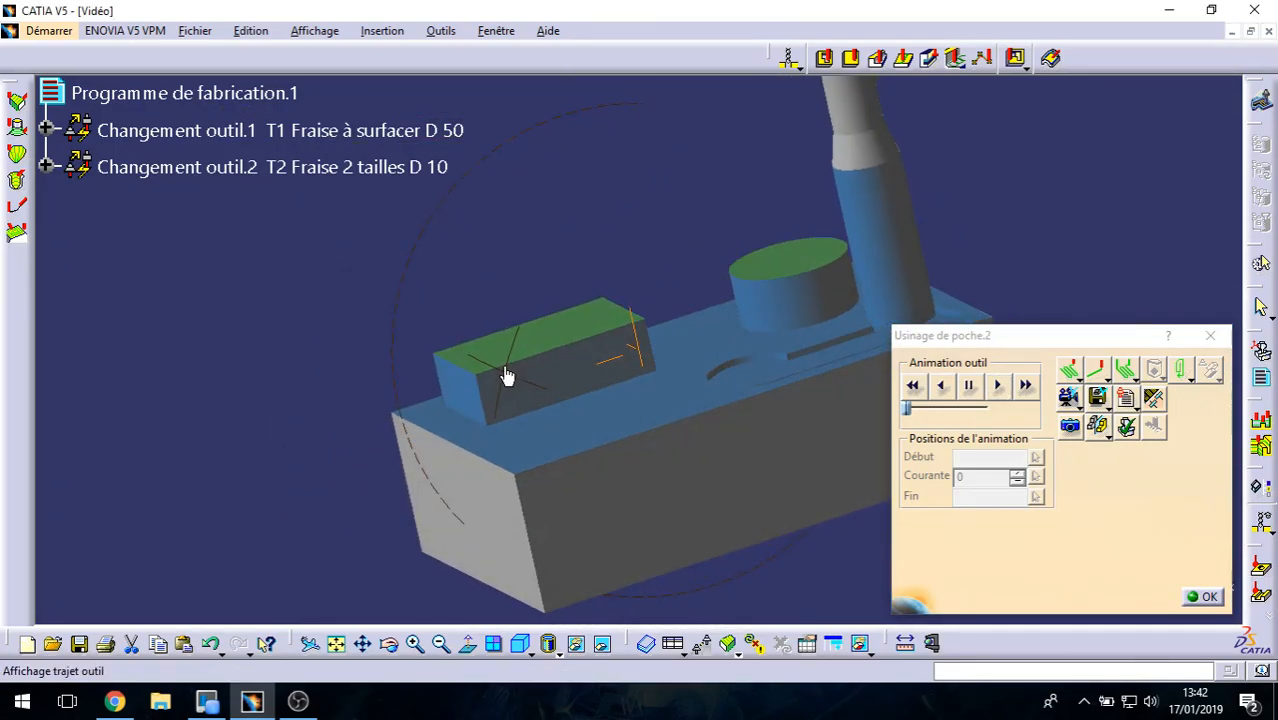
middle_drag(628, 374, 759, 458)
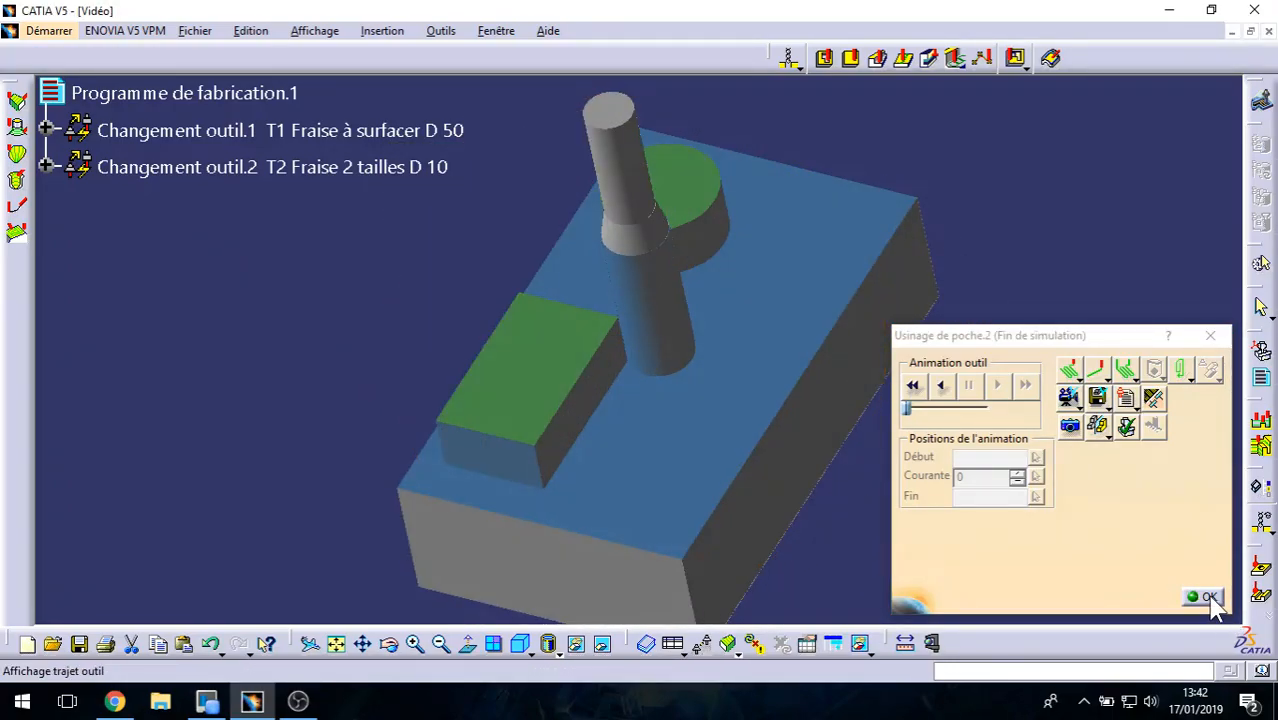
click(1206, 598)
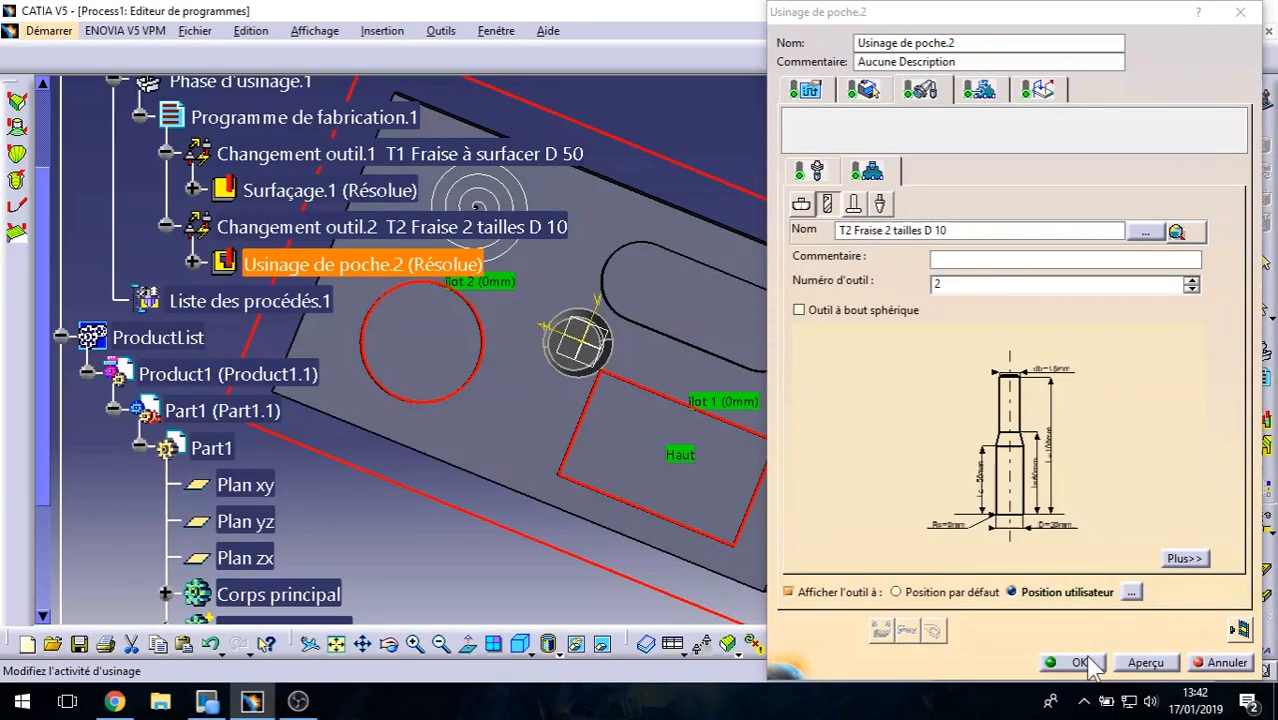
click(1080, 663)
Step: Add a pocketing operation after Usinage de poche.2, using the oblong pocket's floor as its bottom and the surrounding plate face as its top plane
middle_drag(640, 380, 695, 395)
middle_click(695, 392)
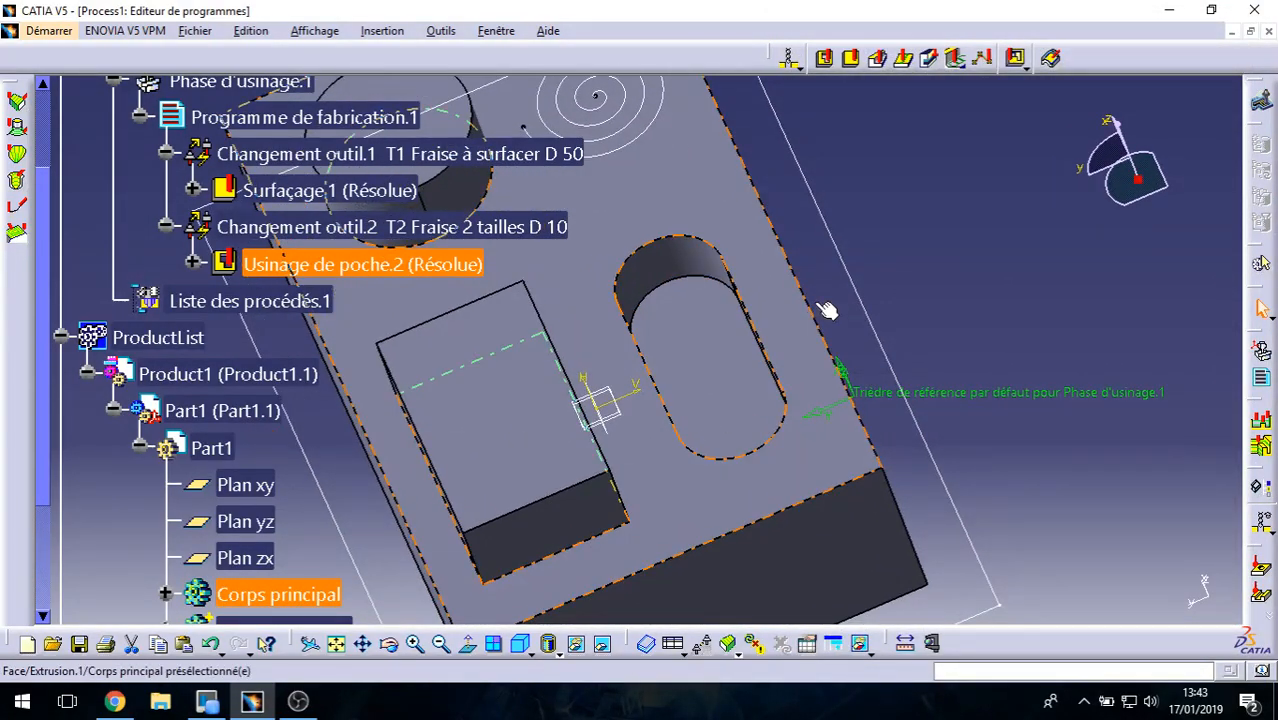
click(826, 58)
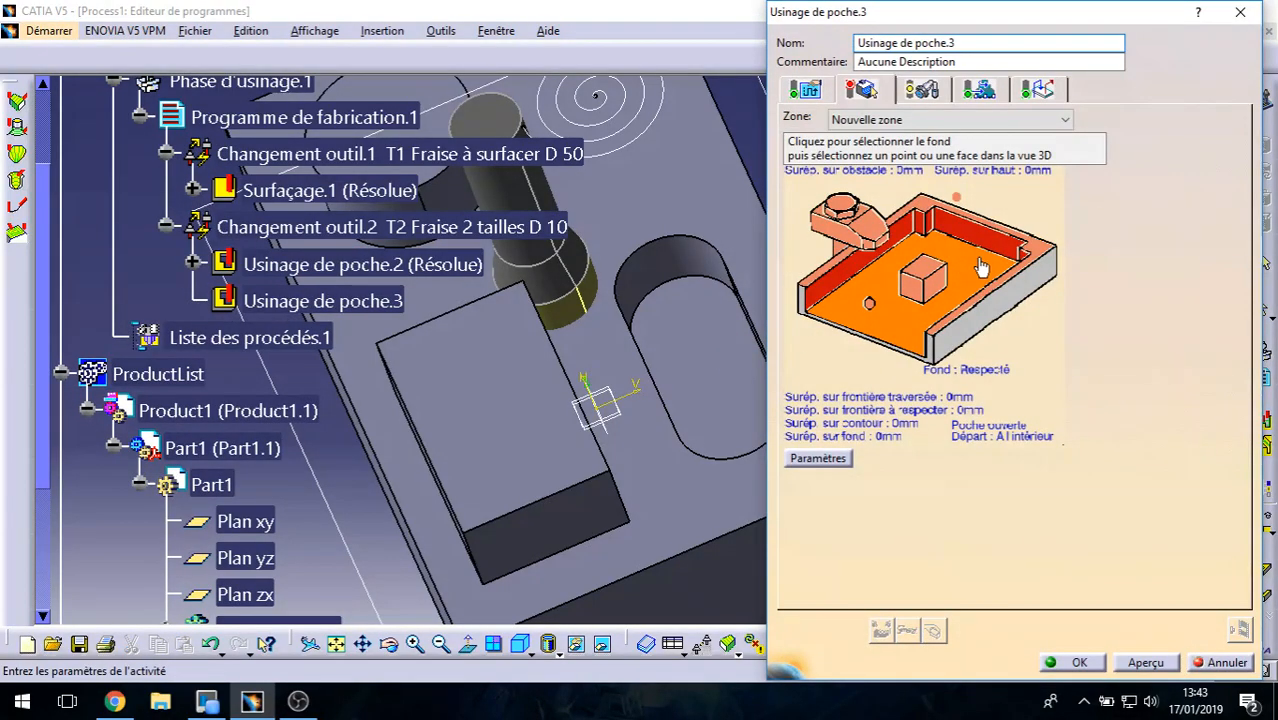
click(968, 268)
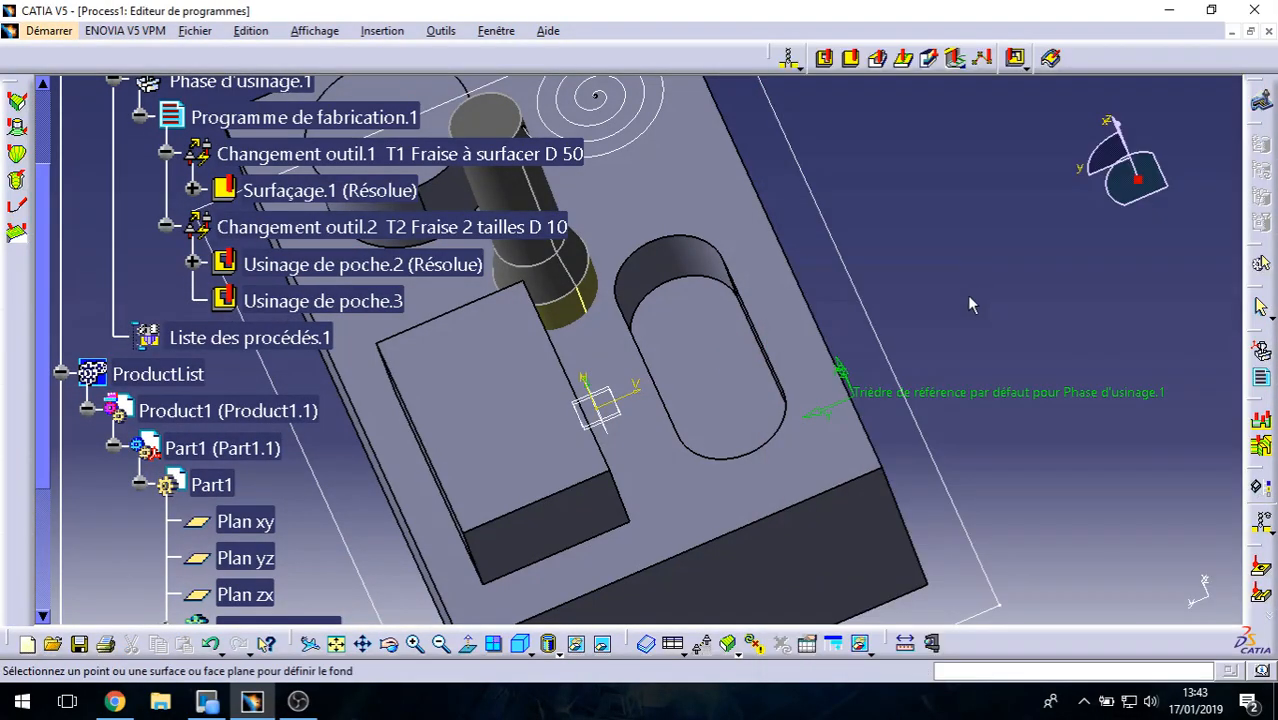
click(708, 386)
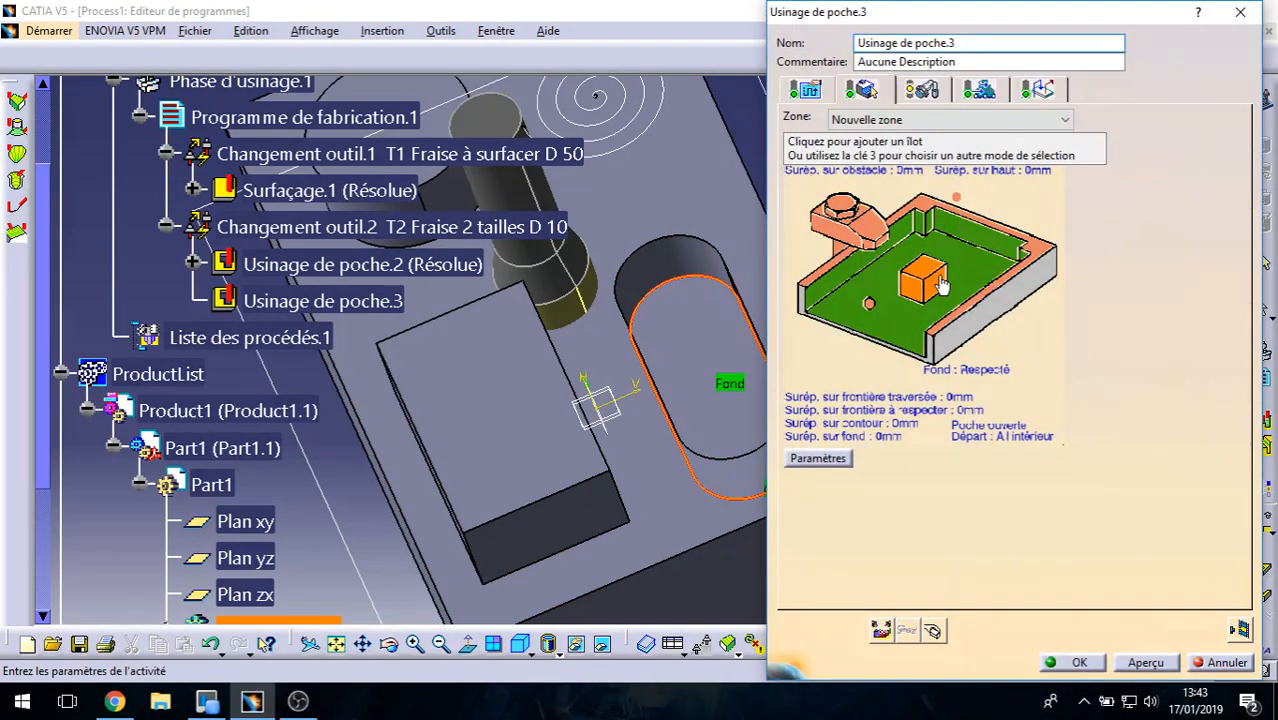
click(876, 333)
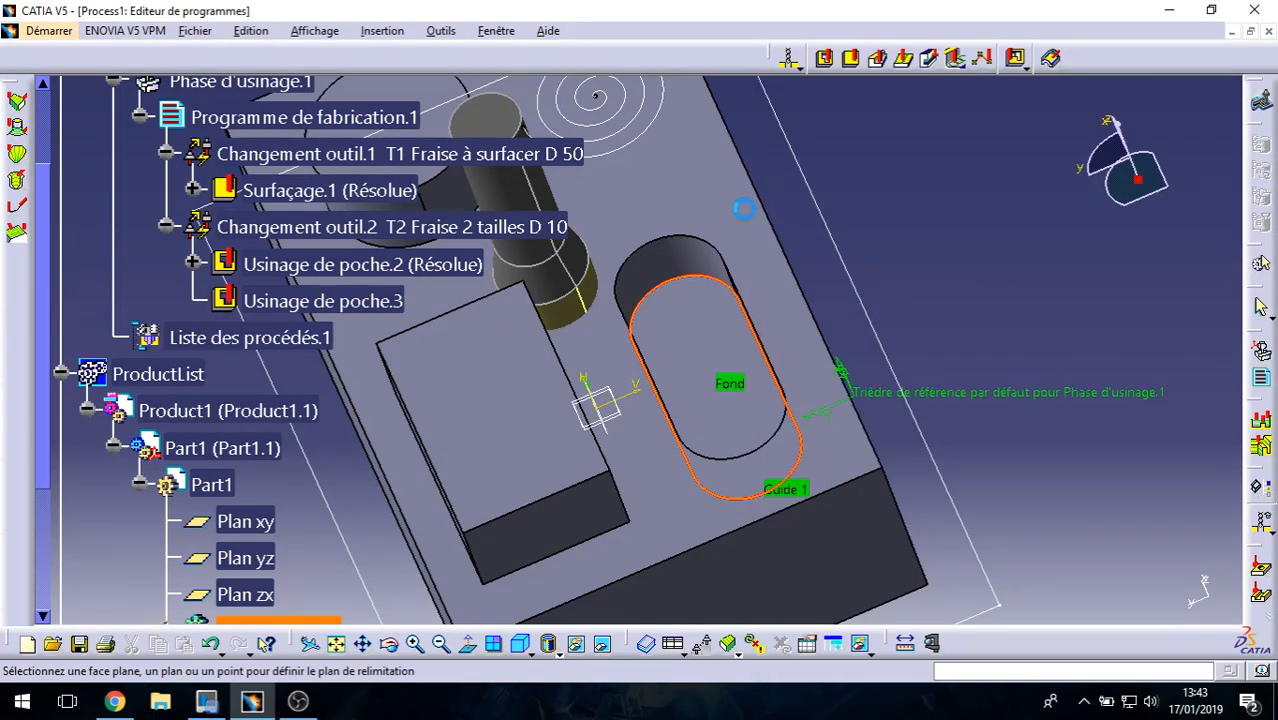
click(683, 205)
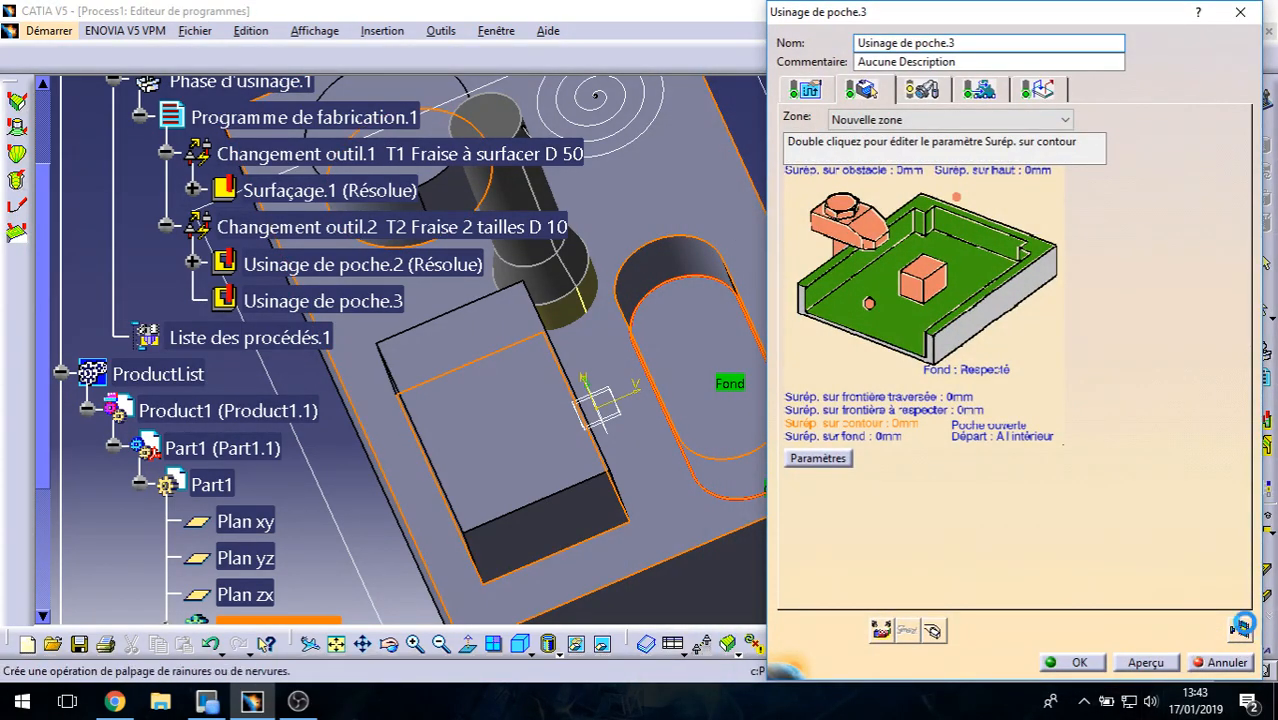
Step: Compute the tool path of Usinage de poche.3 and examine in the full machining simulation how the tool travels into the oblong pocket
click(881, 630)
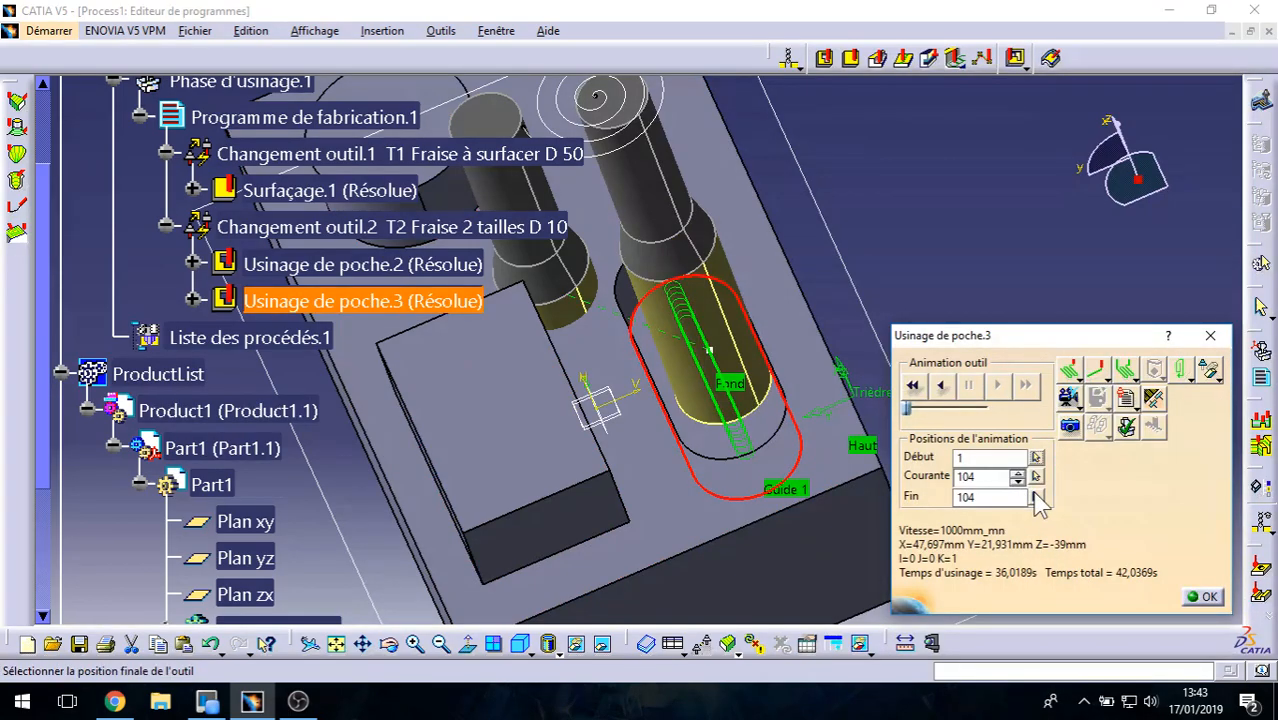
middle_drag(700, 470, 594, 478)
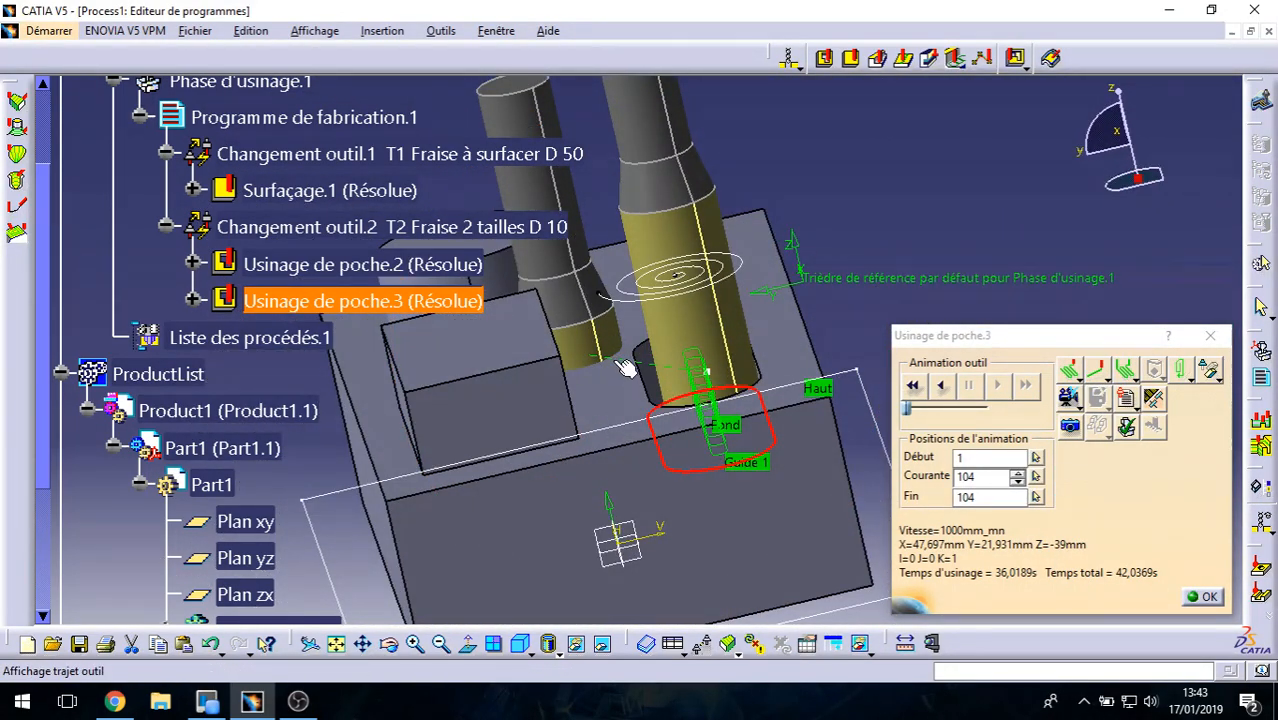
click(1068, 397)
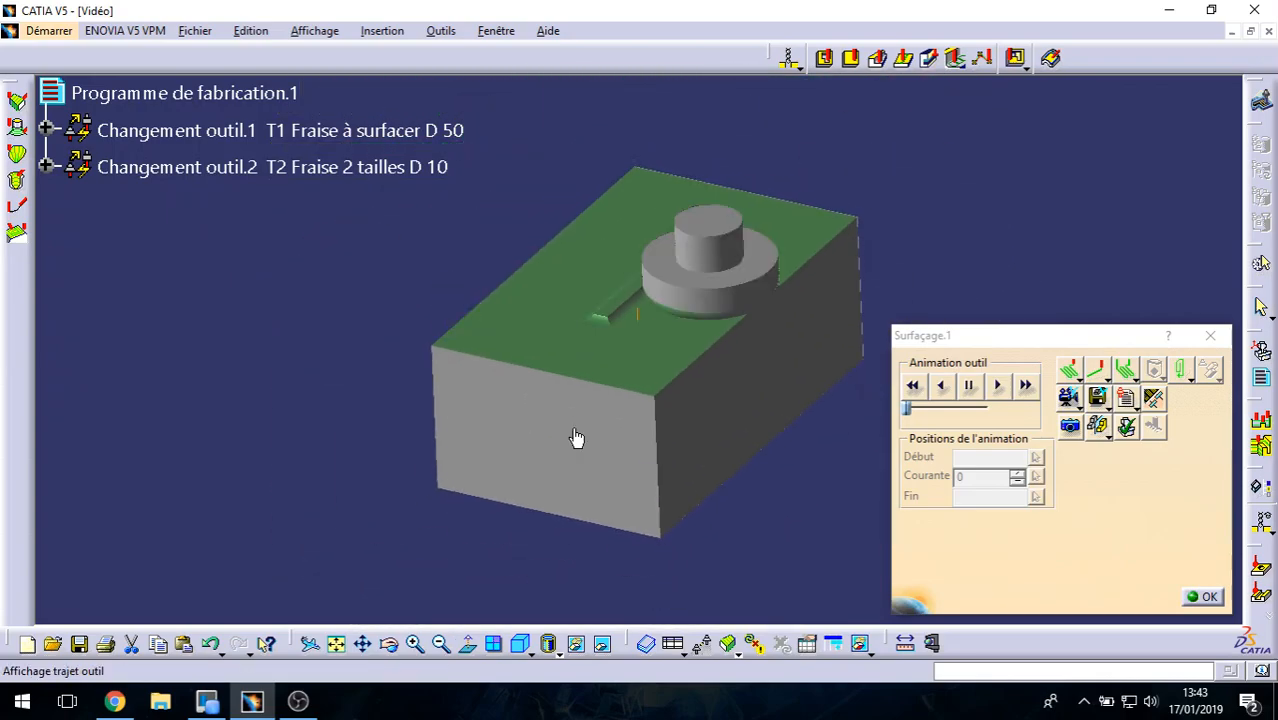
mouse_move(577, 438)
middle_down()
mouse_move(639, 482)
mouse_move(593, 431)
middle_up()
middle_drag(833, 443, 790, 402)
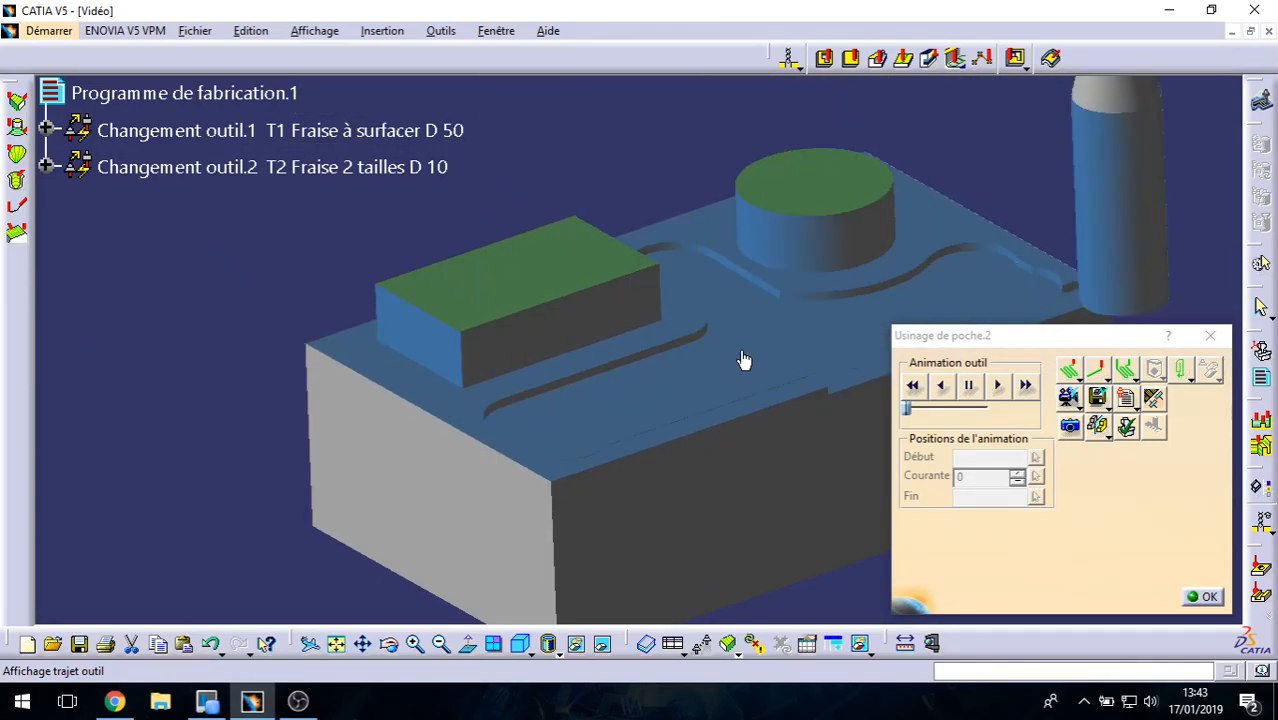
middle_drag(757, 390, 771, 323)
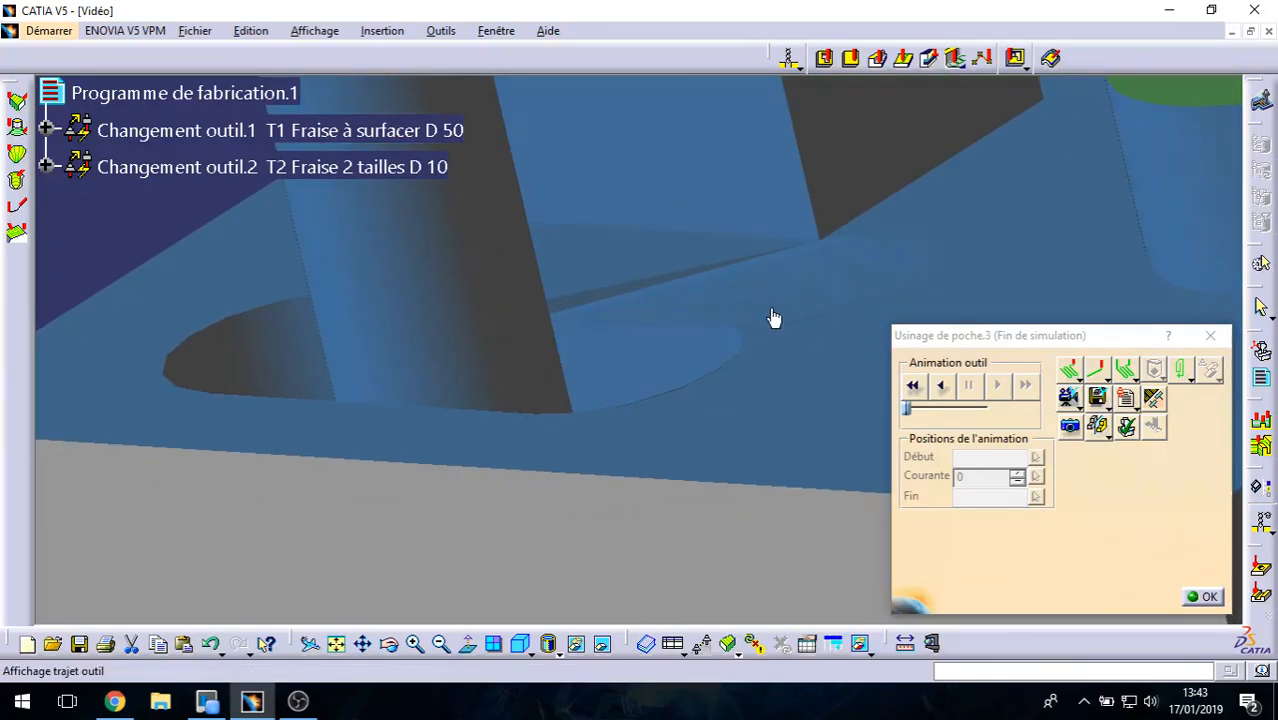
middle_drag(726, 269, 428, 328)
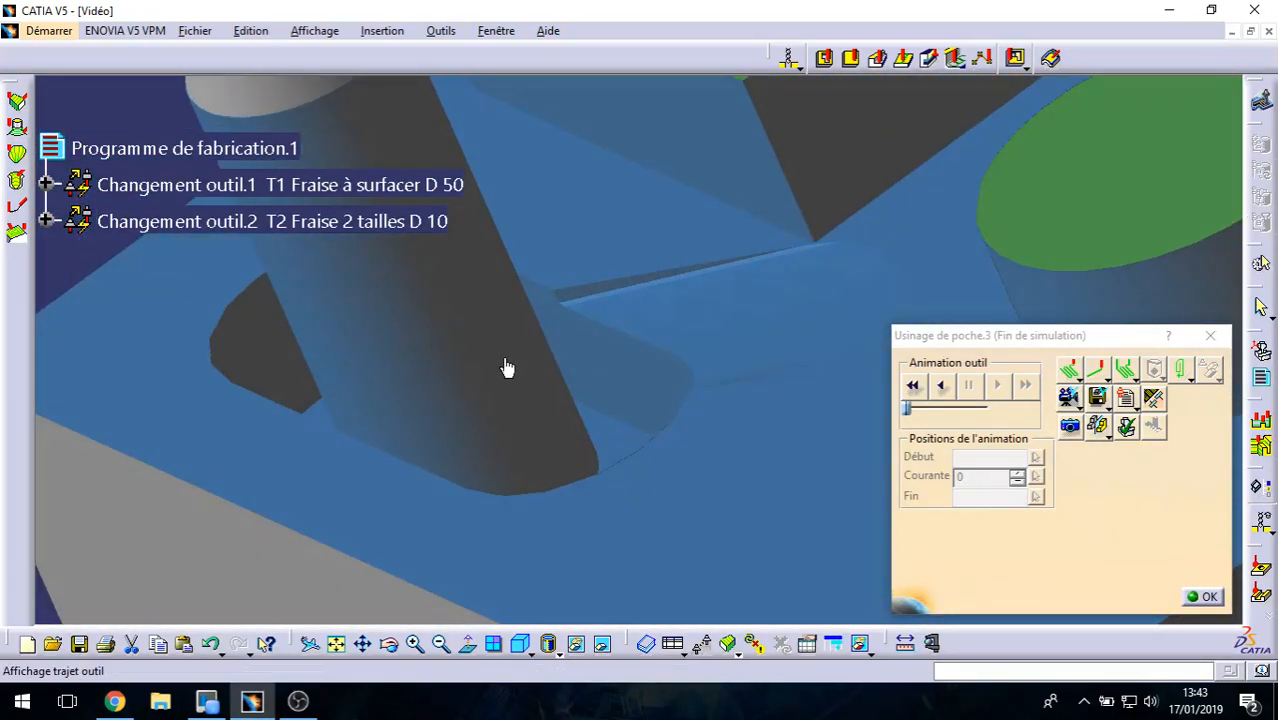
middle_drag(505, 381, 520, 446)
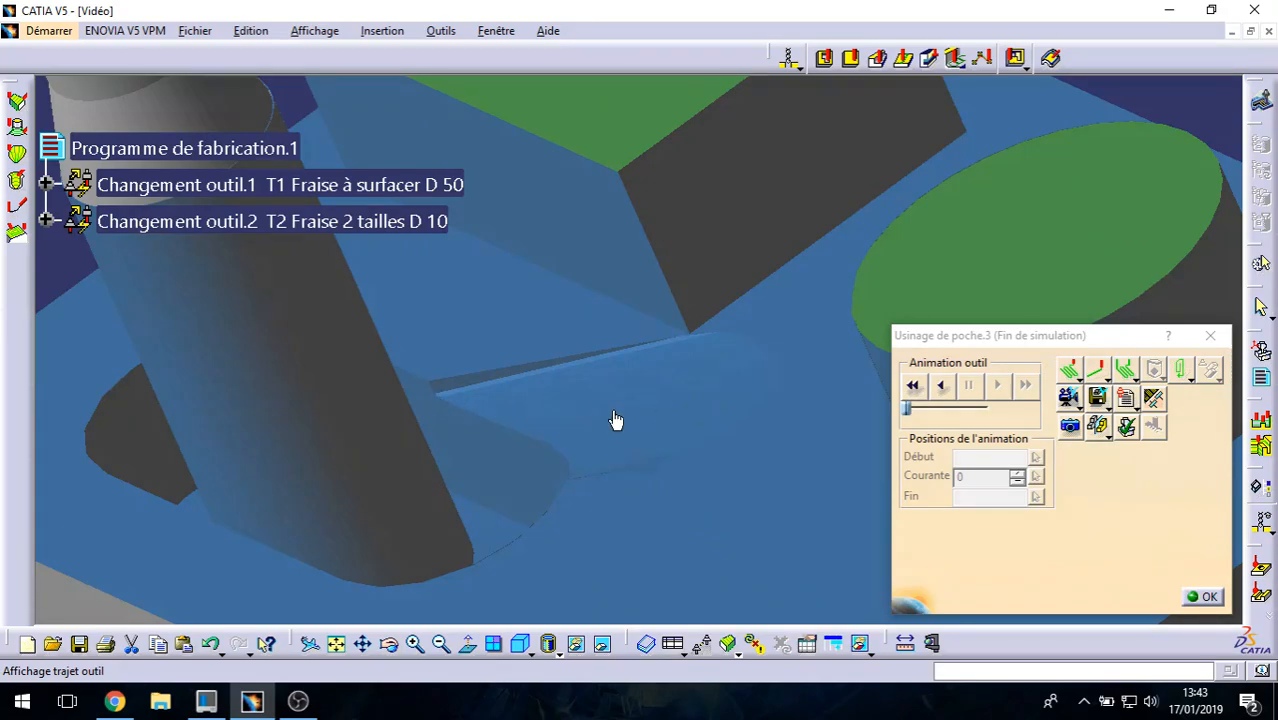
middle_drag(531, 452, 613, 372)
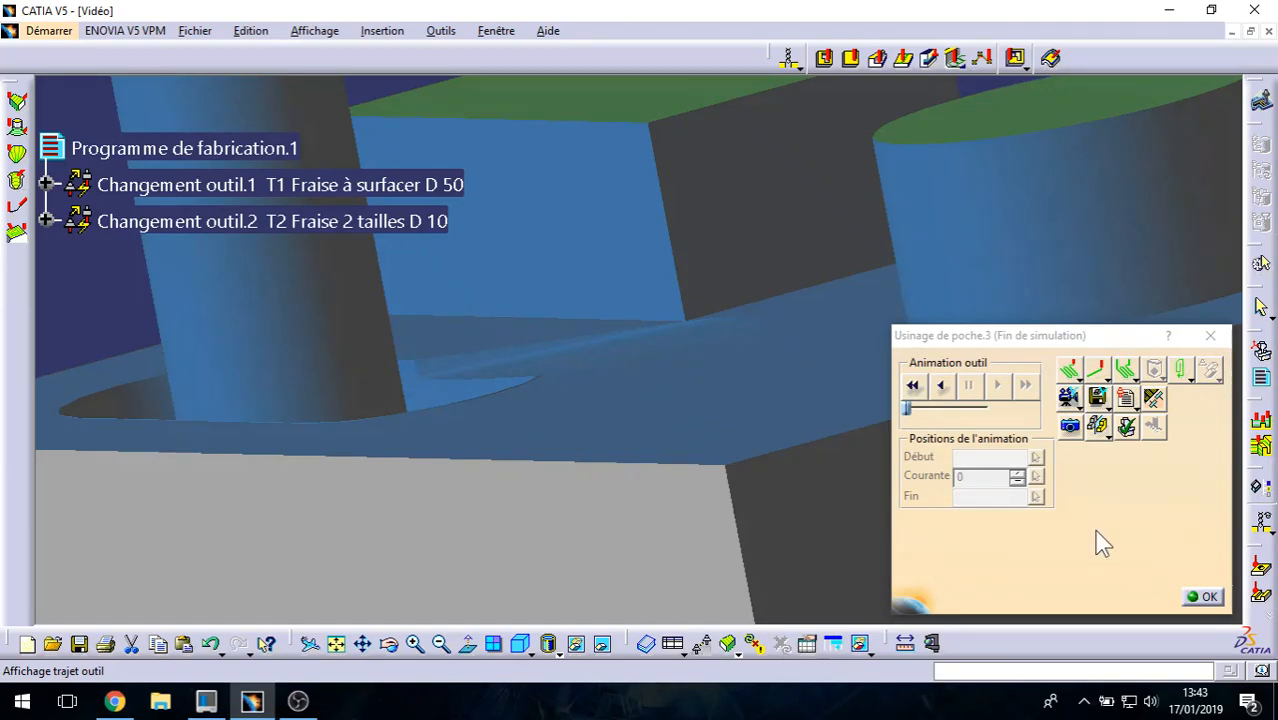
click(1207, 597)
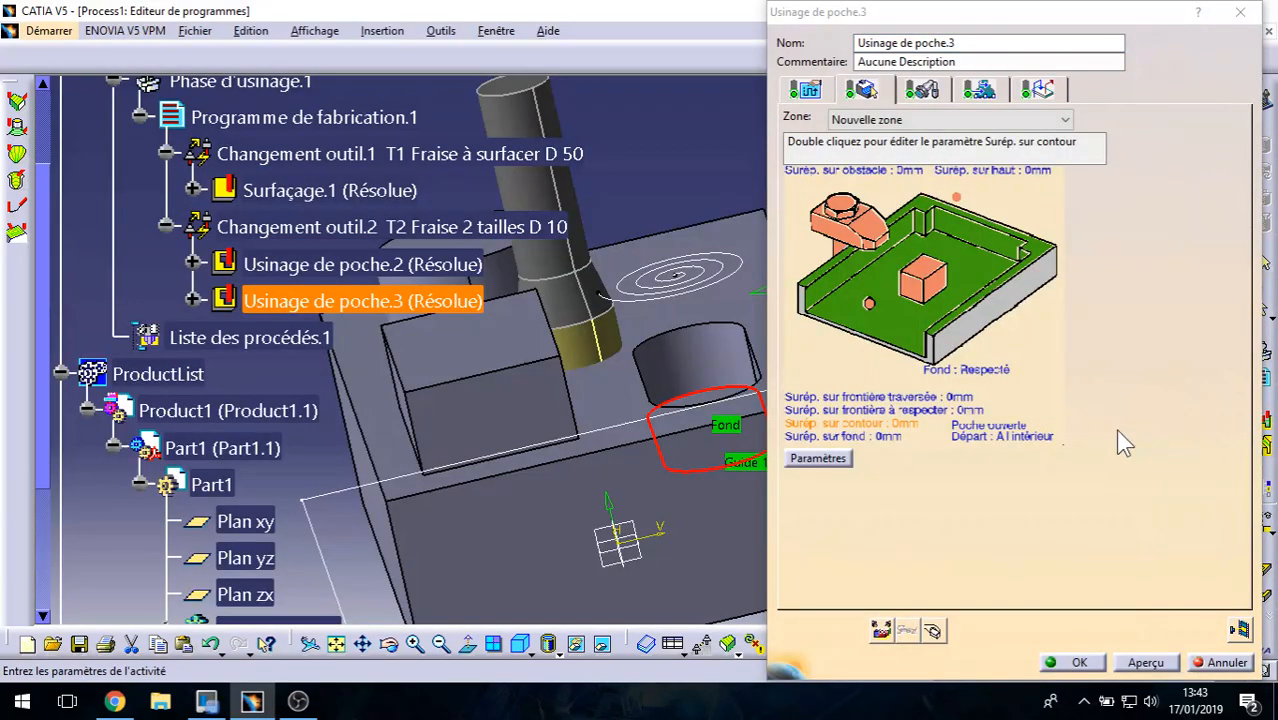
Step: Activate the Approche macro of Usinage de poche.3 in Axial mode with a 20 mm distance and validate the operation
click(1044, 90)
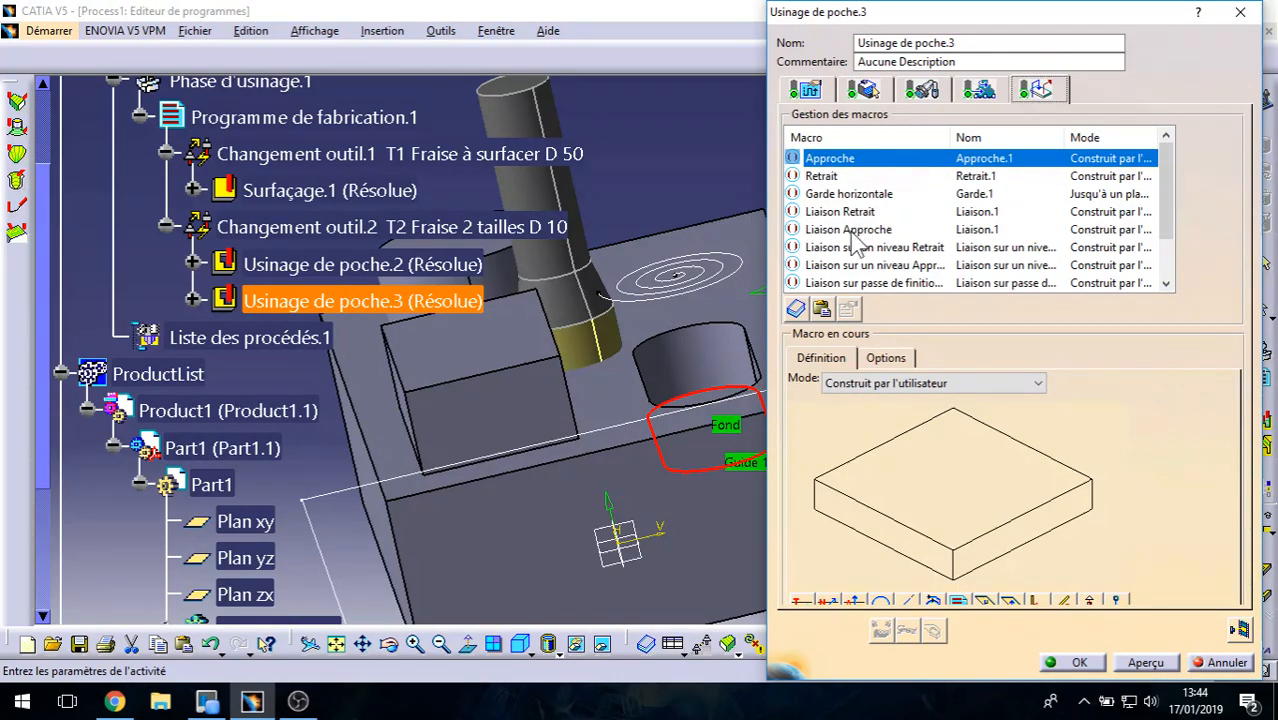
right_click(845, 172)
click(900, 172)
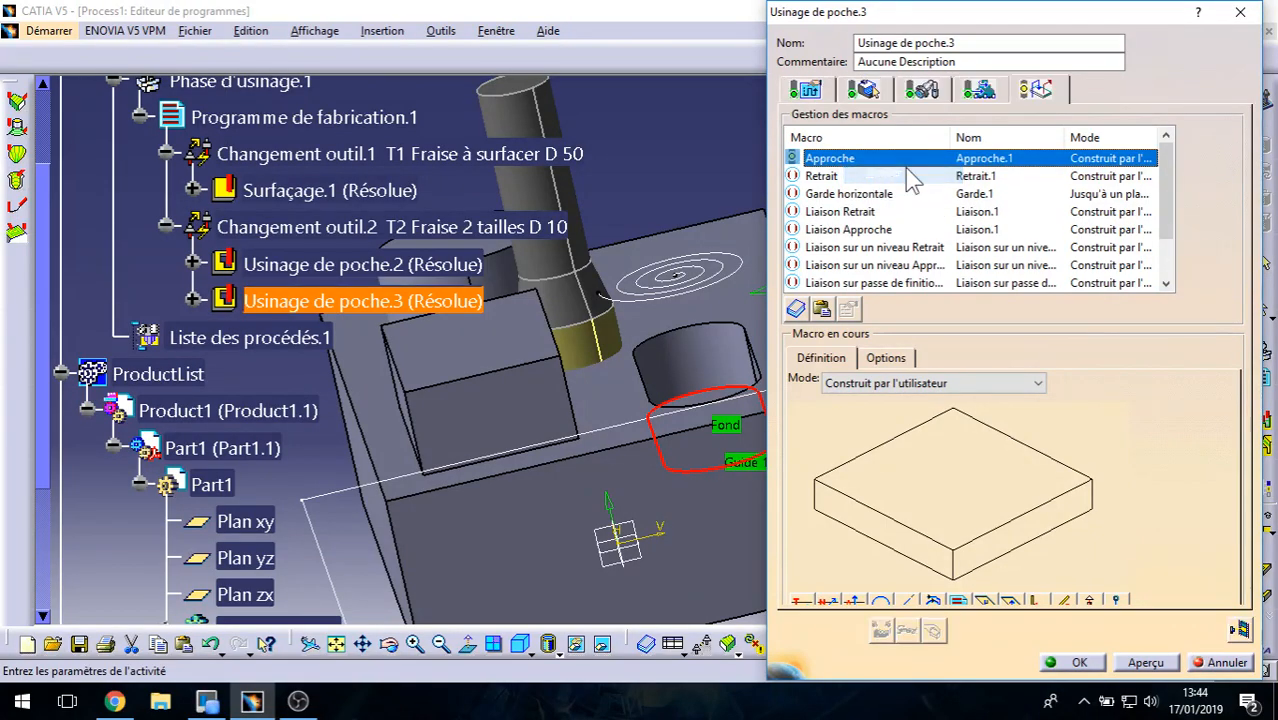
click(966, 389)
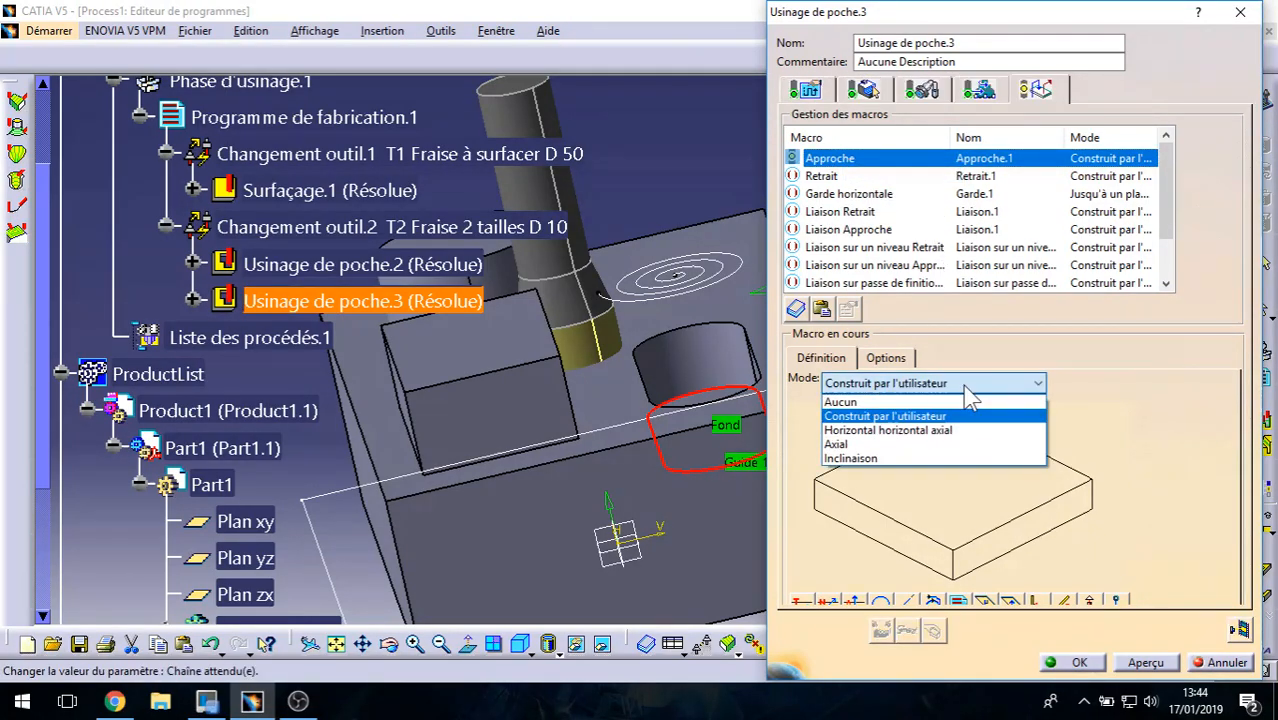
click(840, 444)
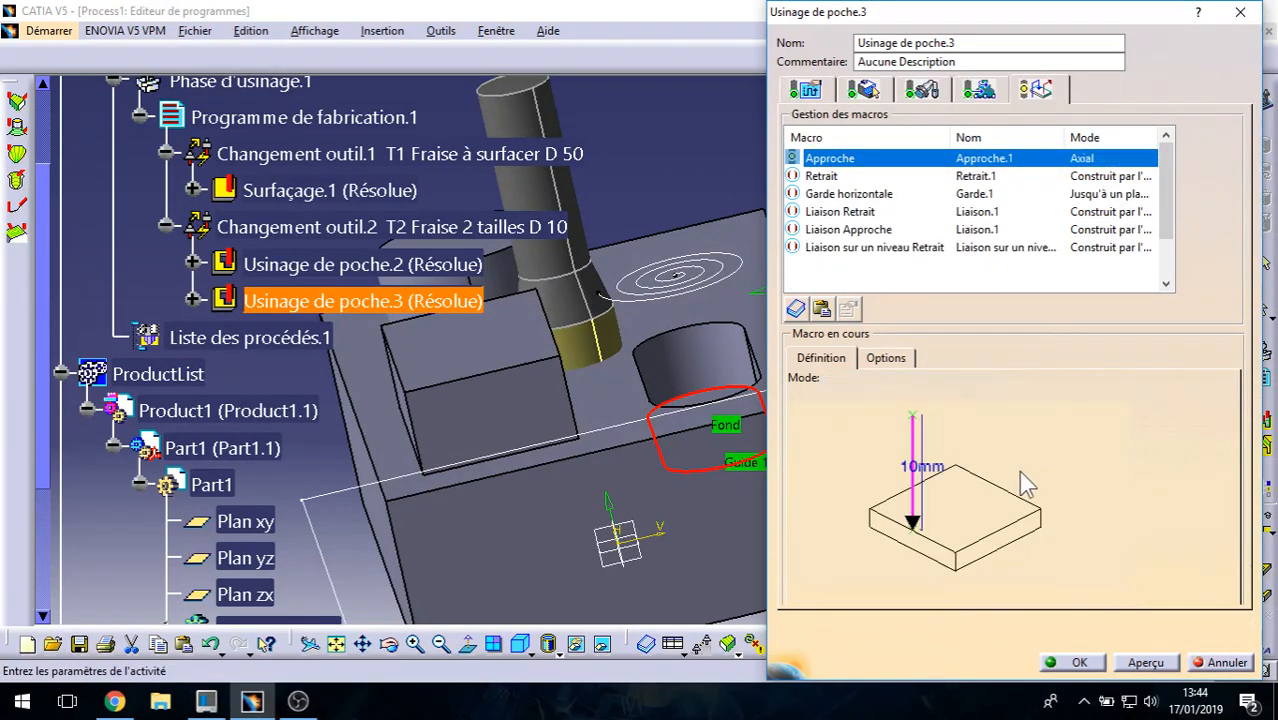
double_click(923, 474)
text(20)
key(Return)
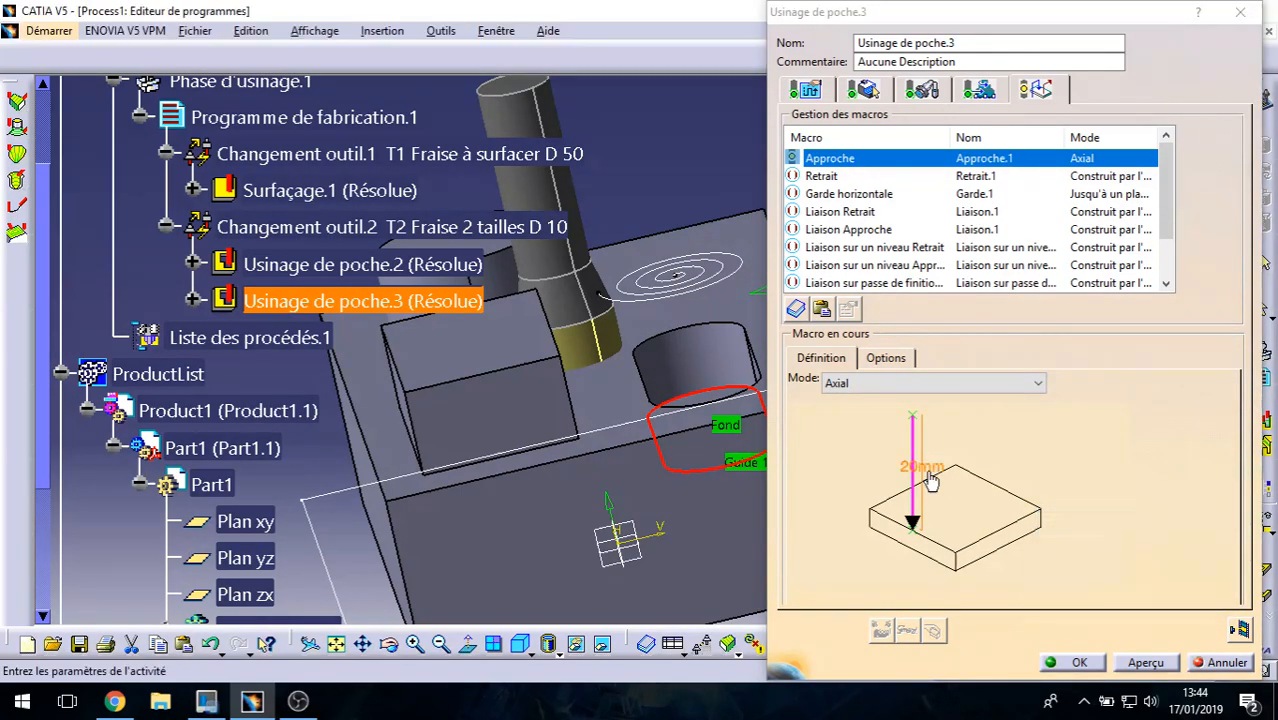
click(1080, 663)
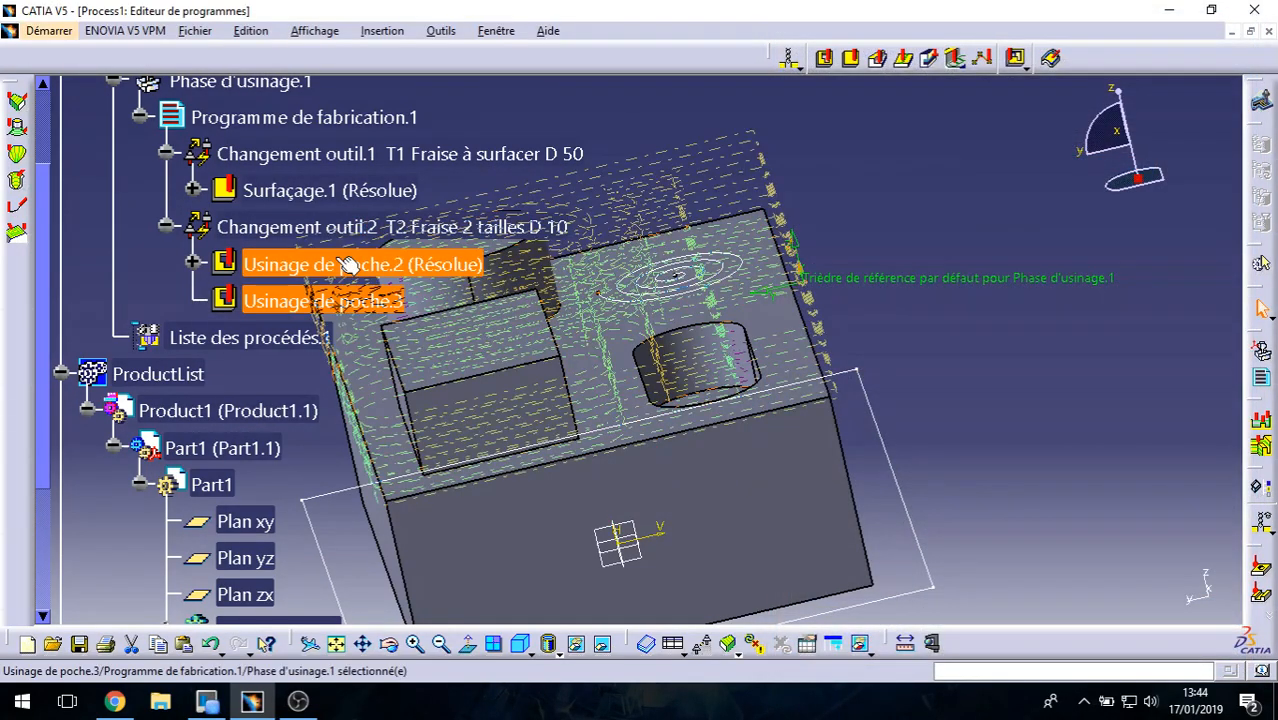
Step: Reopen Usinage de poche.2 and compute its tool path to examine where the tool ends
click(327, 264)
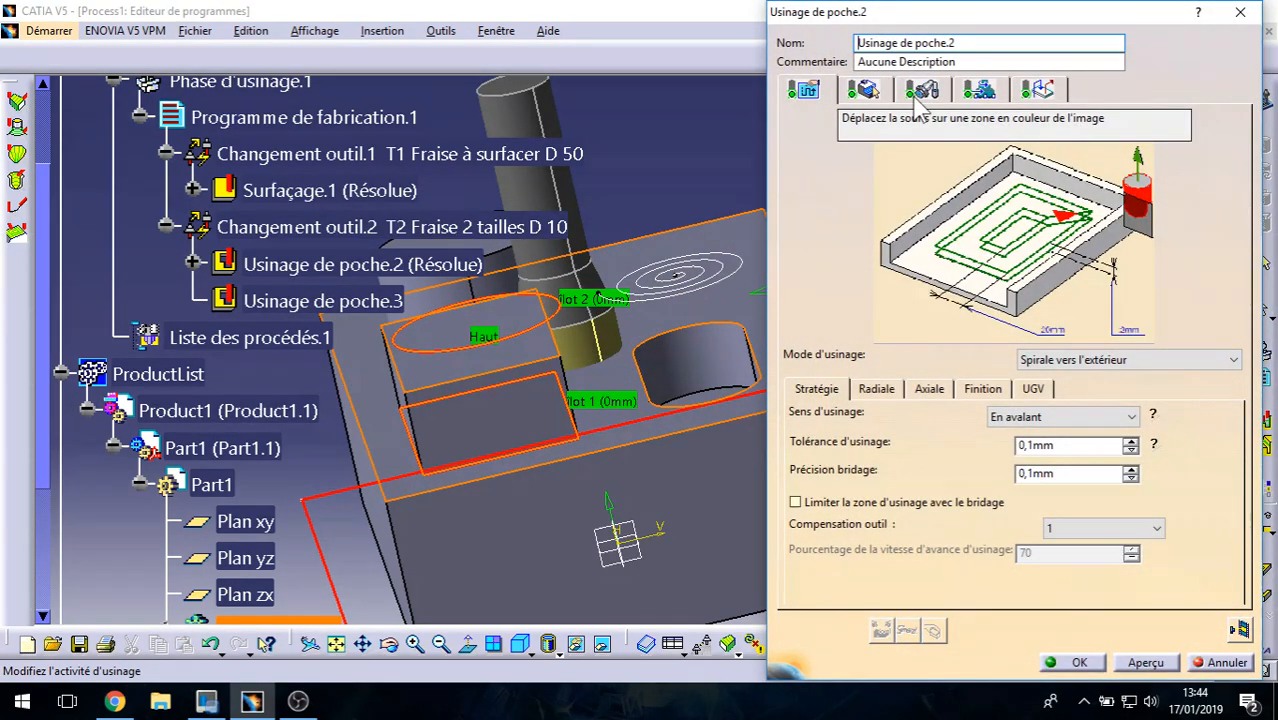
click(1240, 629)
middle_drag(725, 407, 655, 357)
middle_drag(628, 308, 607, 192)
middle_drag(610, 282, 633, 314)
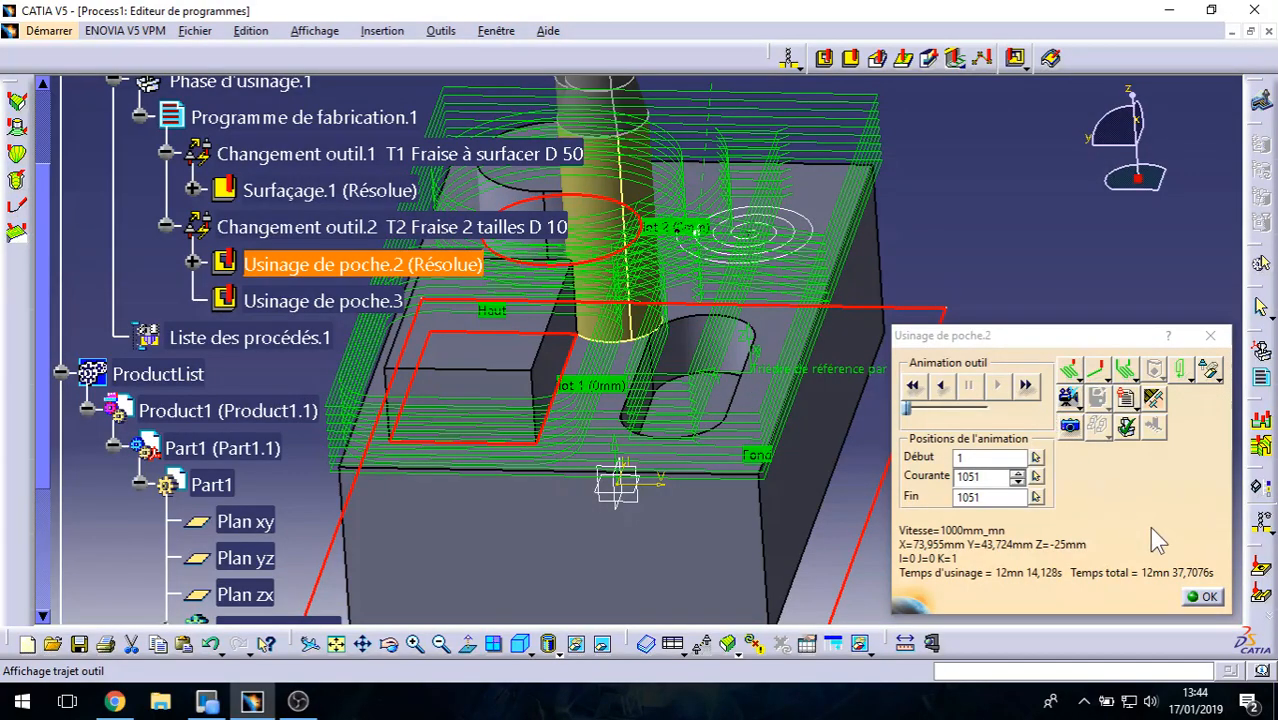
click(1205, 600)
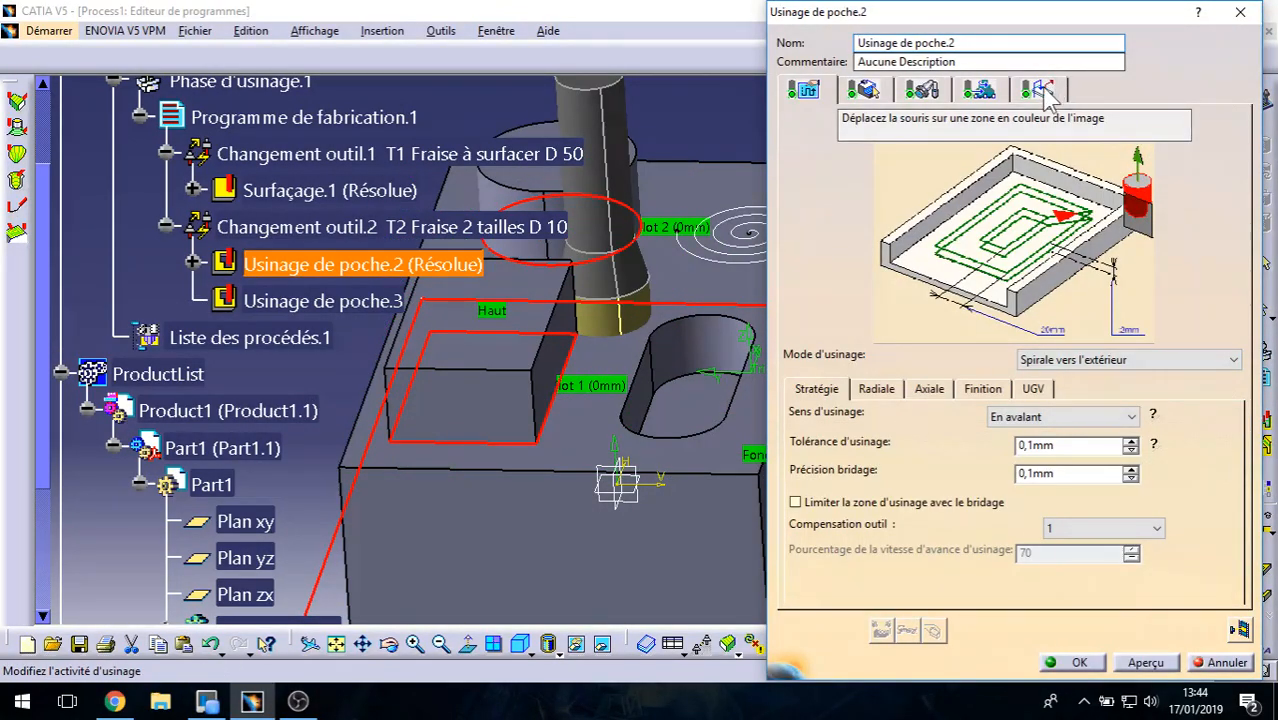
Step: Set the Retrait macro of Usinage de poche.2 to Axial mode with a 20 mm distance and validate the operation
click(1040, 90)
click(830, 176)
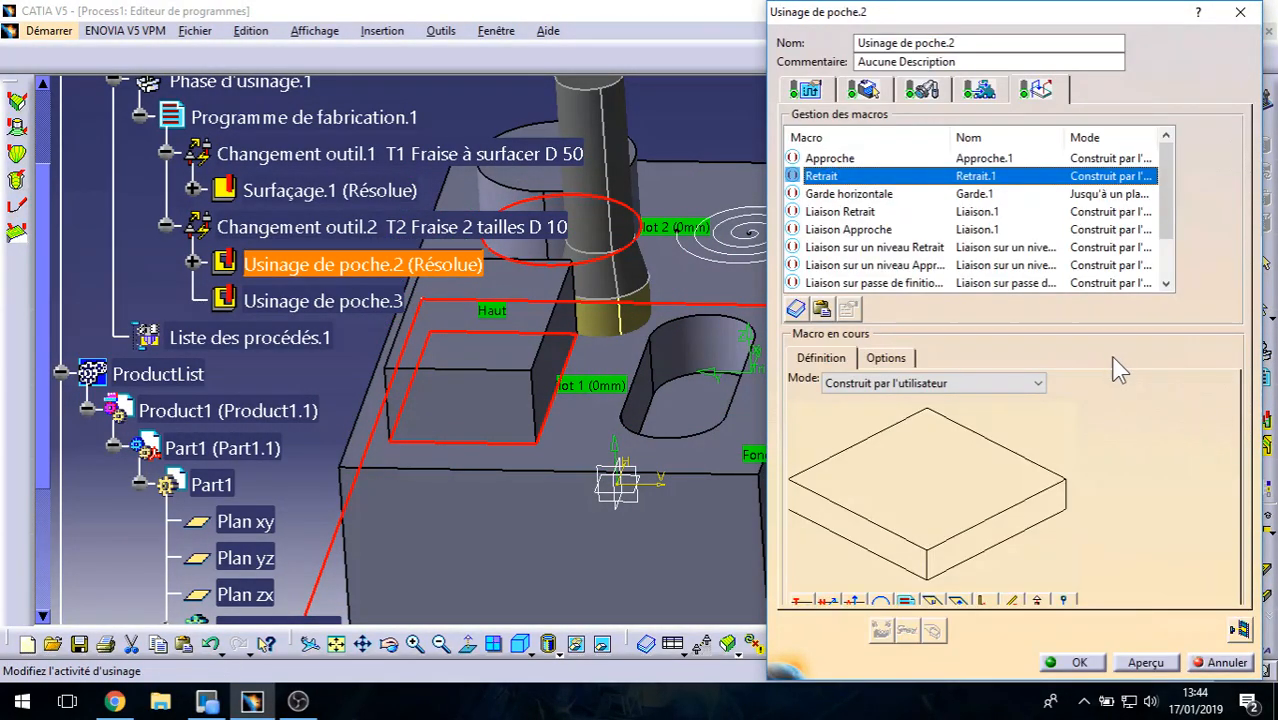
click(941, 383)
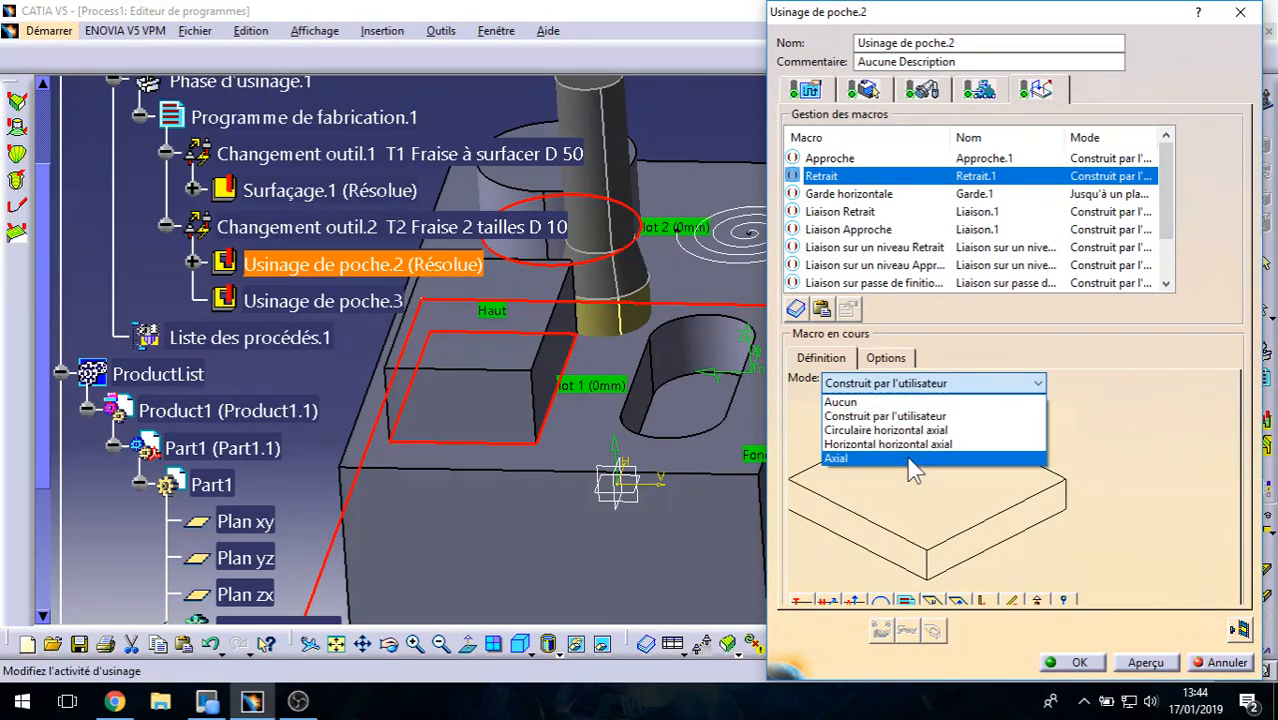
click(930, 456)
double_click(902, 472)
text(20)
key(Return)
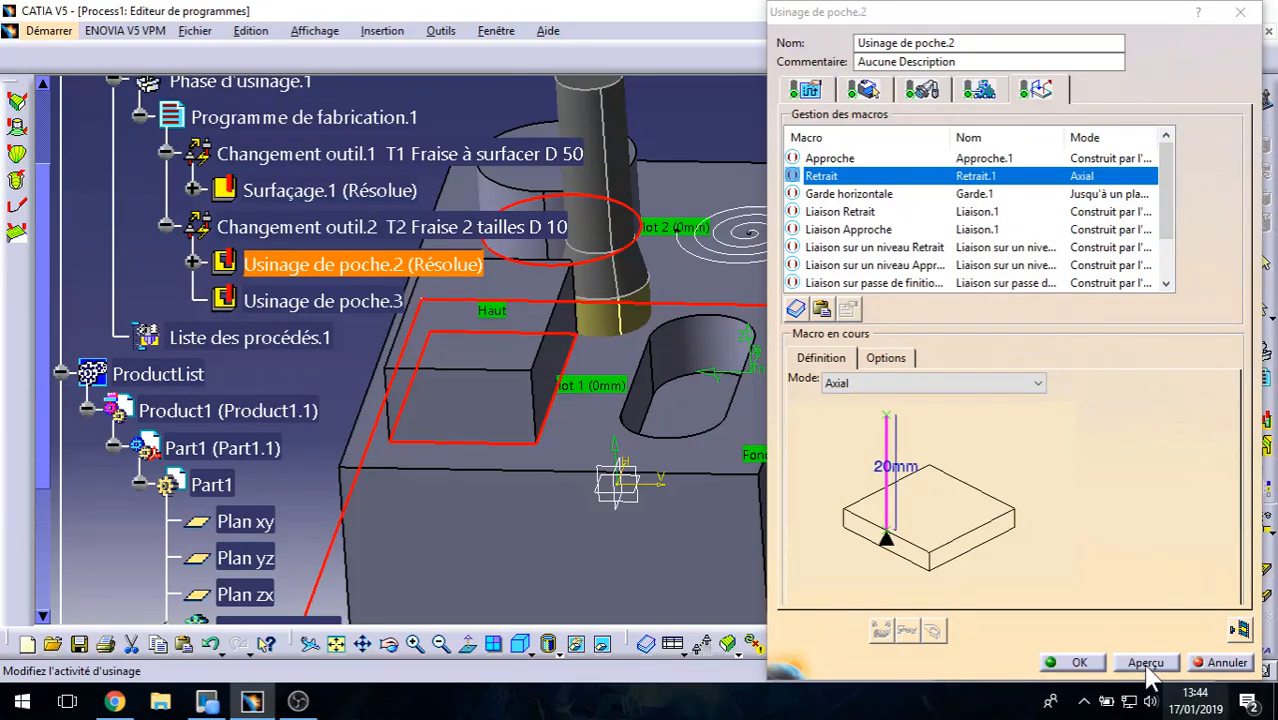
click(1075, 662)
Step: Reopen Usinage de poche.3, compute its tool path and examine the axial approach and passes in the oblong pocket
double_click(340, 300)
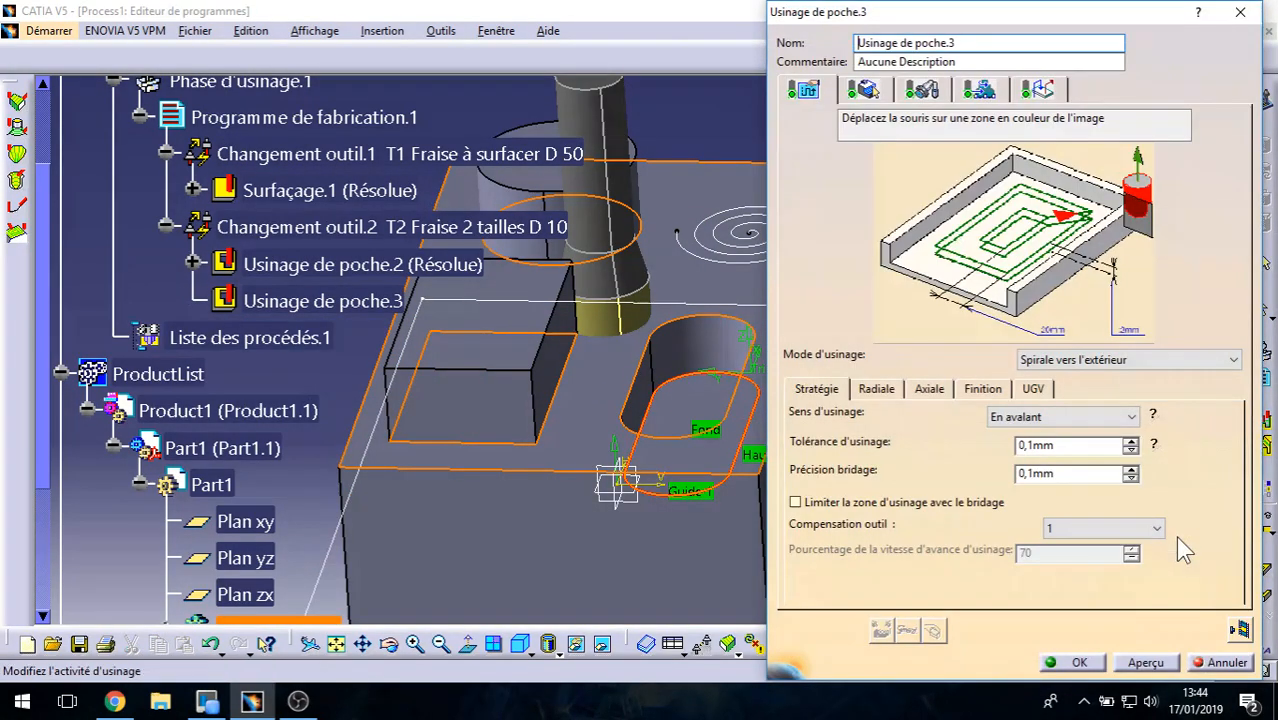
click(1236, 629)
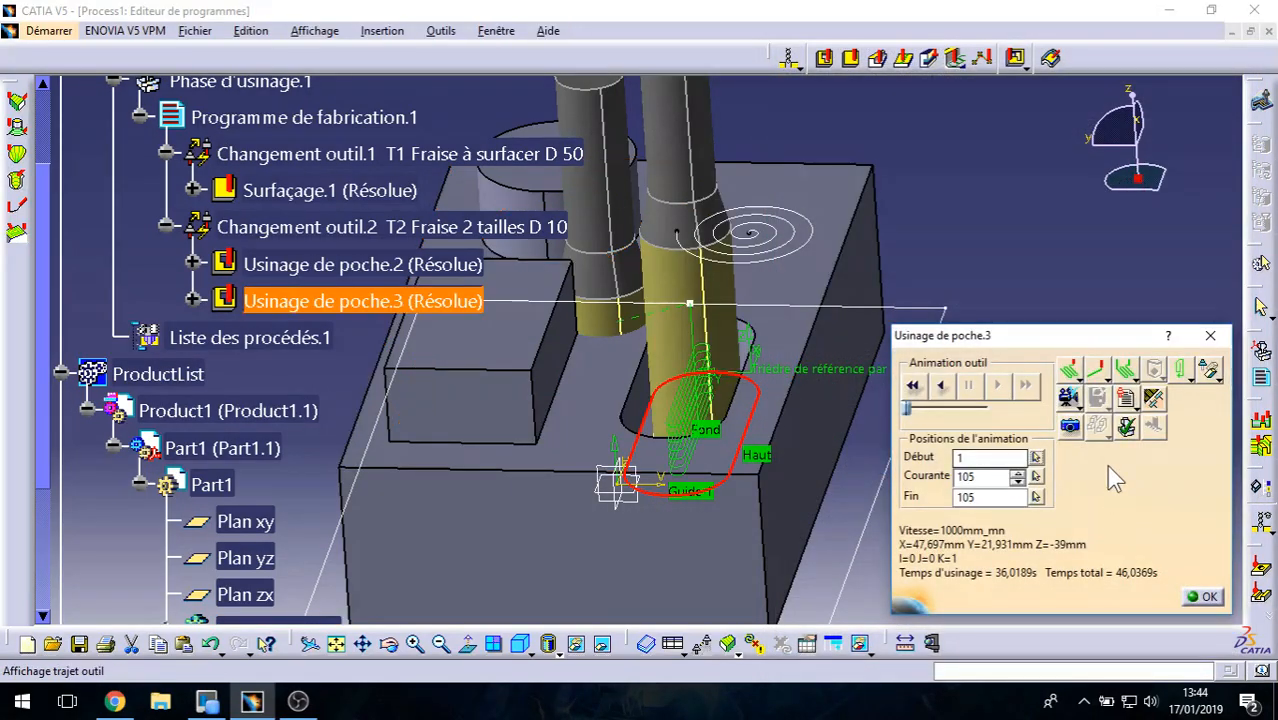
click(1068, 398)
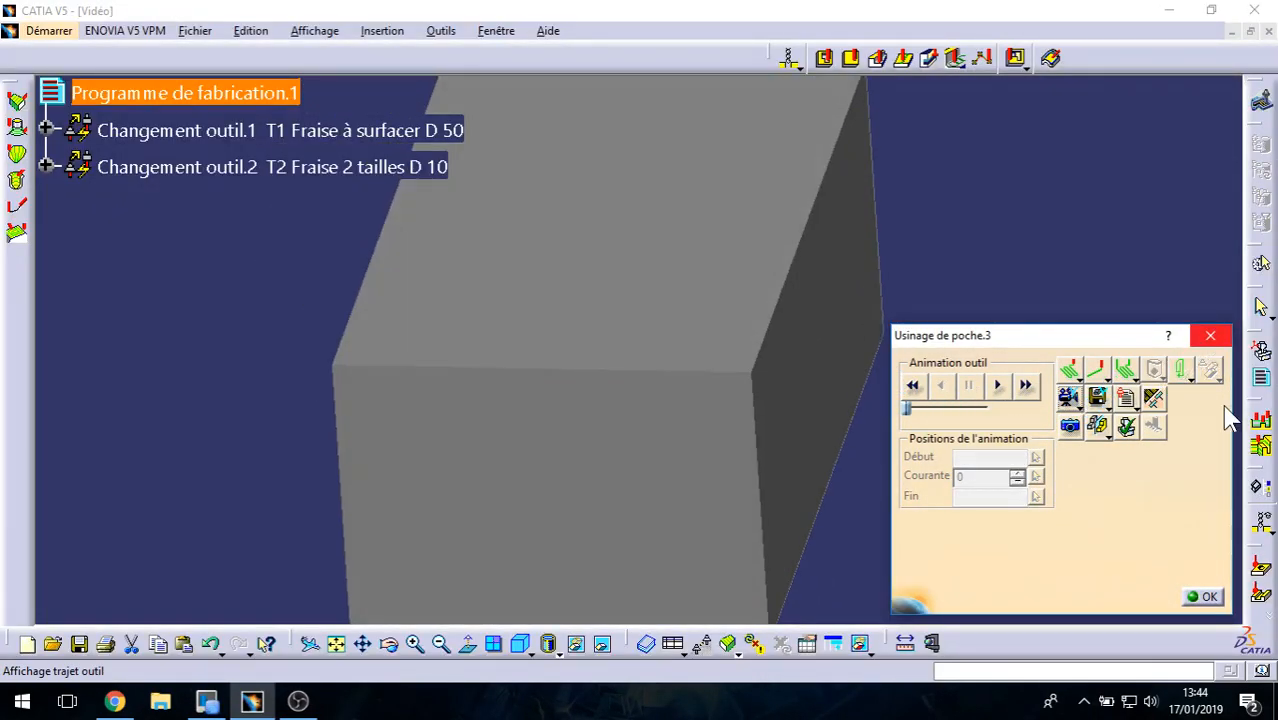
click(1205, 596)
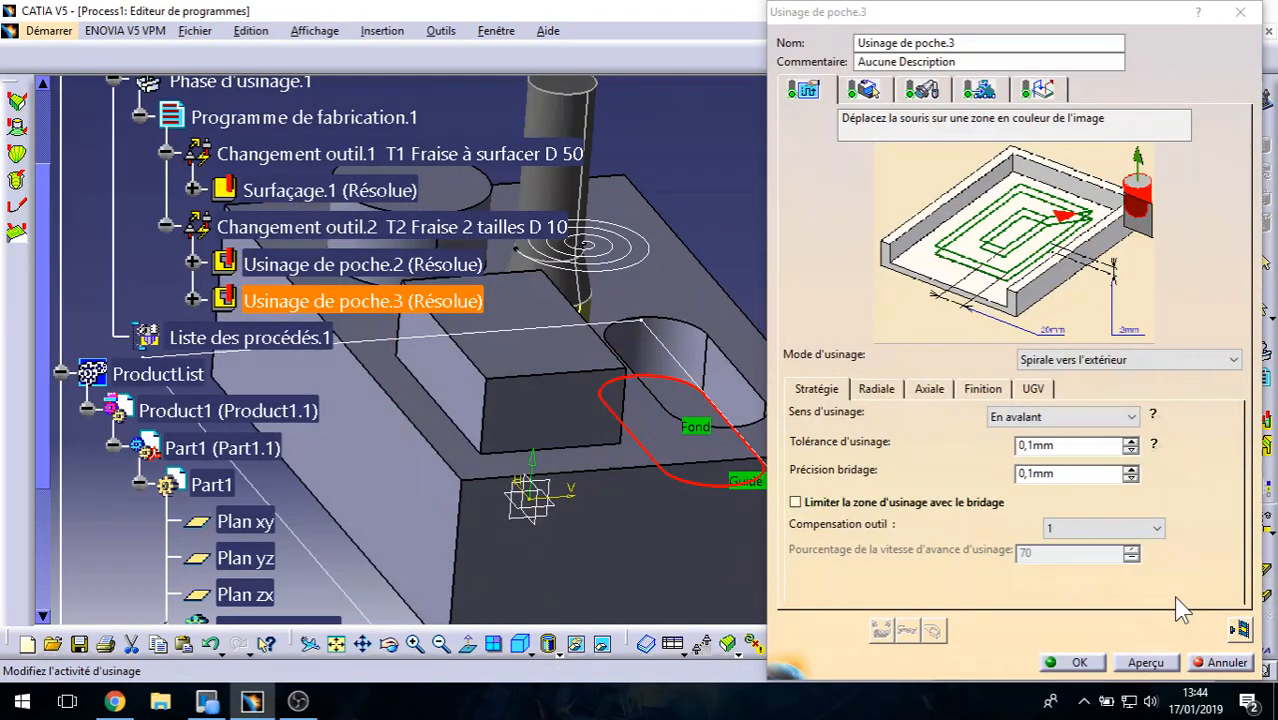
click(1238, 632)
ctrl+middle_drag(678, 446, 578, 285)
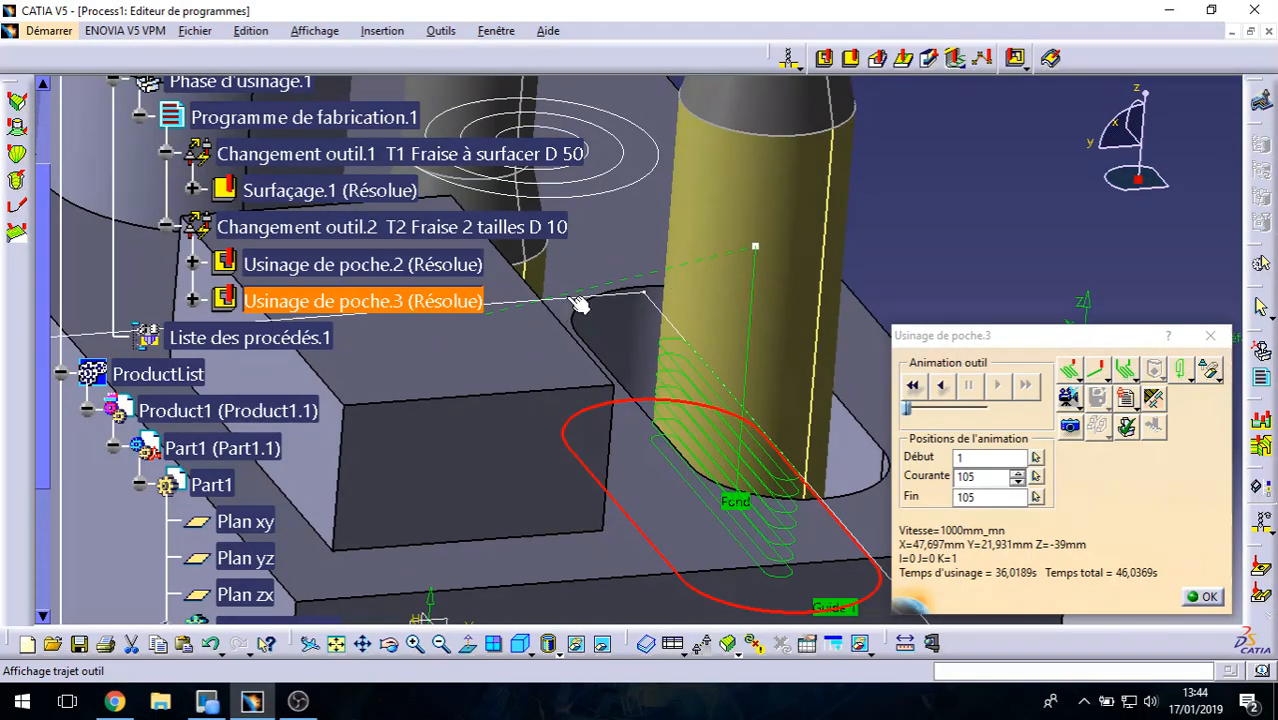
middle_drag(527, 388, 548, 322)
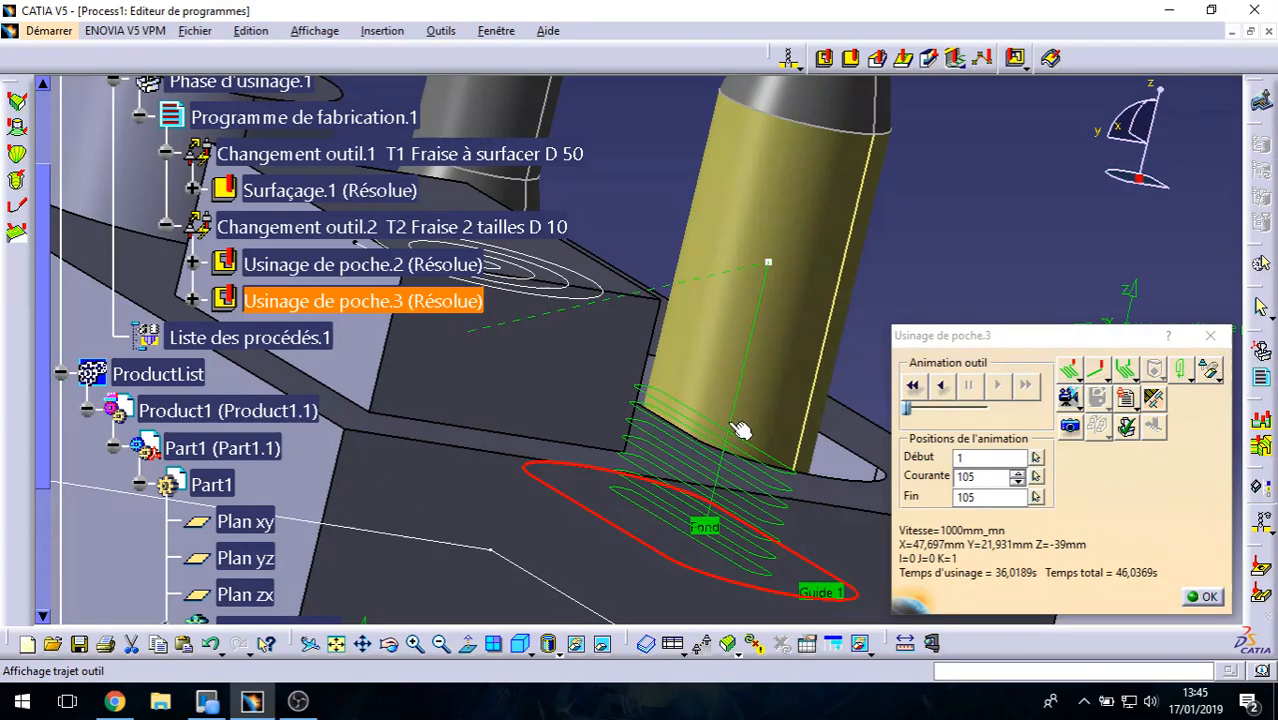
middle_drag(637, 327, 607, 298)
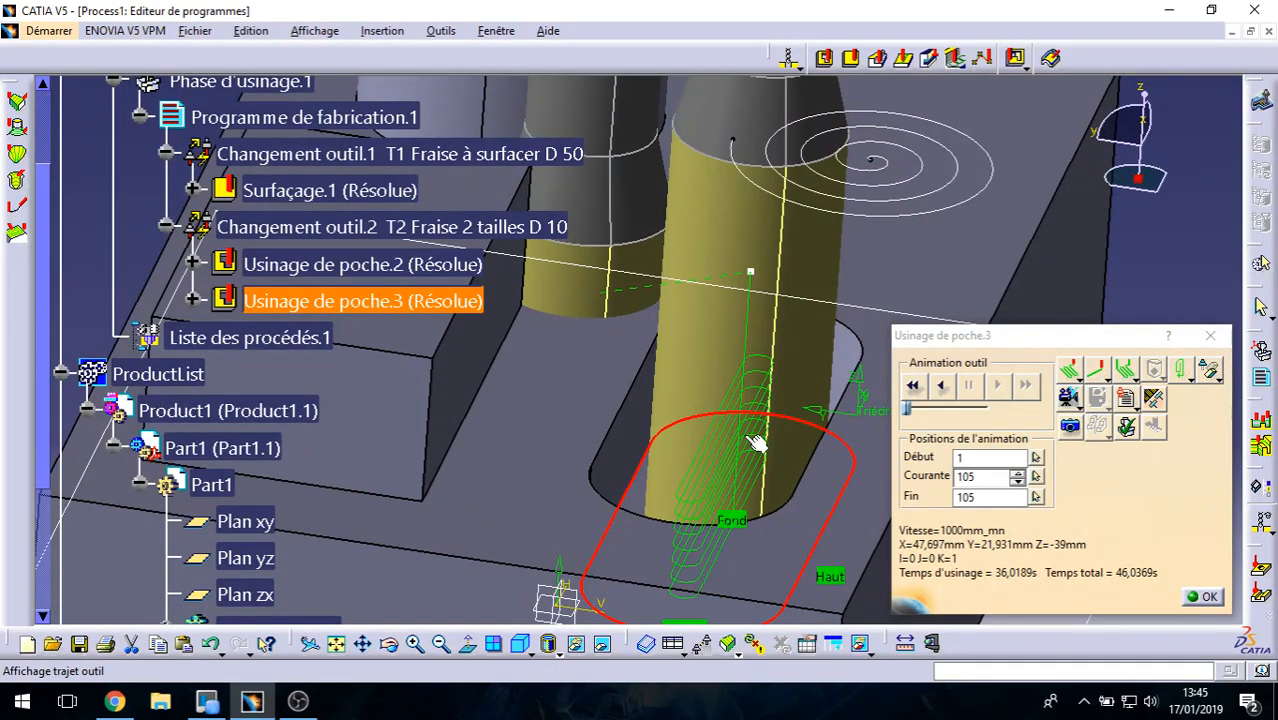
Step: Play the full machining simulation through Usinage de poche.3 to examine the oblong pocket, and validate the operation
click(1068, 397)
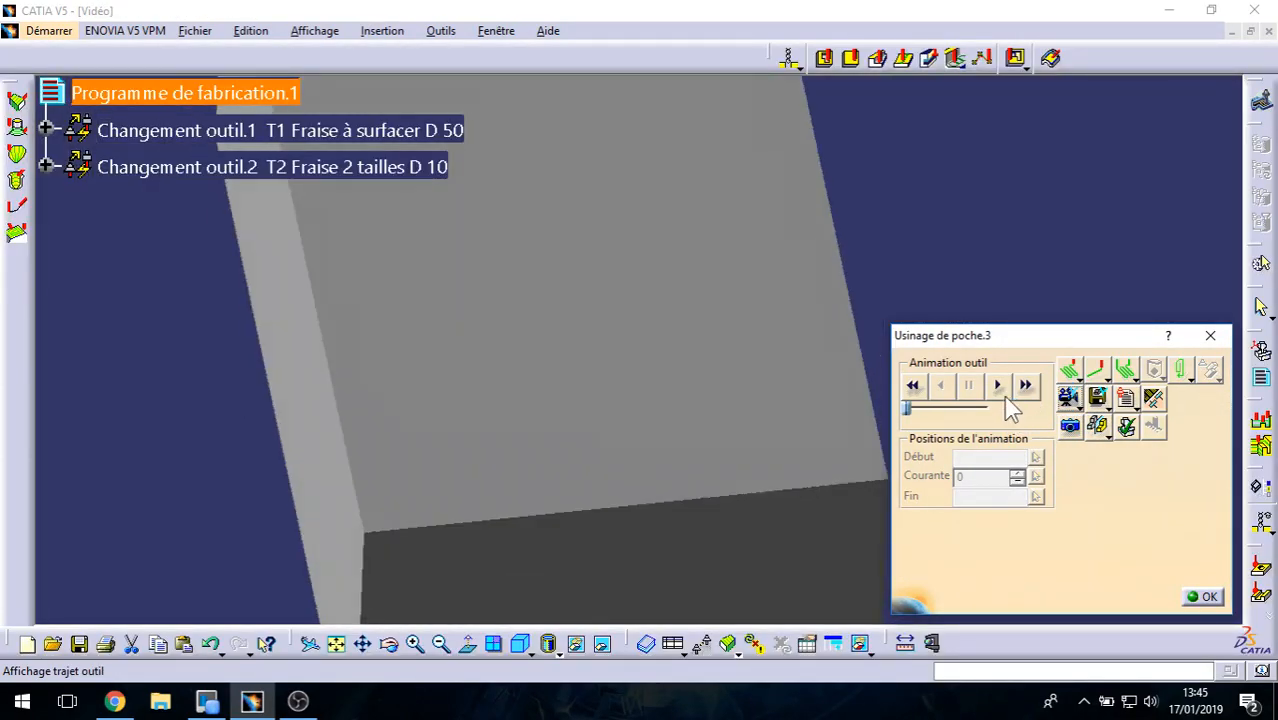
click(999, 388)
middle_drag(762, 318, 592, 418)
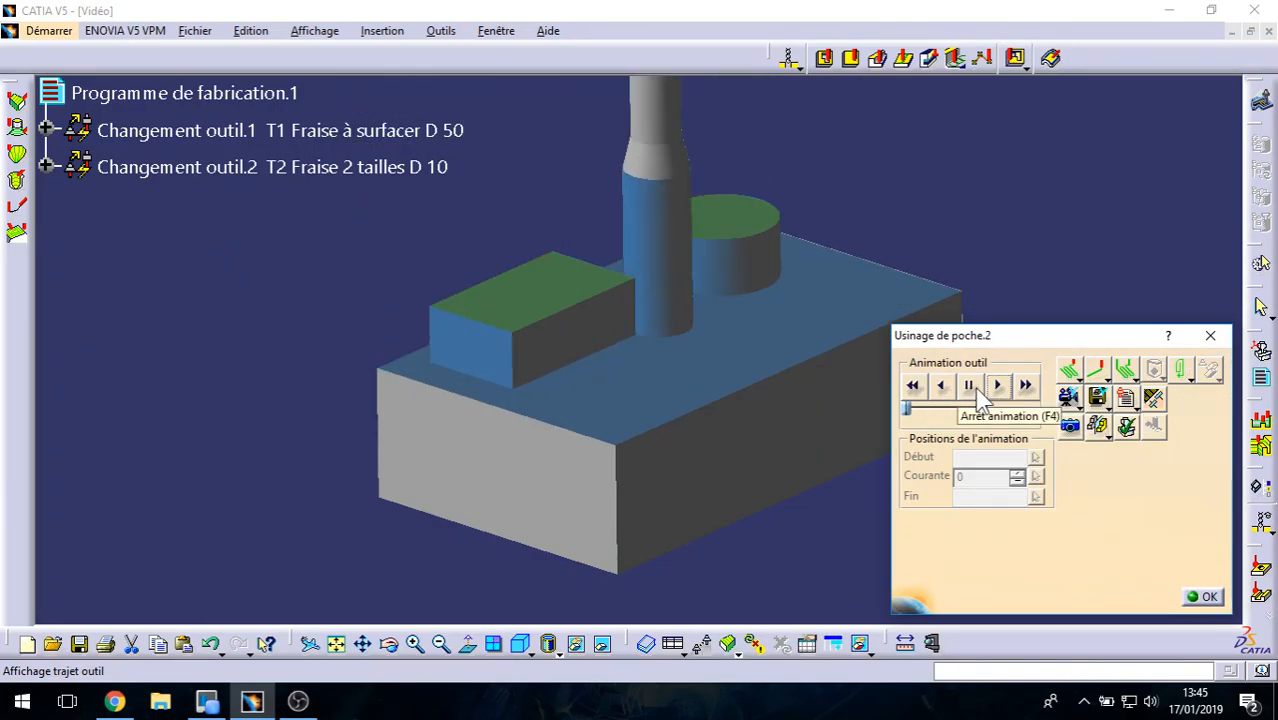
mouse_move(769, 402)
middle_down()
mouse_move(553, 461)
mouse_move(693, 475)
mouse_move(764, 413)
middle_up()
middle_drag(548, 396, 670, 320)
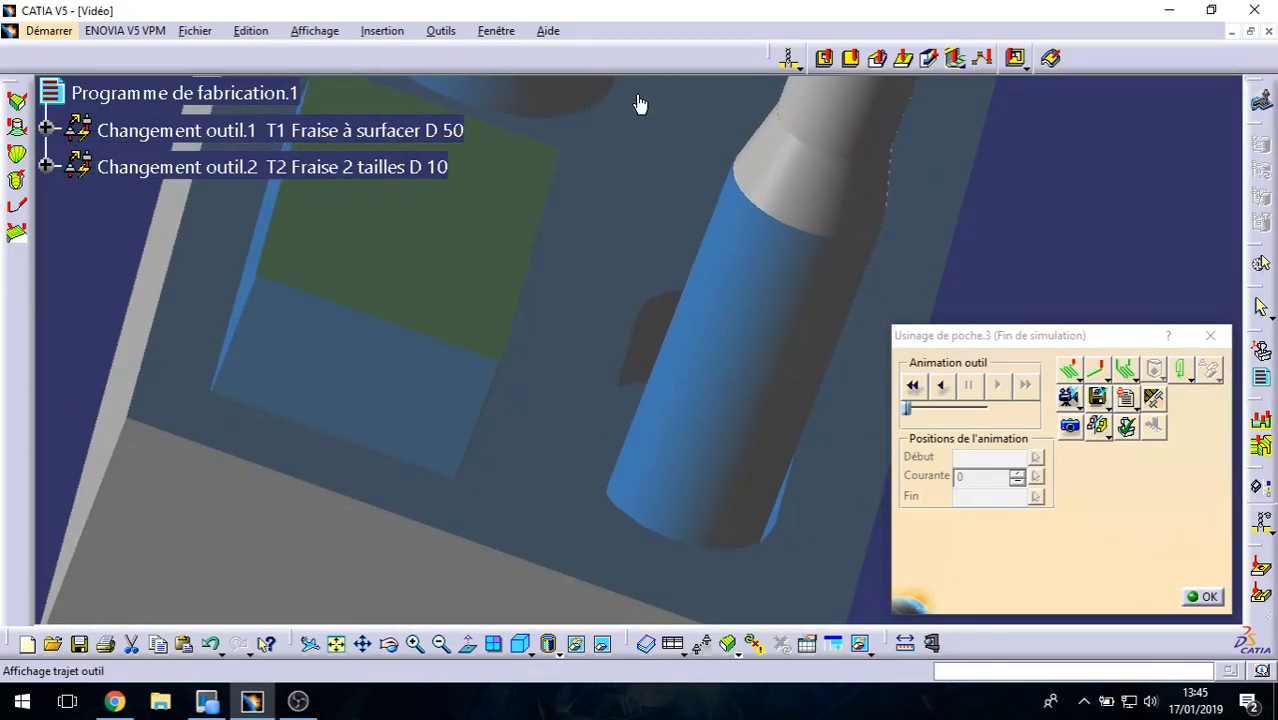
click(1207, 598)
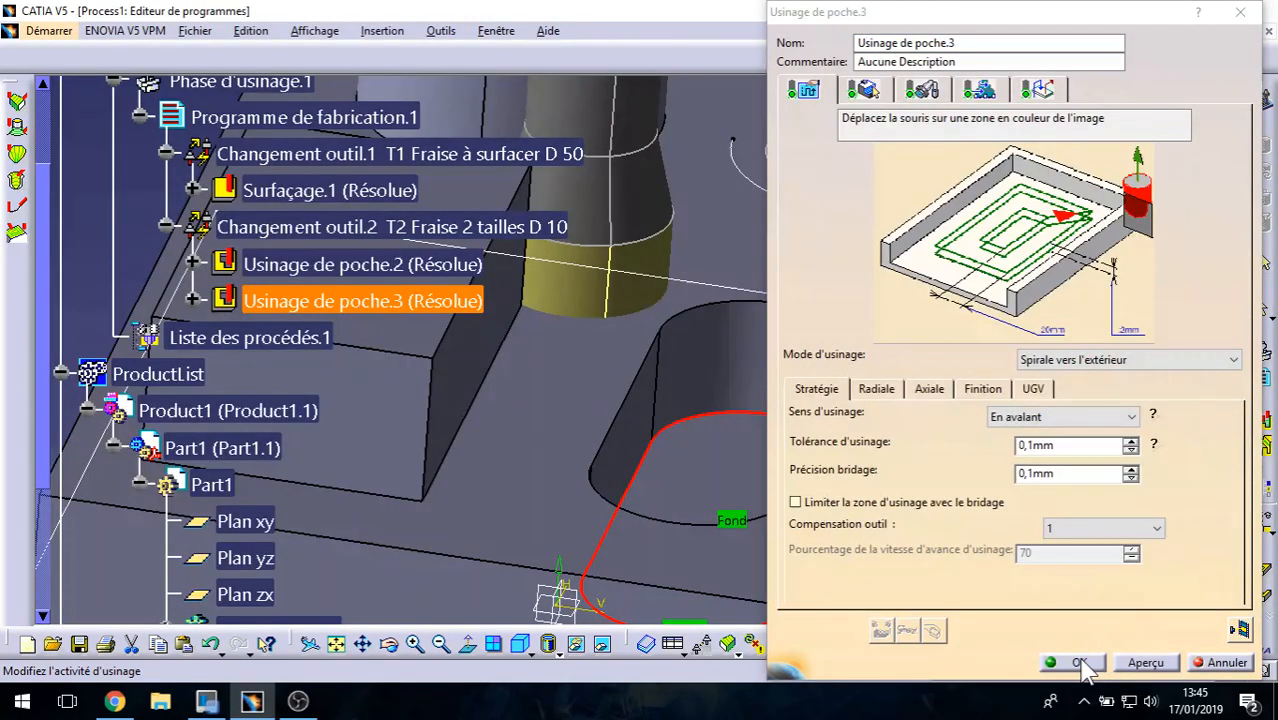
click(1082, 665)
Step: Insert a Suivi de courbes operation after Usinage de poche.3 in the manufacturing program
middle_drag(1055, 468, 1000, 570)
middle_drag(890, 412, 528, 281)
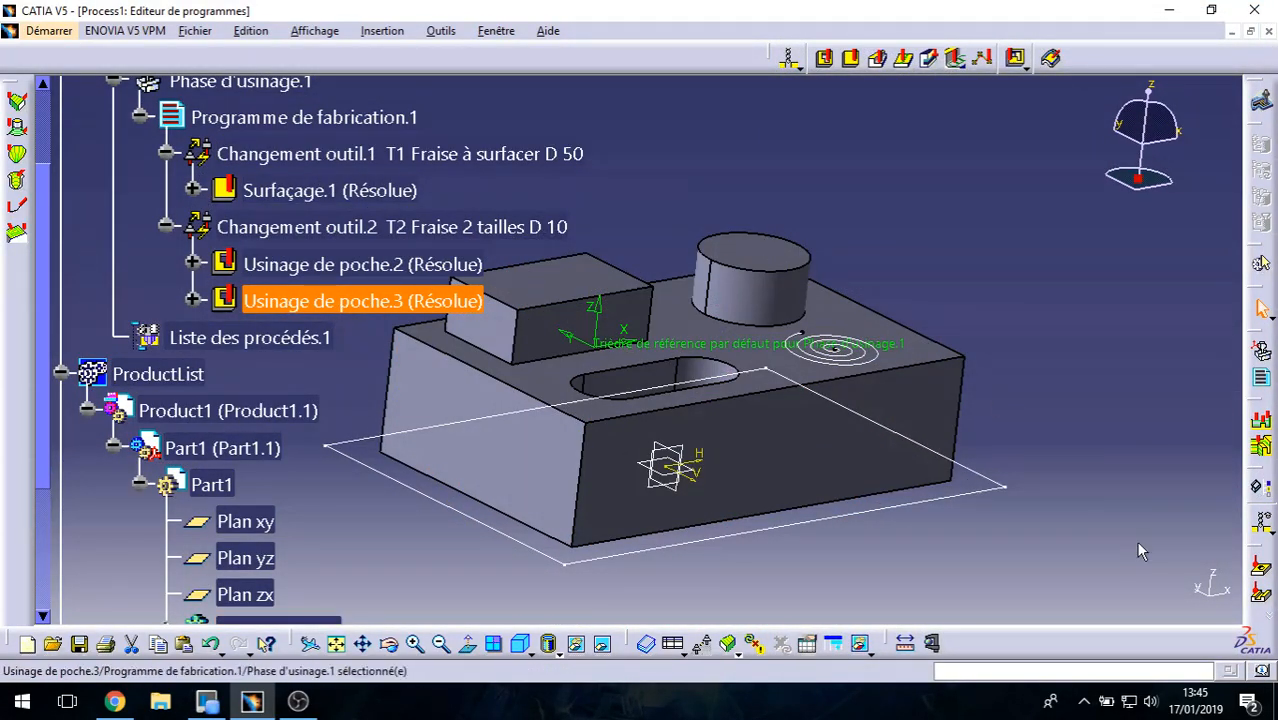
mouse_move(920, 428)
middle_down()
mouse_move(839, 434)
mouse_move(758, 392)
mouse_move(785, 471)
mouse_move(913, 593)
middle_up()
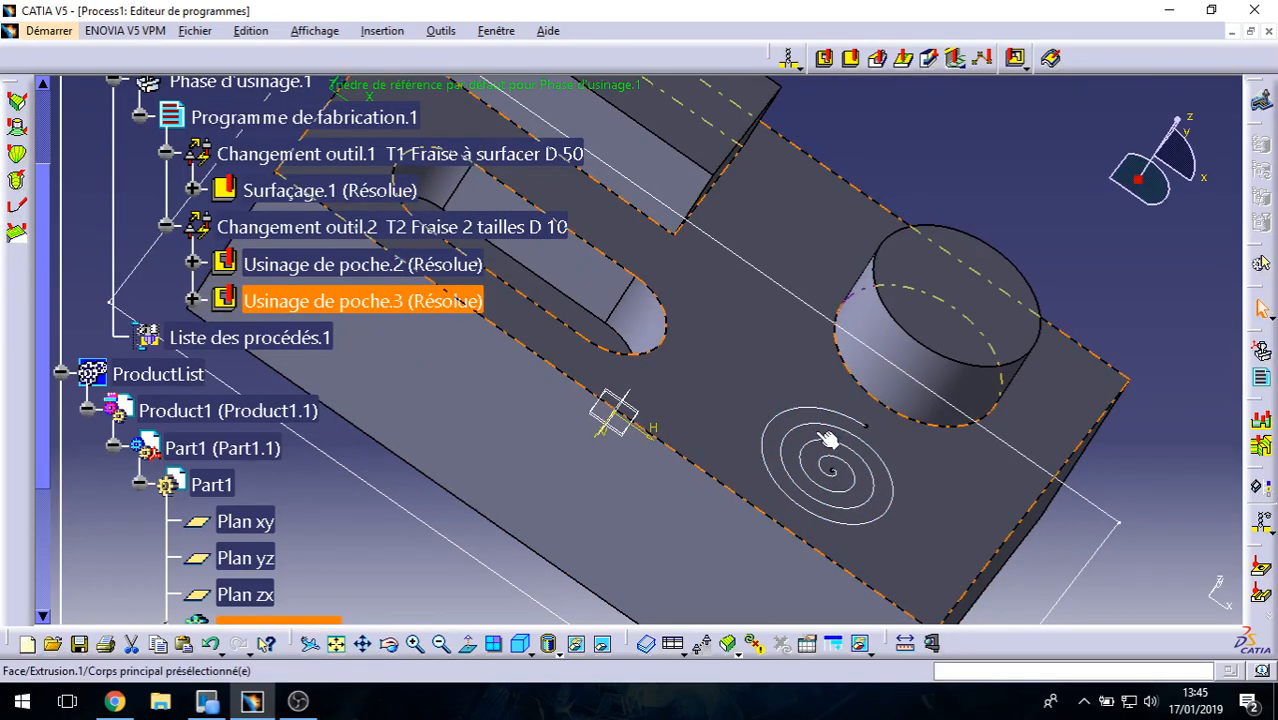
click(1048, 233)
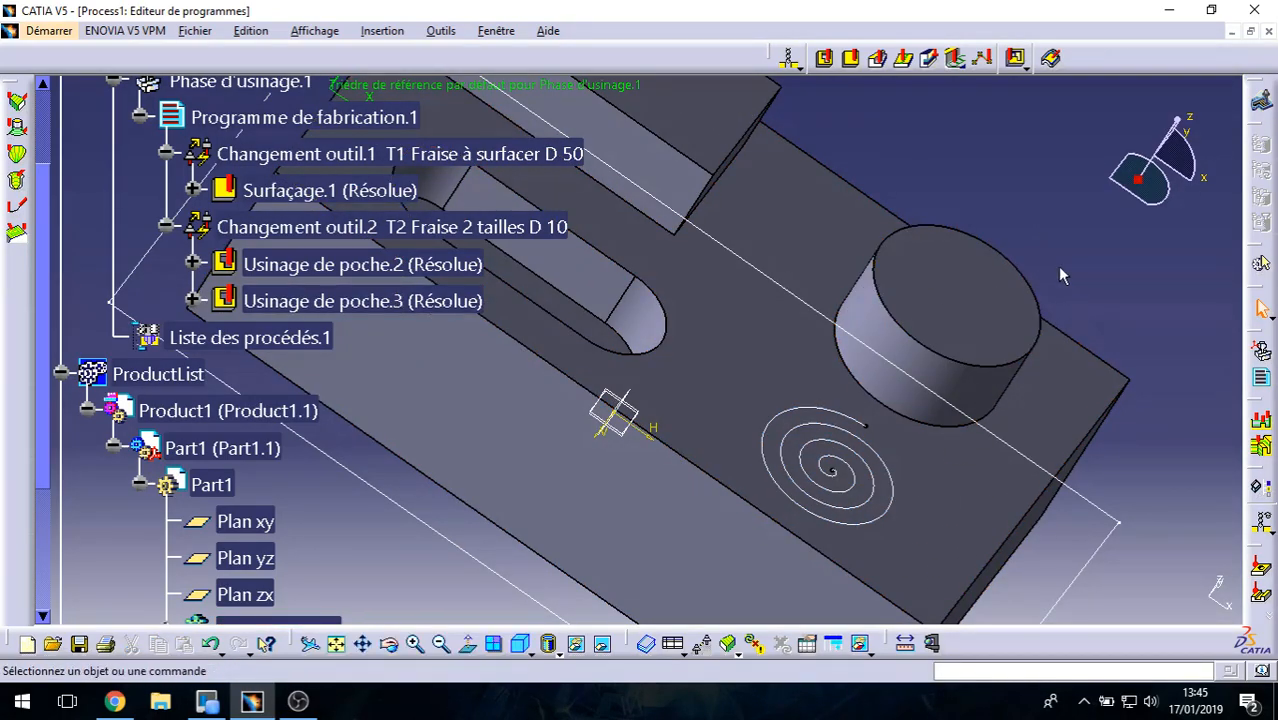
click(905, 62)
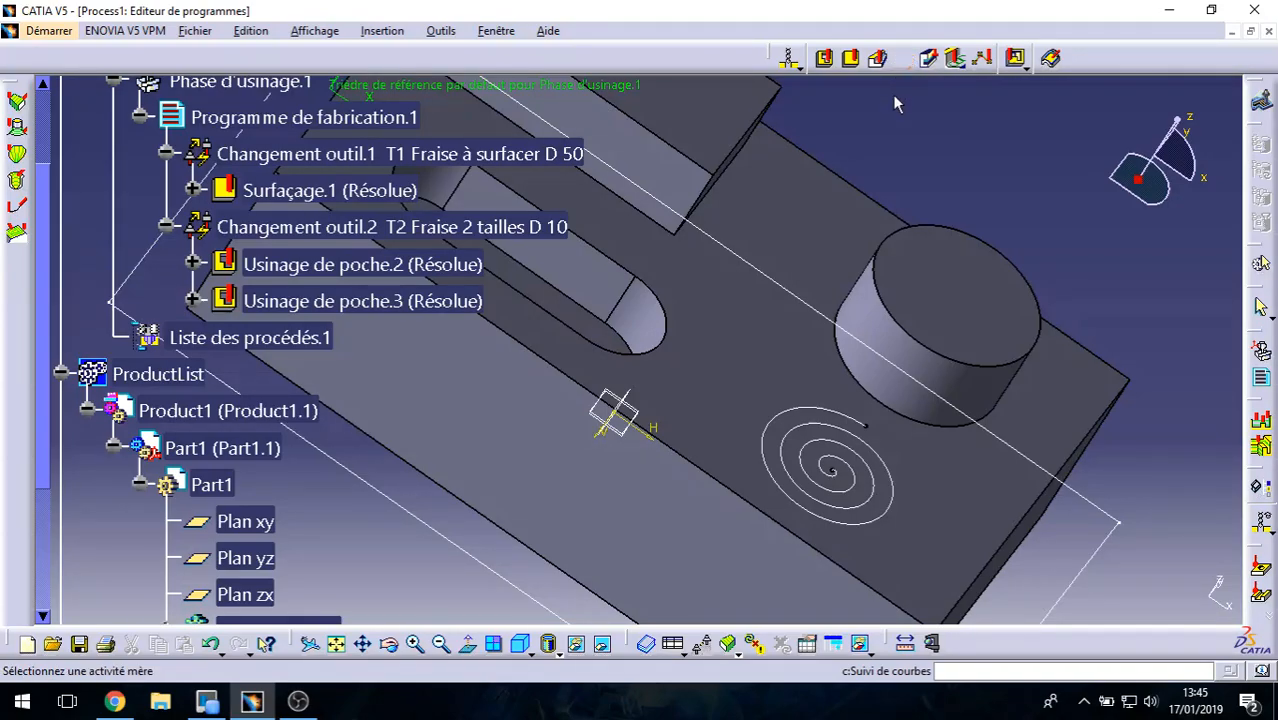
click(832, 234)
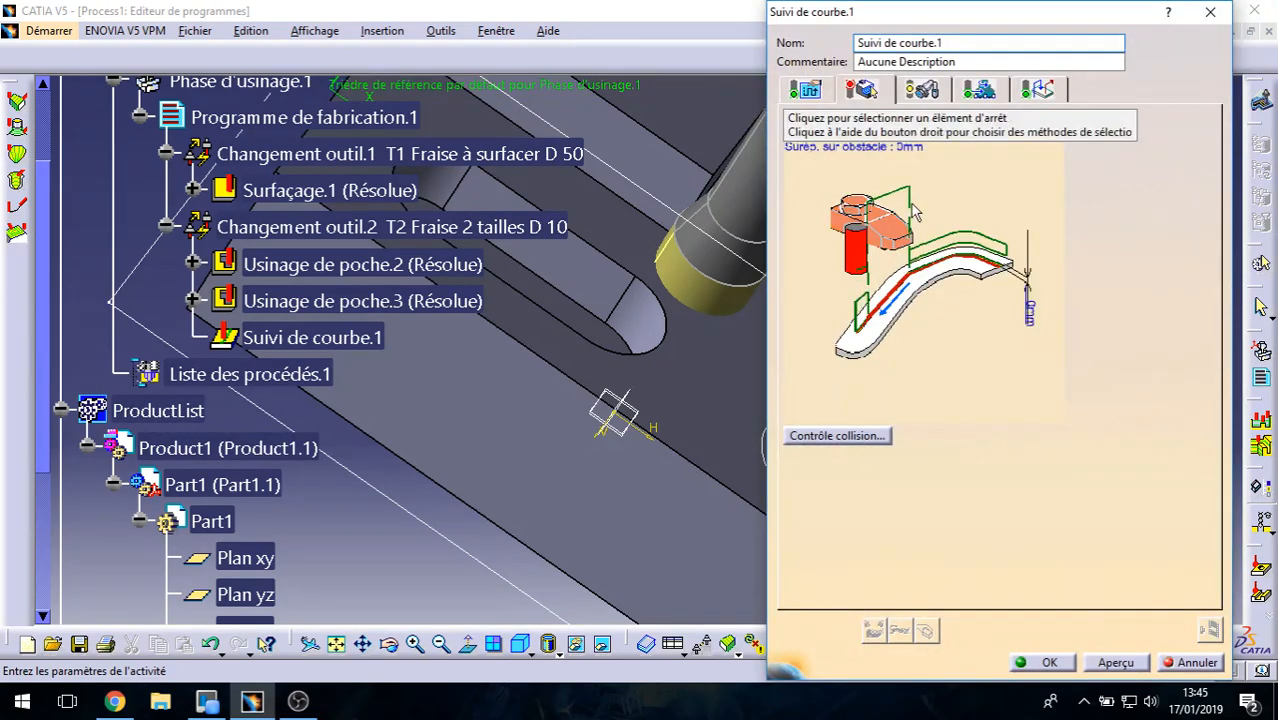
Step: Define a new tool named T2 Fraise 2 tailles D 2 for Suivi de courbe.1 with a 2 mm nominal diameter
click(930, 92)
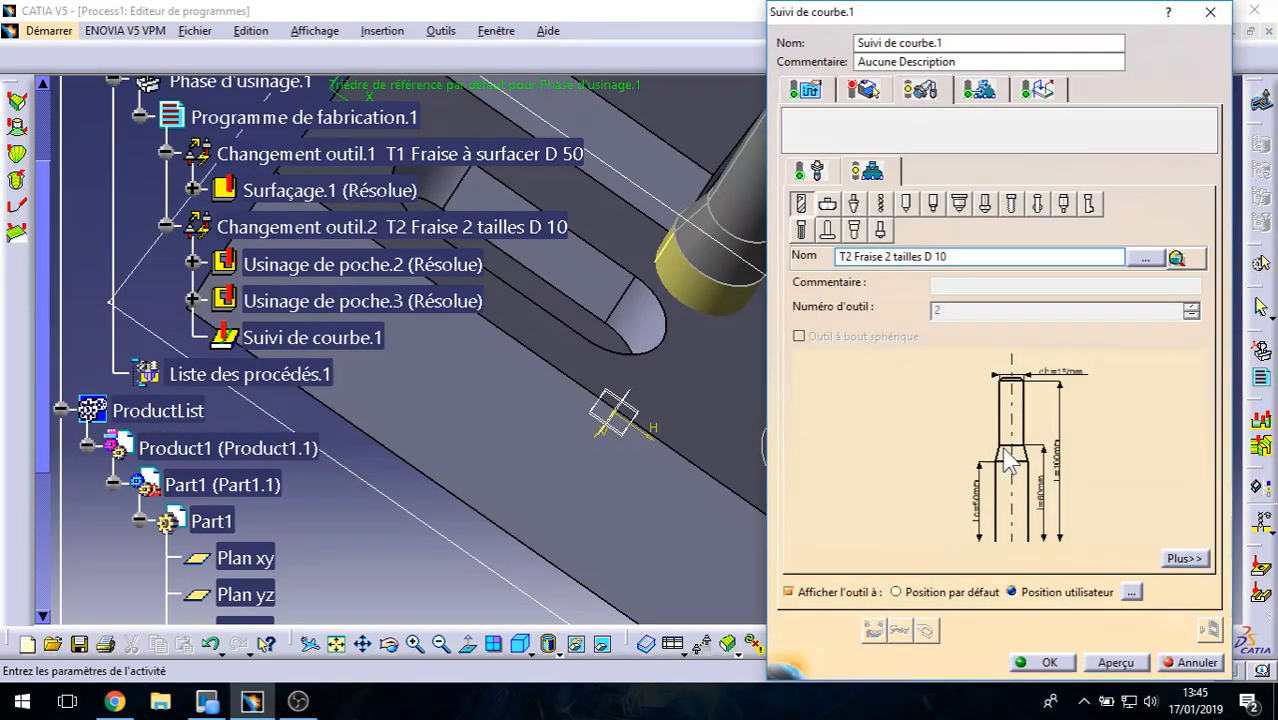
scroll(1005, 455, up, 2)
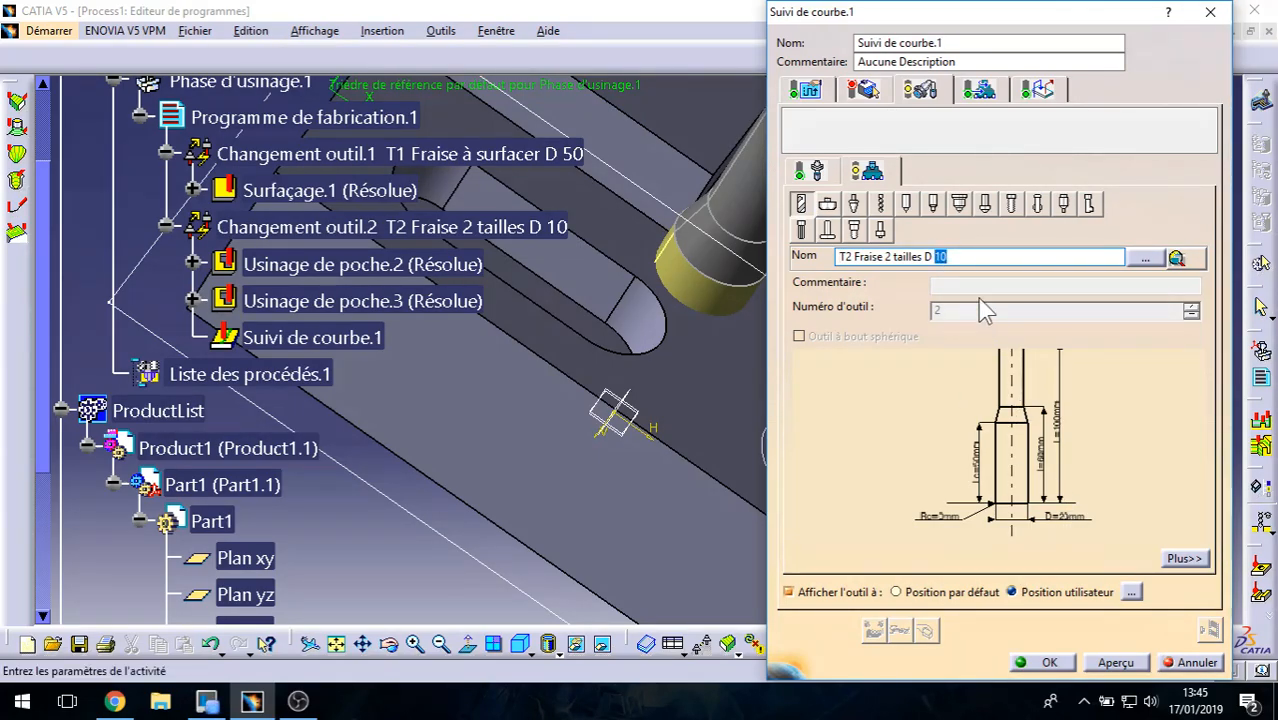
key(BackSpace)
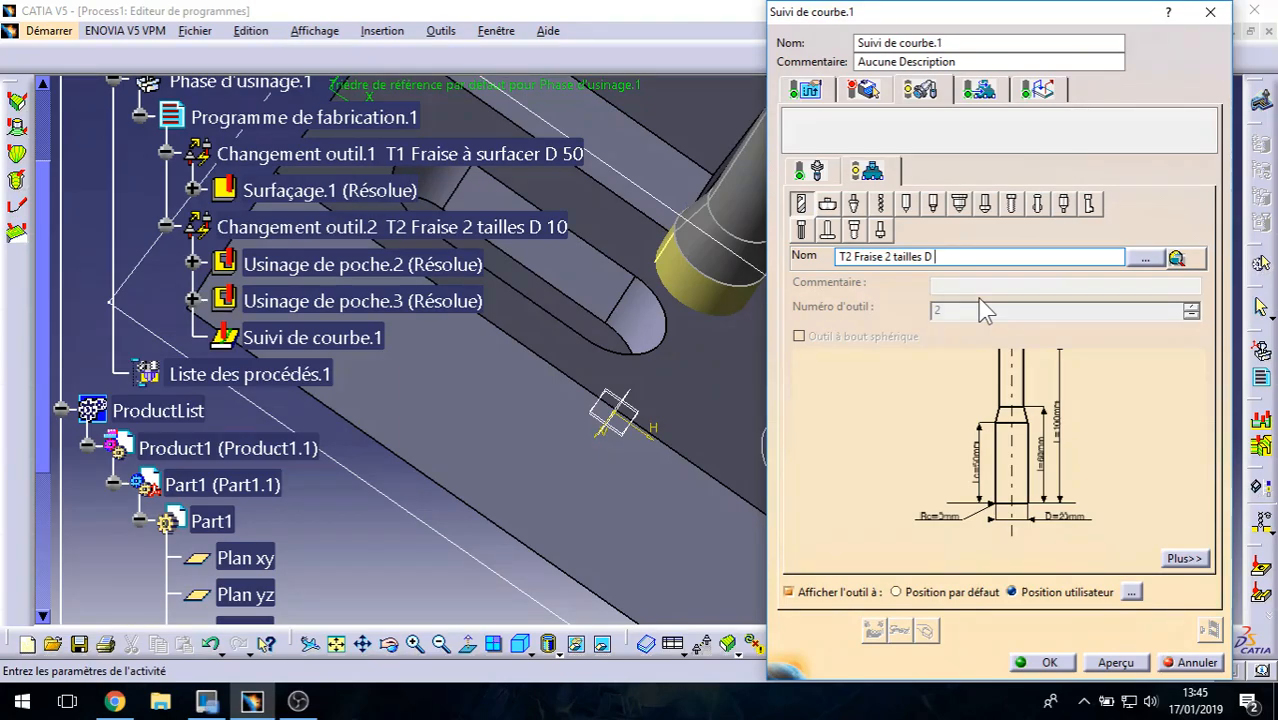
text(2)
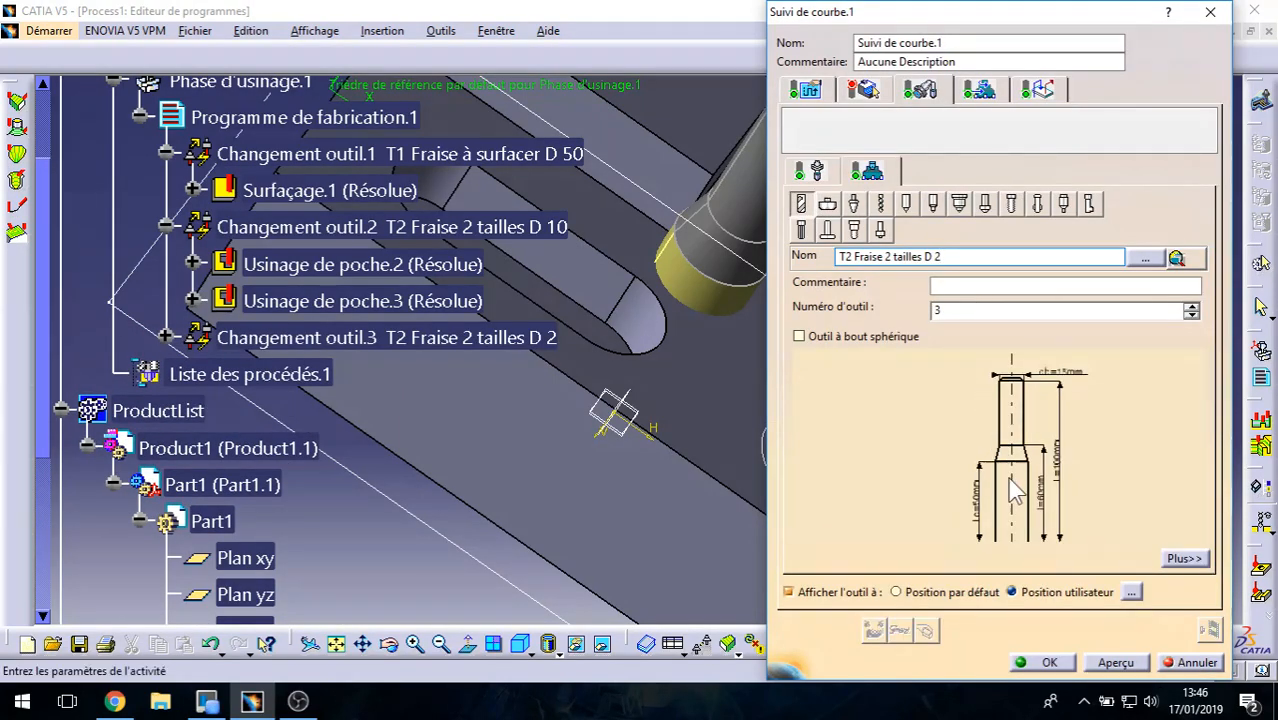
double_click(1066, 499)
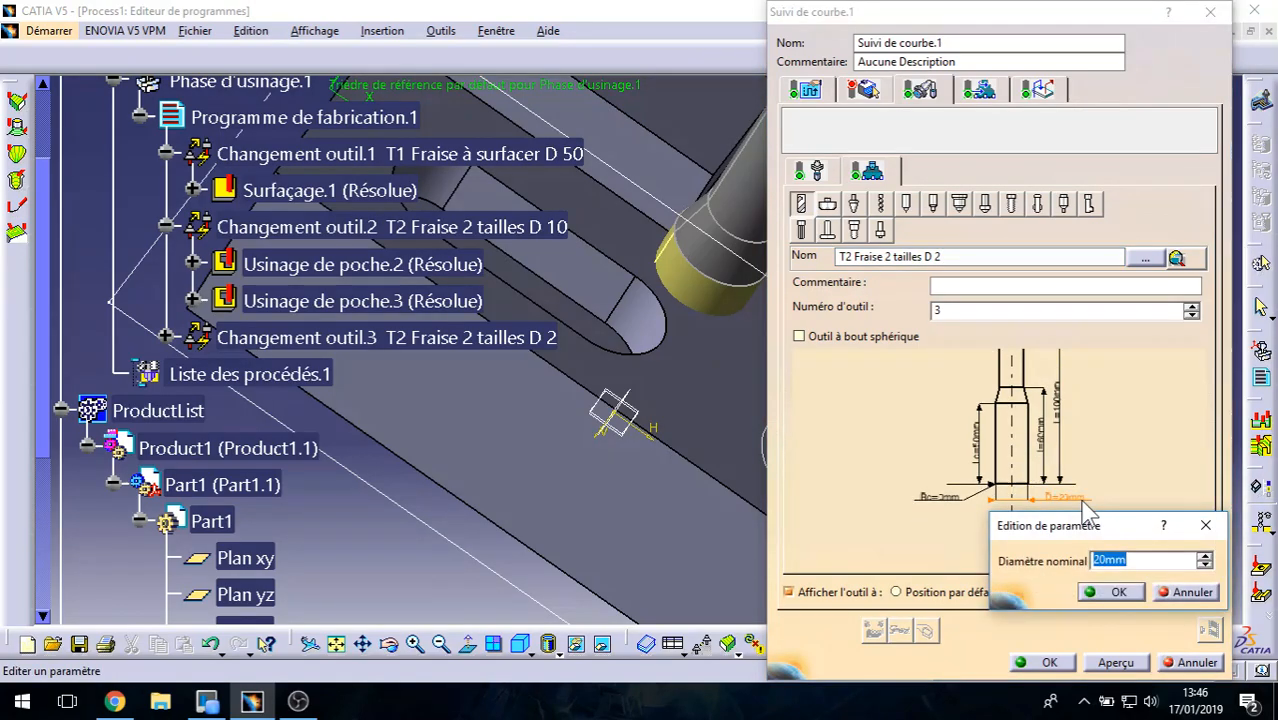
text(2)
key(Return)
Step: Make the 2 mm tool ball-ended with Outil à bout sphérique and check its tip in the tool drawing
mouse_move(895, 404)
middle_down()
mouse_move(979, 424)
mouse_move(1013, 408)
mouse_move(937, 463)
middle_up()
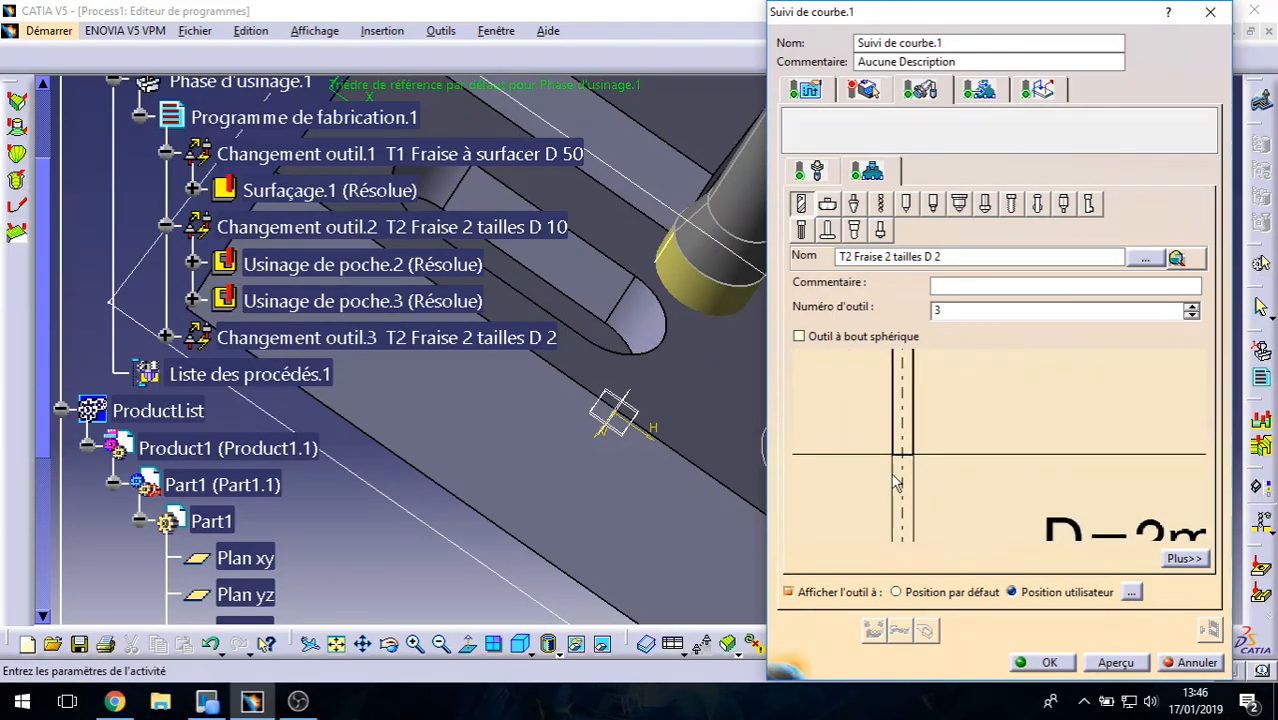
click(799, 337)
mouse_move(1020, 506)
middle_down()
mouse_move(1002, 480)
mouse_move(976, 488)
mouse_move(1021, 494)
mouse_move(994, 502)
mouse_move(992, 480)
mouse_move(985, 490)
mouse_move(1018, 354)
middle_up()
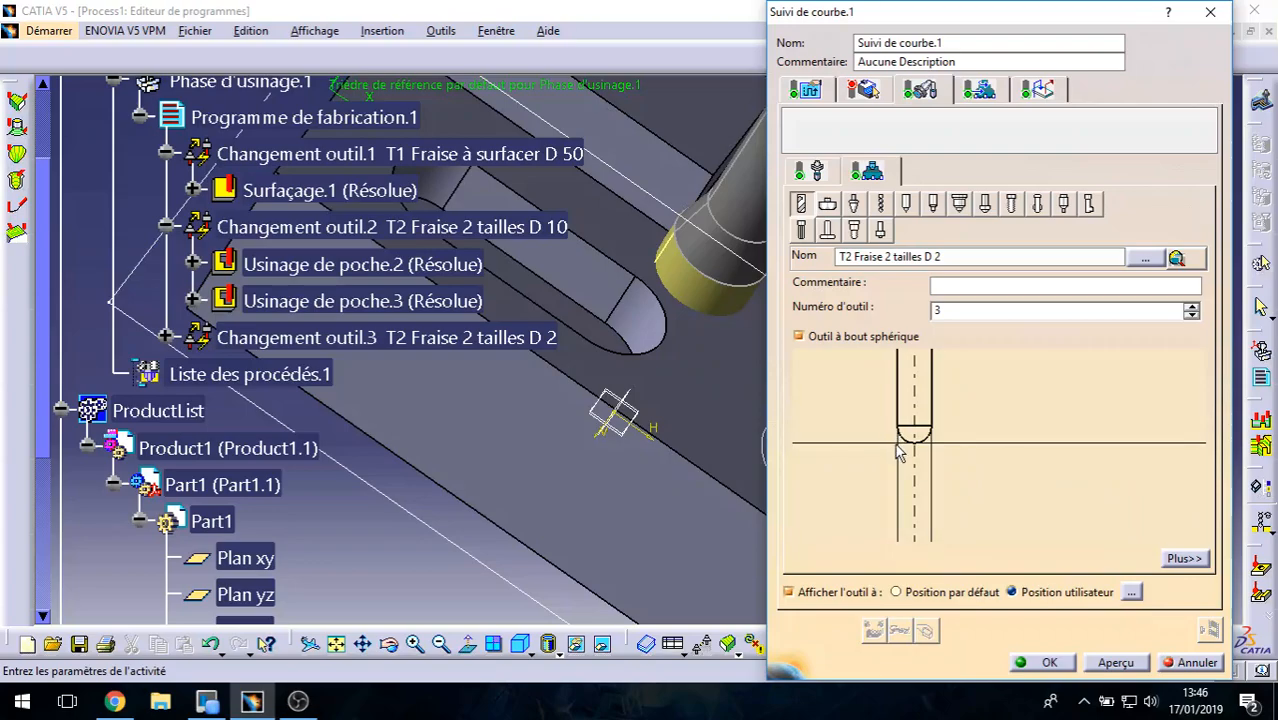
mouse_move(956, 449)
middle_down()
mouse_move(1013, 487)
mouse_move(1026, 522)
middle_up()
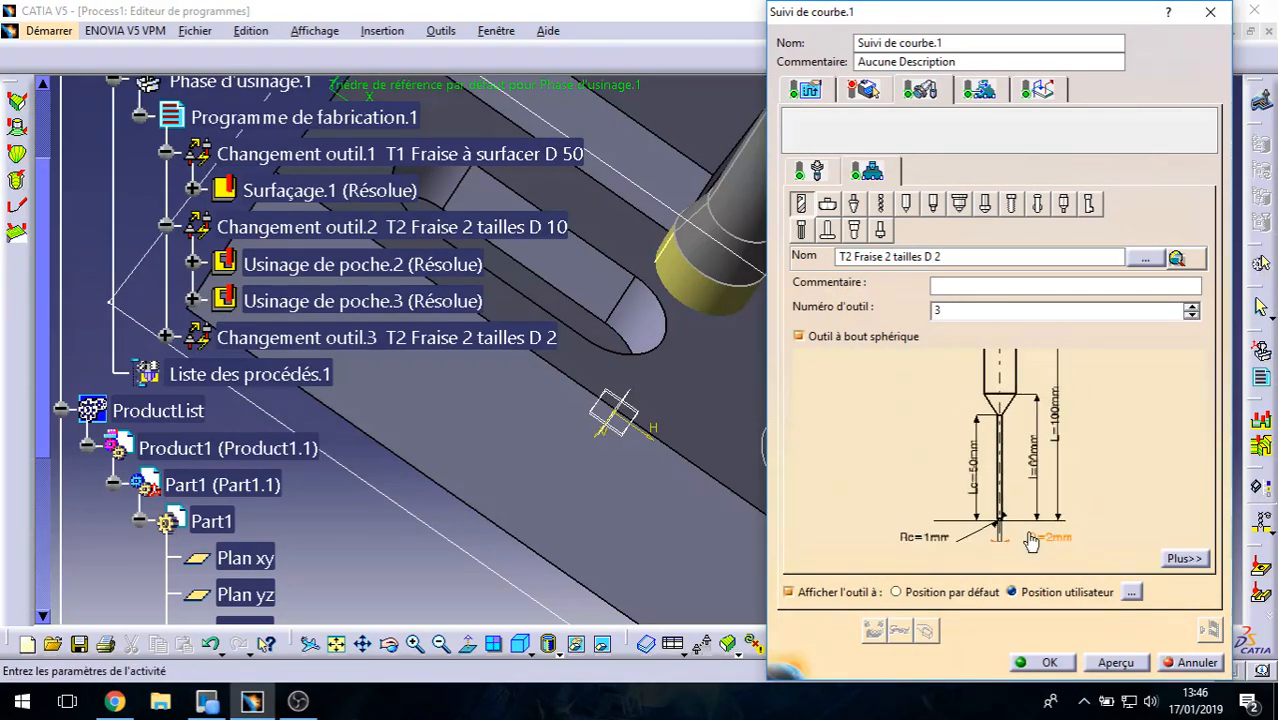
Step: Select the spiral on the plate's upper face as the guide curve of Suivi de courbe.1
click(872, 92)
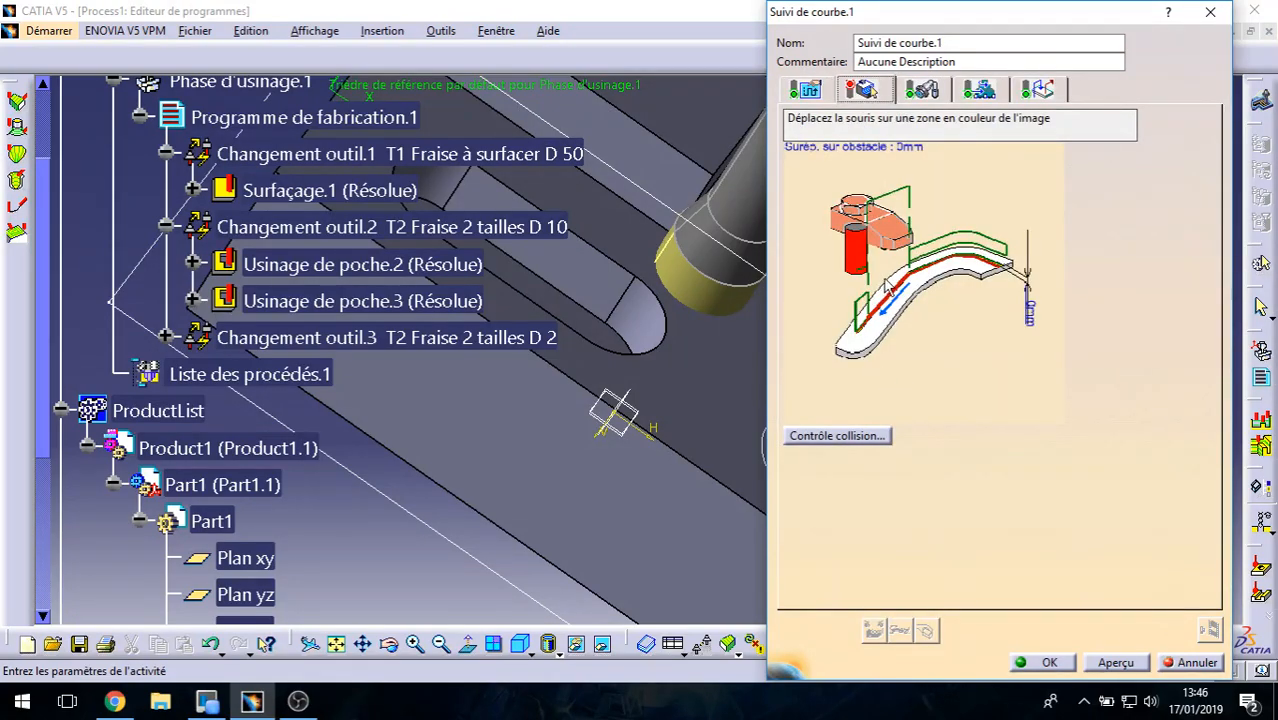
click(845, 228)
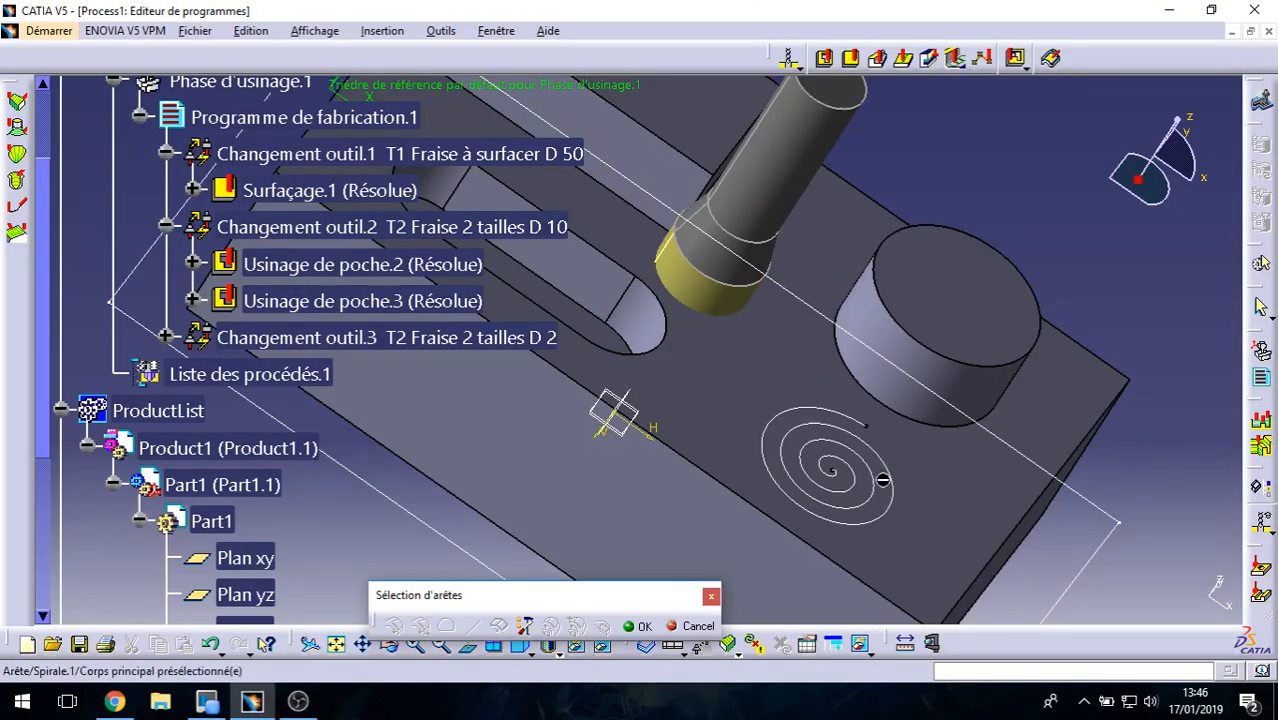
click(851, 425)
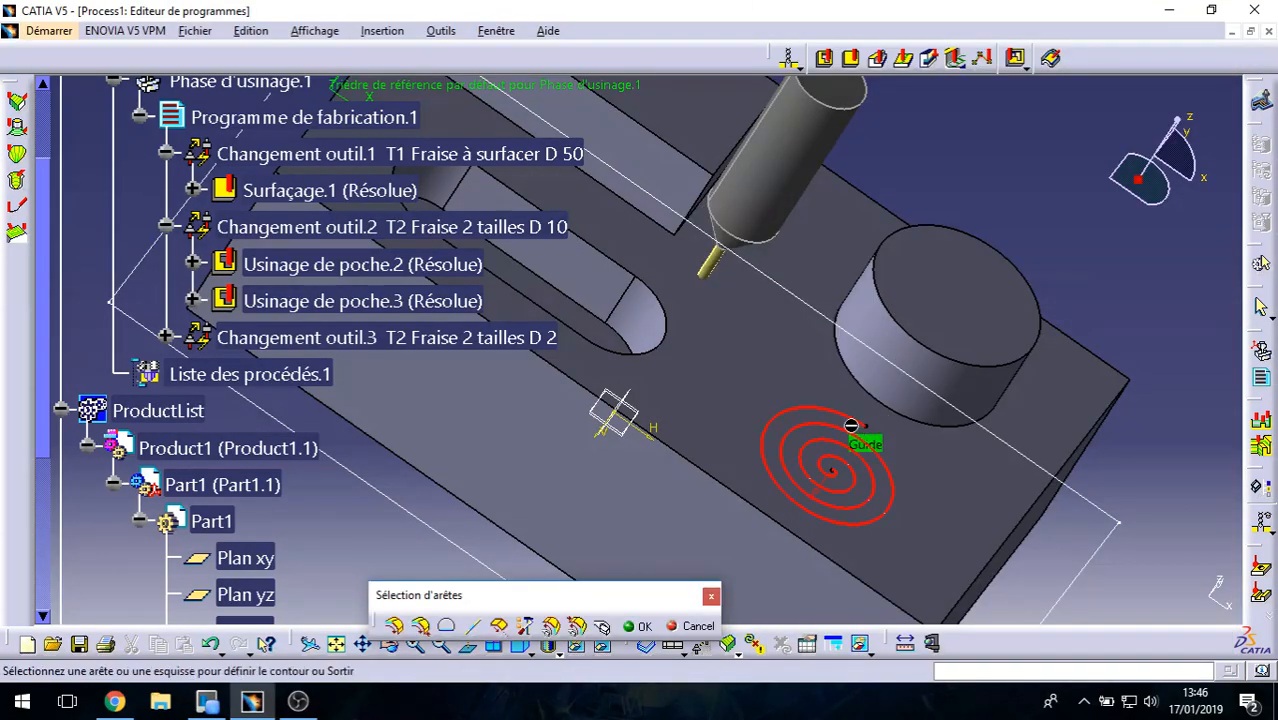
click(642, 626)
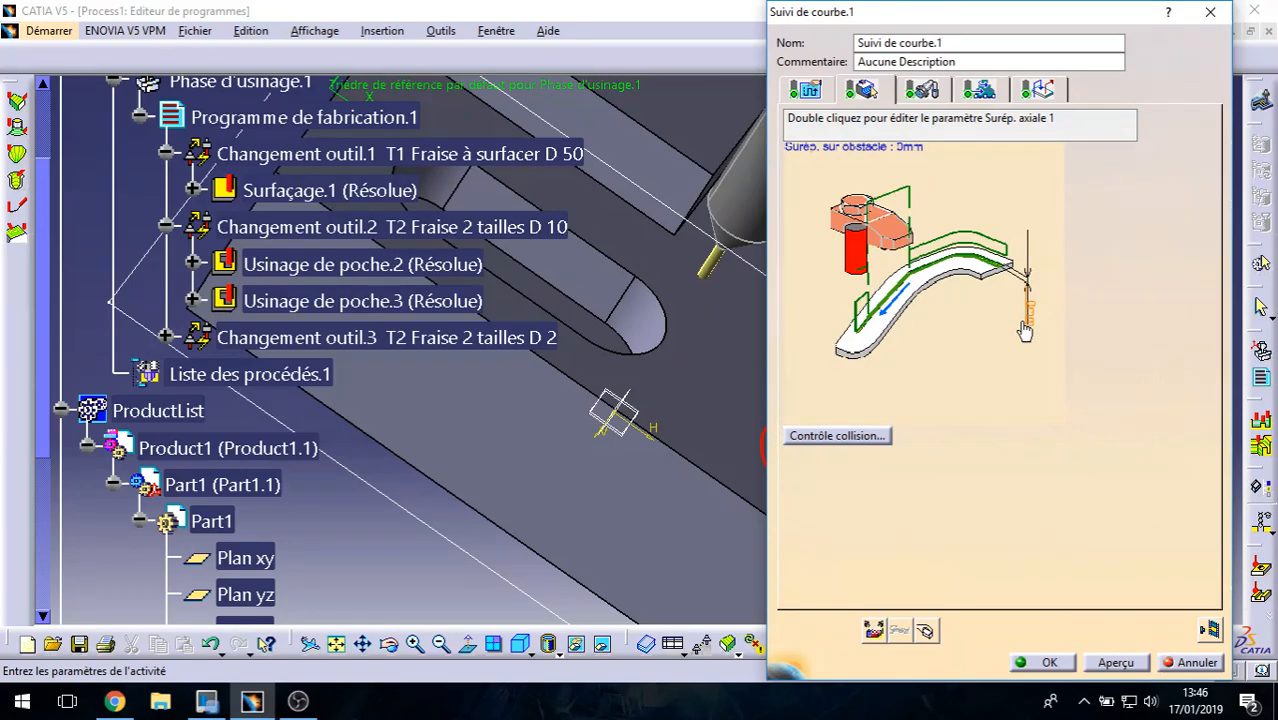
Step: Set Surép. axiale 1 of Suivi de courbe.1 to -1 mm
double_click(1025, 332)
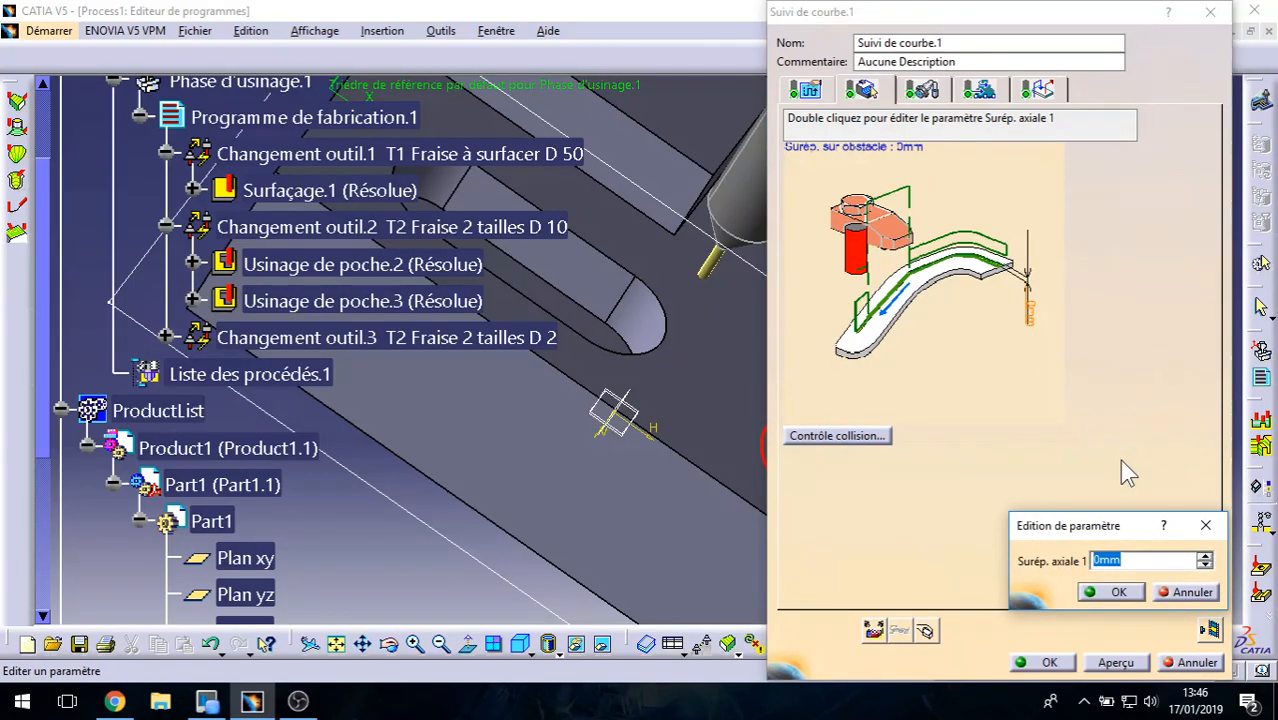
text(-1)
key(Return)
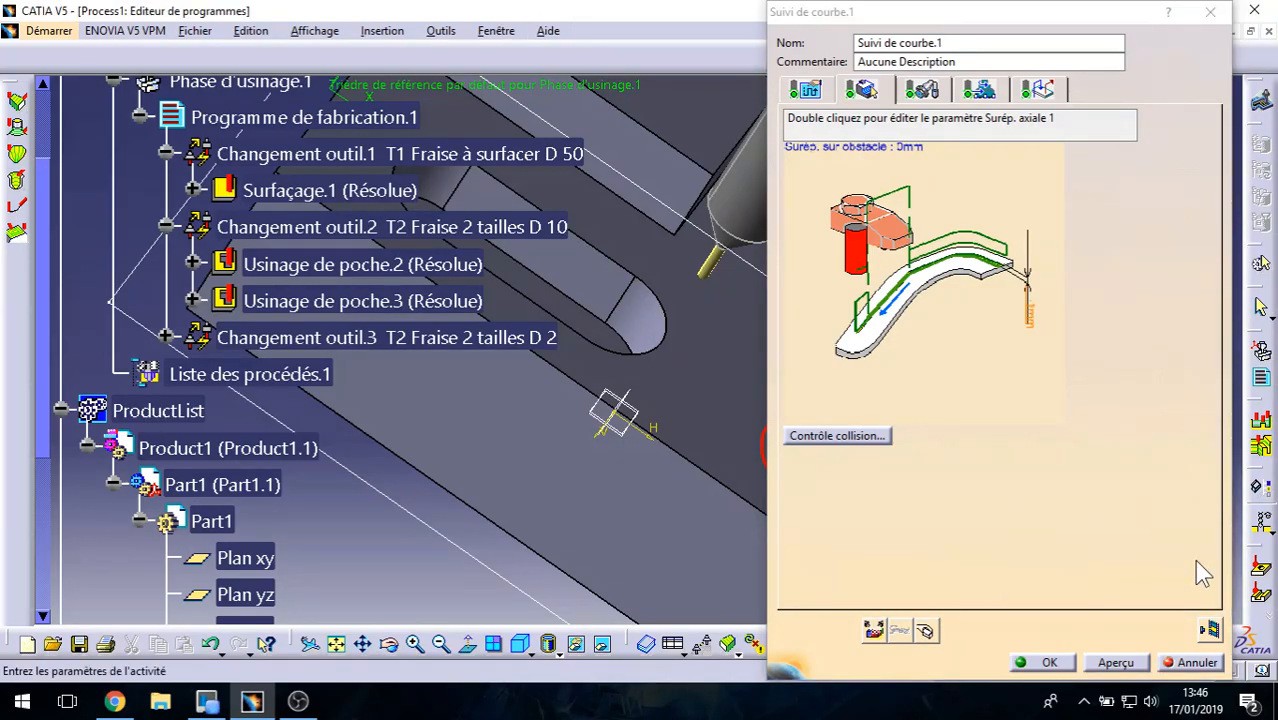
Step: Compute the tool path of Suivi de courbe.1 and examine its passes above the spiral
click(1210, 630)
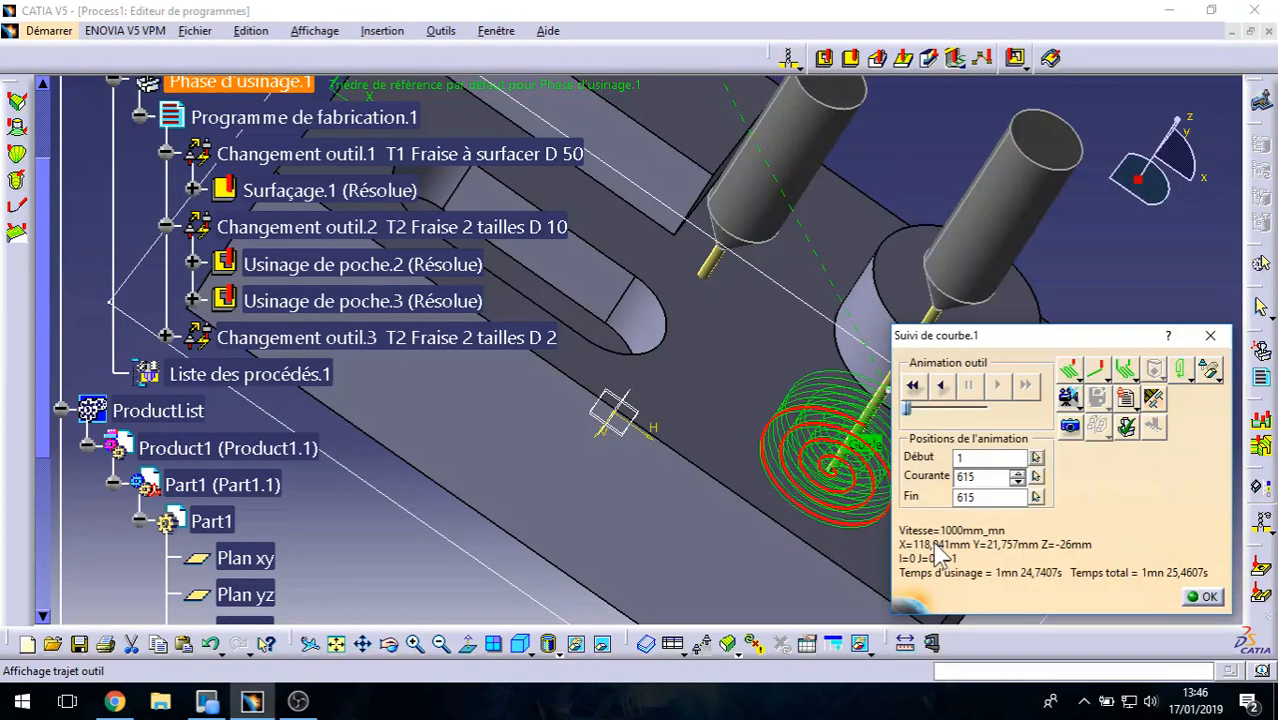
middle_drag(813, 505, 731, 417)
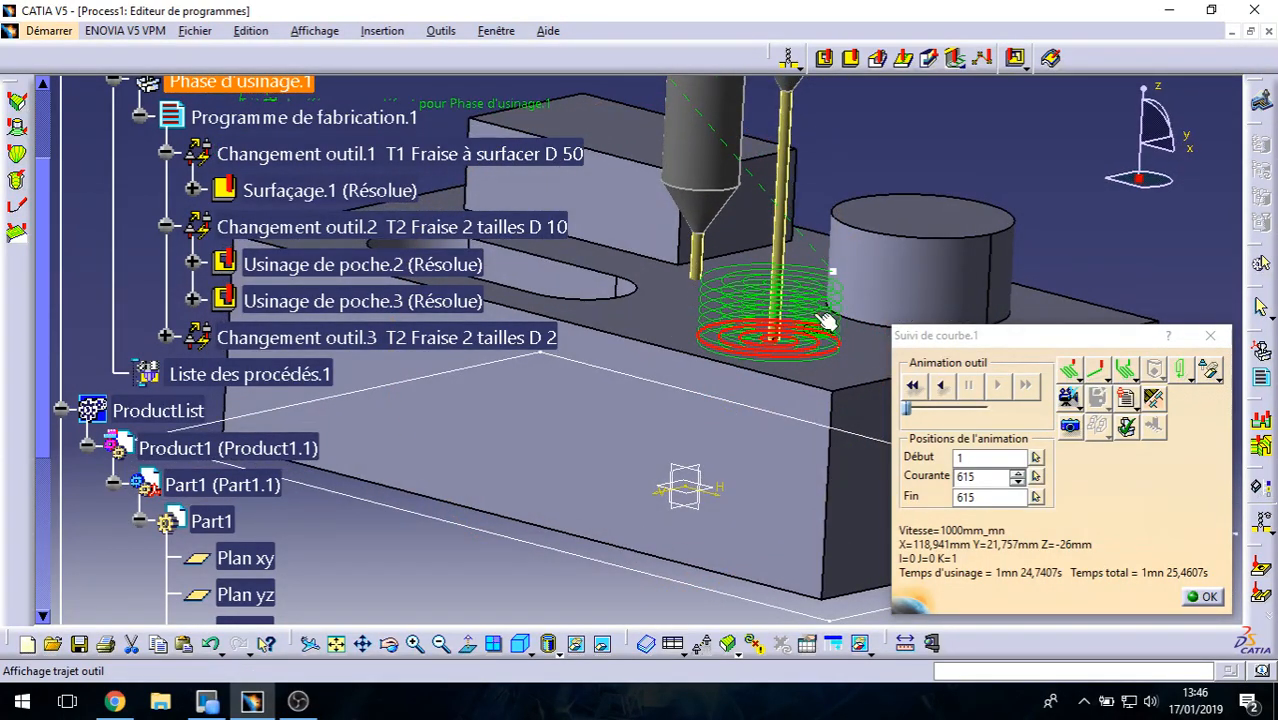
click(1195, 597)
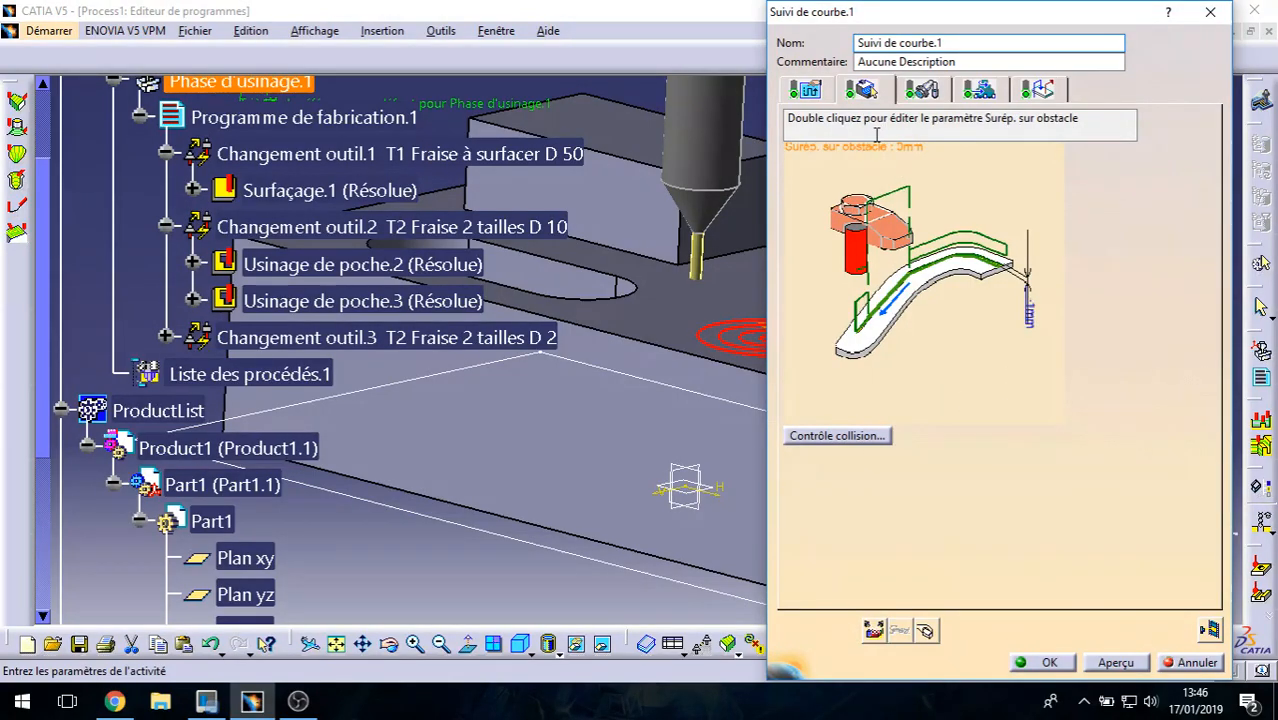
Step: Set Nombre de niveaux to 1 in the axial strategy of Suivi de courbe.1
click(808, 90)
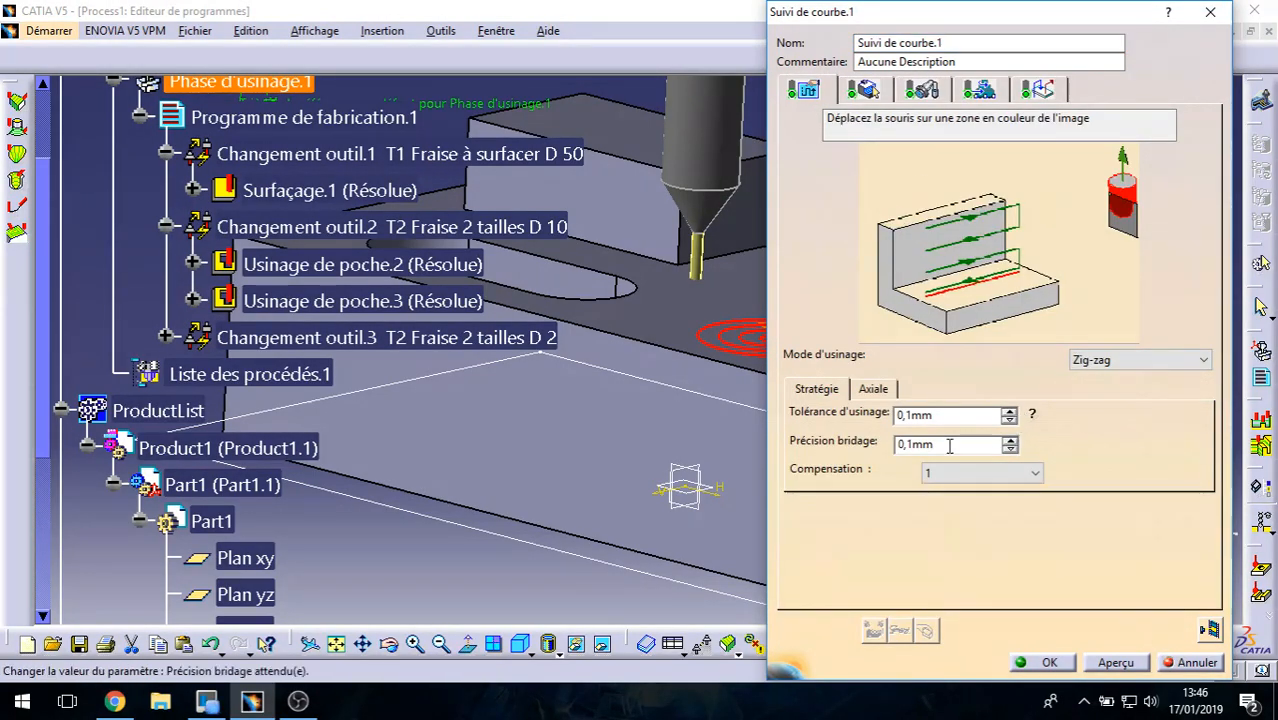
click(873, 392)
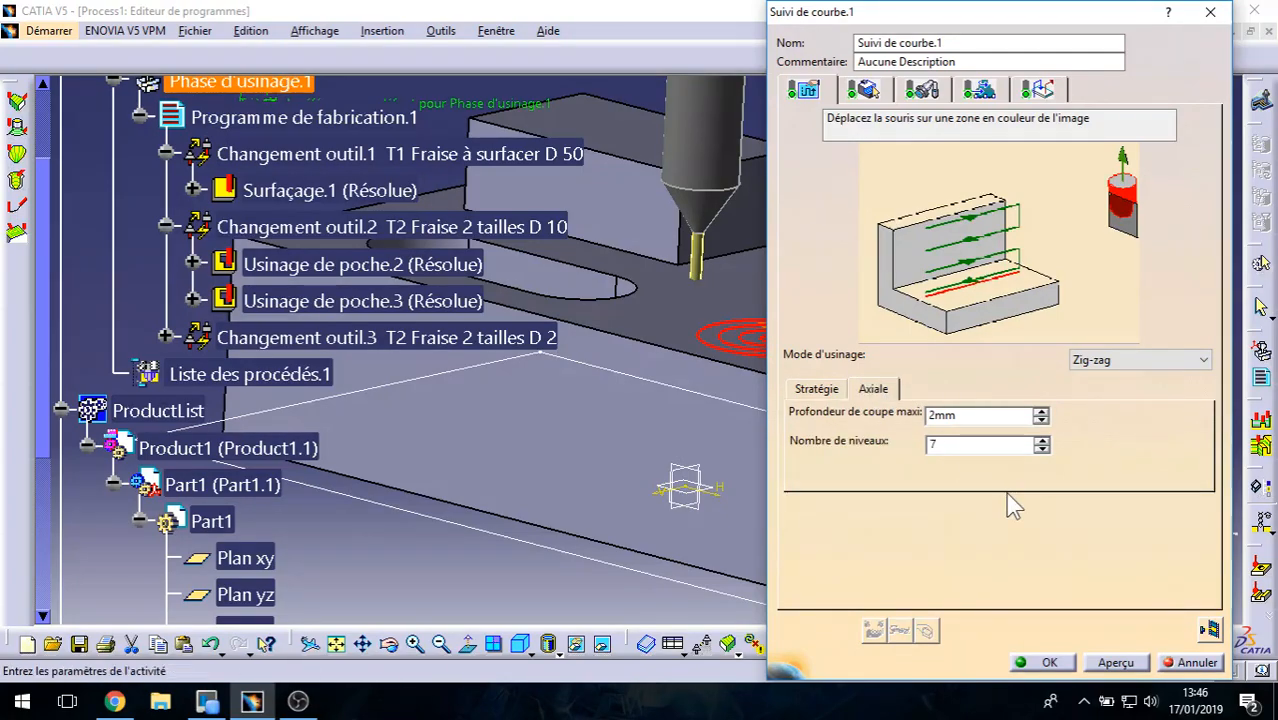
double_click(931, 447)
text(1)
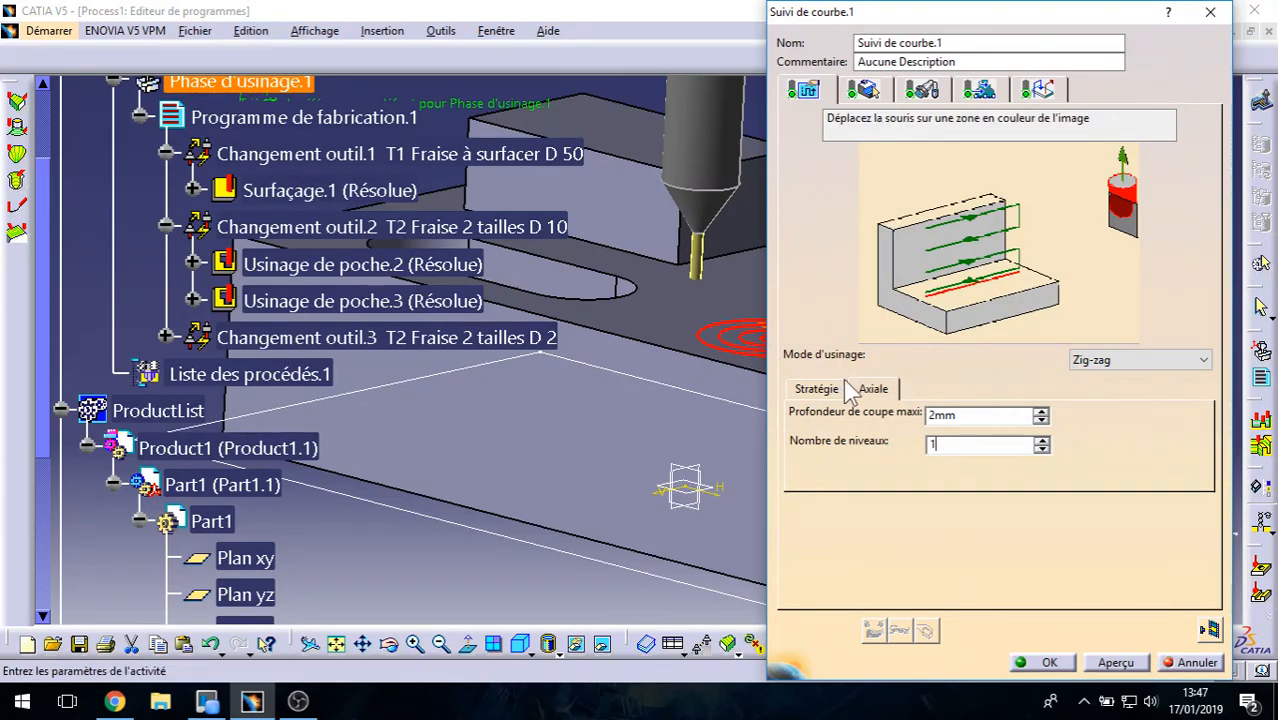
Step: Recompute the tool path of Suivi de courbe.1 and briefly open its video simulation from the raw stock
click(1209, 629)
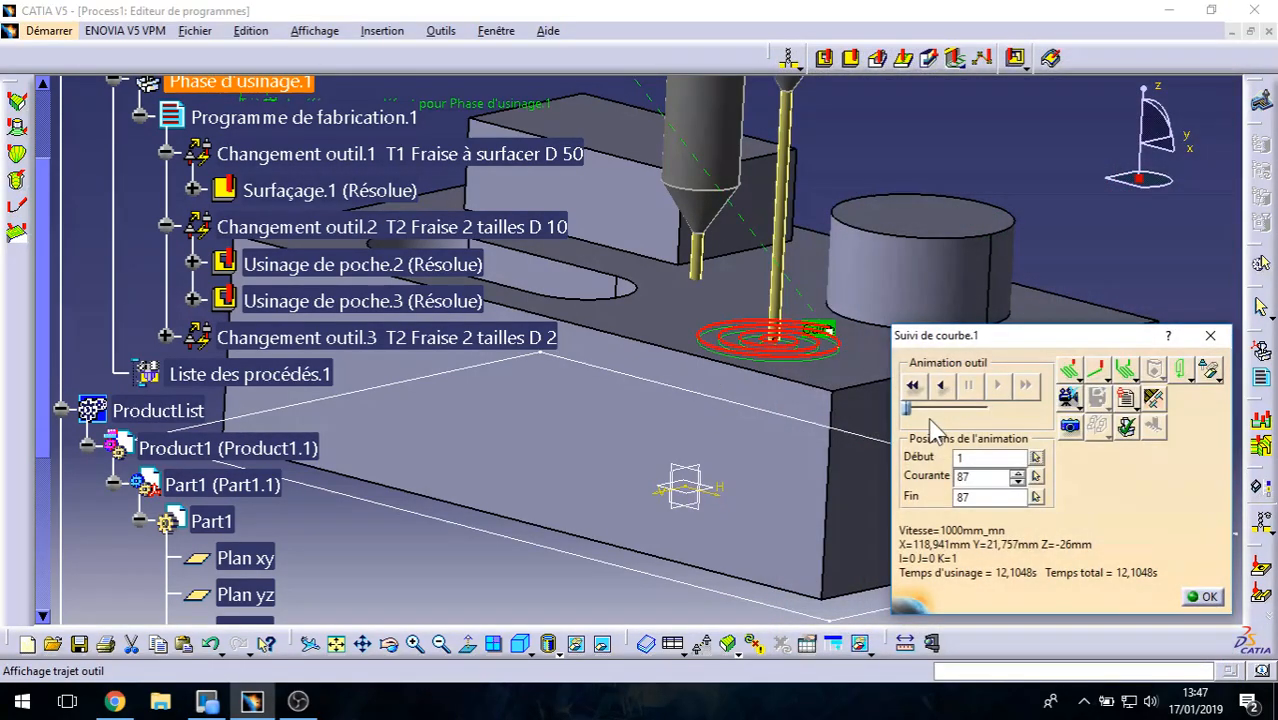
click(1069, 397)
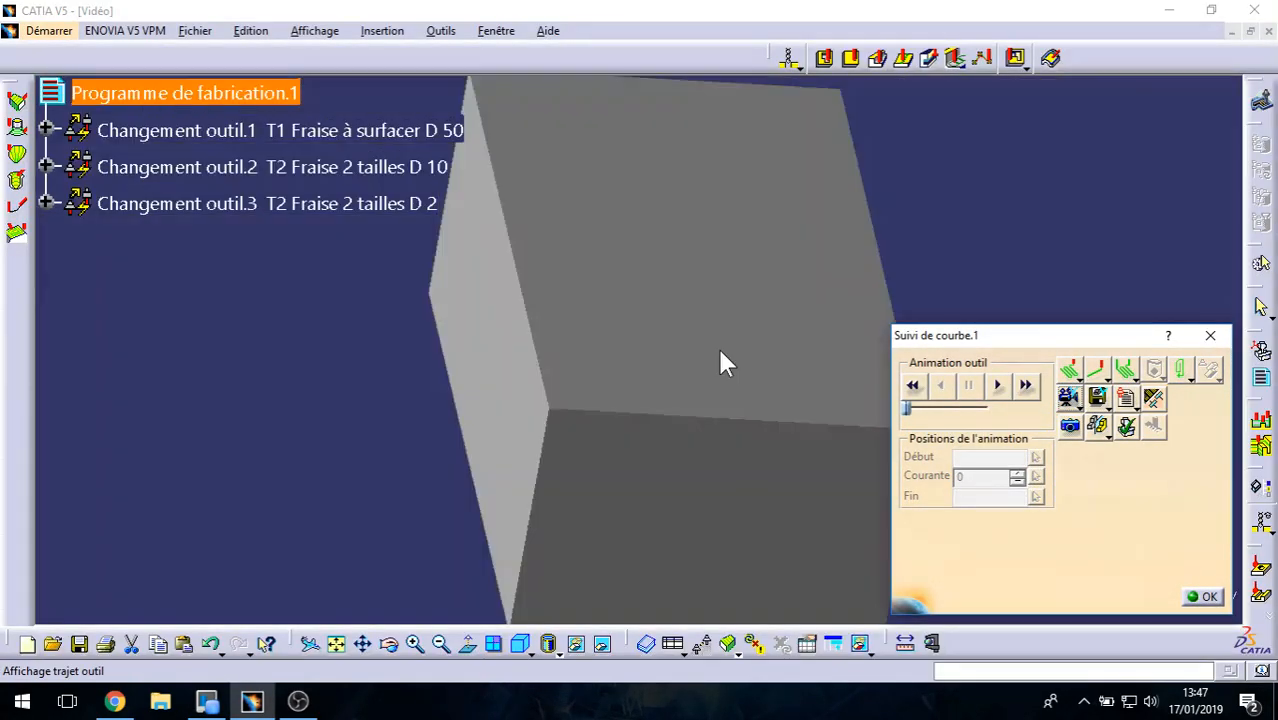
click(912, 387)
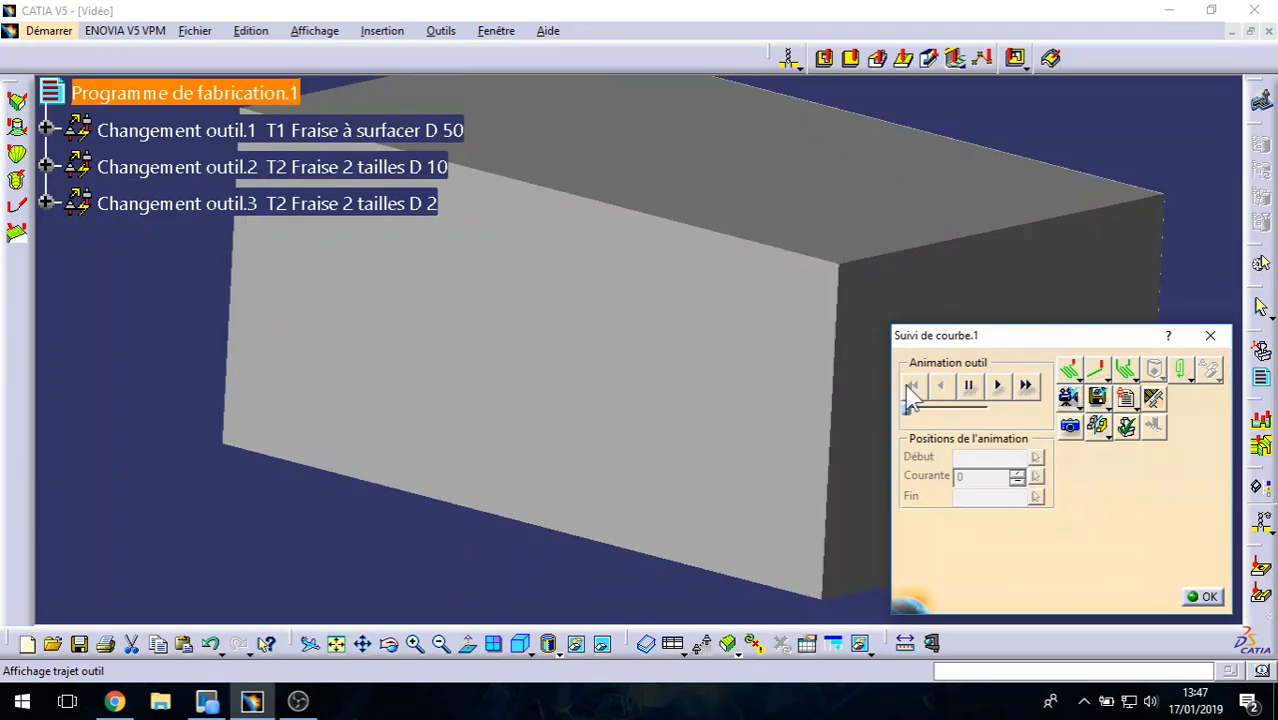
click(1204, 597)
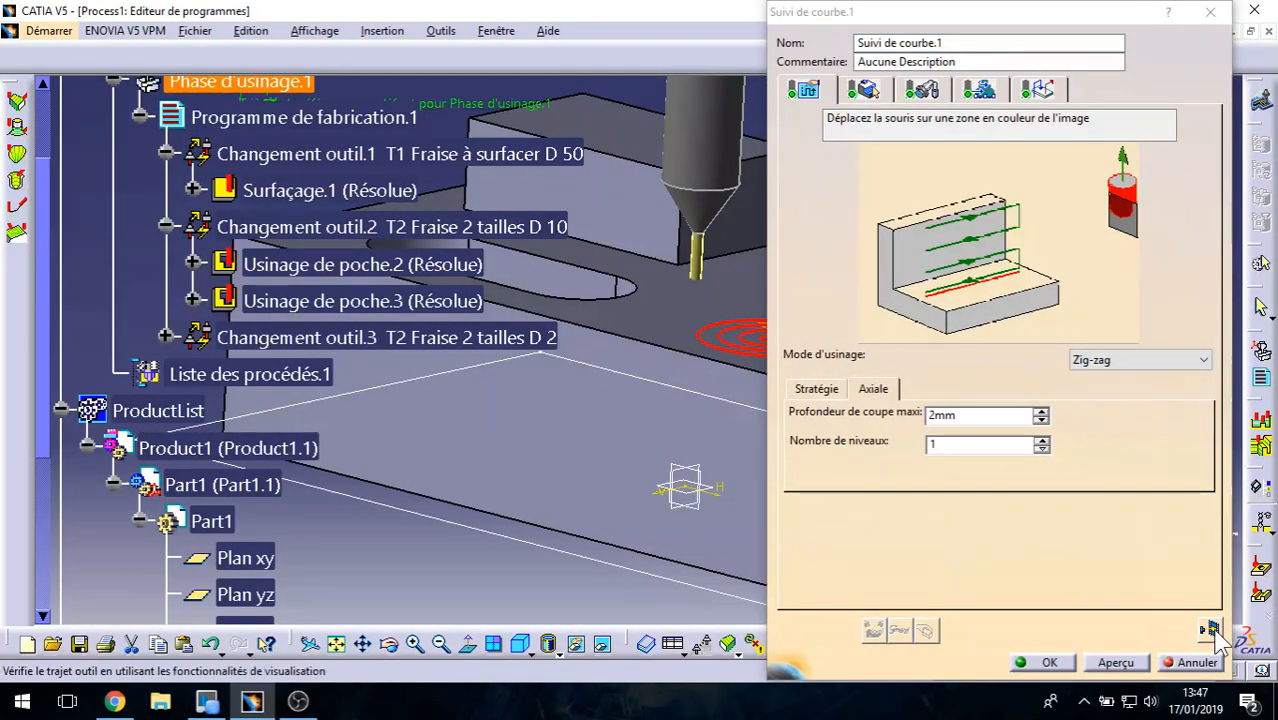
Step: Replay the tool path of Suivi de courbe.1 and examine the depth of its spiral pass from the side of the plate
click(1212, 630)
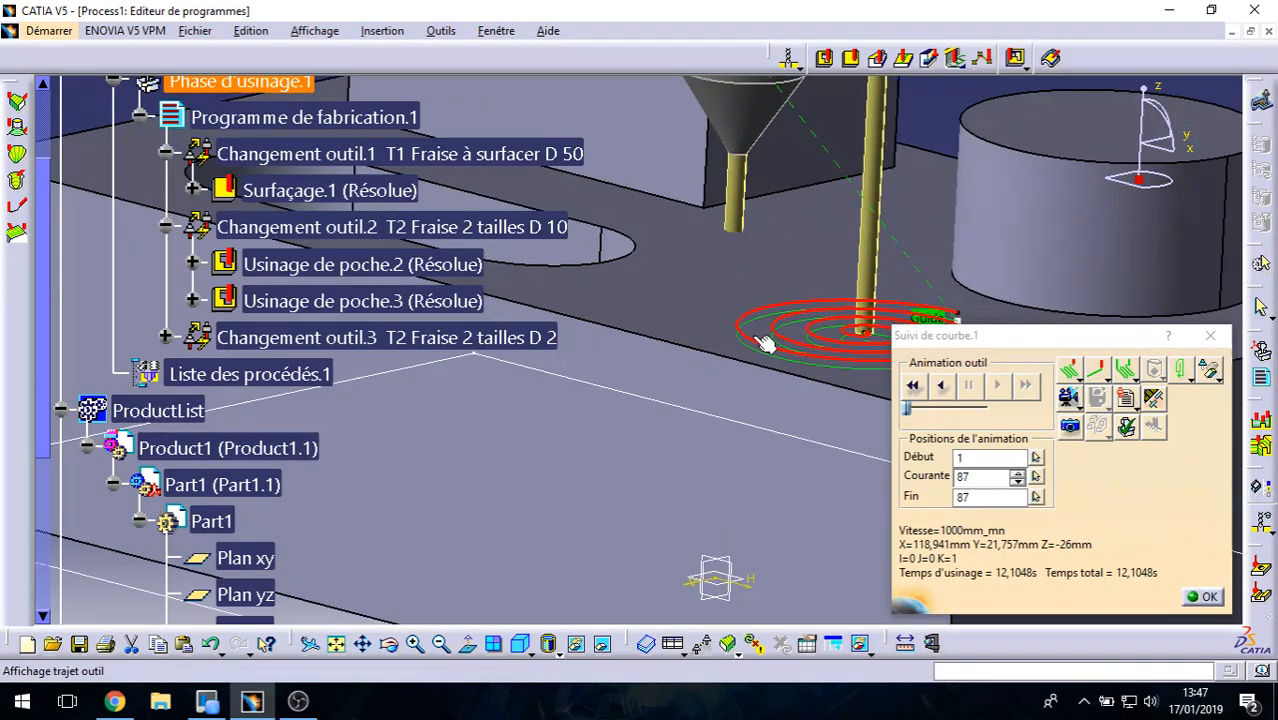
mouse_move(776, 422)
middle_down()
mouse_move(810, 365)
mouse_move(793, 445)
mouse_move(791, 431)
middle_up()
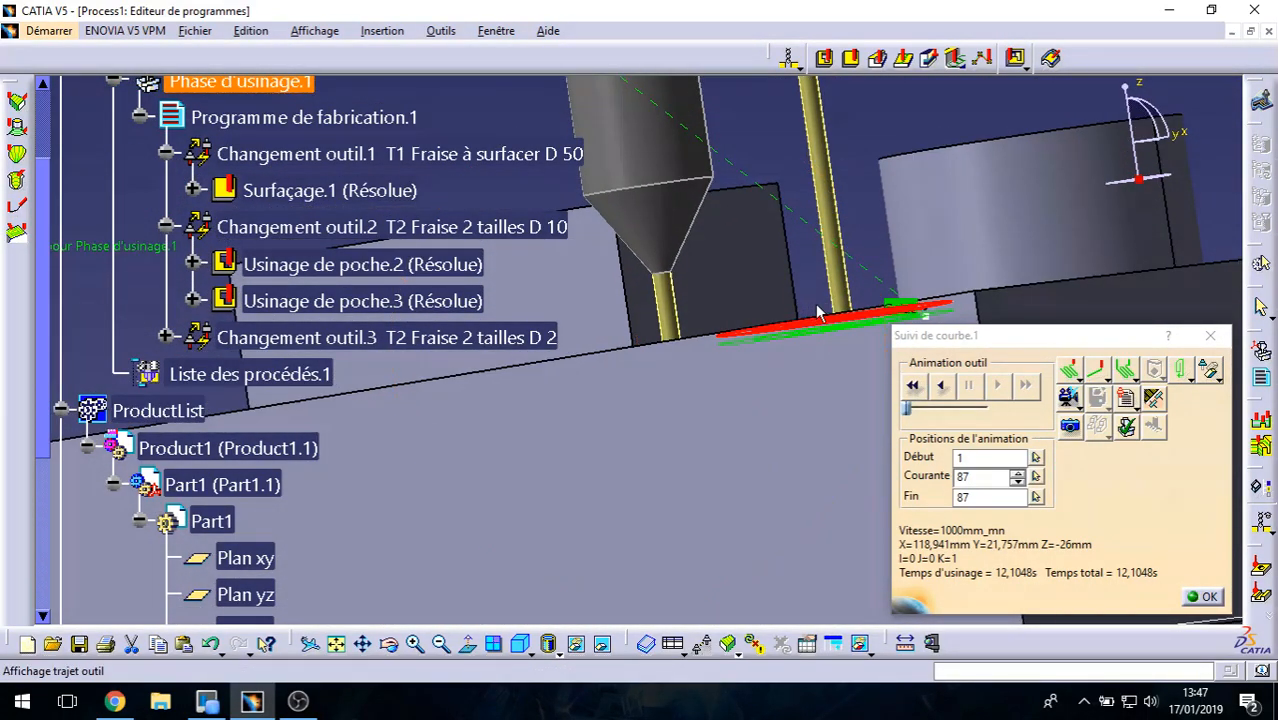
middle_drag(810, 330, 767, 361)
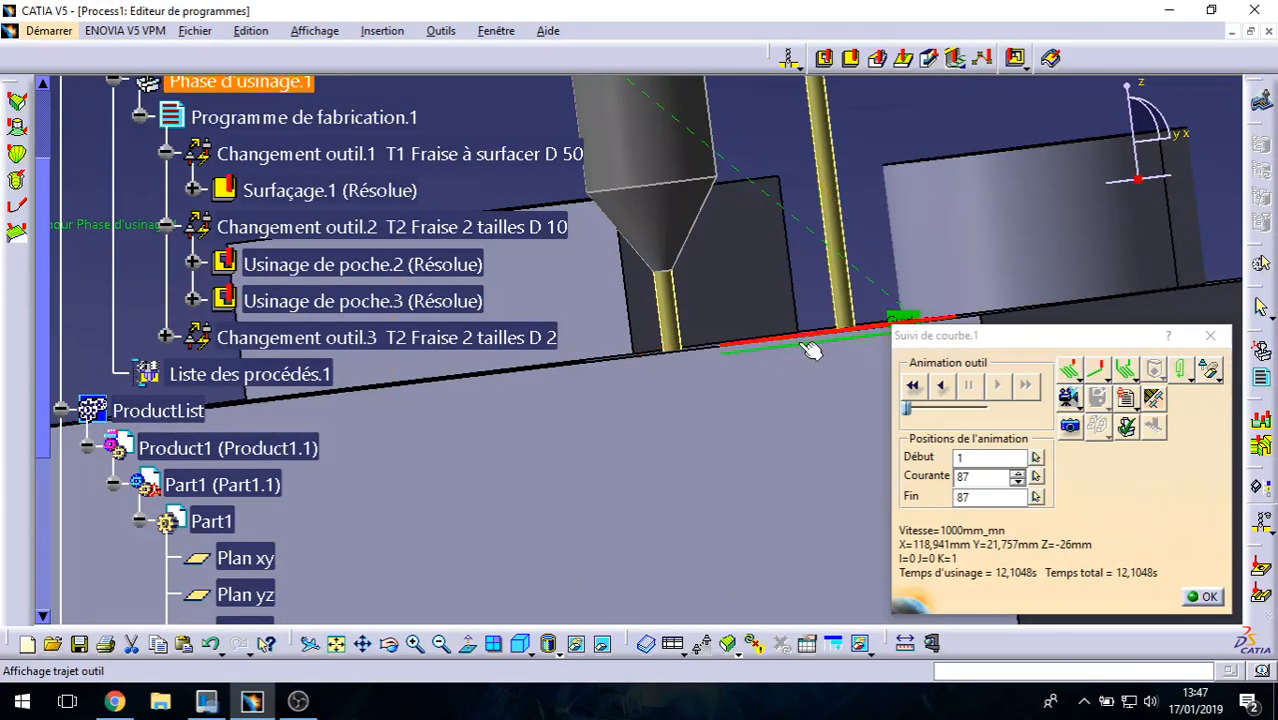
Step: Run the video simulation of the whole manufacturing program and watch the stock being machined up to the spiral engraving
click(1097, 426)
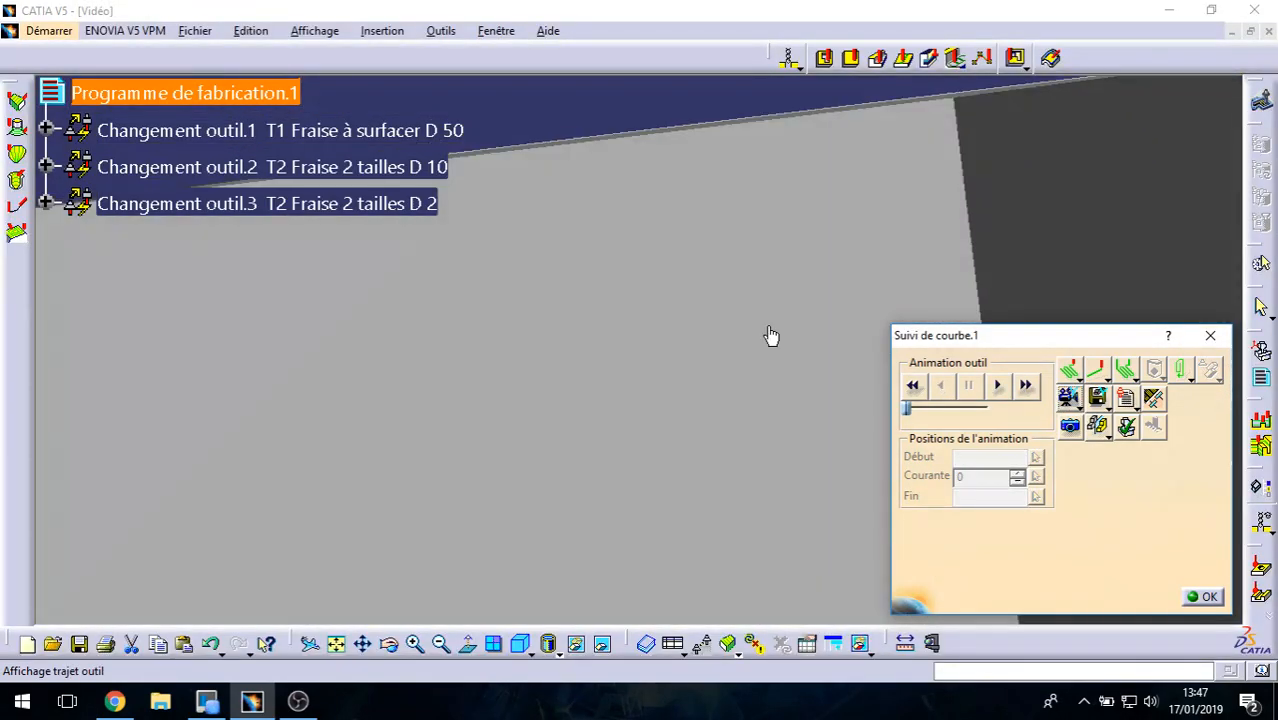
mouse_move(771, 335)
middle_down()
mouse_move(765, 320)
mouse_move(782, 317)
middle_up()
click(1003, 389)
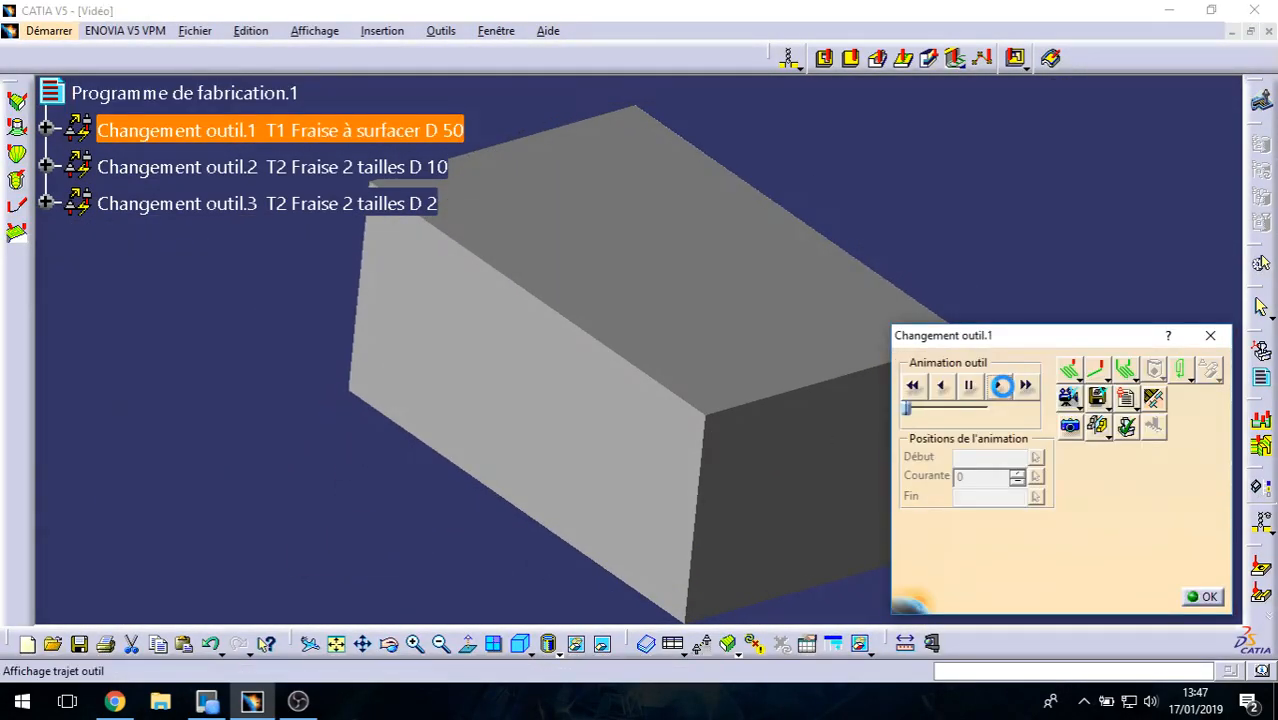
middle_drag(737, 471, 640, 461)
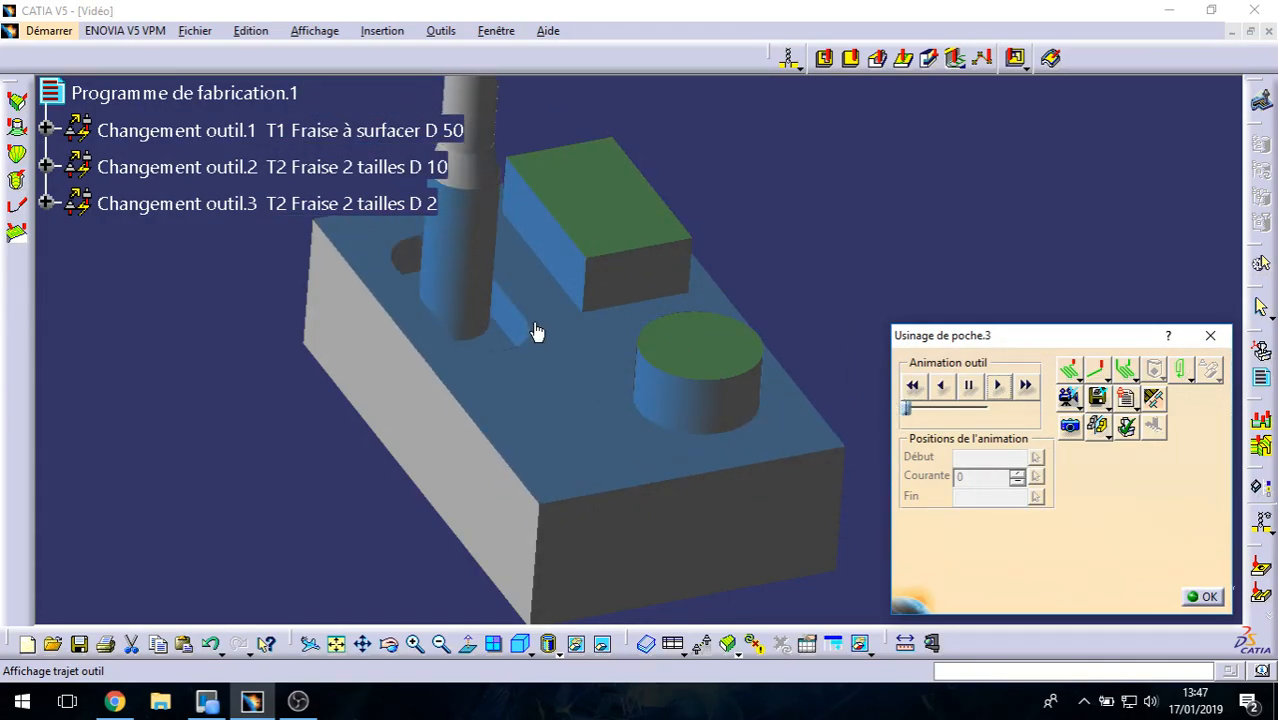
middle_drag(632, 511, 516, 374)
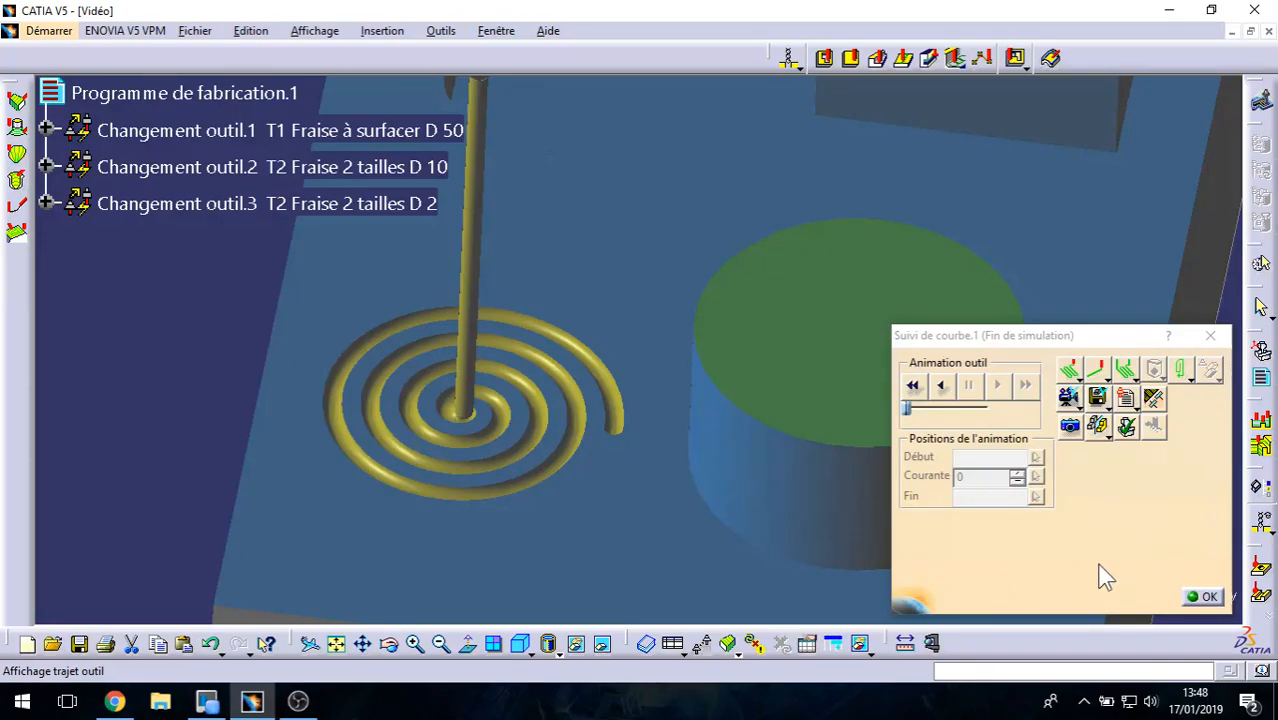
Step: Close the simulation and validate the Suivi de courbe.1 operation
click(1208, 597)
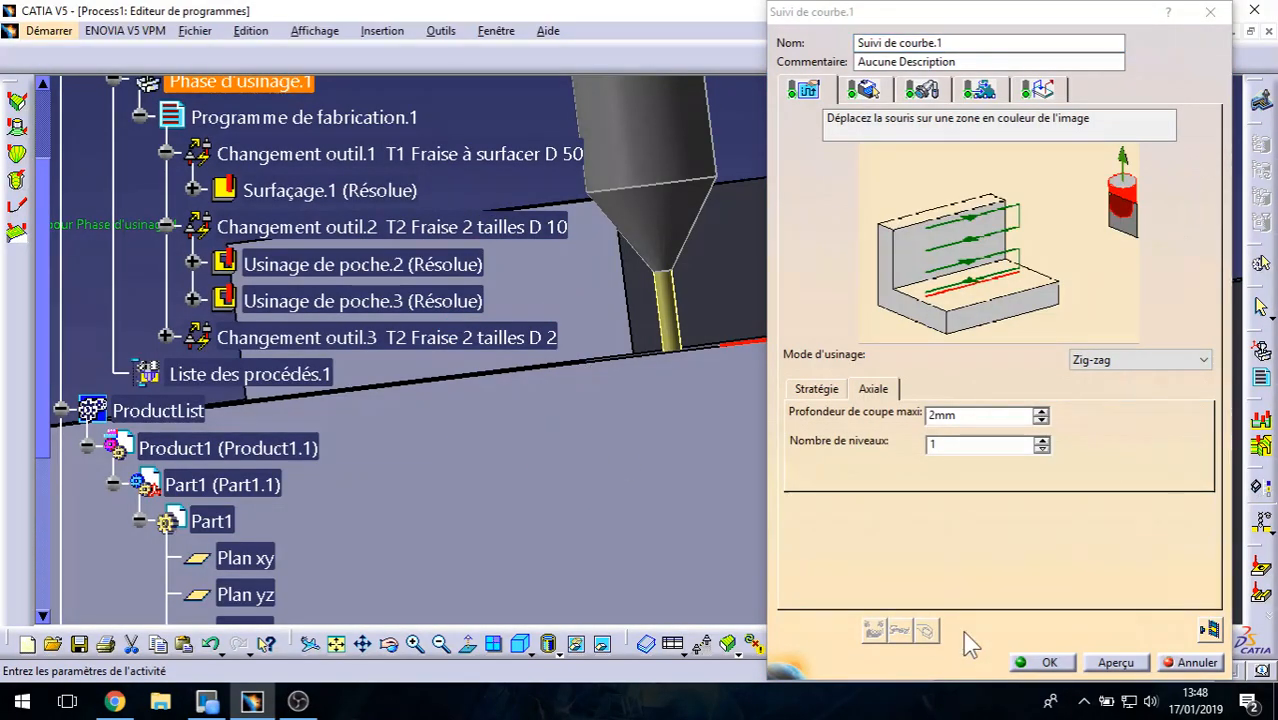
middle_drag(573, 360, 654, 492)
click(1061, 660)
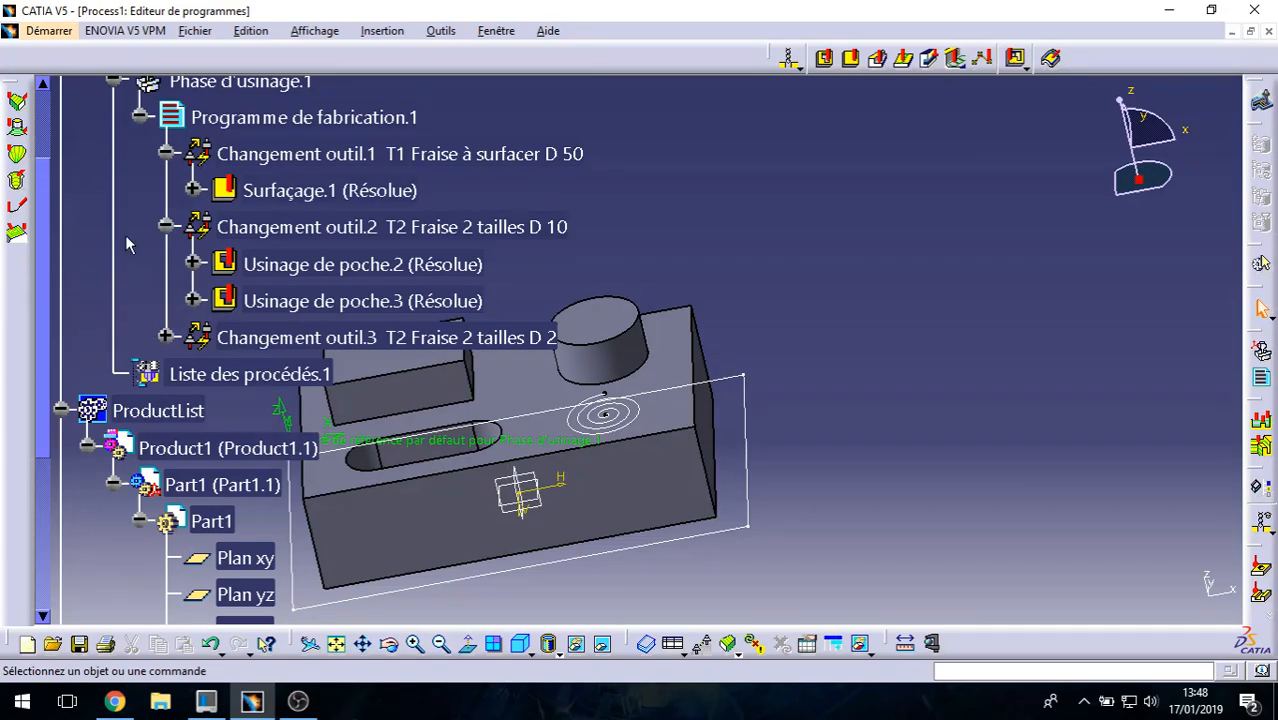
Step: Open interactive NC code generation for Programme de fabrication.1
scroll(140, 250, up, 1)
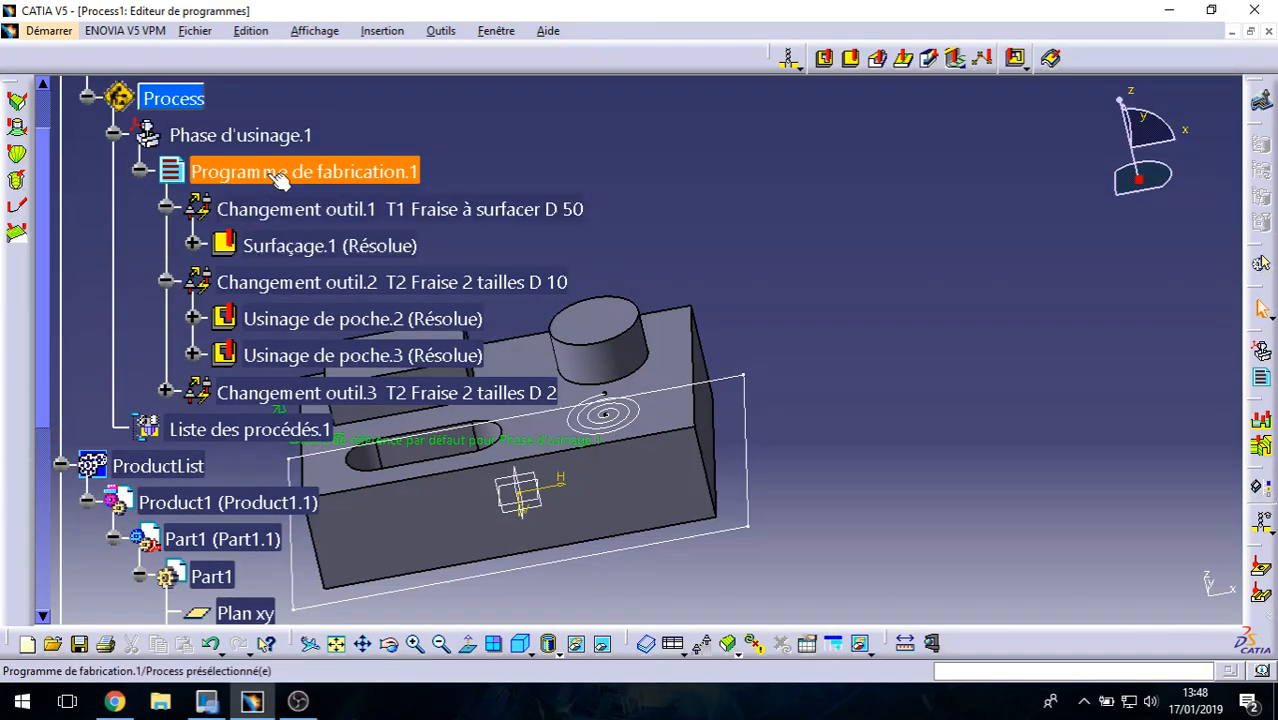
click(340, 177)
right_click(340, 177)
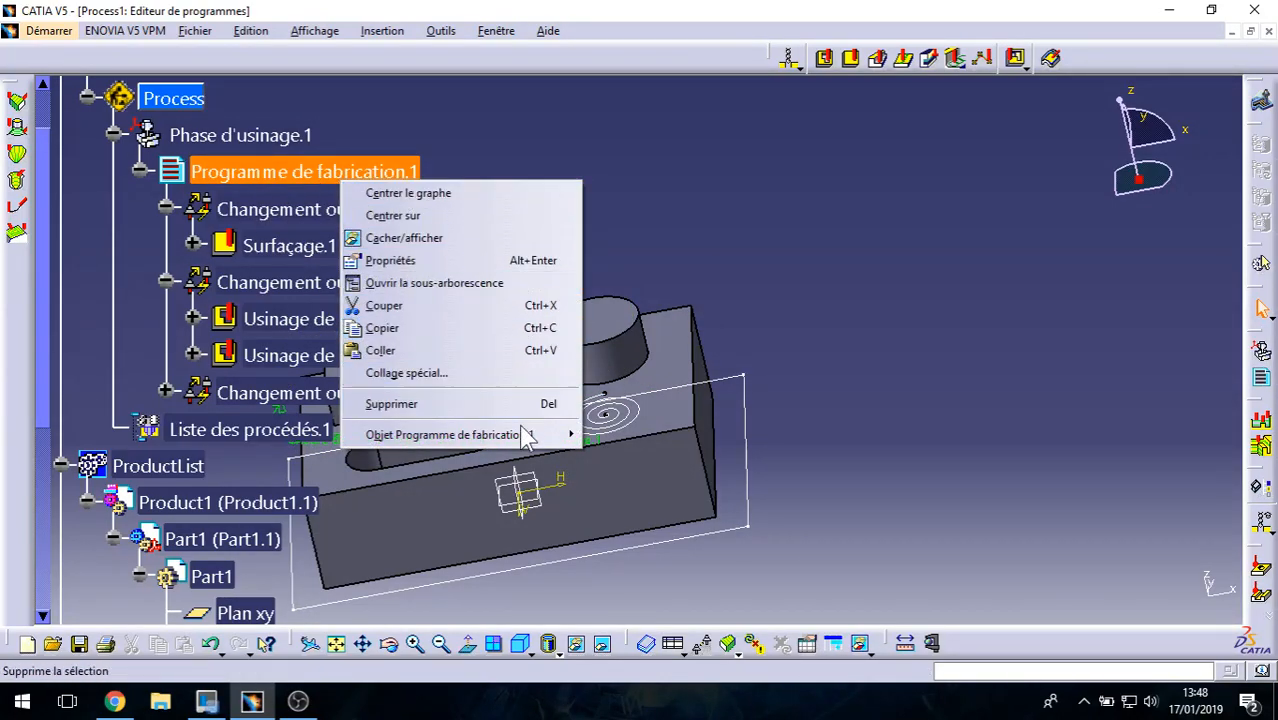
mouse_move(480, 434)
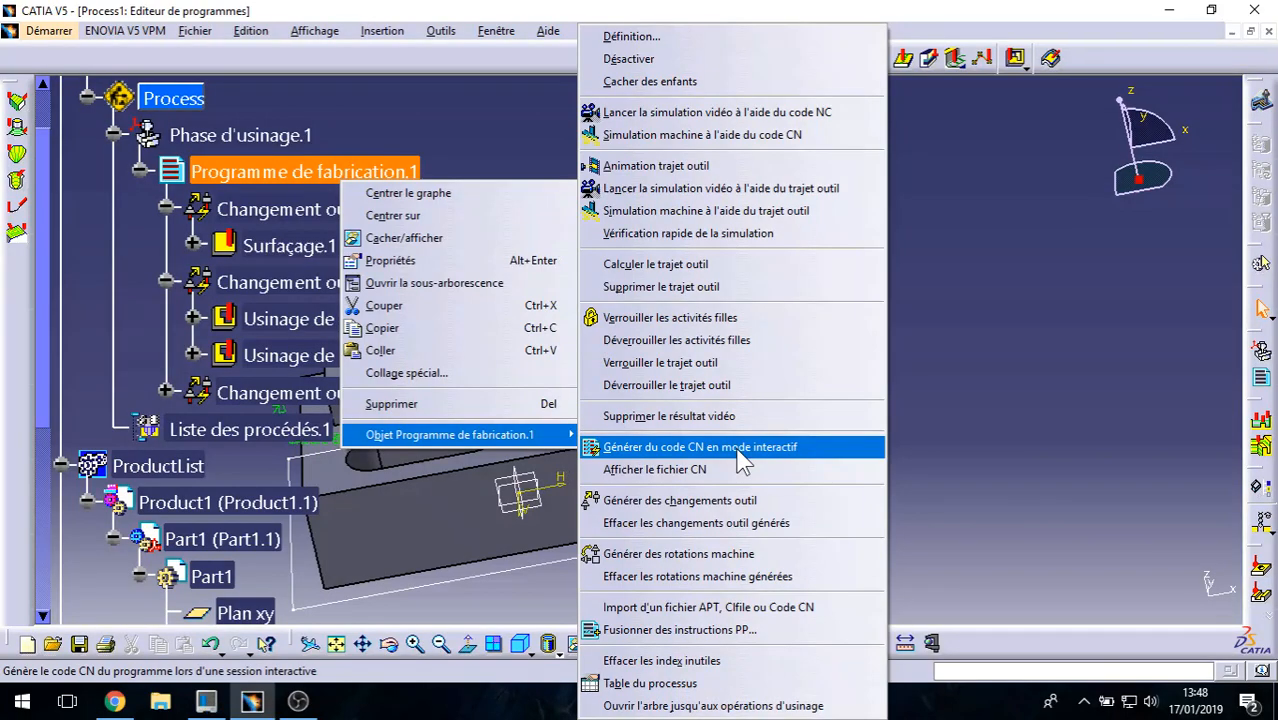
click(740, 460)
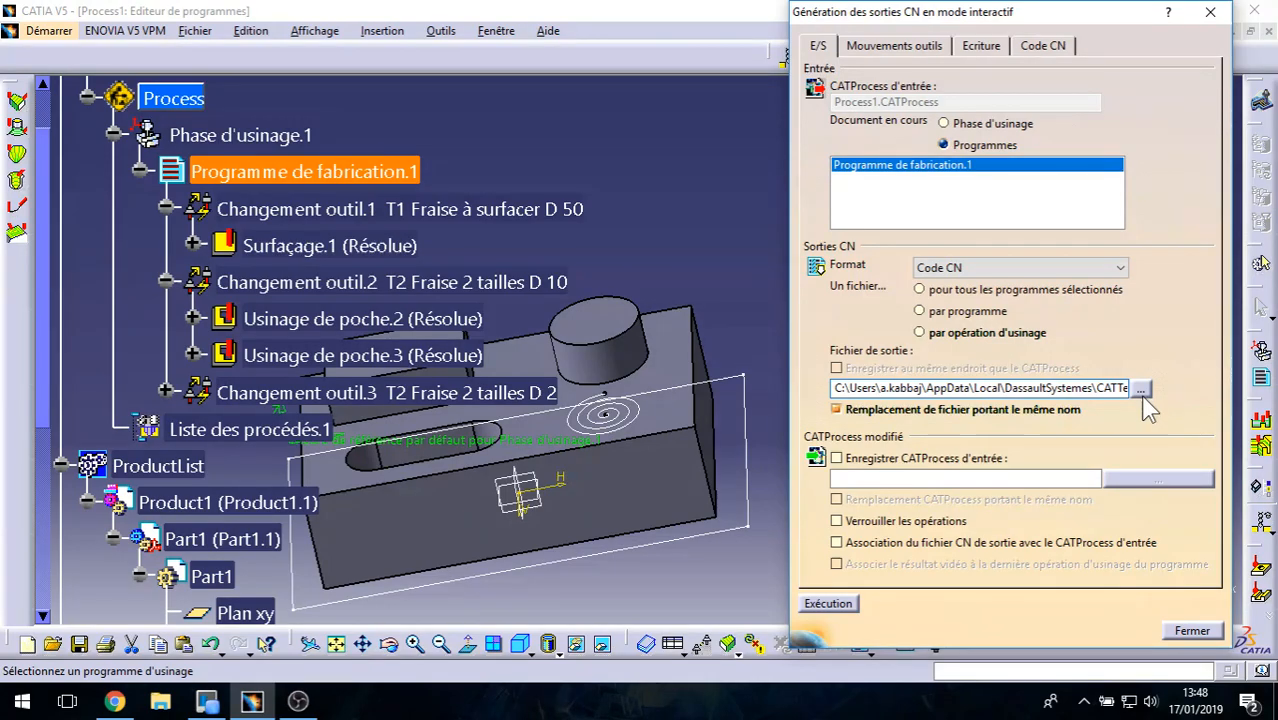
Step: Set the NC output file to Process1_Programme_de_fabrication_1.CATNCCode in a new desktop folder named fao cours
click(1142, 389)
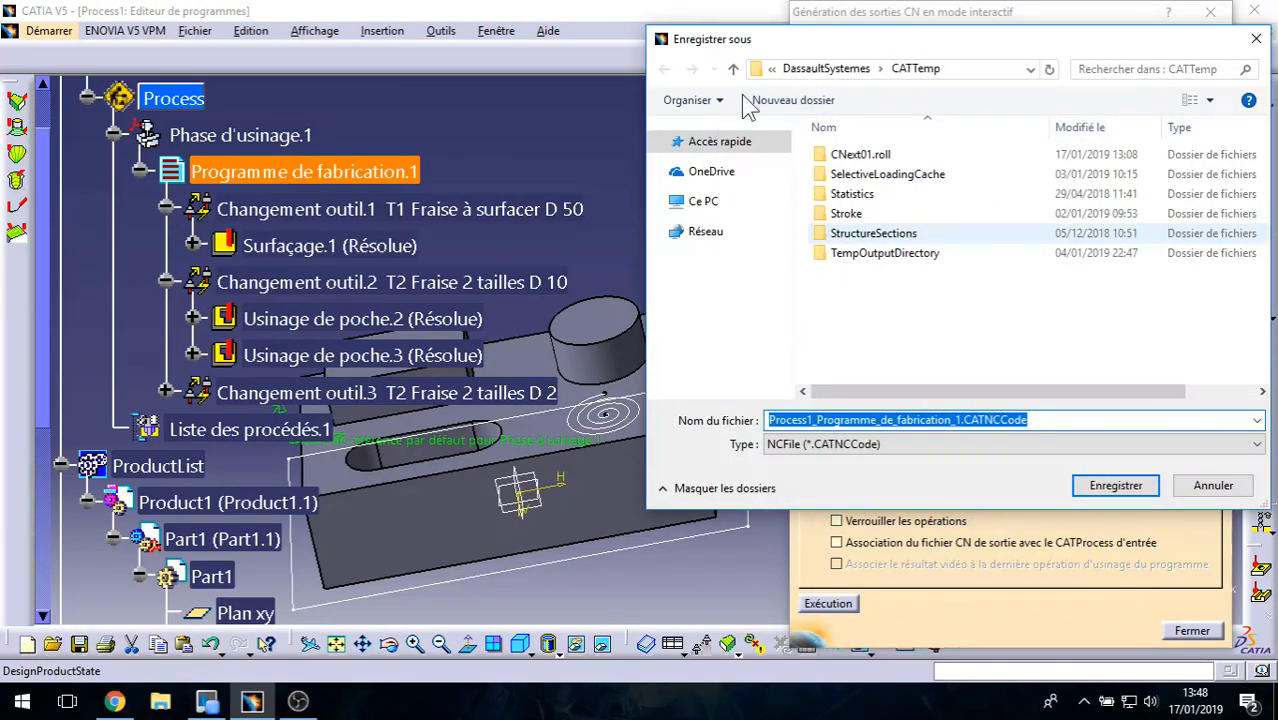
click(703, 201)
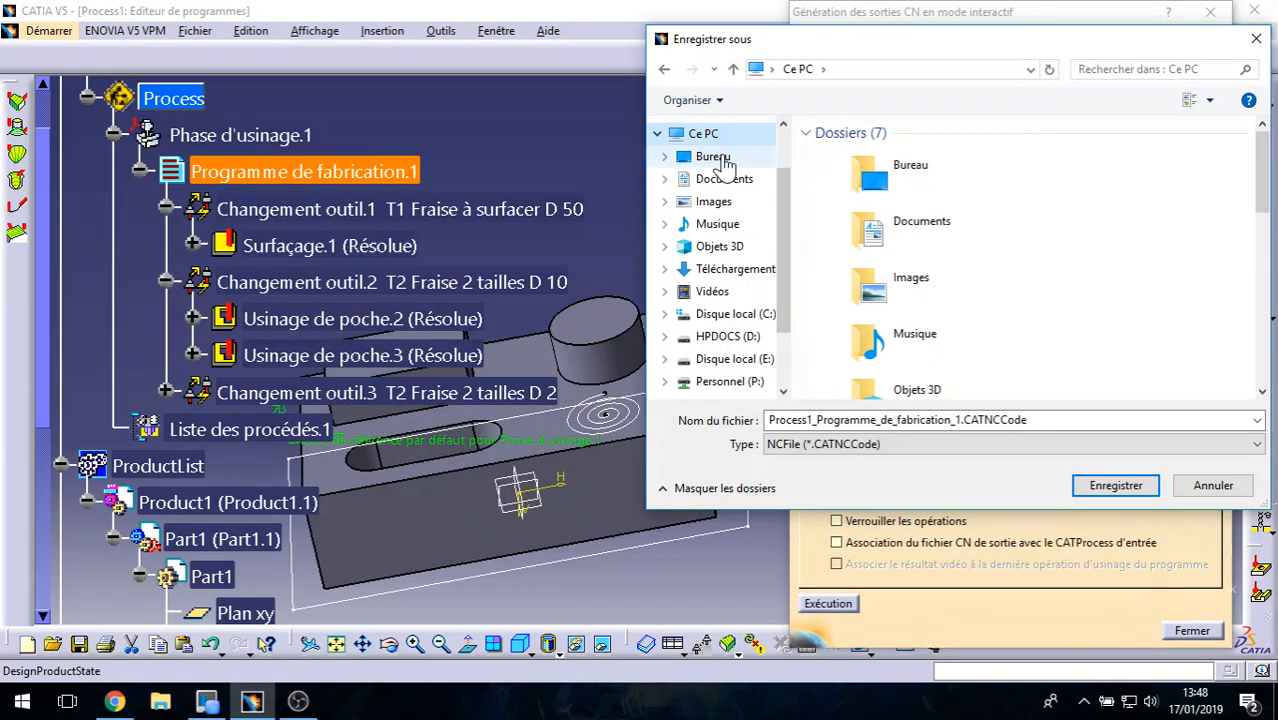
click(713, 157)
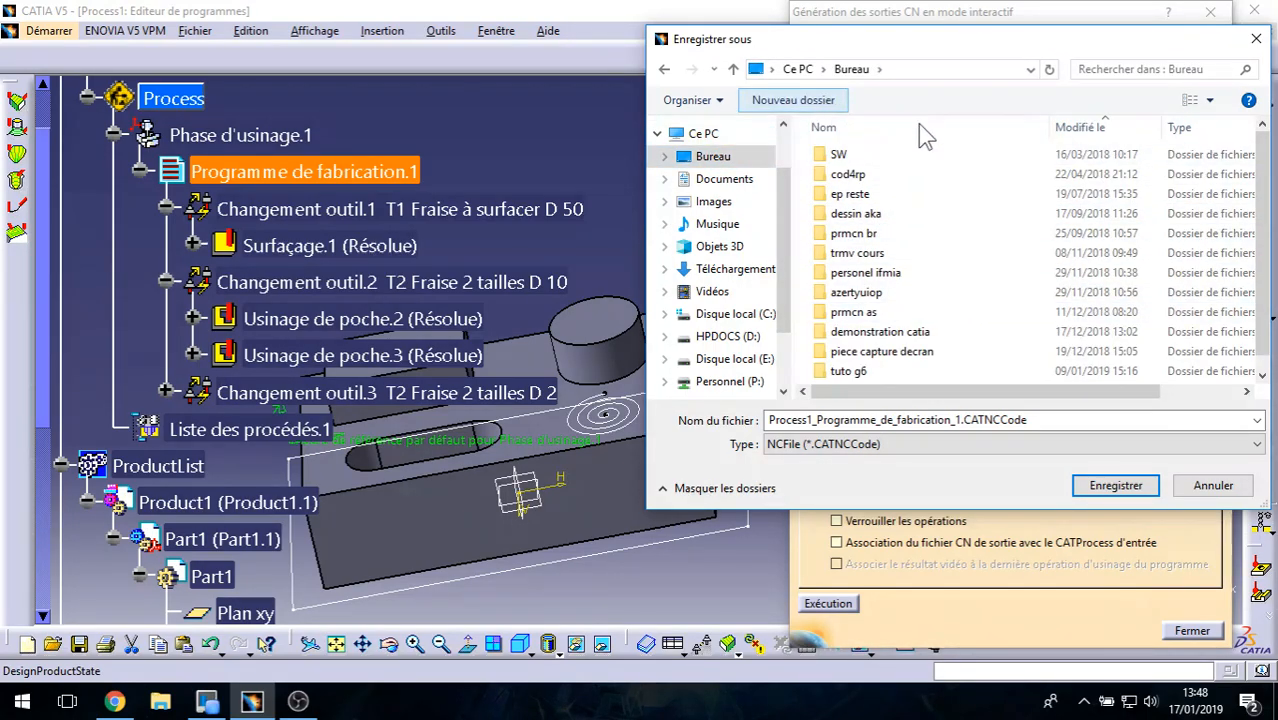
text(fa)
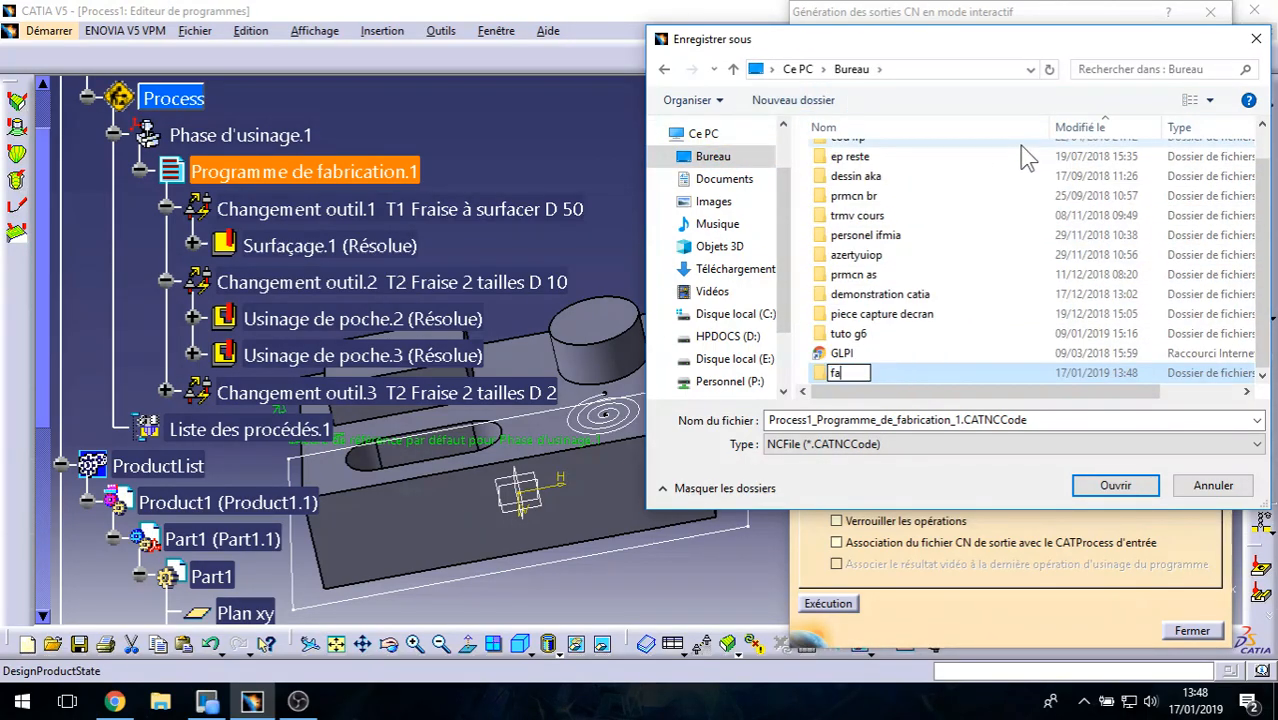
text(o cours)
key(Return)
key(Return)
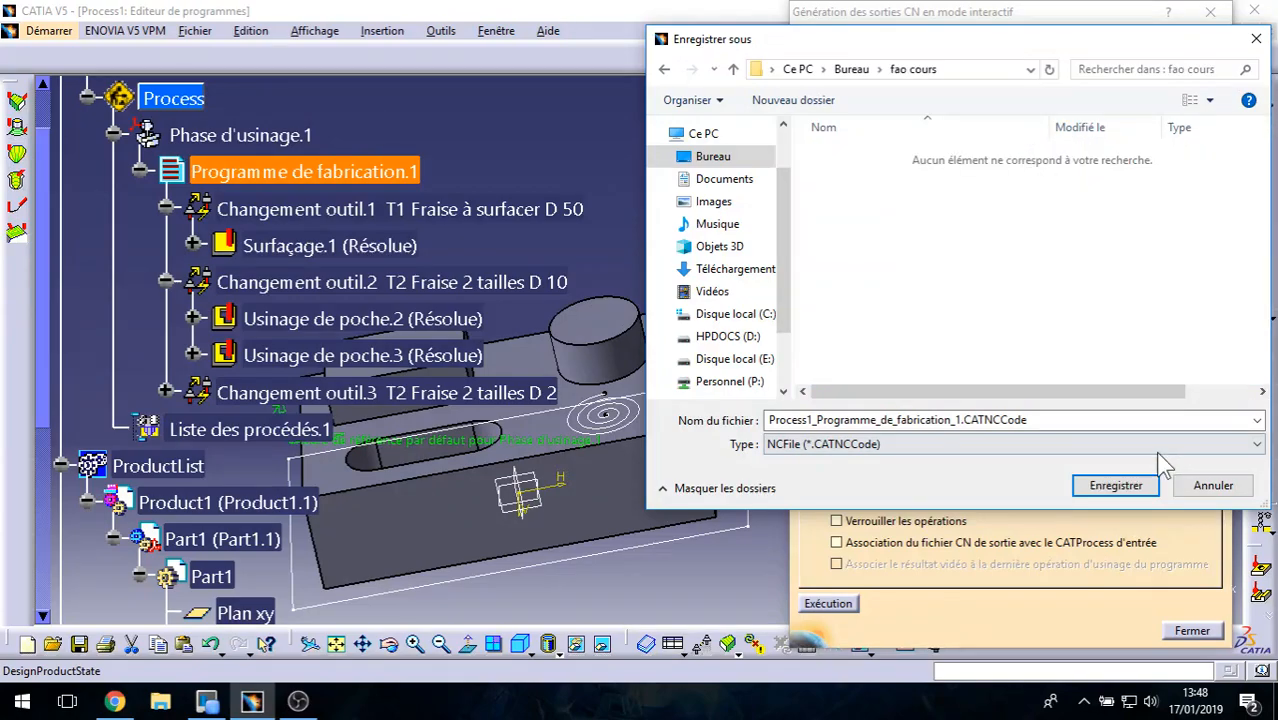
click(1116, 485)
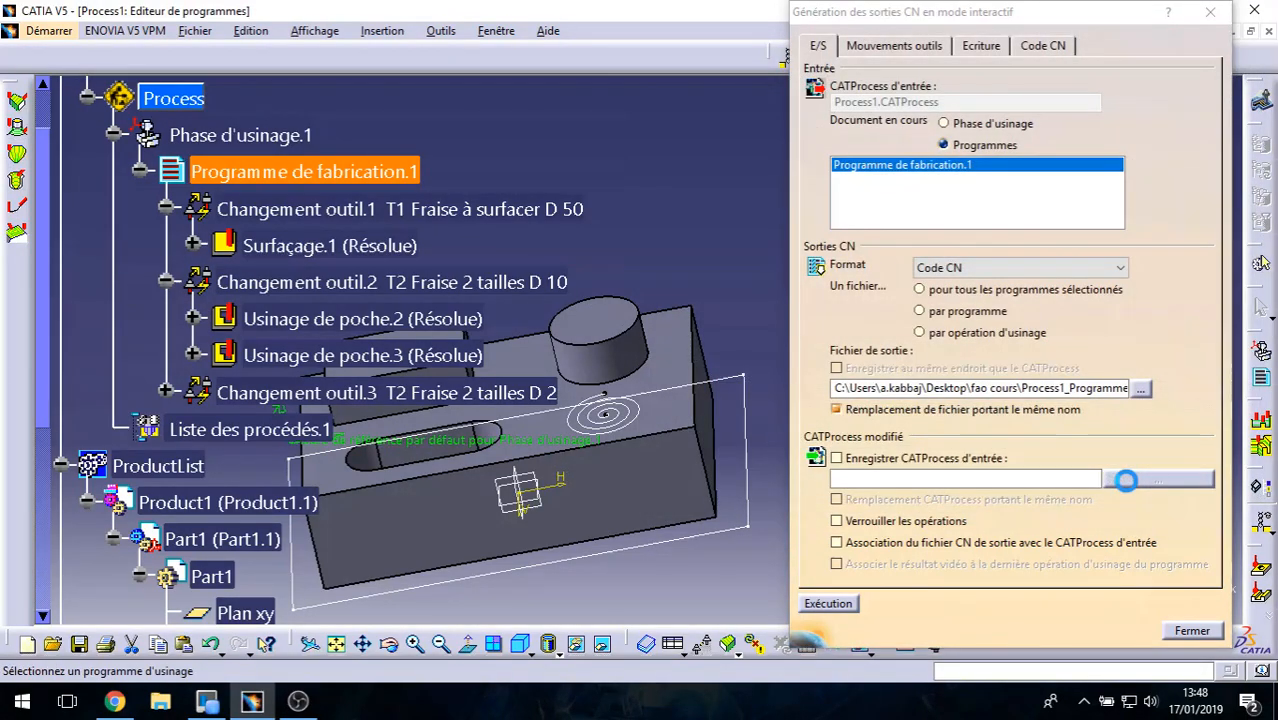
Step: Generate the NC code for Programme de fabrication.1 with program number 1000
click(830, 603)
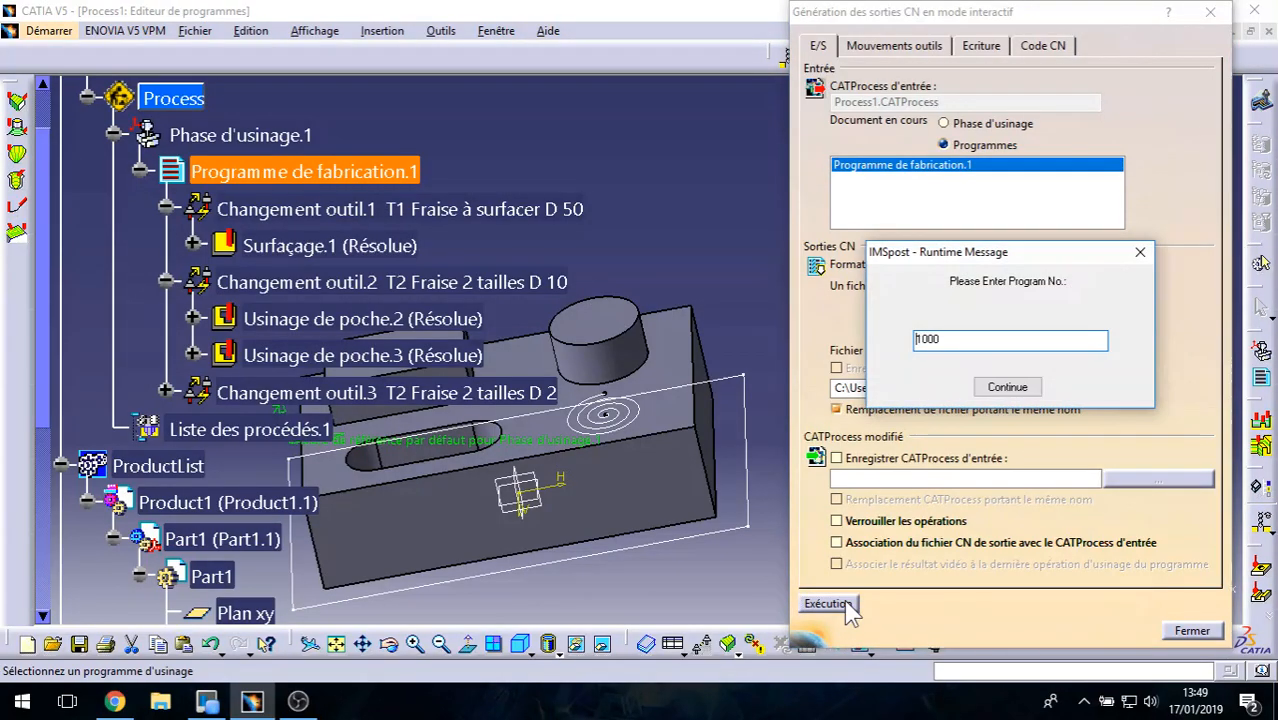
click(1006, 384)
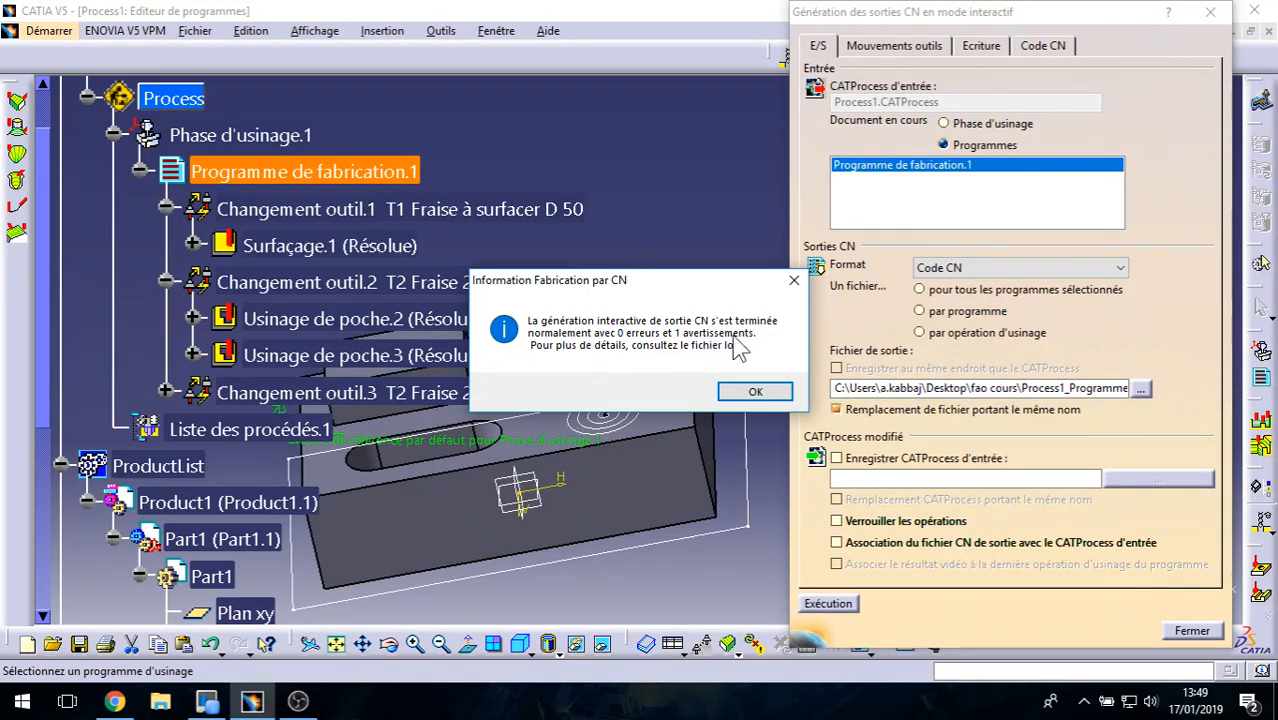
click(756, 392)
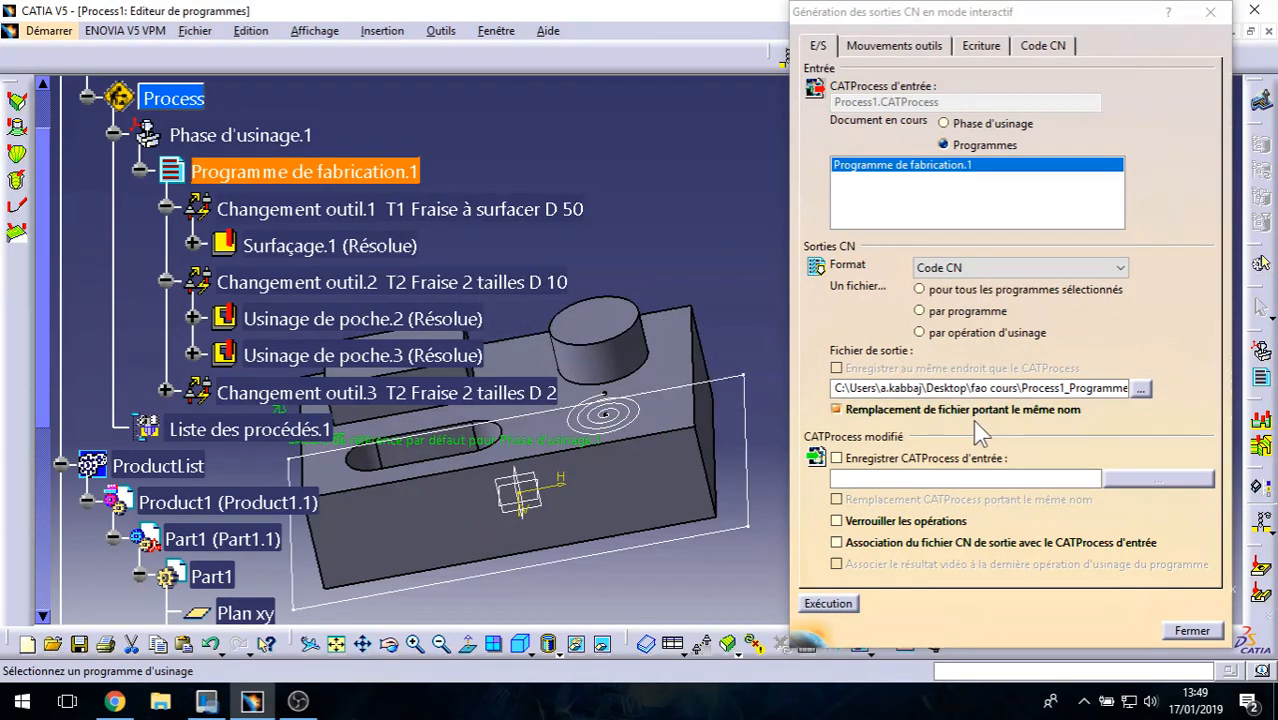
Step: Switch to the desktop's fao cours folder and examine the generated APT source file in Bloc-notes
click(1276, 706)
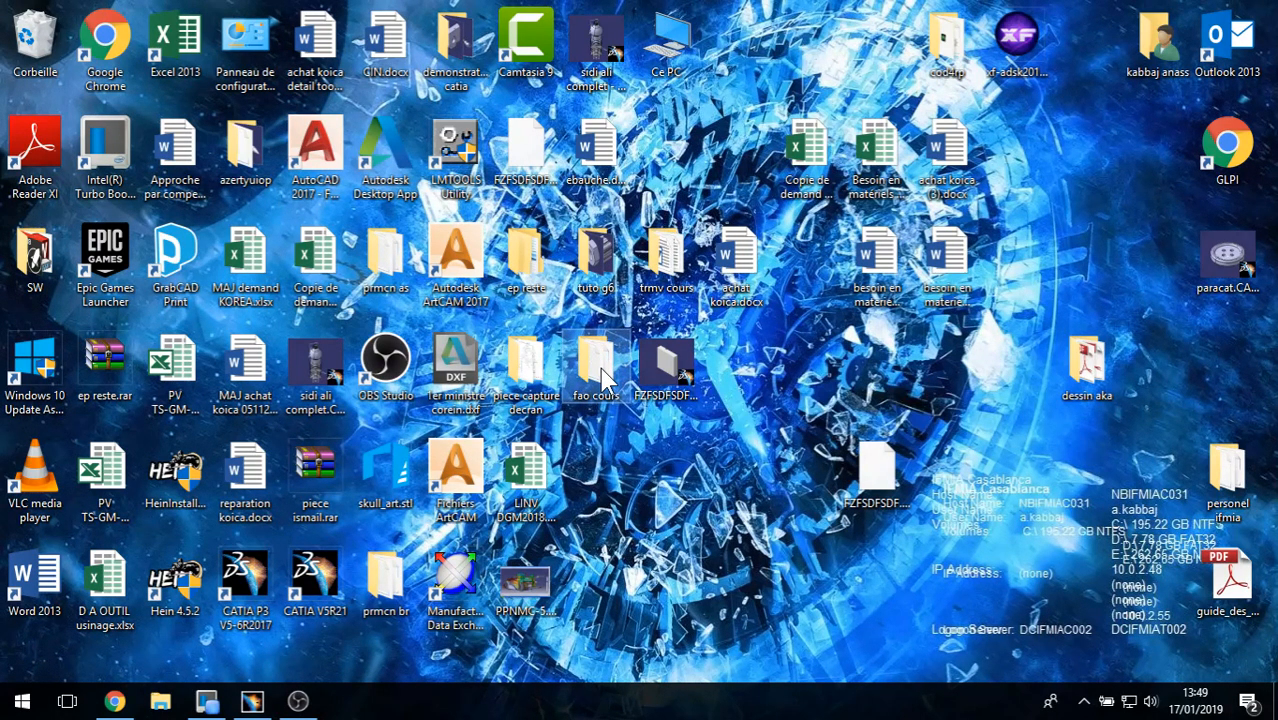
double_click(600, 375)
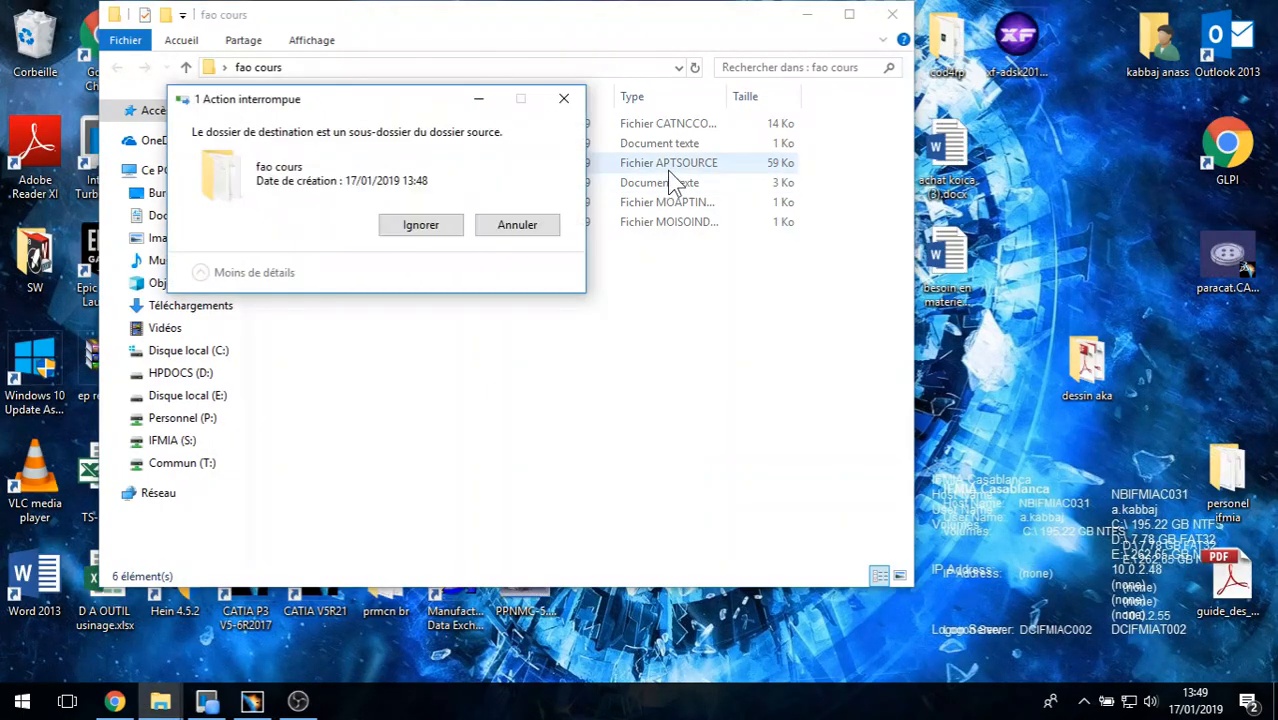
click(566, 104)
double_click(338, 163)
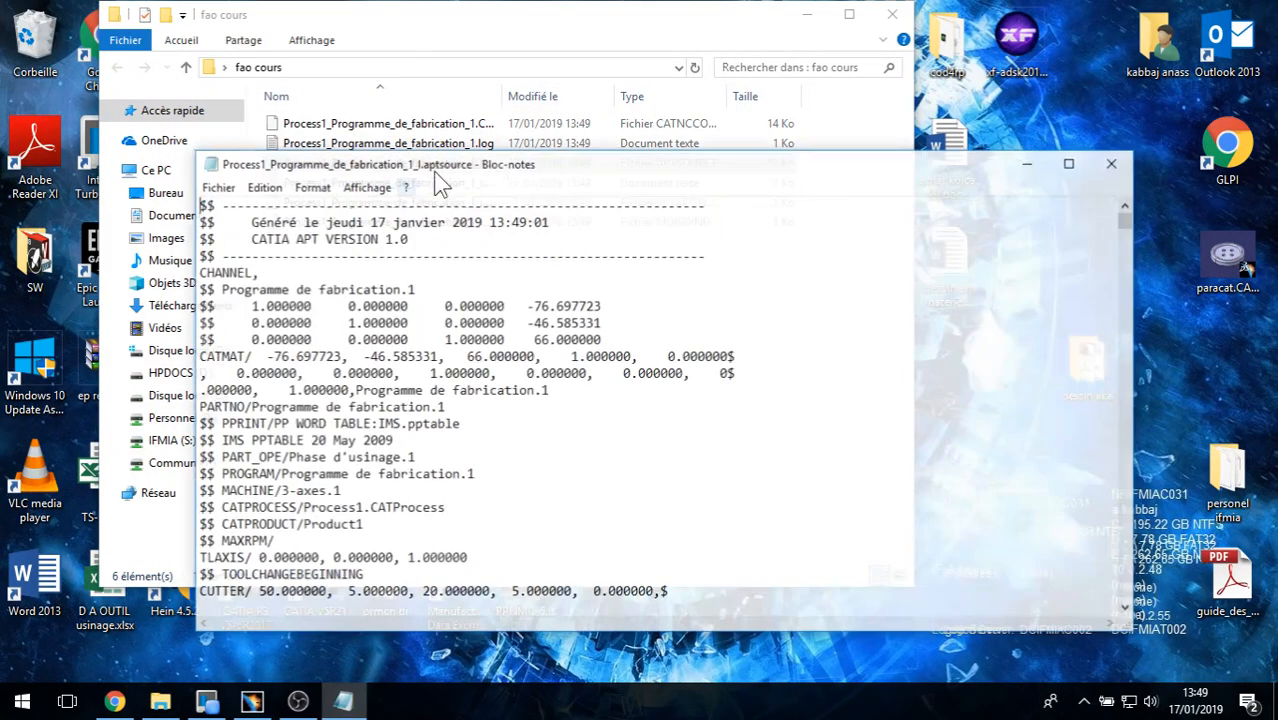
scroll(447, 402, down, 10)
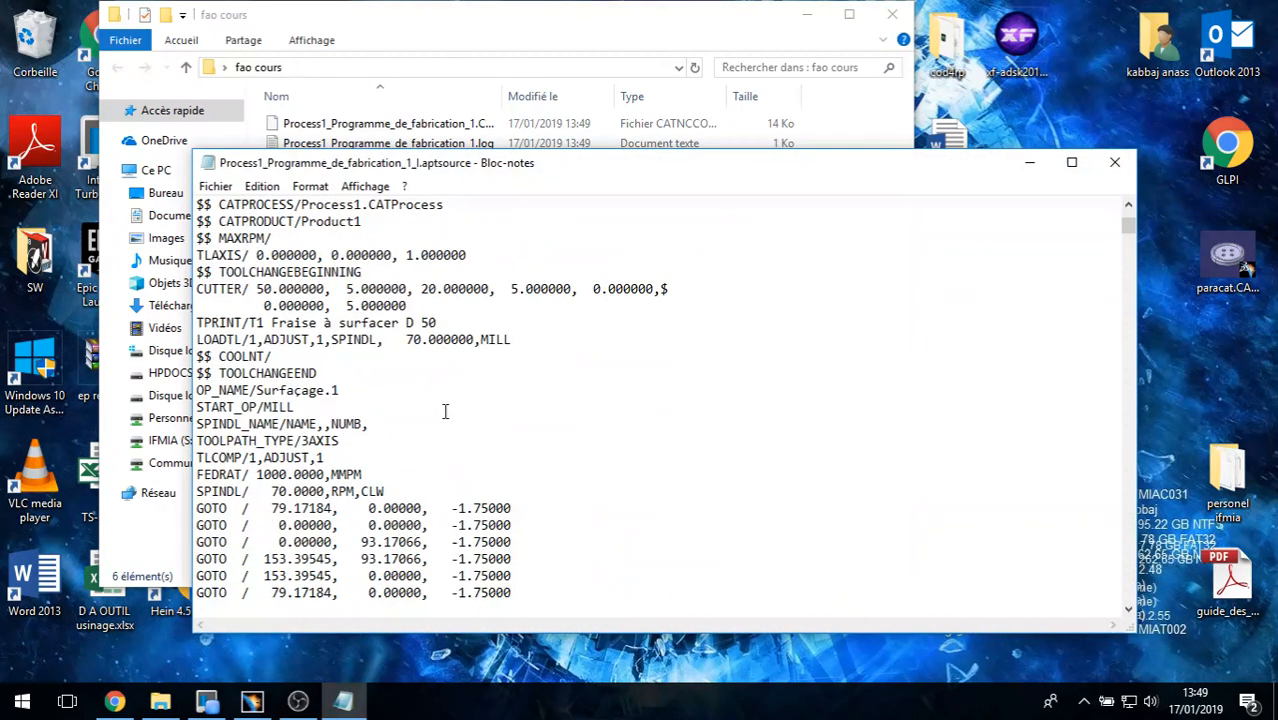
click(1116, 164)
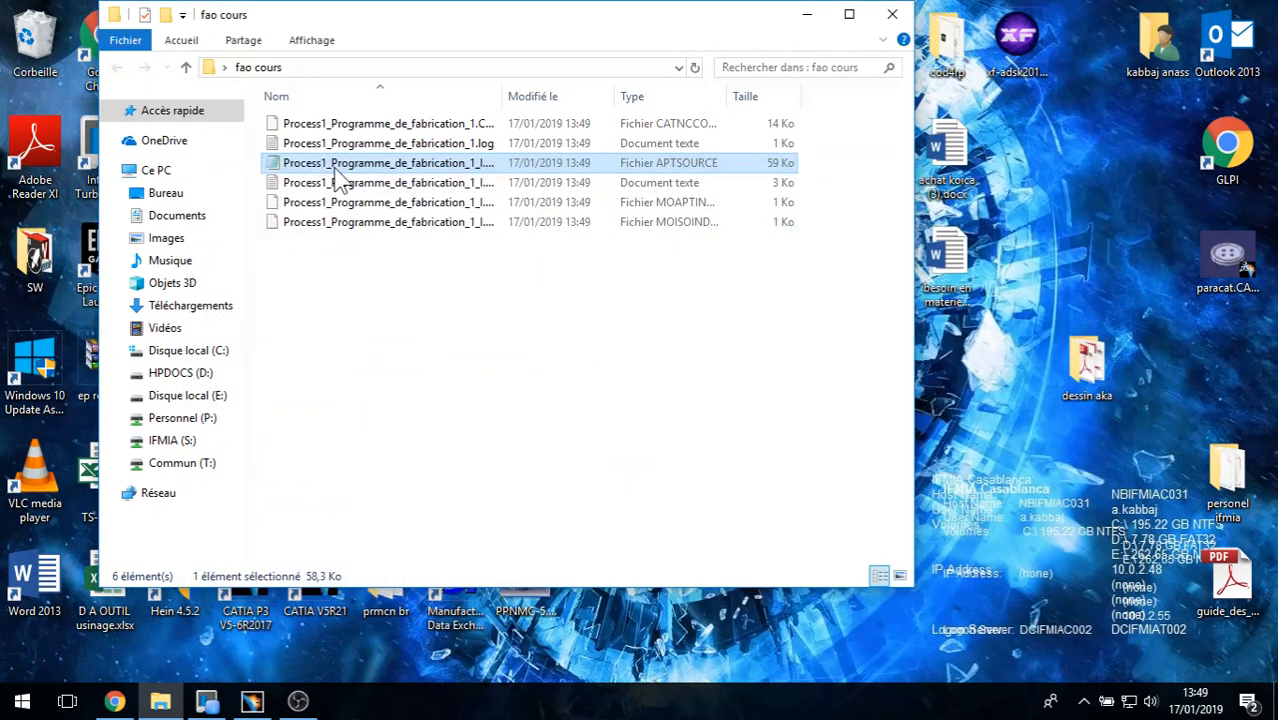
Step: Open the Process1_Programme_de_fabrication_1.CATNCCode file with Bloc-notes, keeping it as the default app for .CATNCCode files
click(362, 125)
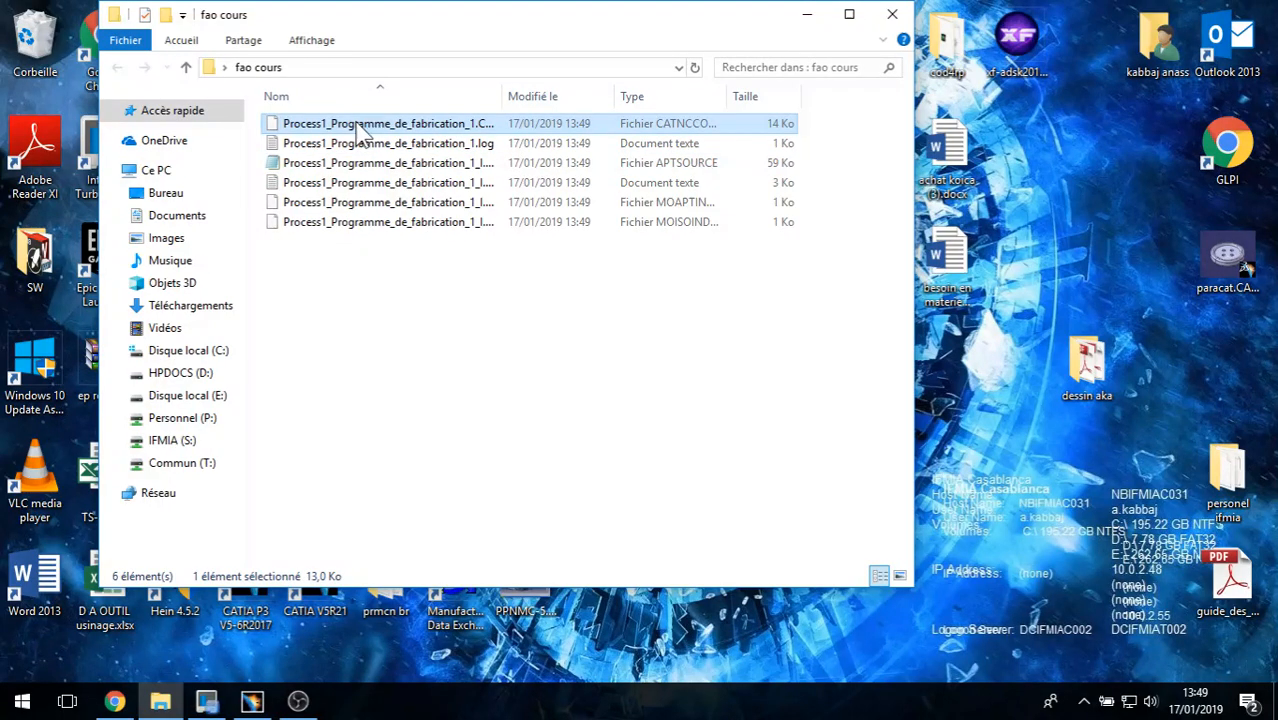
double_click(362, 130)
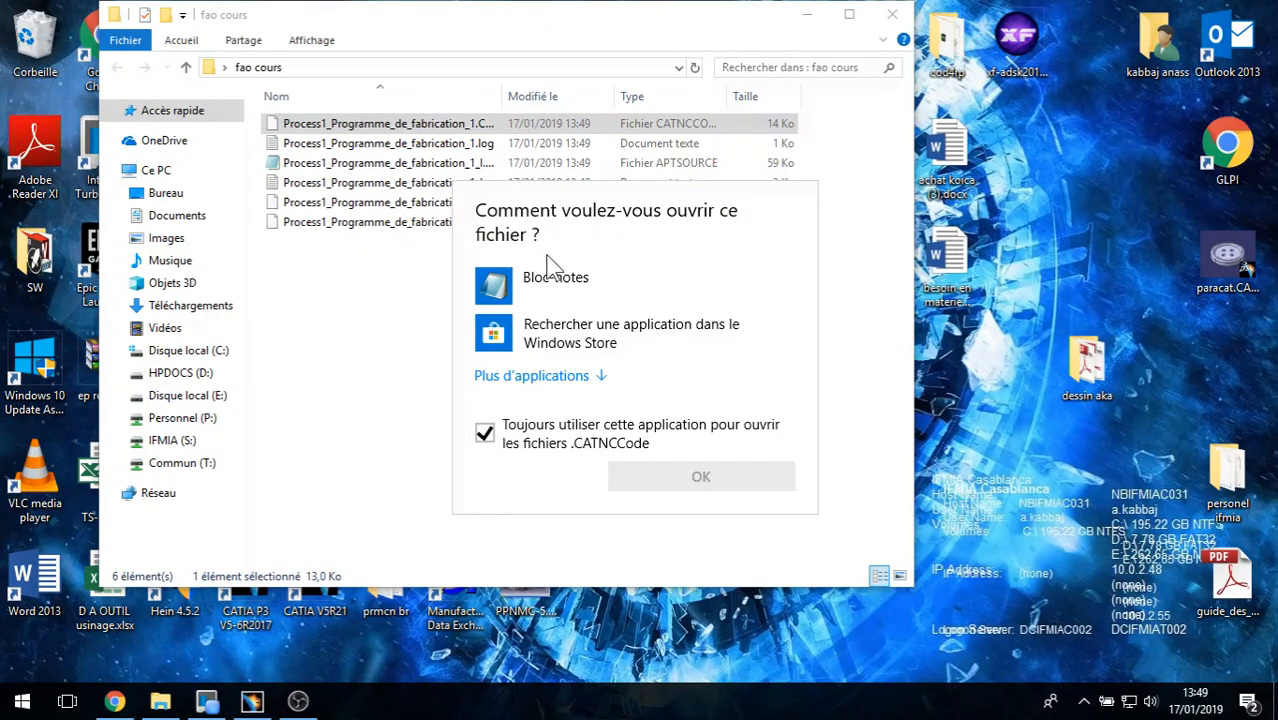
click(540, 282)
click(695, 475)
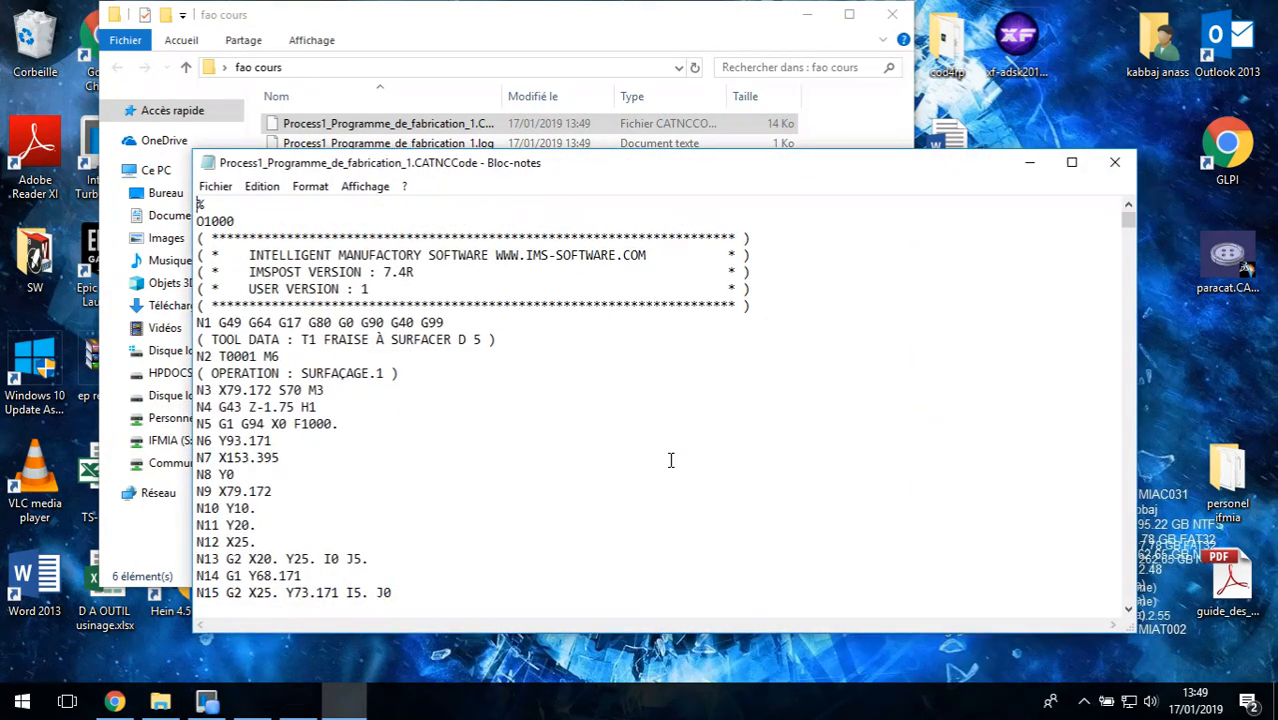
Step: Examine the opening Surfaçage.1 blocks of the NC code, including the N3 to N14 positioning moves and the N5 feed line
scroll(311, 436, down, 2)
drag(222, 288, 354, 479)
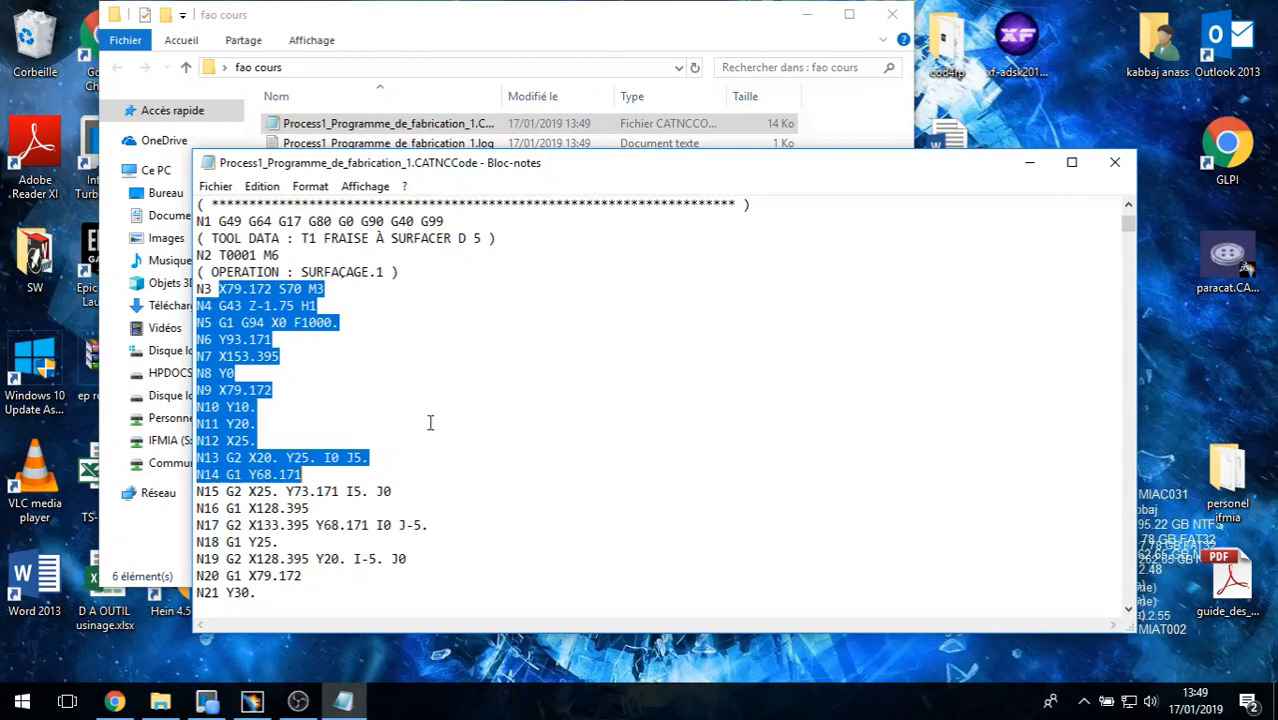
click(437, 404)
drag(213, 290, 347, 446)
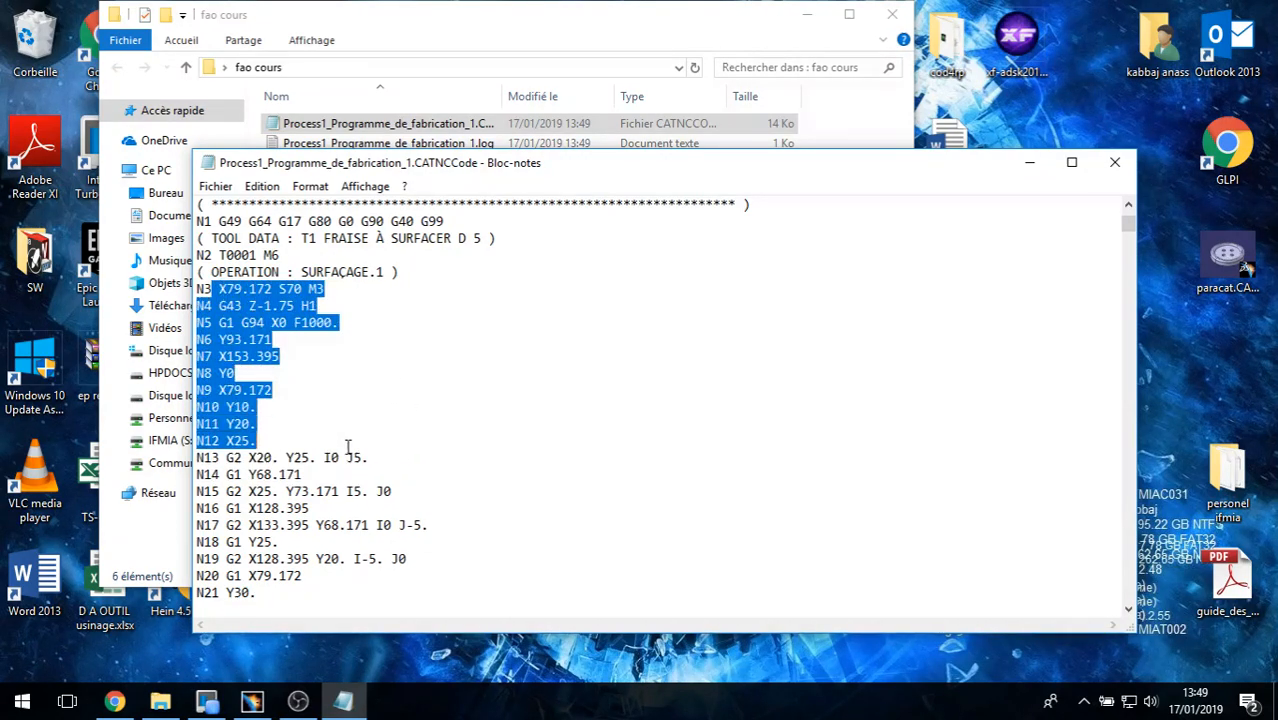
click(340, 404)
drag(221, 322, 321, 326)
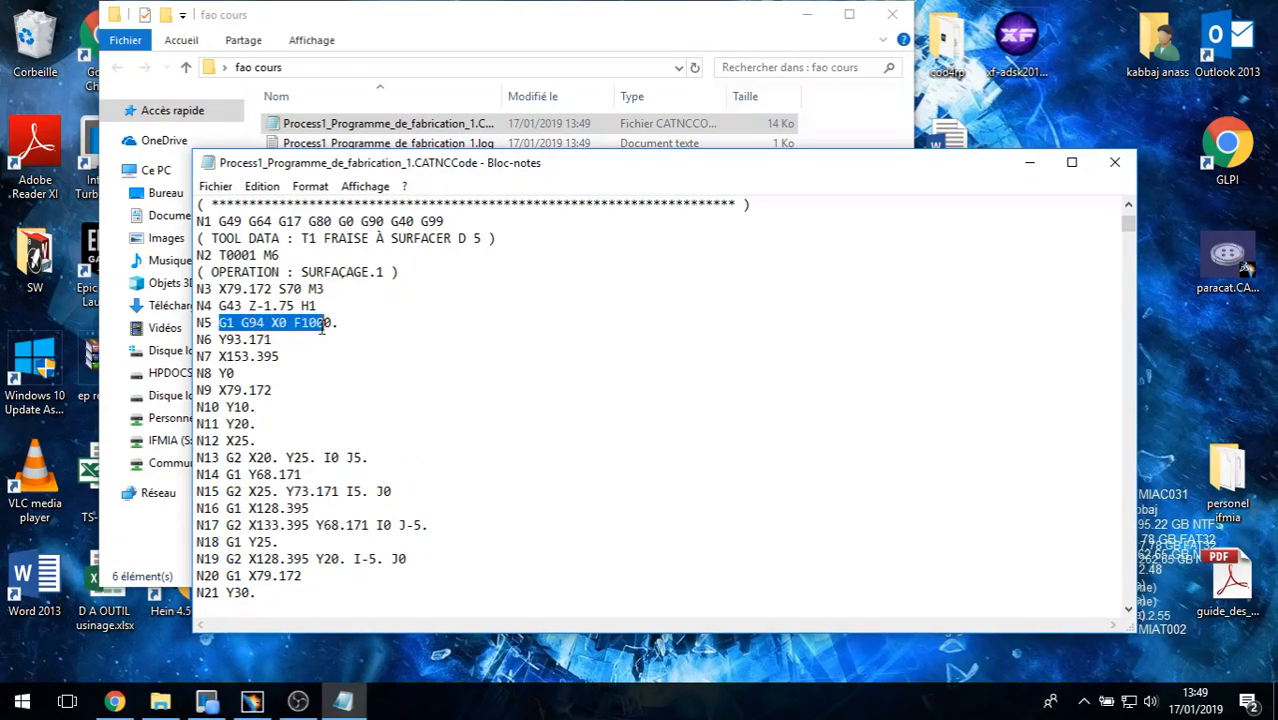
click(336, 366)
scroll(336, 361, down, 1)
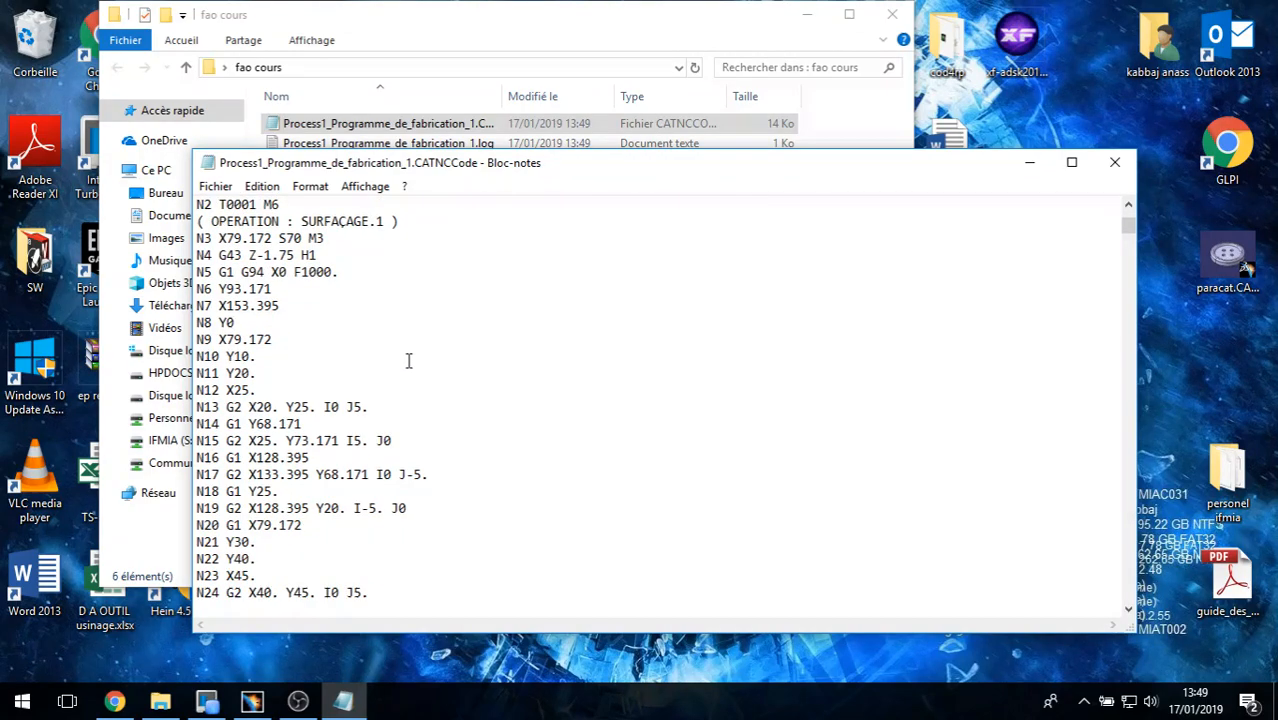
Step: Examine the remaining Surfaçage.1 passes in the NC code down to the T2 tool data and its M6 tool change
scroll(408, 362, down, 7)
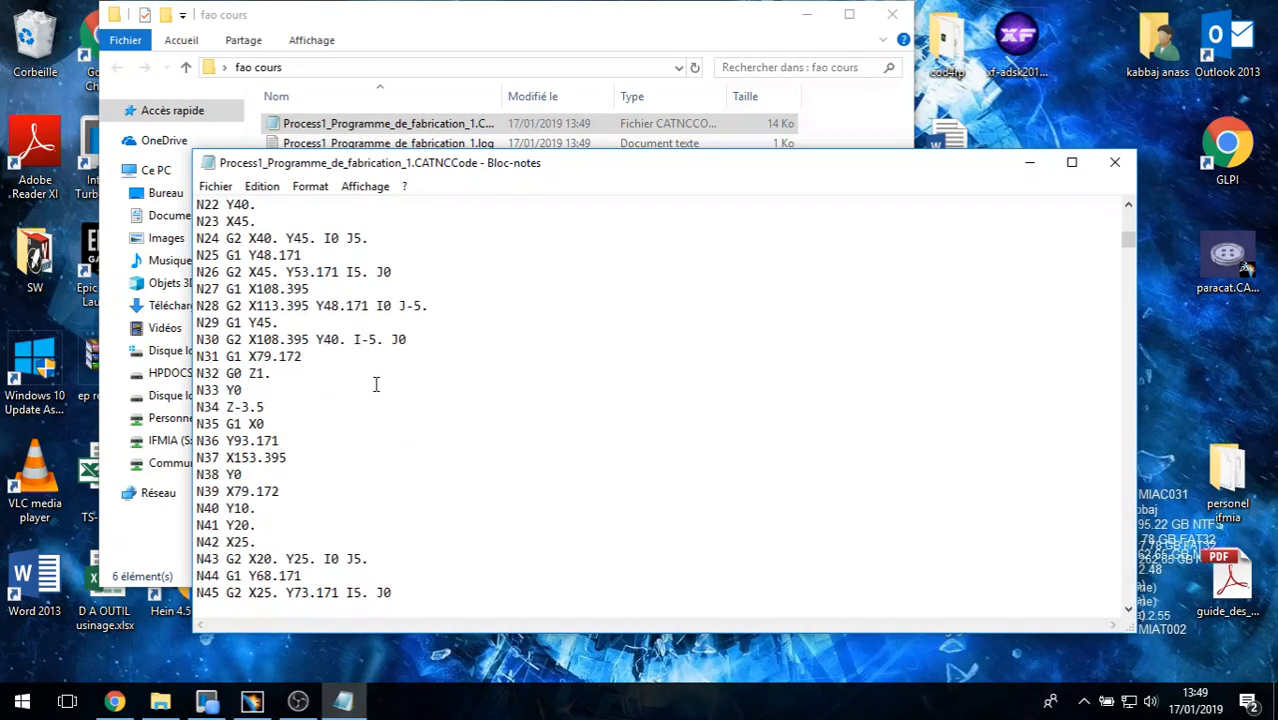
scroll(376, 384, down, 5)
scroll(376, 384, down, 8)
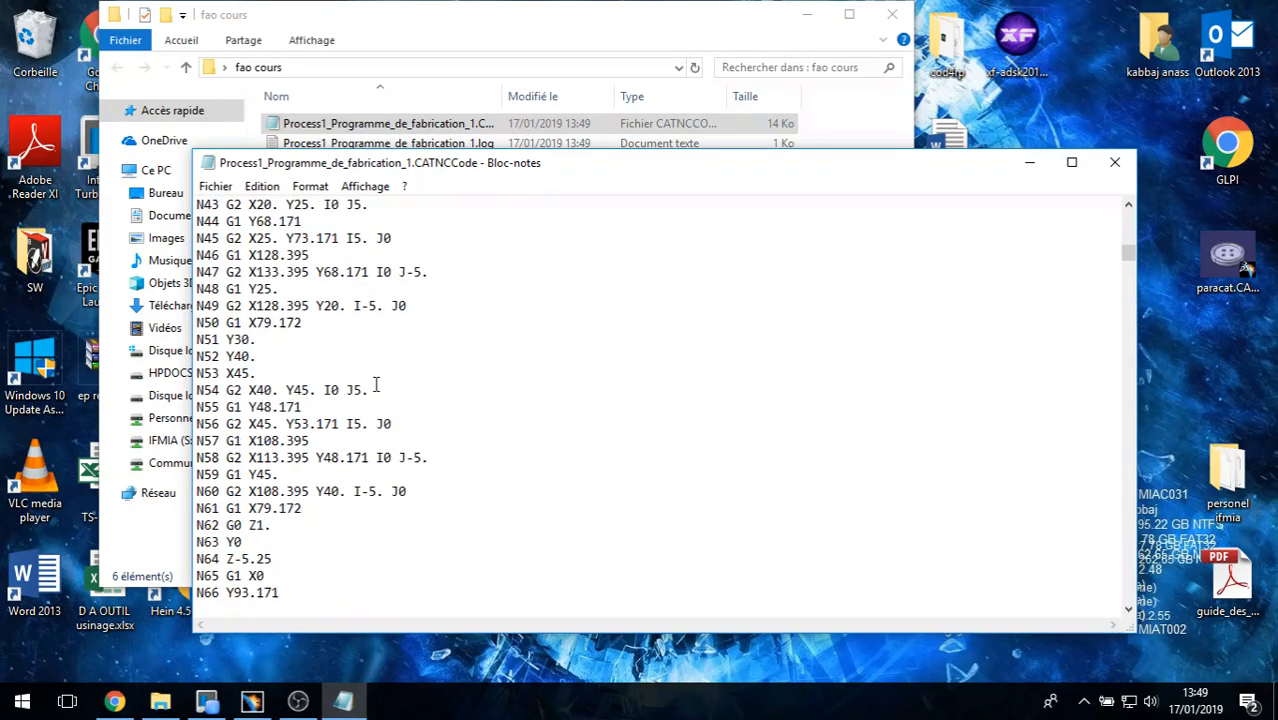
scroll(376, 384, down, 3)
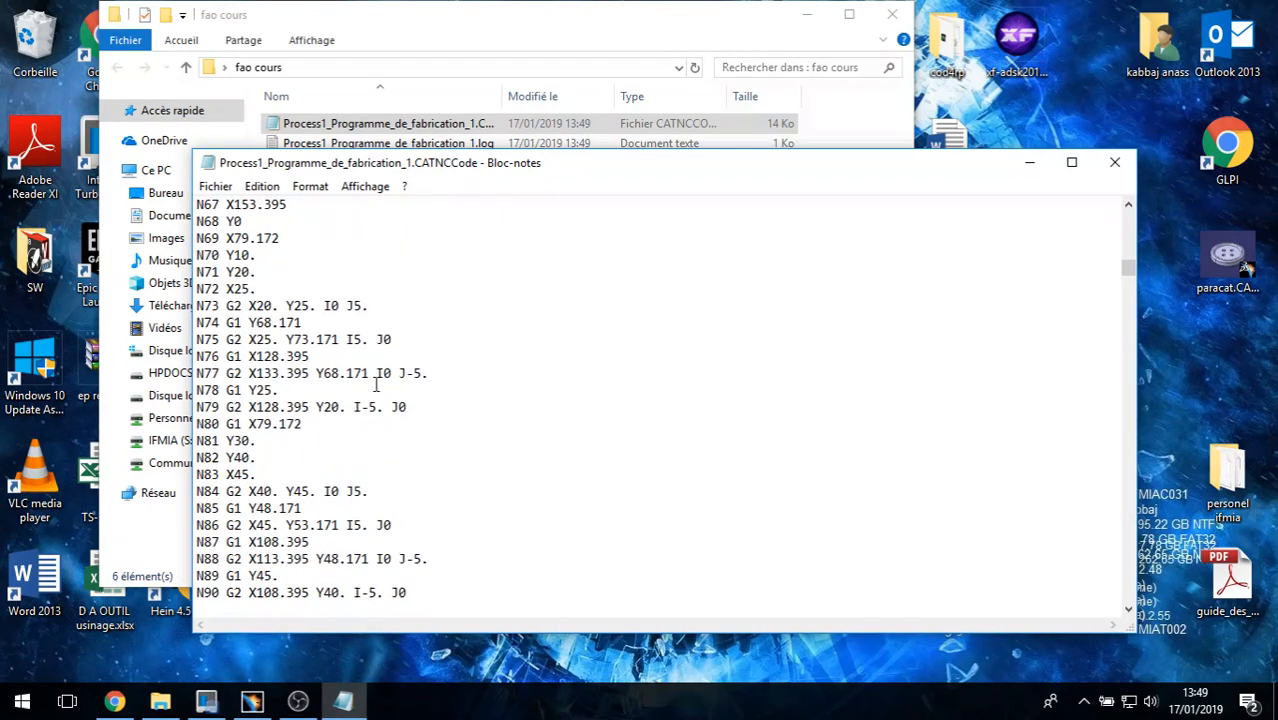
scroll(340, 437, down, 2)
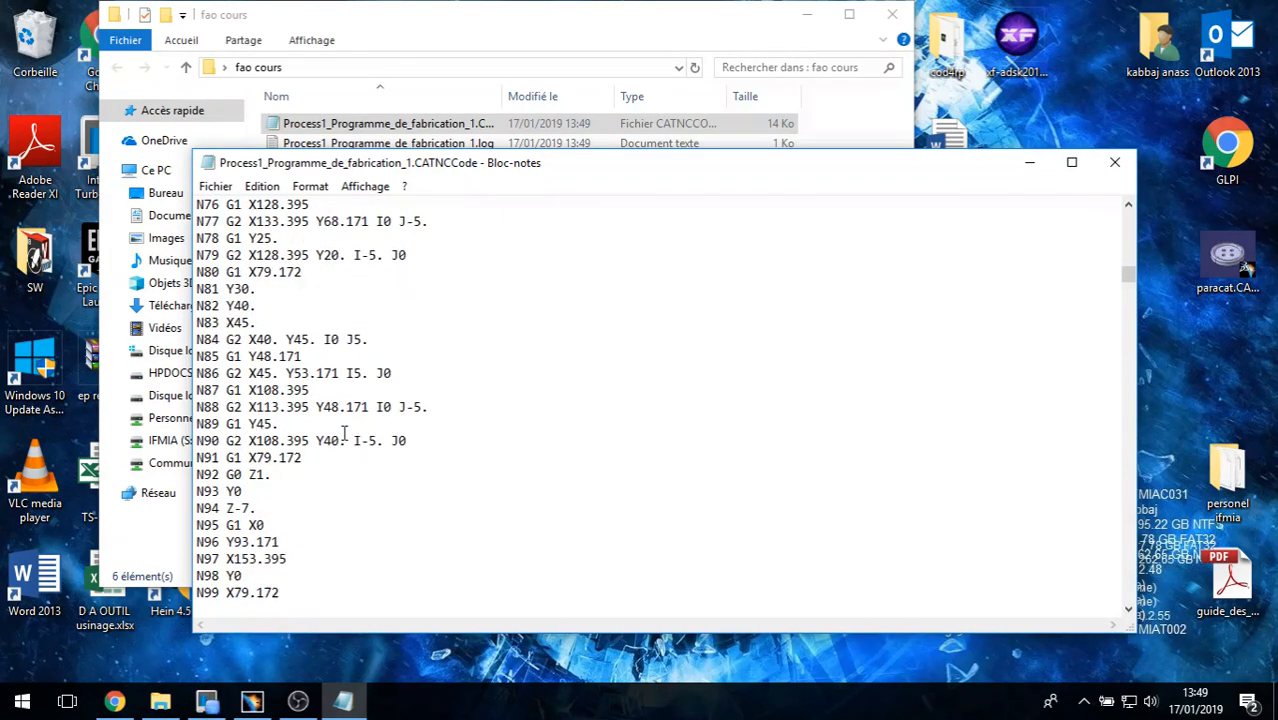
scroll(340, 427, down, 1)
scroll(339, 440, down, 4)
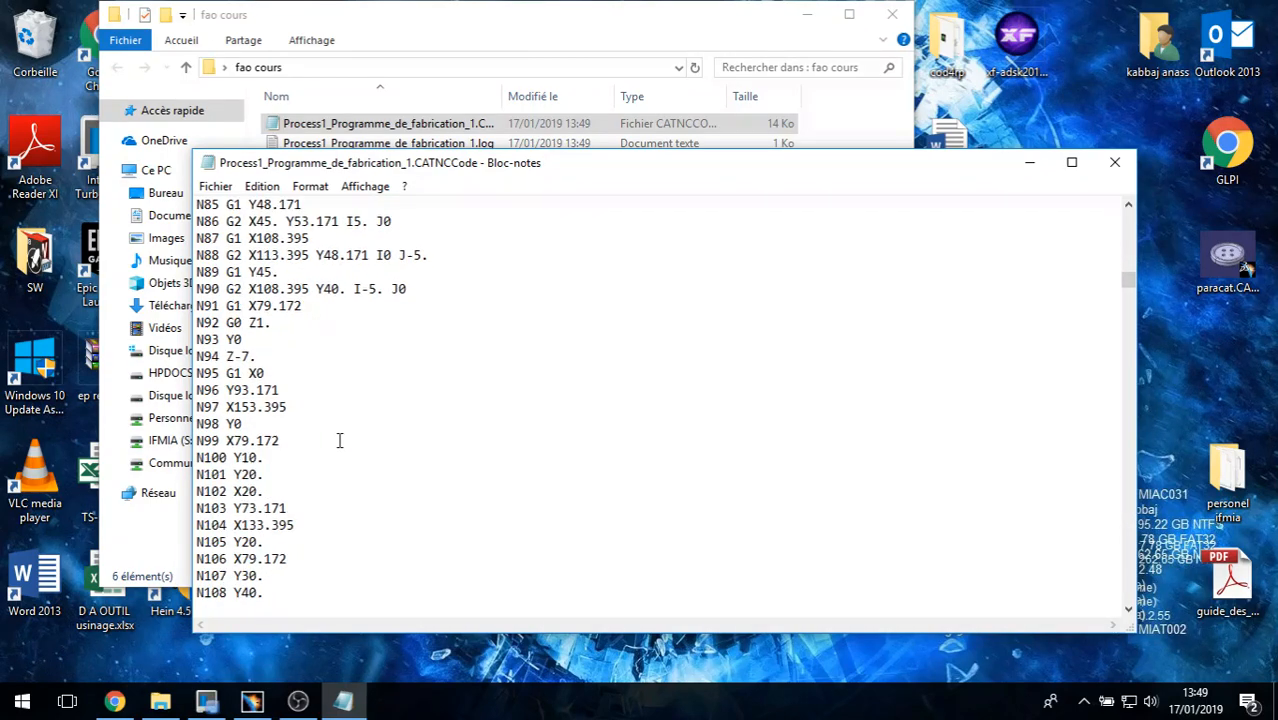
scroll(339, 440, down, 2)
drag(243, 491, 459, 491)
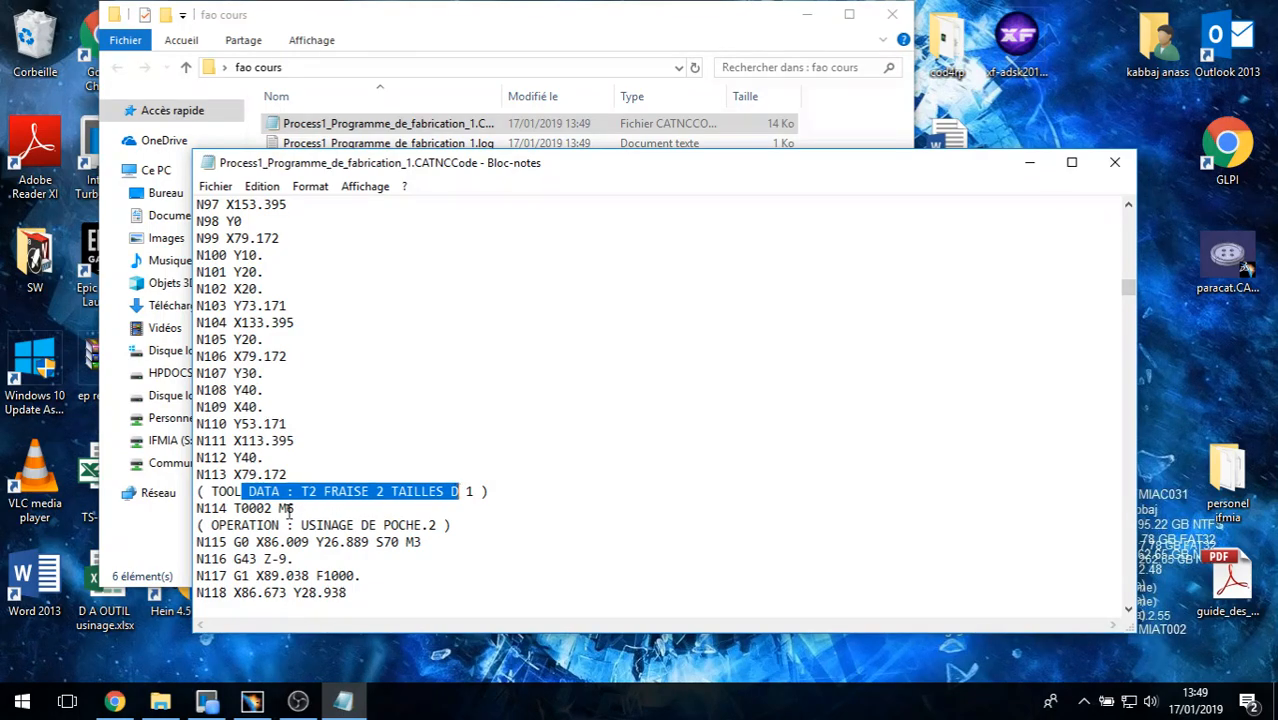
scroll(297, 510, down, 1)
drag(276, 459, 295, 457)
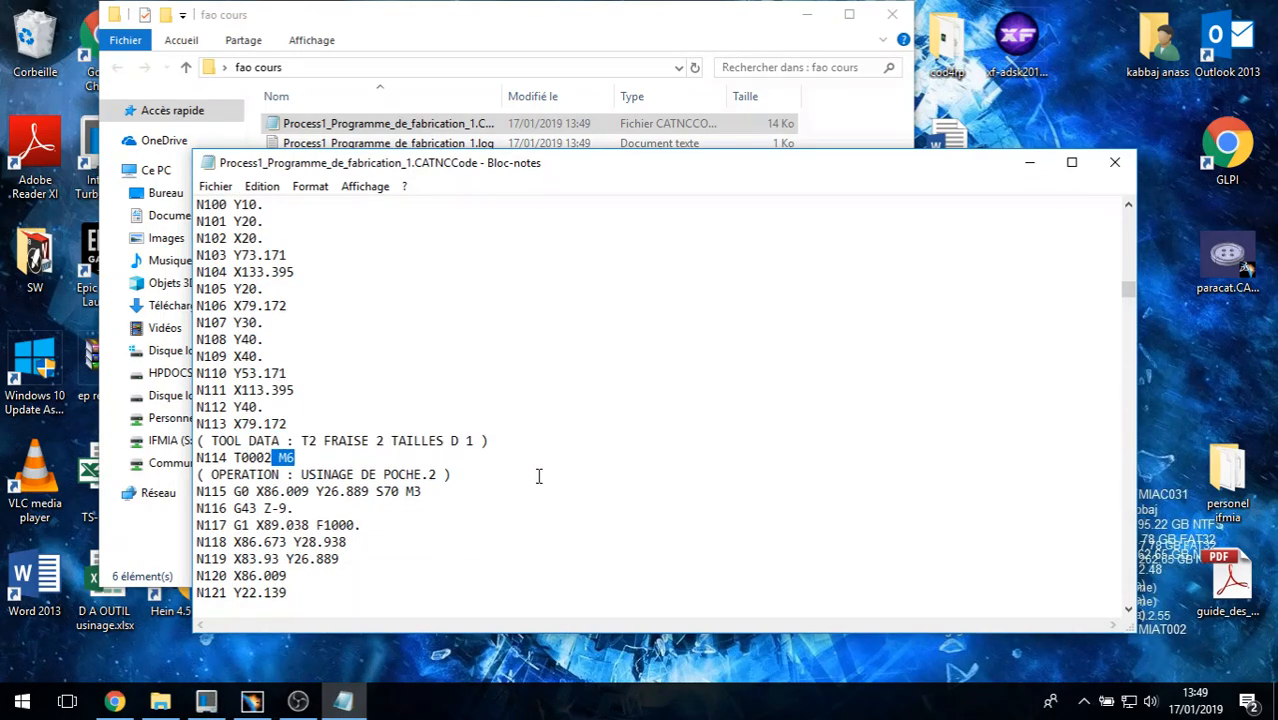
Step: Review the Usinage de poche.2 blocks that follow the tool change, and close the NC code file
scroll(520, 484, down, 1)
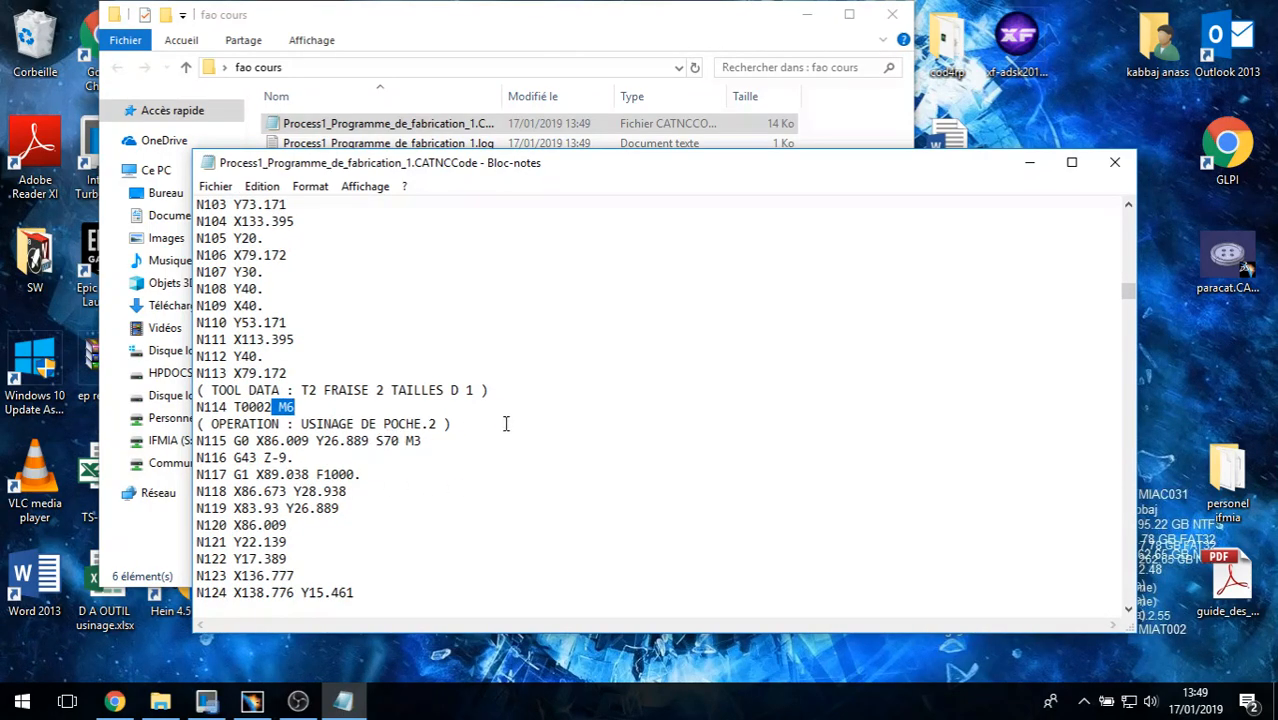
scroll(506, 424, down, 2)
scroll(513, 457, down, 20)
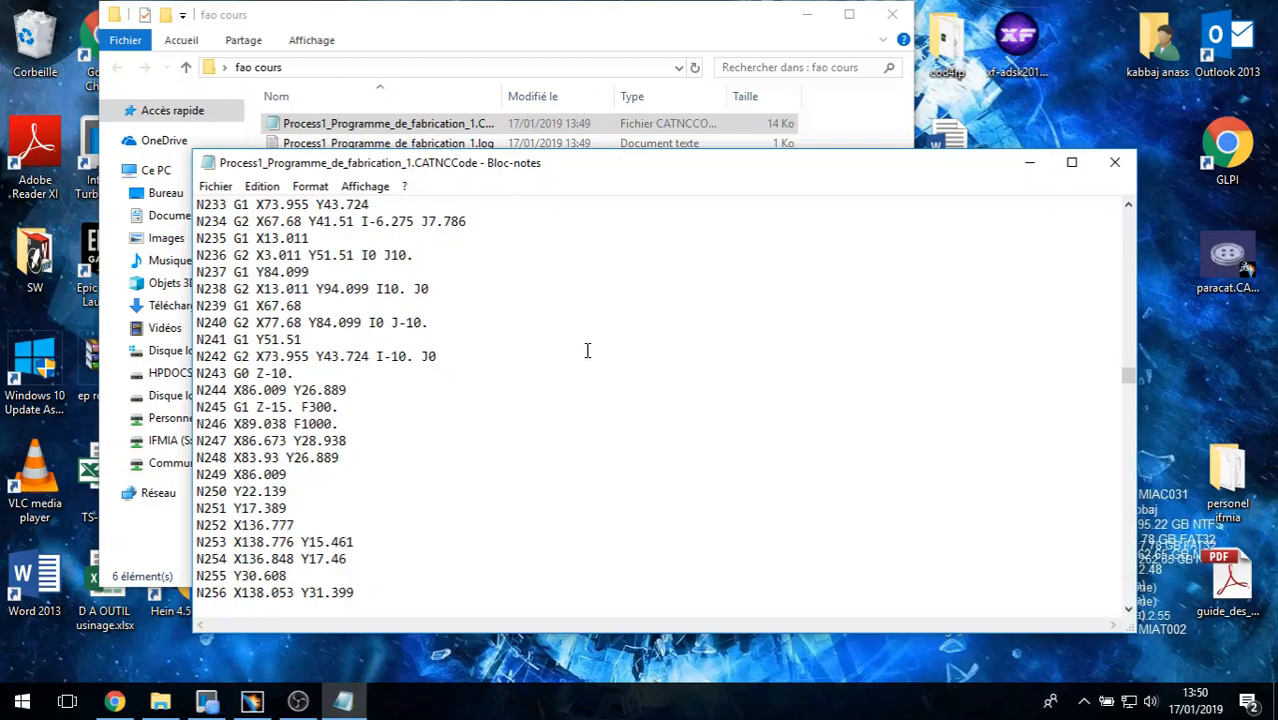
click(1114, 162)
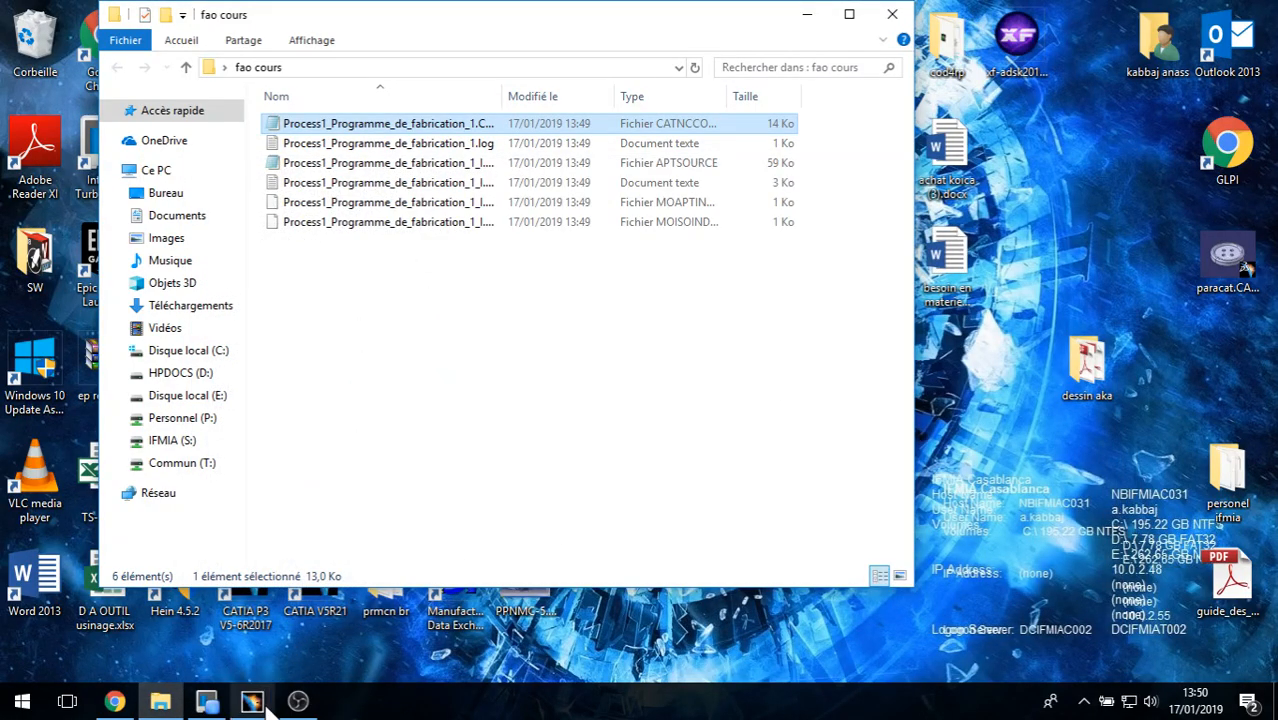
Step: Switch back to CATIA V5 and close the interactive NC output generation dialog
click(252, 700)
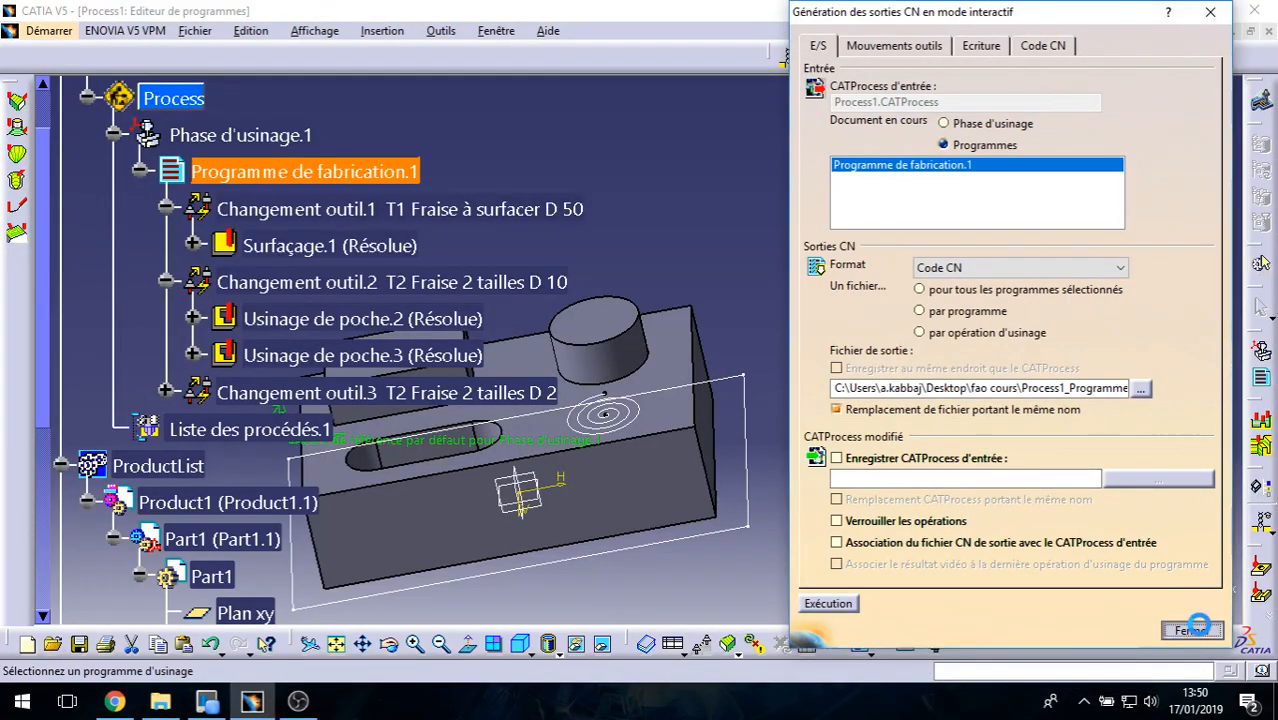
click(1192, 630)
click(910, 369)
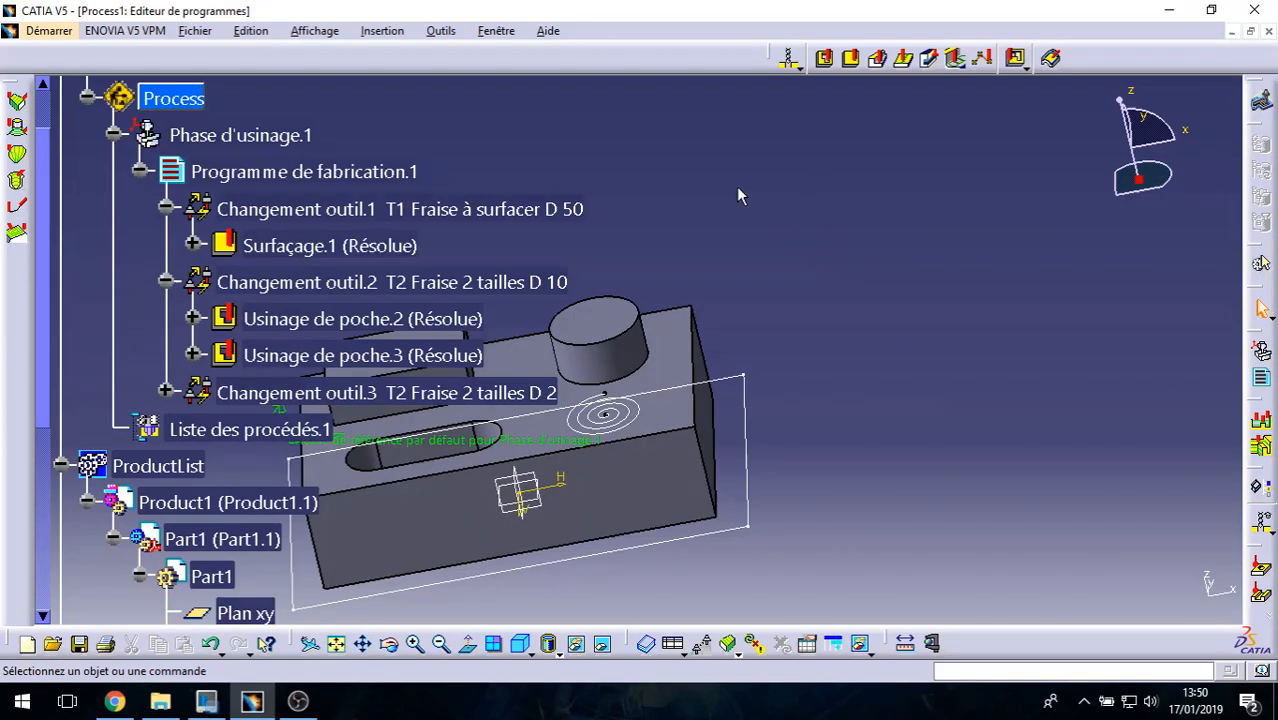
Step: Rearrange the docked machining toolbars so the hidden toolbar containing Générer de la Documentation floats in the work area
drag(1262, 335, 700, 58)
drag(1262, 335, 612, 55)
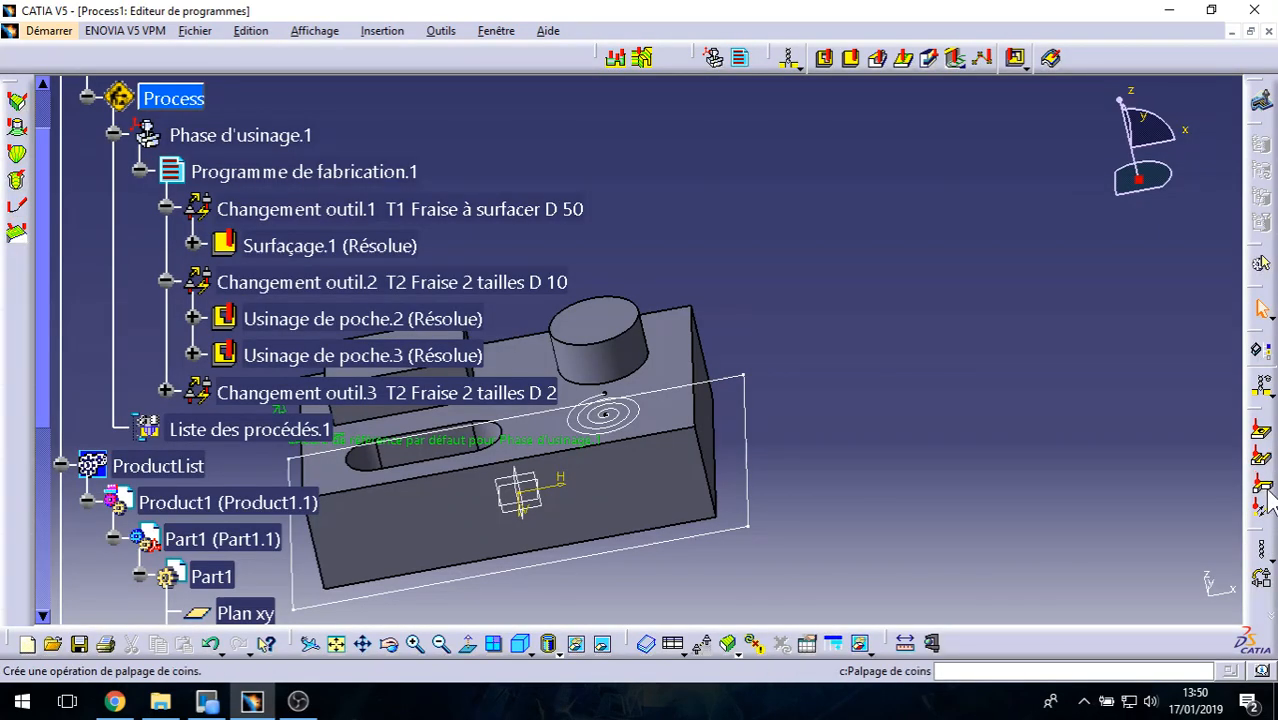
double_click(1263, 424)
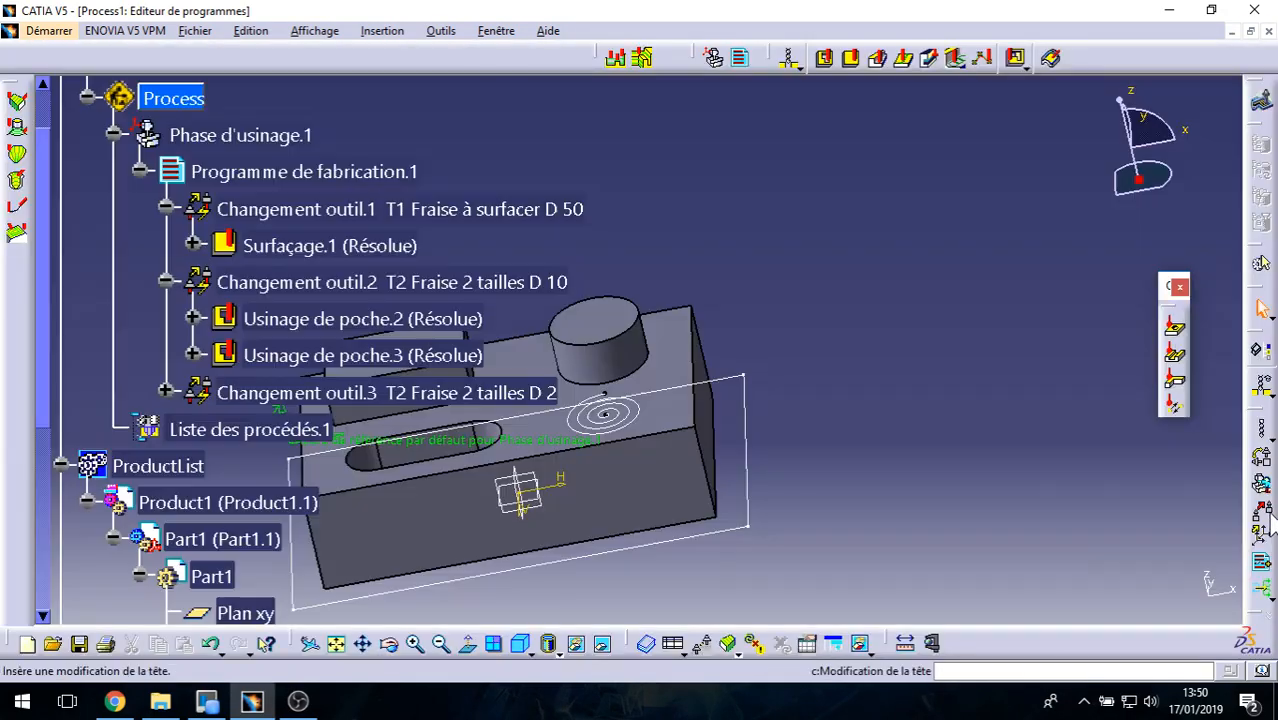
double_click(1263, 424)
drag(1262, 512, 1055, 337)
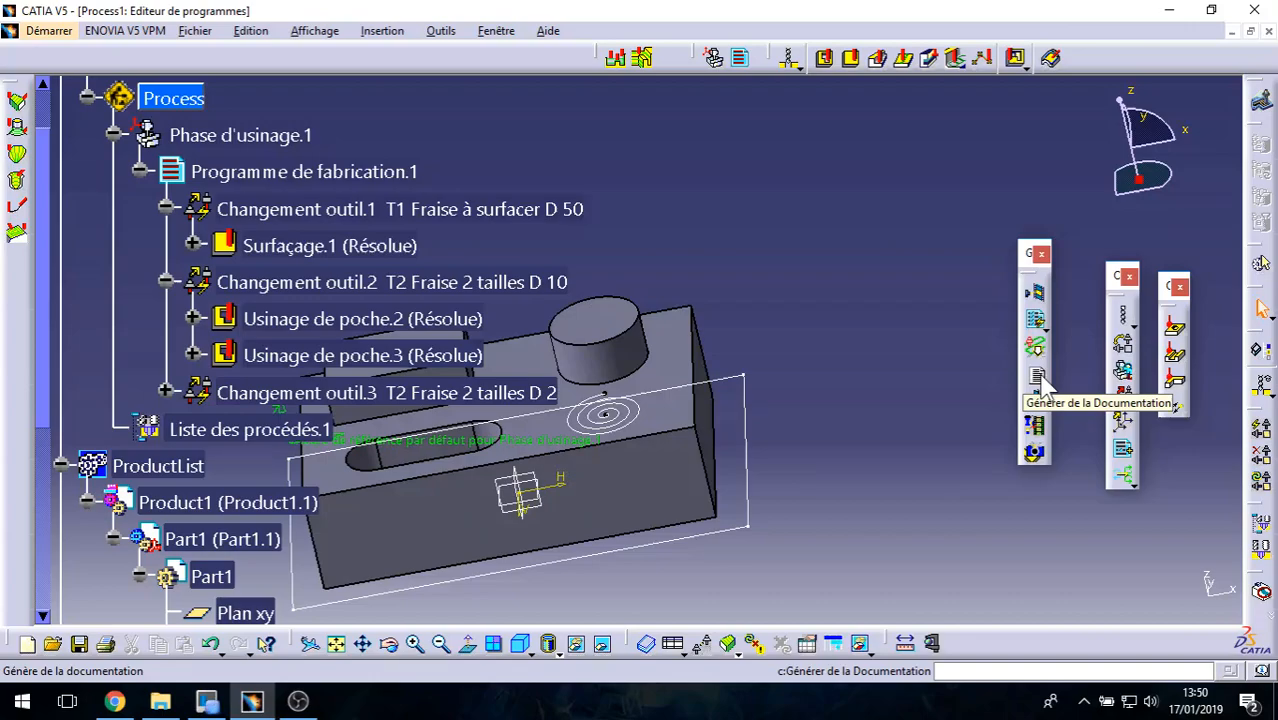
Step: Start Générer de la Documentation and set its output to a web file named rgj in the desktop's fao cours folder
click(1038, 380)
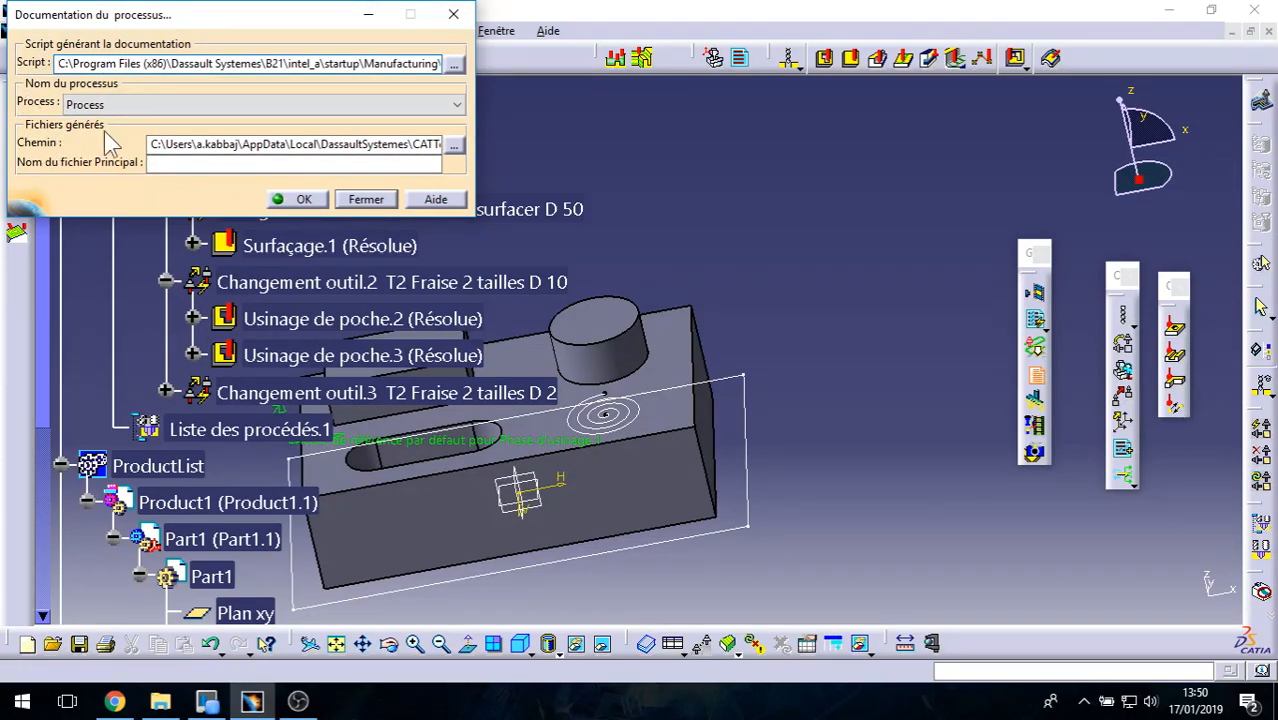
click(454, 146)
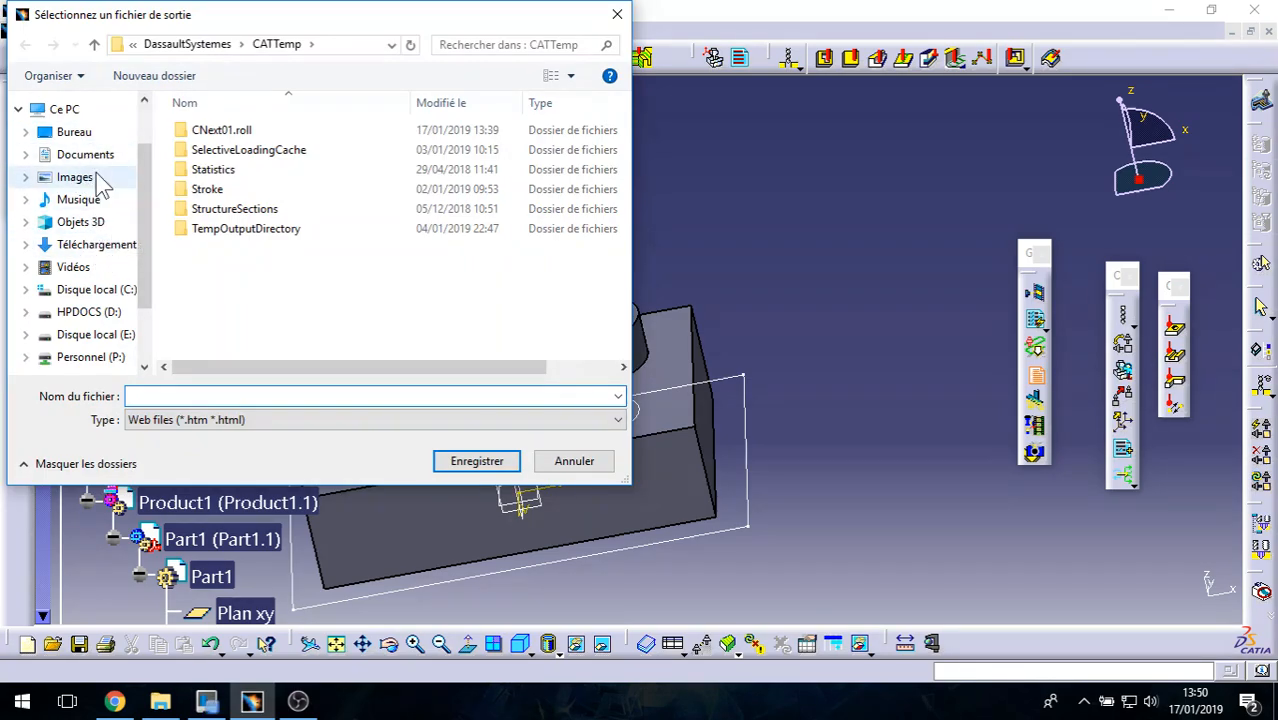
scroll(148, 225, up, 1)
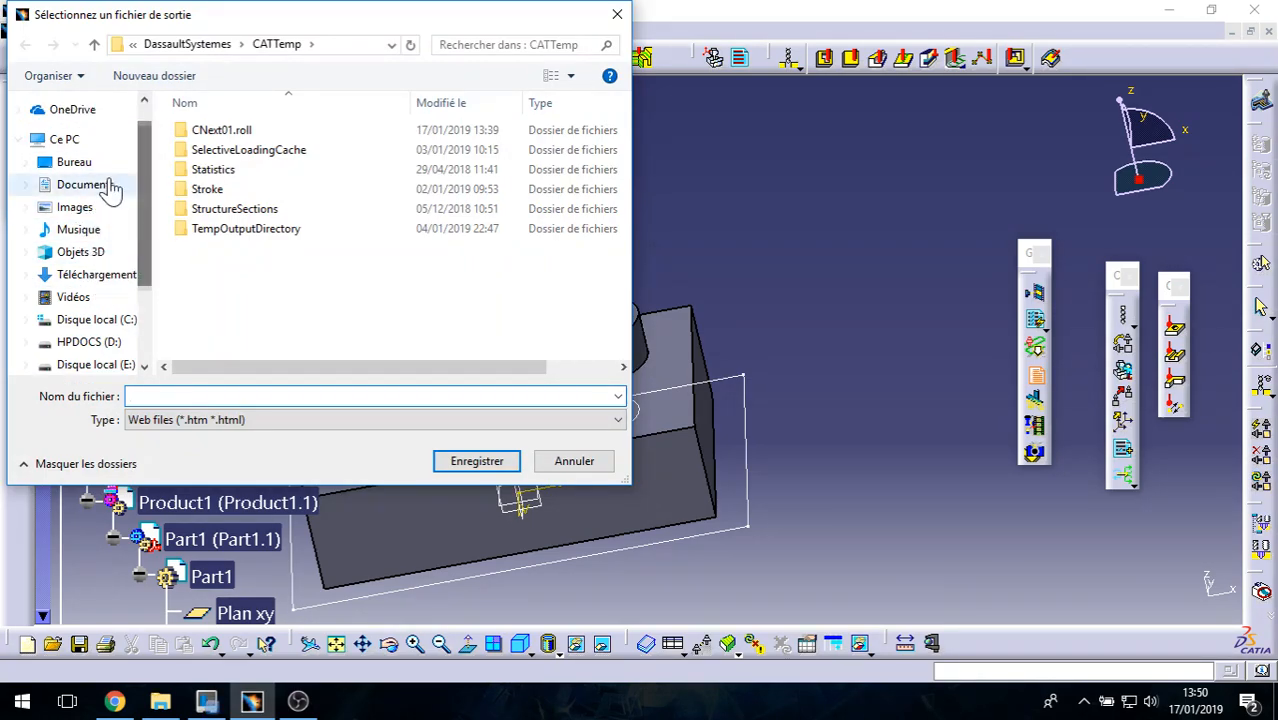
click(74, 162)
scroll(336, 214, down, 1)
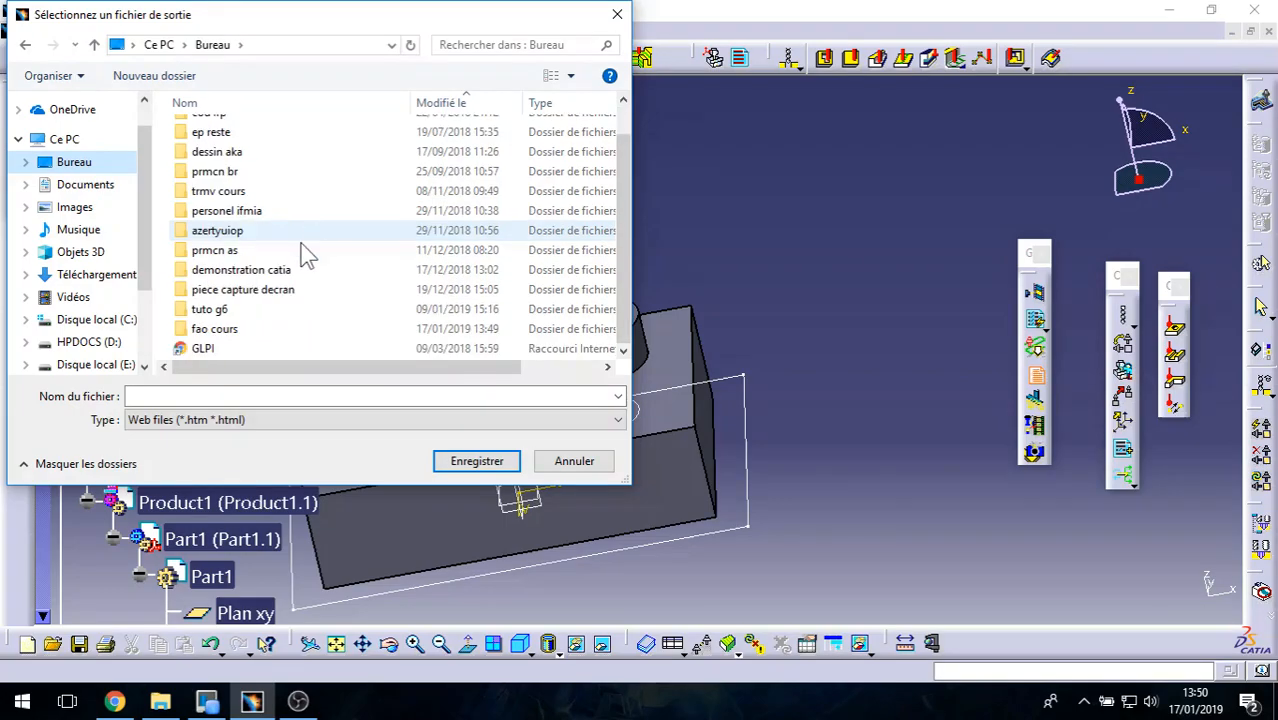
click(245, 332)
double_click(230, 335)
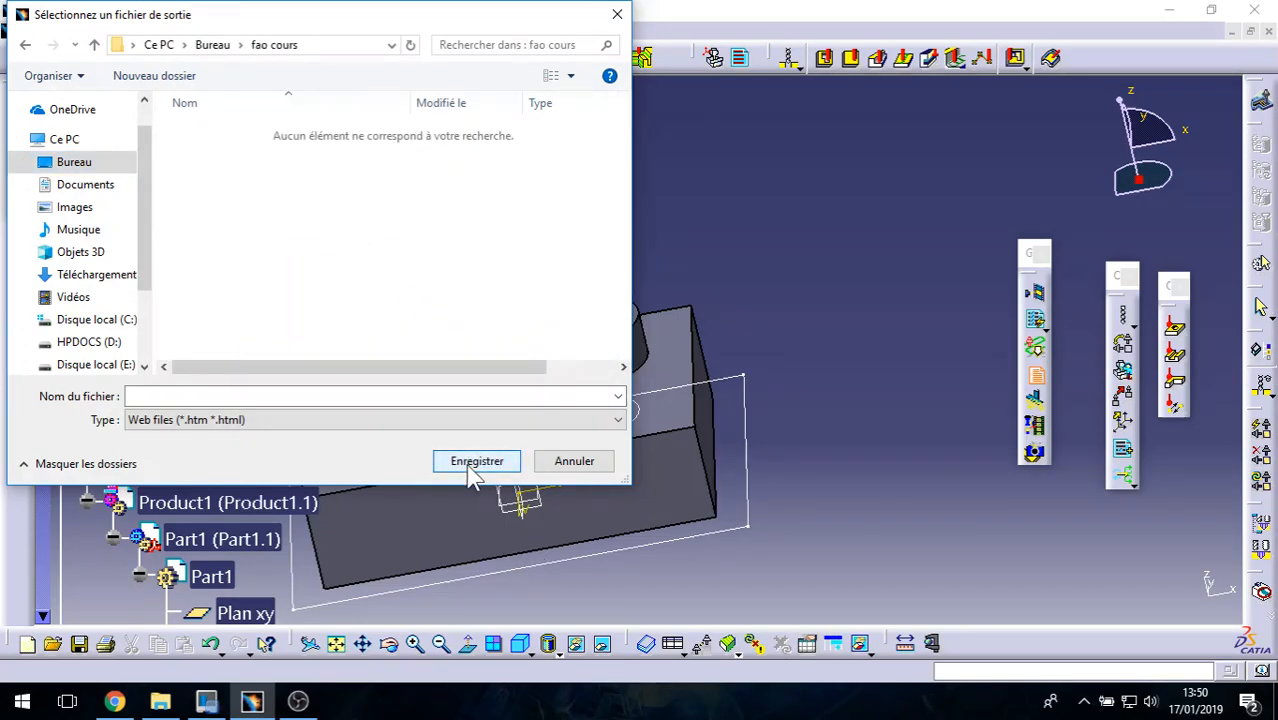
click(248, 394)
text(rgj)
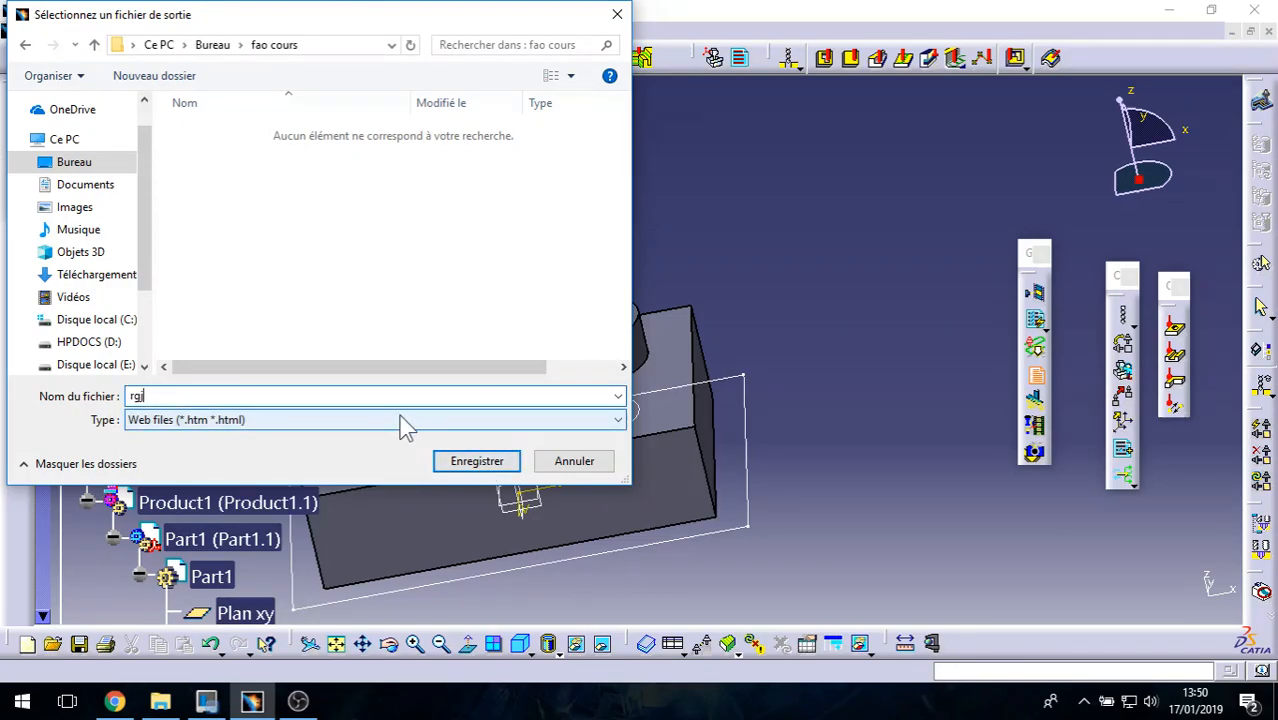
click(468, 464)
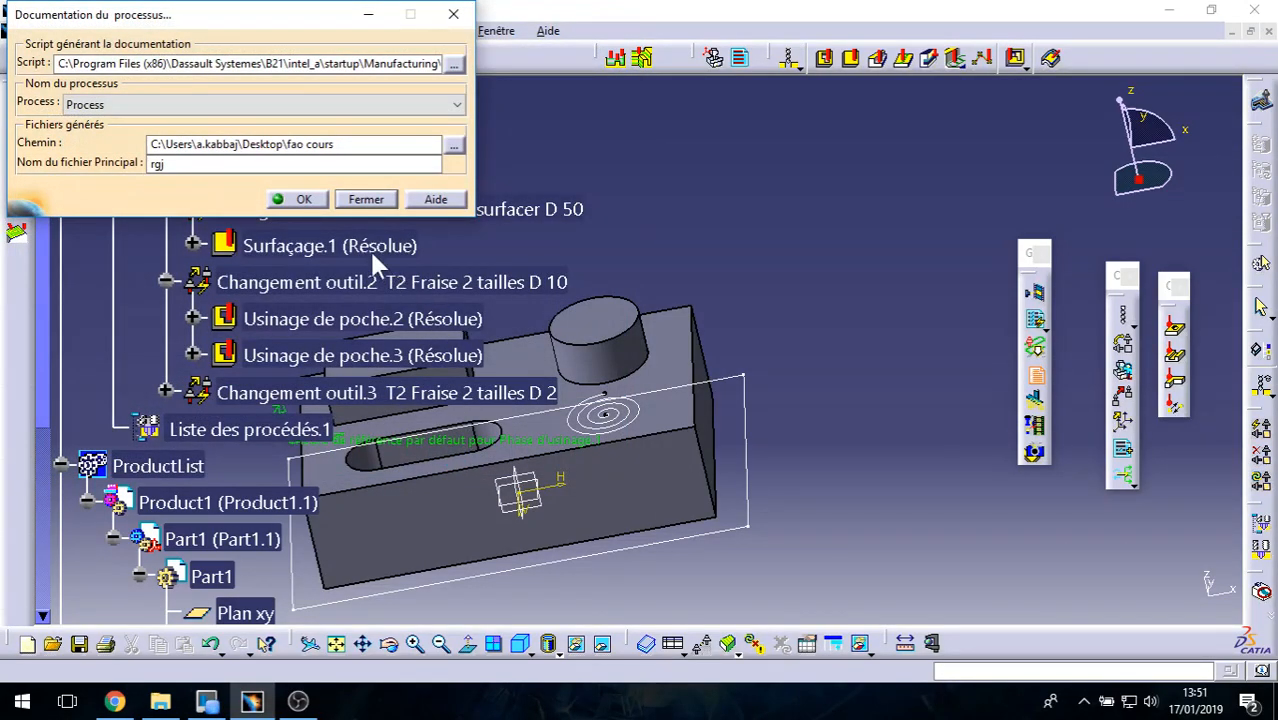
Step: Generate the process documentation, accept opening the rgj.html document, and minimise the browser window
click(312, 200)
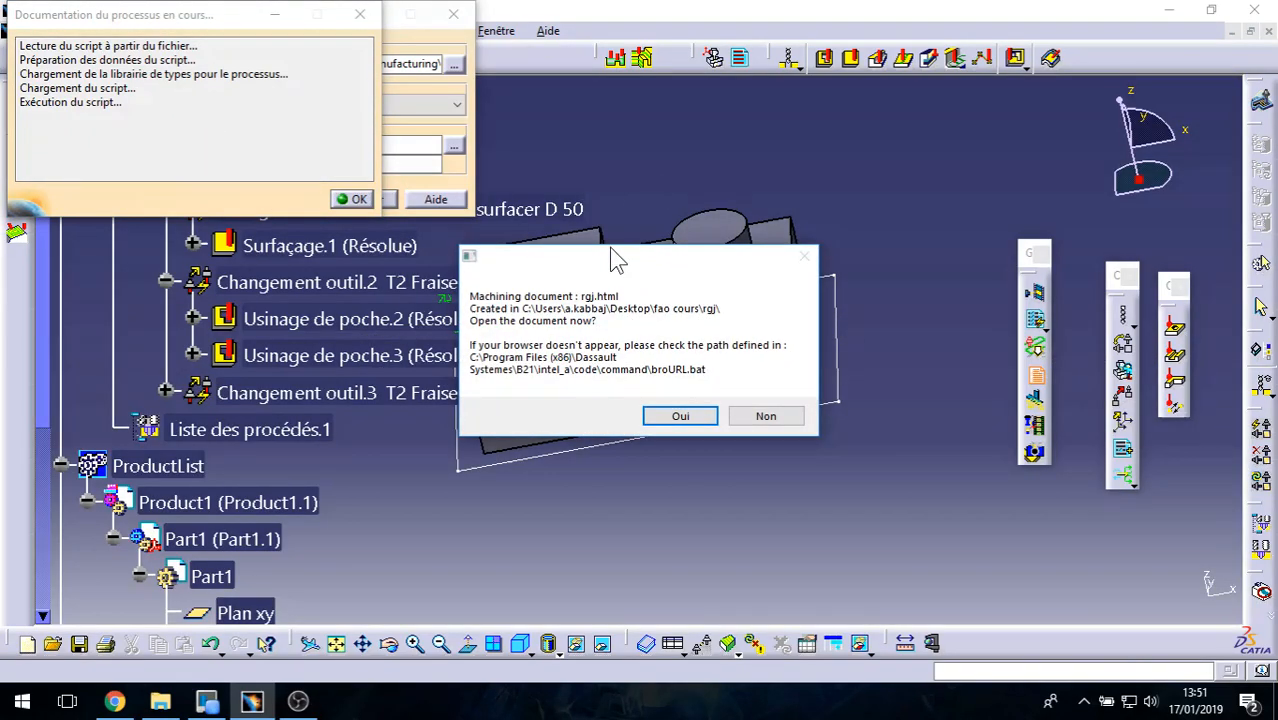
click(680, 416)
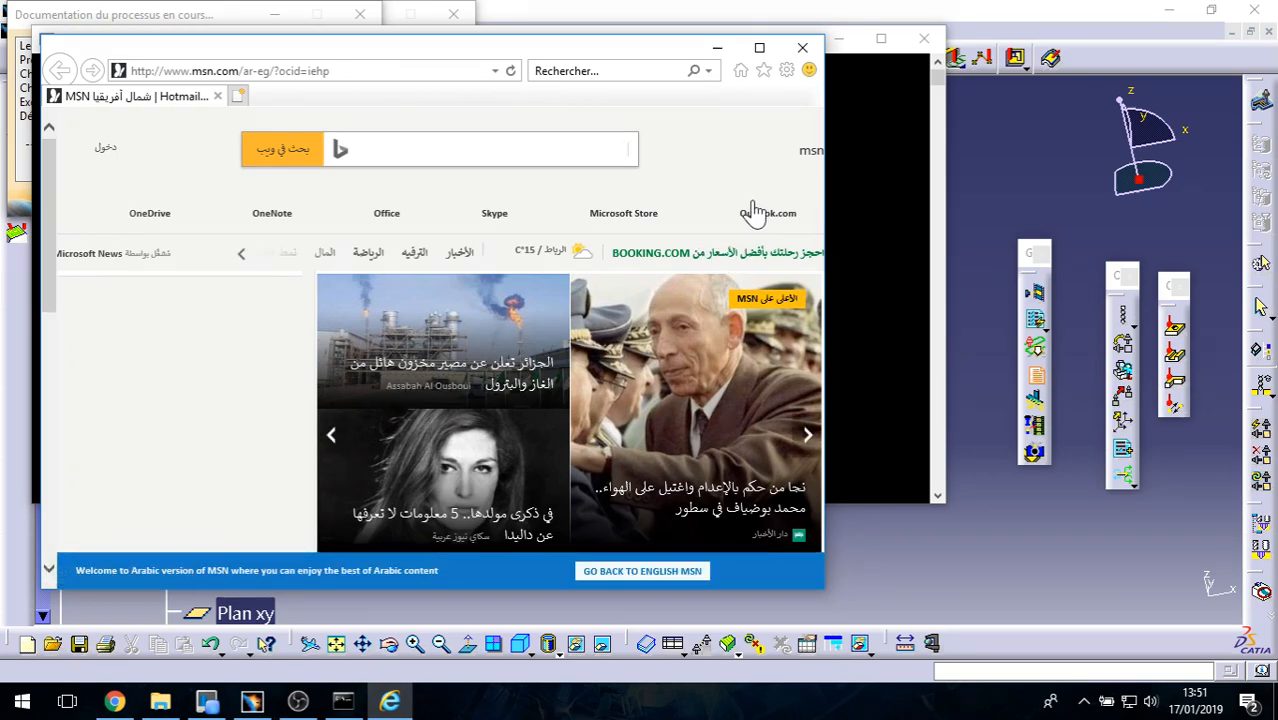
mouse_move(760, 213)
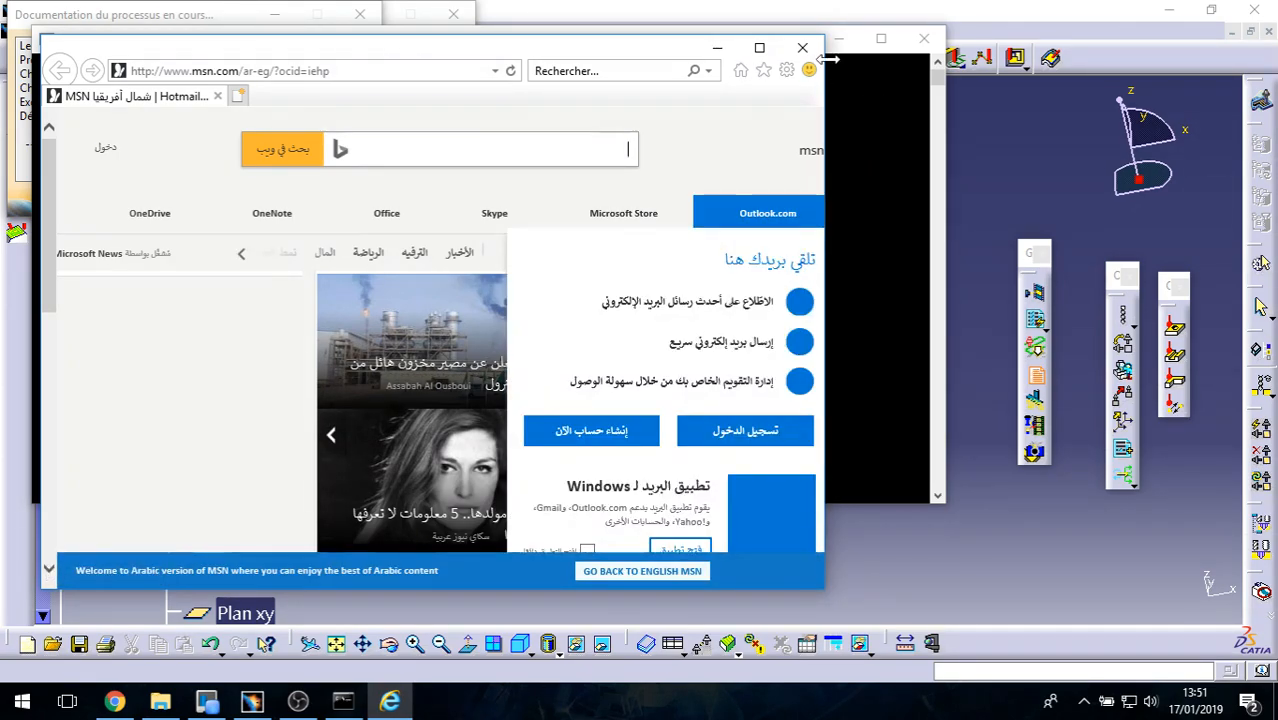
click(717, 47)
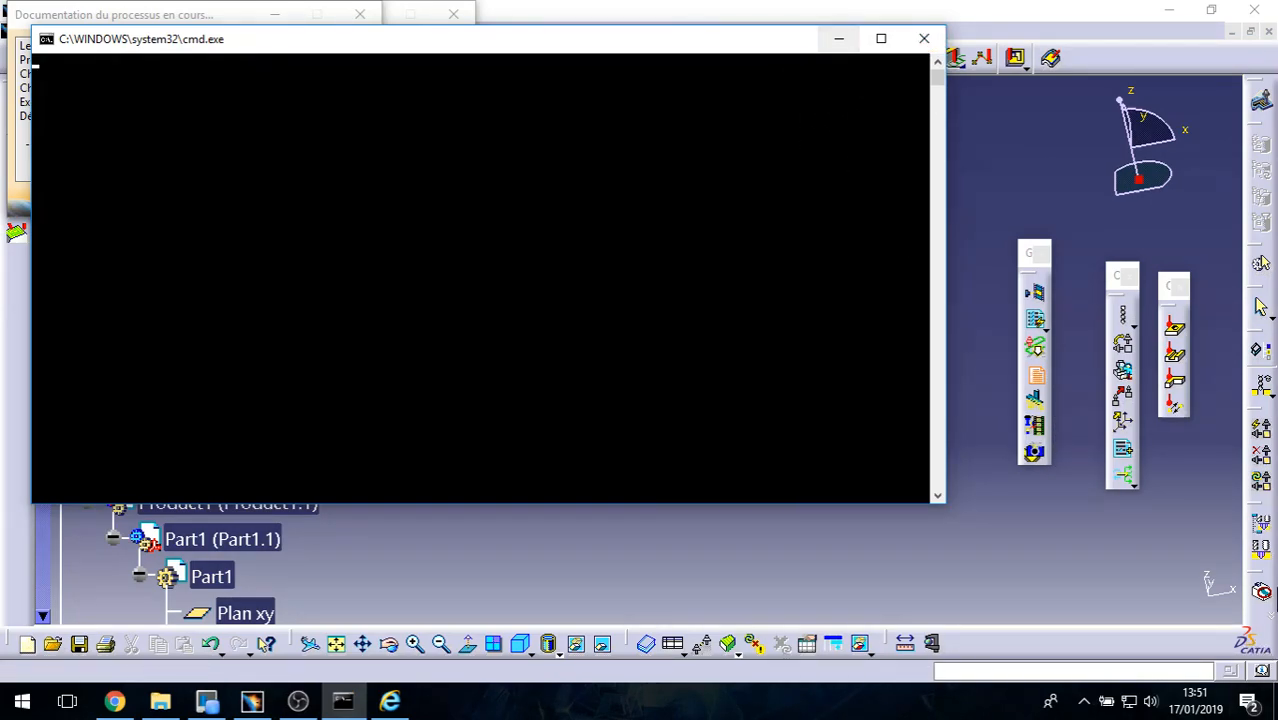
Step: Switch to the fao cours folder in the file explorer and open its rgj documentation folder
click(1275, 702)
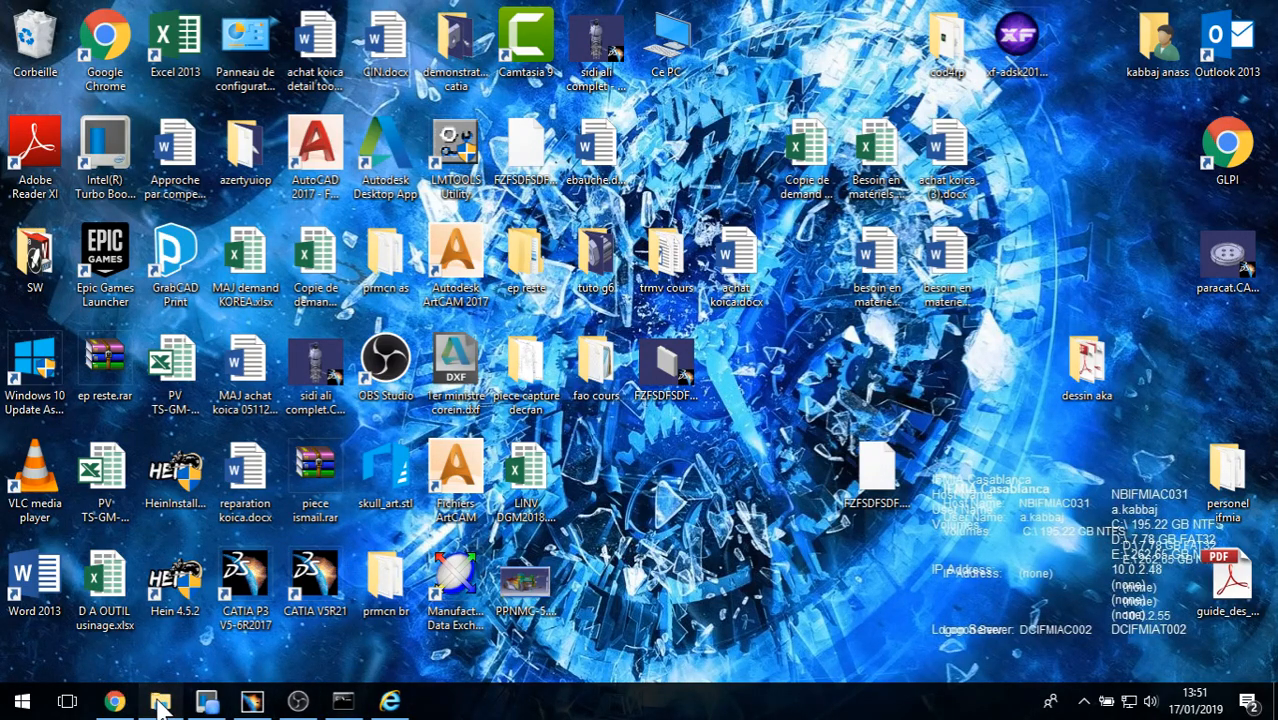
click(160, 703)
double_click(290, 125)
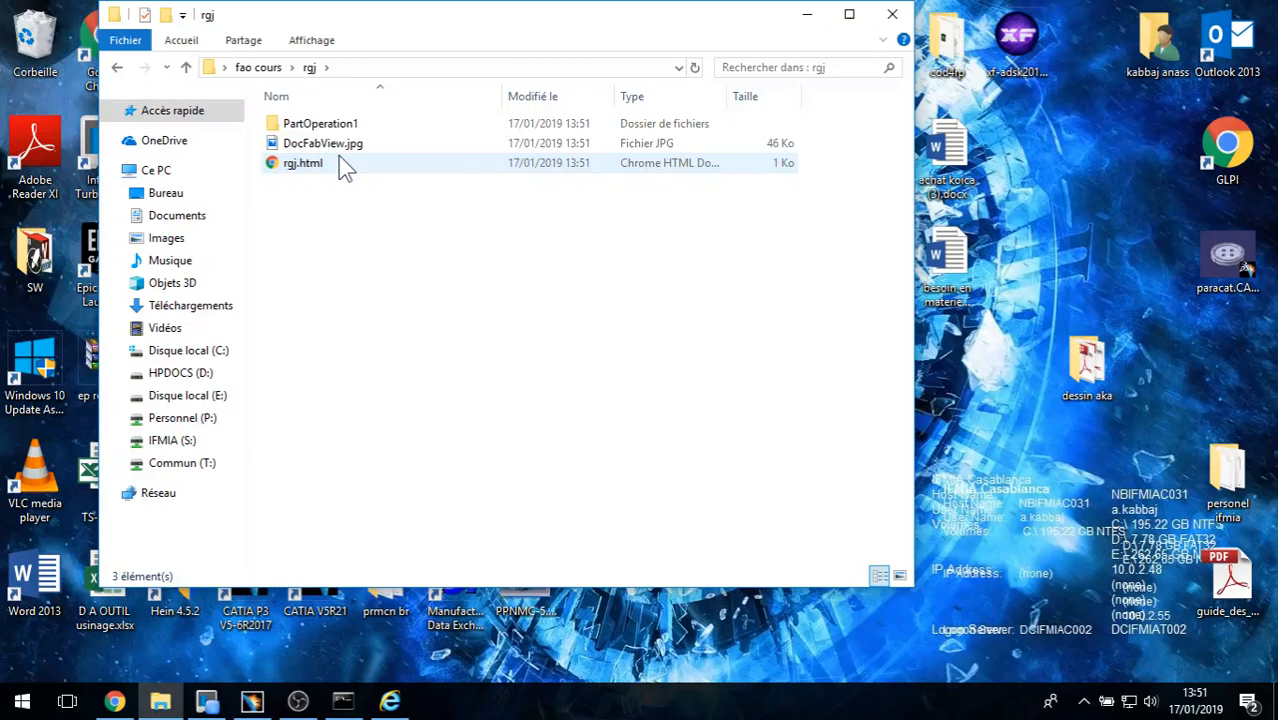
Step: Open rgj.html in the browser, review its cover page, and follow its Phase d'usinage.1 part operation link to check the machine name
double_click(310, 168)
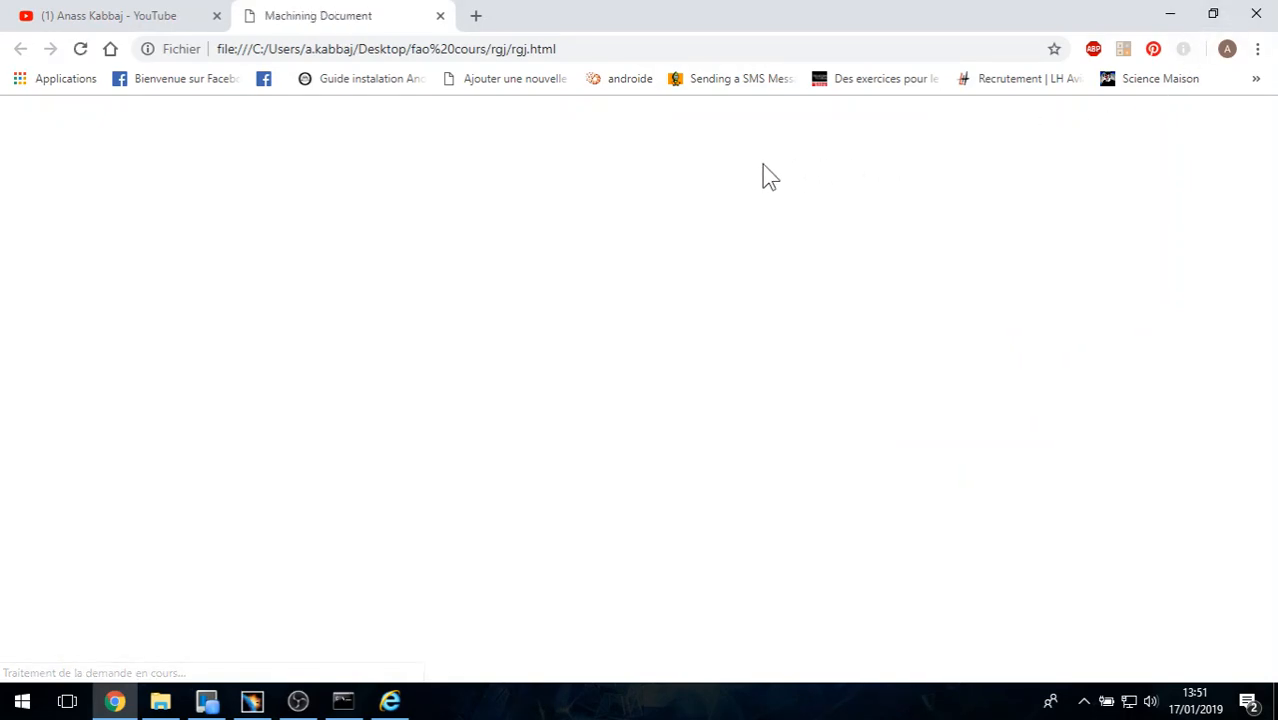
scroll(707, 400, down, 3)
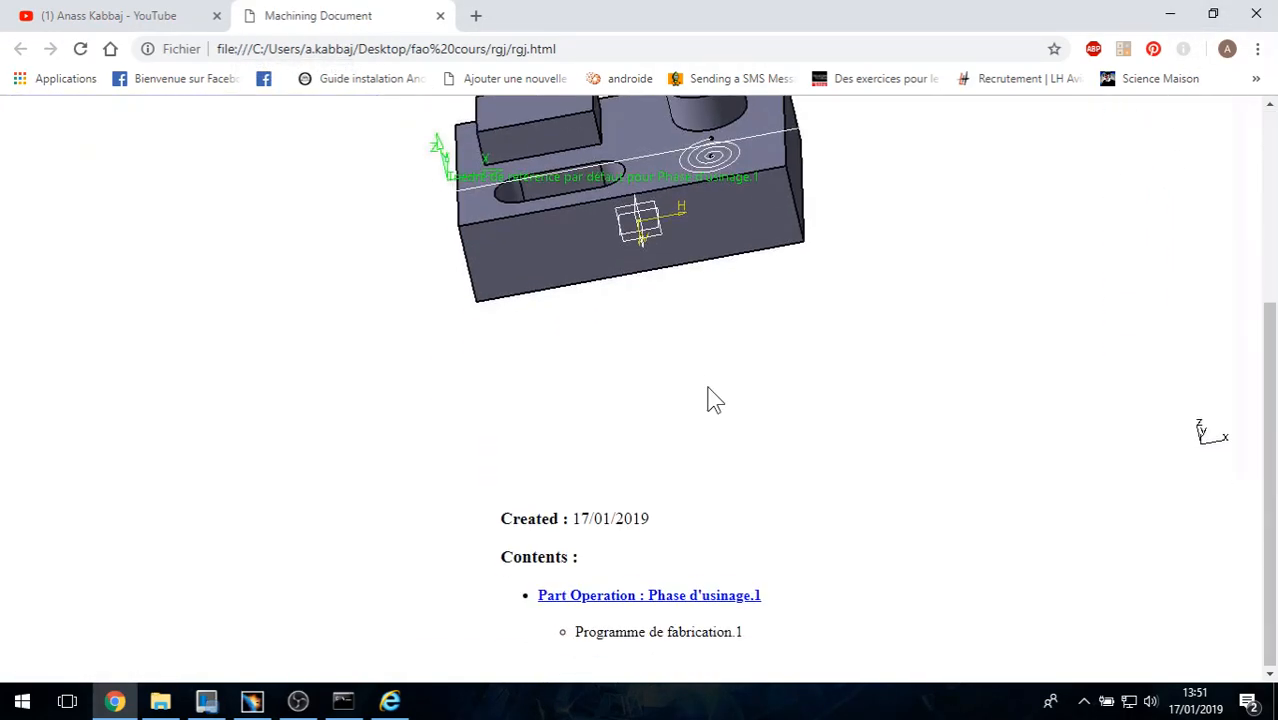
scroll(668, 200, up, 2)
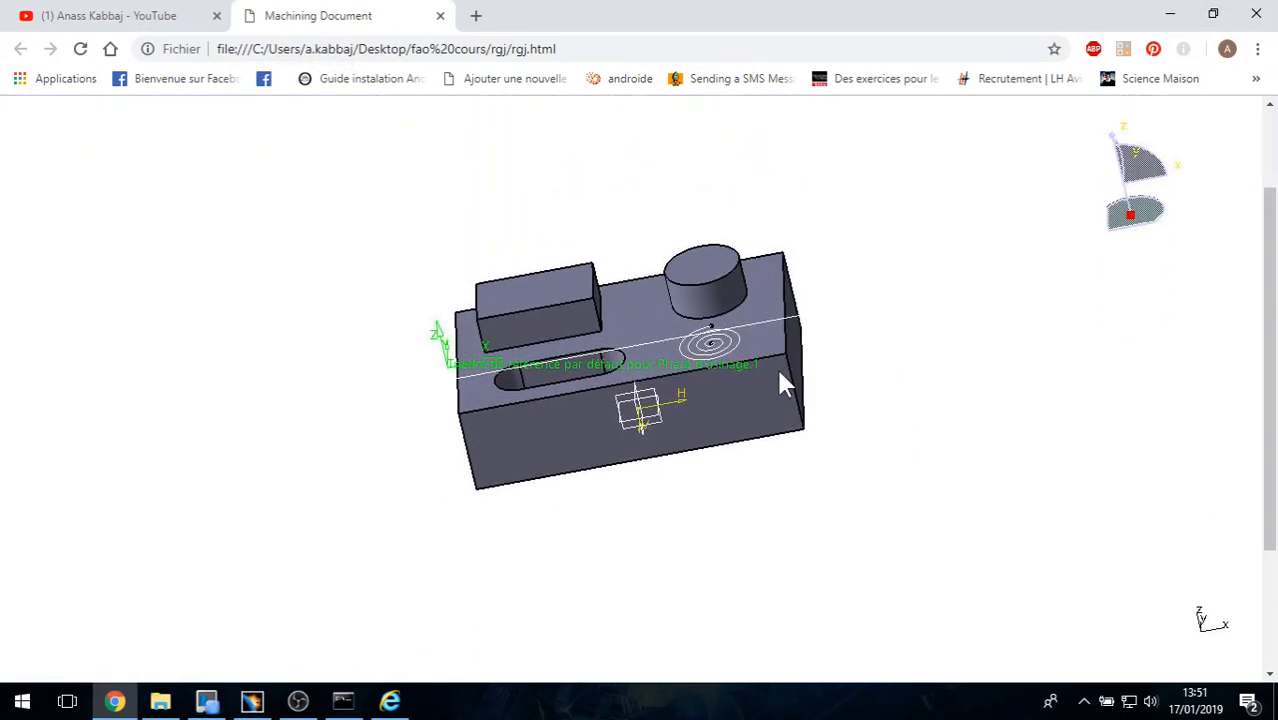
scroll(770, 400, down, 2)
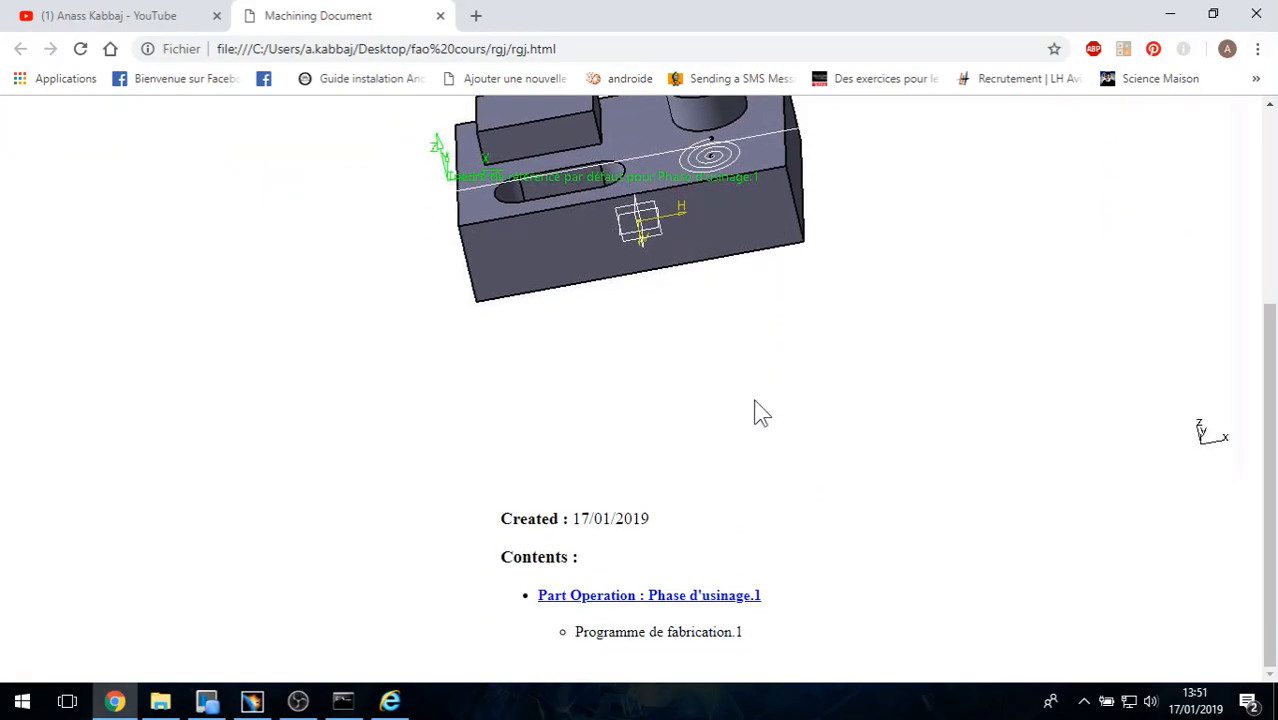
click(663, 598)
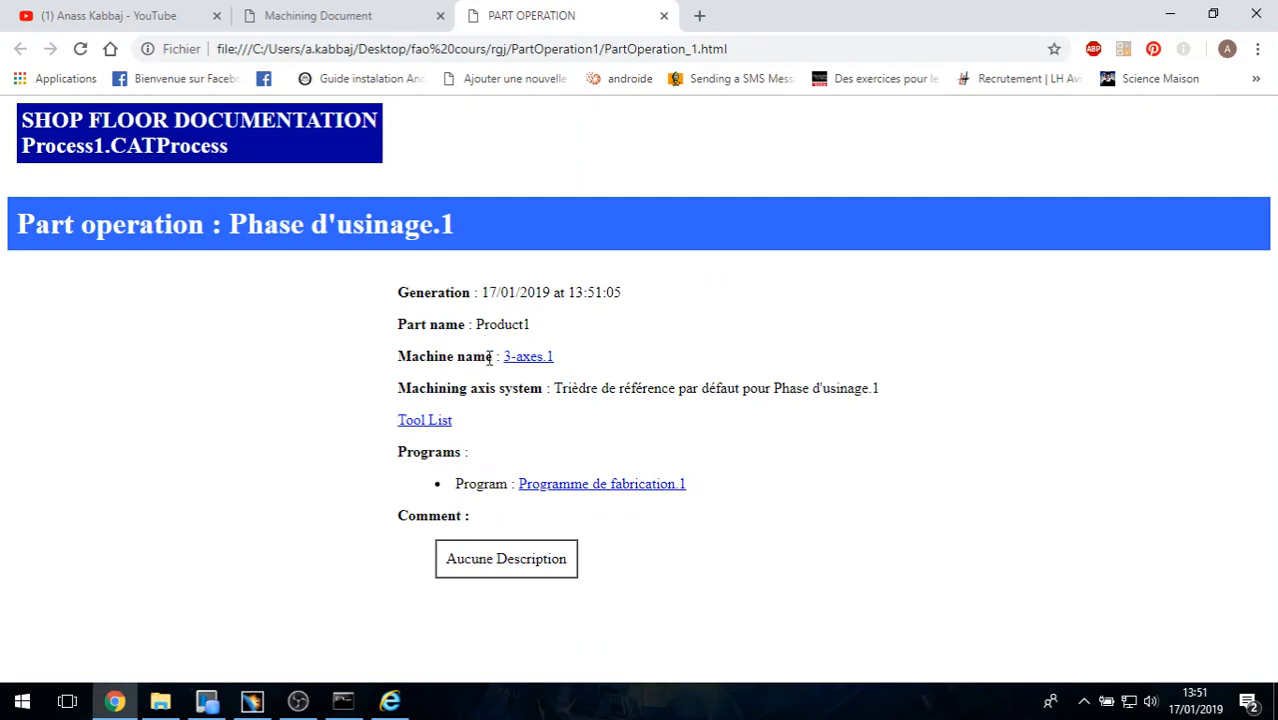
drag(489, 358, 597, 360)
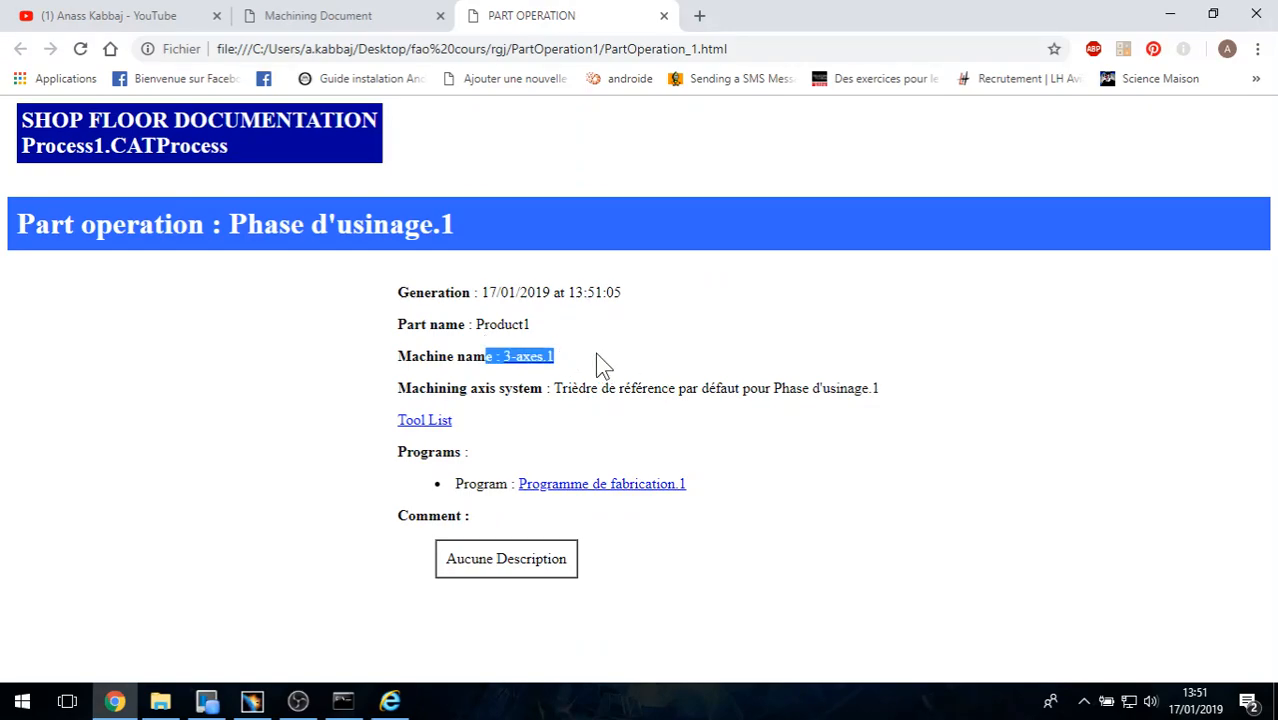
Step: Review the documentation's Tool List page and return to the part operation page
click(423, 425)
scroll(579, 442, down, 2)
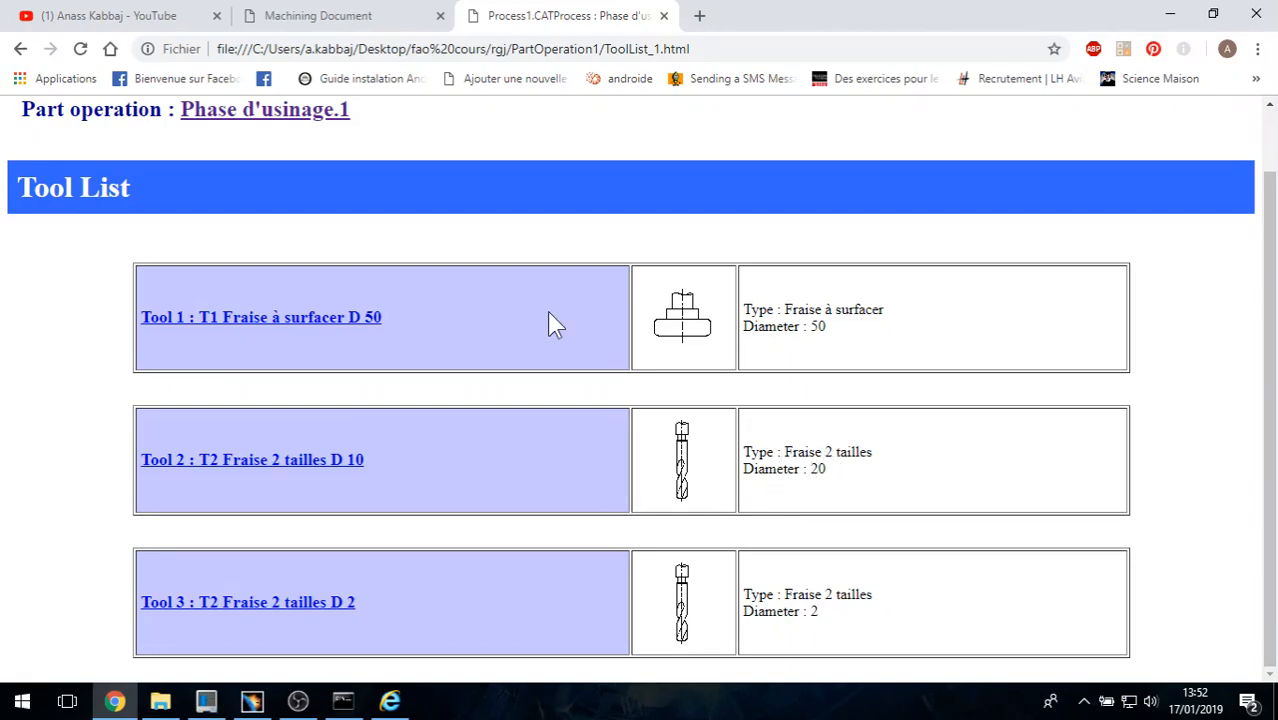
click(20, 50)
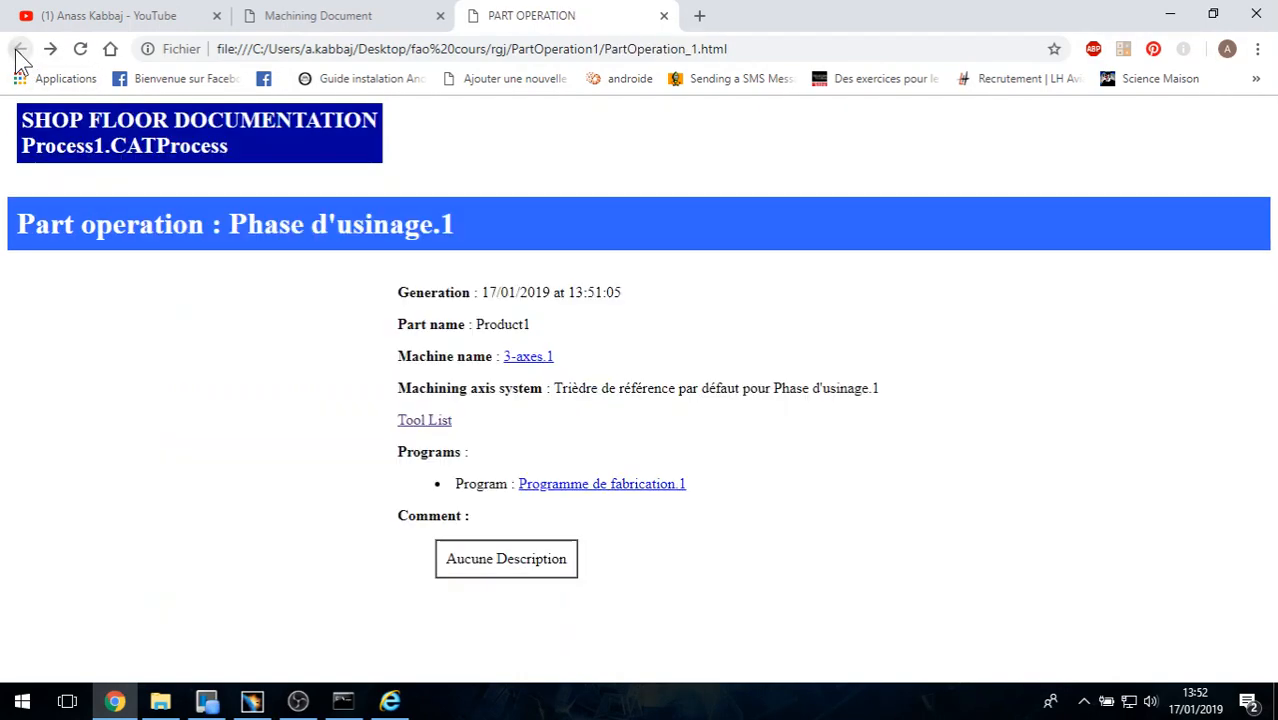
Step: Open the Programme de fabrication.1 page and examine its operations, tool changes and program times
click(614, 483)
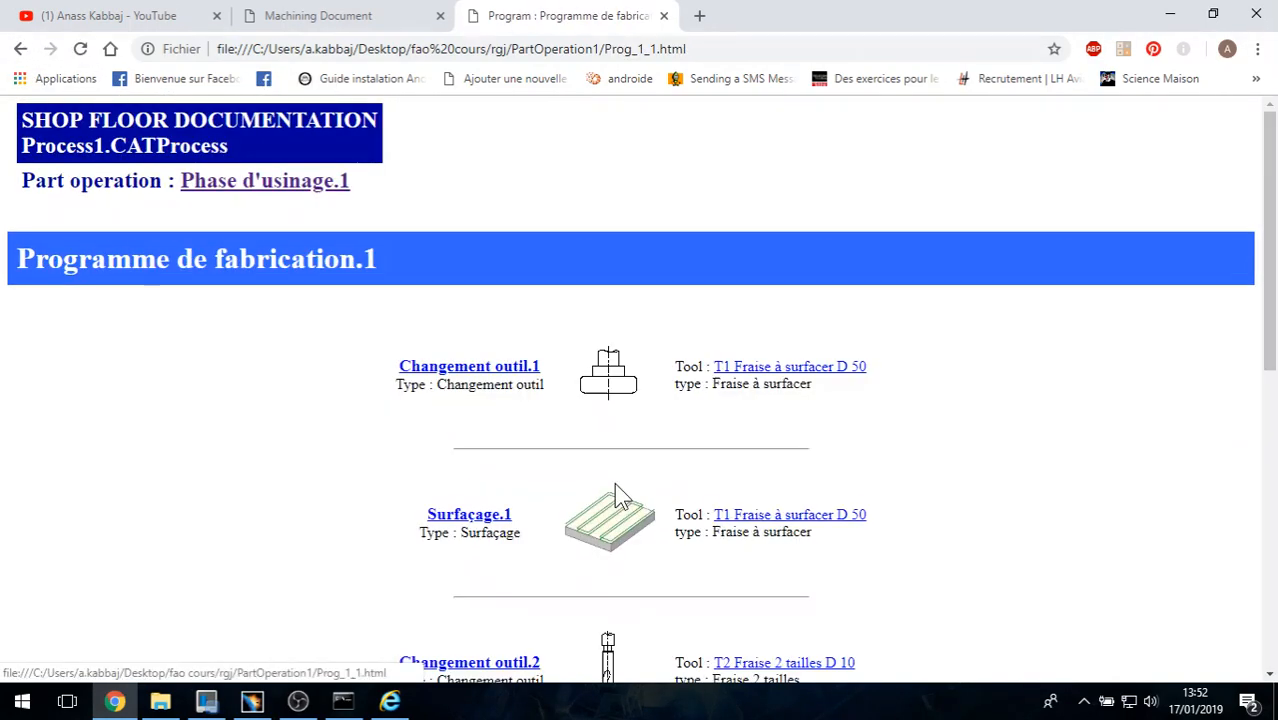
scroll(657, 460, down, 3)
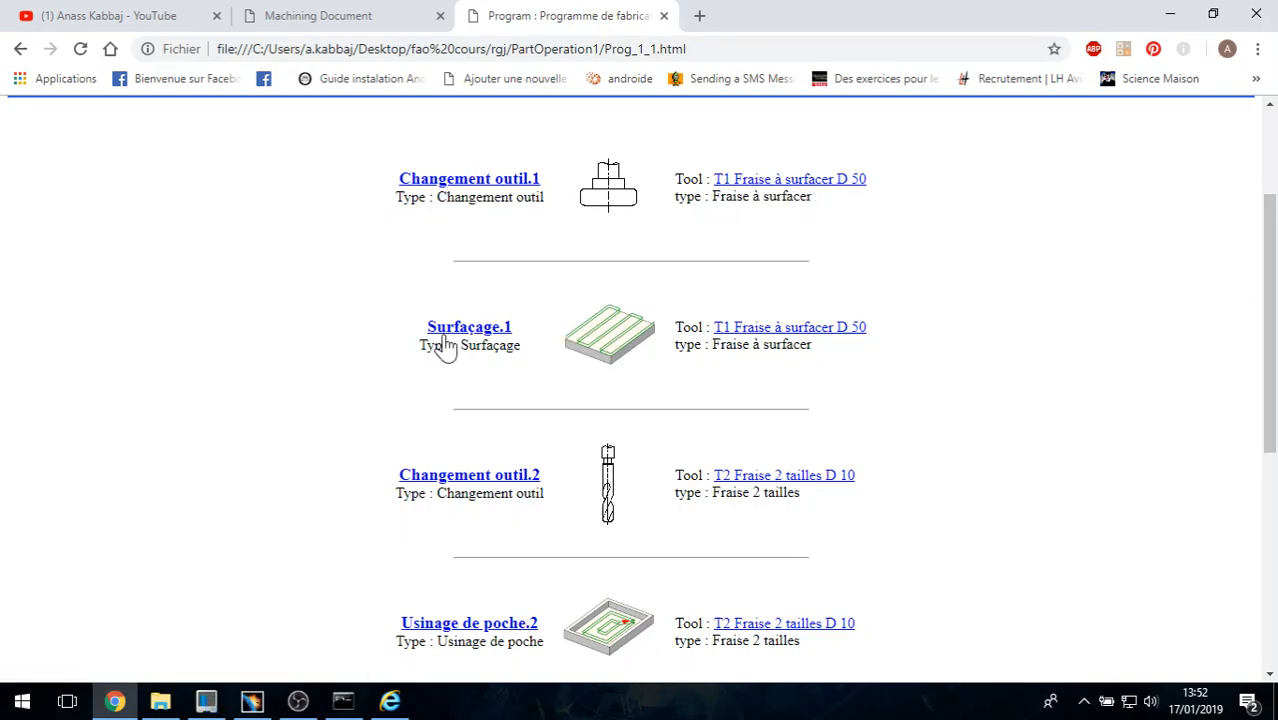
scroll(645, 425, down, 3)
scroll(634, 414, up, 2)
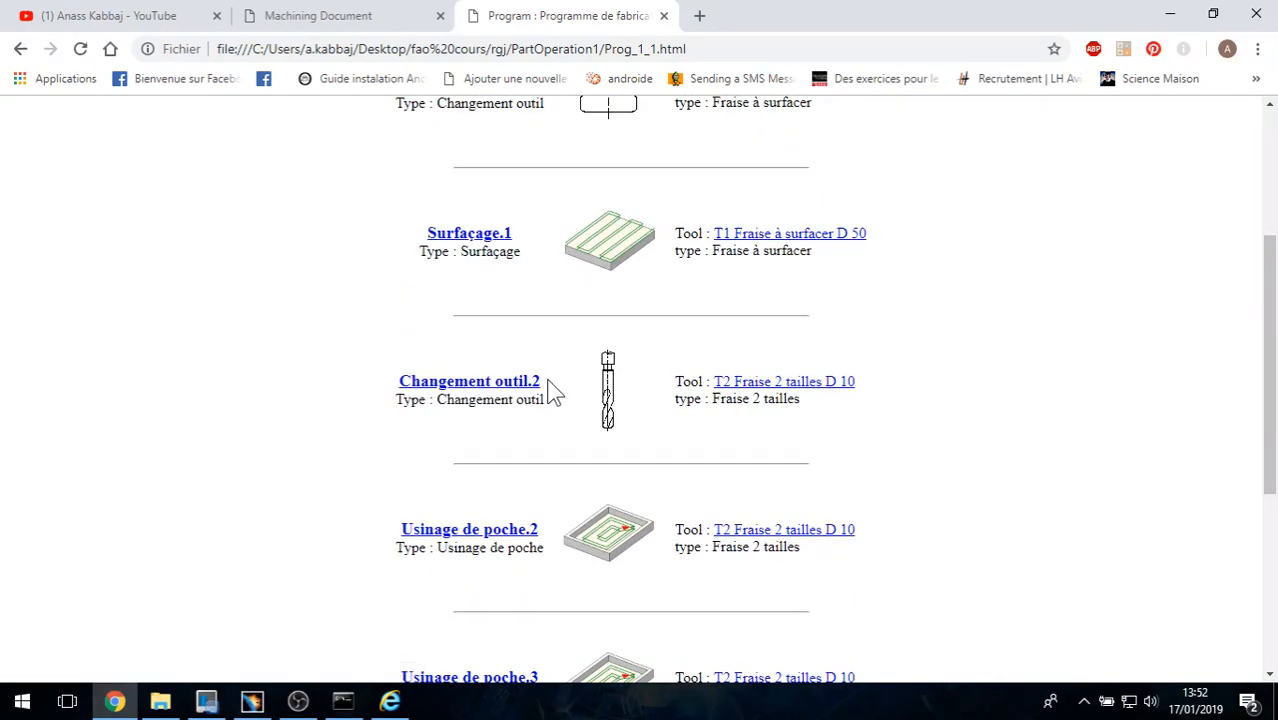
scroll(876, 431, down, 2)
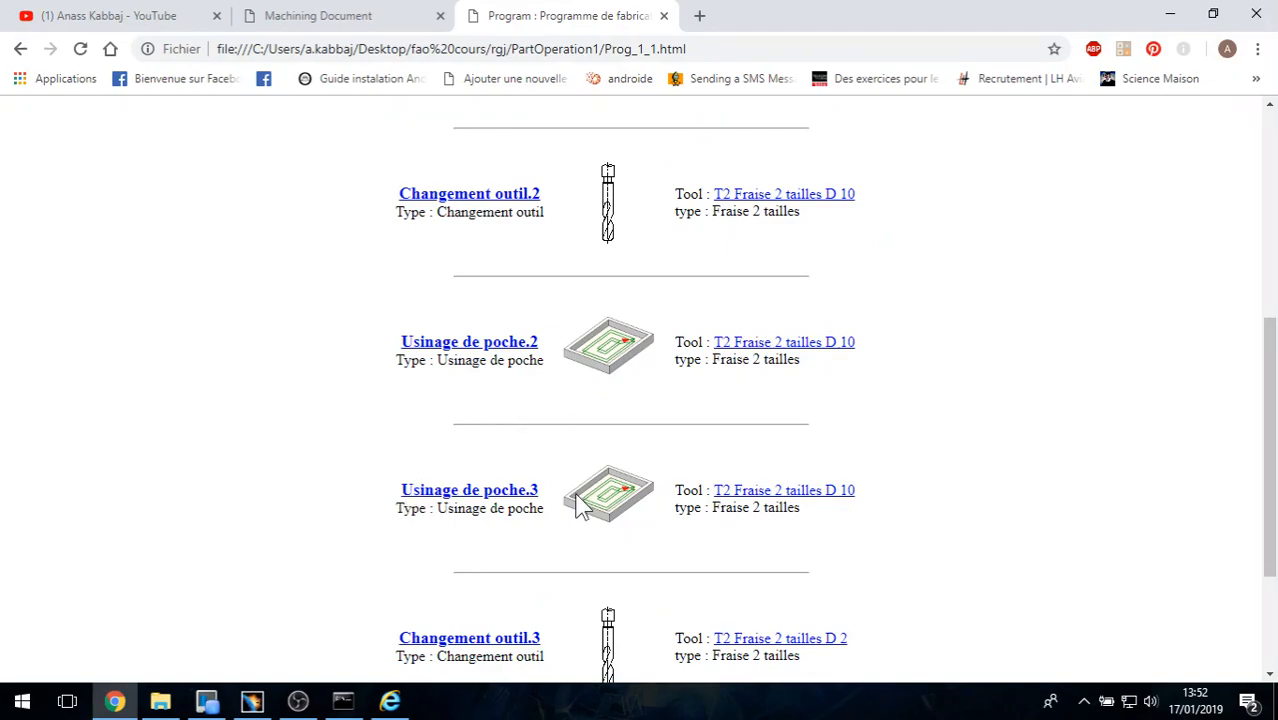
scroll(575, 502, down, 2)
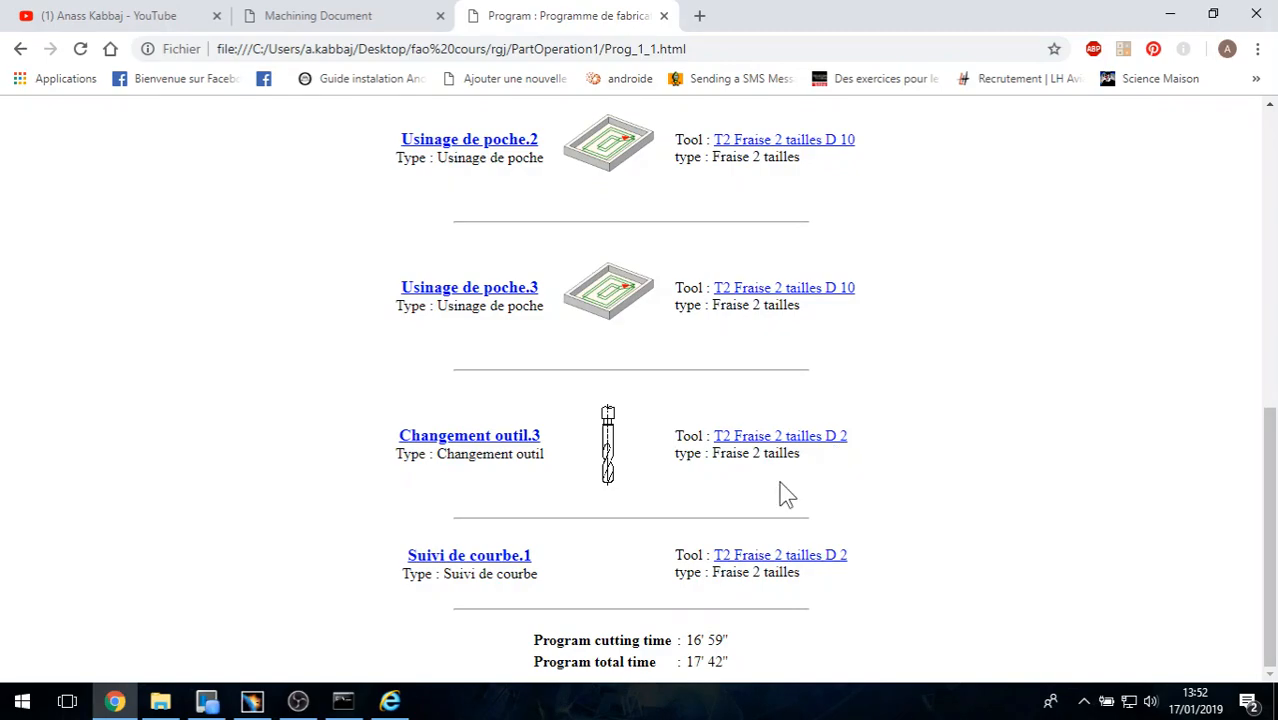
scroll(781, 485, up, 5)
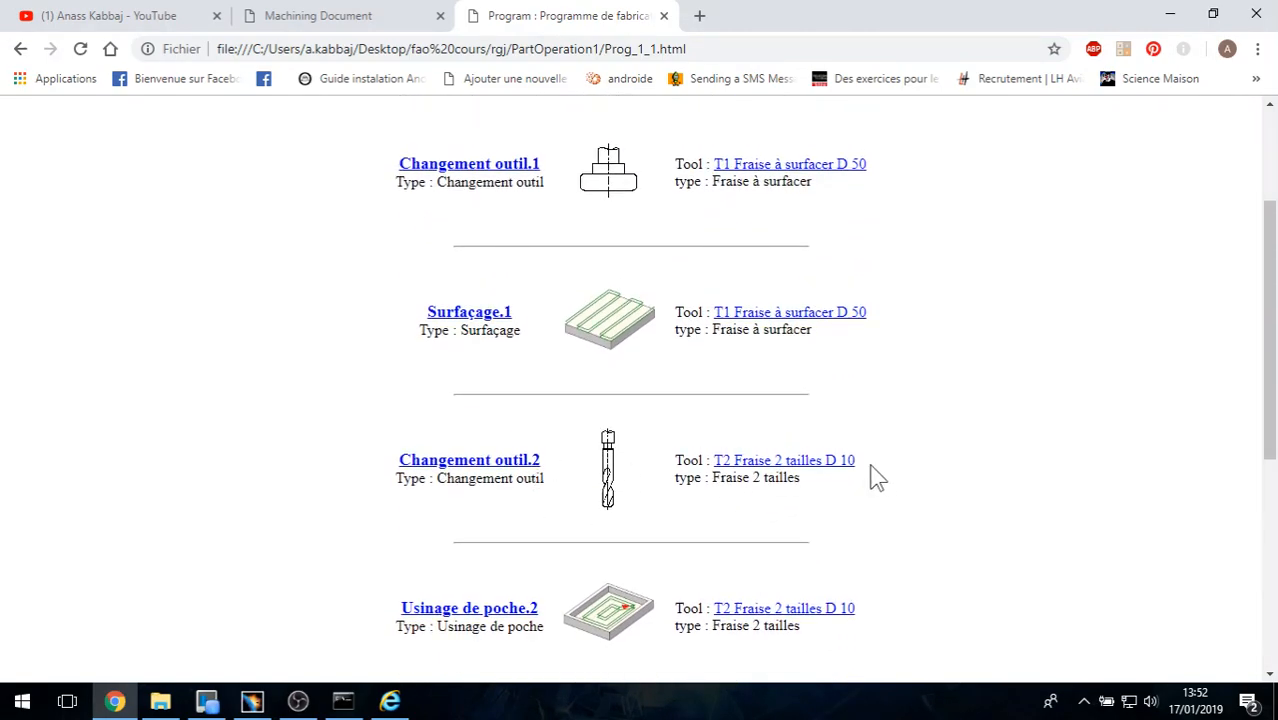
Step: View the Changement outil.2 tool change page and return to the program listing
click(520, 462)
scroll(600, 462, down, 1)
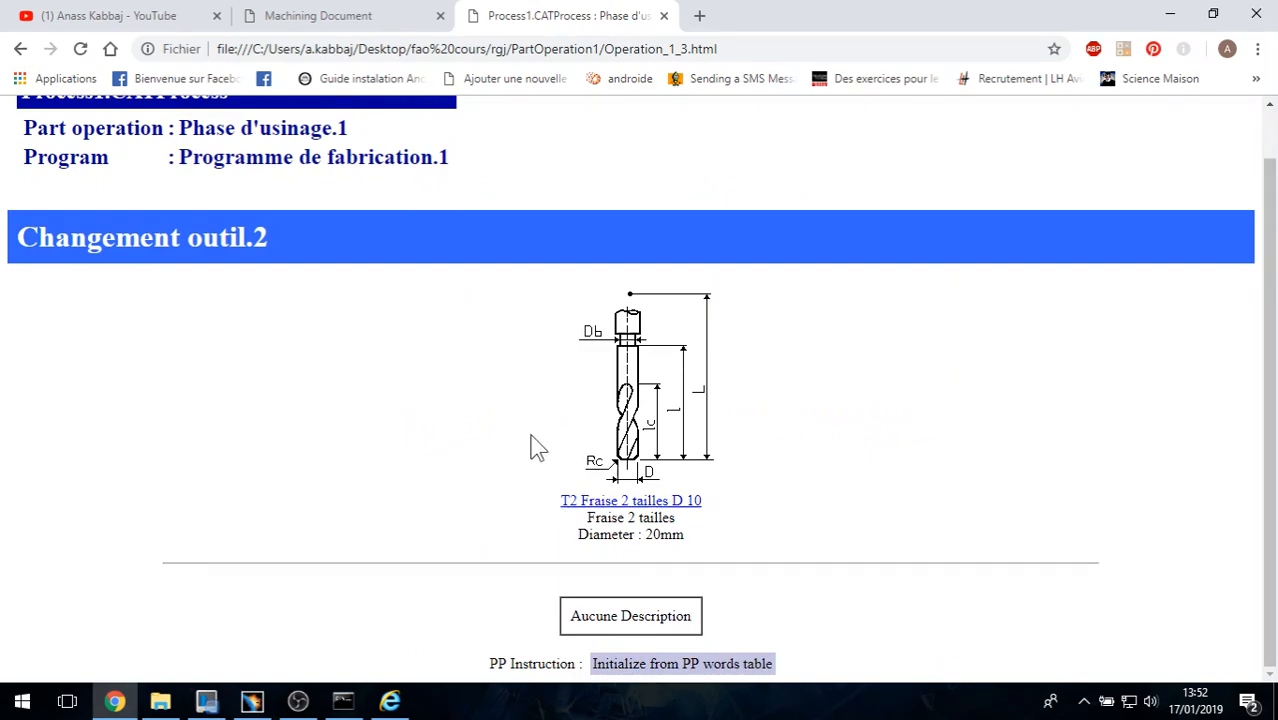
click(20, 48)
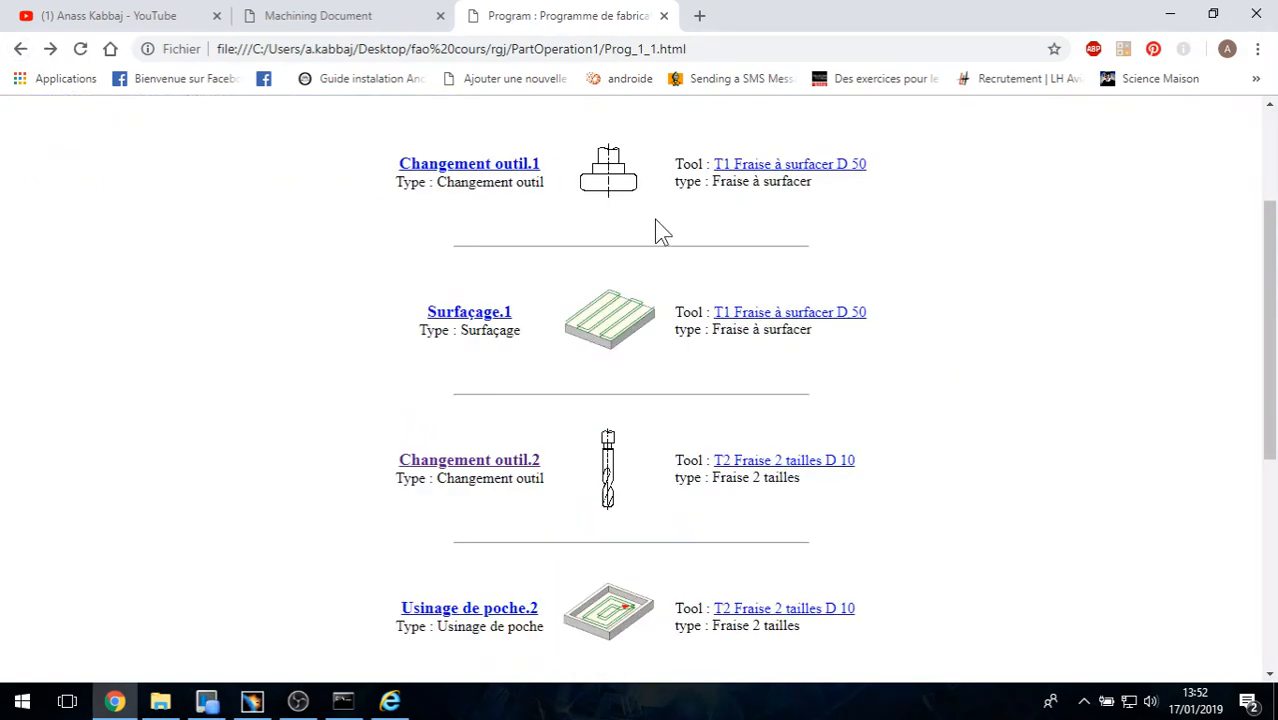
Step: Open the T1 Fraise à surfacer D 50 tool page from Surfaçage.1 and examine its parameters and tool compensation
click(781, 316)
scroll(727, 440, down, 3)
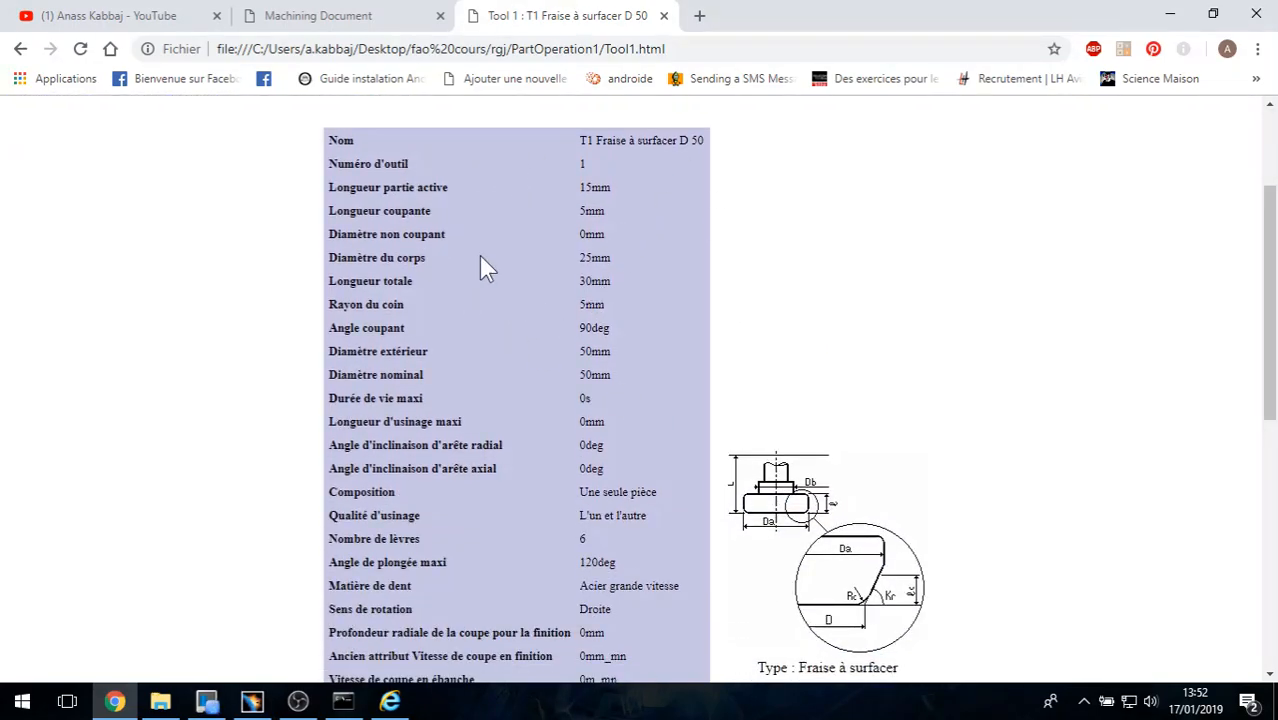
scroll(490, 262, down, 6)
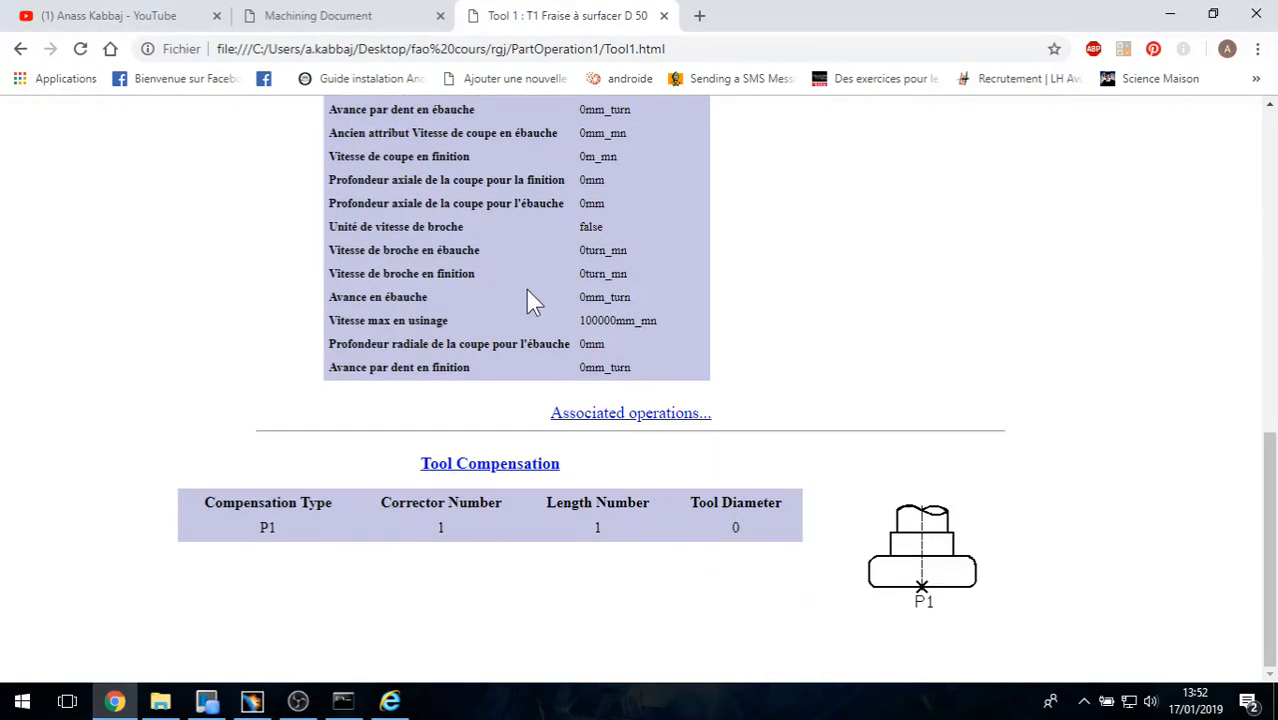
scroll(653, 395, up, 10)
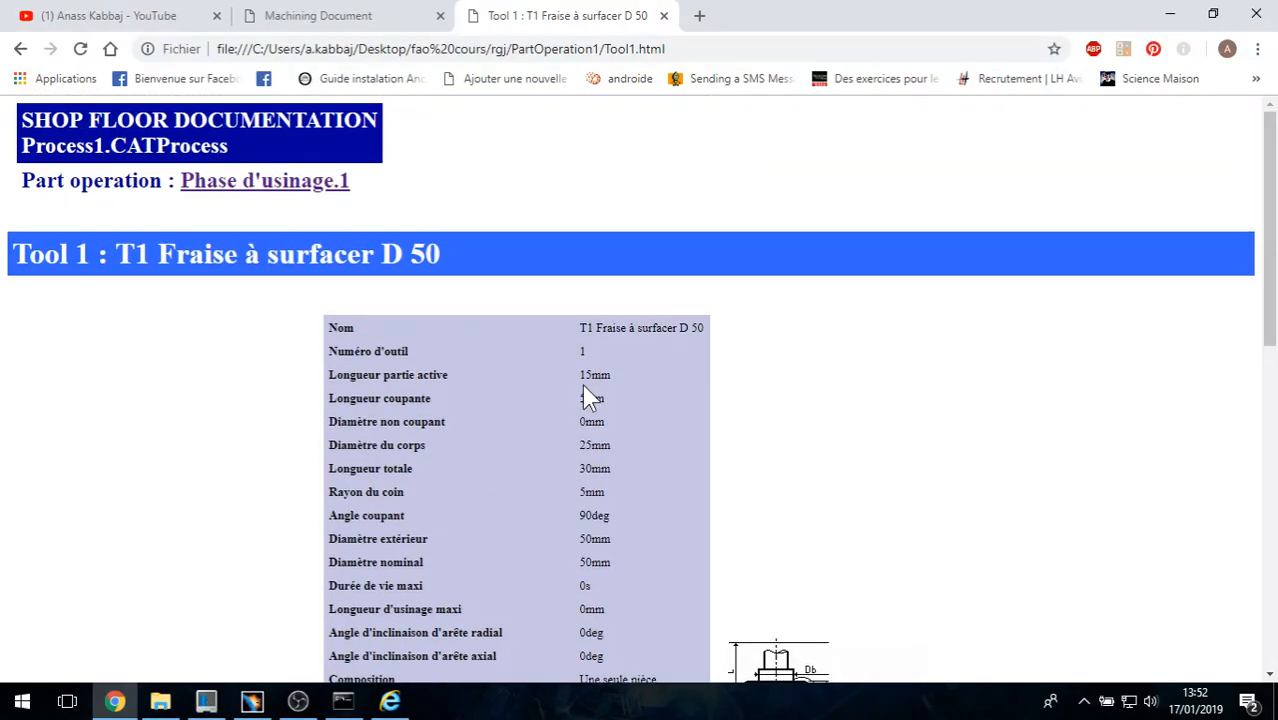
Step: Switch to CATIA and close the process documentation dialog
click(252, 701)
click(352, 200)
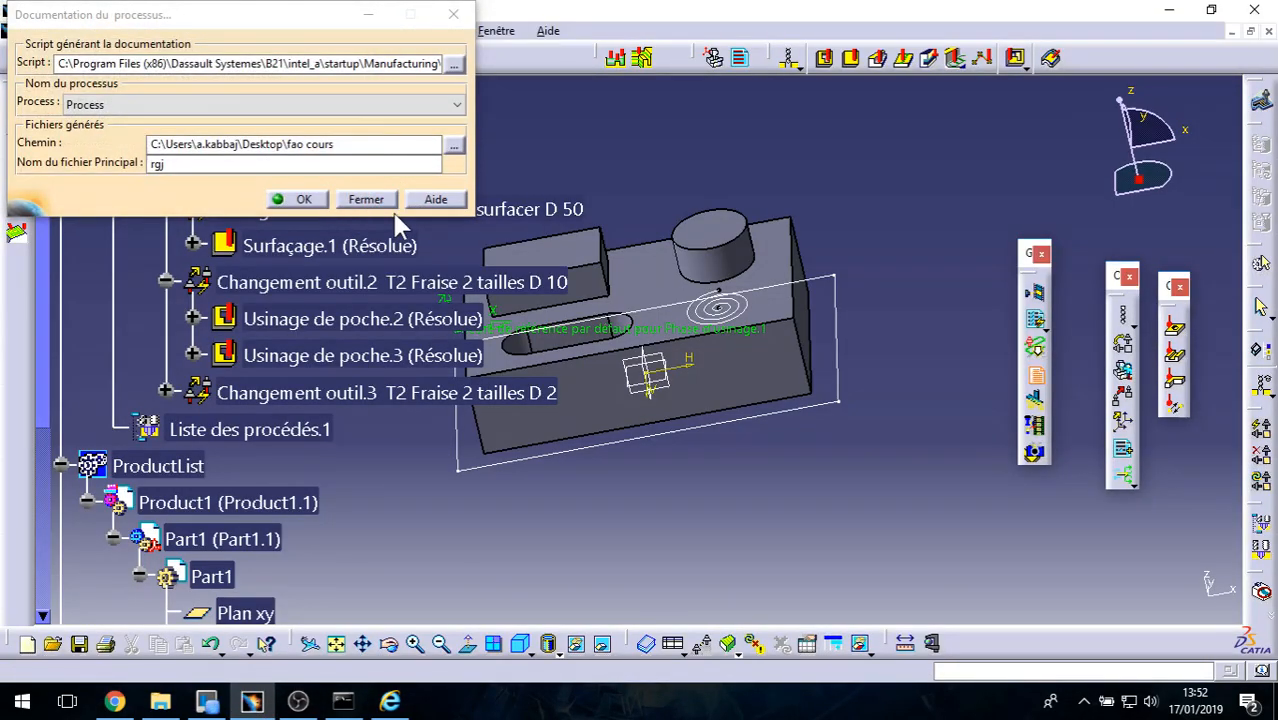
click(356, 199)
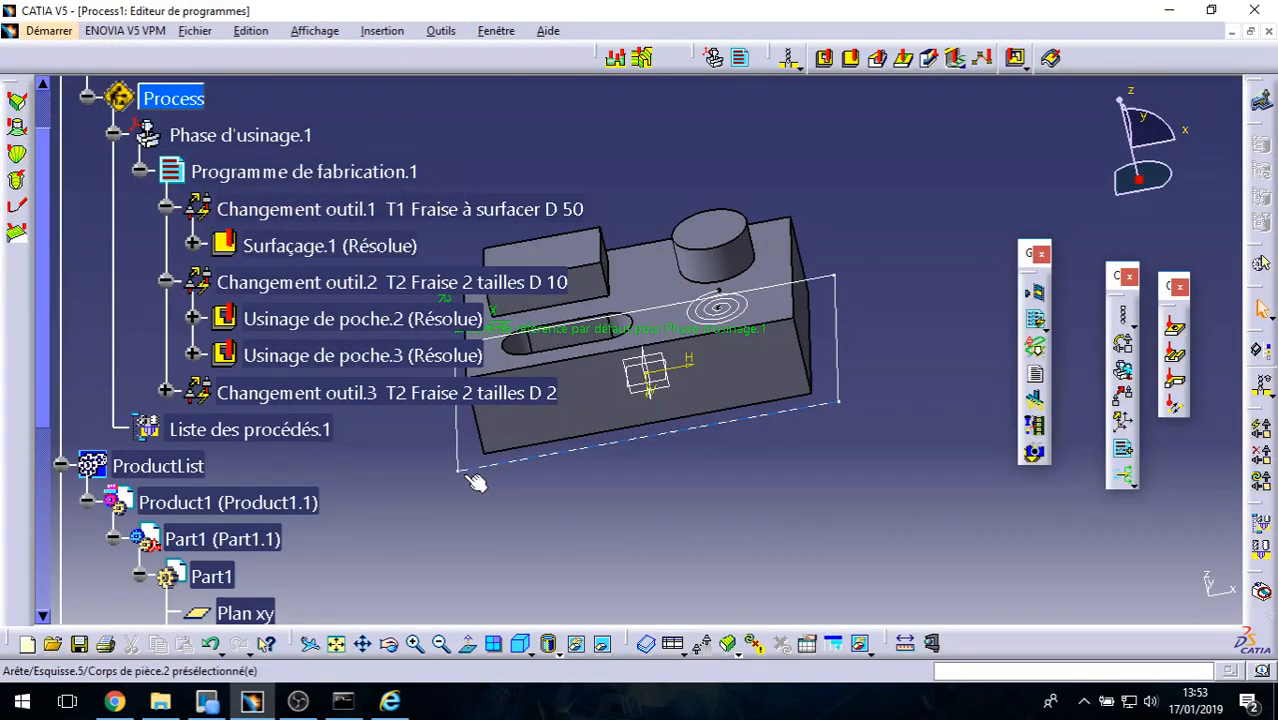
Step: Edit Usinage de poche.3 to turn off automatic feedrate calculation and set the approach feedrate to 298mm_mn, then accept the operation
scroll(298, 220, down, 3)
click(287, 245)
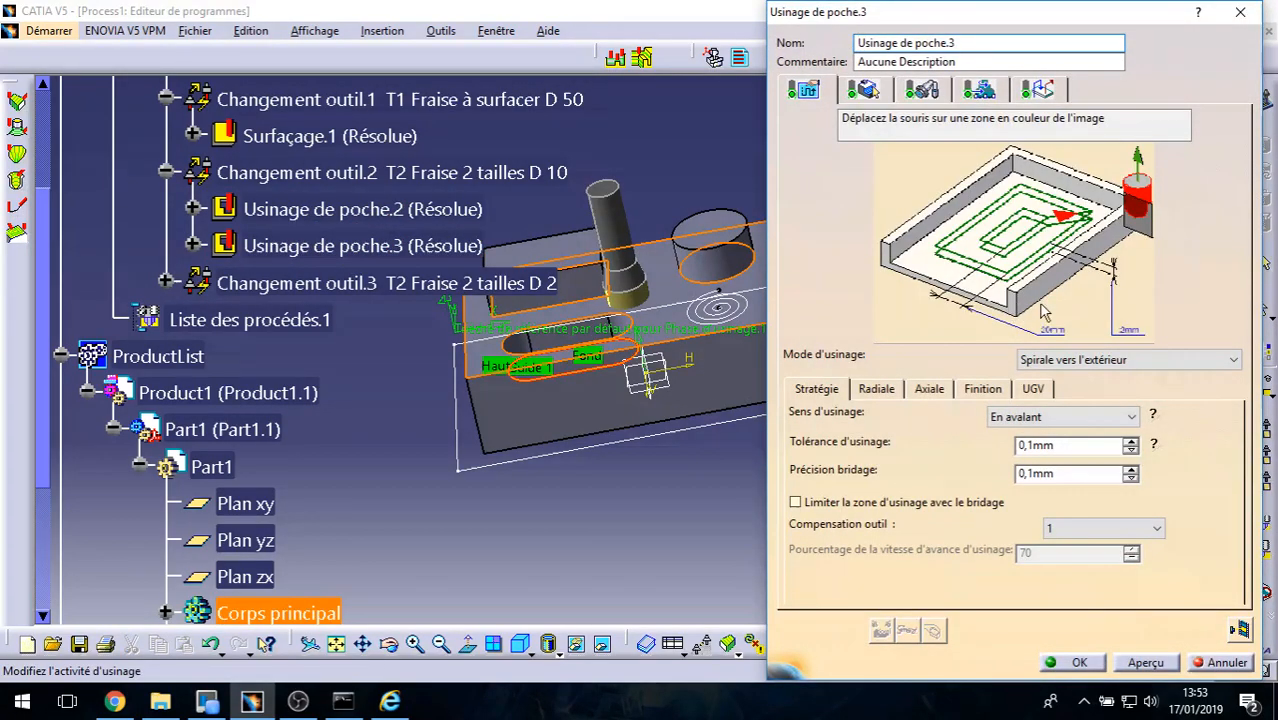
click(979, 92)
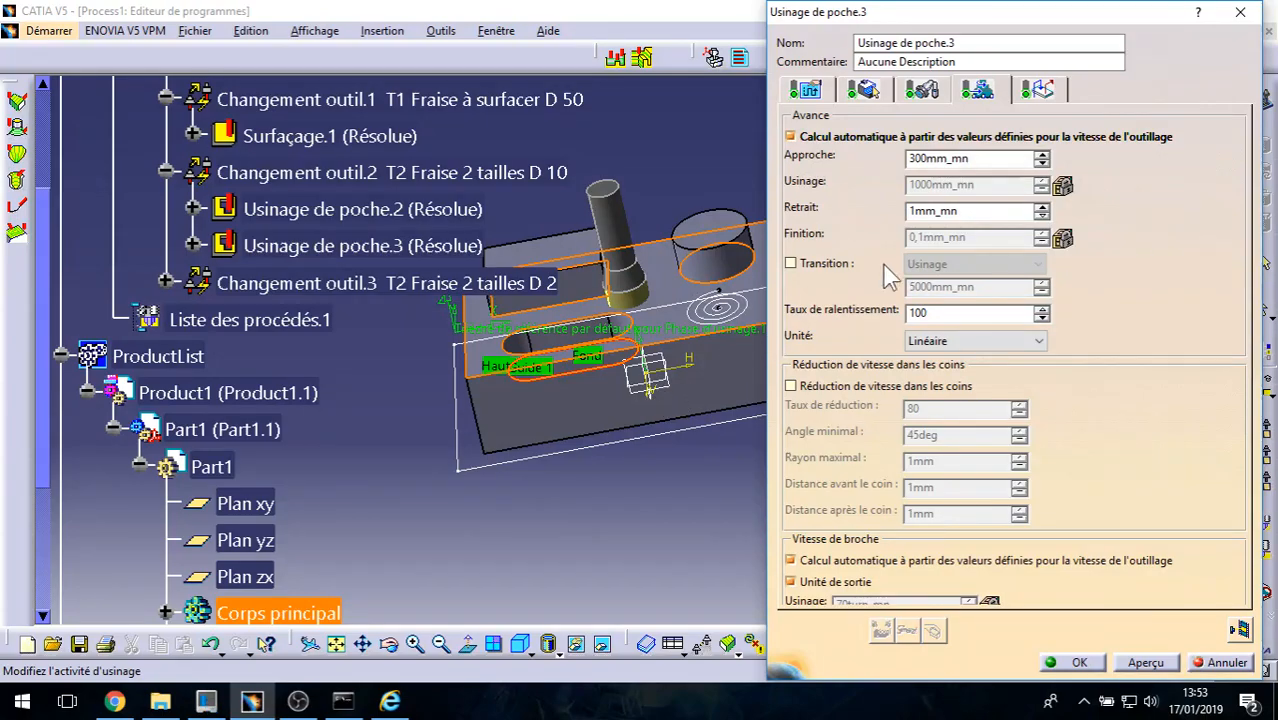
click(848, 137)
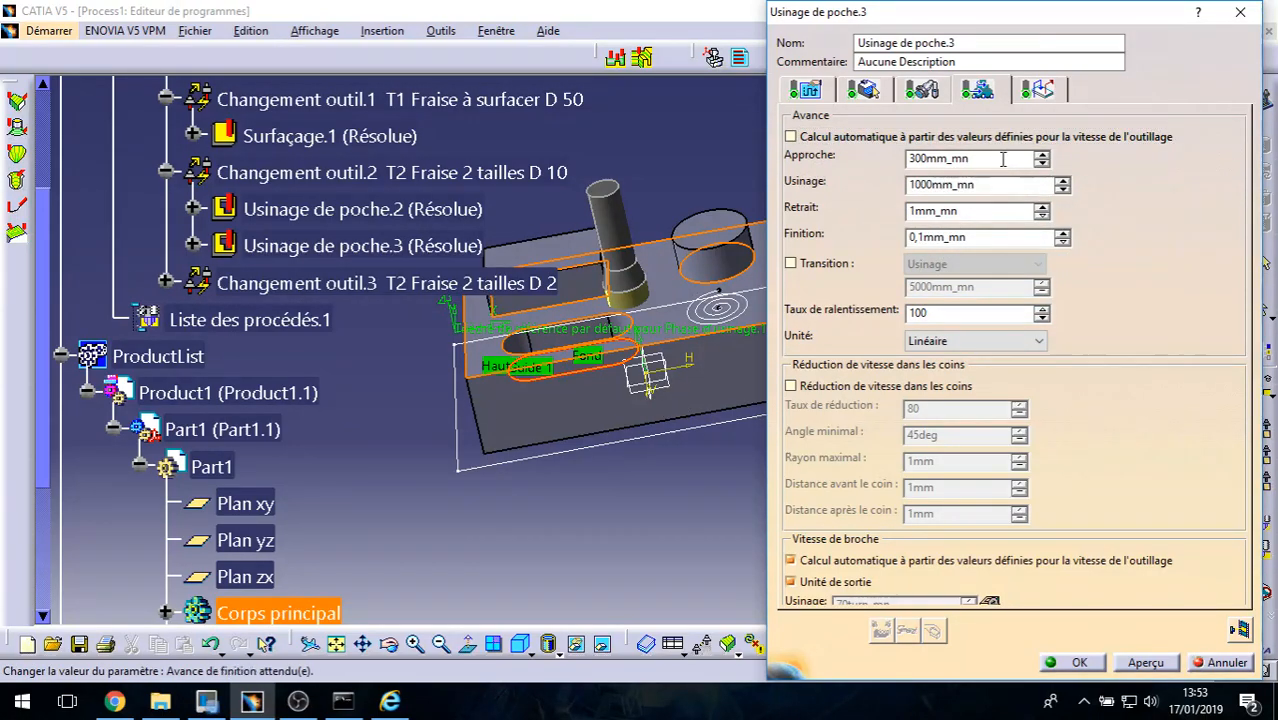
double_click(1041, 164)
drag(1002, 163, 854, 157)
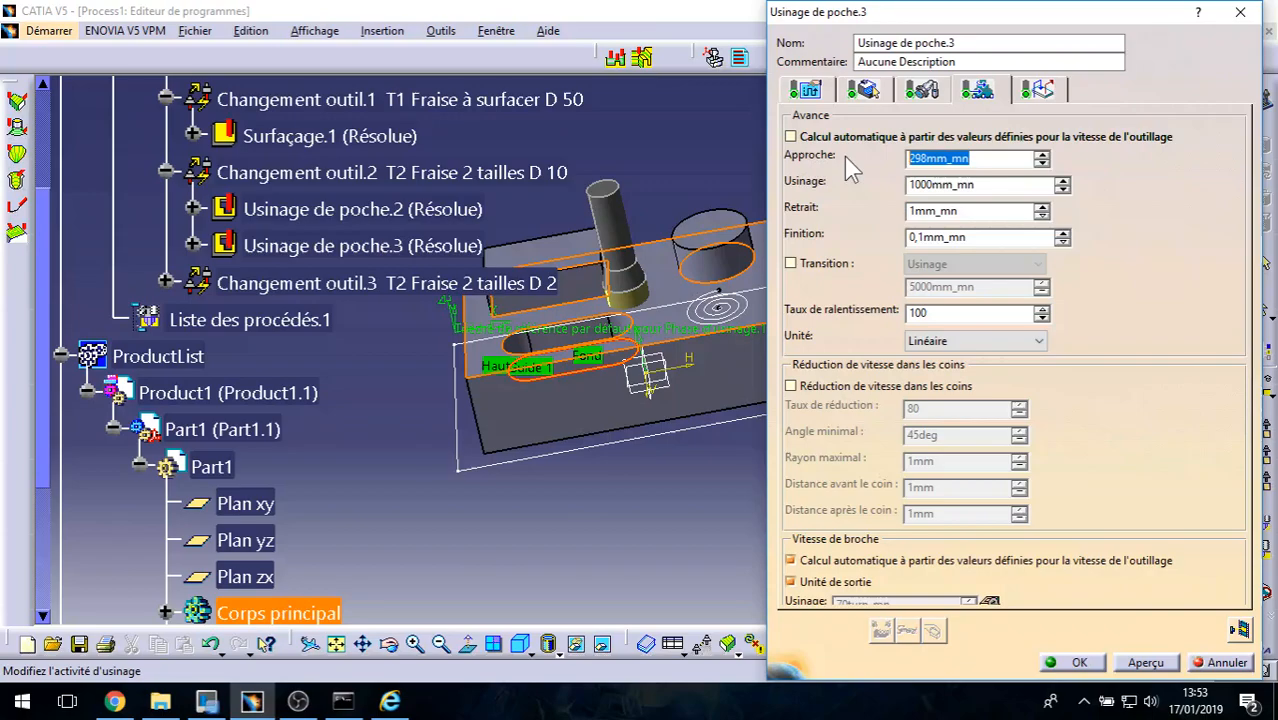
click(1078, 663)
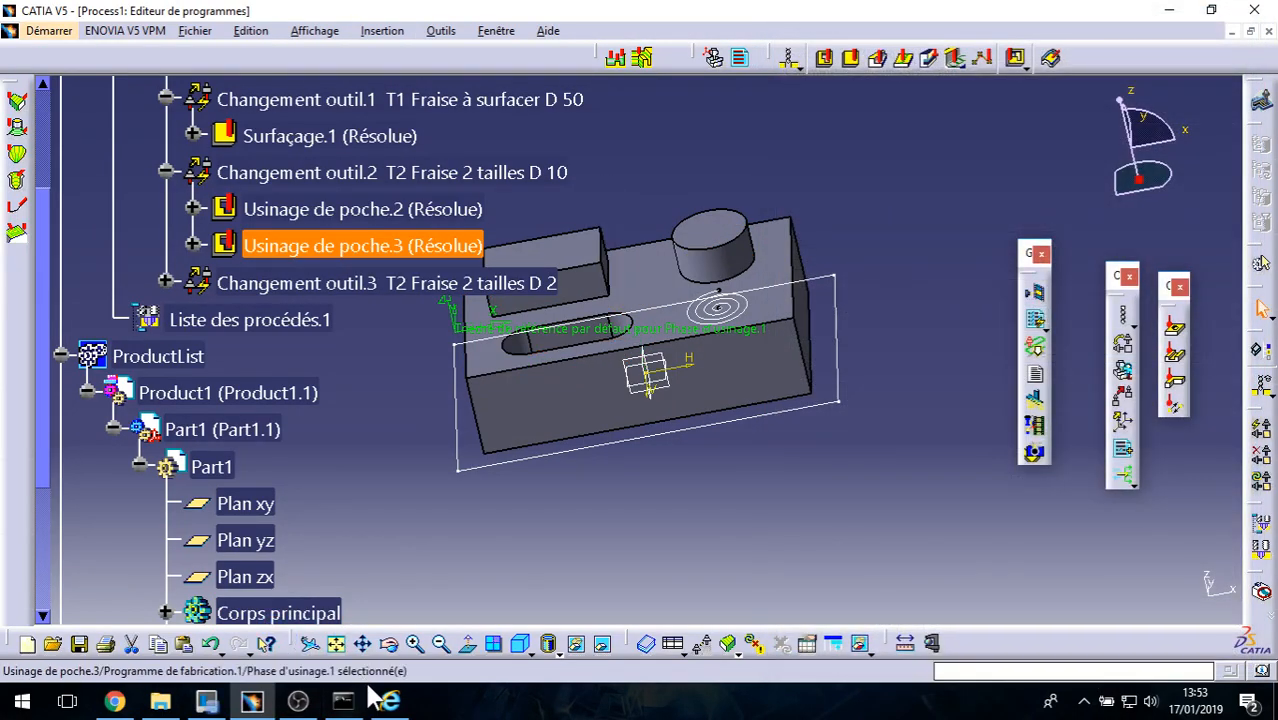